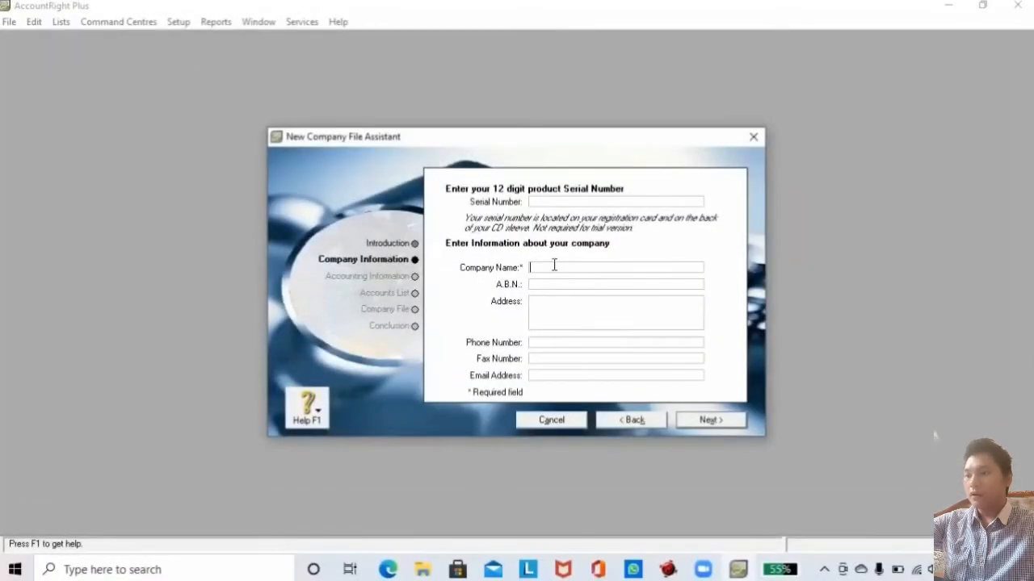
Paste PD PELANGI as the company name and the company address copied from the PDF brief.
right_click(554, 265)
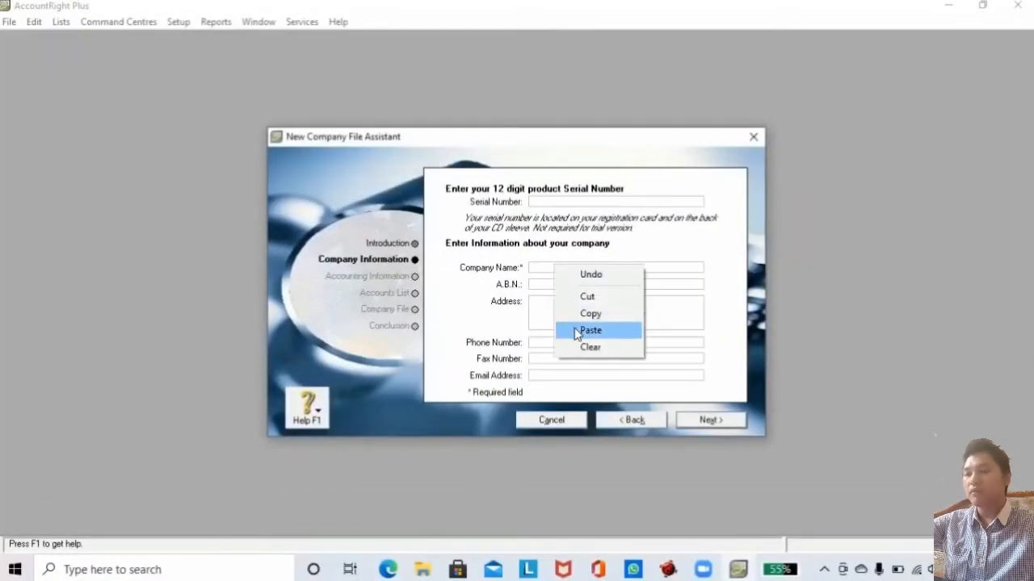
click(574, 329)
click(545, 301)
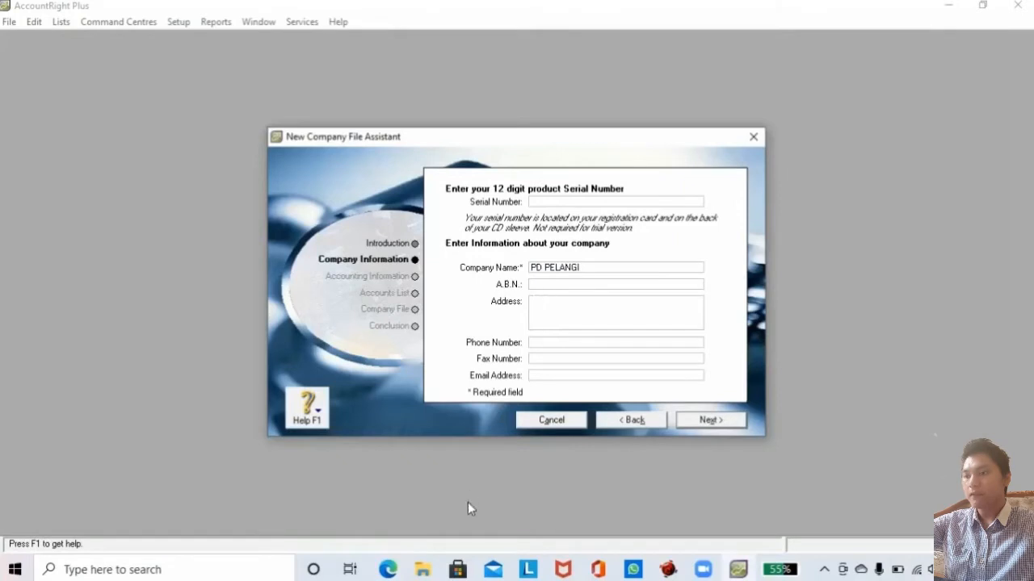
click(395, 565)
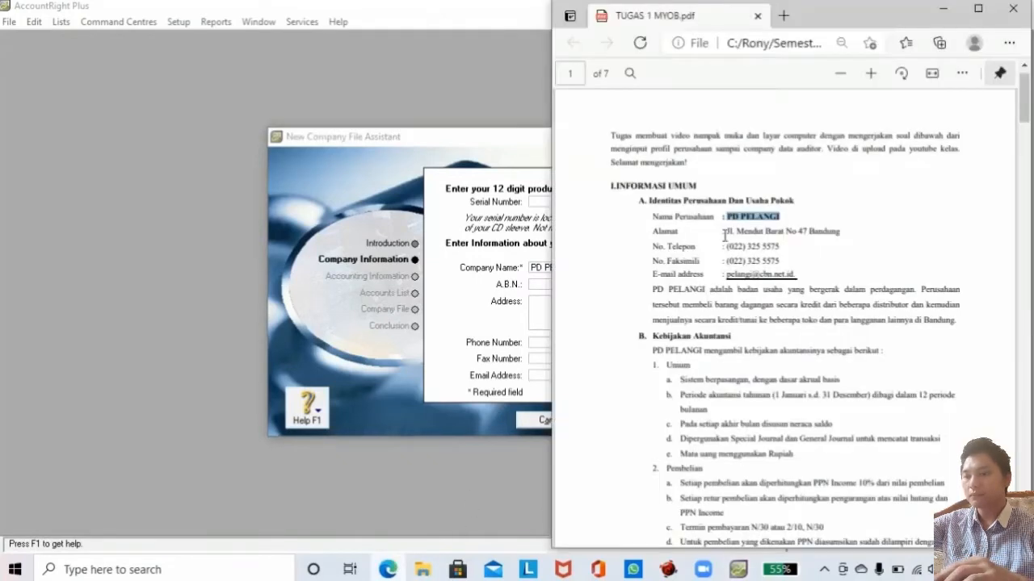
drag(729, 231, 843, 232)
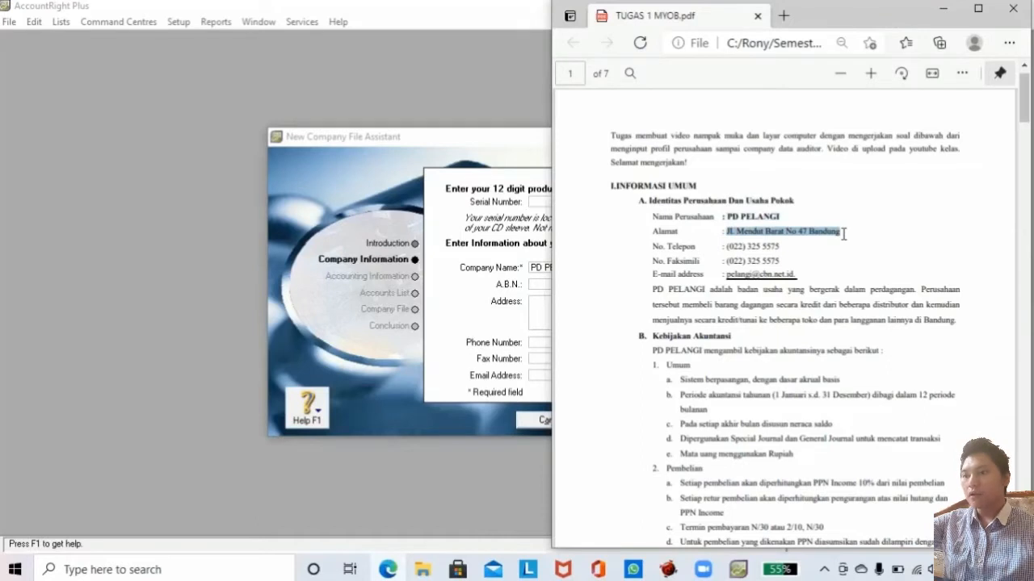
right_click(534, 304)
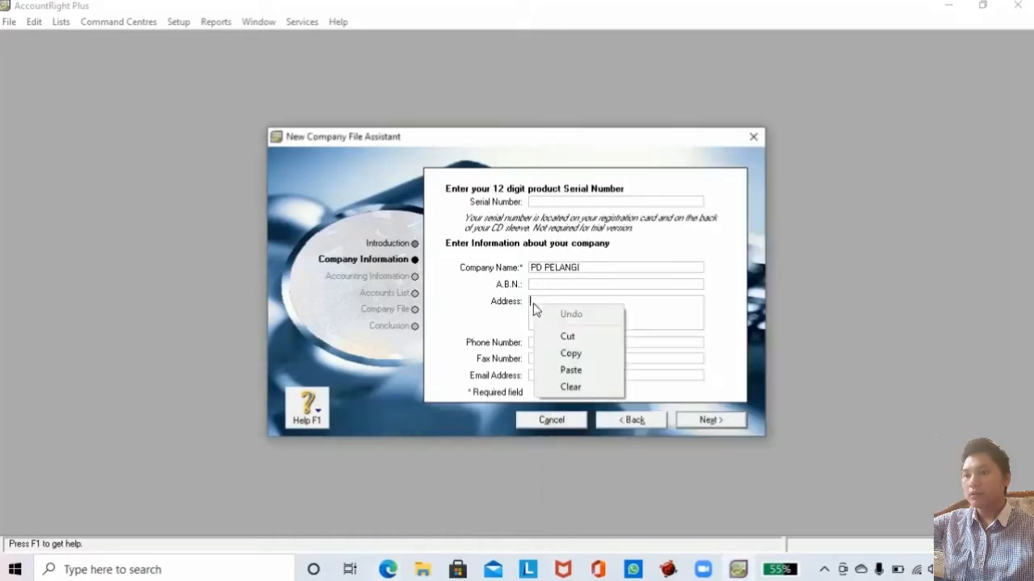
click(551, 372)
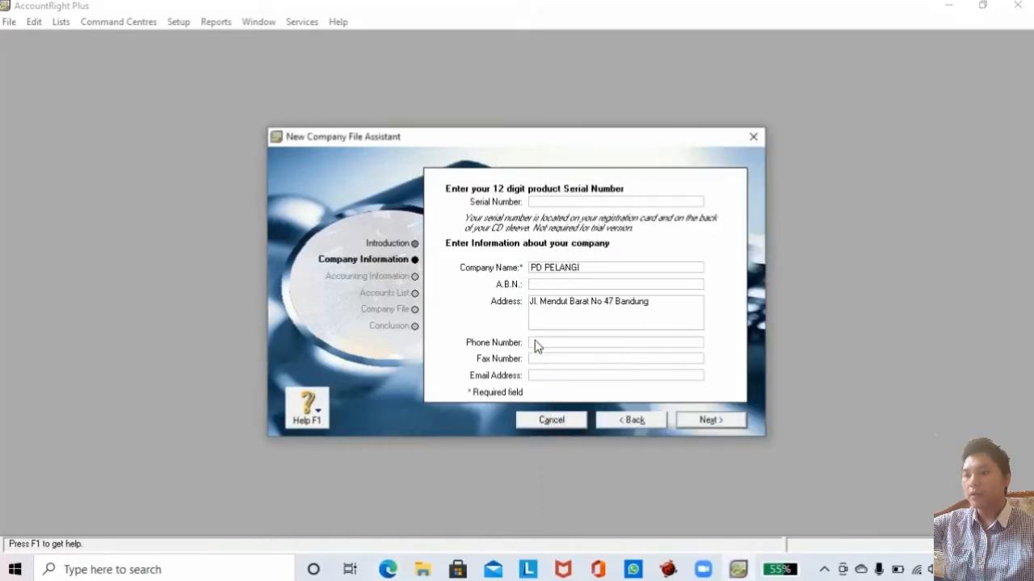
Copy the company phone number from the PDF and paste it into both Phone and Fax.
click(396, 562)
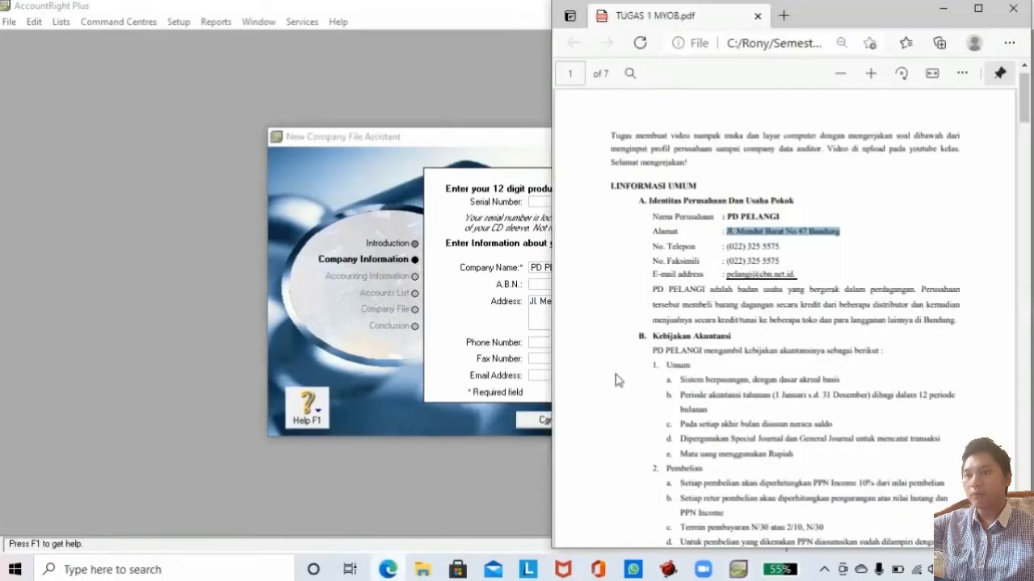
drag(726, 246, 782, 245)
key(ctrl+c)
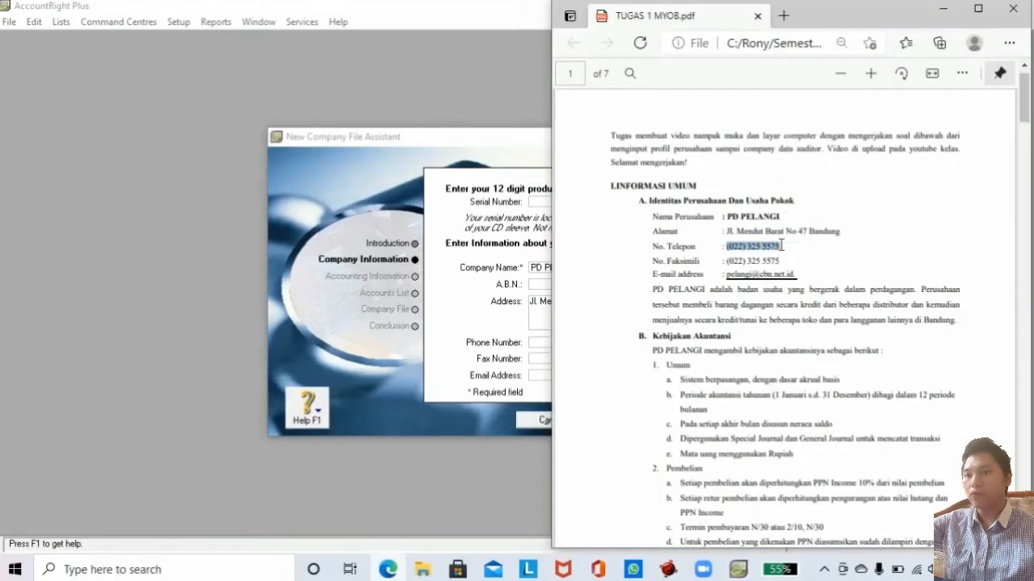
right_click(545, 344)
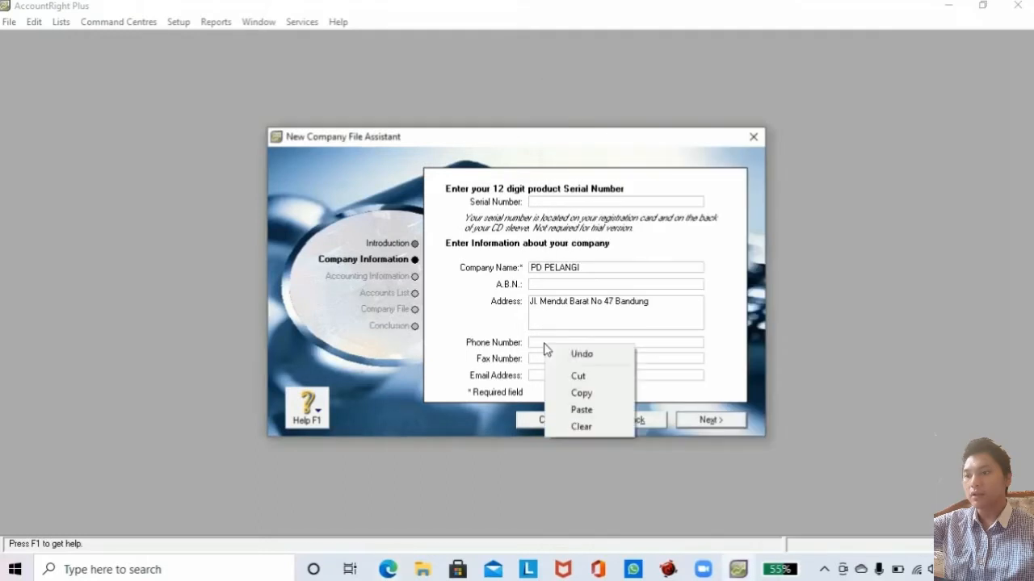
click(575, 408)
click(532, 358)
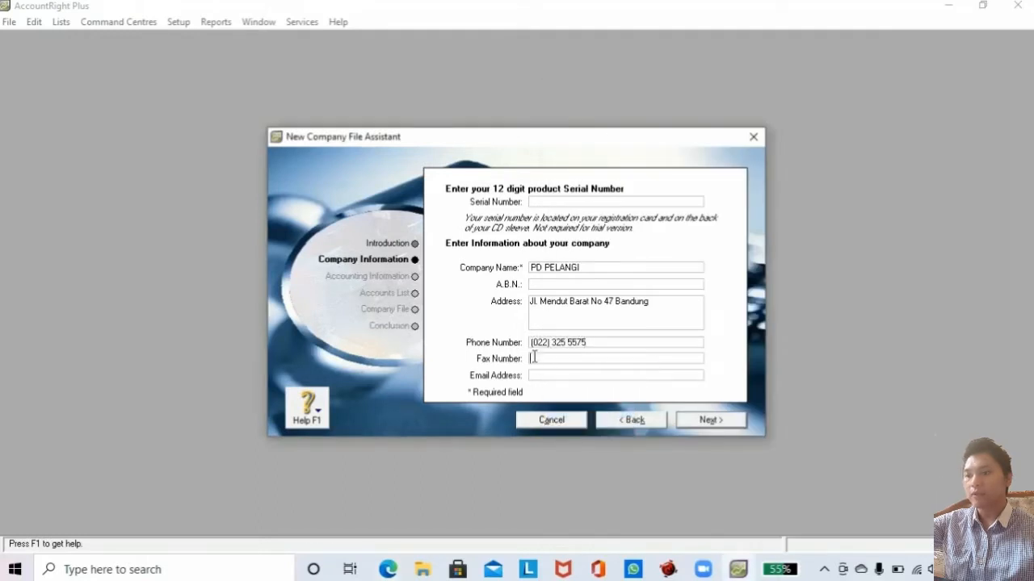
right_click(531, 358)
click(551, 421)
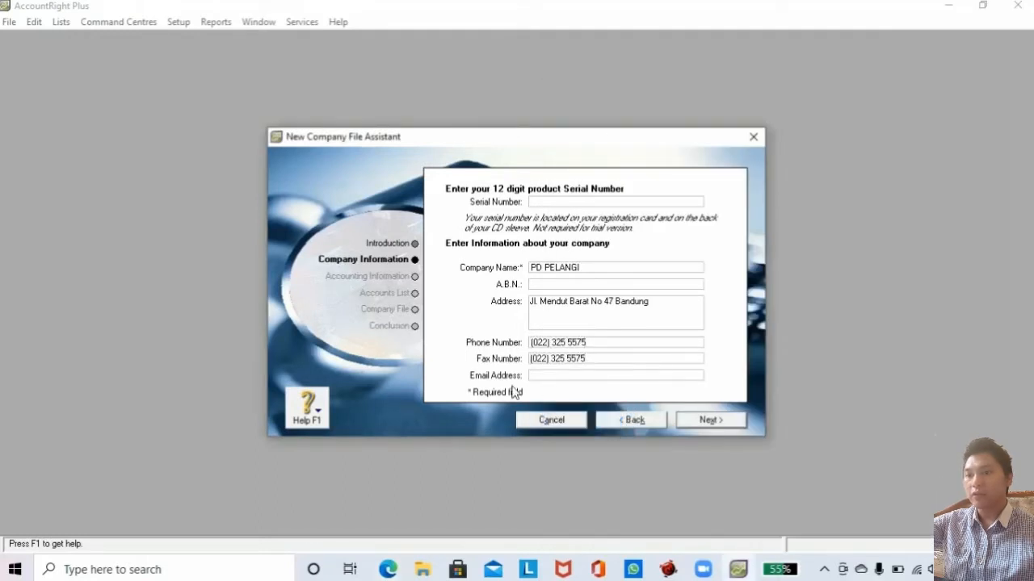
Copy the company e-mail address from the PDF and paste it into the Email field.
click(388, 570)
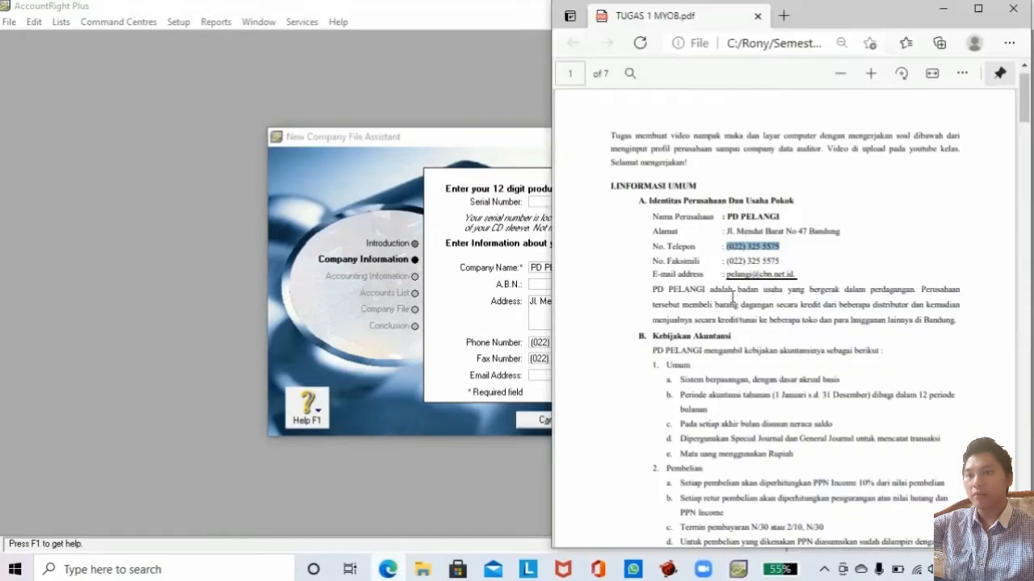
drag(725, 274, 800, 275)
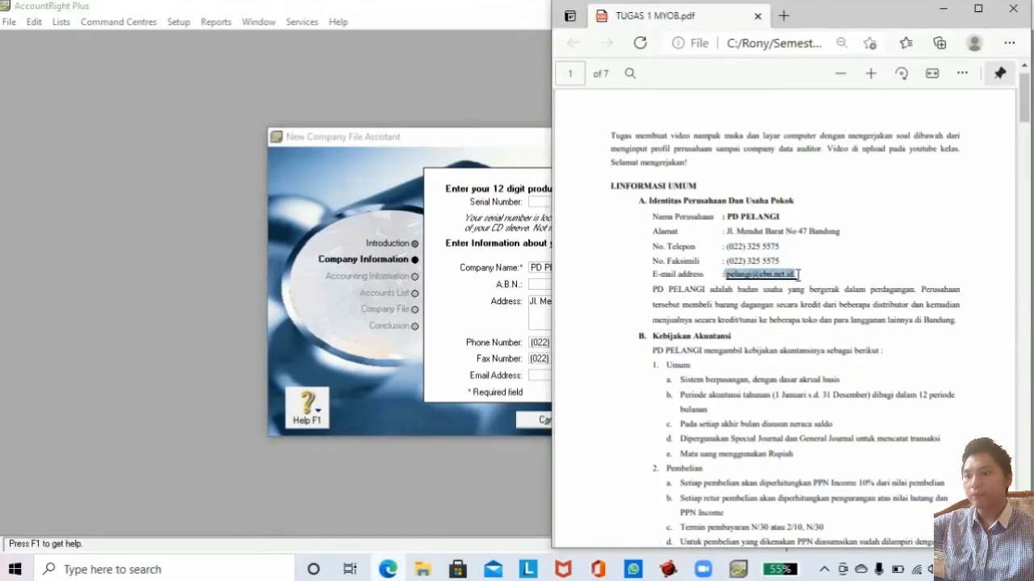
key(ctrl+c)
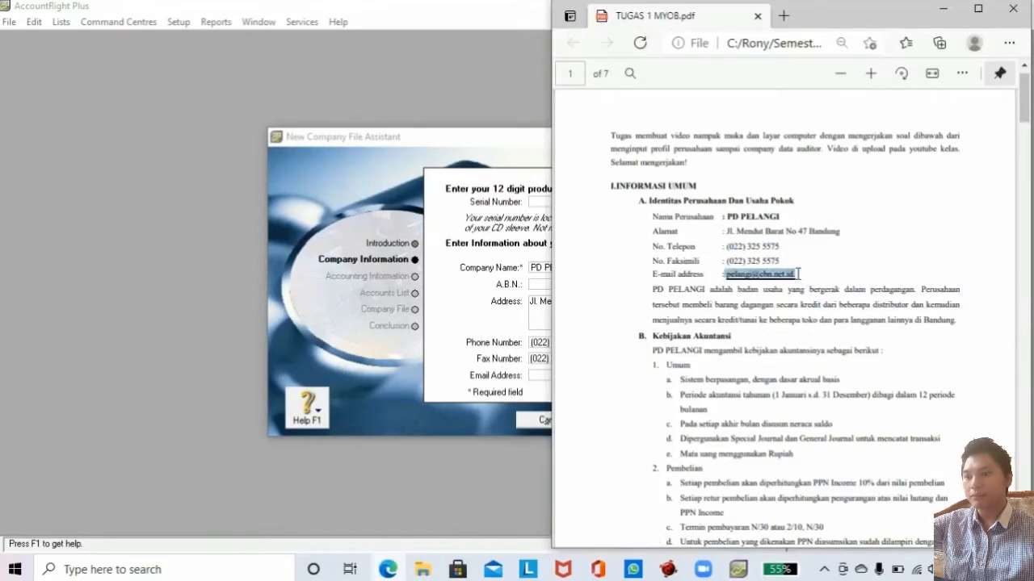
click(541, 376)
right_click(539, 376)
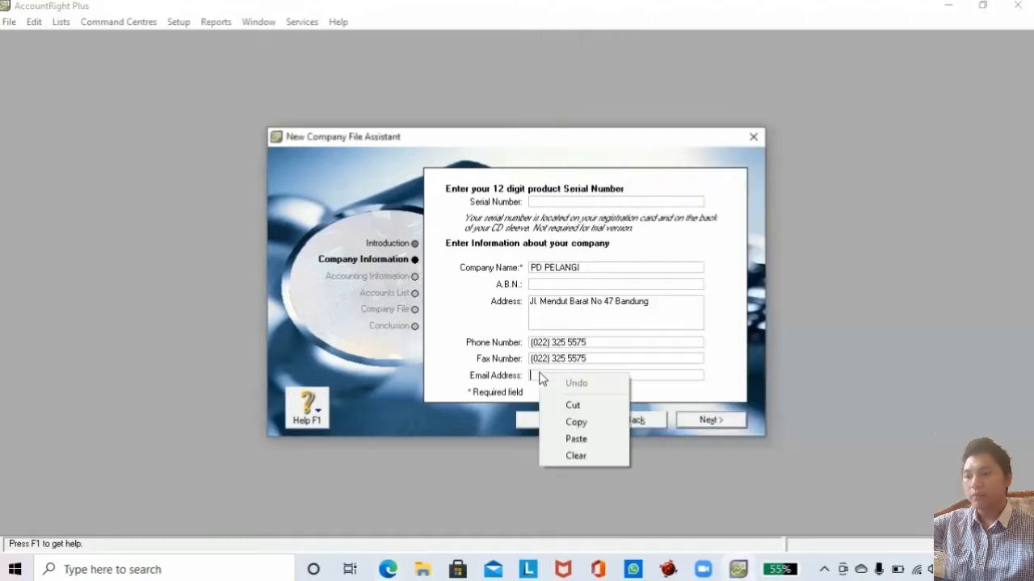
click(575, 439)
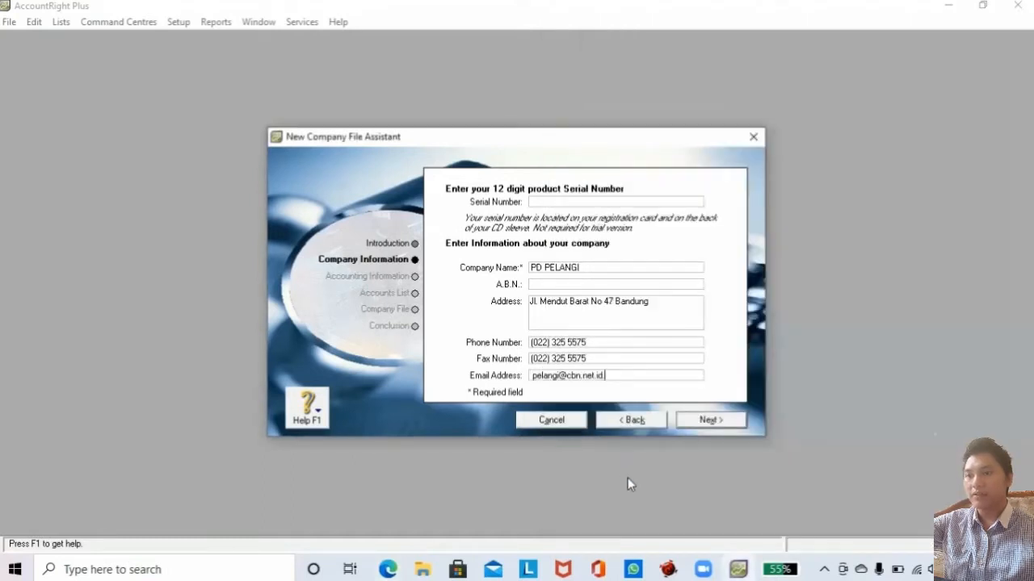
Advance to the accounting settings and scroll the PDF brief to the financial year details.
click(692, 421)
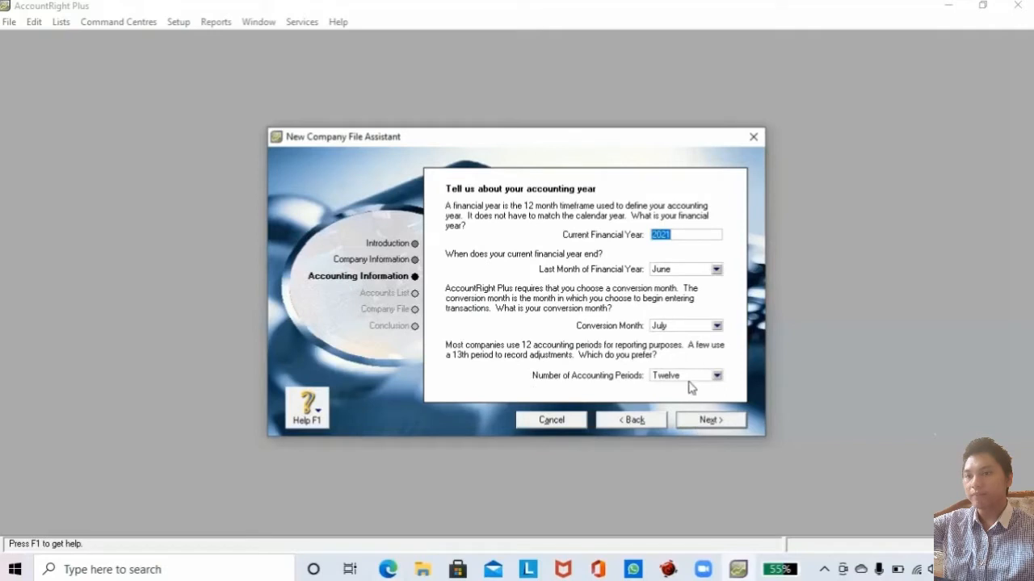
click(387, 570)
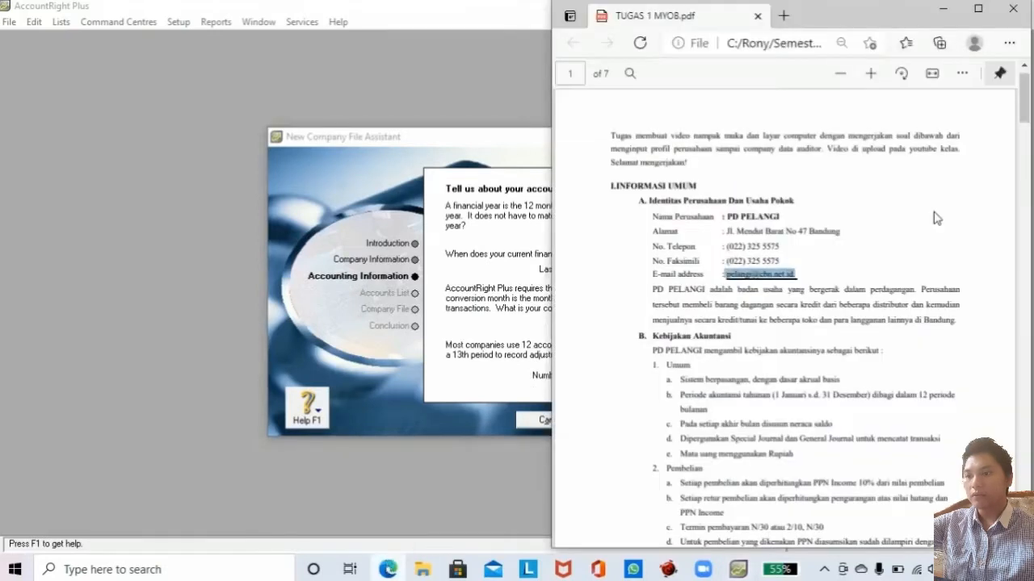
scroll(1023, 105, down, 3)
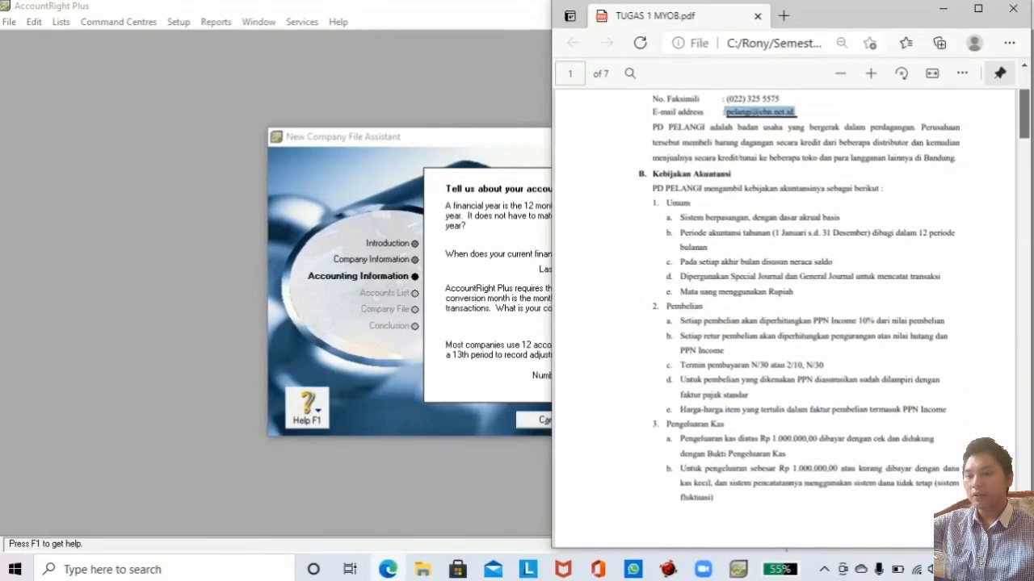
scroll(783, 315, down, 10)
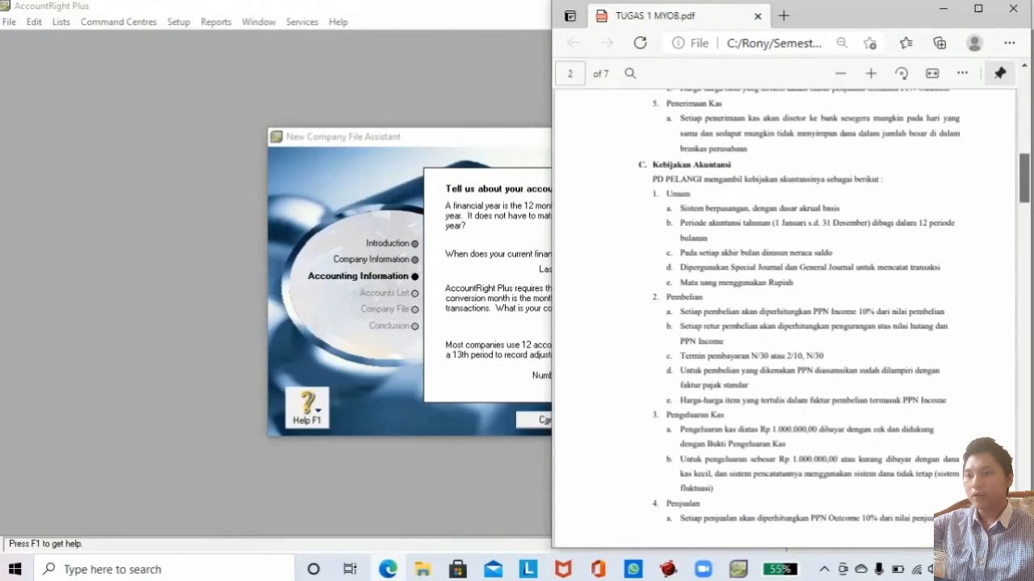
scroll(783, 315, down, 10)
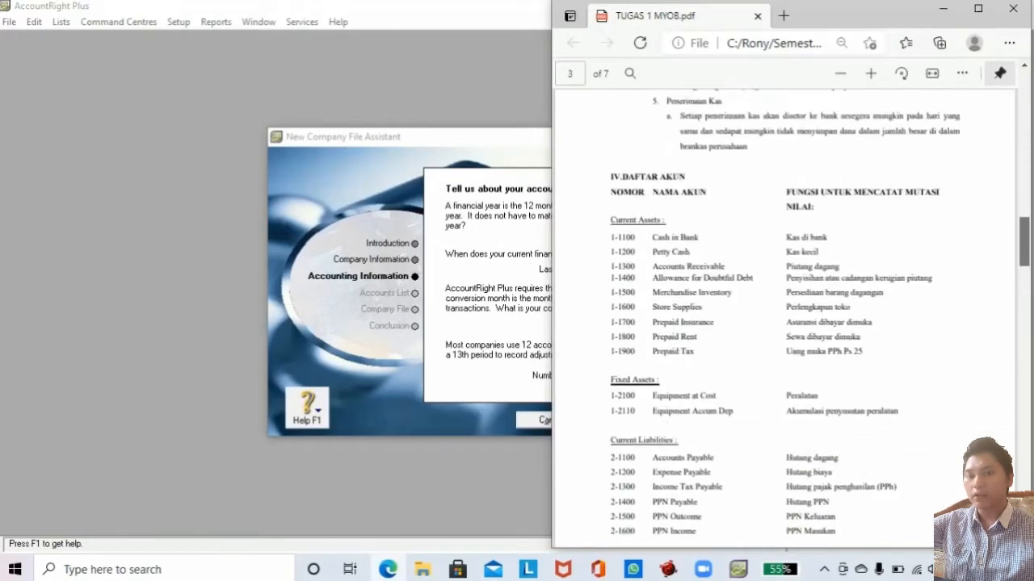
scroll(807, 331, down, 15)
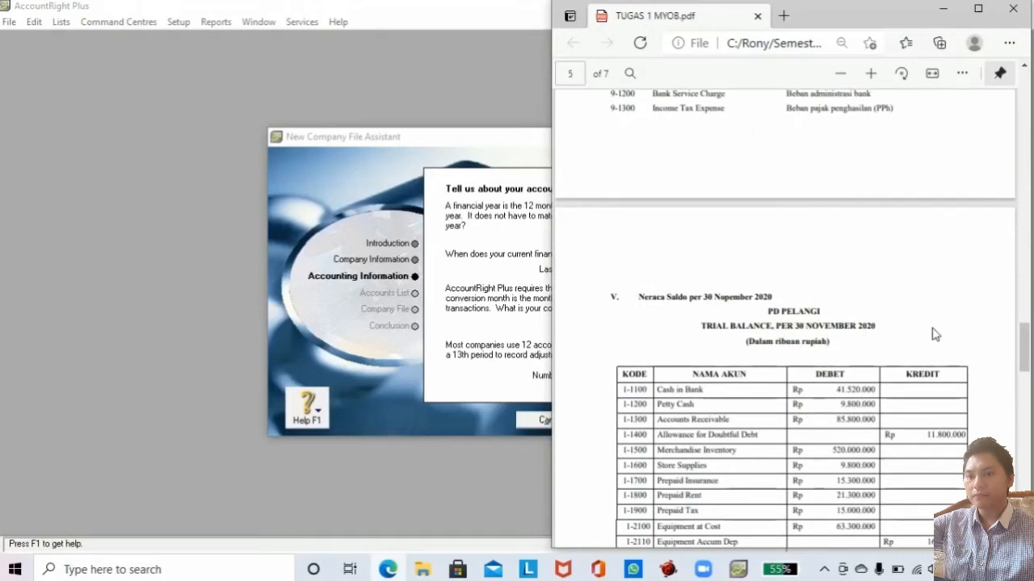
drag(1024, 347, 1024, 247)
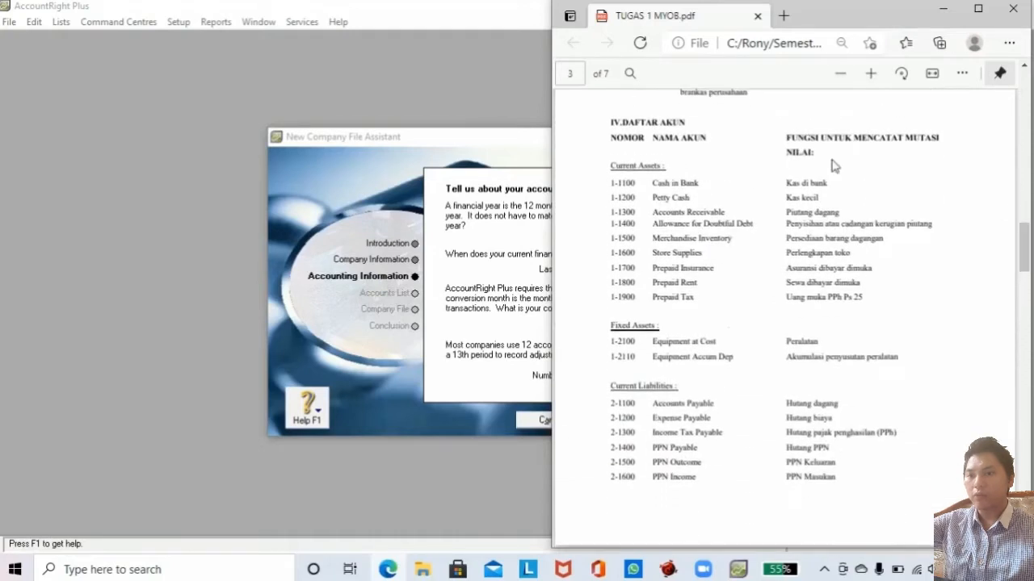
Set financial year 2020, last month December, and conversion month November.
click(506, 150)
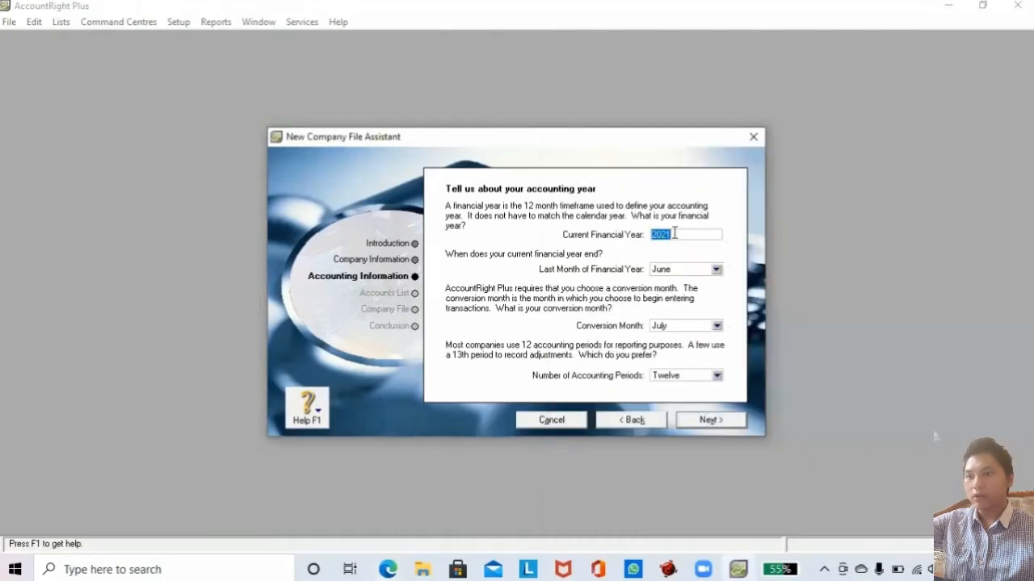
text(20)
click(692, 272)
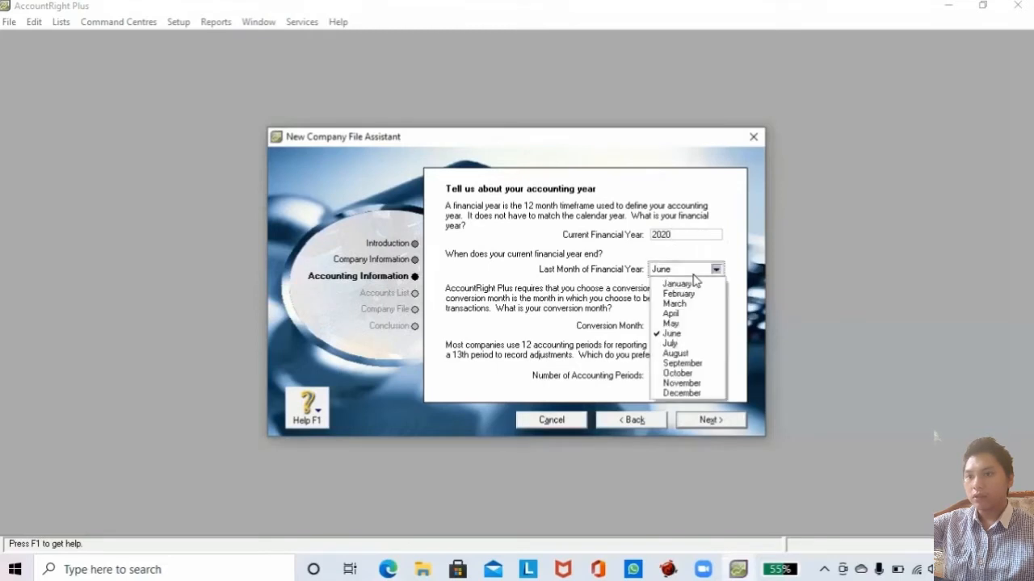
click(678, 393)
click(700, 328)
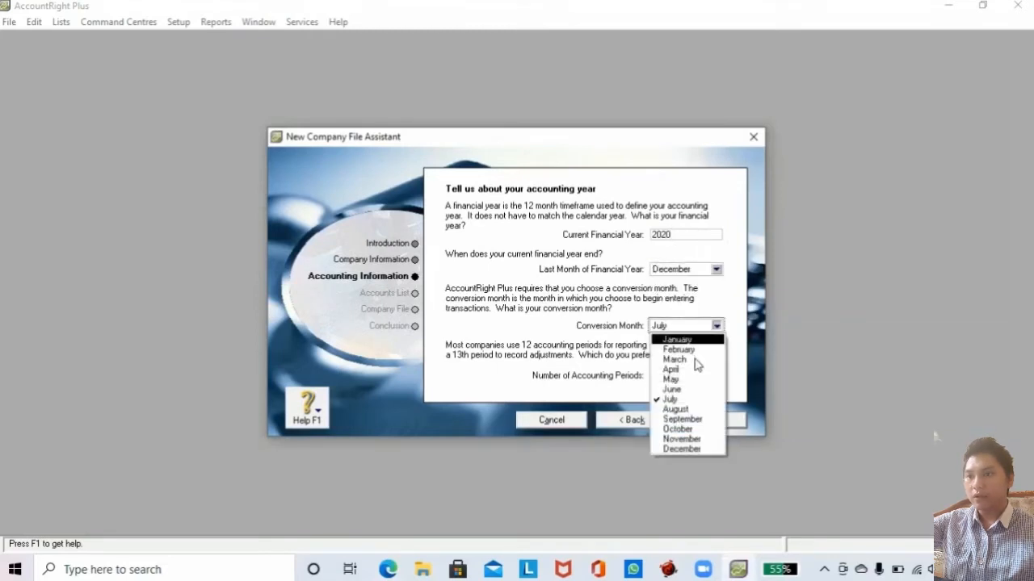
click(684, 443)
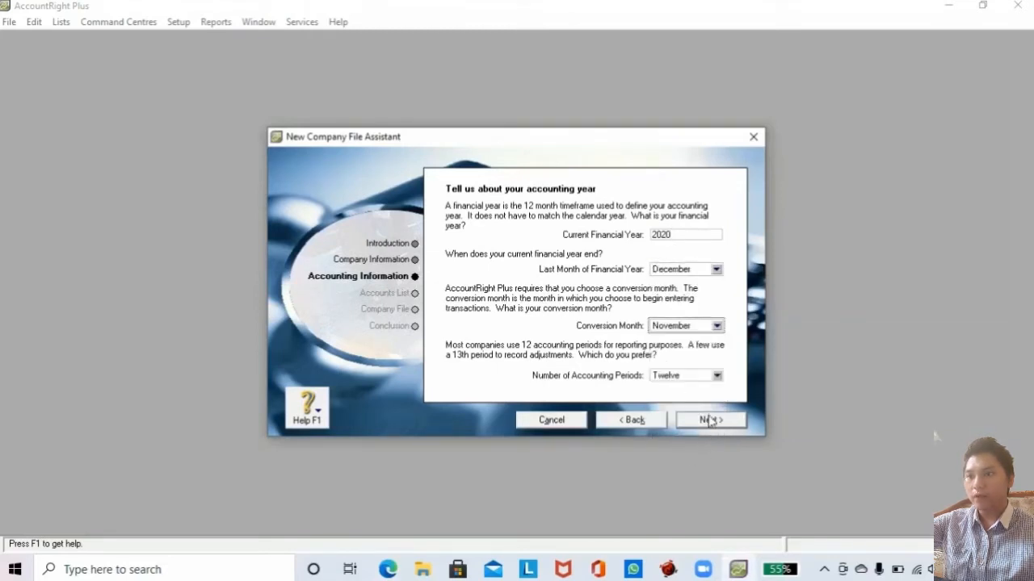
click(708, 420)
Choose to import the accountant's accounts list and advance to file creation.
click(708, 420)
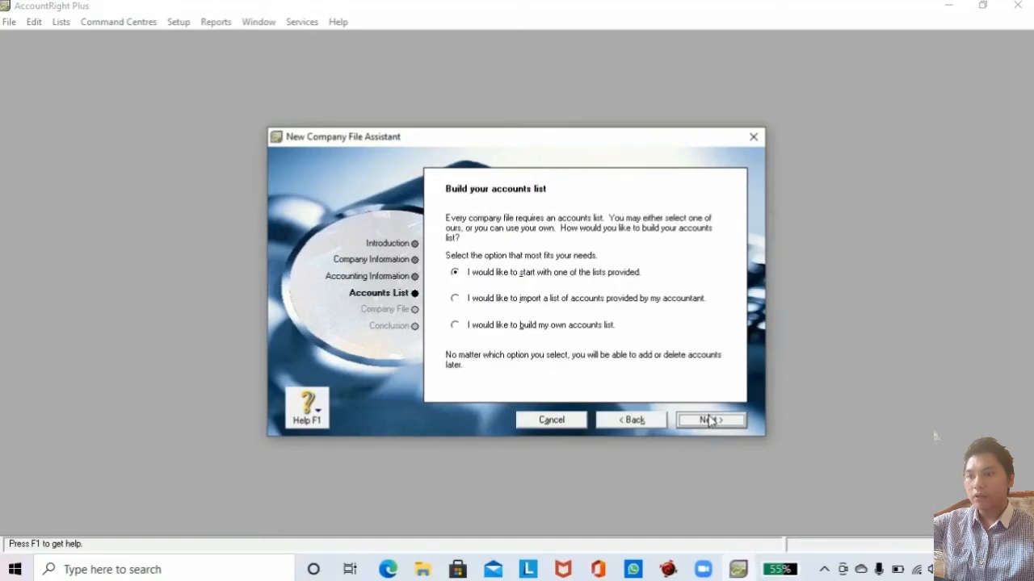
click(475, 310)
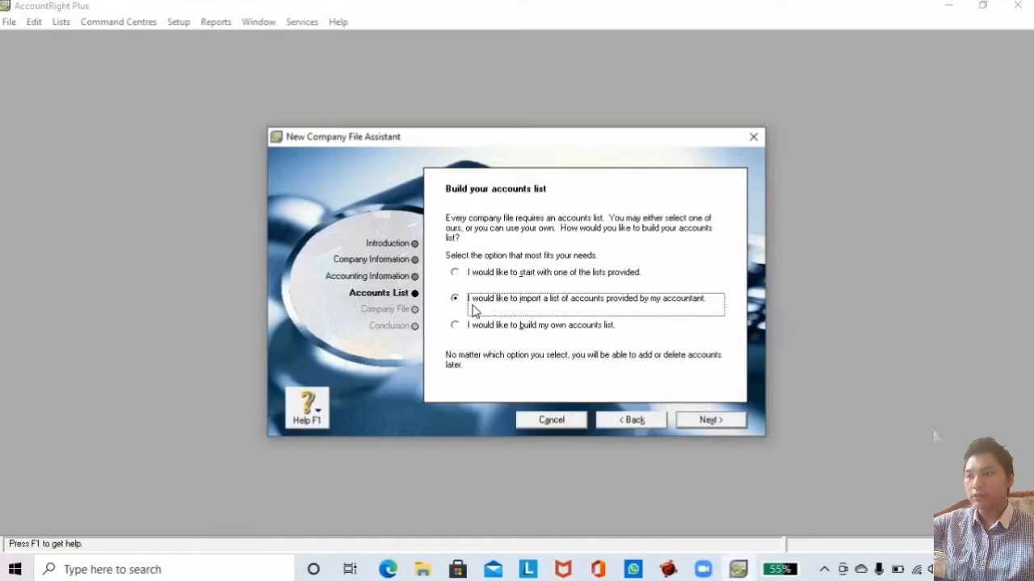
click(708, 420)
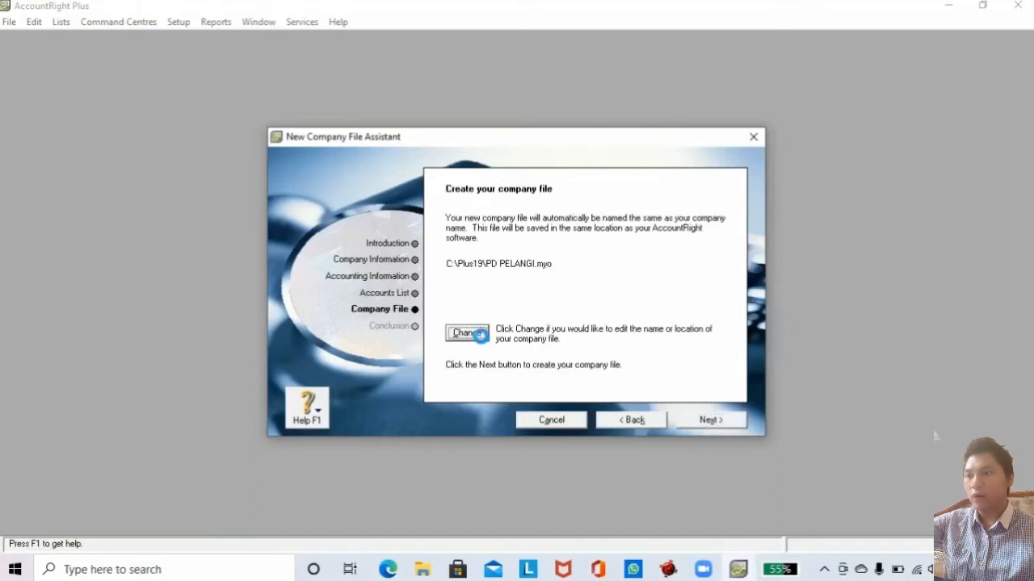
Save the PD PELANGI company file on the Desktop with the owner's name appended, and create it.
click(467, 333)
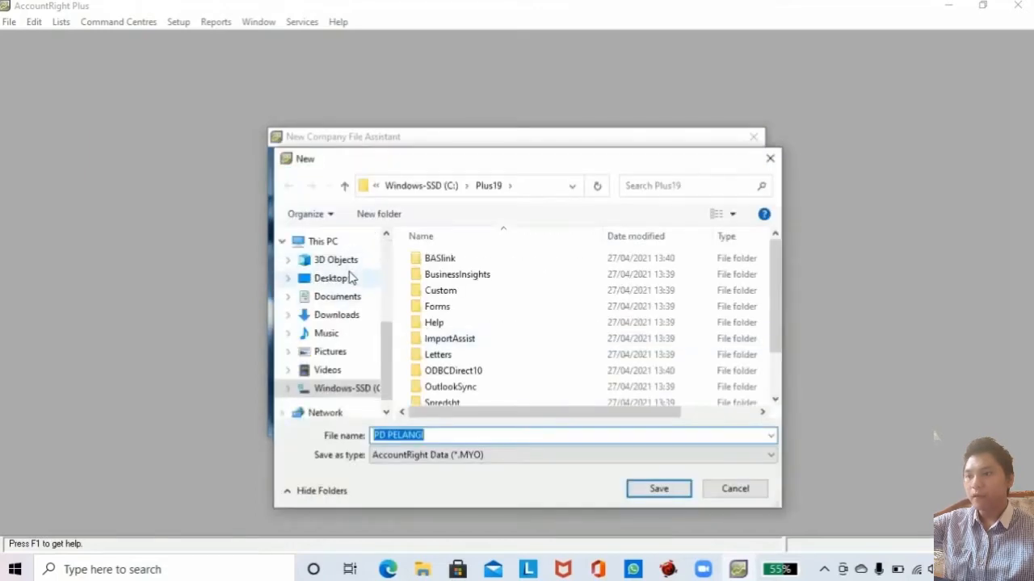
click(331, 278)
click(438, 435)
click(439, 434)
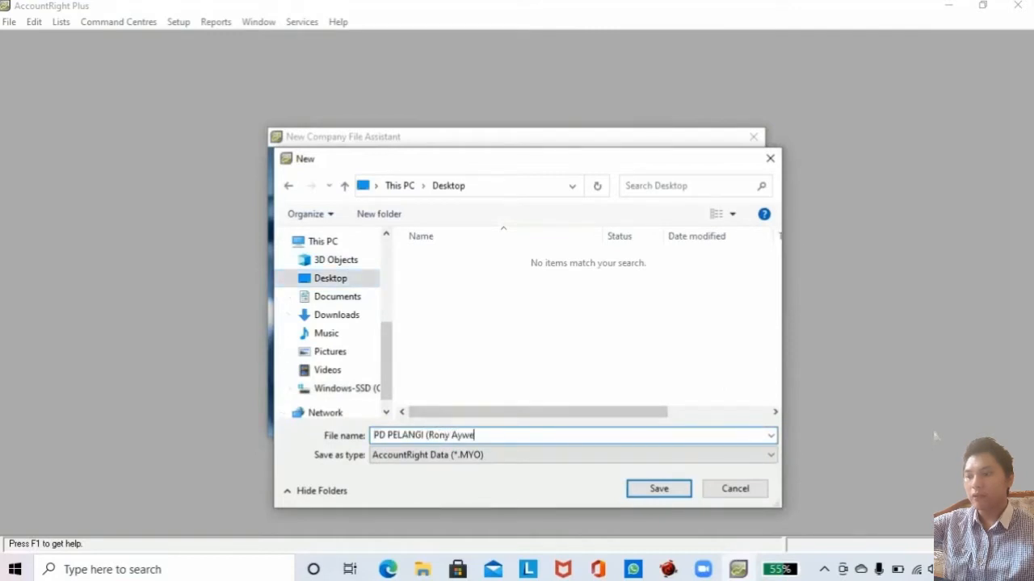
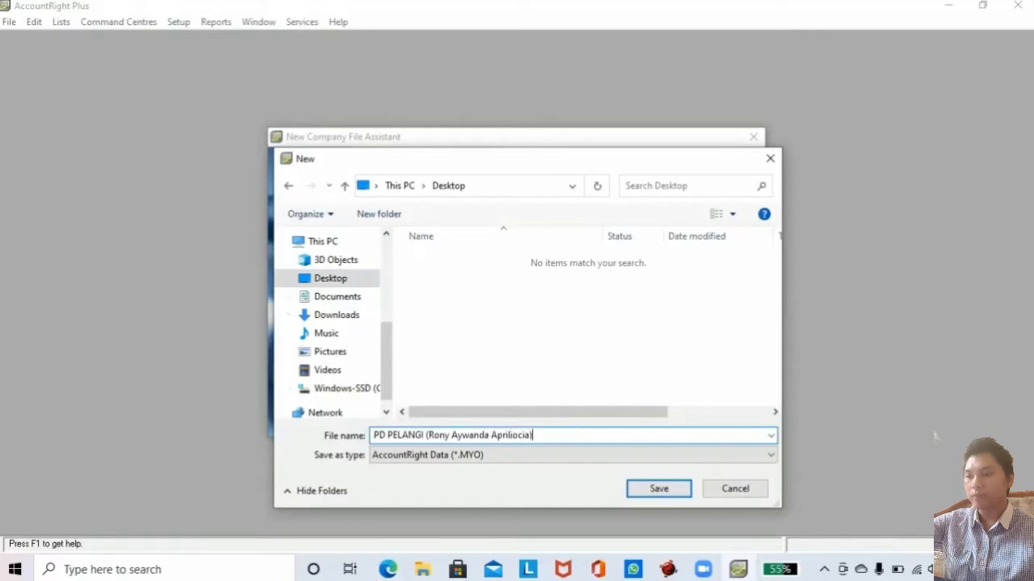
click(640, 493)
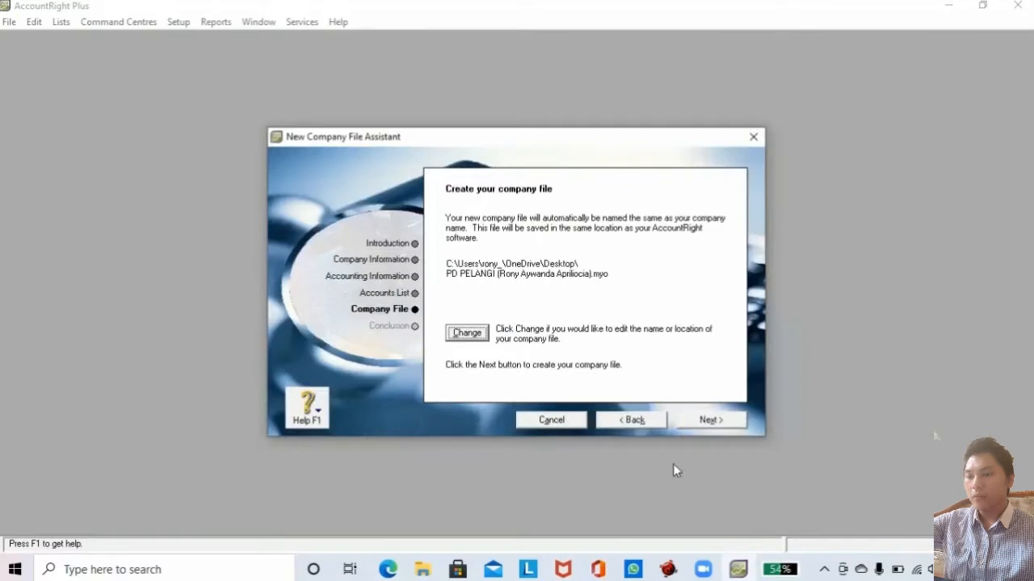
click(696, 424)
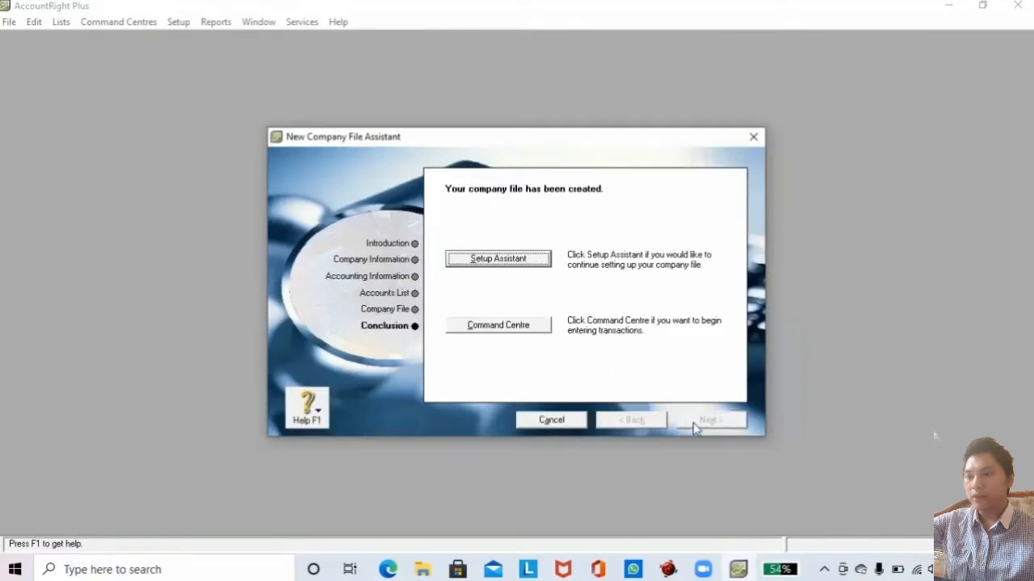
Close the setup assistant and open the Accounts List showing the Asset tab.
click(527, 326)
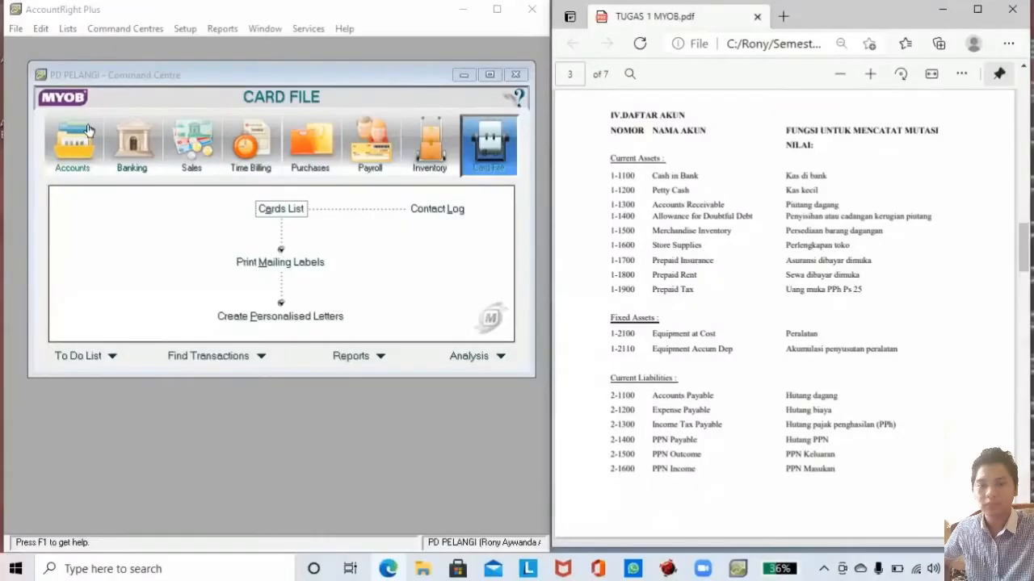
click(73, 143)
click(250, 208)
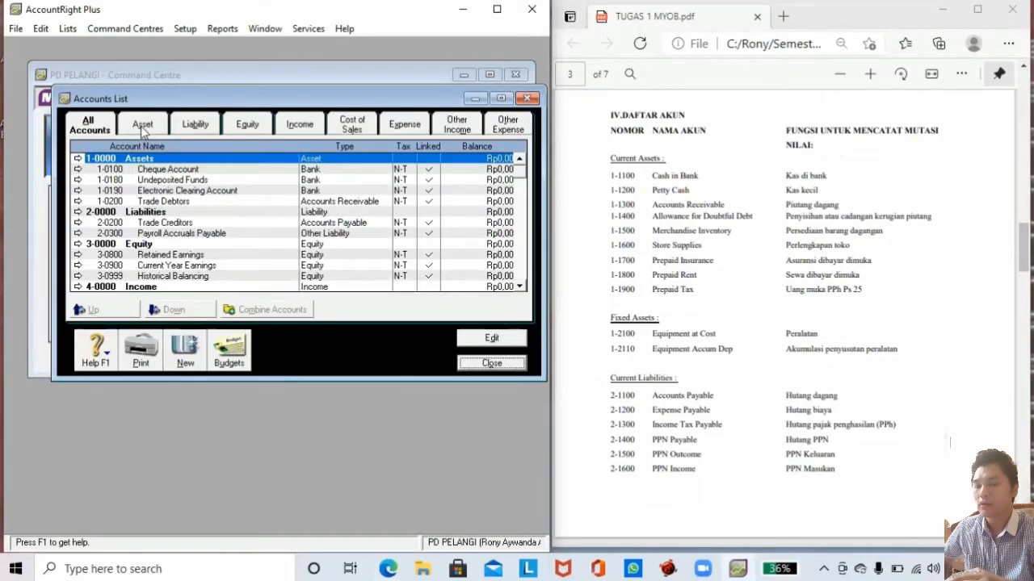
click(141, 125)
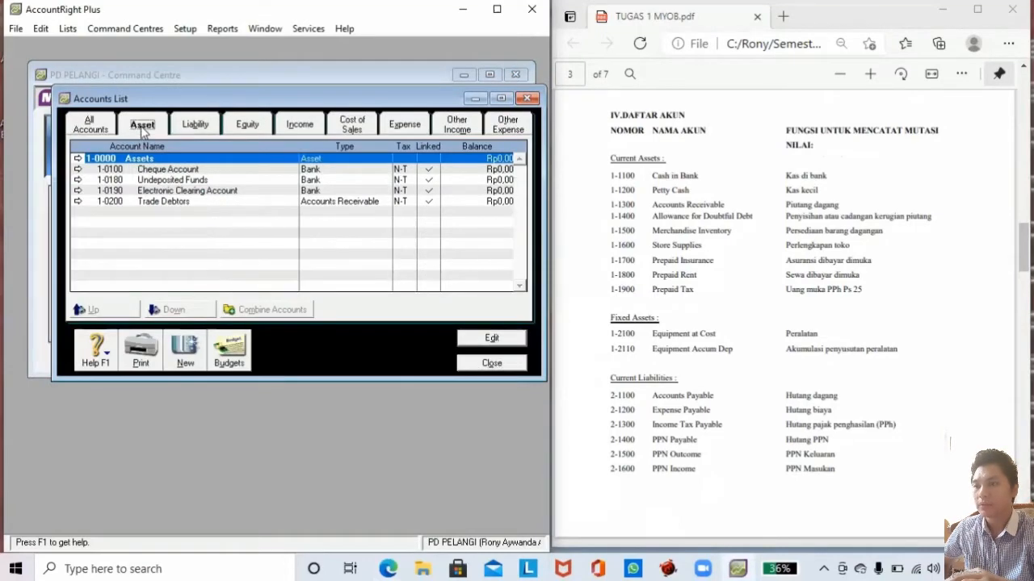
Create header account 1-1000 named Current Assets, copied from the brief.
click(191, 350)
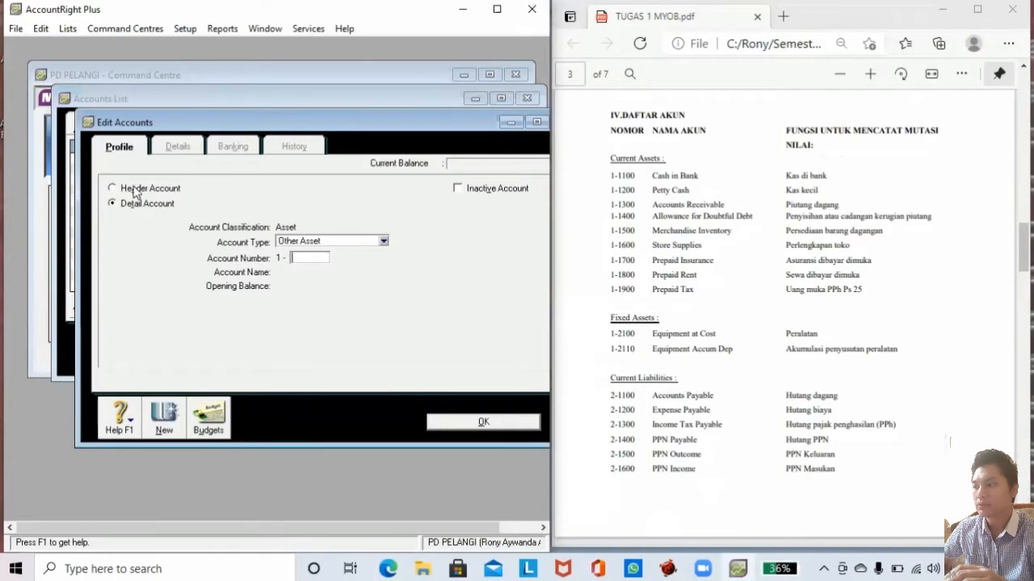
click(133, 189)
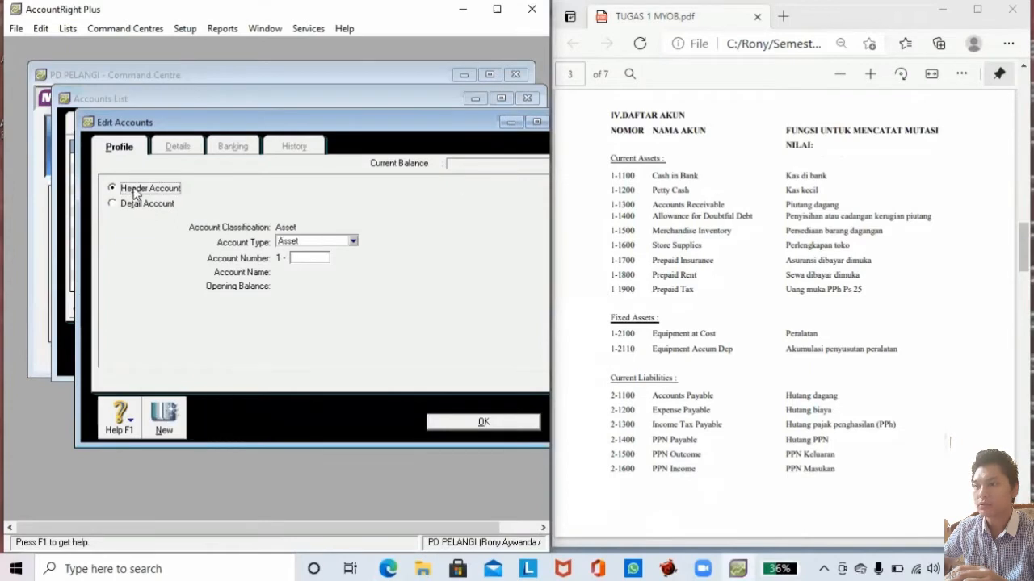
click(309, 257)
drag(608, 159, 664, 161)
key(ctrl+c)
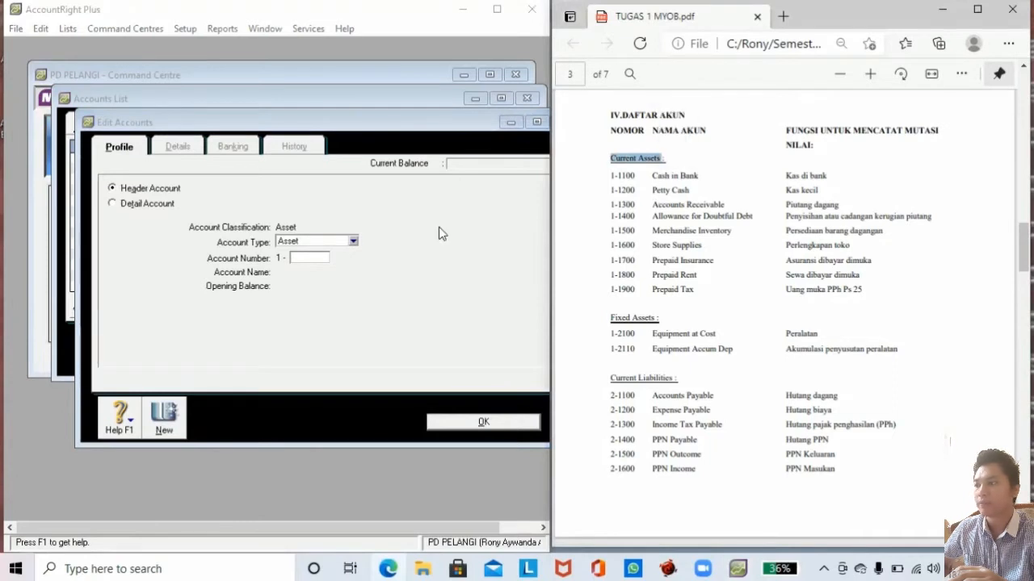
click(314, 257)
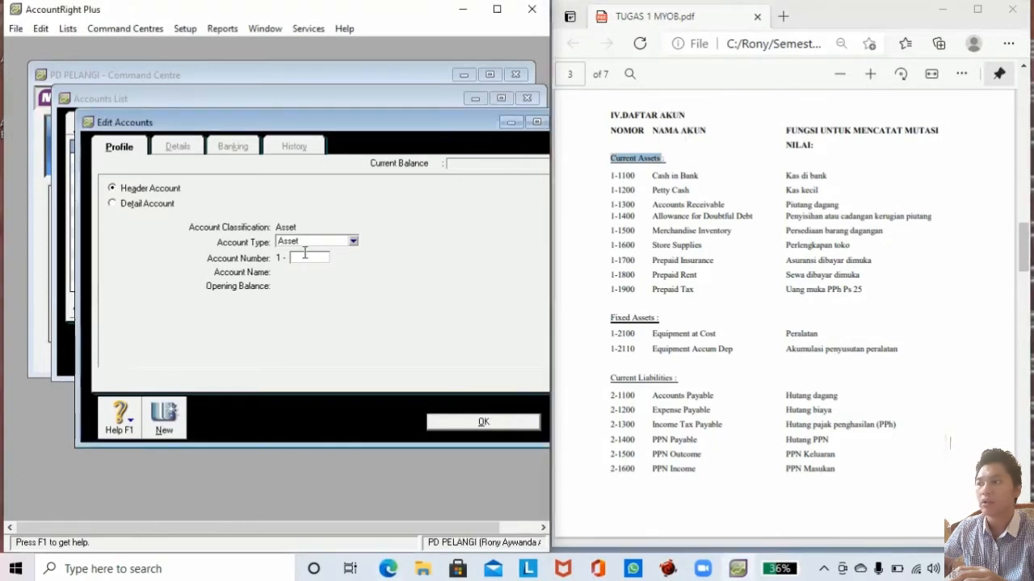
text(1000)
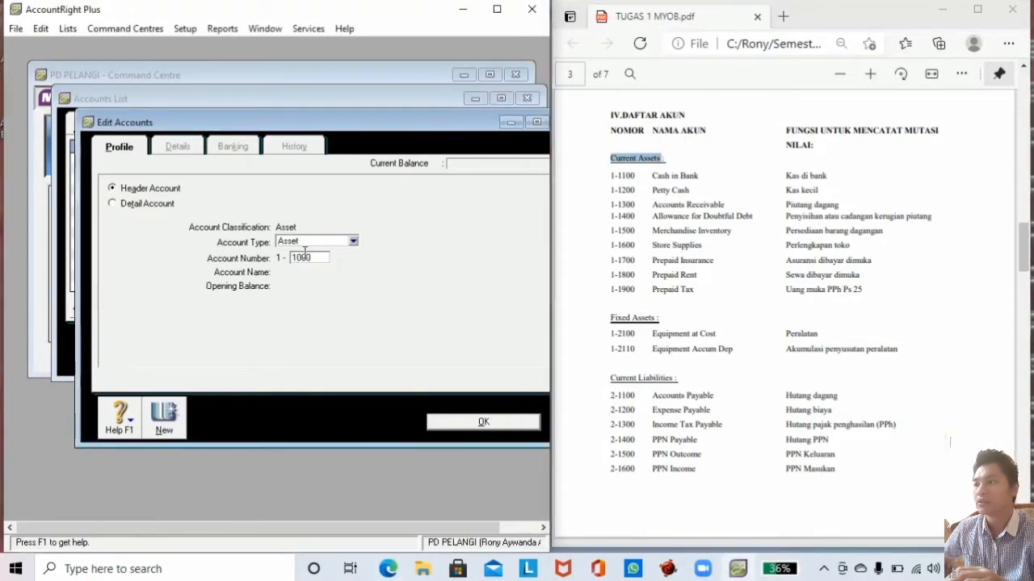
key(Tab)
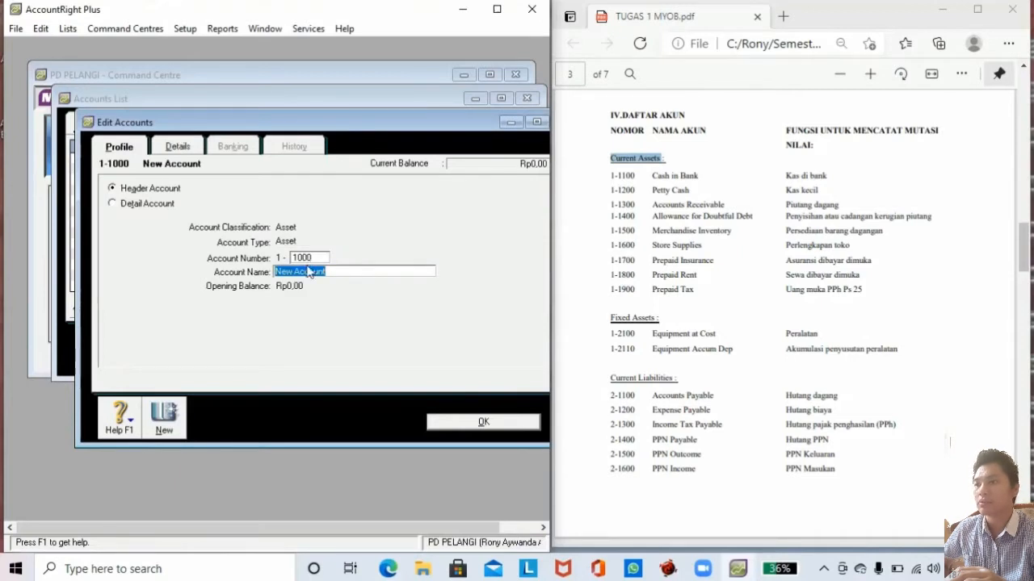
right_click(308, 273)
click(417, 244)
key(Delete)
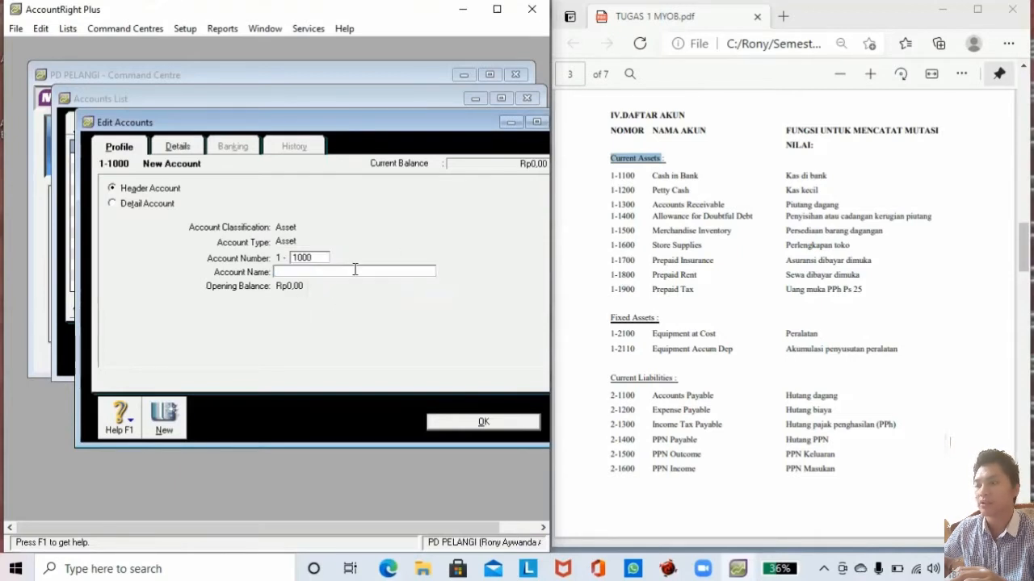
key(ctrl+v)
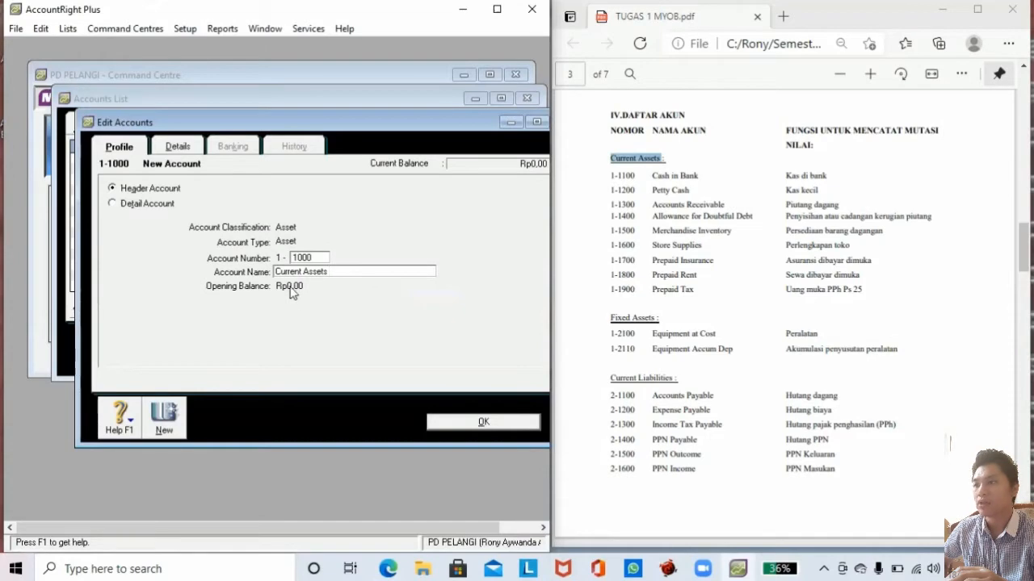
click(482, 421)
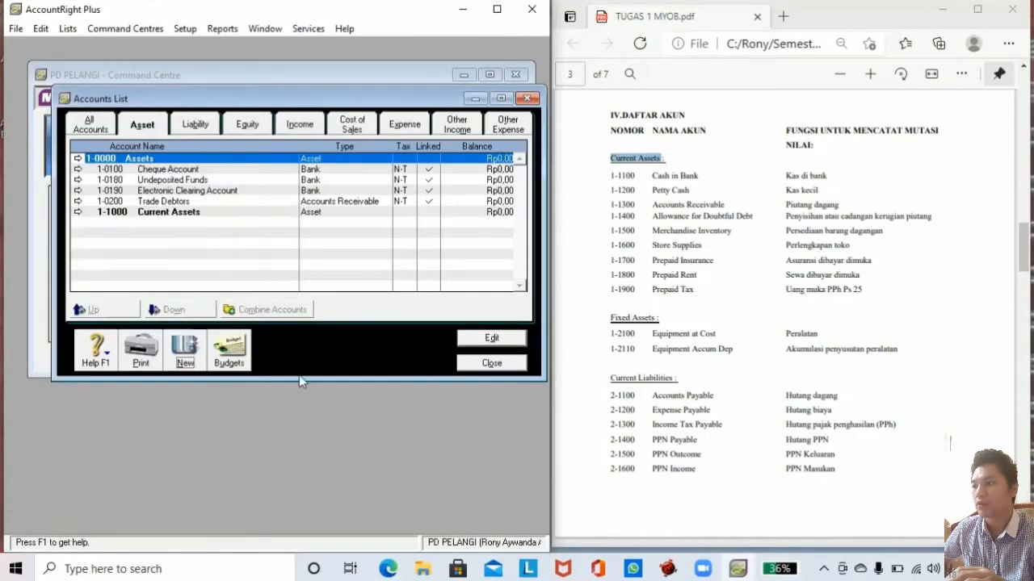
Create header account 1-2000 named Fixed Assets, copied from the brief.
click(193, 356)
click(160, 193)
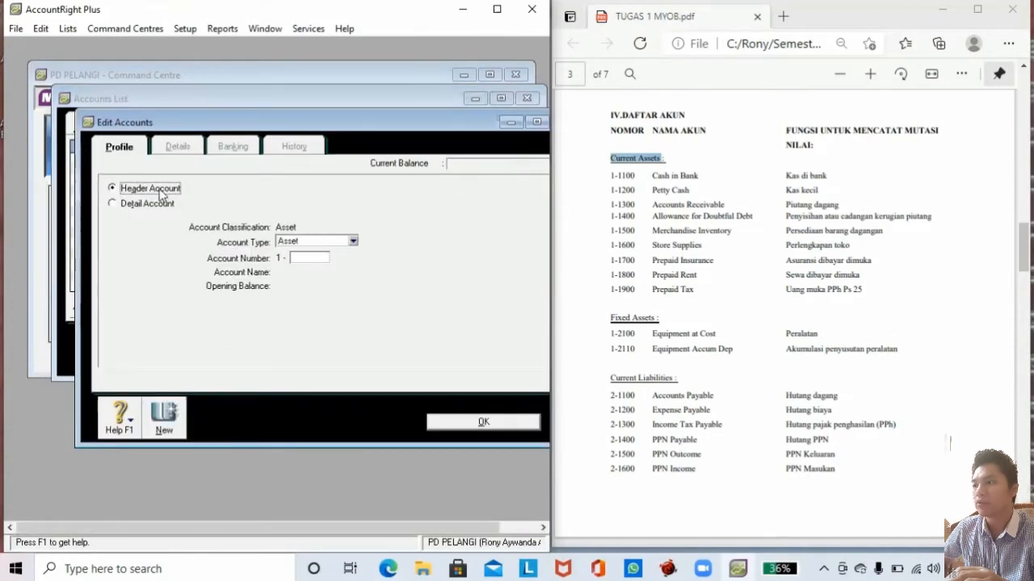
click(311, 256)
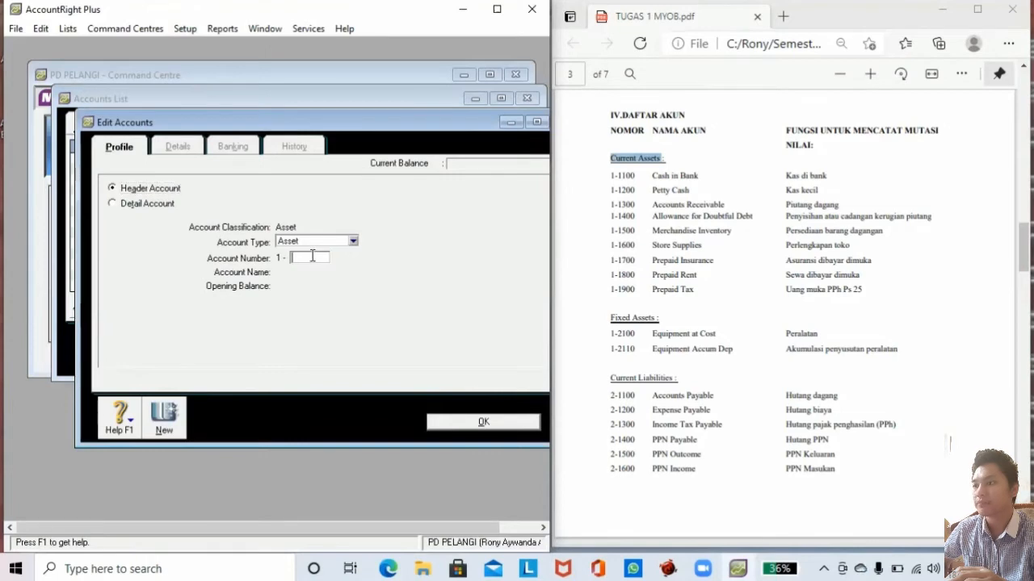
text(2000)
key(Tab)
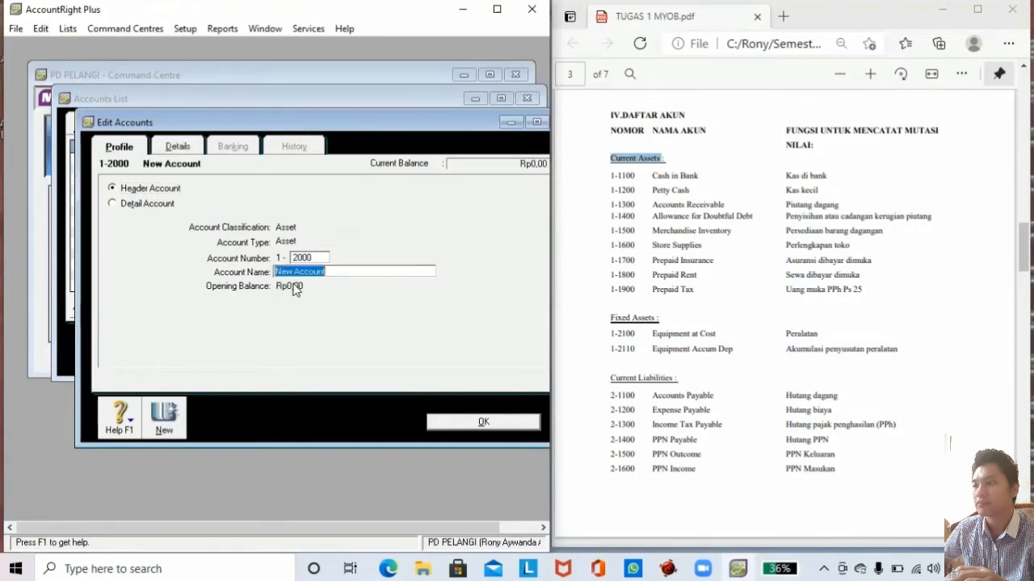
drag(612, 316, 650, 333)
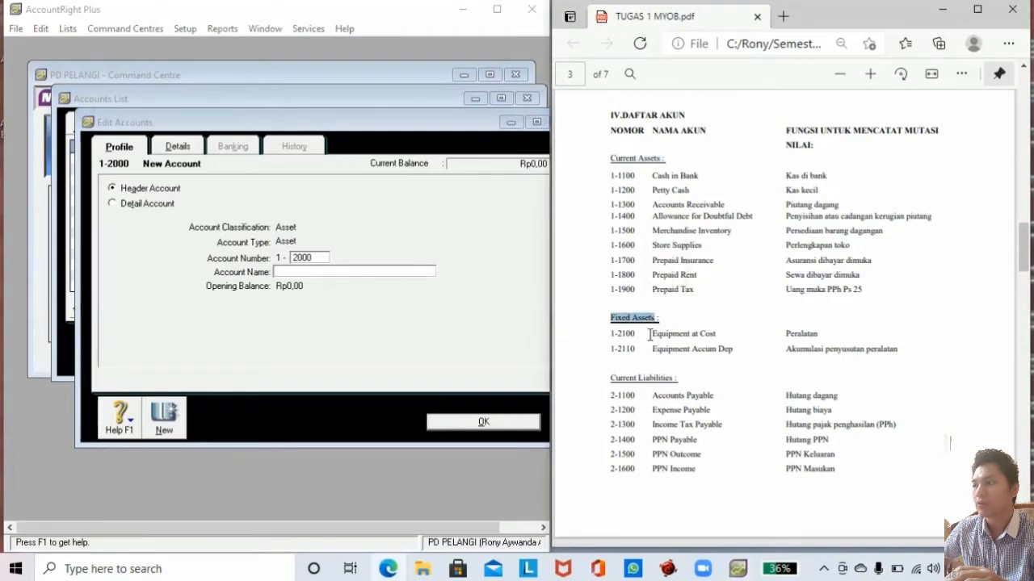
key(ctrl+c)
click(301, 272)
key(ctrl+v)
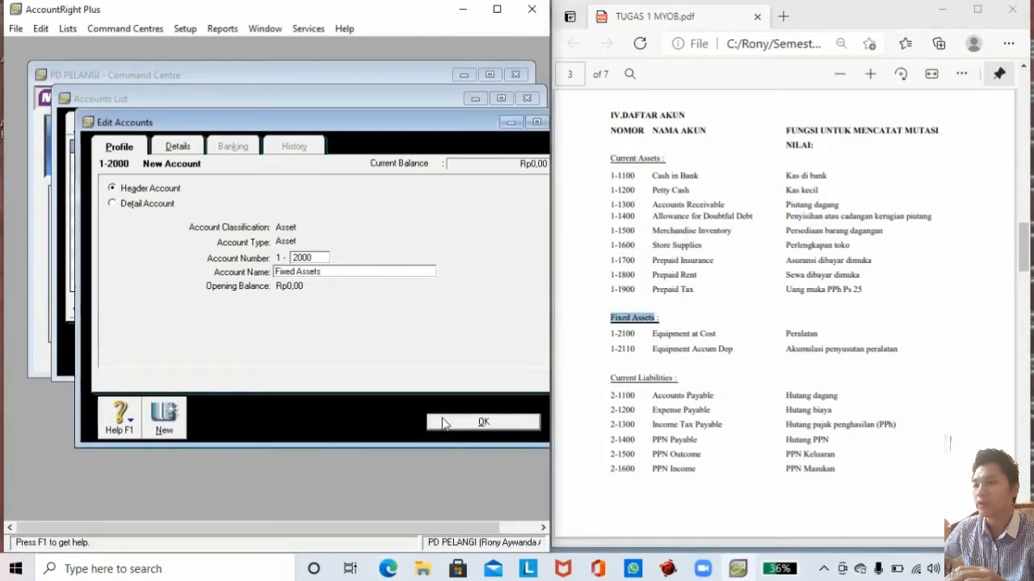
click(443, 423)
click(186, 343)
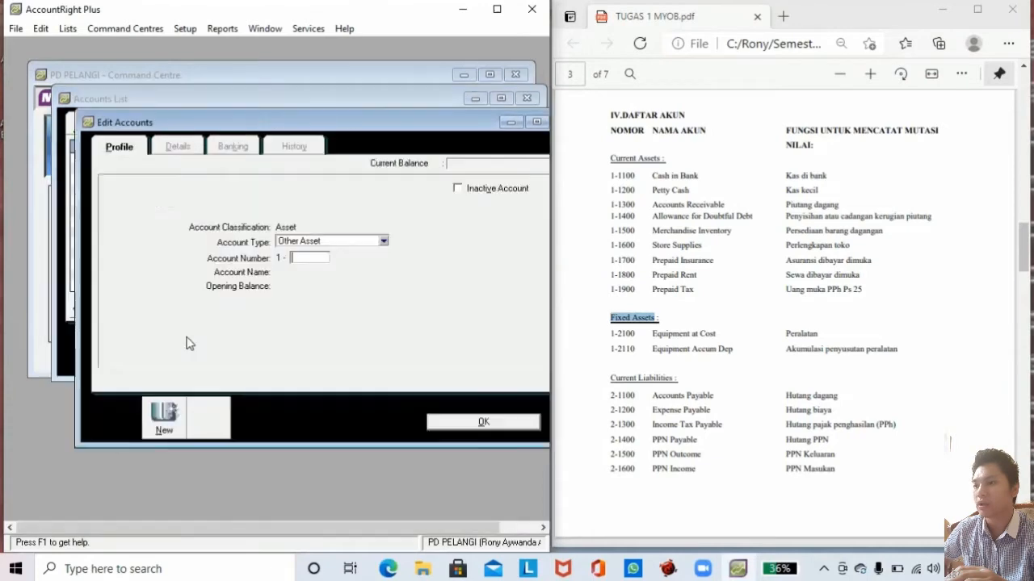
Set up Bank account 1-1100 named Cash in Bank.
click(295, 243)
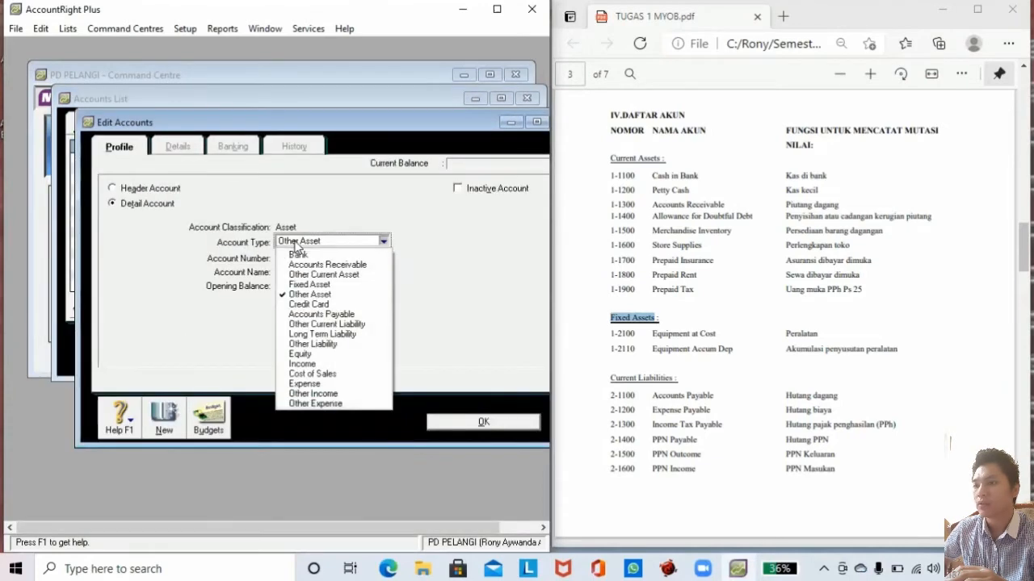
click(304, 276)
click(304, 258)
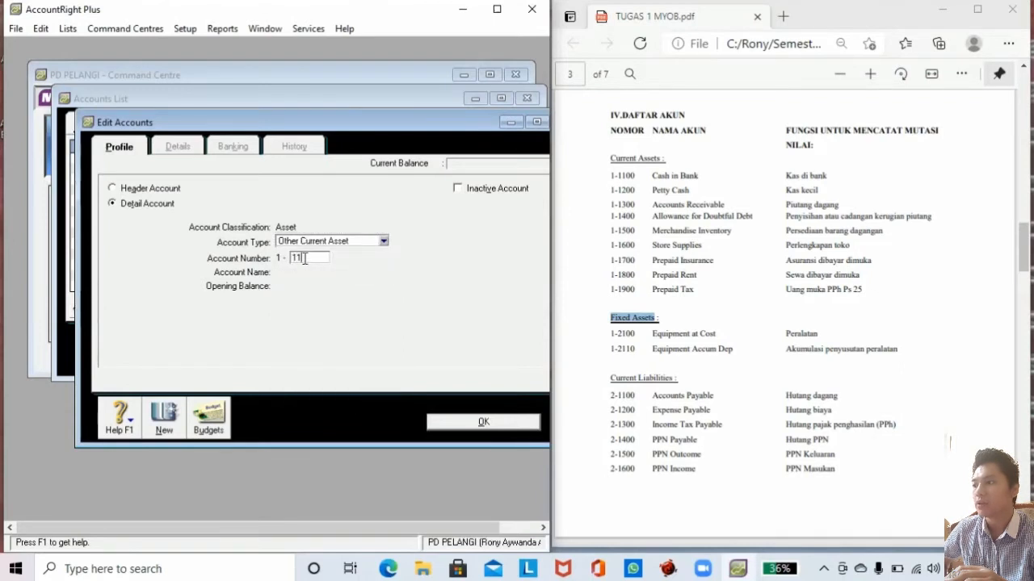
key(Tab)
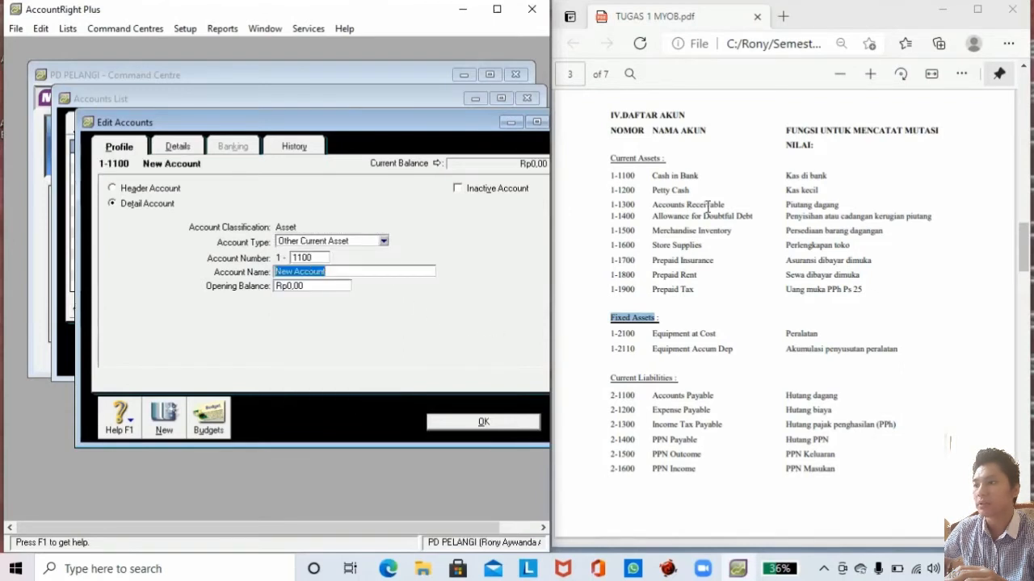
drag(654, 177, 703, 176)
click(679, 182)
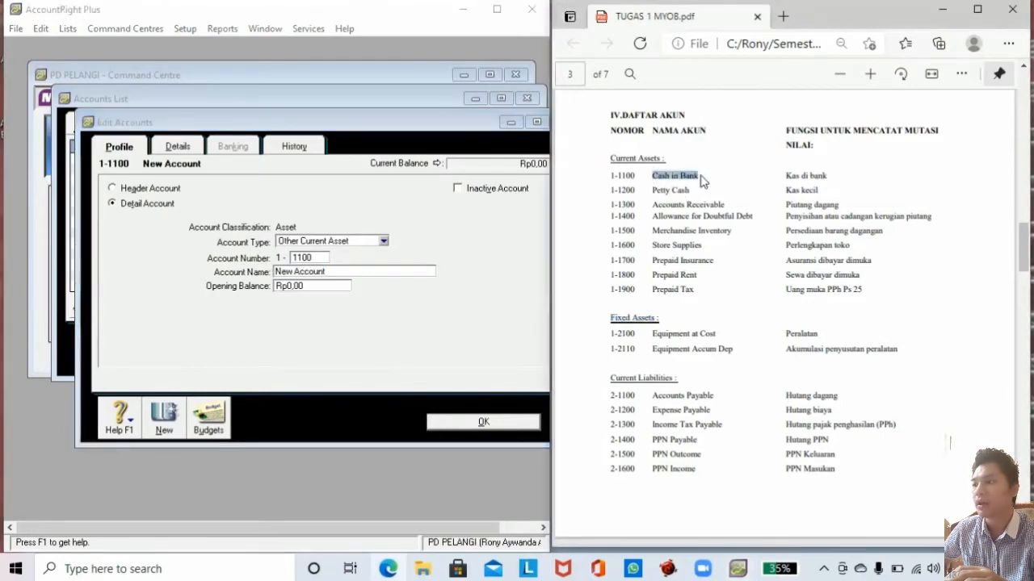
click(323, 242)
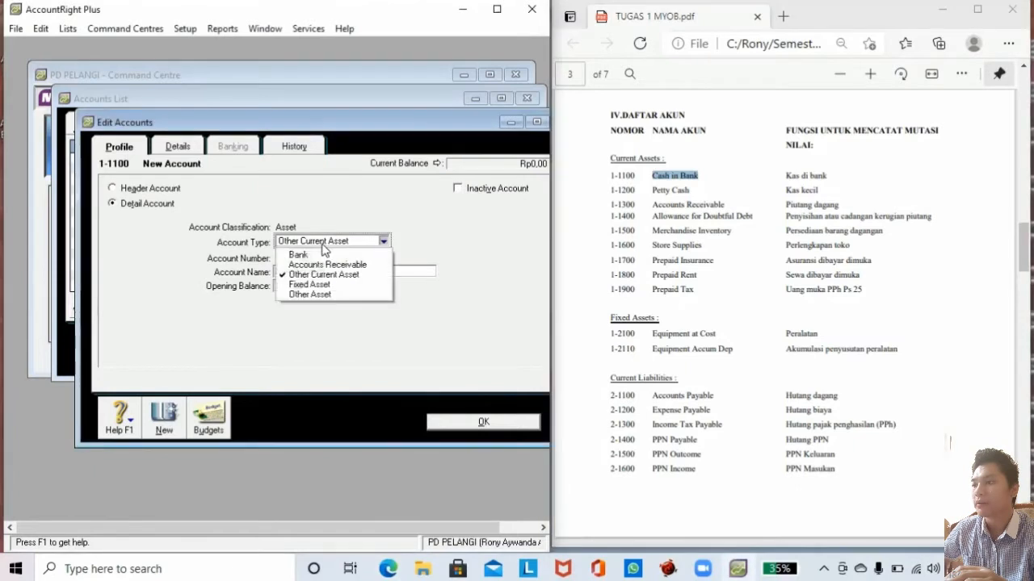
click(322, 251)
key(ctrl+v)
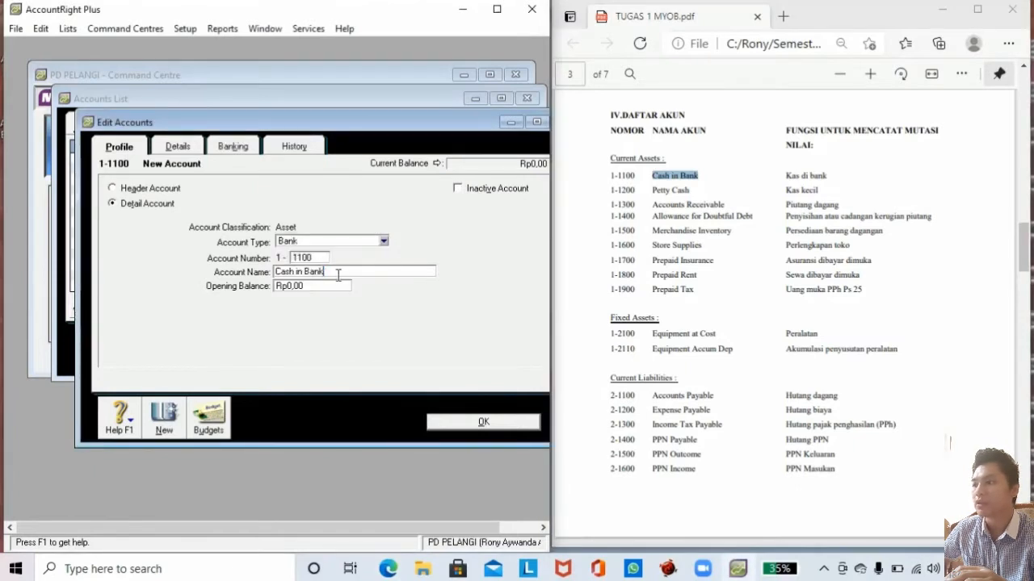
Enter 41520000 as the Cash in Bank opening balance, checked against the brief.
click(315, 286)
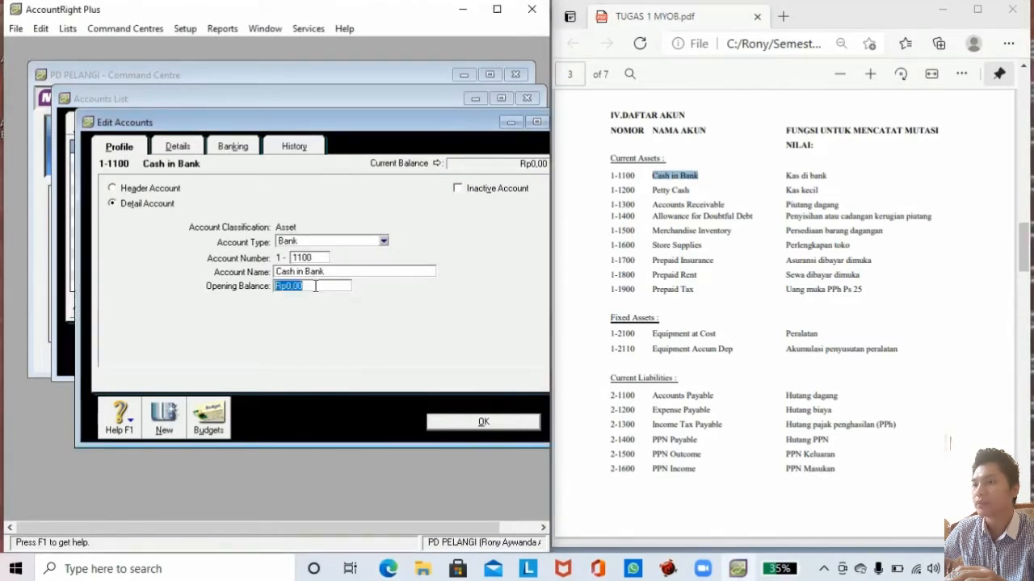
click(950, 444)
scroll(950, 443, down, 15)
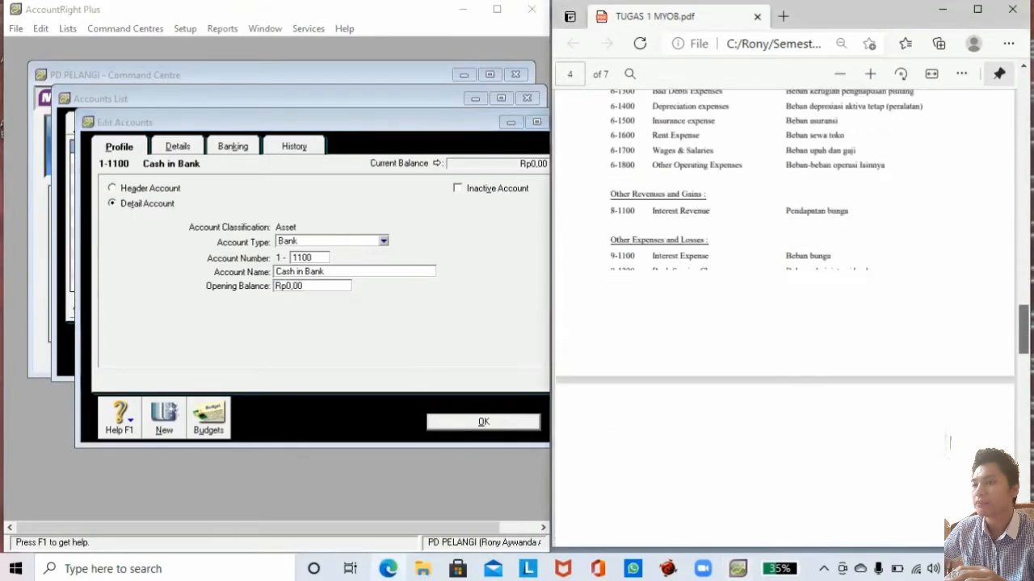
scroll(950, 443, down, 1)
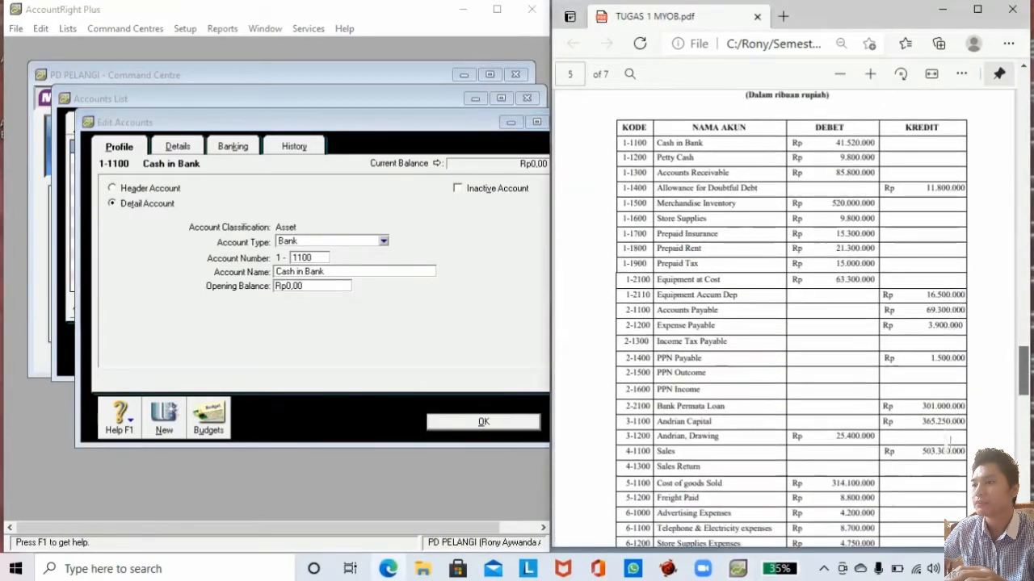
click(327, 285)
drag(327, 285, 270, 292)
text(41)
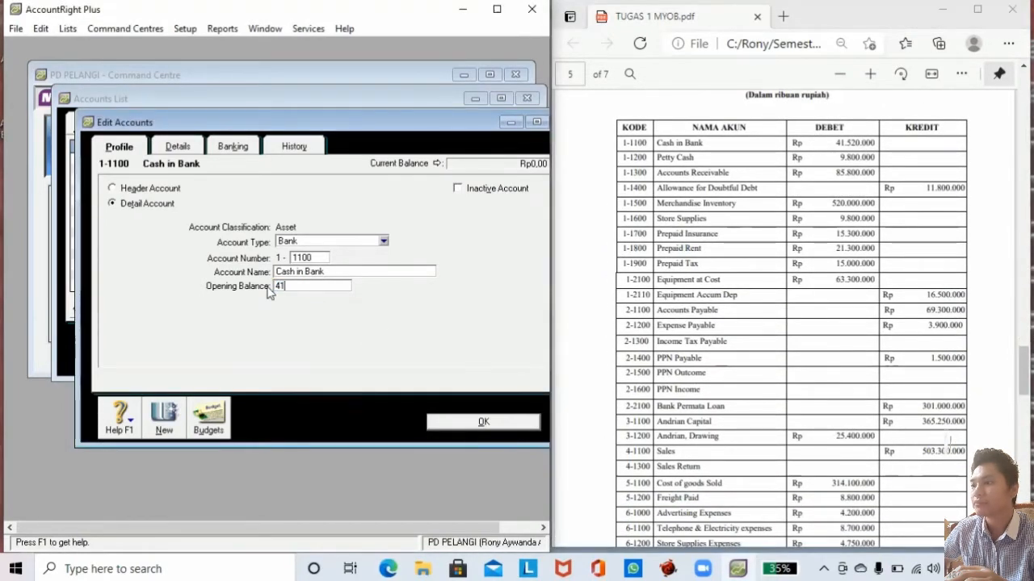
text(520000)
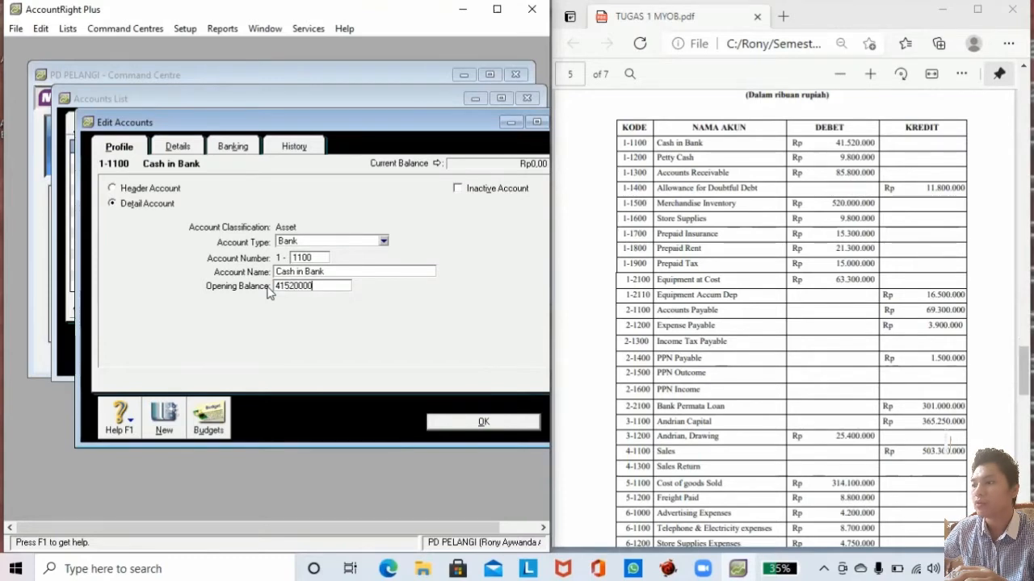
key(Tab)
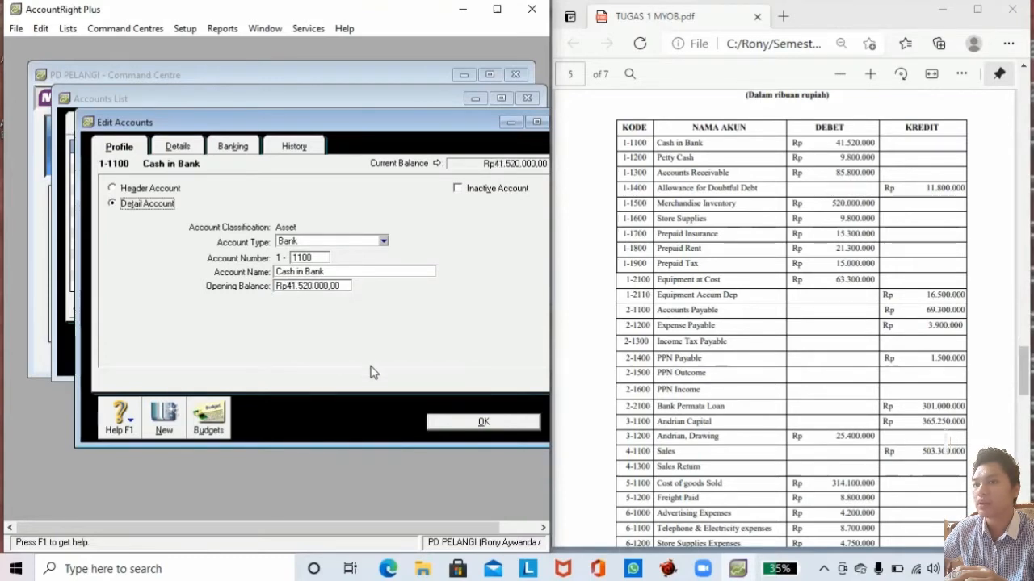
click(165, 418)
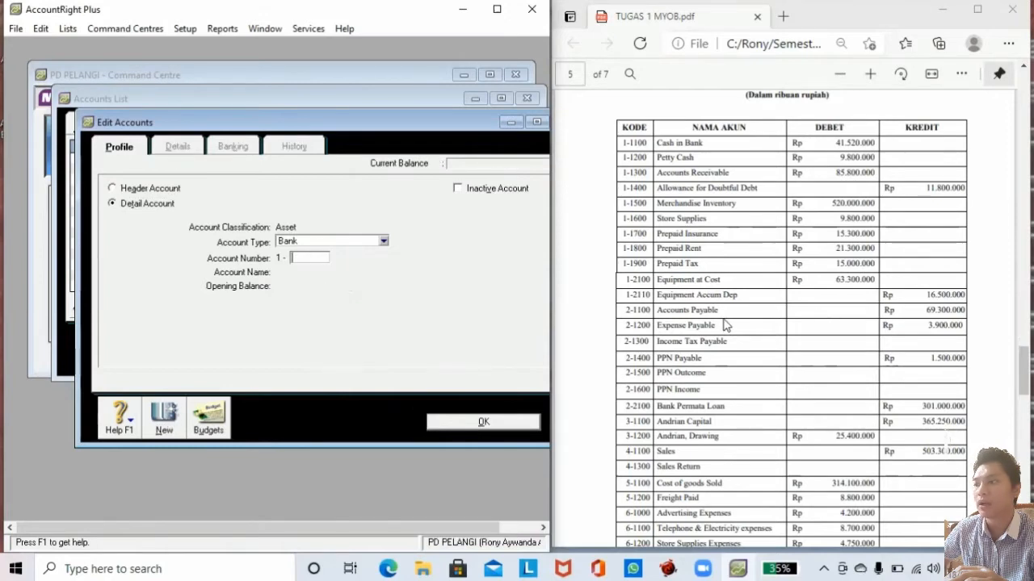
Create account 1-1200 Petty Cash with an opening balance of Rp9.800.000,00.
key(Tab)
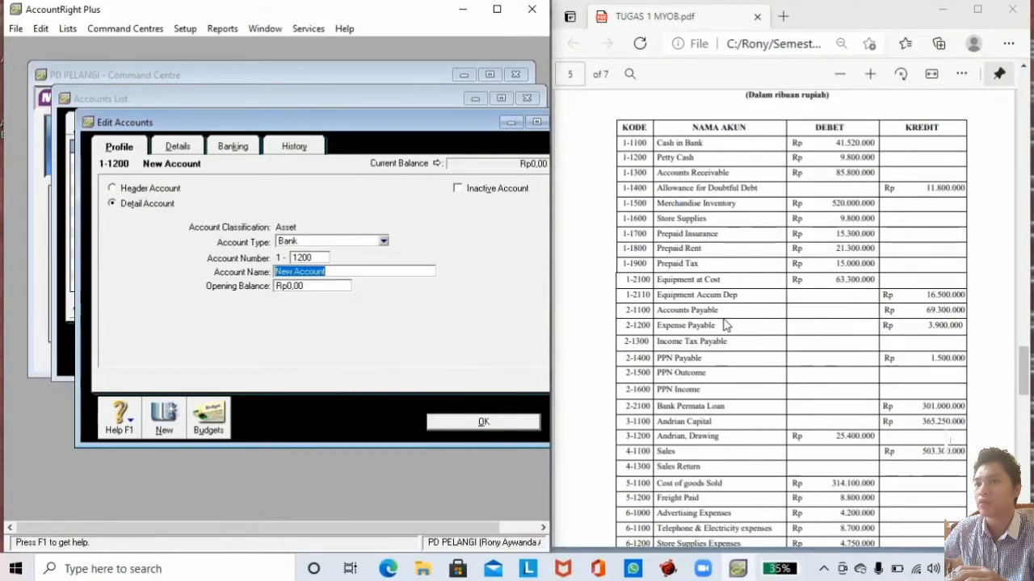
drag(658, 158, 694, 158)
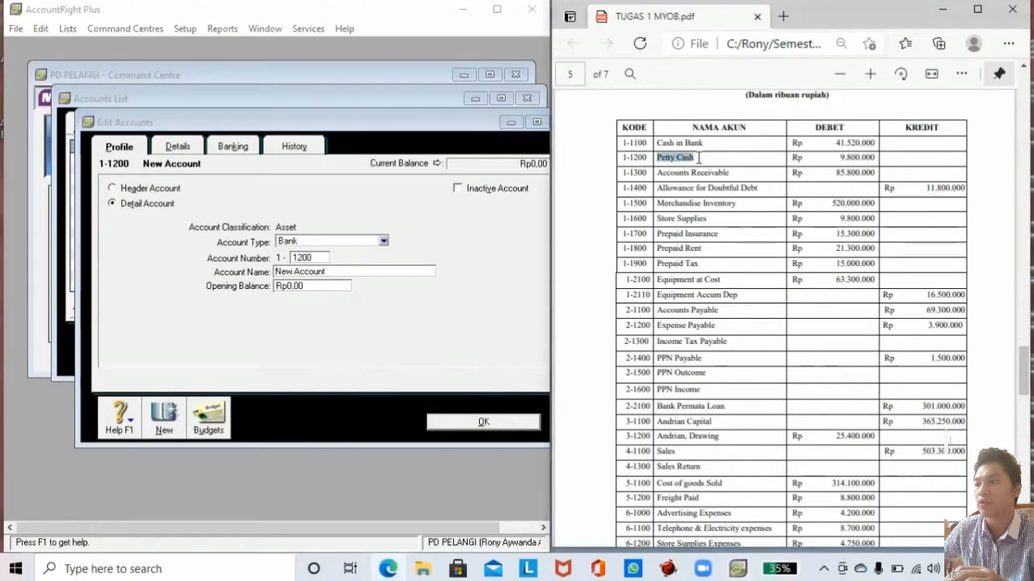
click(299, 271)
drag(326, 271, 239, 286)
key(ctrl+v)
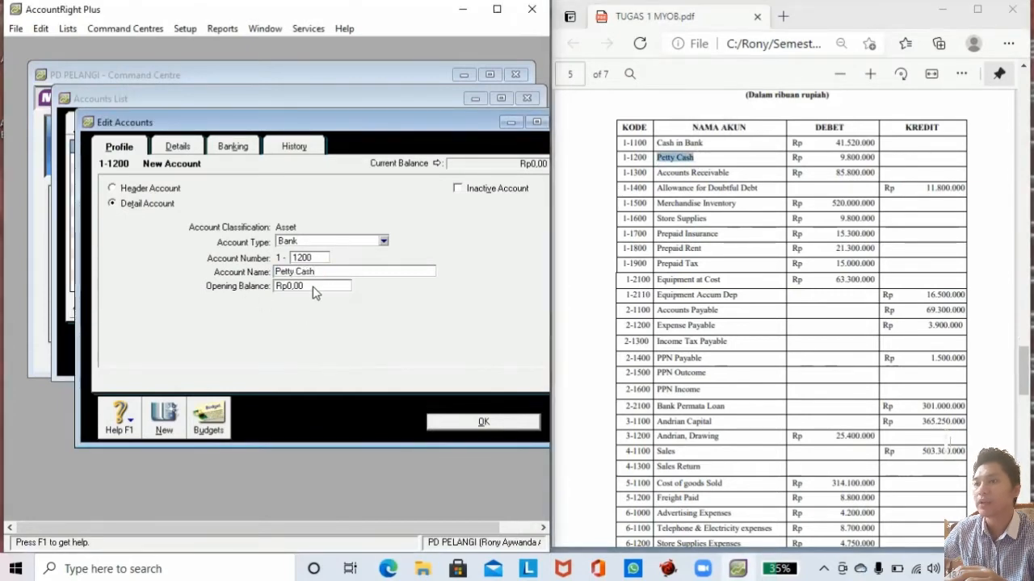
click(312, 287)
text(9800000)
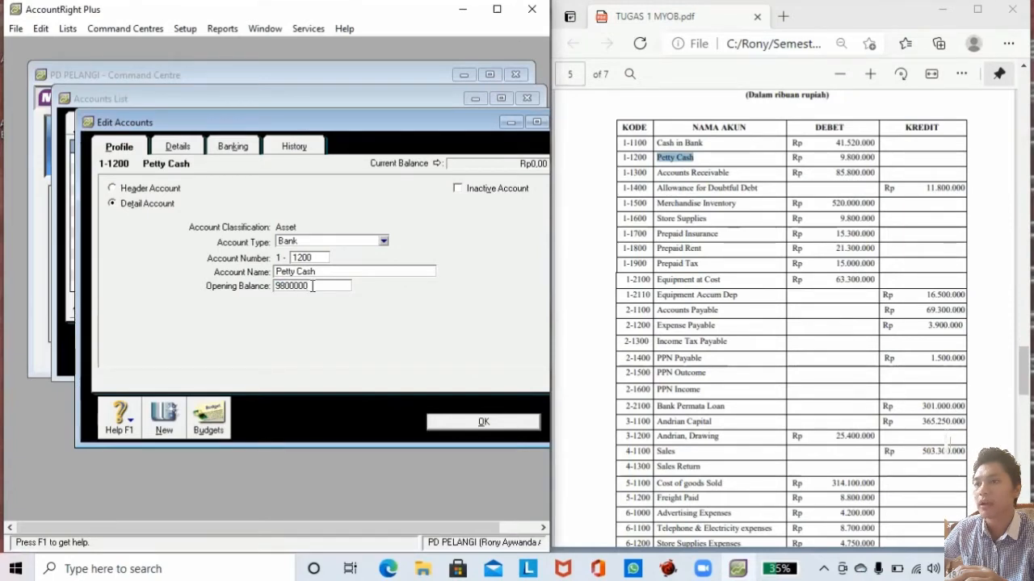
key(Tab)
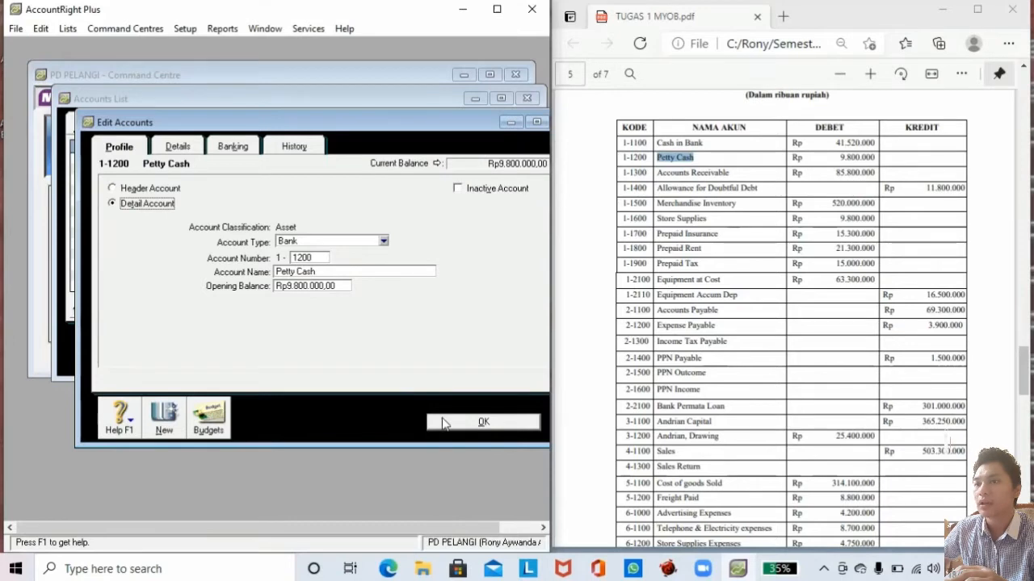
Create Accounts Receivable-type account 1-1300 named Accounts Receivable.
click(164, 415)
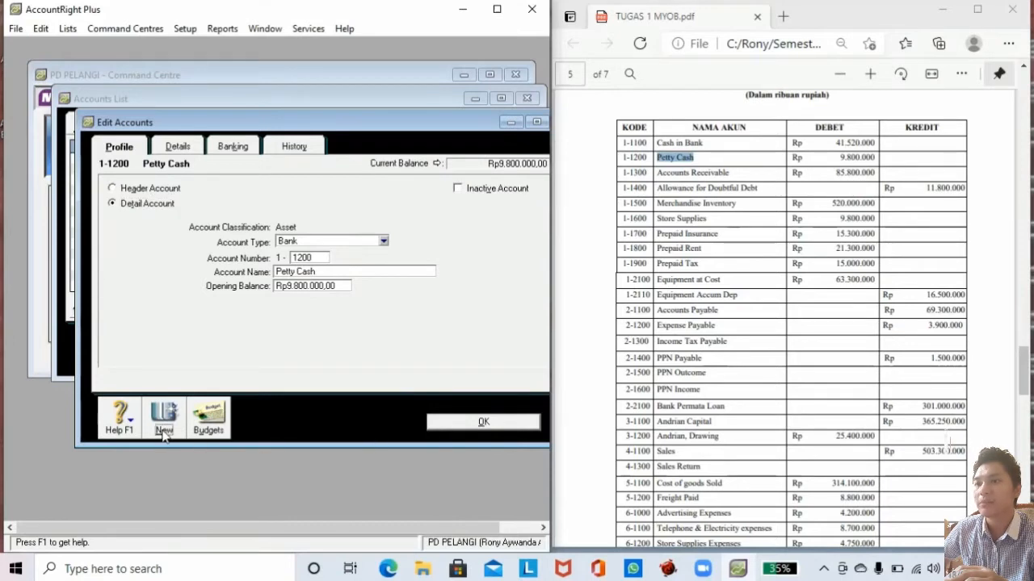
click(294, 239)
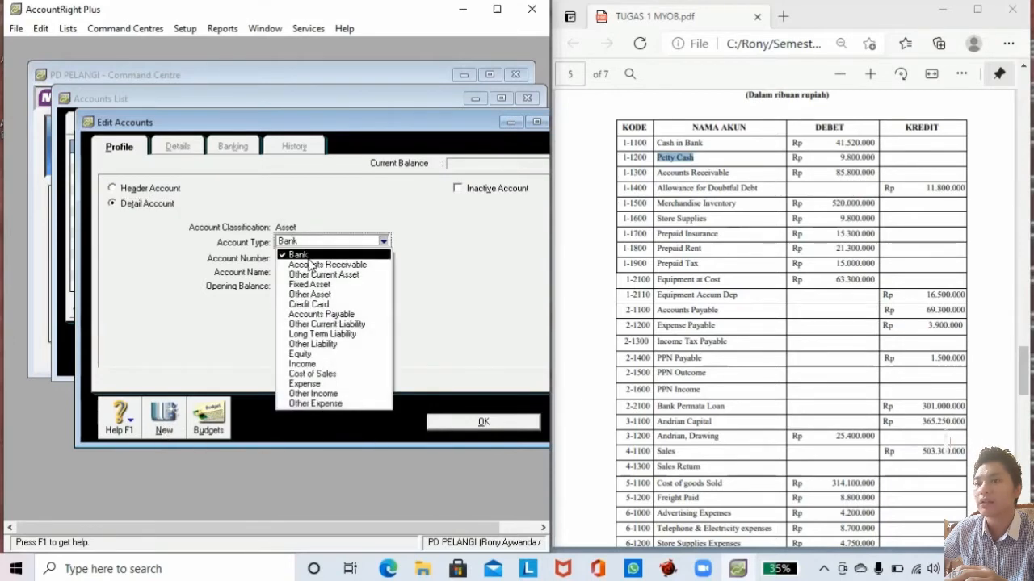
click(309, 262)
click(305, 261)
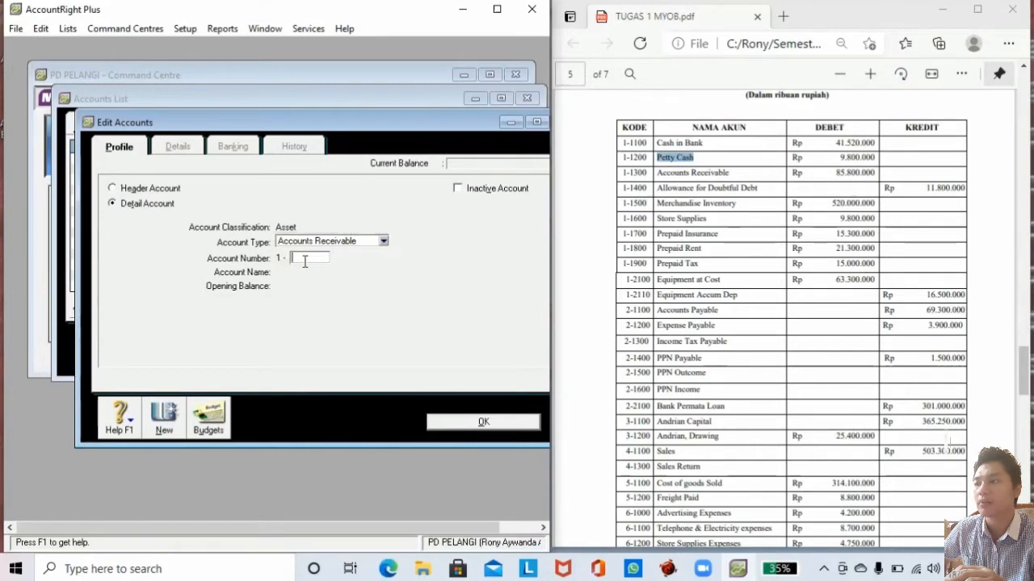
key(Tab)
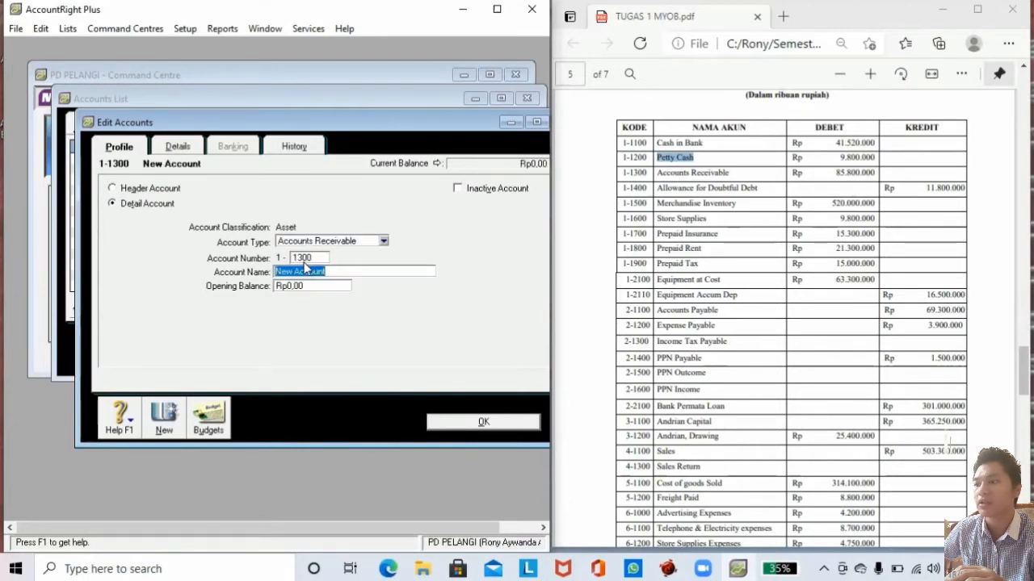
drag(656, 170, 728, 173)
key(ctrl+c)
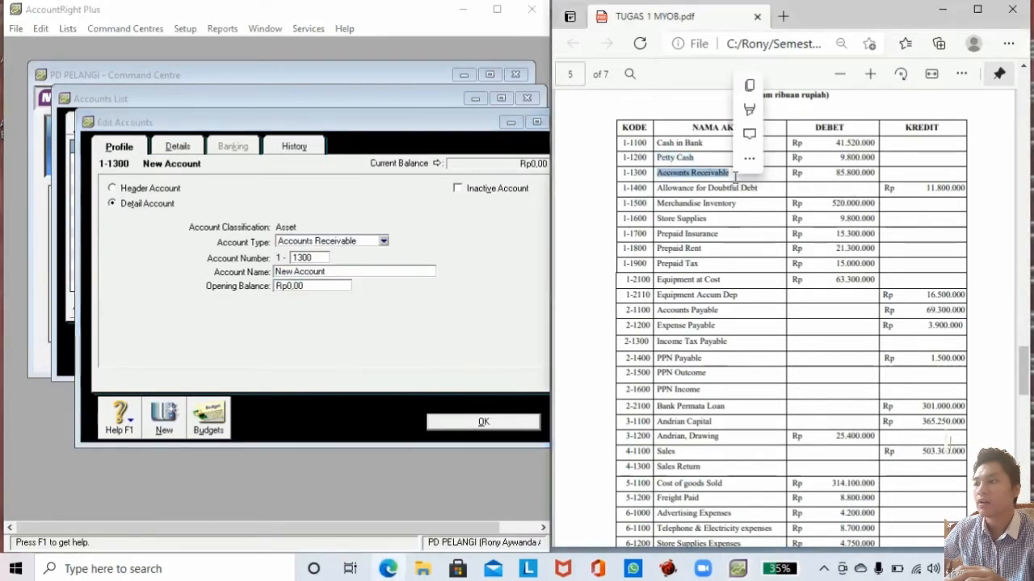
click(346, 272)
key(ctrl+v)
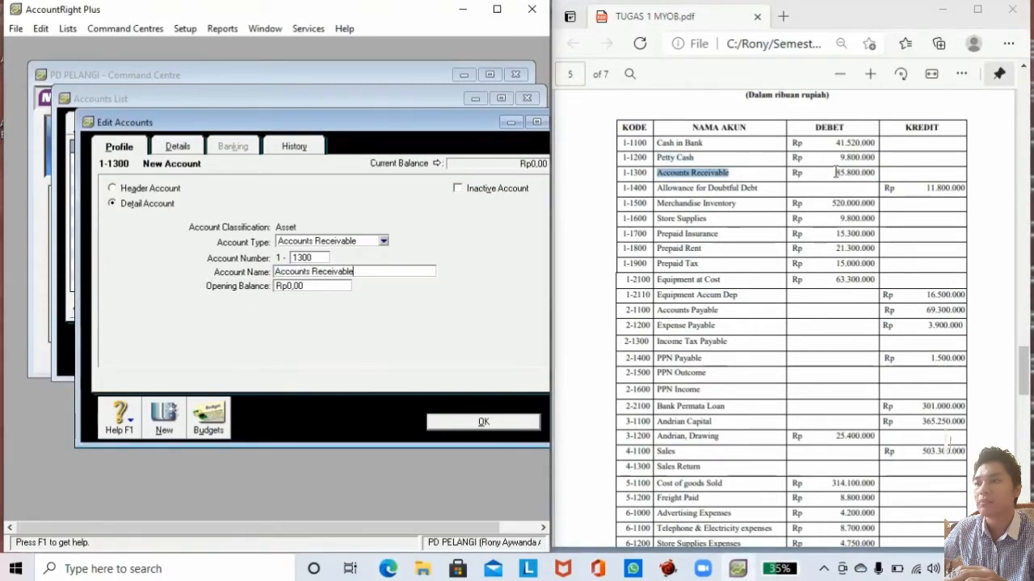
Give Accounts Receivable an opening balance of Rp85.800.000,00.
drag(835, 172, 875, 172)
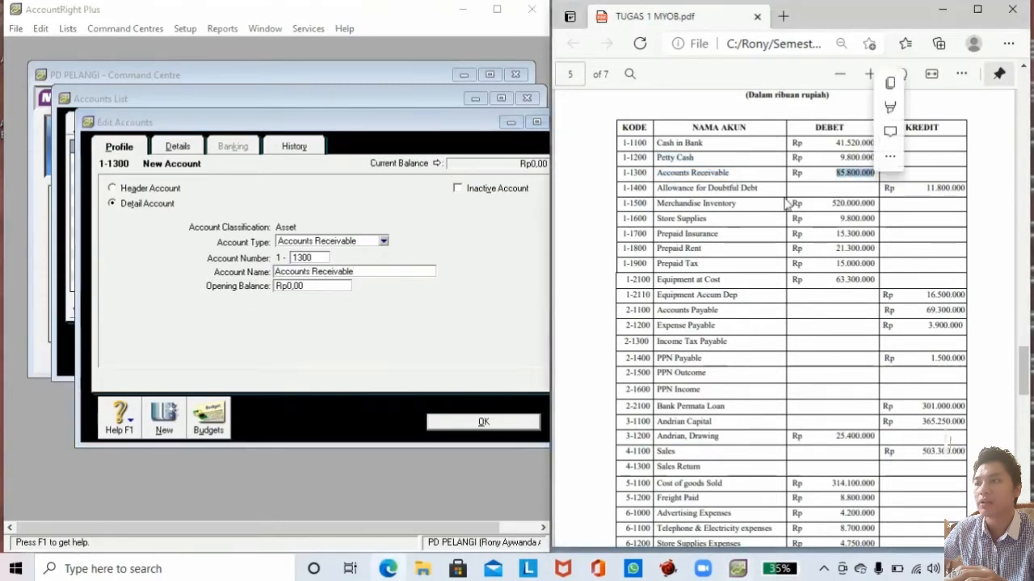
click(313, 286)
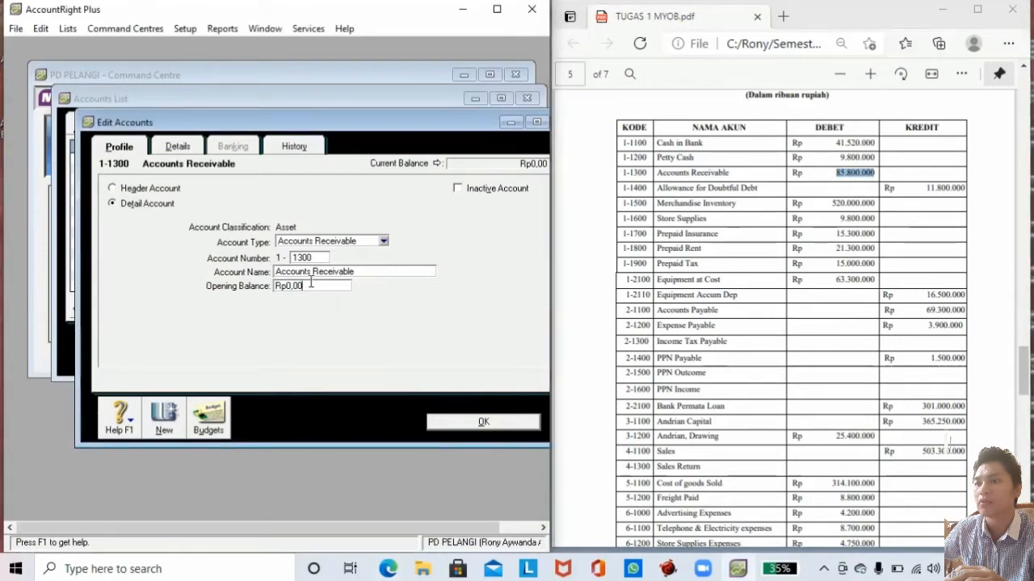
key(BackSpace)
key(BackSpace)
key(BackSpace)
key(BackSpace)
key(BackSpace)
key(BackSpace)
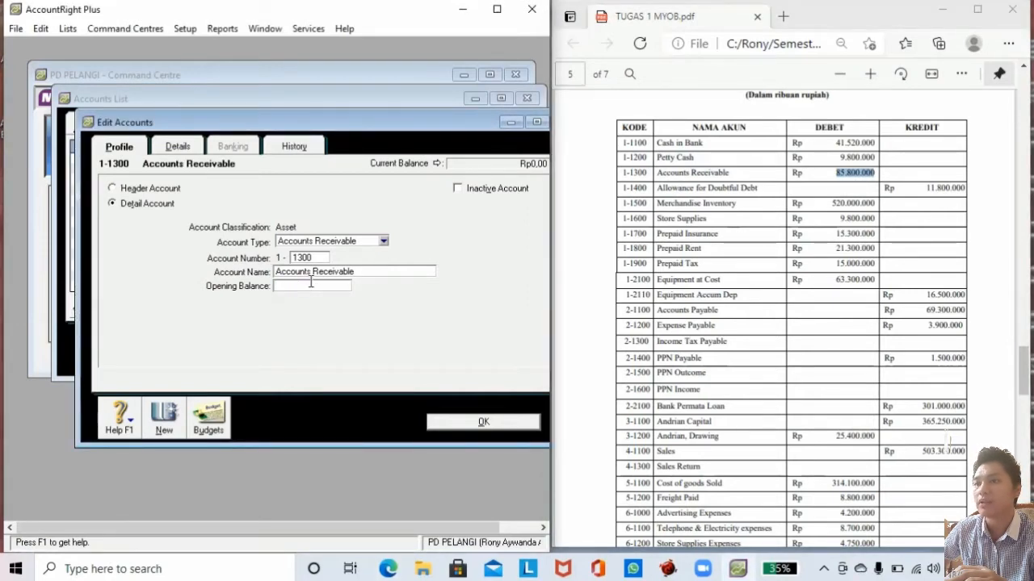
text(85800000)
key(Tab)
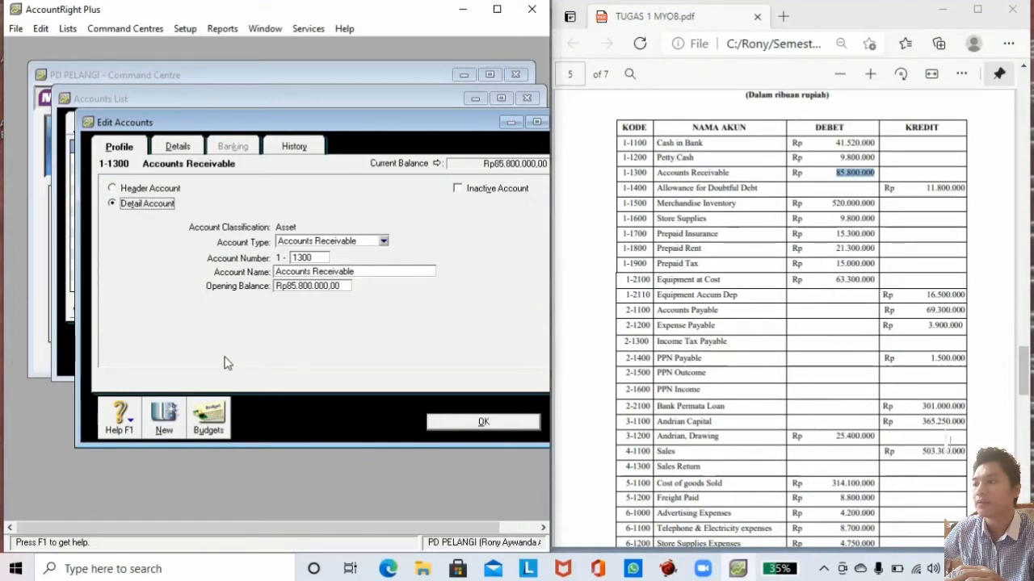
click(169, 416)
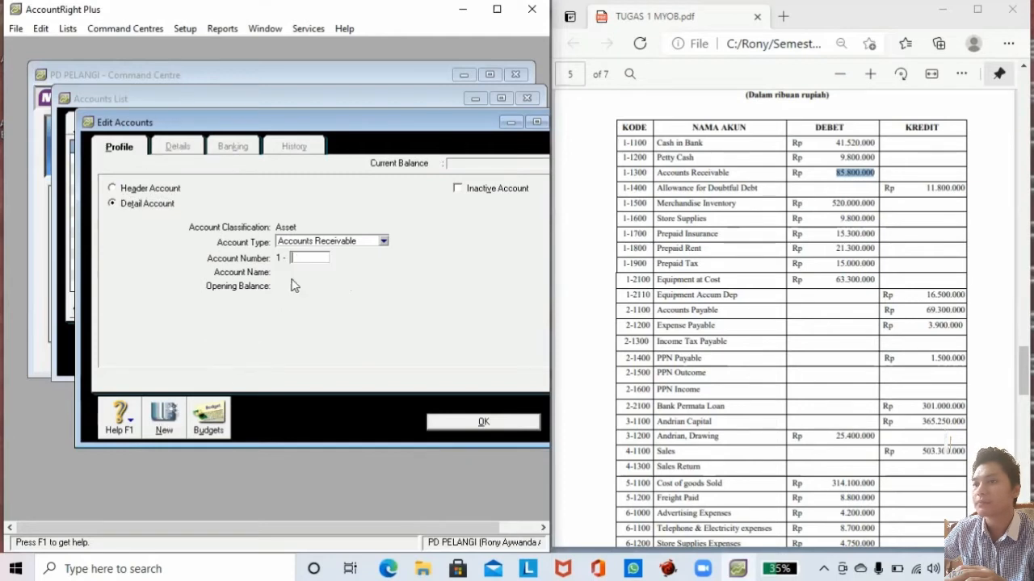
Create Other Current Asset account 1-1400 named Allowance for Doubtful Debt.
click(312, 242)
click(319, 275)
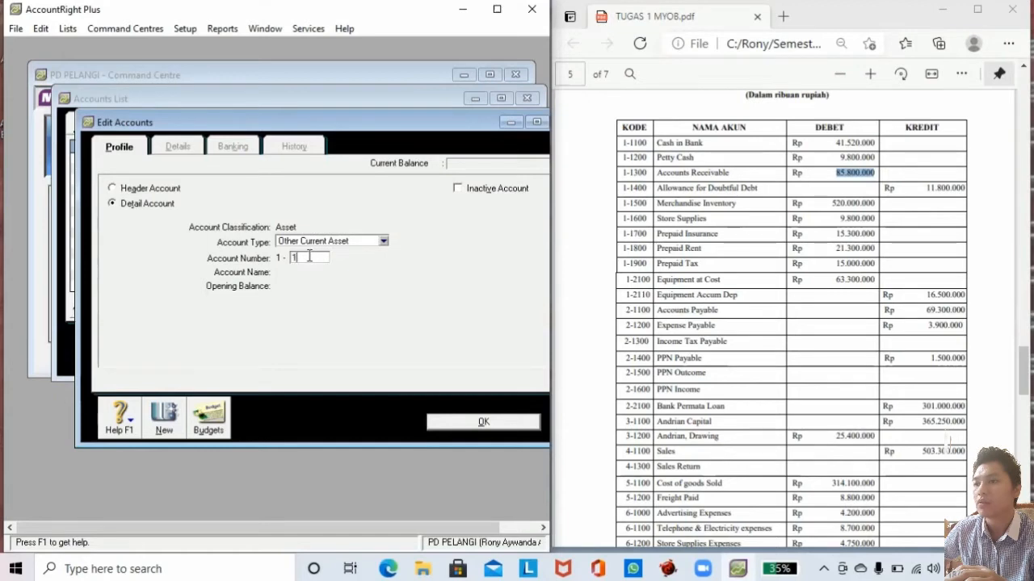
text(1400)
key(Tab)
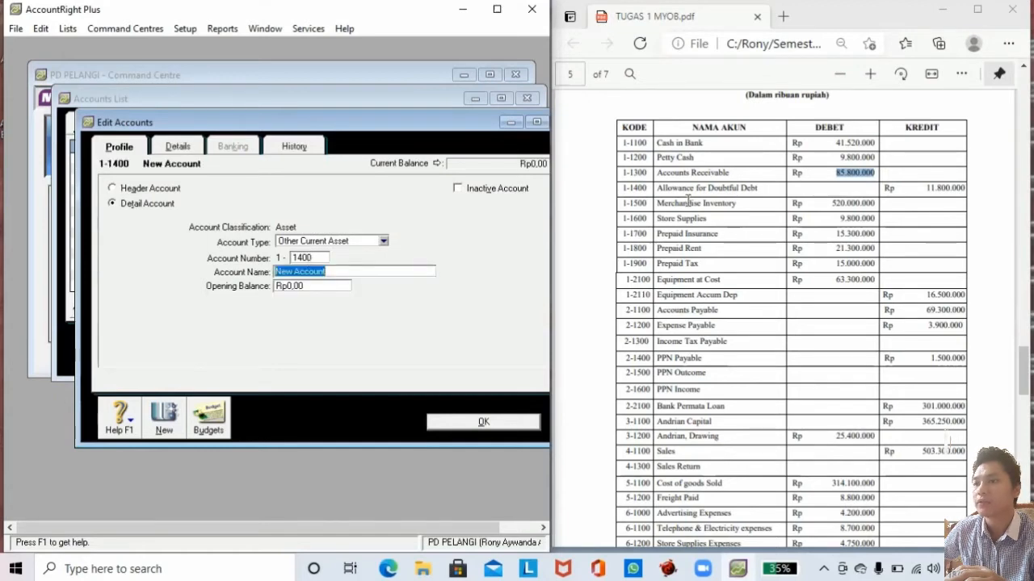
drag(659, 188, 757, 188)
key(ctrl+c)
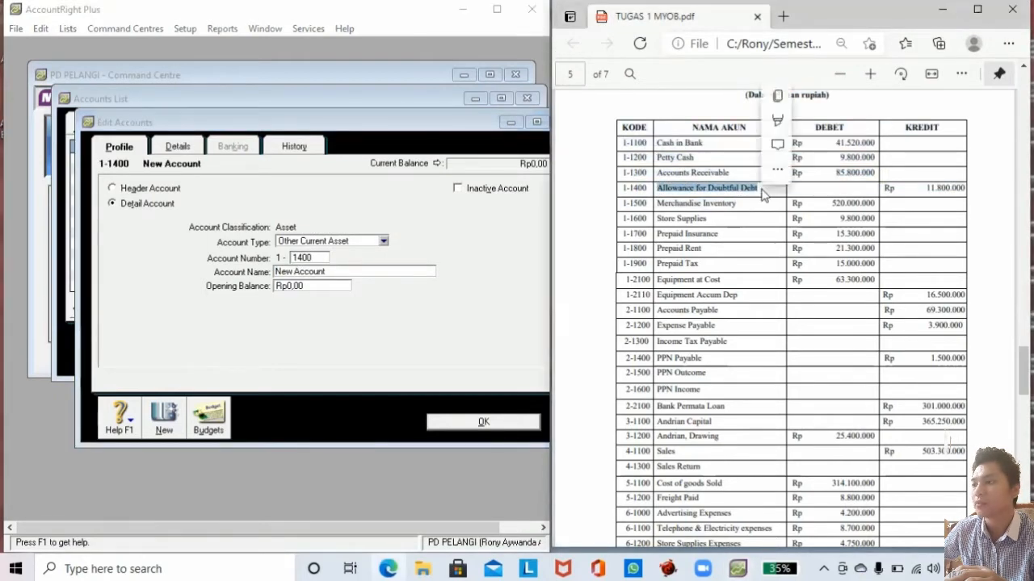
click(347, 272)
drag(347, 272, 226, 290)
key(ctrl+v)
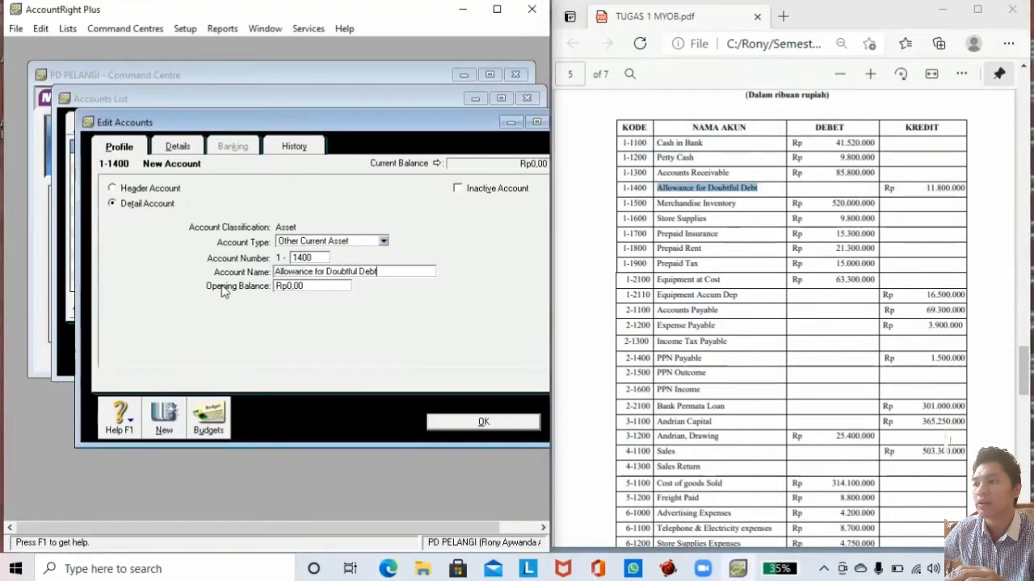
Give Allowance for Doubtful Debt an opening balance of -11800000, verified against the brief.
click(308, 285)
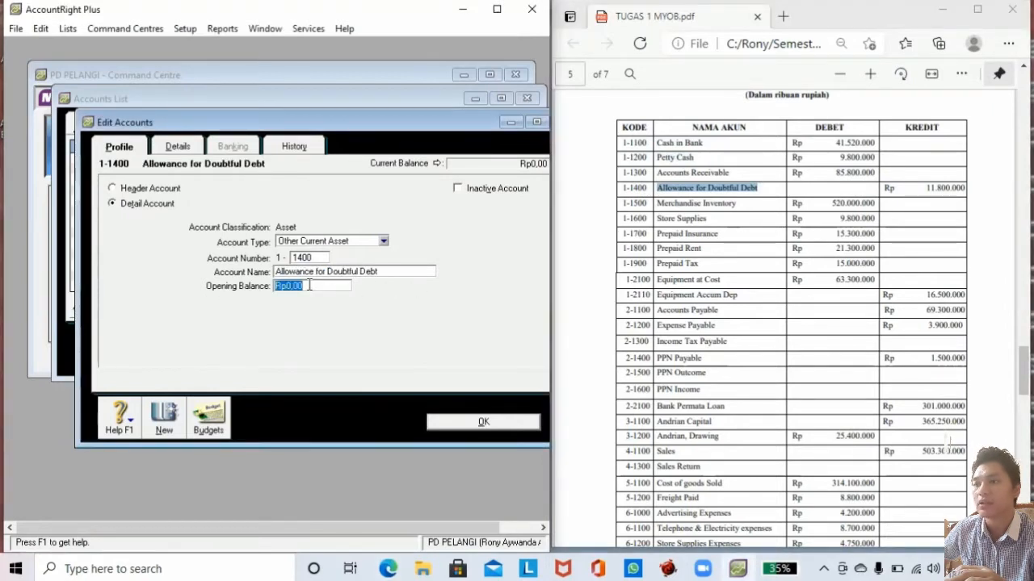
text(-11)
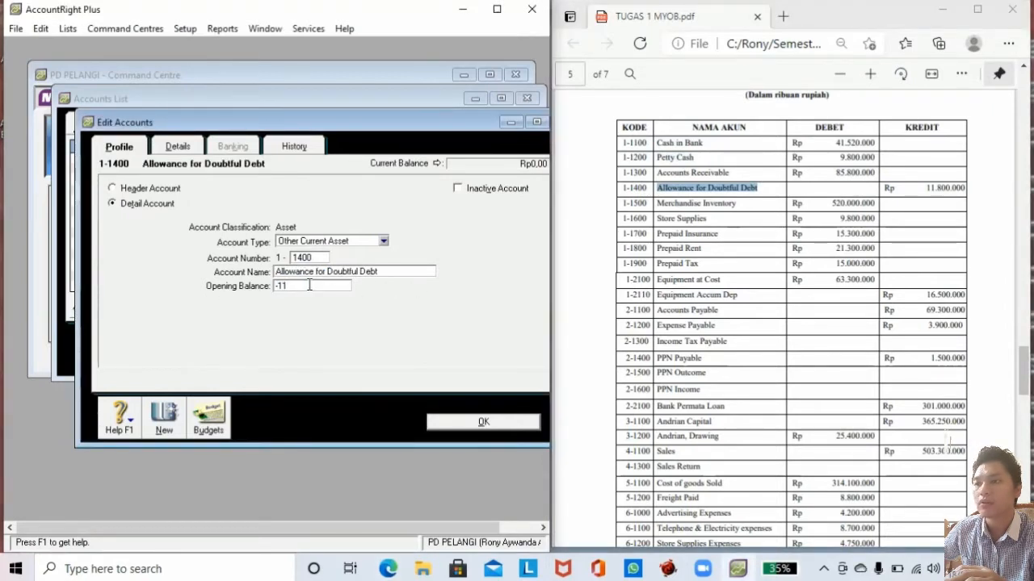
text(80)
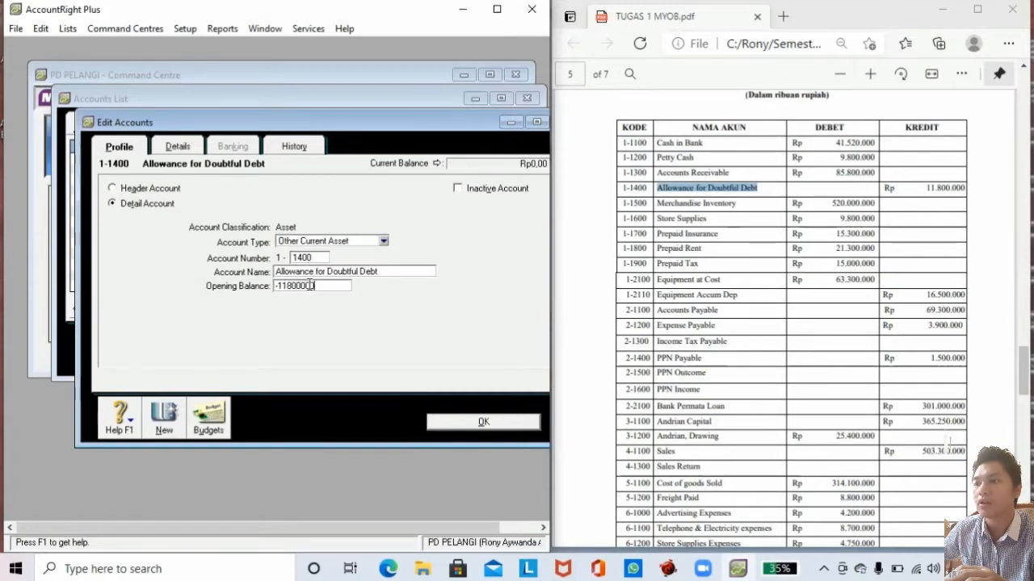
text(0000)
click(935, 190)
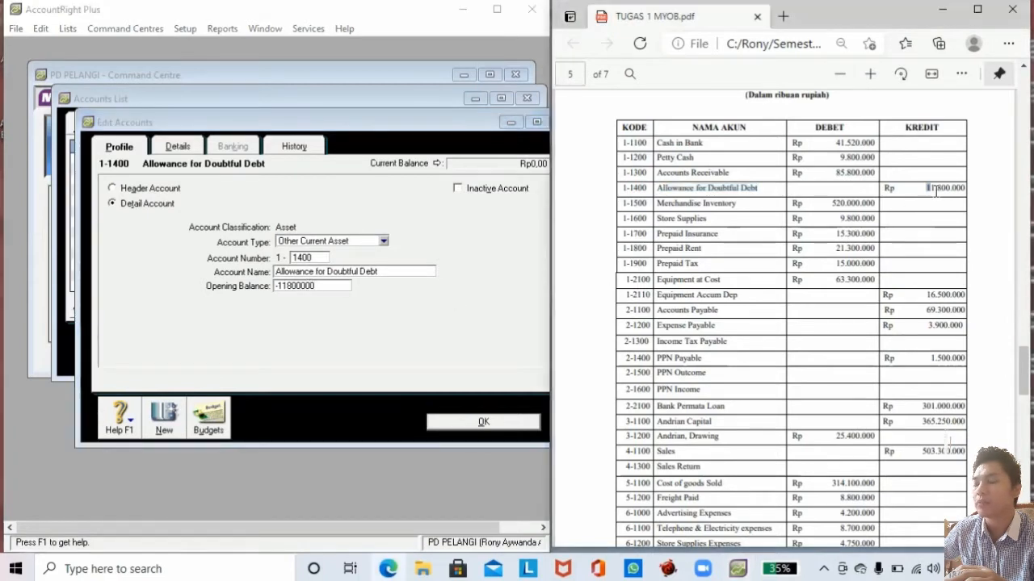
drag(935, 191, 966, 189)
click(480, 283)
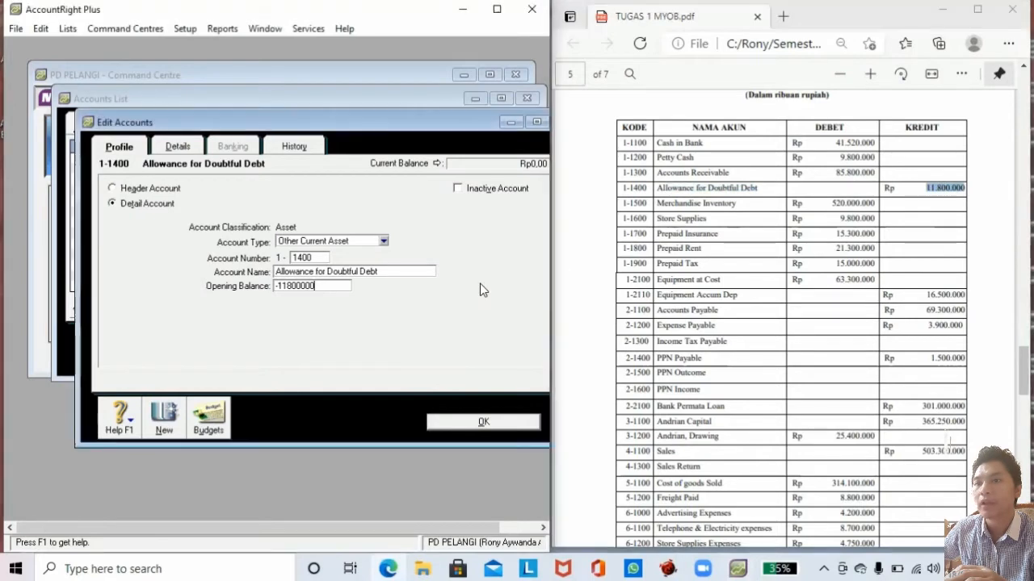
key(Tab)
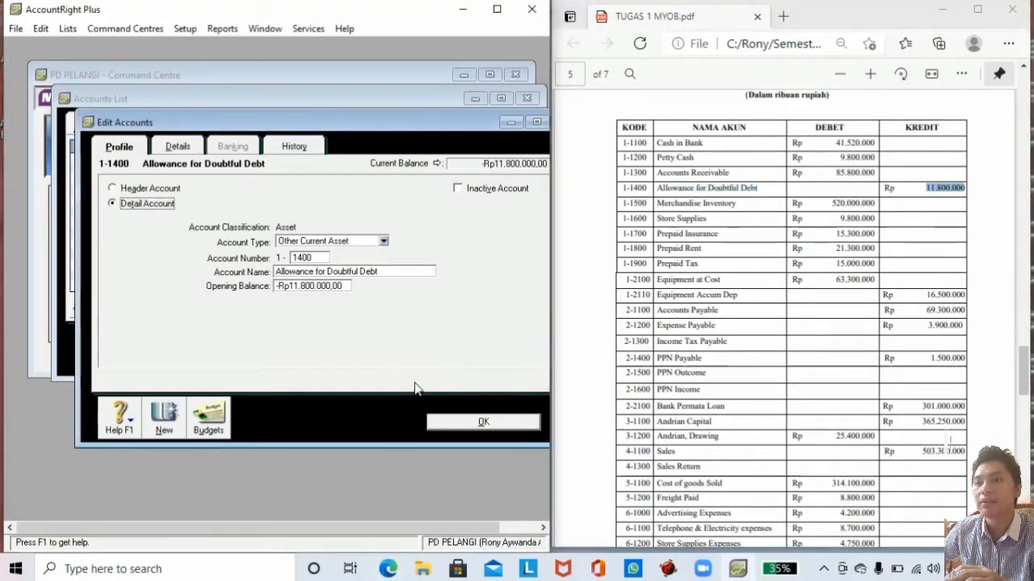
click(165, 415)
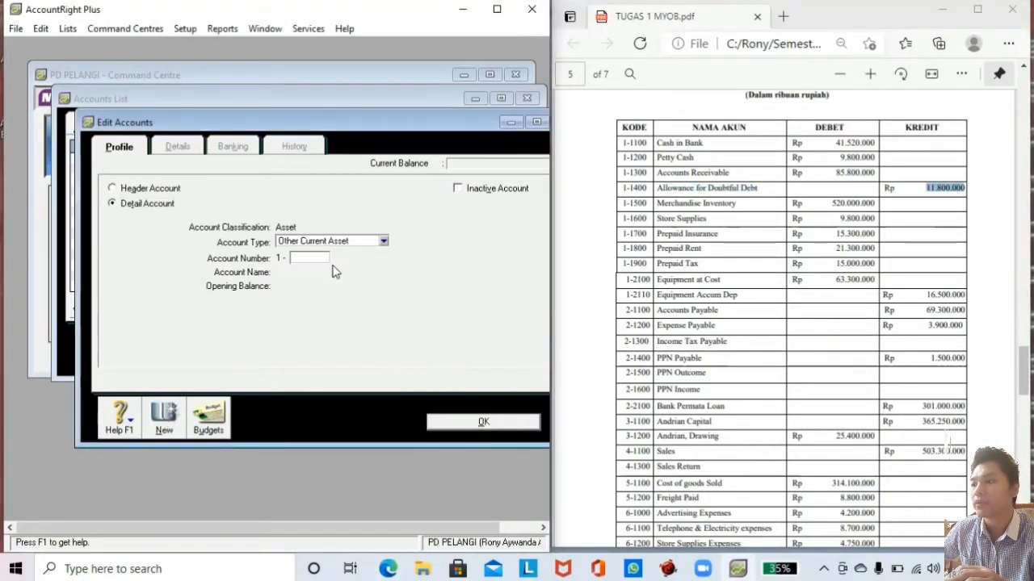
click(318, 255)
Create account 1-1500 Merchandise Inventory with a Rp520.000.000 opening balance.
text(15)
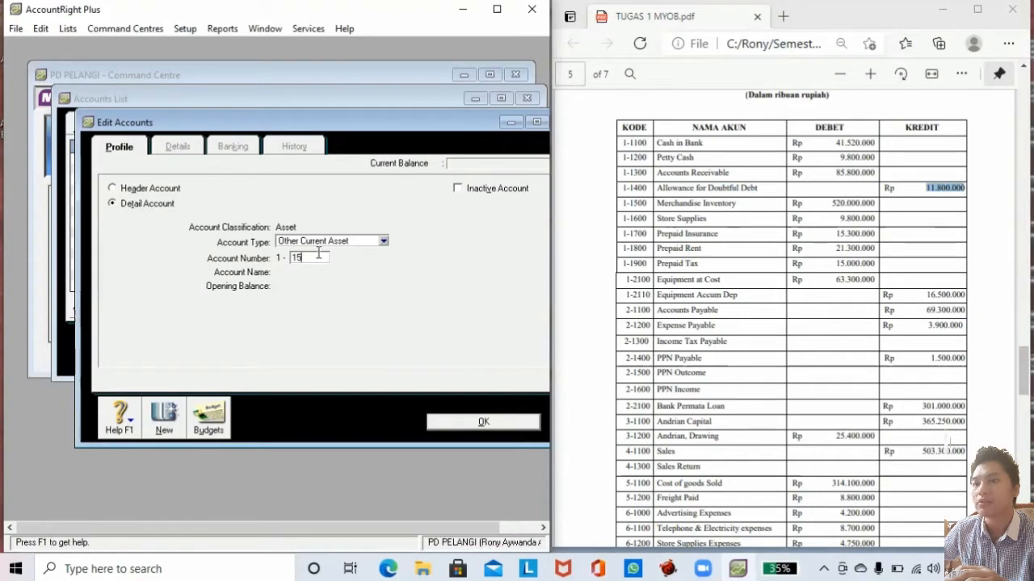
text(00)
key(Tab)
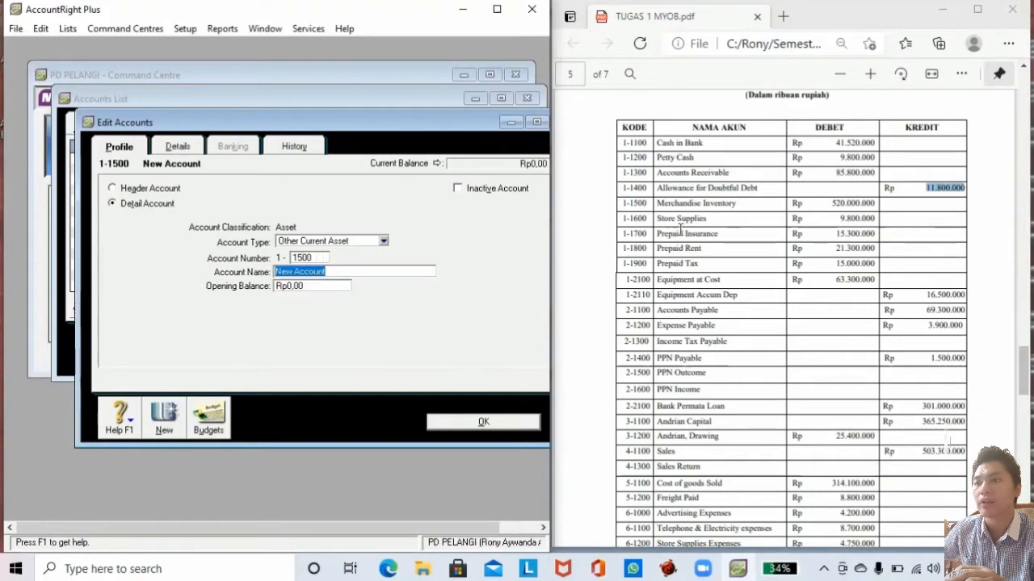
drag(658, 204, 739, 205)
key(ctrl+c)
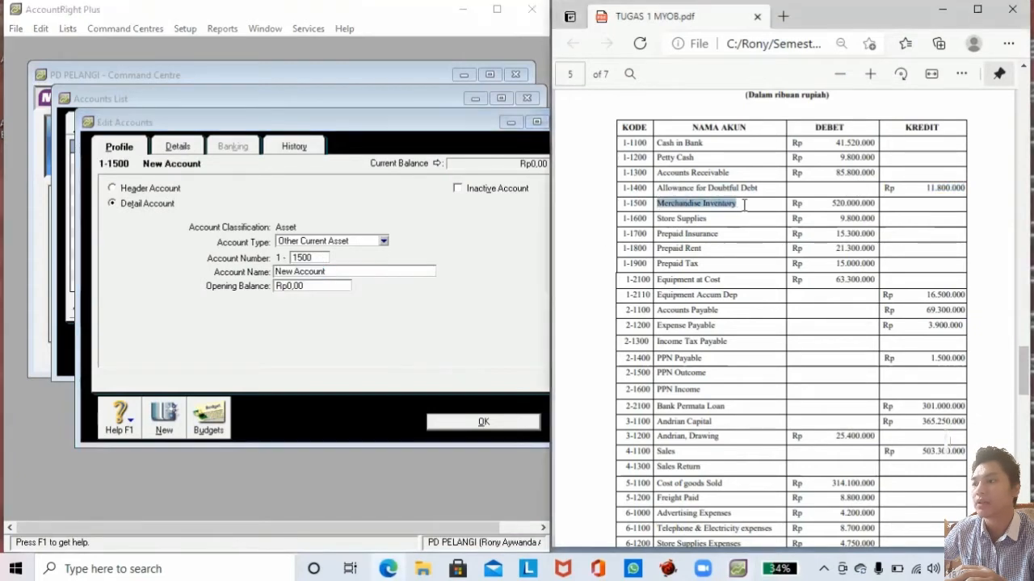
click(334, 272)
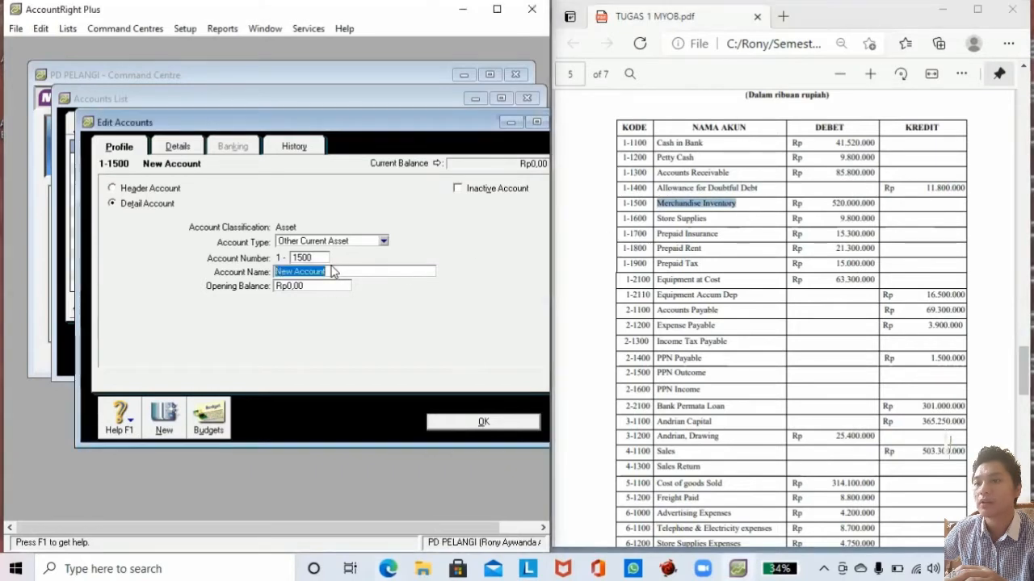
key(ctrl+v)
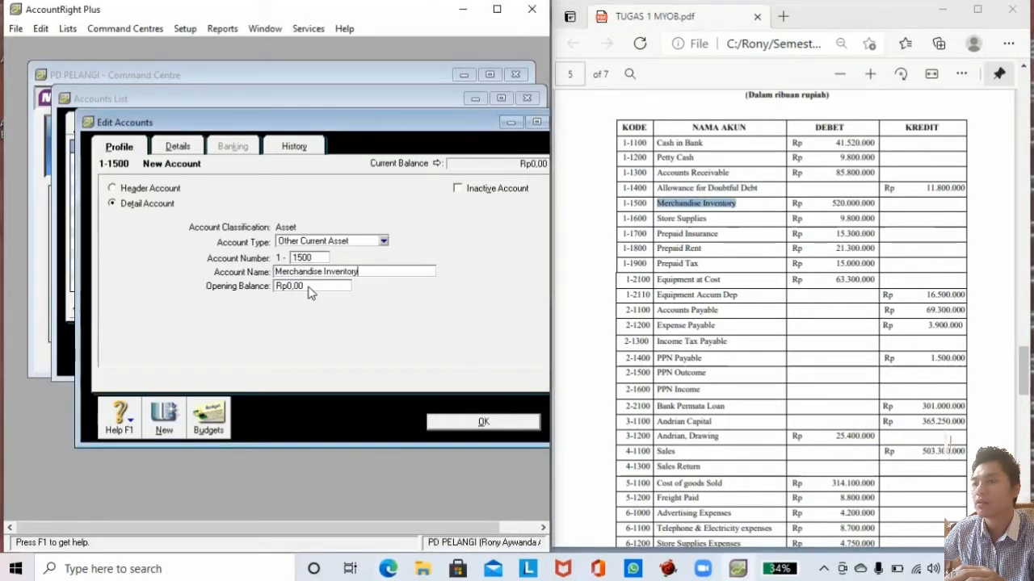
click(309, 287)
text(520000000)
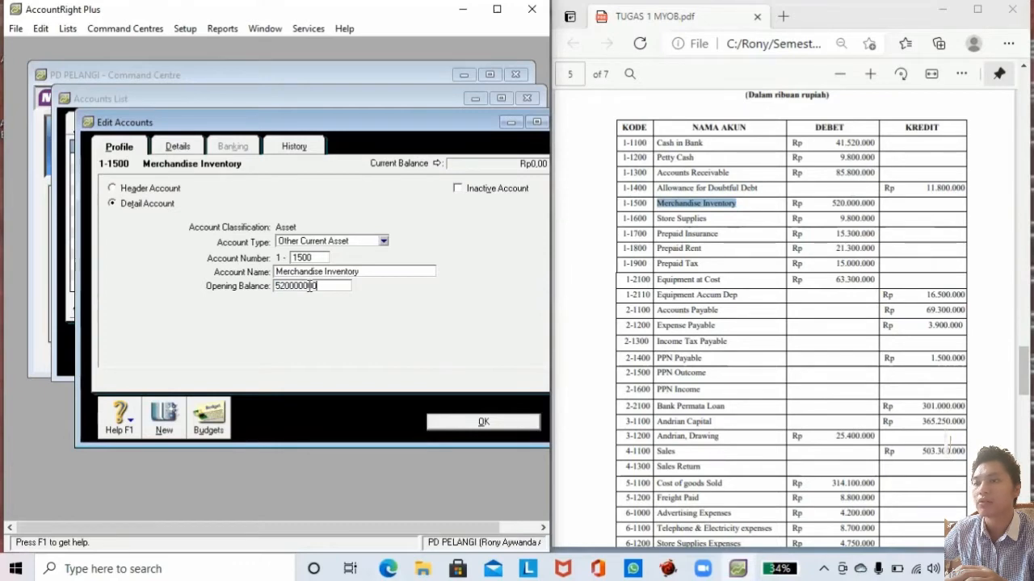
key(Tab)
Create account 1-1600 Store Supplies with a Rp9.800.000 opening balance.
click(164, 418)
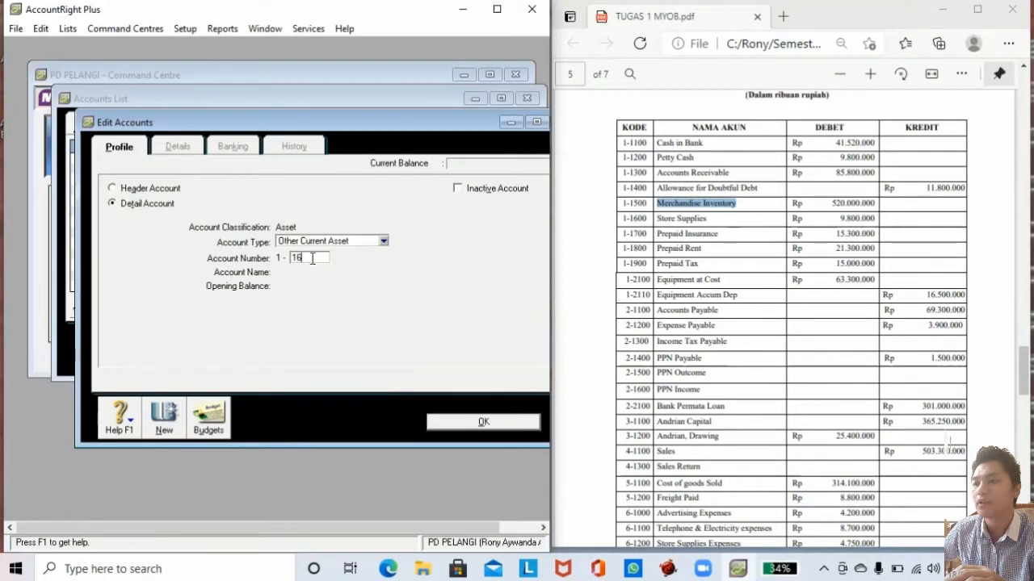
text(1600)
key(Tab)
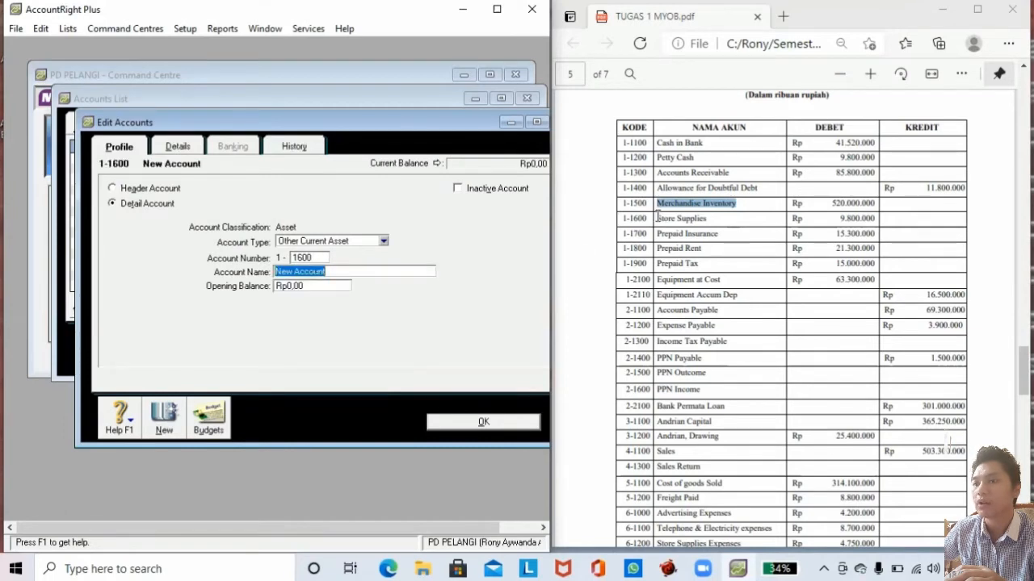
drag(656, 218, 711, 218)
key(ctrl+c)
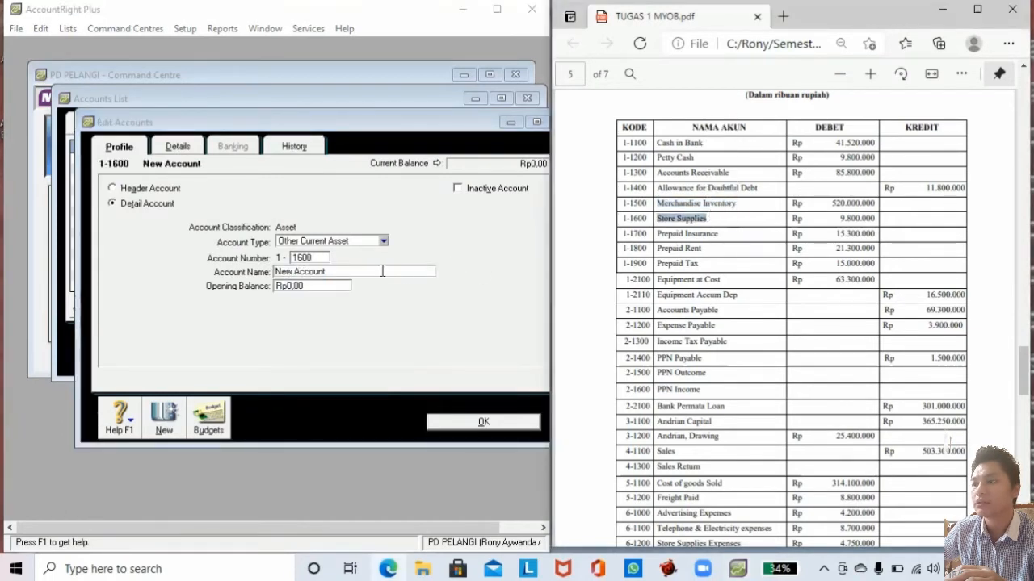
click(250, 273)
key(ctrl+v)
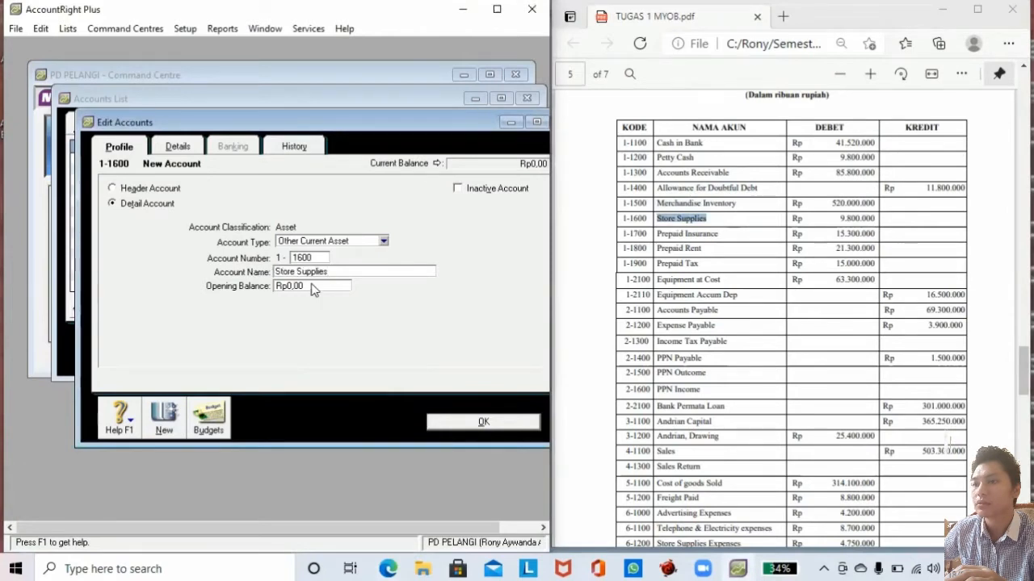
click(311, 286)
text(9800000)
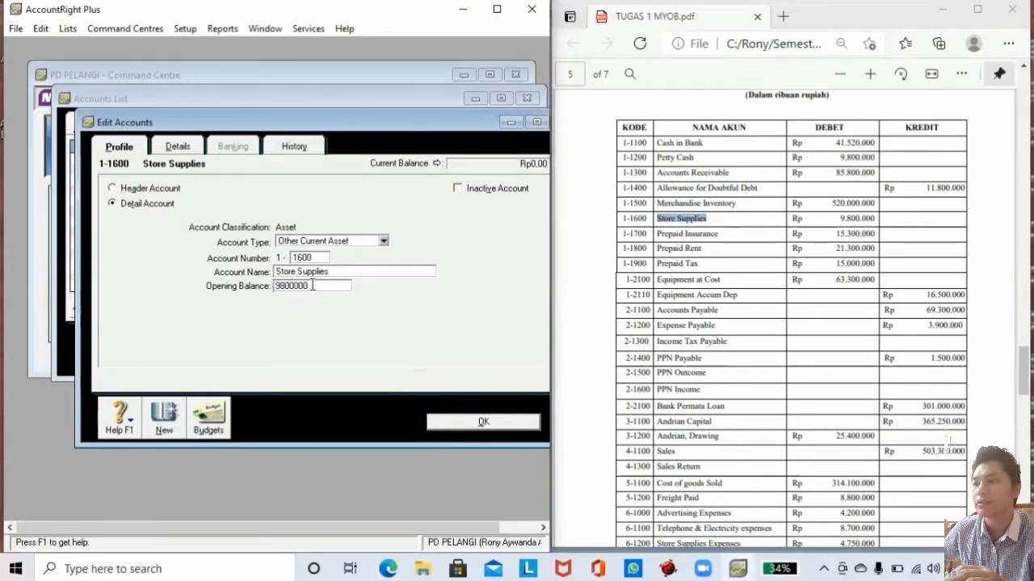
key(Tab)
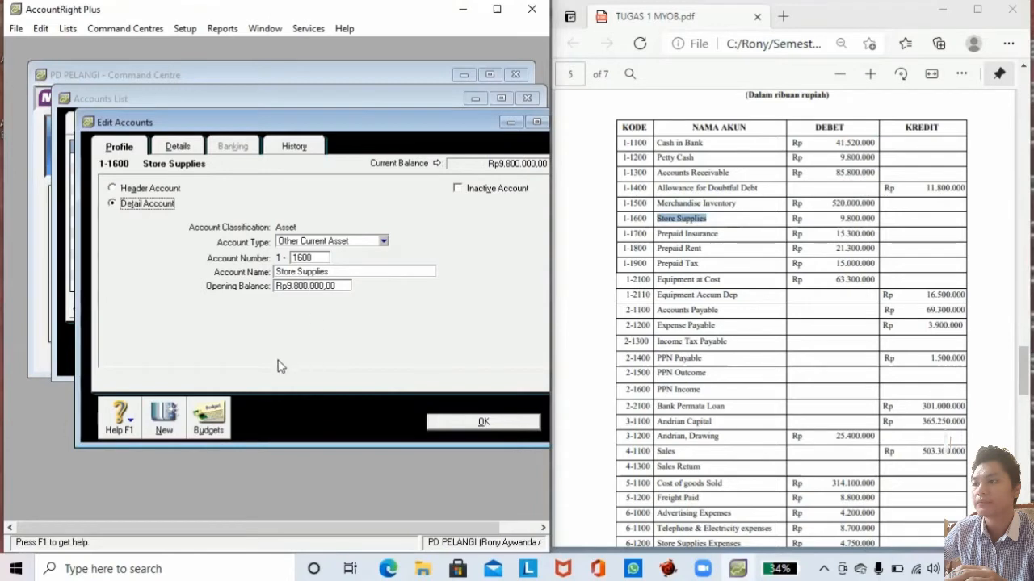
click(169, 412)
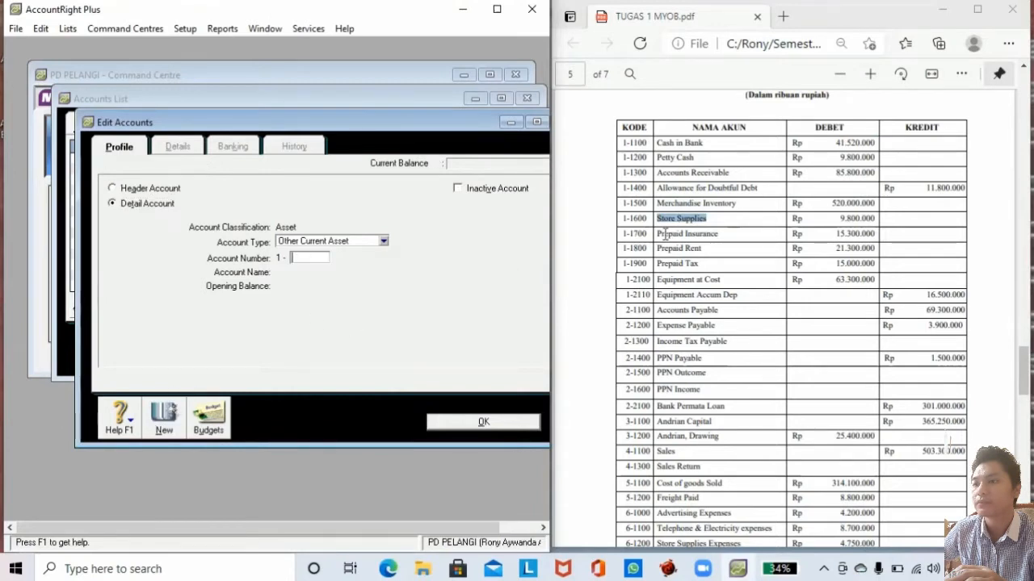
Create account 1-1700 Prepaid Insurance with a 15.300.000 opening balance.
drag(655, 234, 723, 235)
key(ctrl+c)
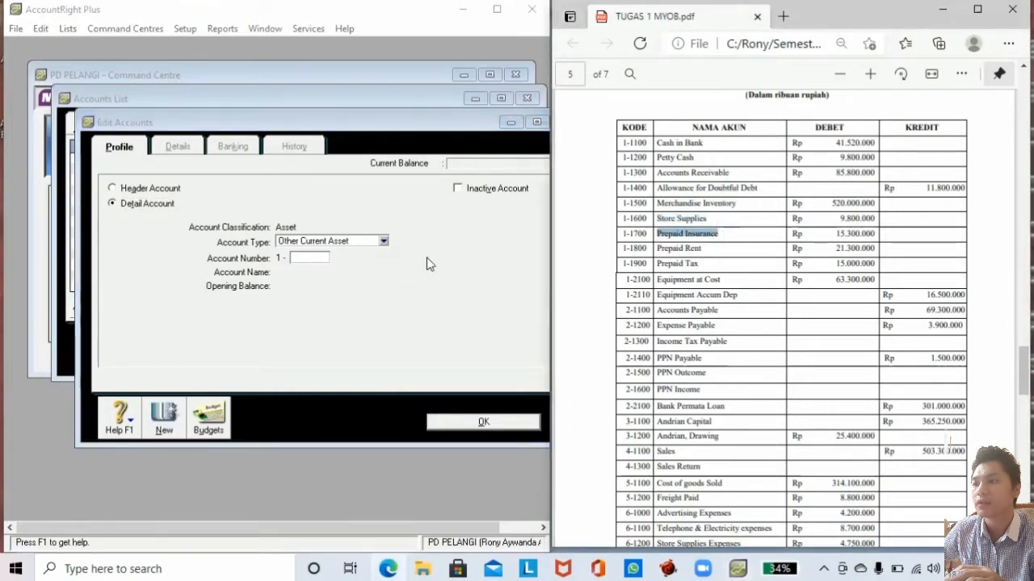
click(312, 256)
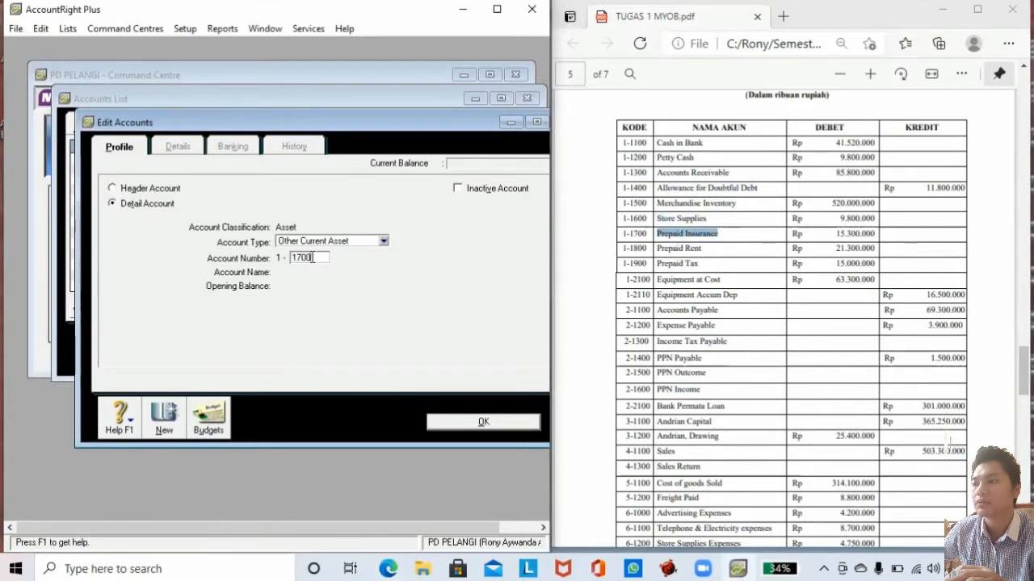
text(1700)
key(Tab)
key(ctrl+v)
key(Tab)
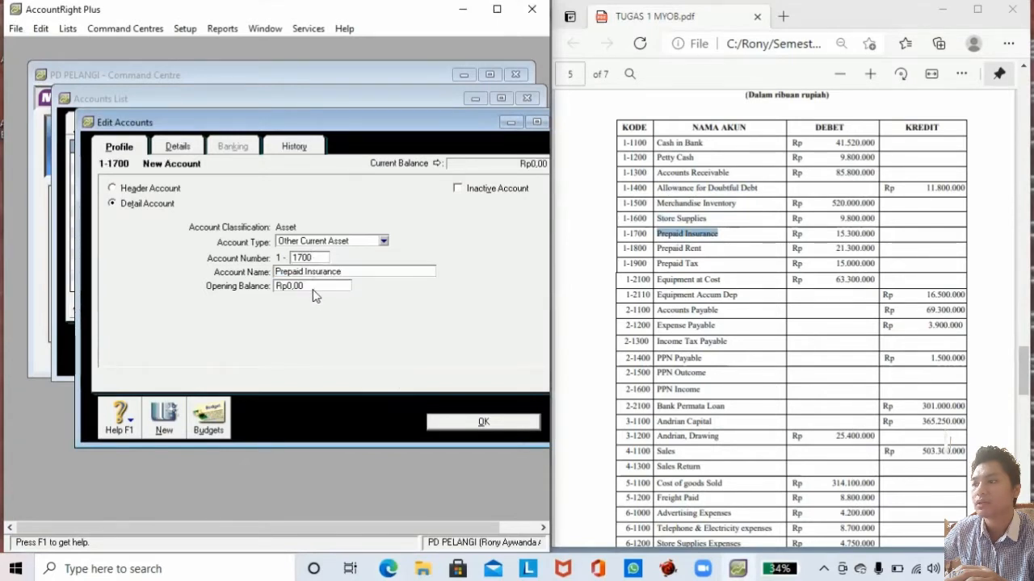
click(308, 285)
text(15.300.)
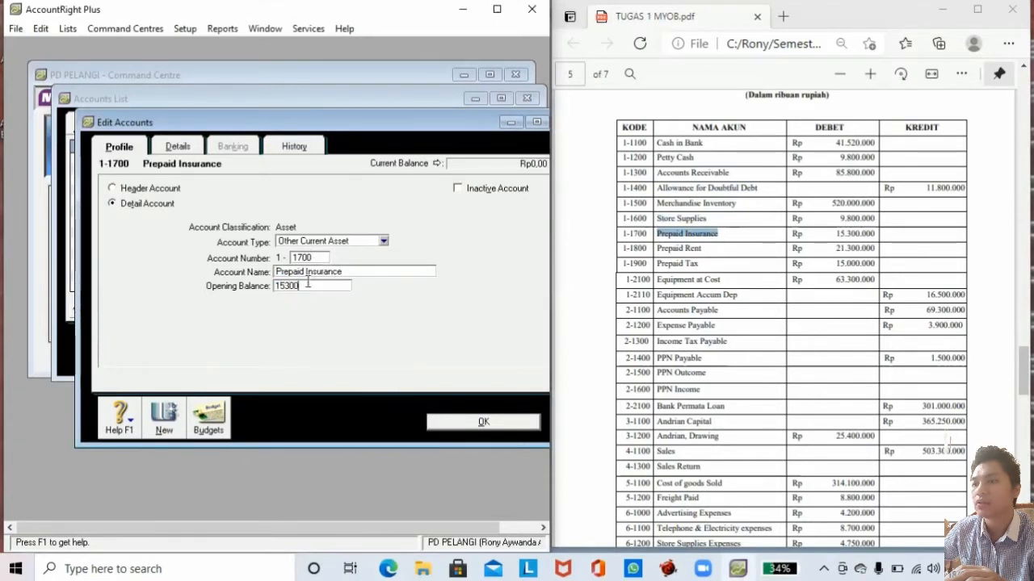
text(000)
key(Tab)
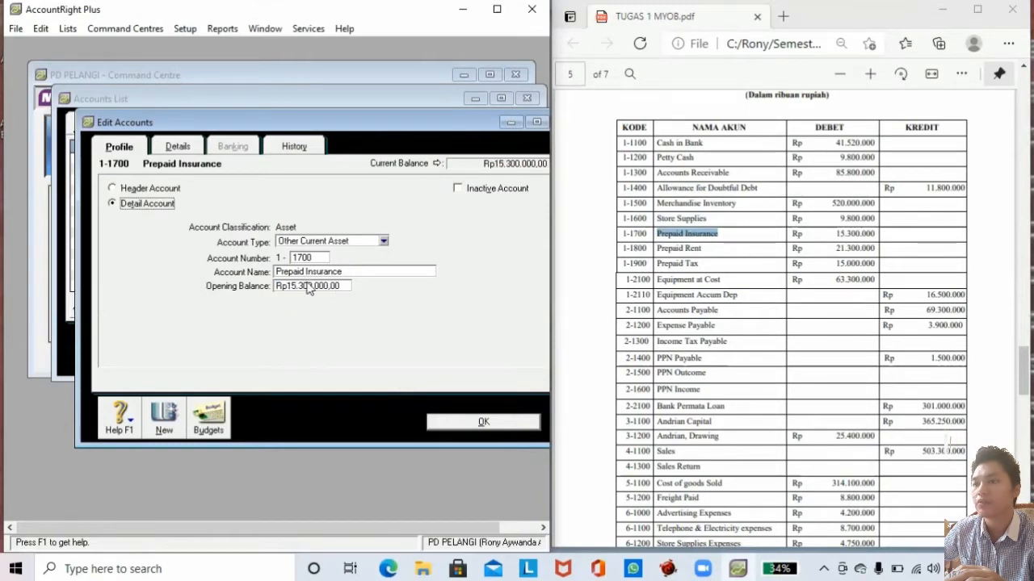
Create account 1-1800 Prepaid Rent with a 21.300.000 opening balance.
click(164, 416)
text(18)
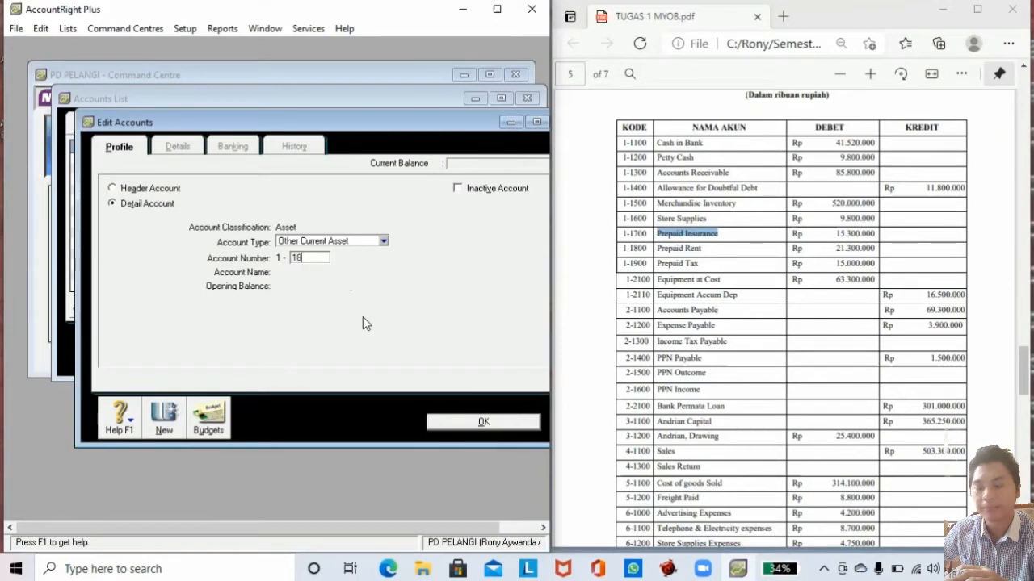
text(00)
key(Tab)
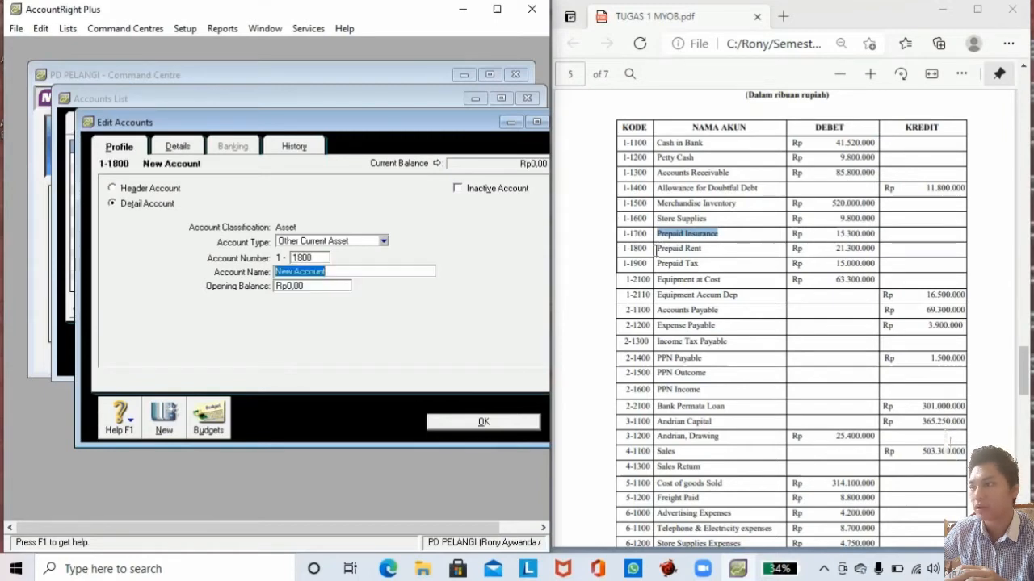
drag(656, 247, 702, 248)
key(ctrl+c)
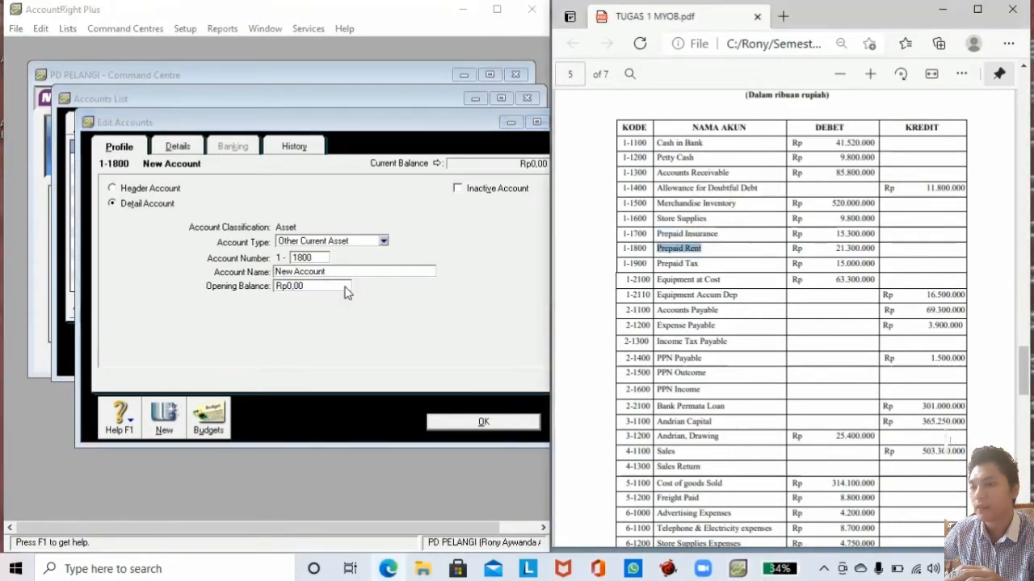
click(334, 271)
key(ctrl+v)
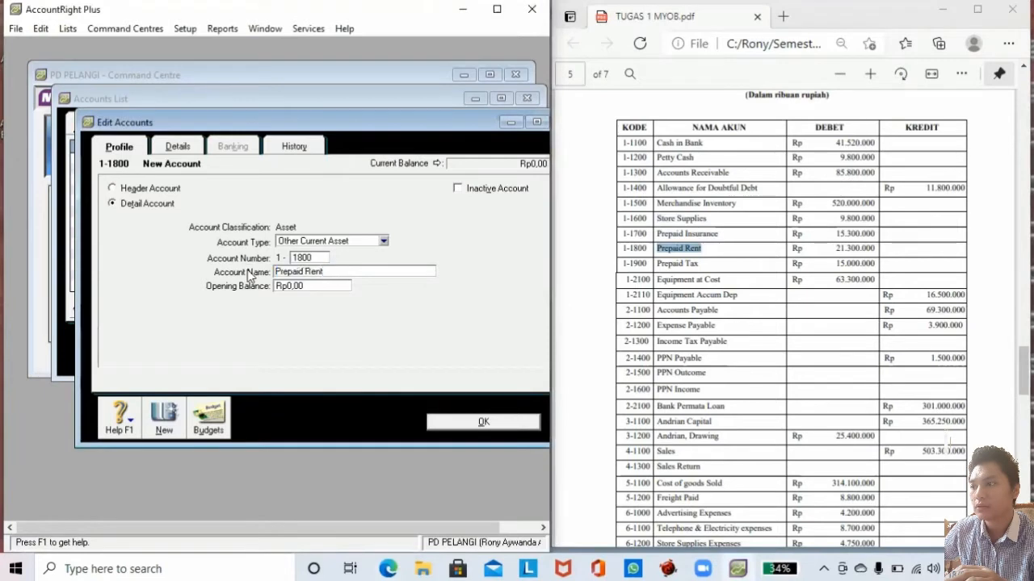
click(315, 282)
text(21)
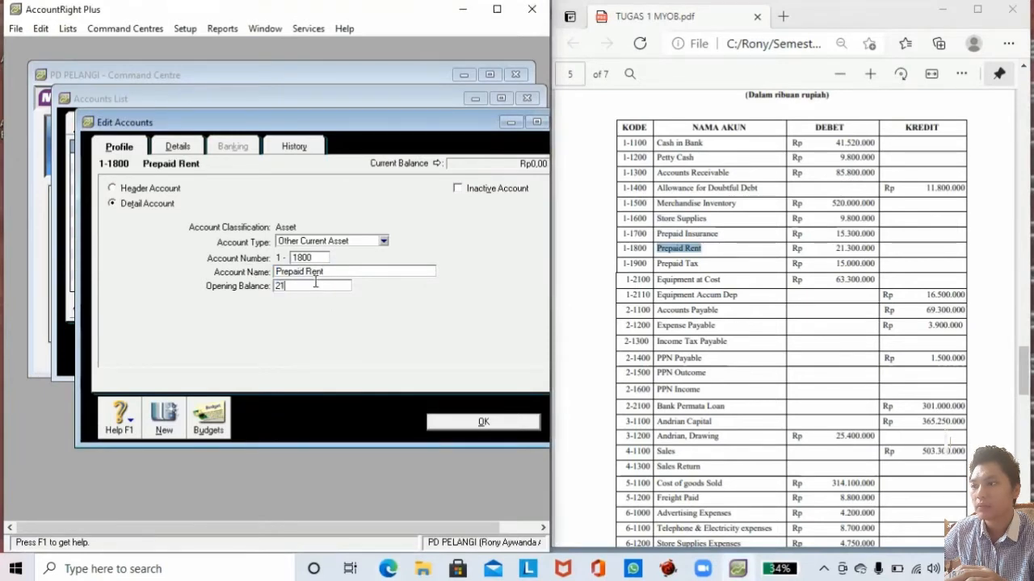
text(.300.000)
key(Tab)
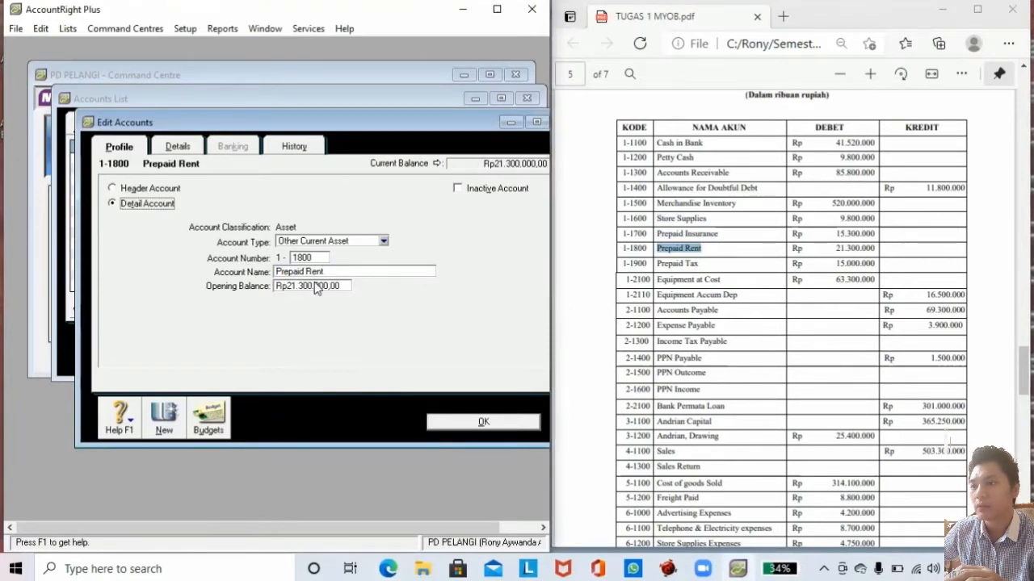
Create account 1-1900 Prepaid Tax with a 15.000.000 opening balance.
click(168, 418)
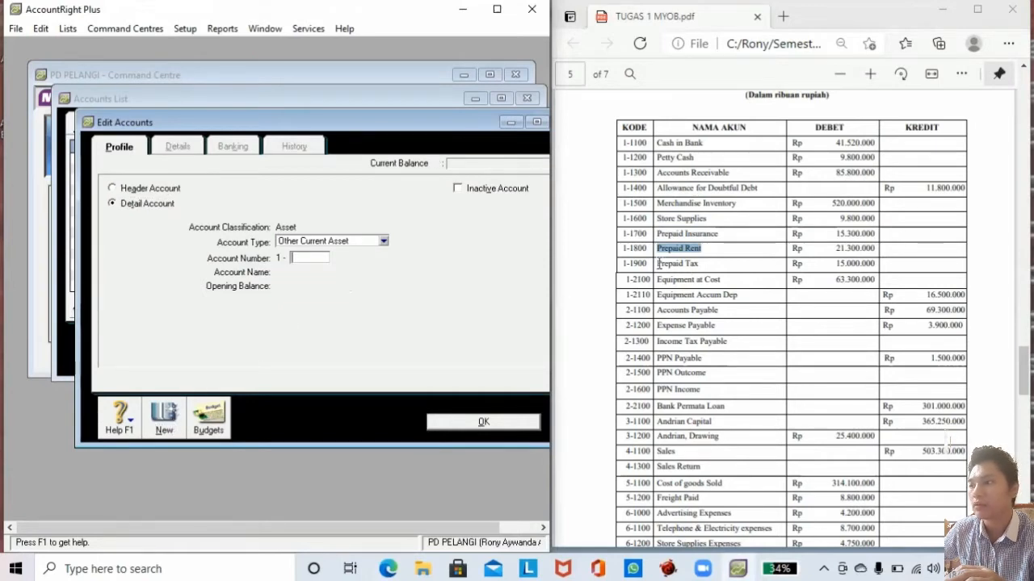
drag(658, 264, 703, 263)
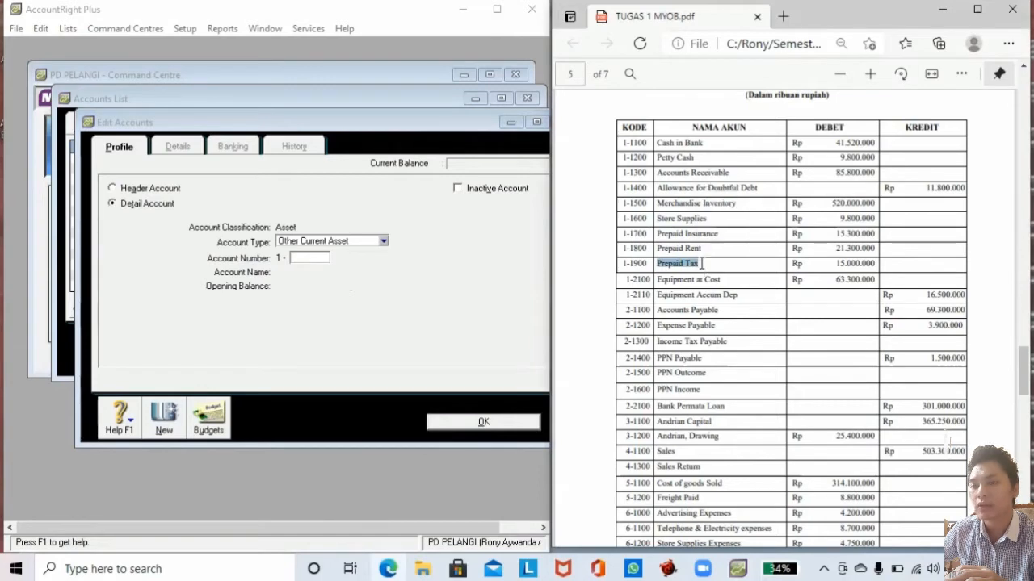
click(318, 258)
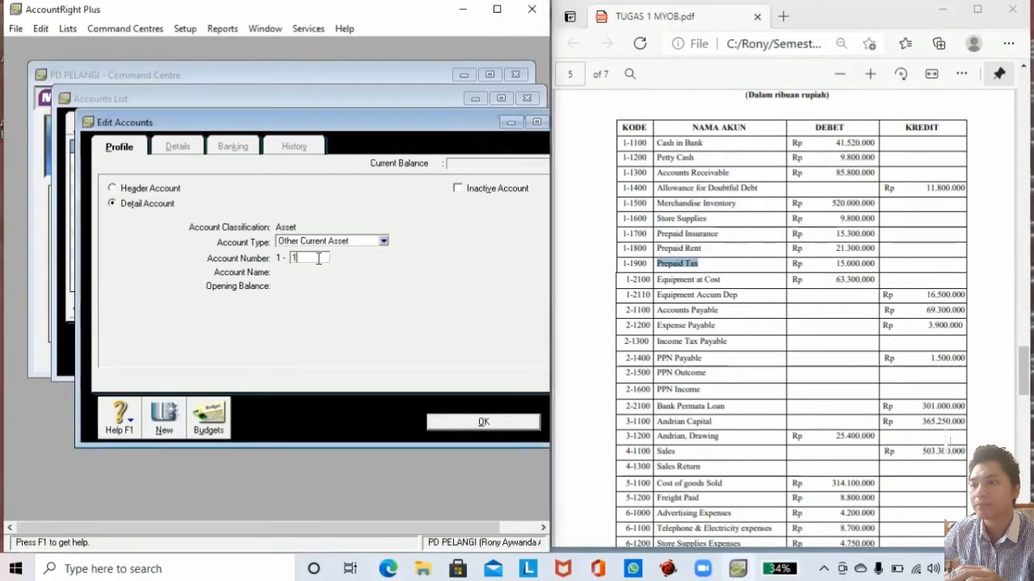
text(1900)
key(Tab)
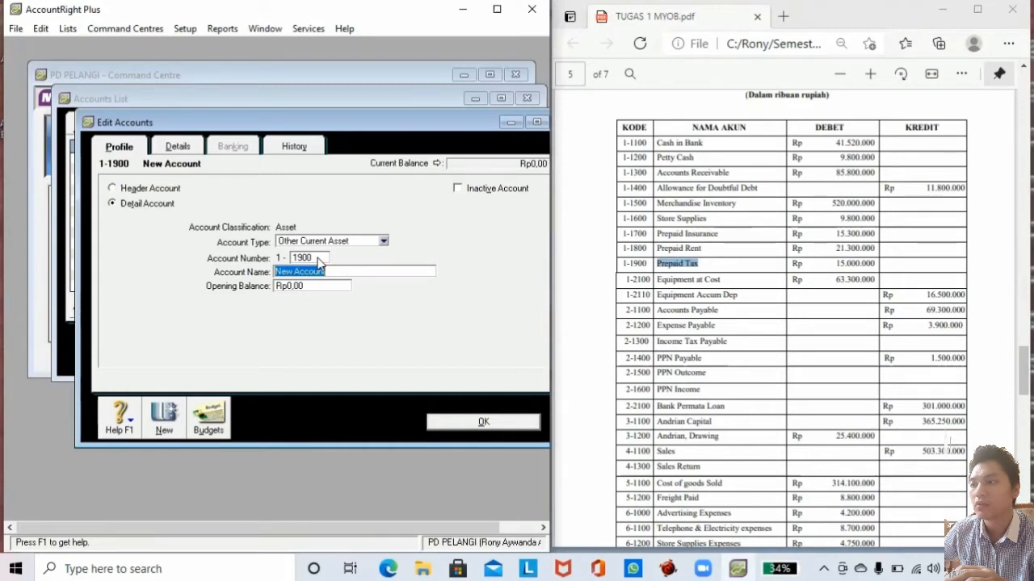
text(Prepaid Tax)
click(311, 286)
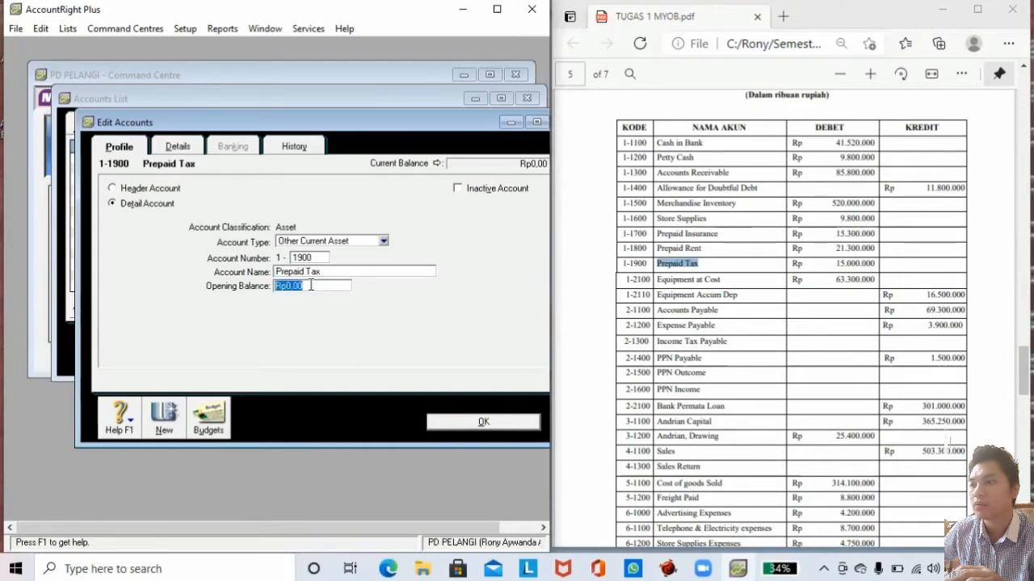
text(15.000.)
text(000000)
key(Tab)
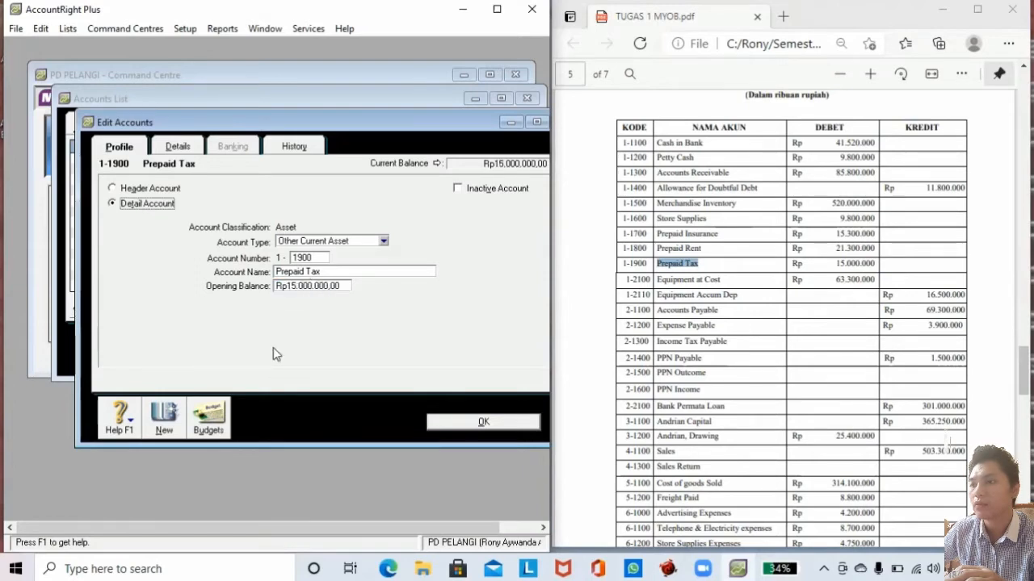
click(174, 411)
Choose Fixed Asset from the Account Type list on the blank account form.
click(334, 243)
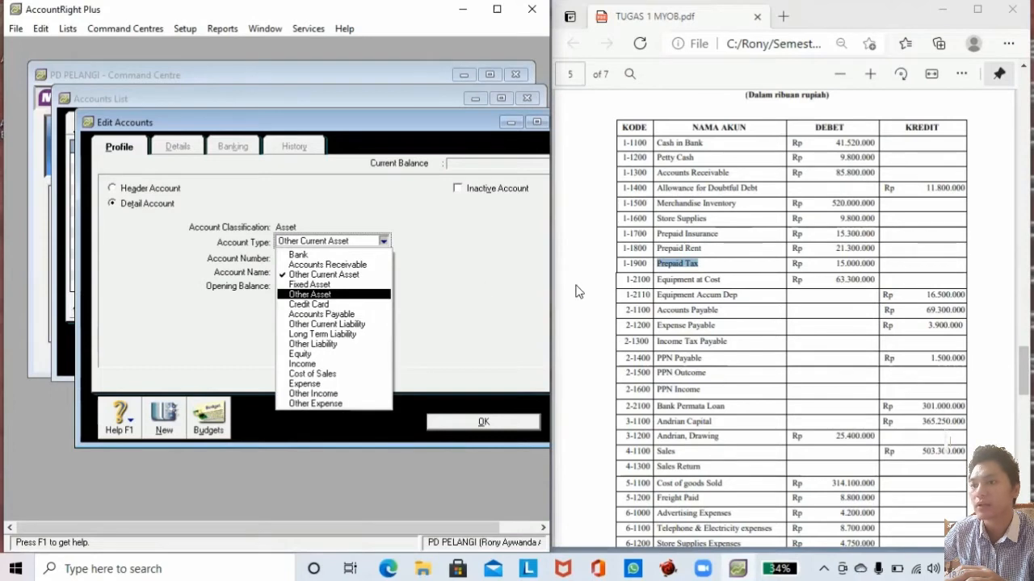
mouse_move(1023, 362)
mouse_down()
mouse_move(1008, 225)
mouse_move(1015, 365)
mouse_up()
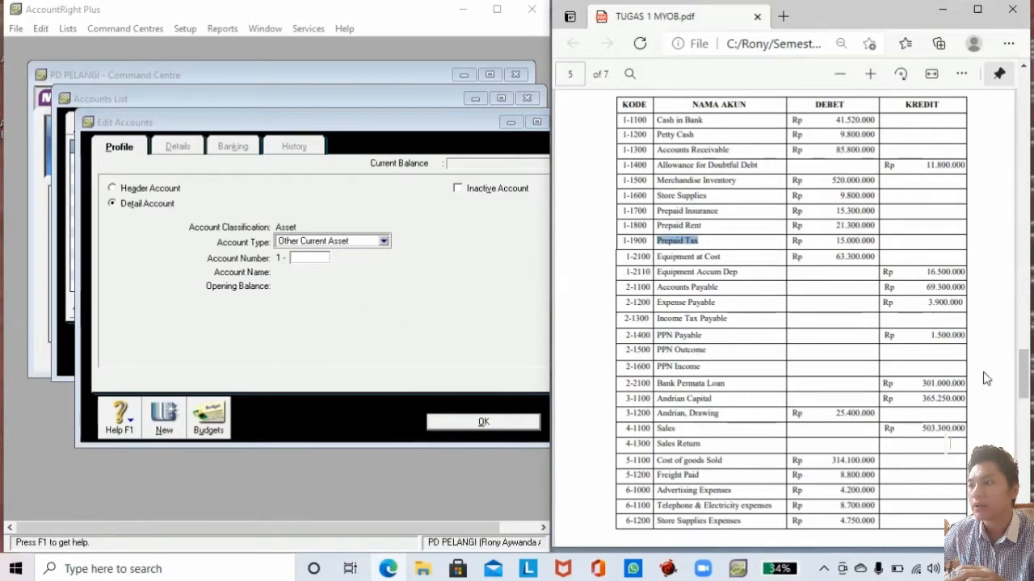
drag(1023, 373, 1023, 260)
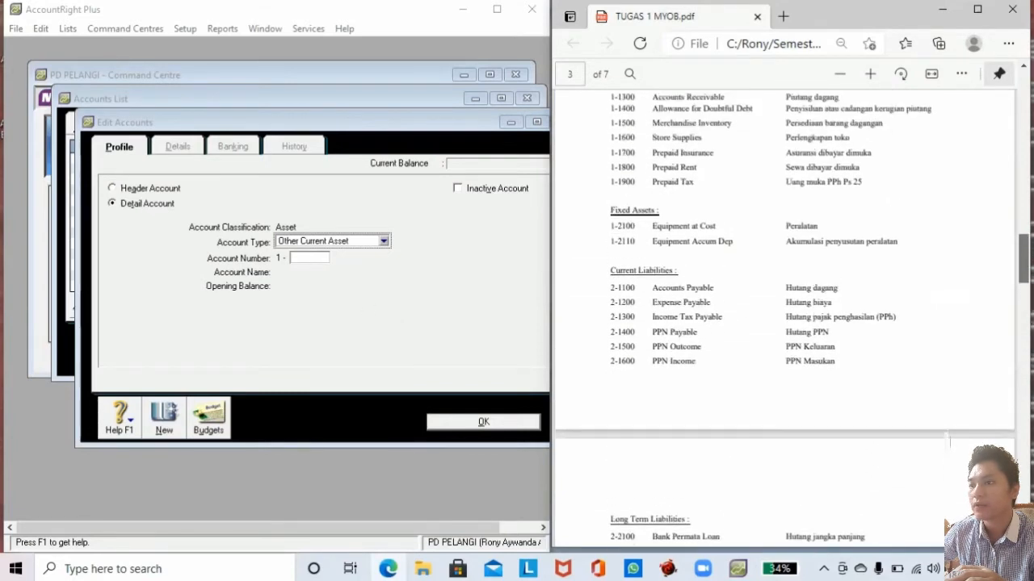
click(384, 241)
click(336, 288)
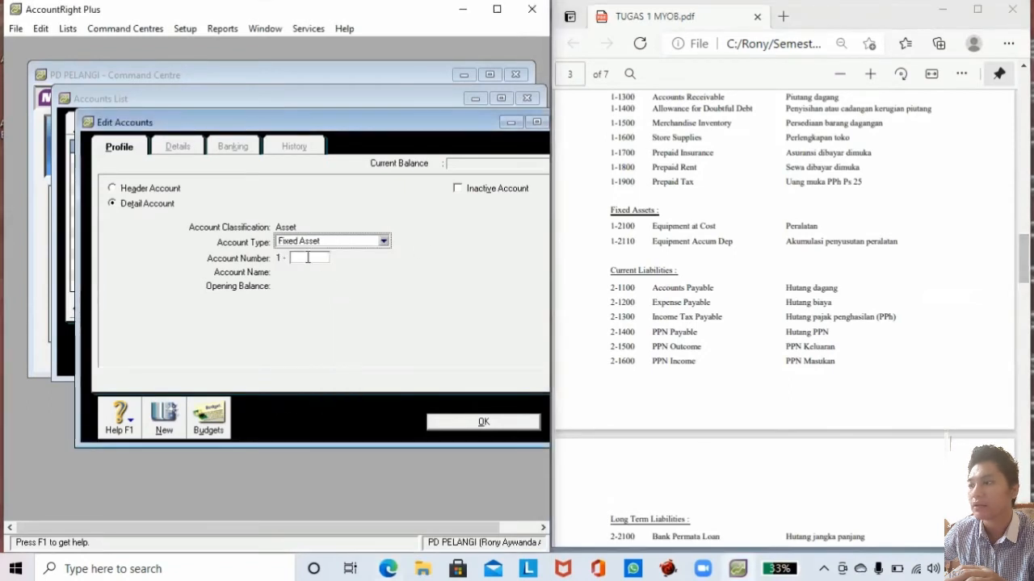
click(308, 256)
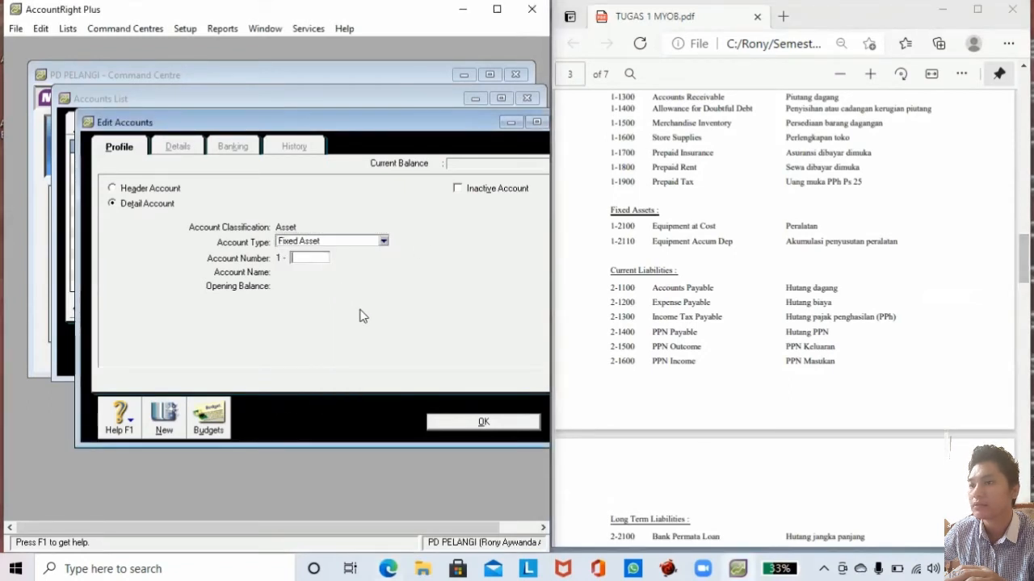
Enter fixed asset 1-2100 Equipment at Cost with a 63,300,000 opening balance.
key(Tab)
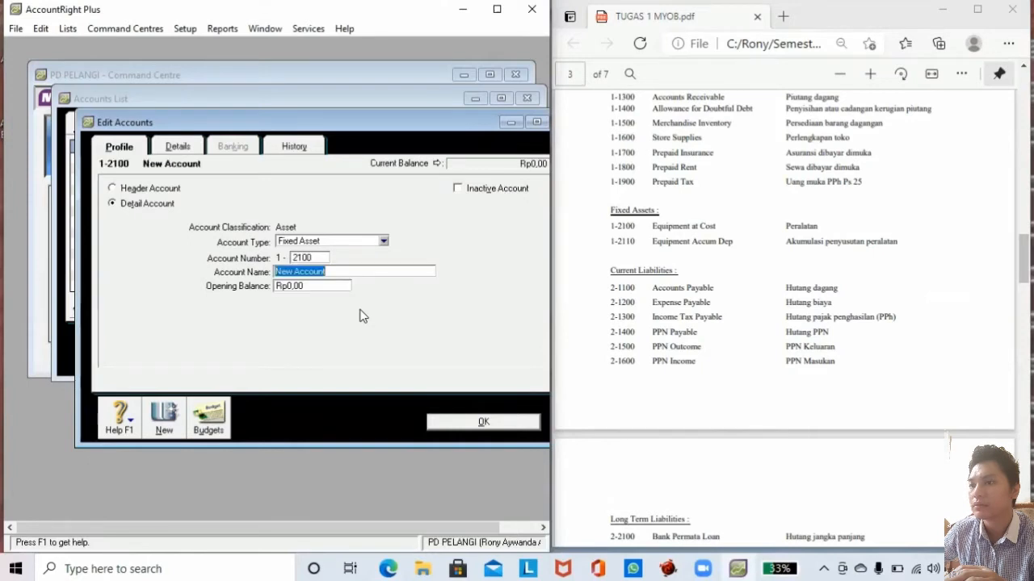
drag(650, 226, 715, 227)
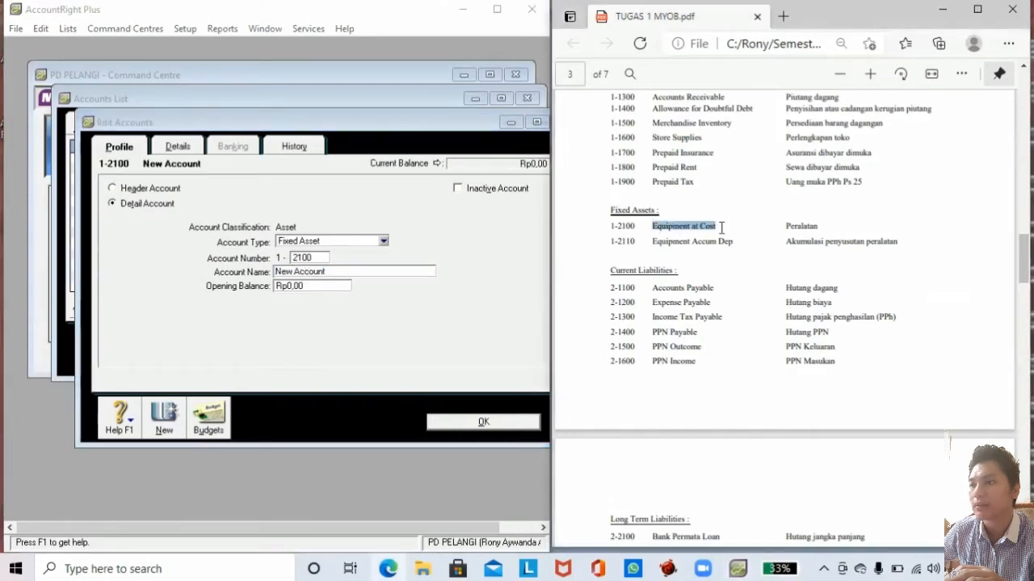
scroll(950, 443, down, 15)
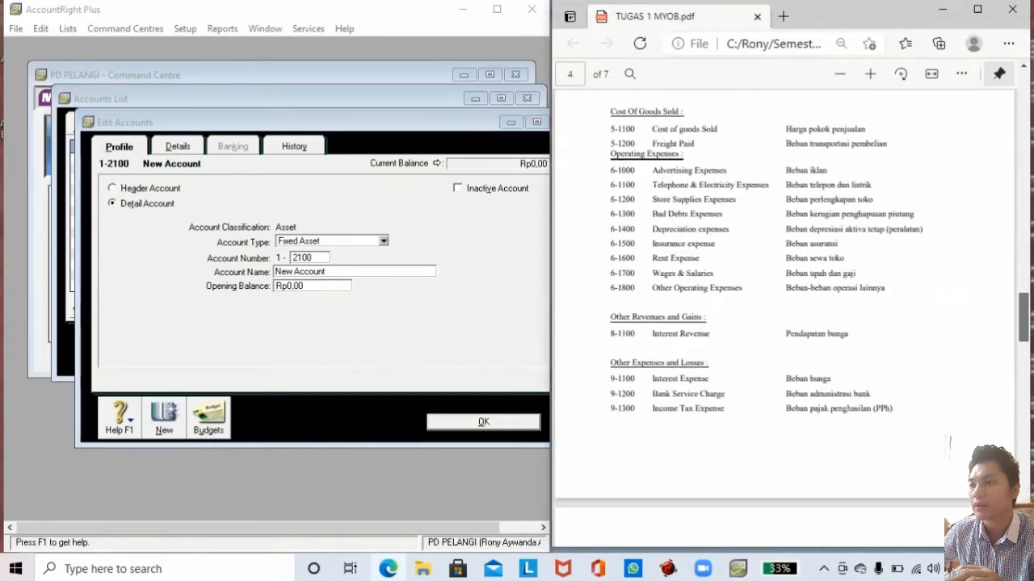
scroll(950, 443, down, 2)
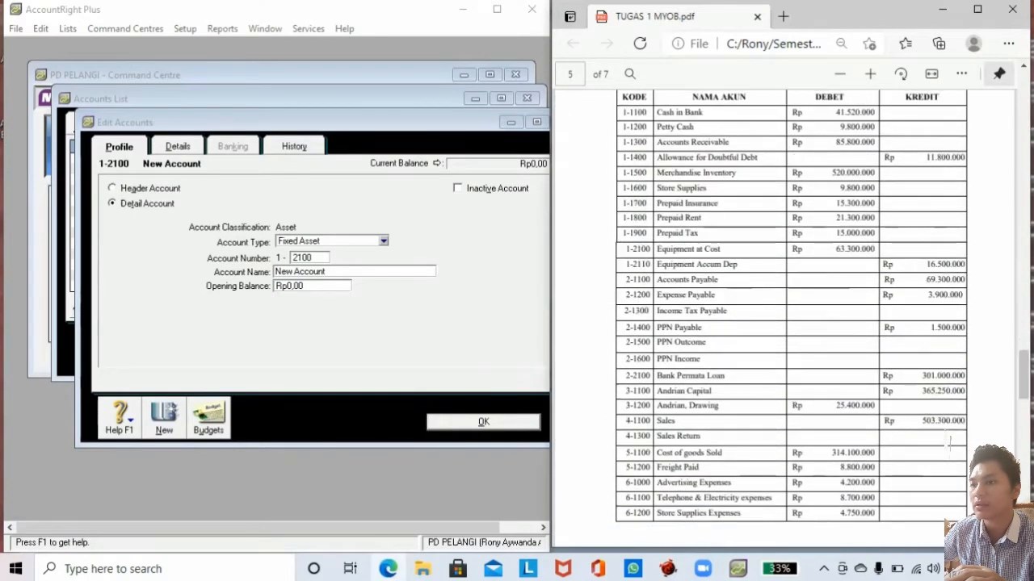
drag(656, 250, 723, 249)
key(ctrl+c)
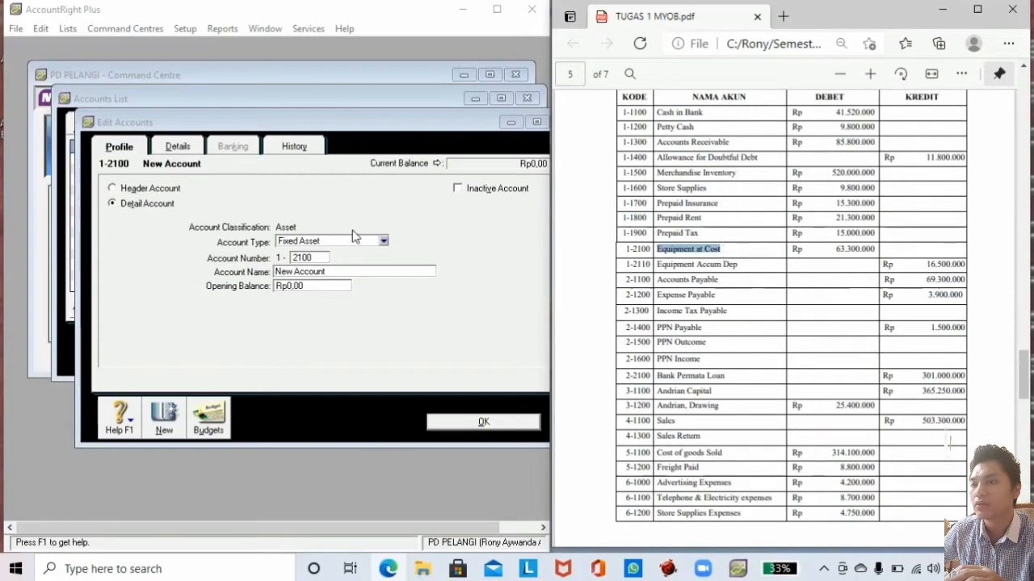
click(309, 275)
drag(326, 272, 254, 270)
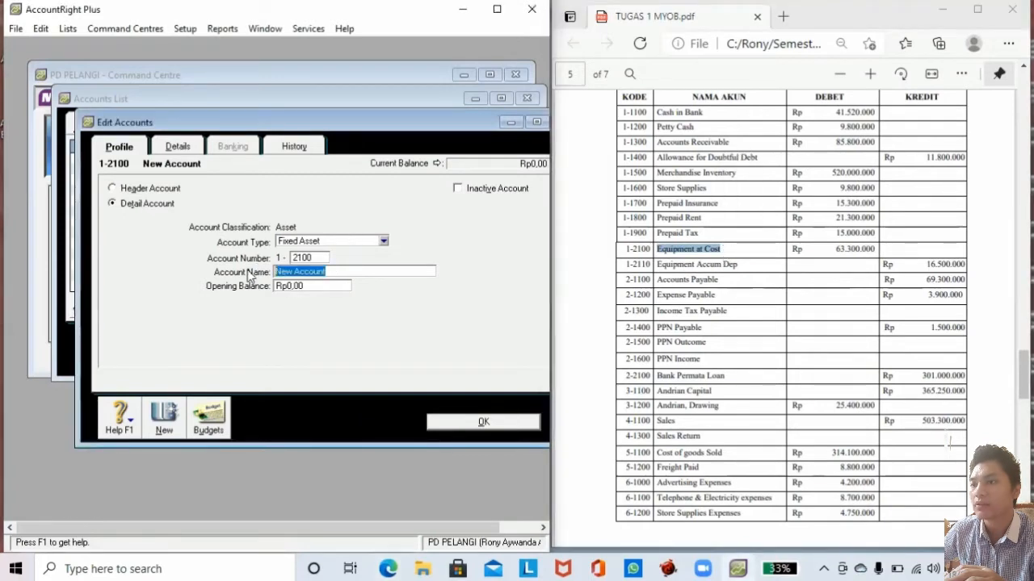
key(ctrl+v)
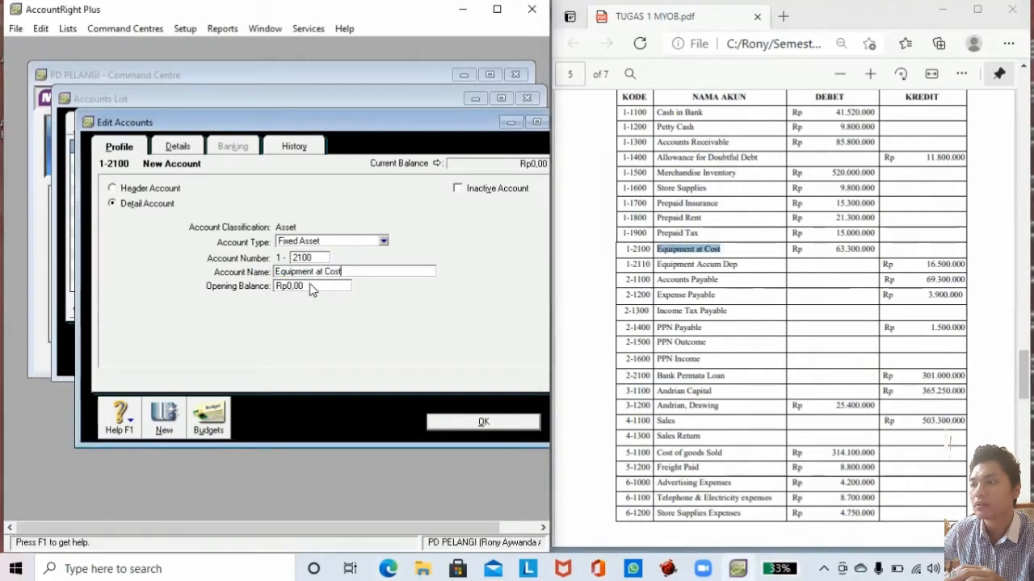
click(311, 285)
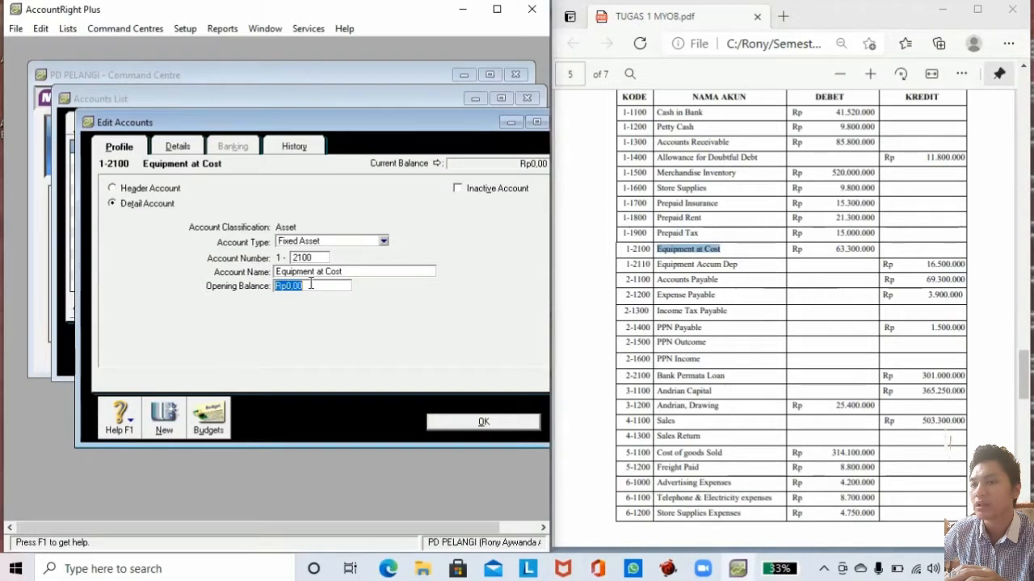
text(63)
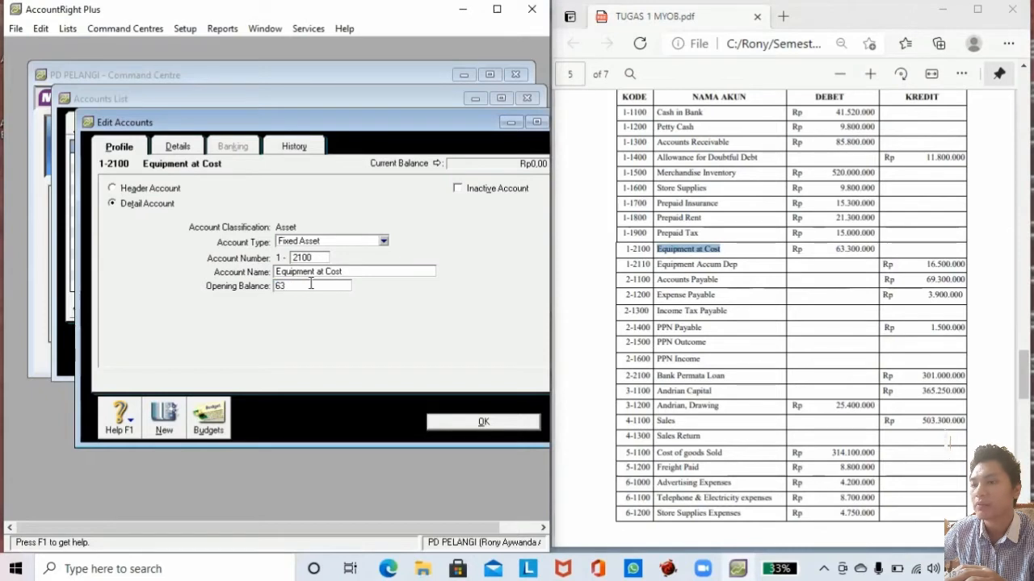
text(,300)
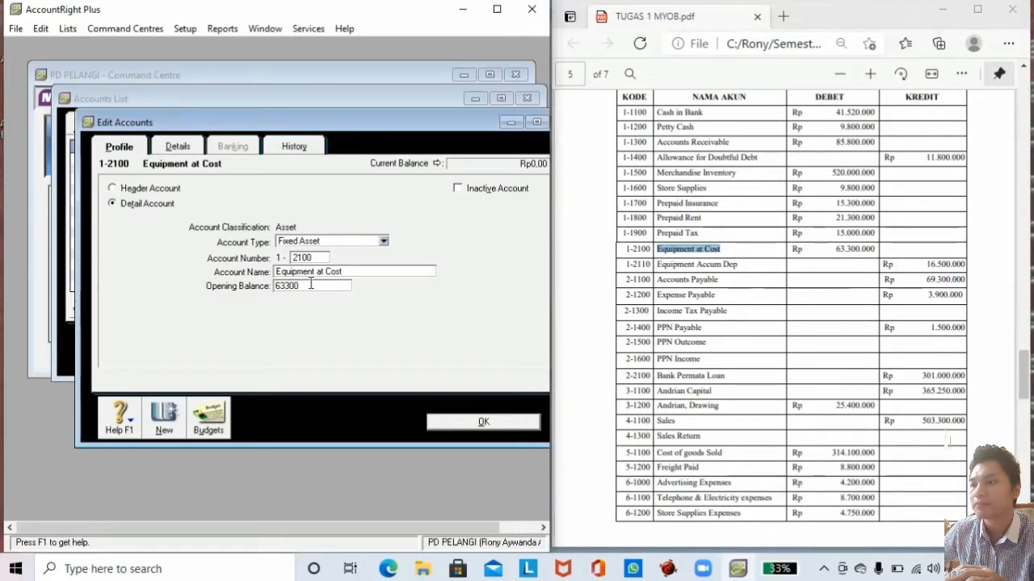
text(,00000)
key(Tab)
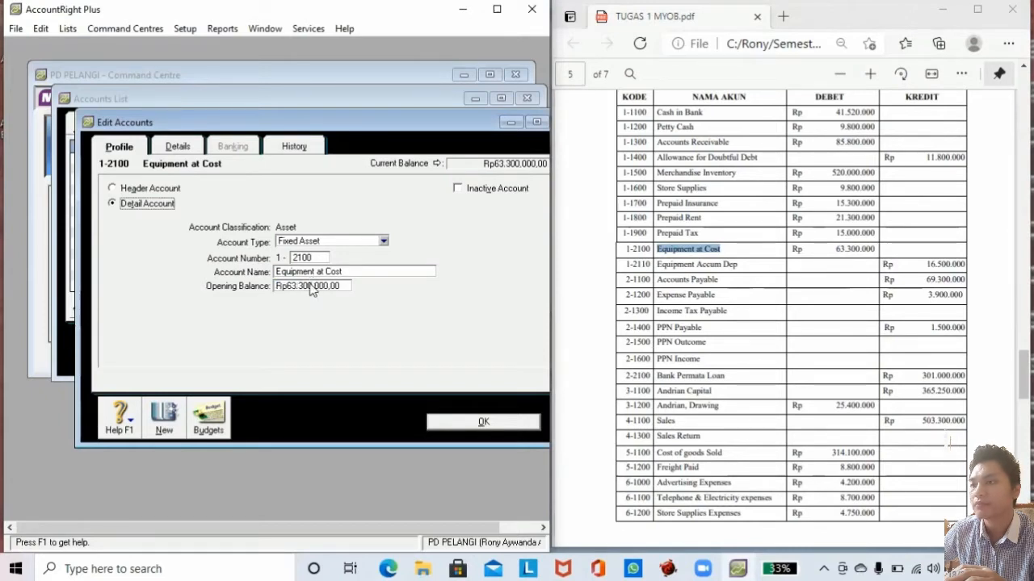
click(164, 417)
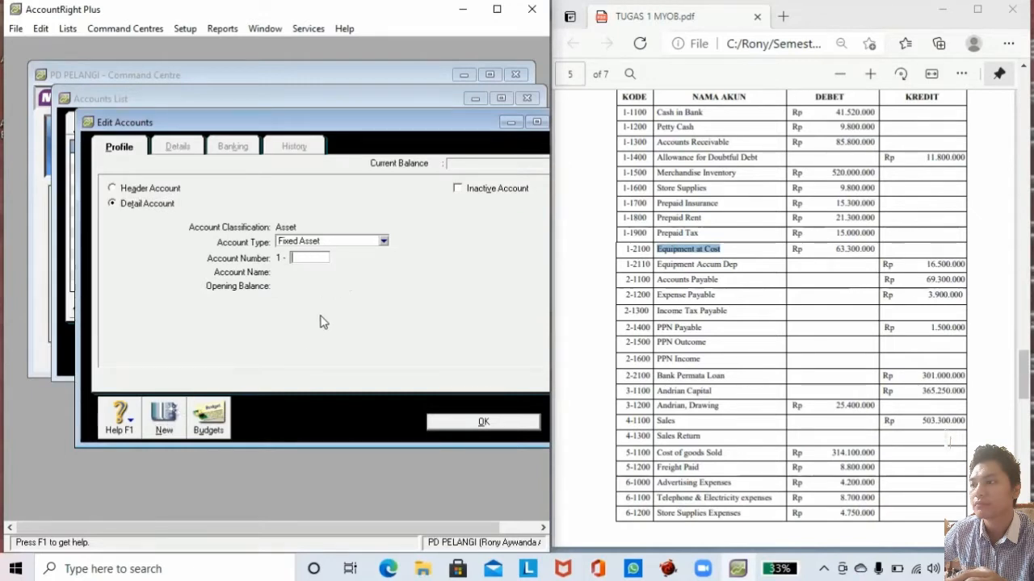
drag(741, 266, 661, 271)
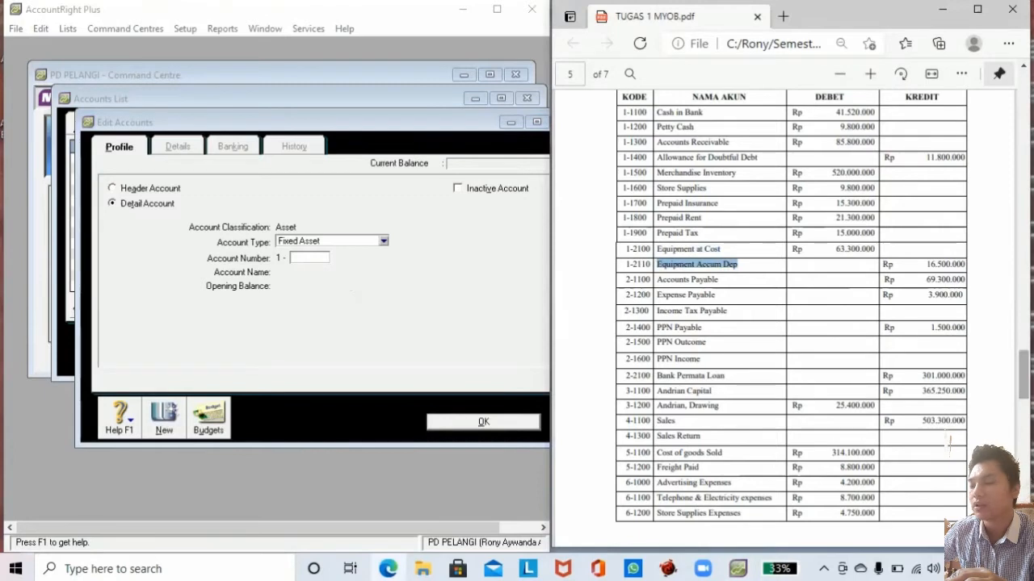
Number the new account 2110 and name it Equipment Accum Dep.
scroll(949, 443, up, 10)
scroll(949, 442, up, 3)
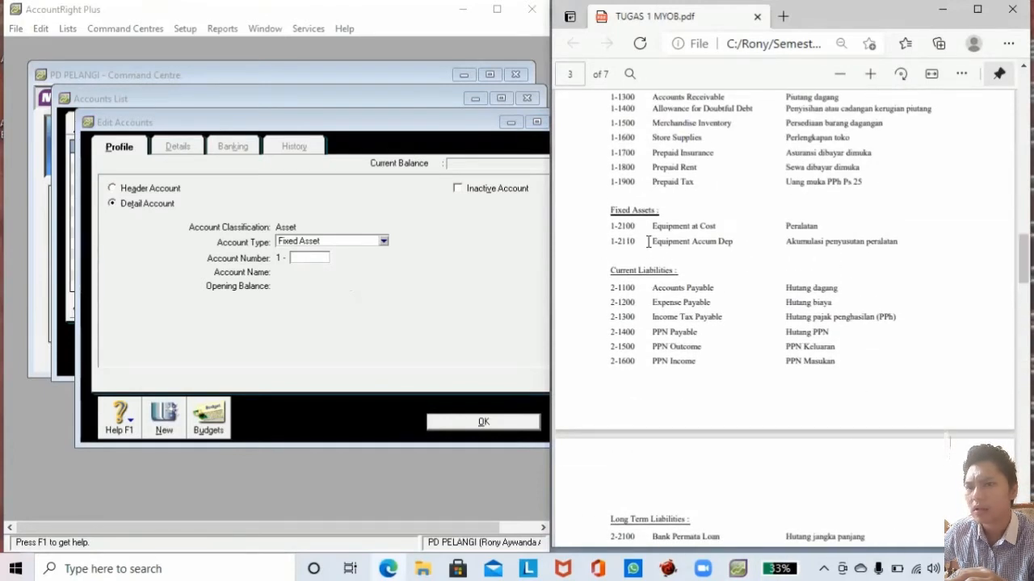
drag(649, 241, 733, 241)
key(ctrl+c)
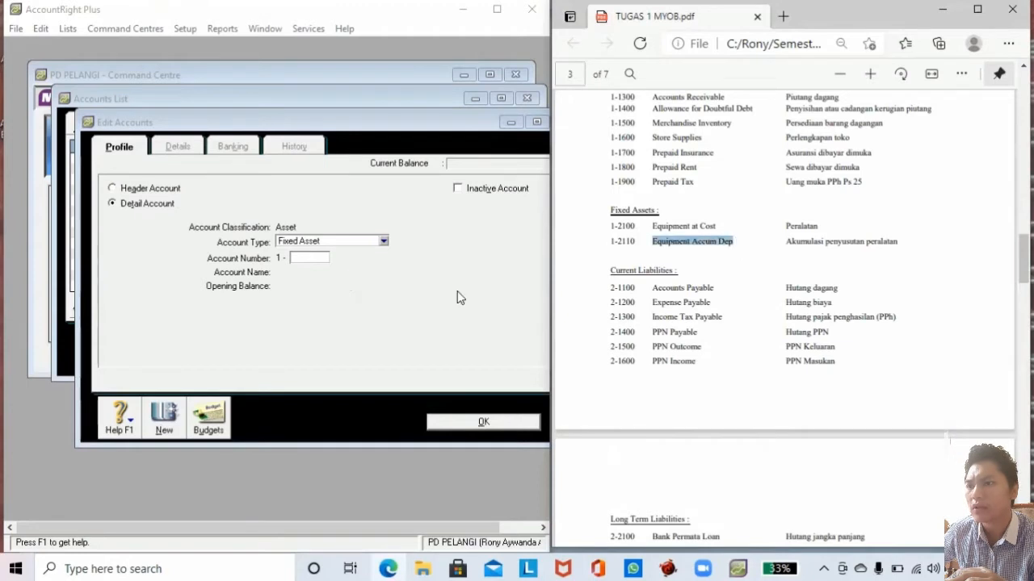
click(312, 258)
text(211)
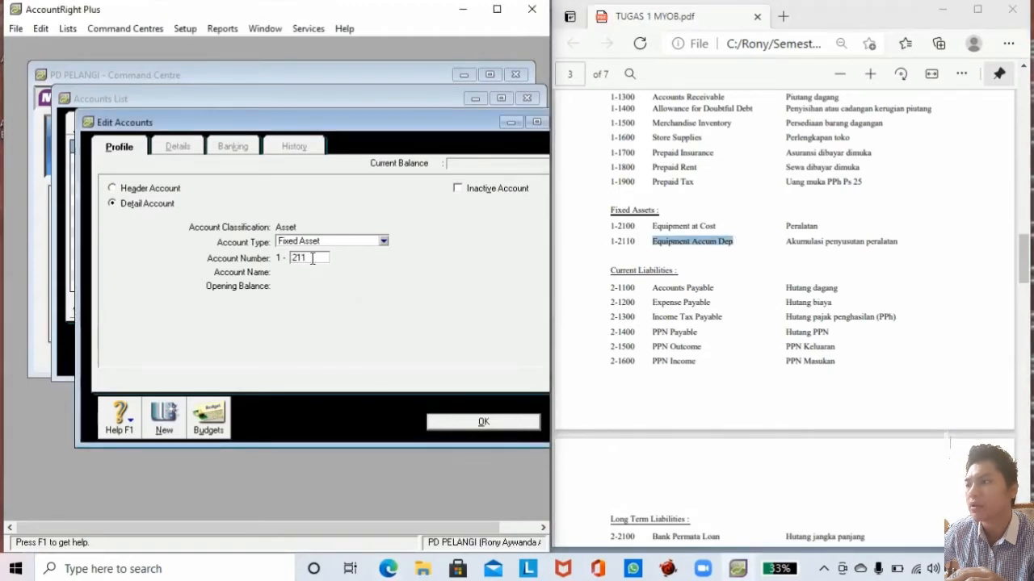
text(0)
key(Tab)
key(ctrl+v)
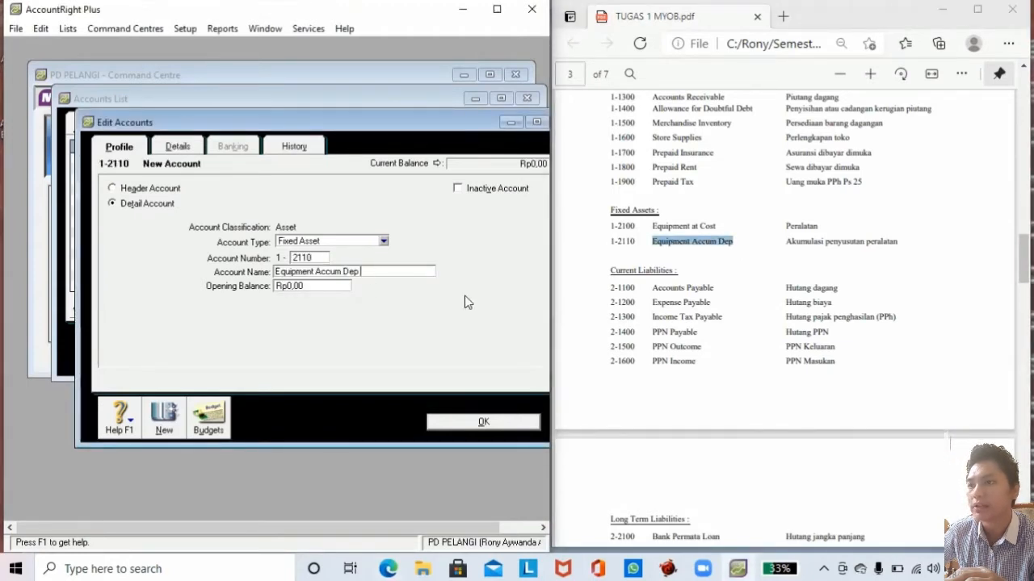
Give Equipment Accum Dep a -16.500.000 opening balance and save the account.
click(950, 442)
scroll(950, 442, down, 12)
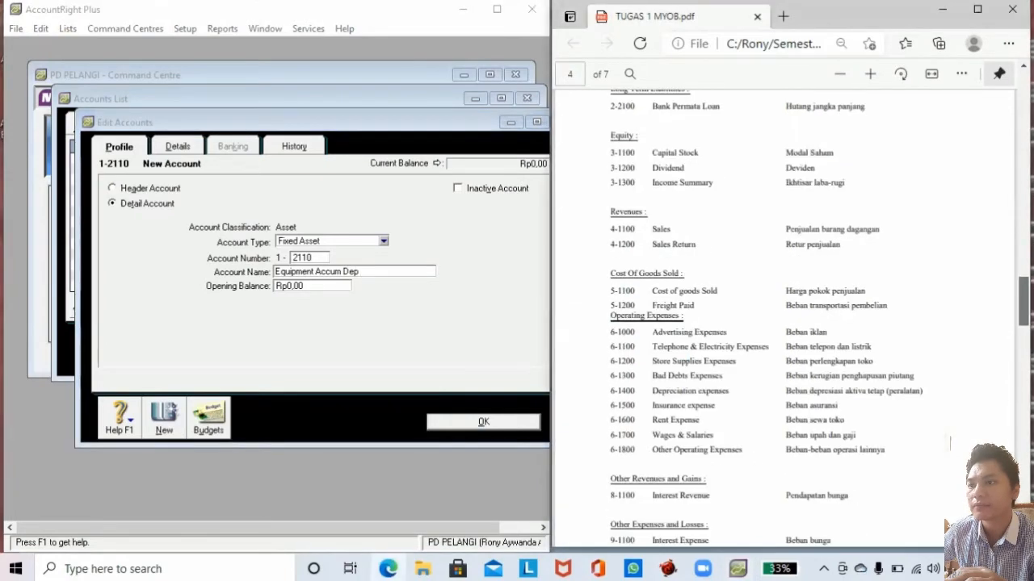
scroll(950, 443, down, 5)
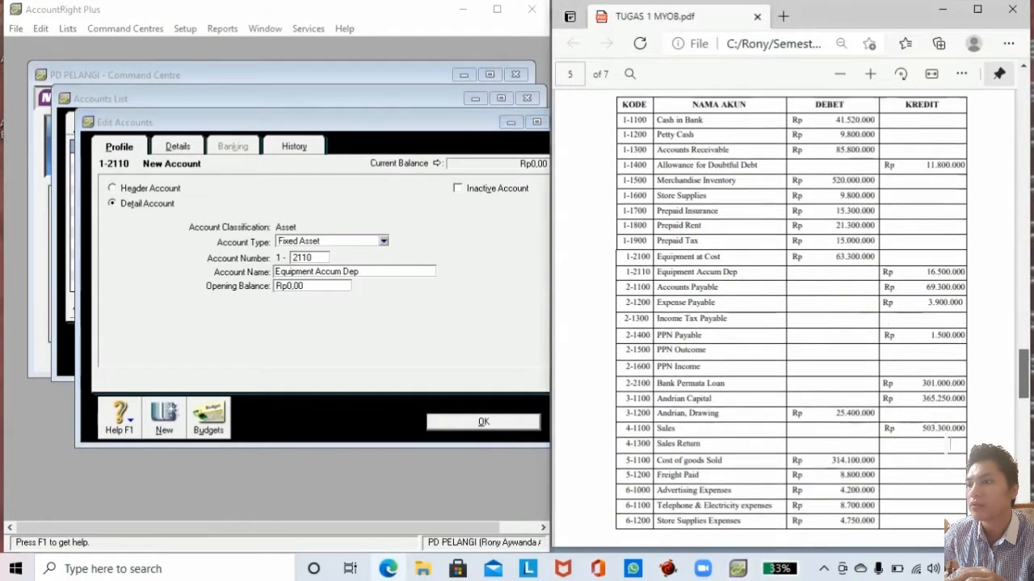
drag(929, 257, 966, 257)
click(326, 286)
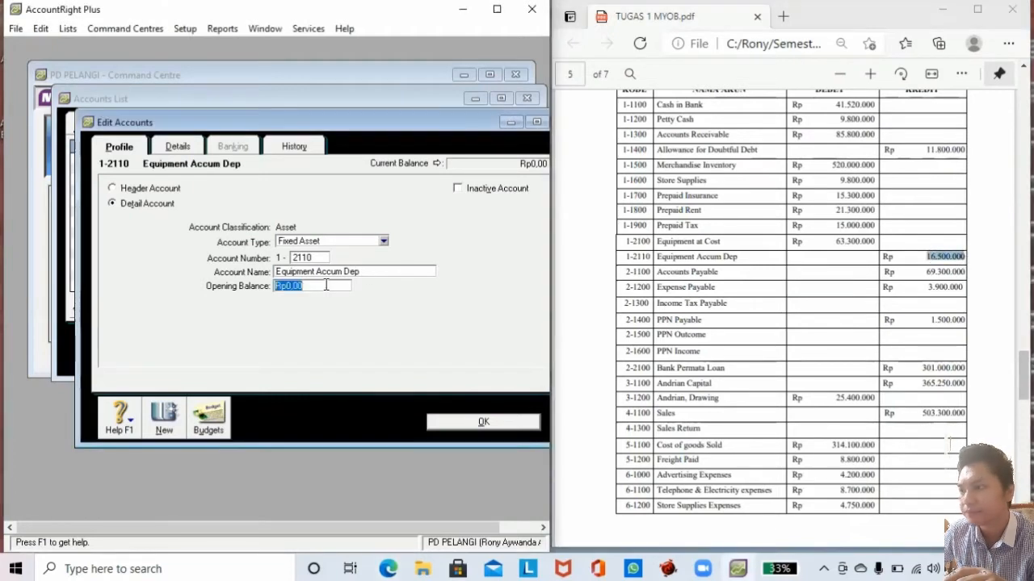
text(16)
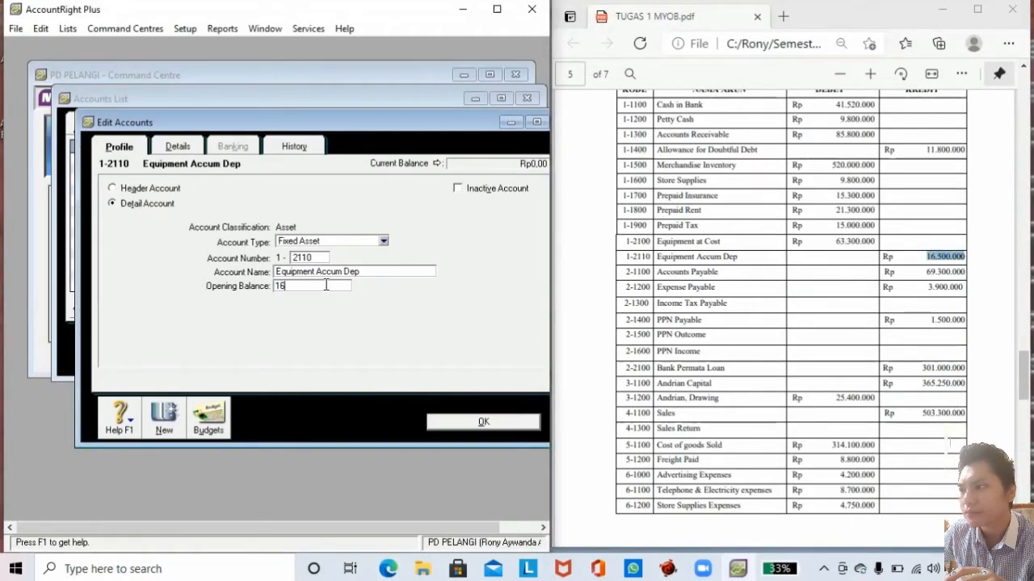
key(BackSpace)
key(BackSpace)
text(-16500000)
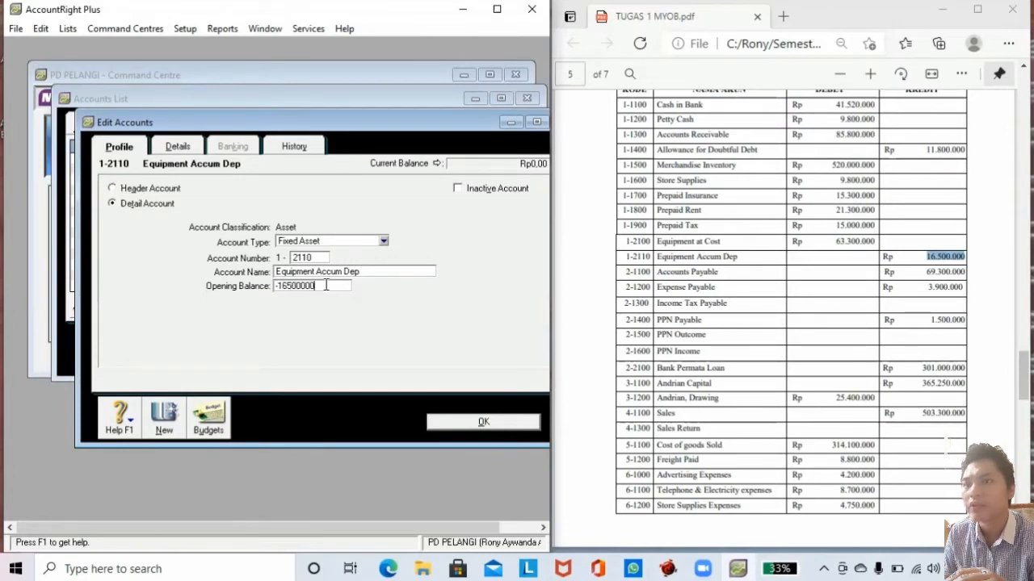
key(Tab)
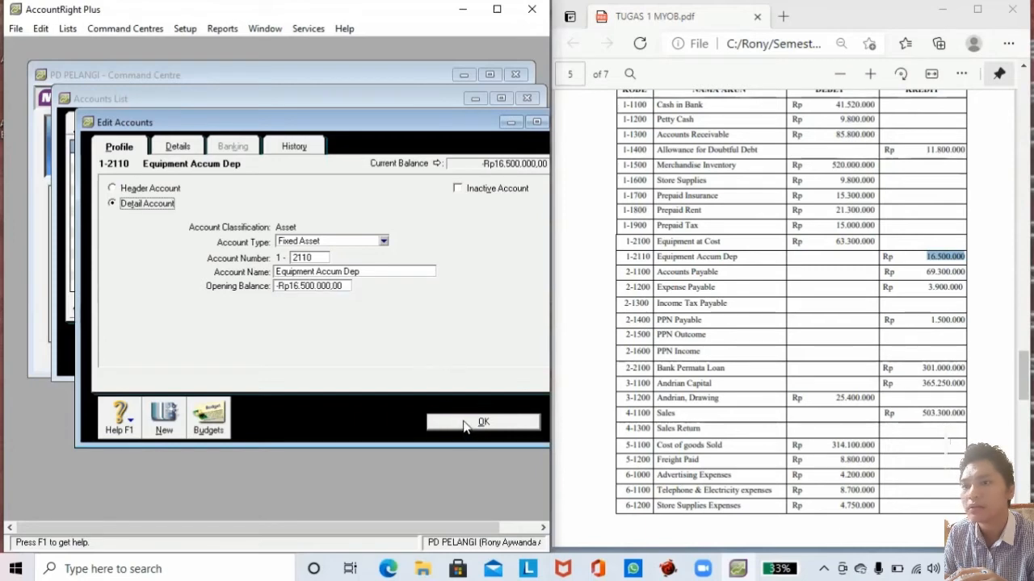
click(465, 424)
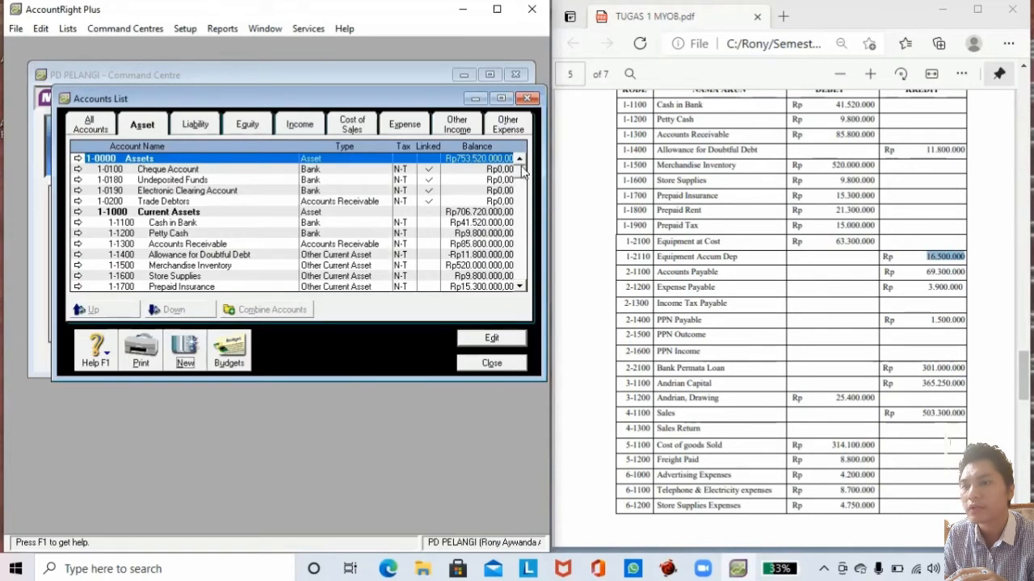
click(521, 278)
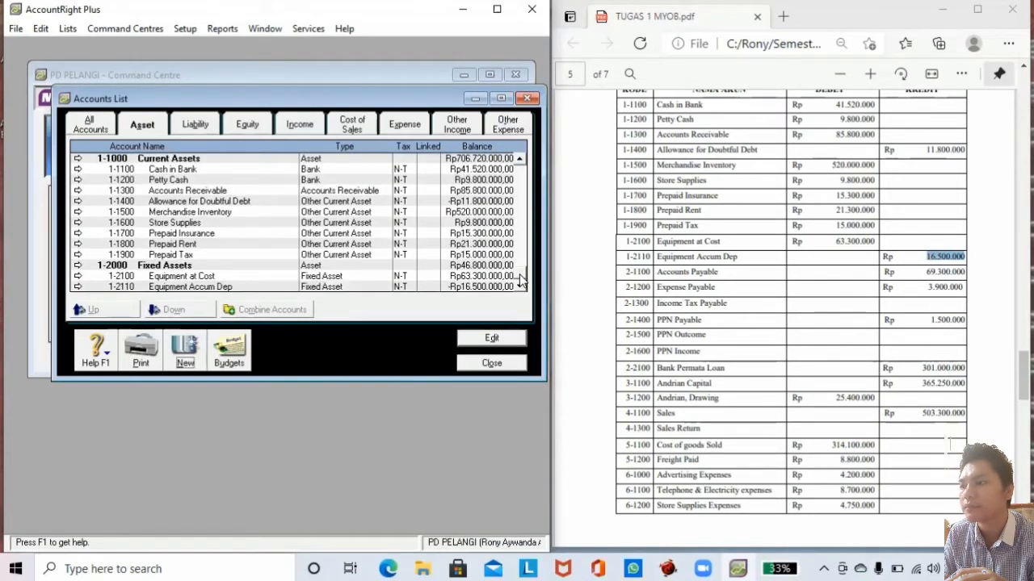
scroll(521, 278, up, 2)
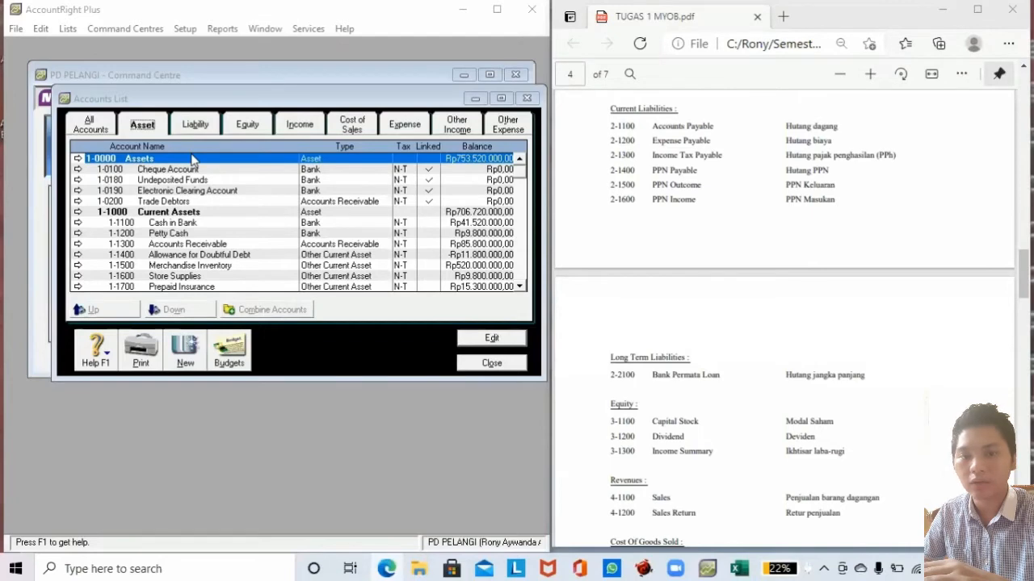
Create liability header account 2-1000 Current Liabilities.
click(196, 124)
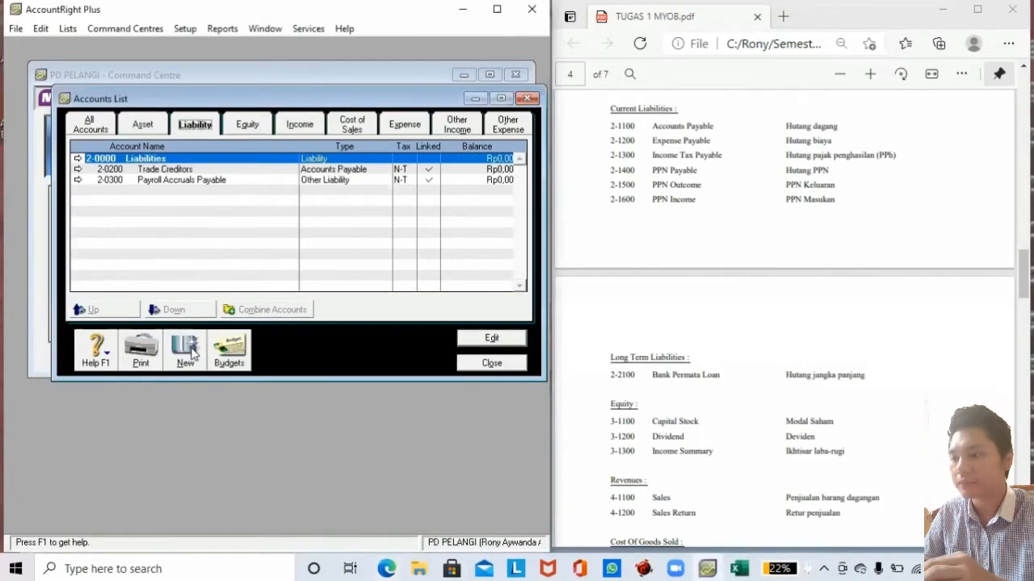
click(185, 348)
click(151, 188)
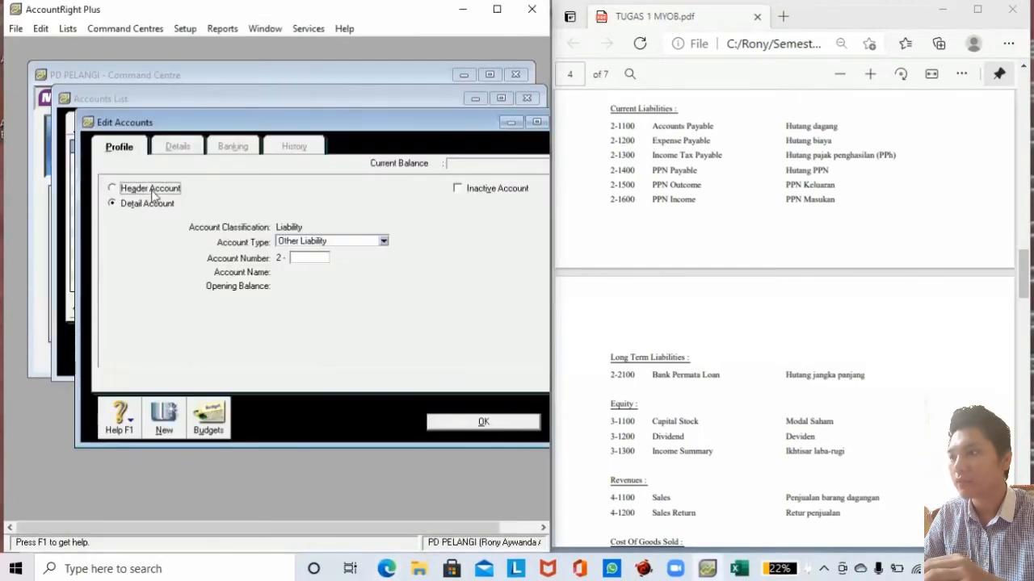
click(312, 258)
text(1000)
key(Tab)
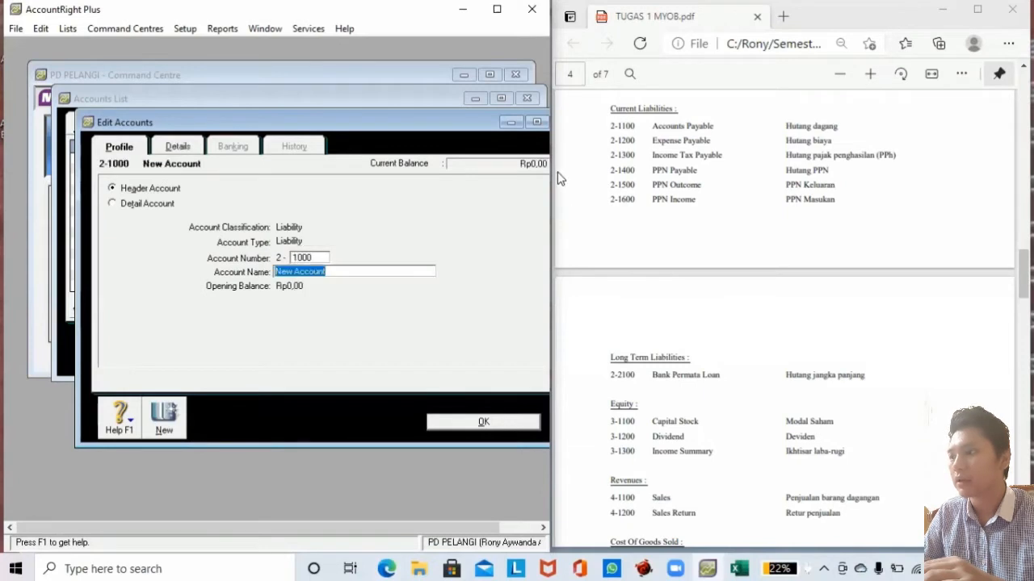
drag(611, 109, 673, 108)
key(ctrl+c)
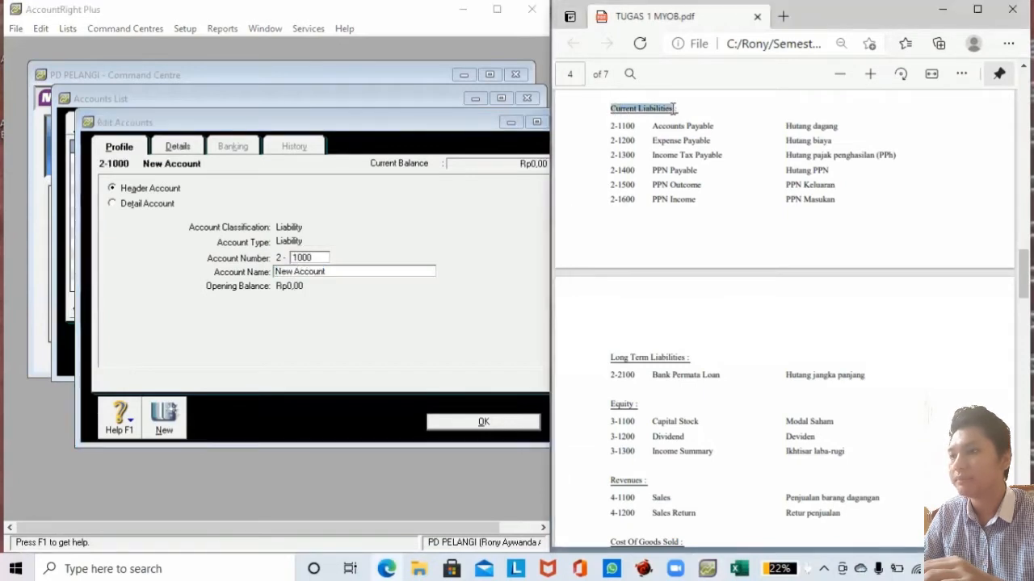
click(279, 272)
key(ctrl+v)
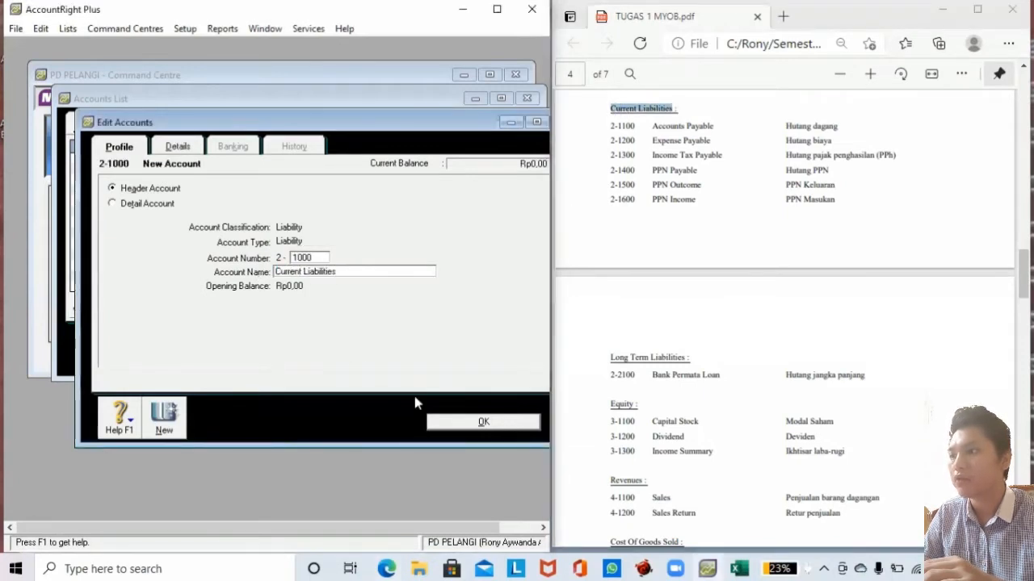
Create liability header account 2-2000 Long Term Liabilities and save it.
click(172, 416)
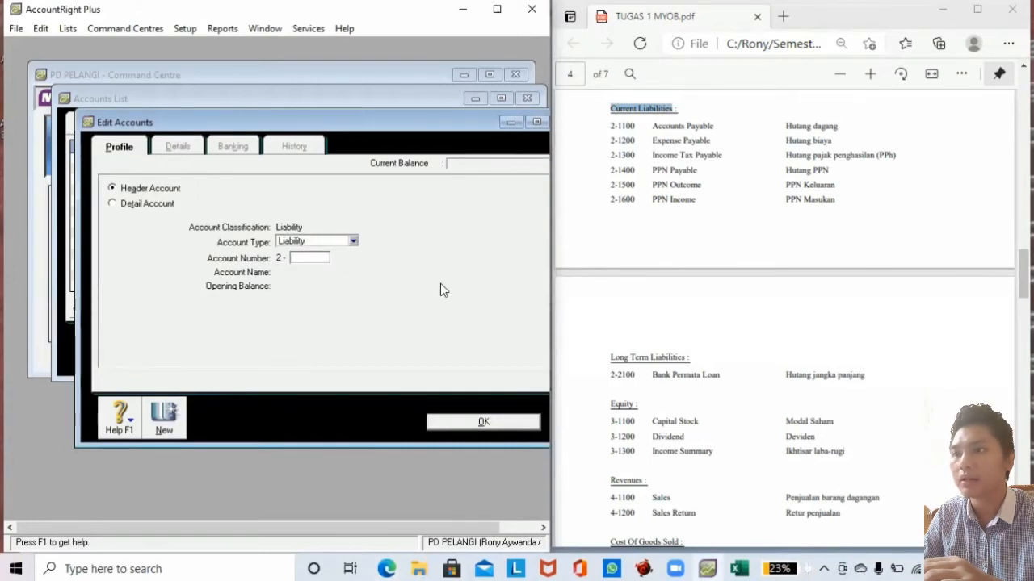
drag(611, 357, 686, 361)
key(ctrl+c)
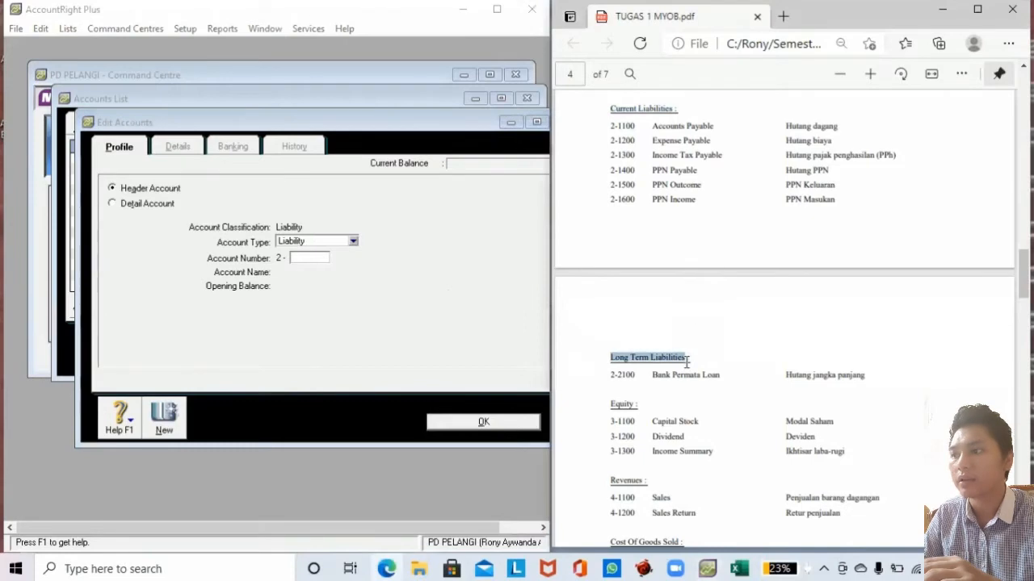
click(308, 258)
text(2000)
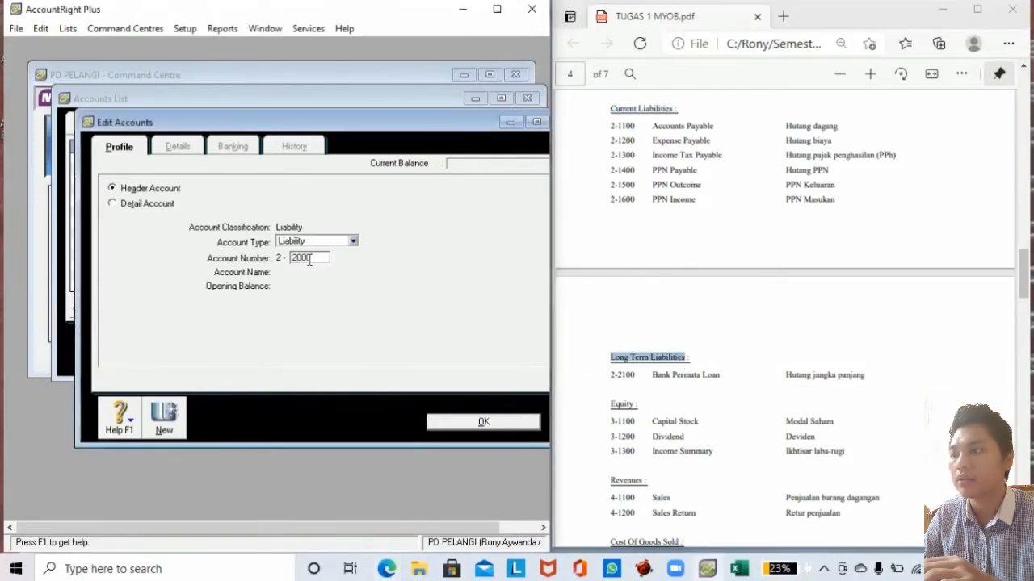
key(Tab)
key(ctrl+v)
click(445, 423)
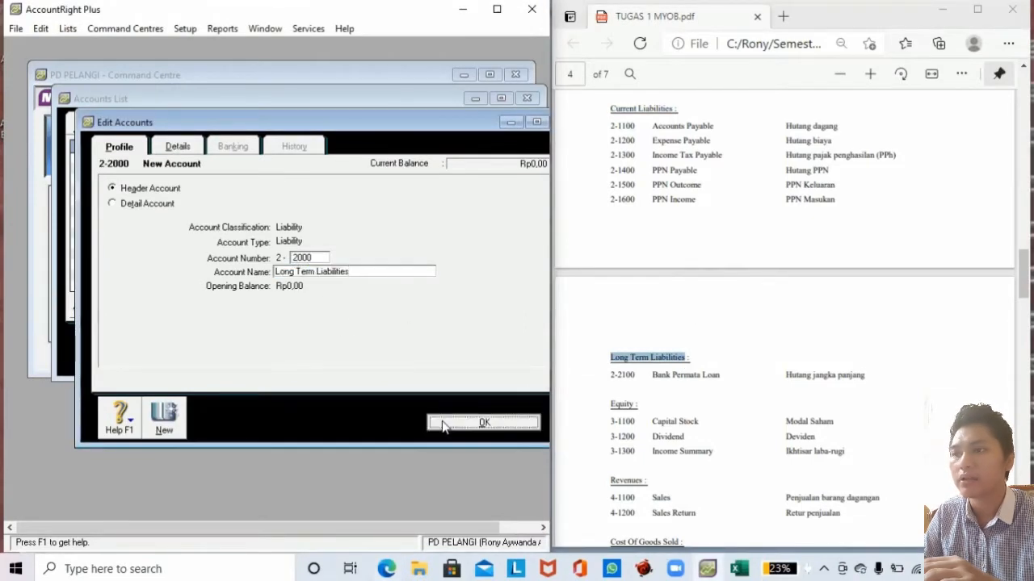
click(185, 354)
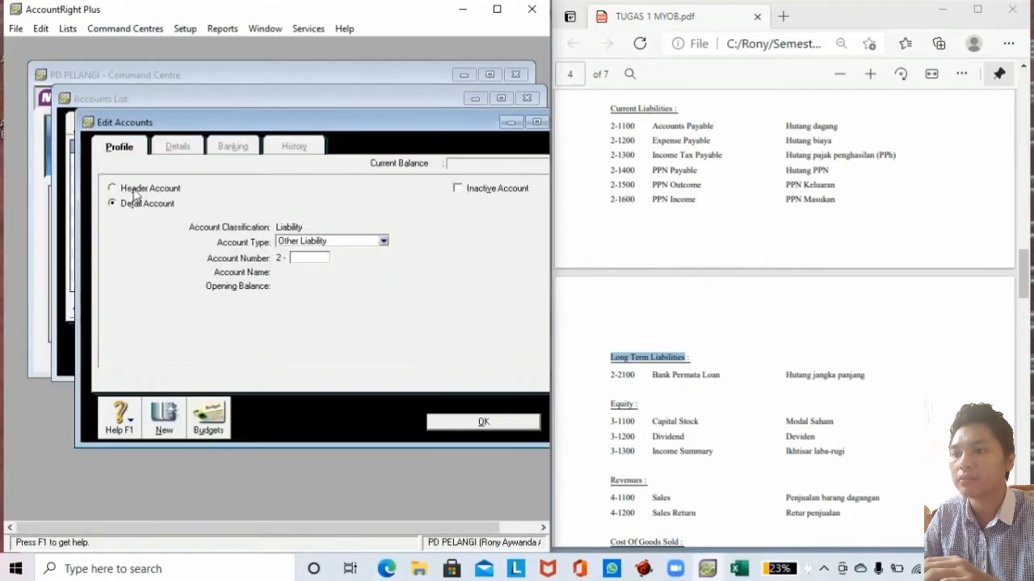
Set up account 2-1100 Accounts Payable with the Accounts Payable account type.
click(293, 243)
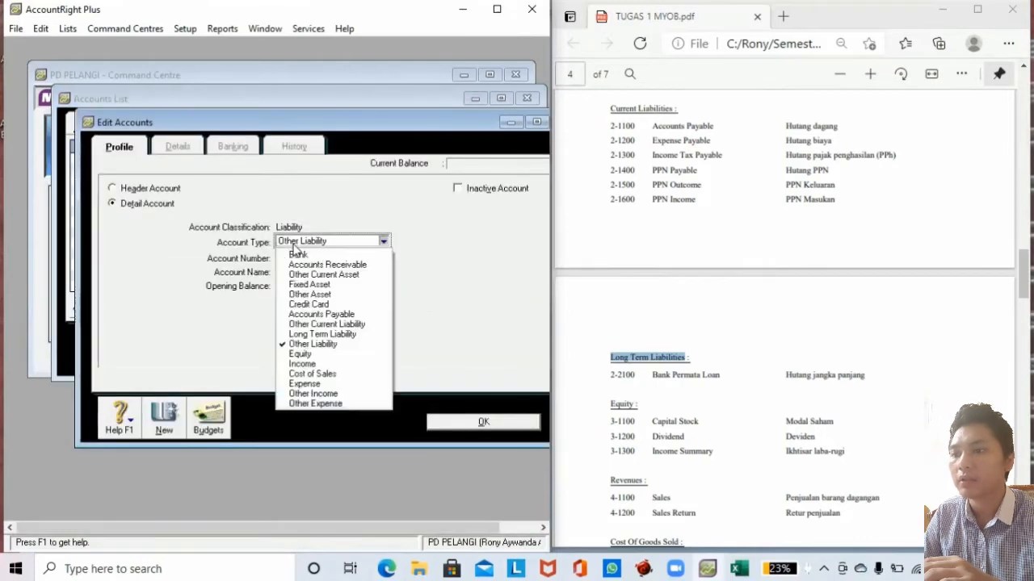
click(319, 314)
click(319, 258)
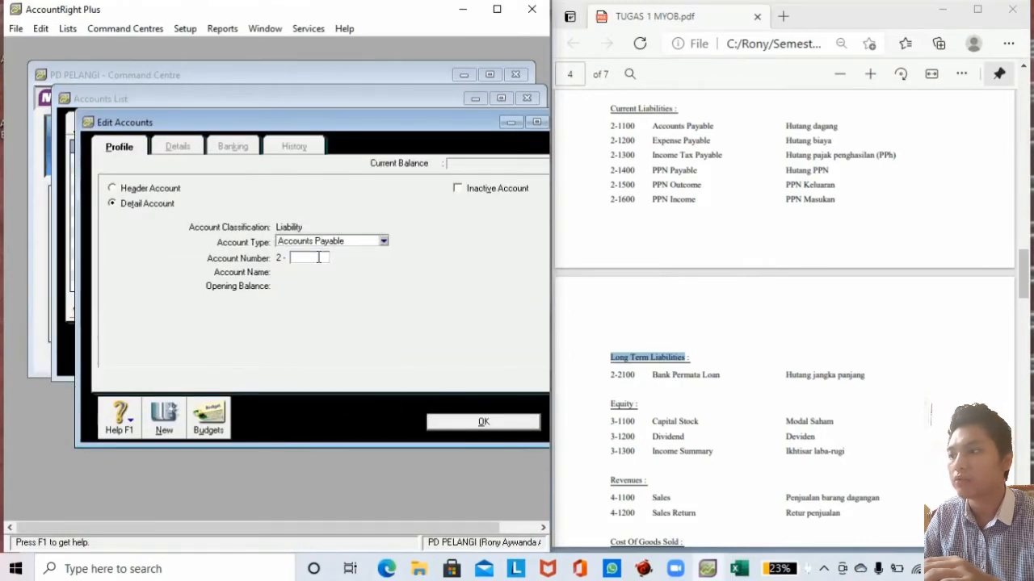
text(1100)
key(Tab)
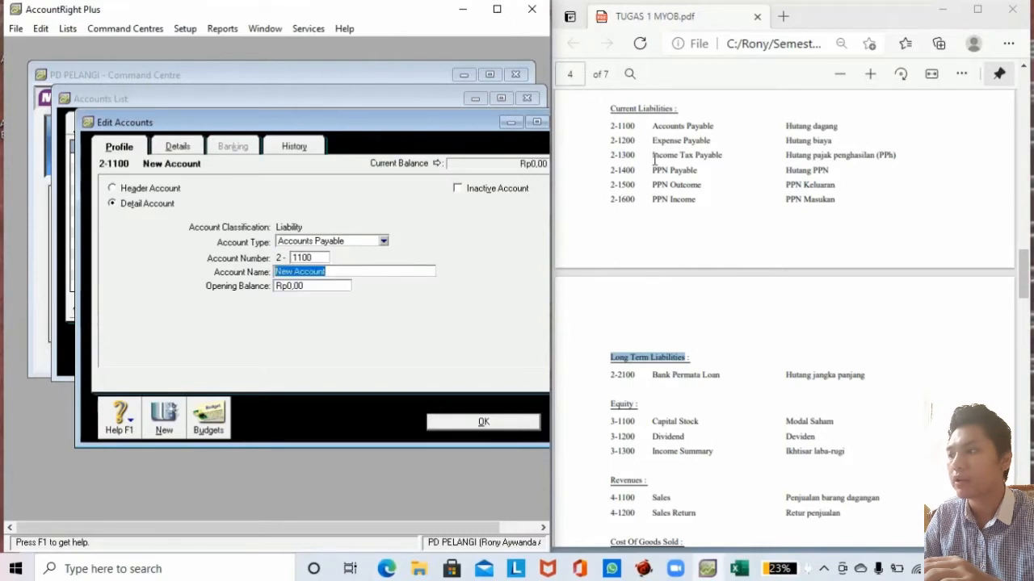
drag(651, 127, 715, 129)
key(ctrl+c)
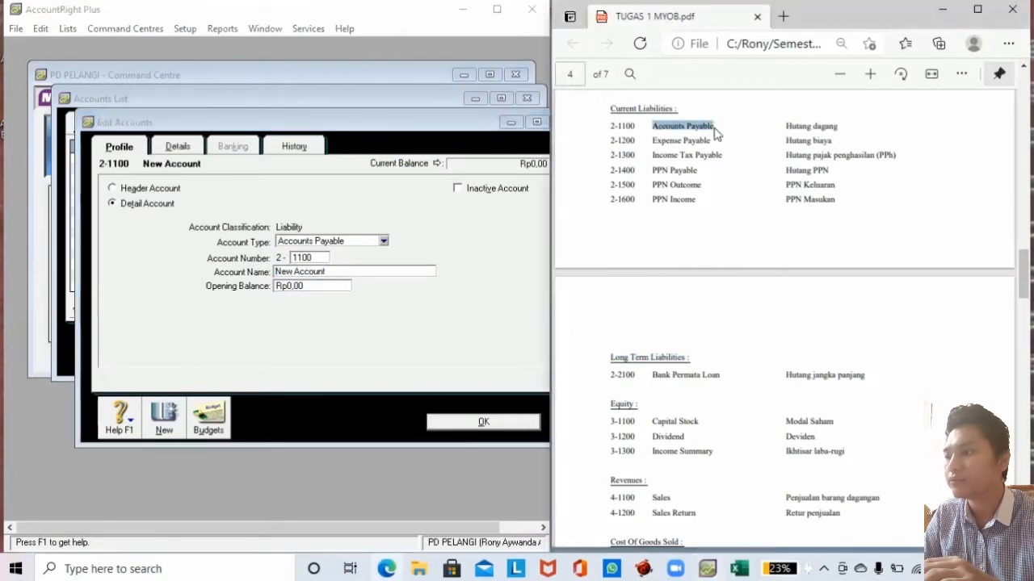
click(326, 271)
drag(326, 271, 250, 272)
key(ctrl+v)
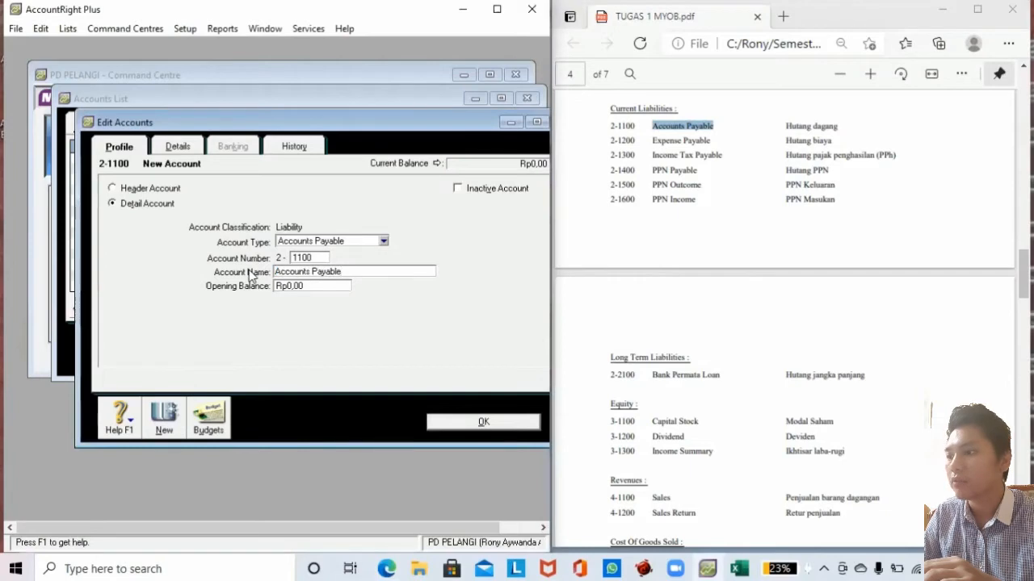
key(Tab)
Give Accounts Payable a 69.300.000 opening balance and save it.
drag(1023, 272, 1023, 370)
scroll(930, 412, up, 5)
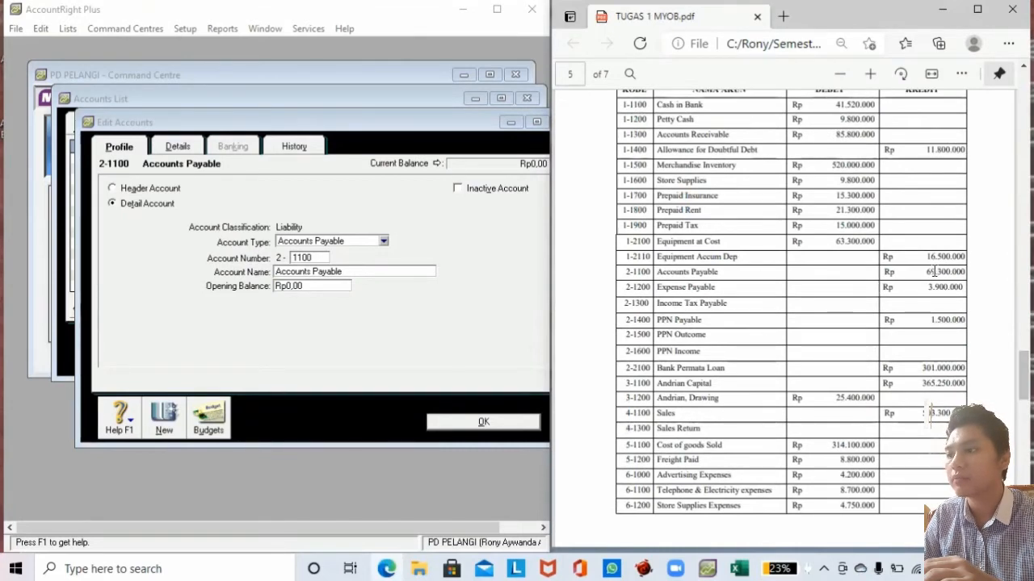
click(325, 286)
drag(325, 286, 209, 295)
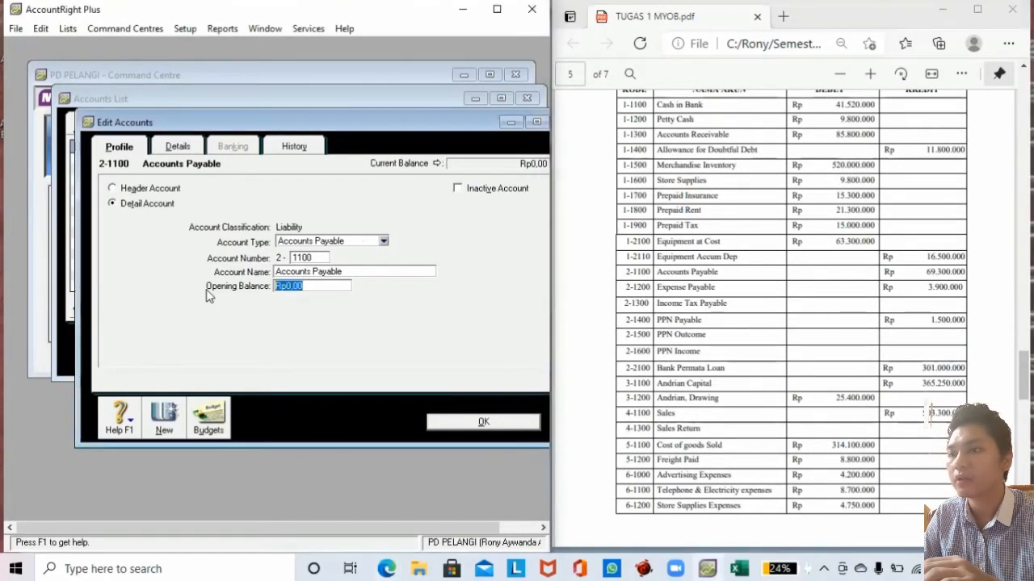
text(69300)
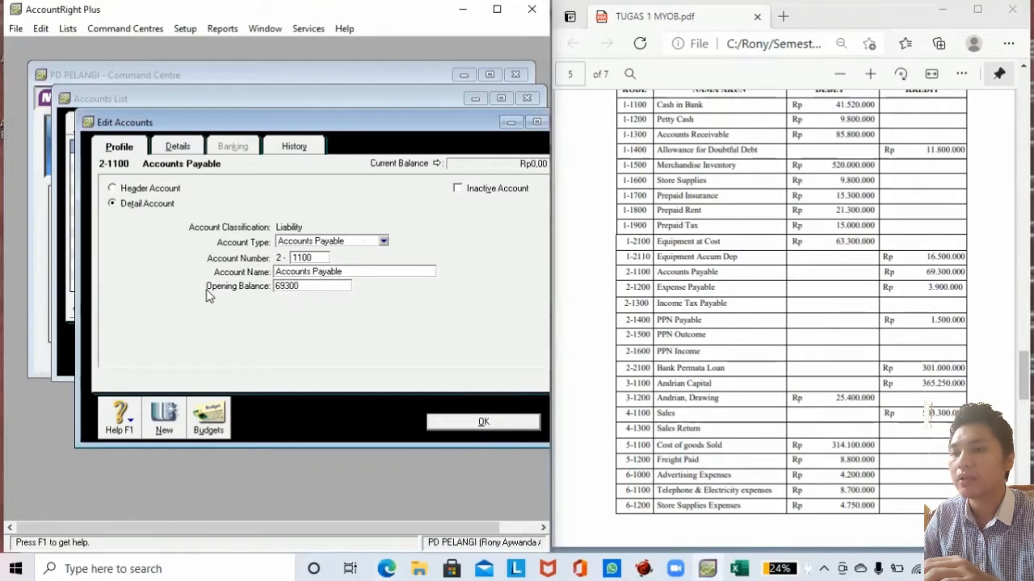
text(9.300.000)
key(Tab)
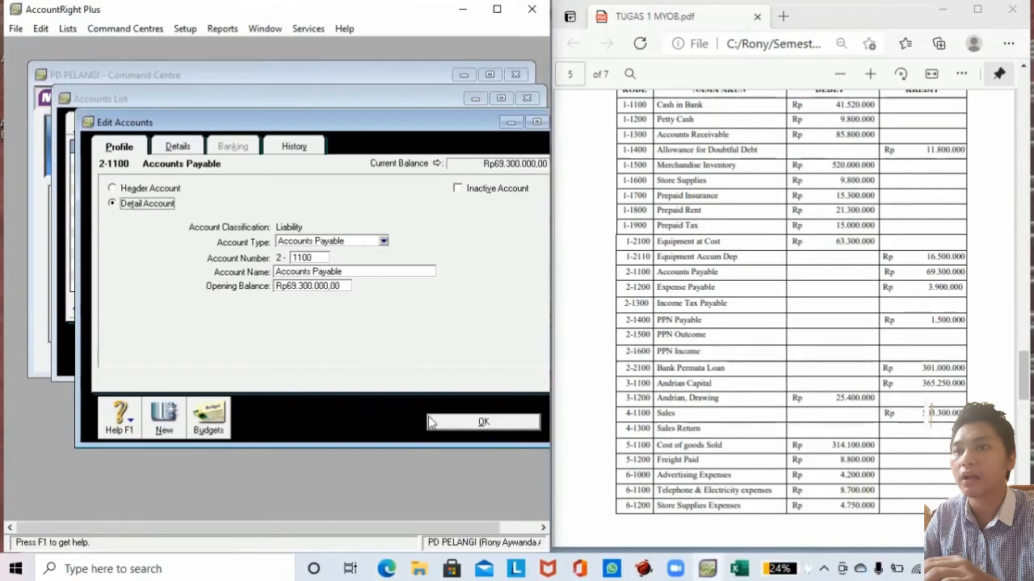
click(165, 419)
click(345, 242)
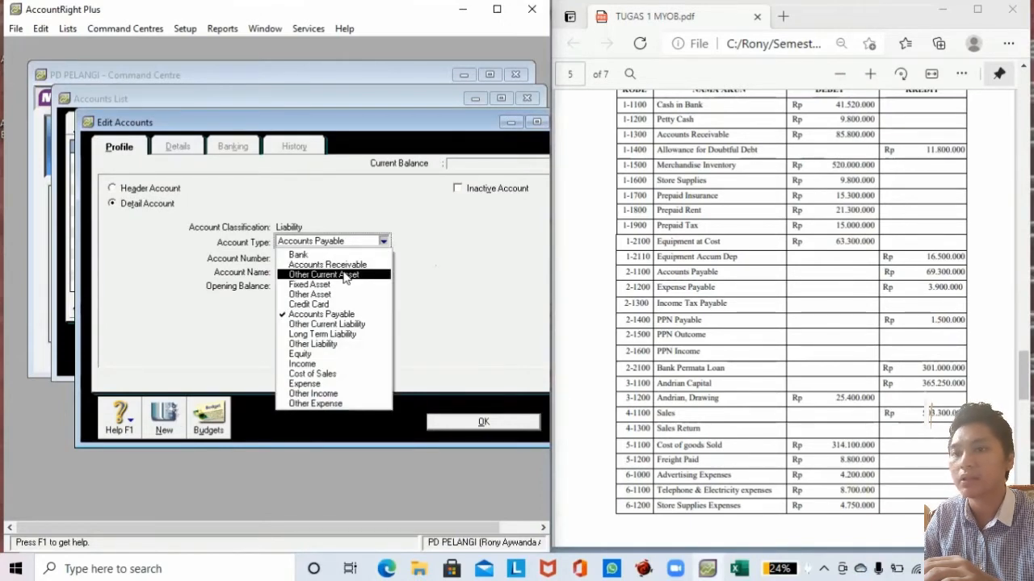
Add Other Current Liability account 2-1200 Expense Payable with its opening balance from the brief.
click(337, 324)
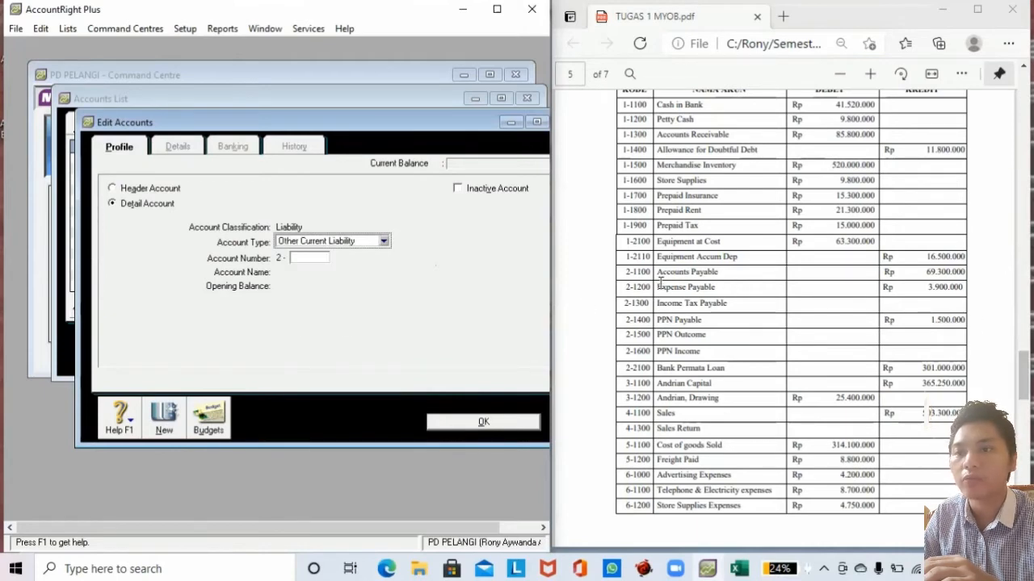
click(315, 257)
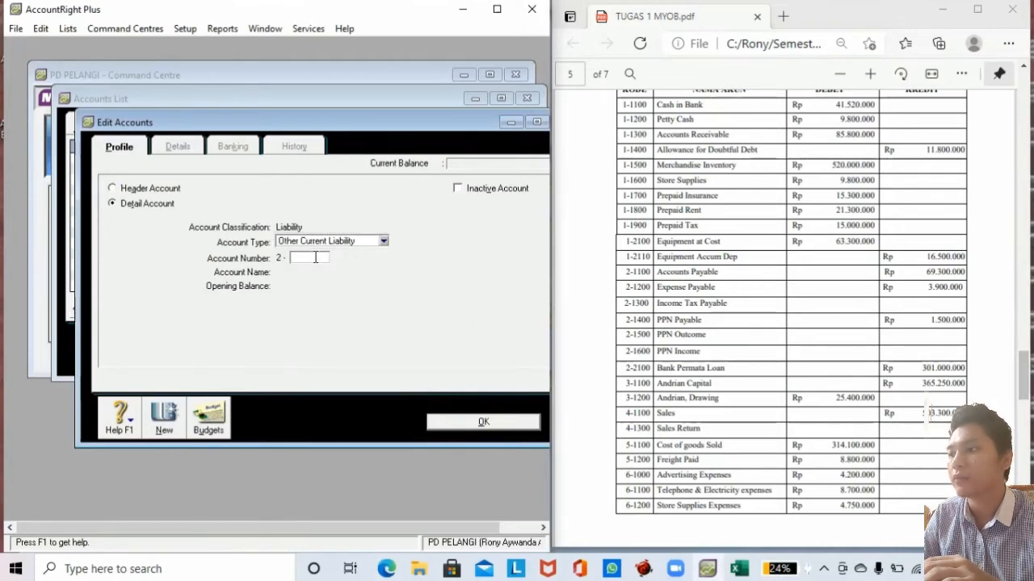
key(Tab)
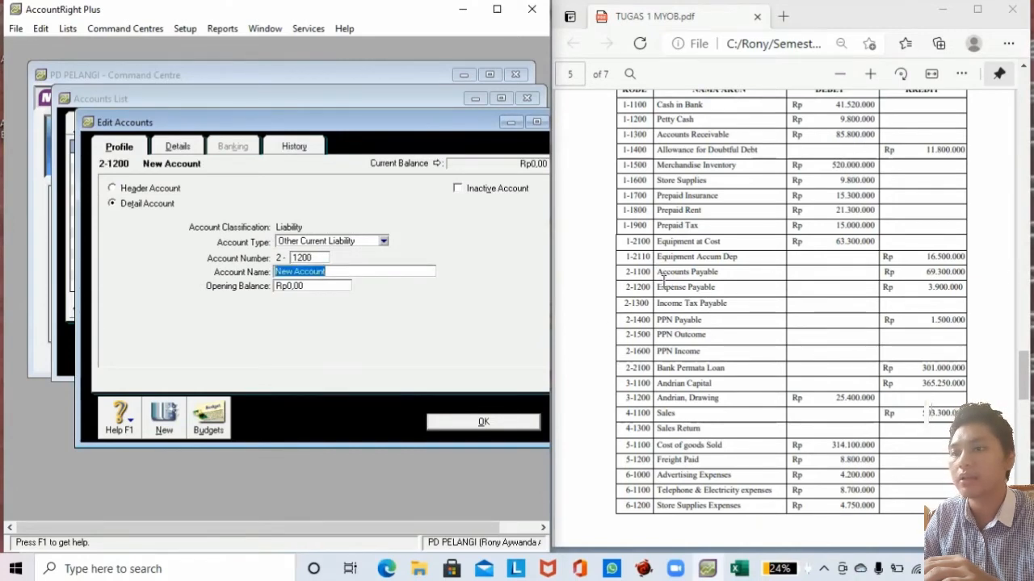
drag(657, 287, 717, 291)
key(ctrl+c)
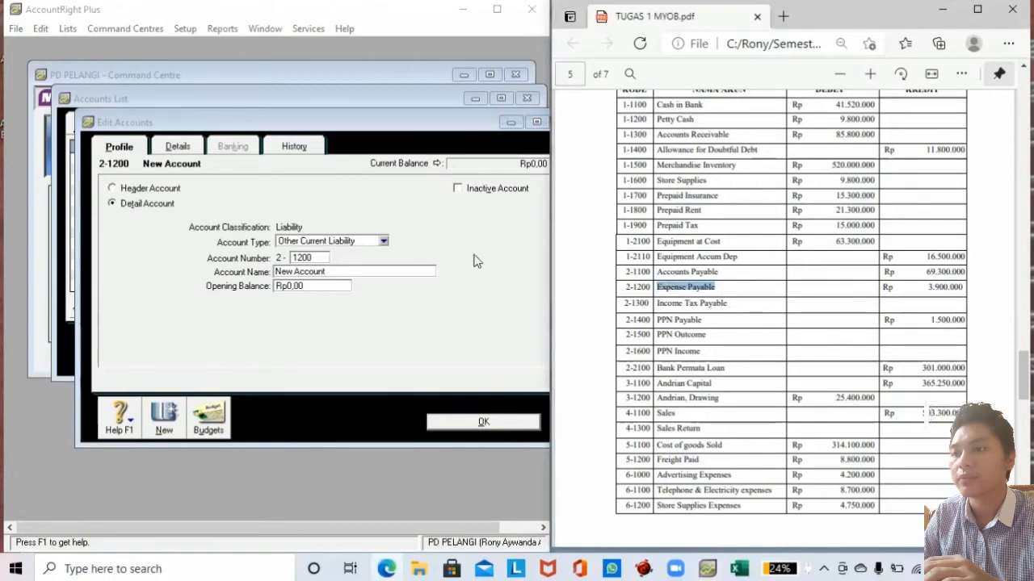
drag(327, 271, 218, 279)
key(ctrl+v)
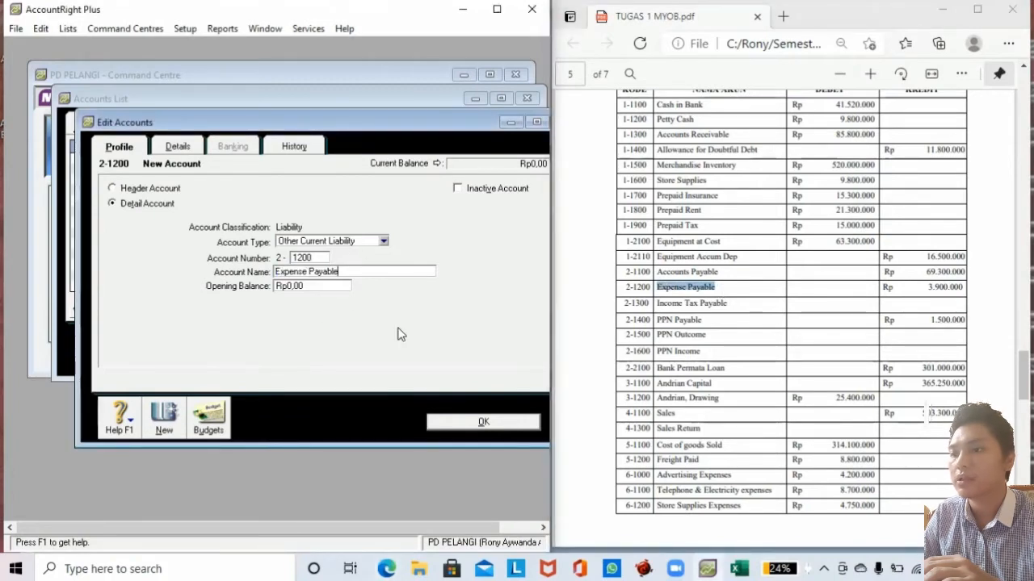
click(312, 286)
text(3900000)
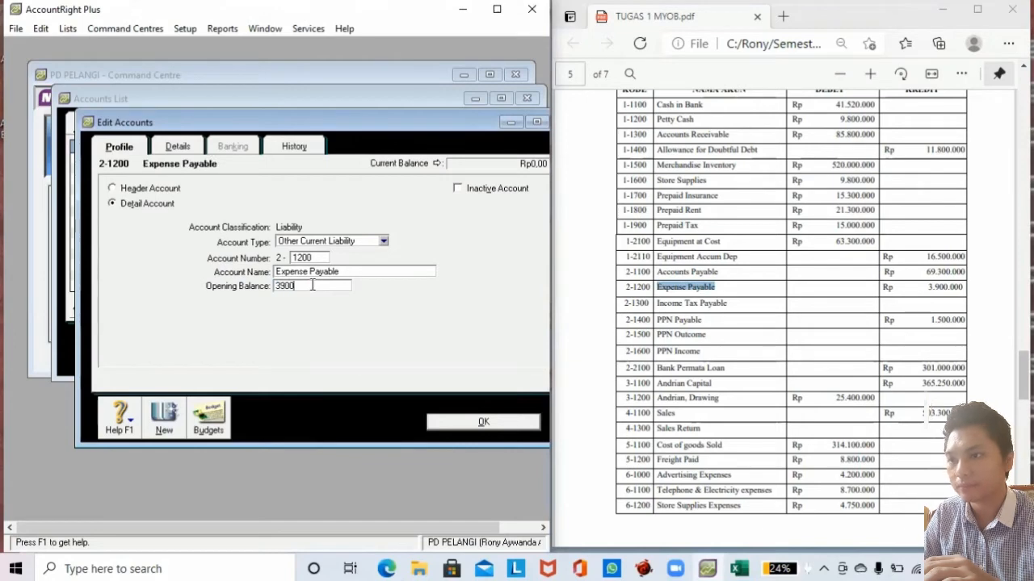
click(167, 420)
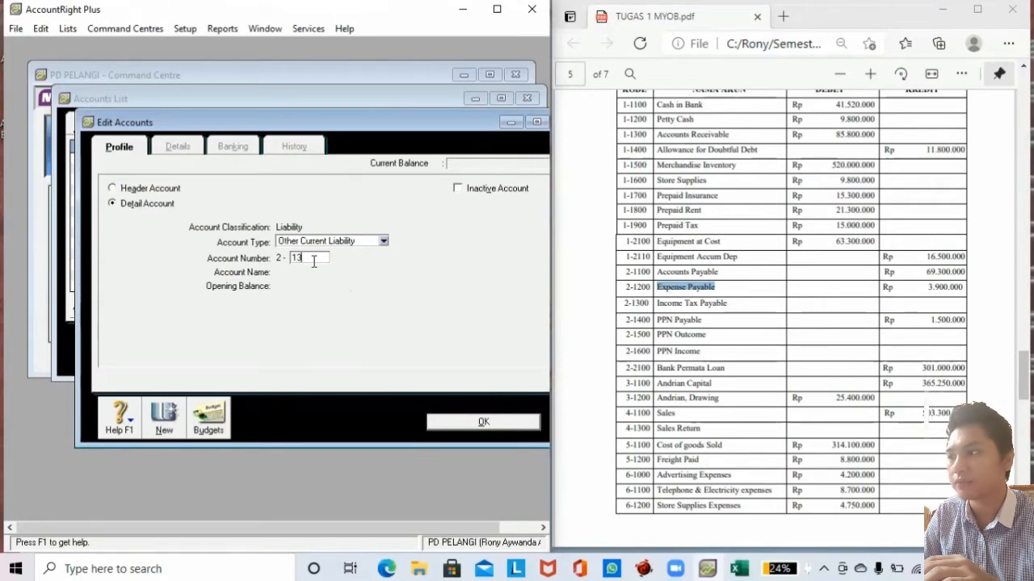
Add account 2-1300 Income Tax Payable with a 0 opening balance.
text(1300)
key(Tab)
drag(658, 303, 731, 303)
key(ctrl+c)
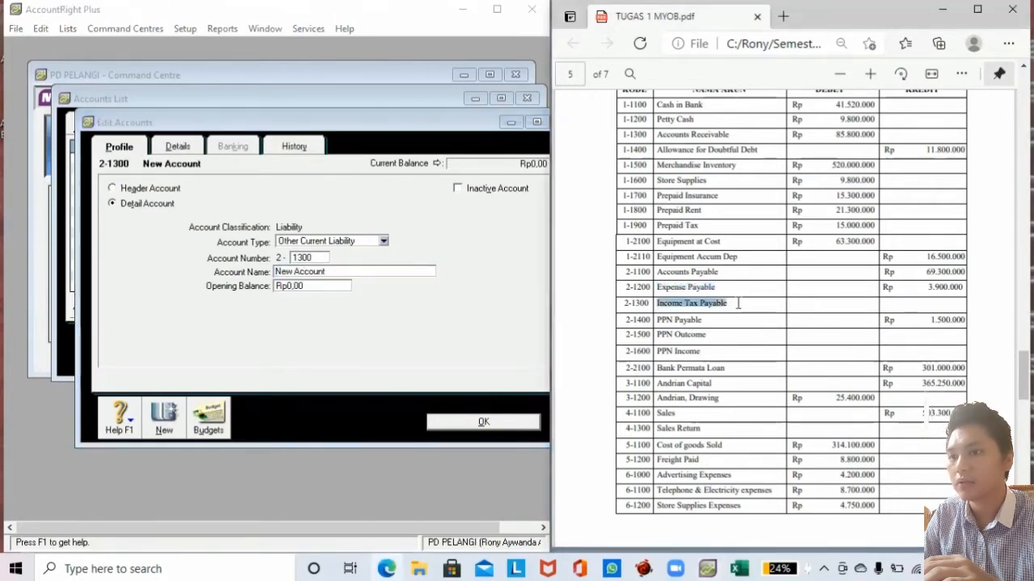
click(323, 273)
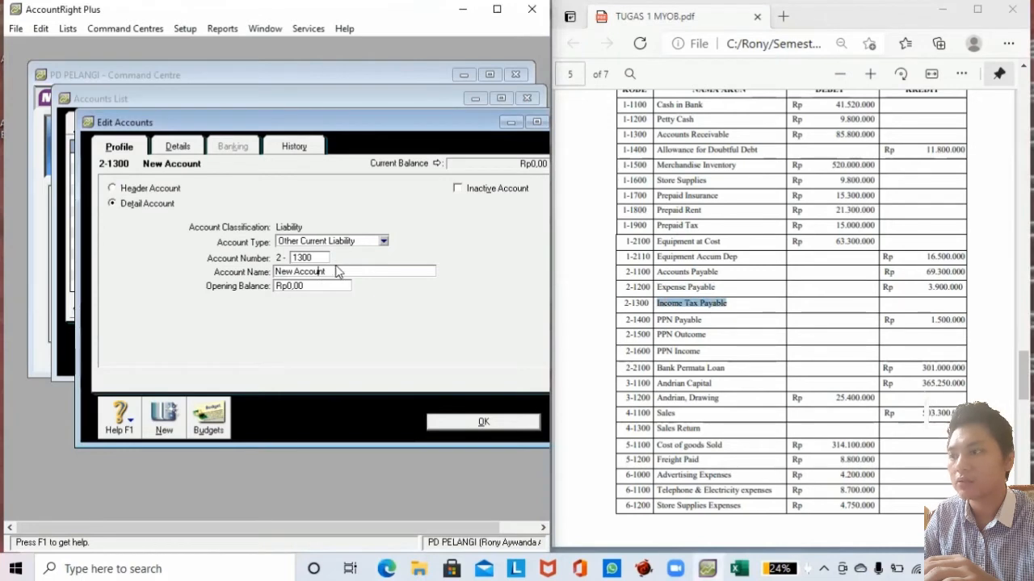
drag(335, 272, 245, 271)
key(ctrl+v)
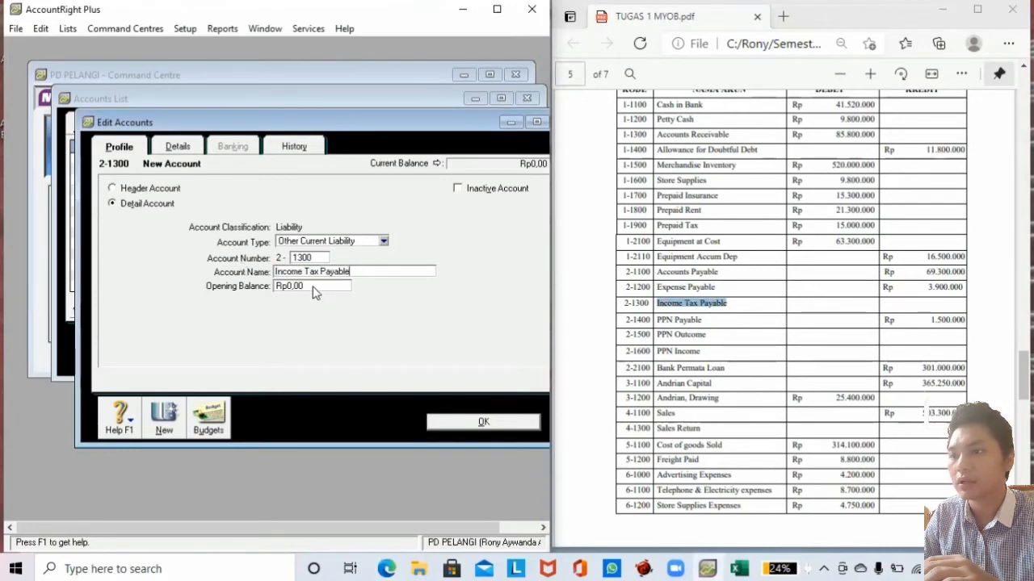
click(312, 288)
text(0)
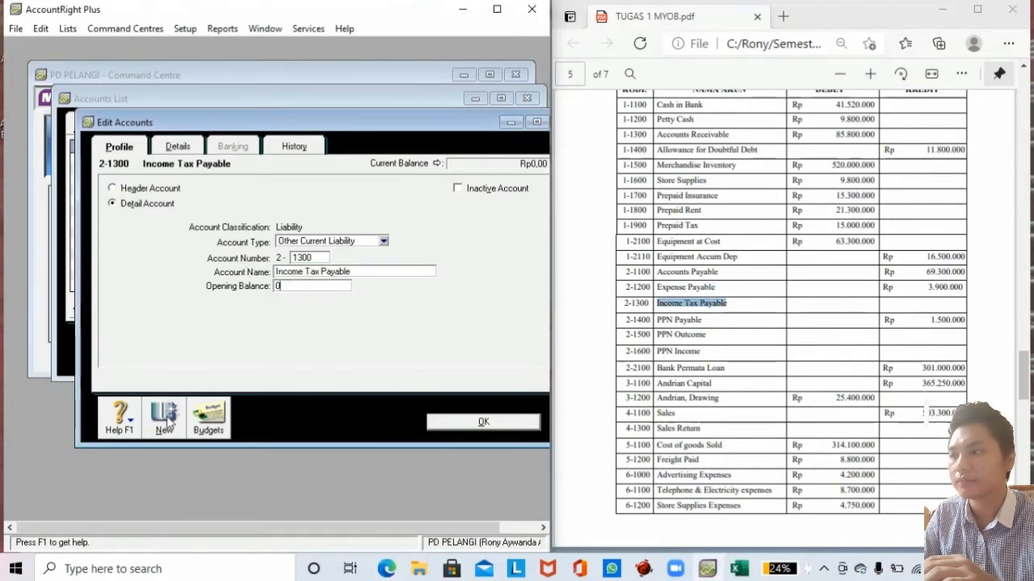
click(164, 421)
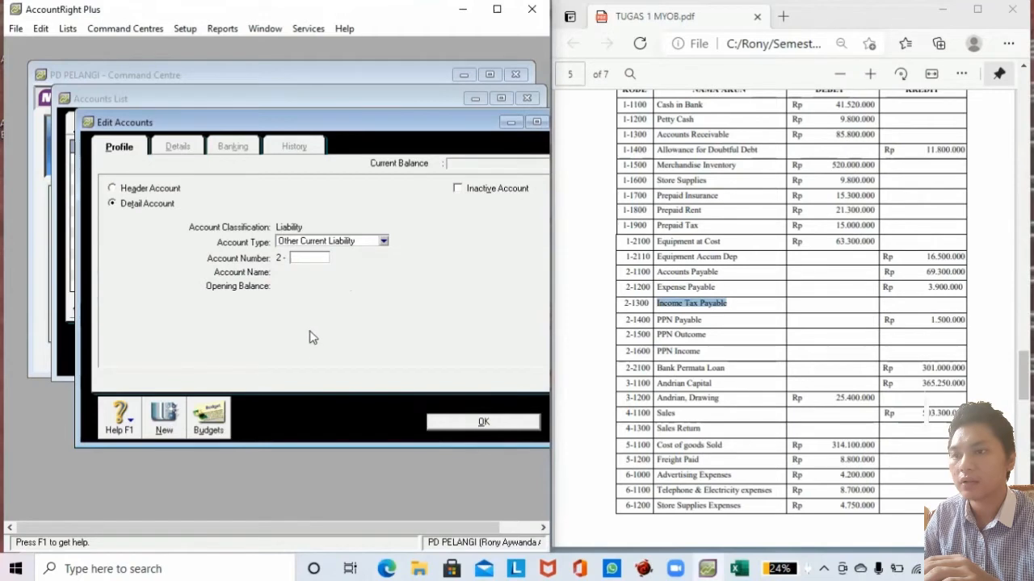
Add account 2-1400 PN Payable with a 1,500,000 opening balance.
click(683, 320)
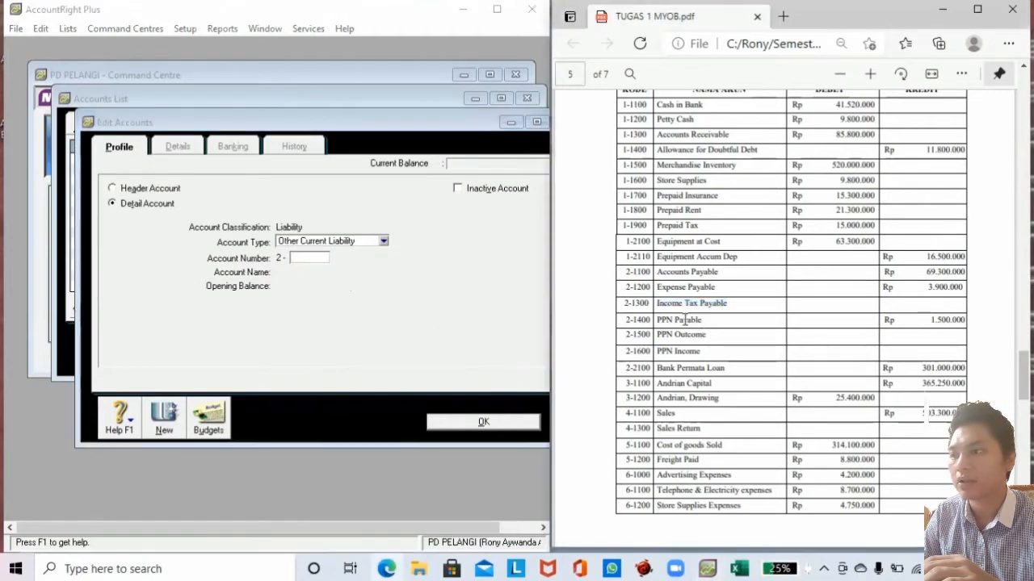
drag(702, 320, 656, 320)
key(ctrl+c)
click(317, 257)
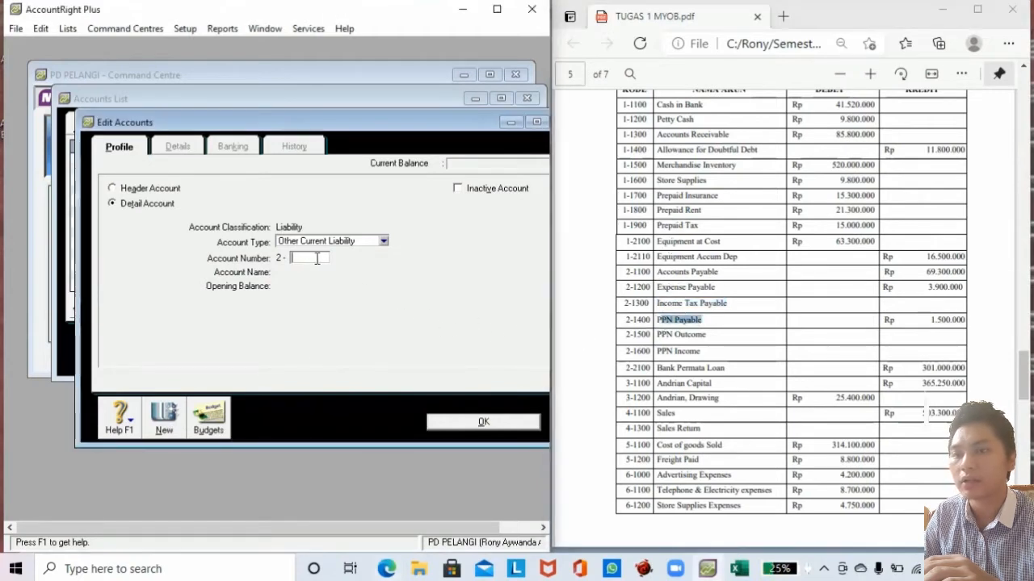
text(1400)
key(Tab)
key(ctrl+v)
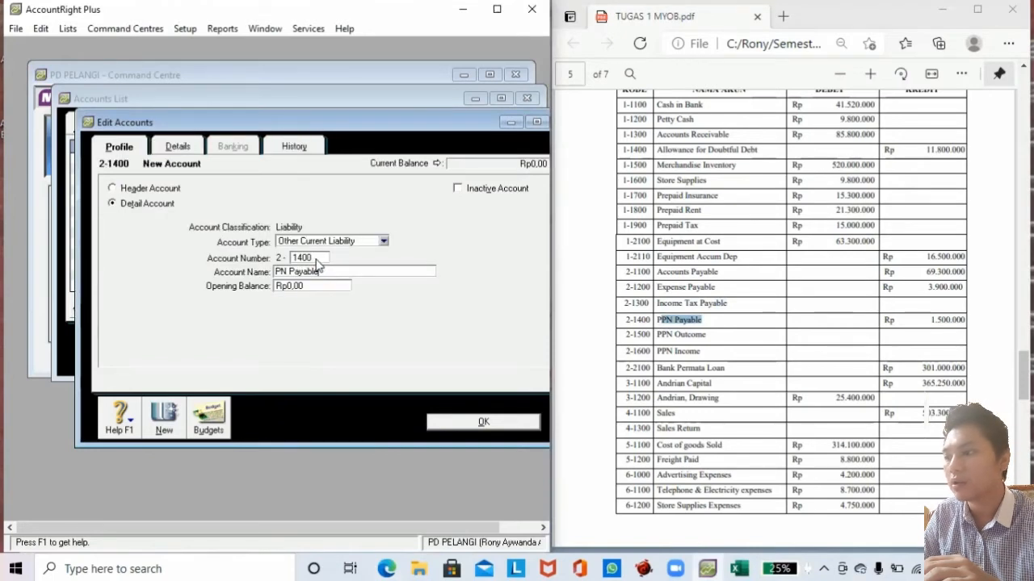
click(307, 284)
text(15)
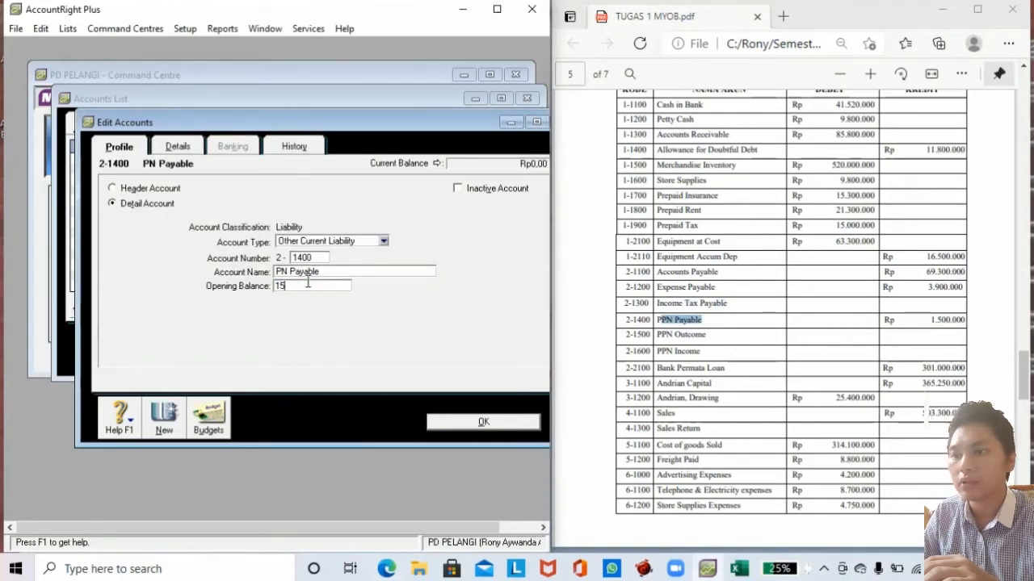
text(00000)
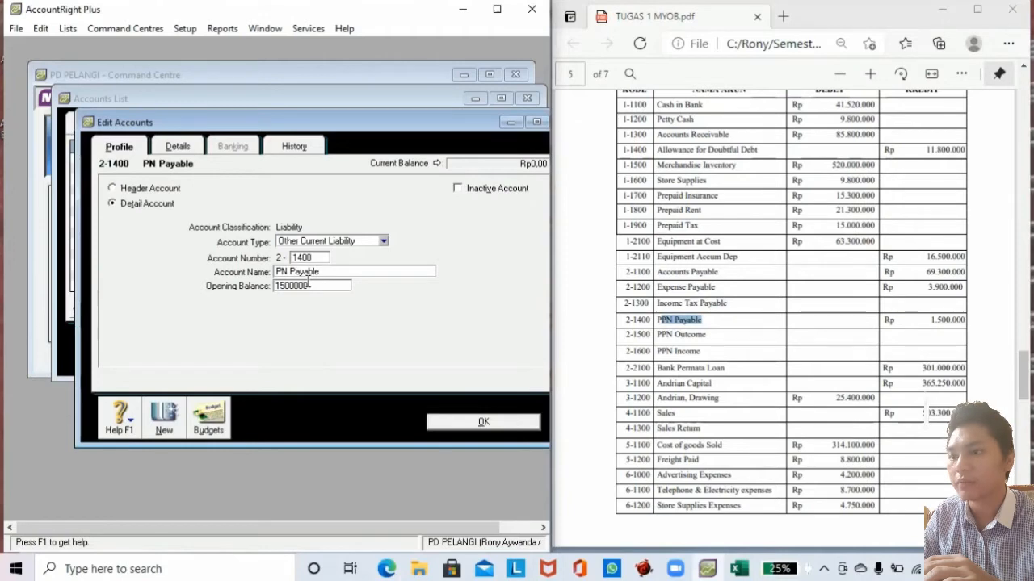
click(165, 418)
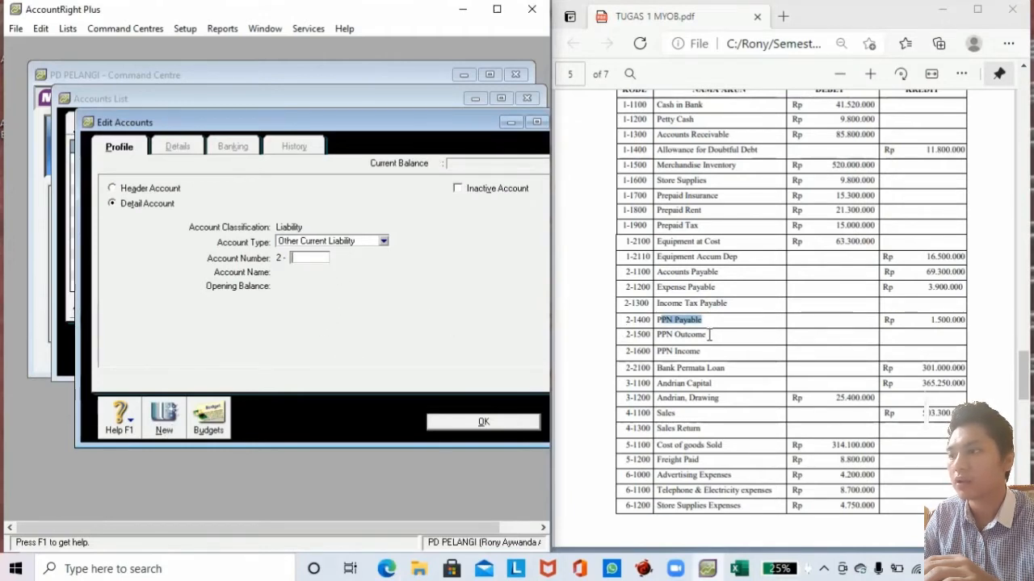
Add account 2-1500 PPN Outcome, named from the brief.
drag(708, 334, 654, 334)
key(ctrl+c)
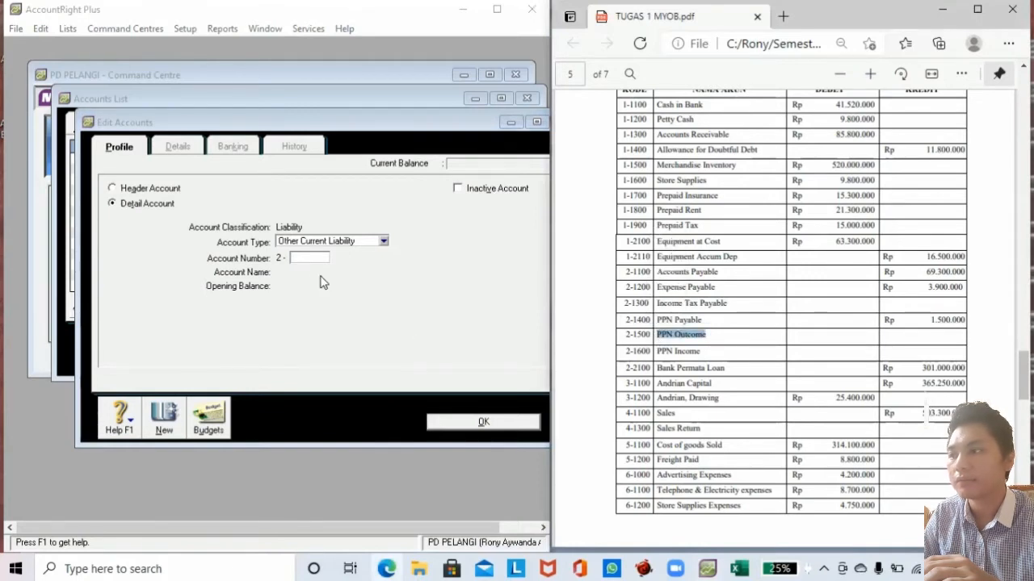
click(309, 258)
text(15)
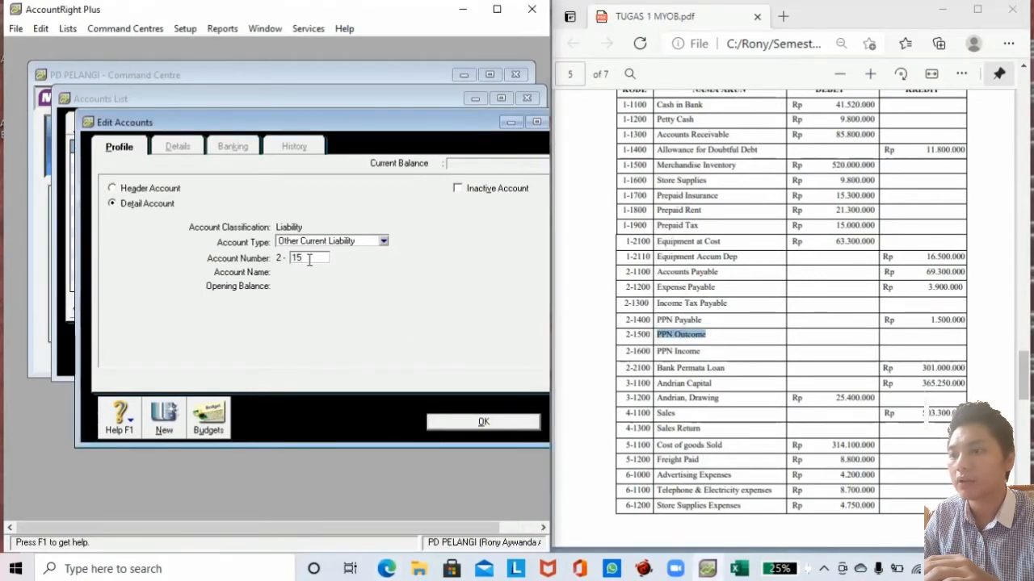
text(00)
key(Tab)
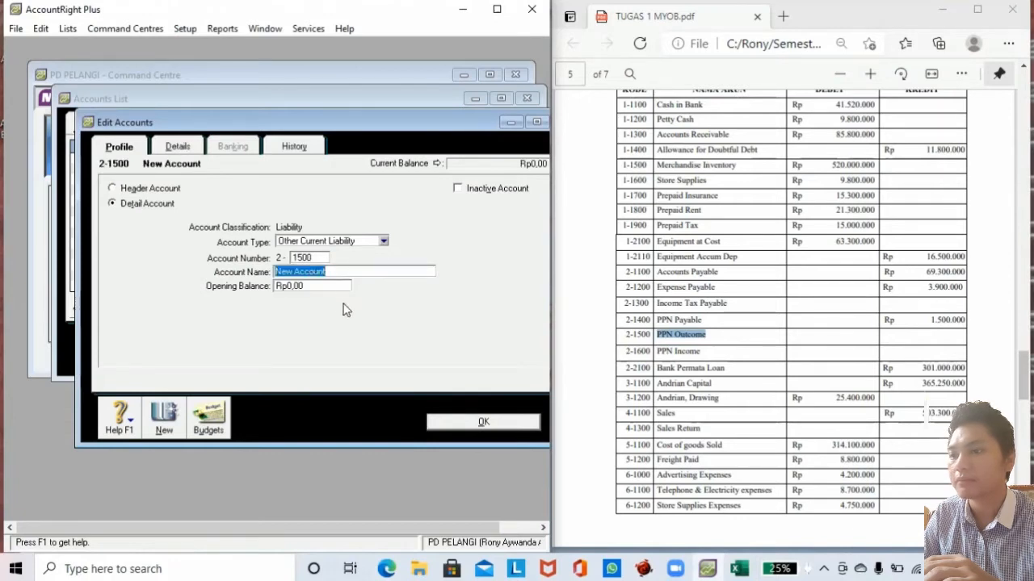
key(ctrl+v)
click(311, 285)
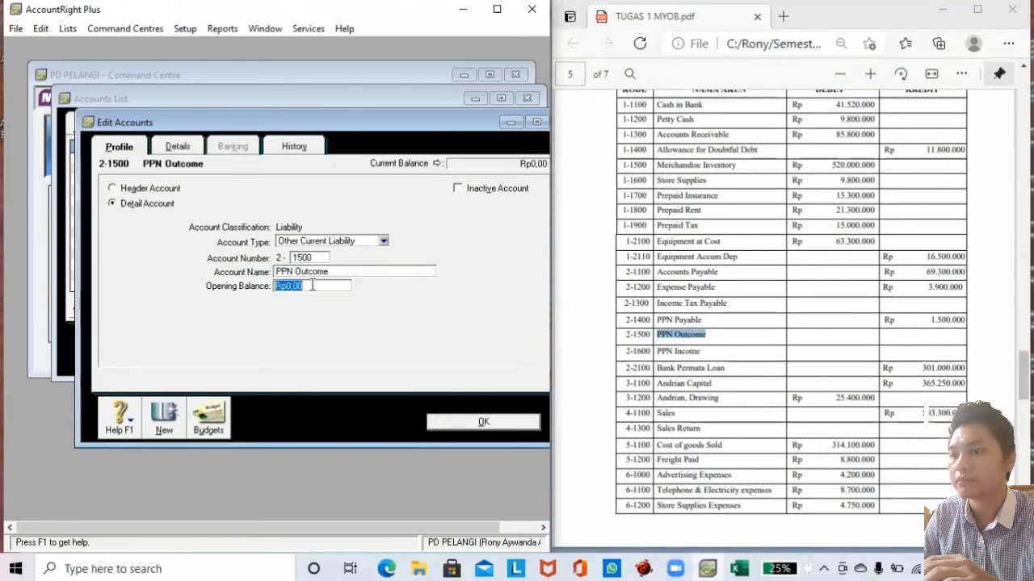
click(163, 415)
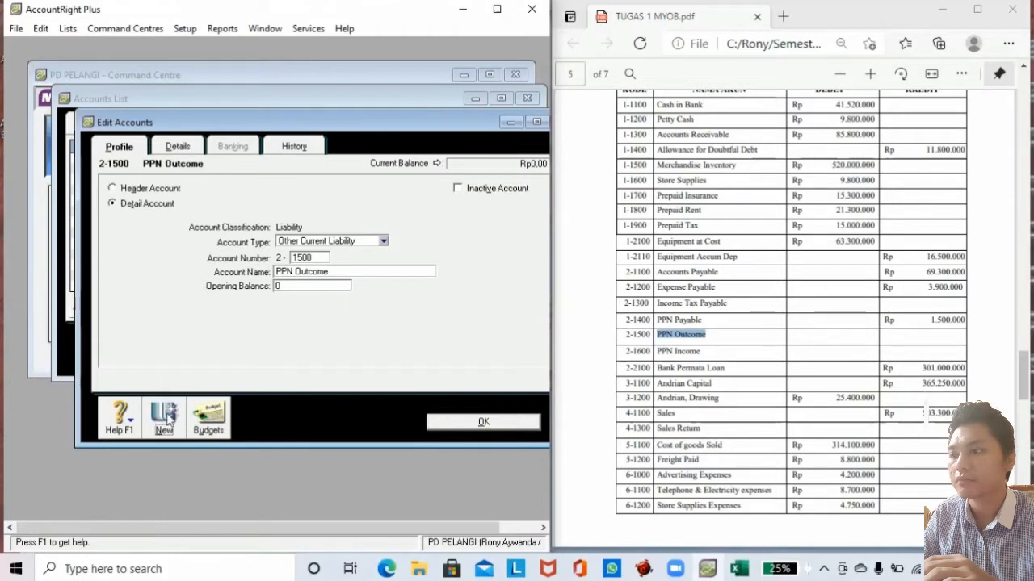
Add account 2-1600 PPN Income with a 0 opening balance and save.
drag(699, 351, 657, 357)
key(ctrl+c)
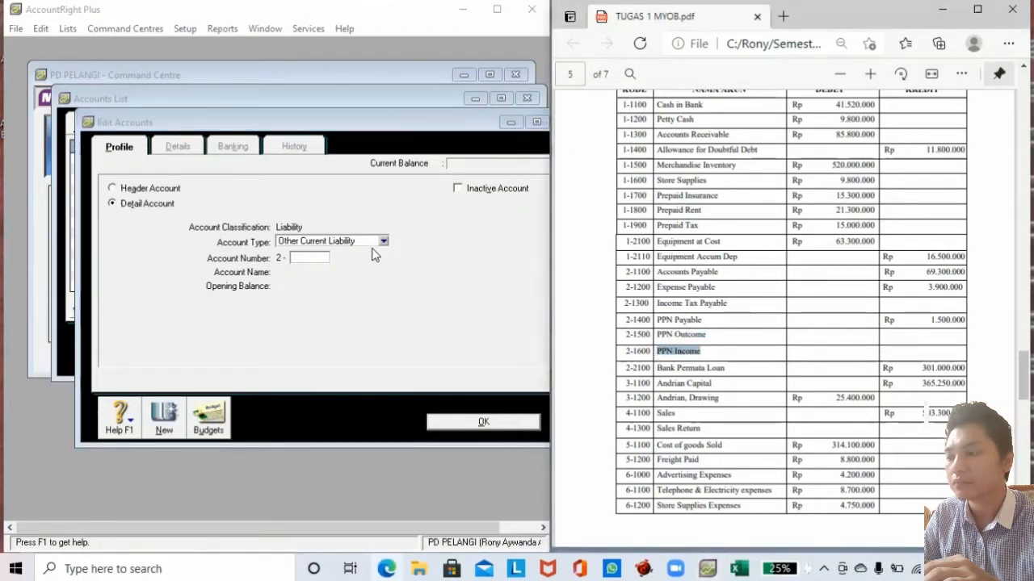
click(304, 258)
text(1600)
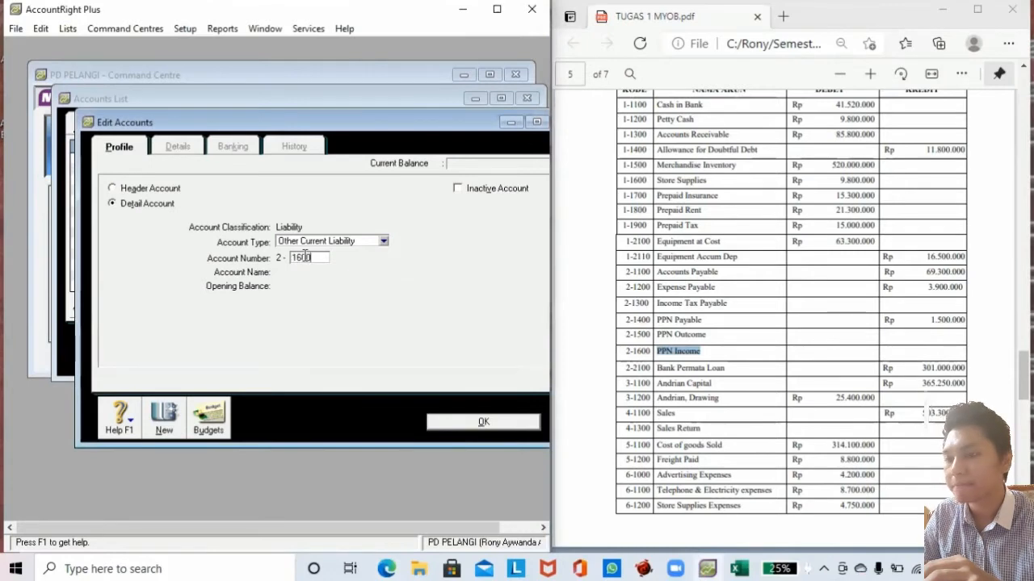
key(Tab)
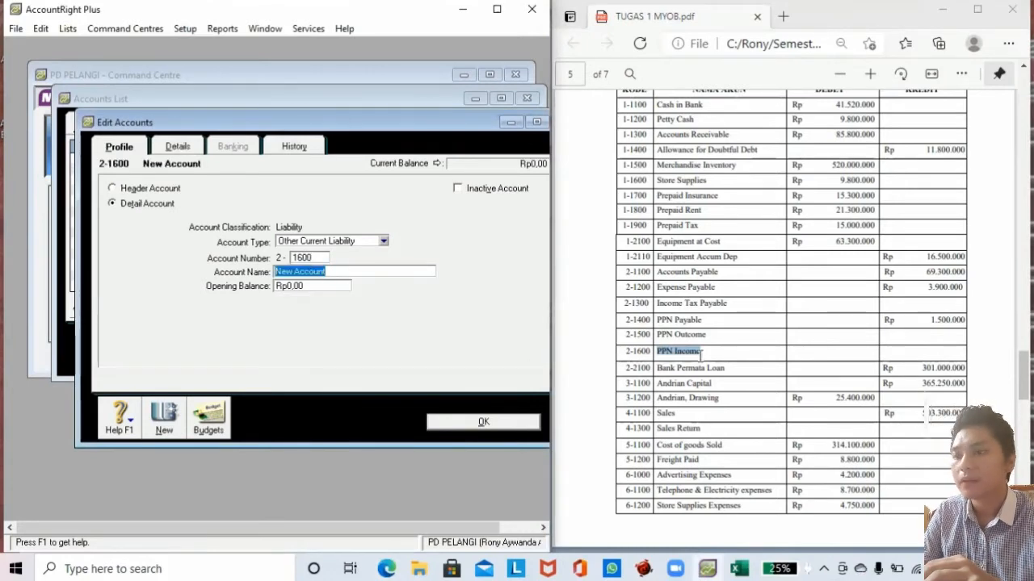
drag(700, 352, 658, 350)
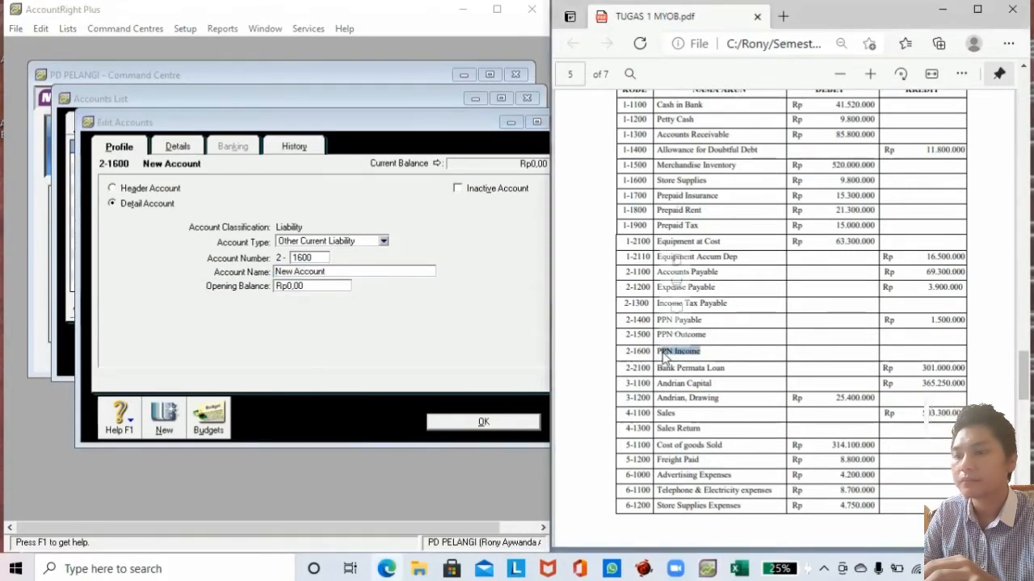
click(704, 352)
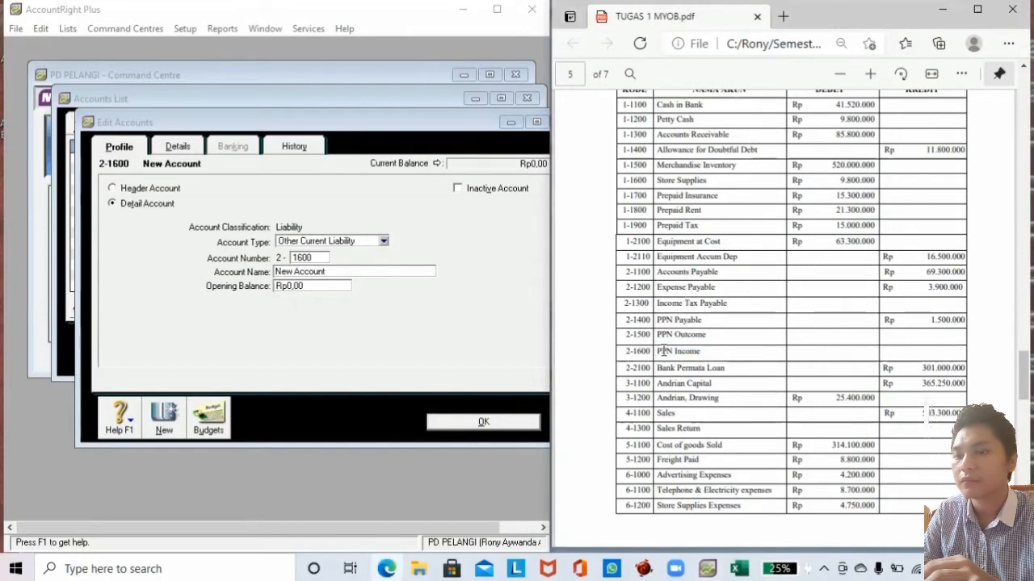
drag(663, 351, 700, 353)
key(ctrl+c)
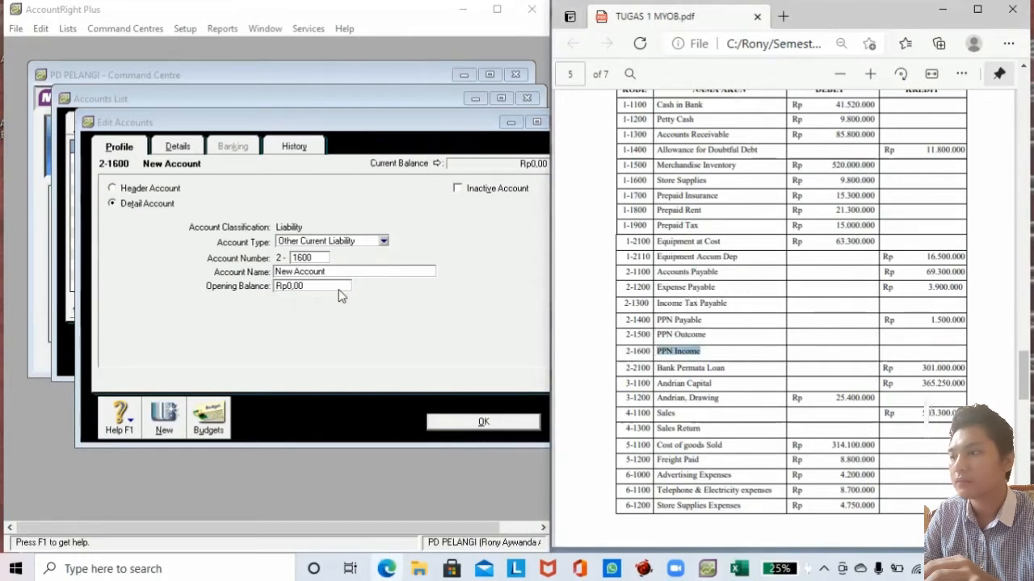
click(331, 272)
key(ctrl+v)
click(323, 288)
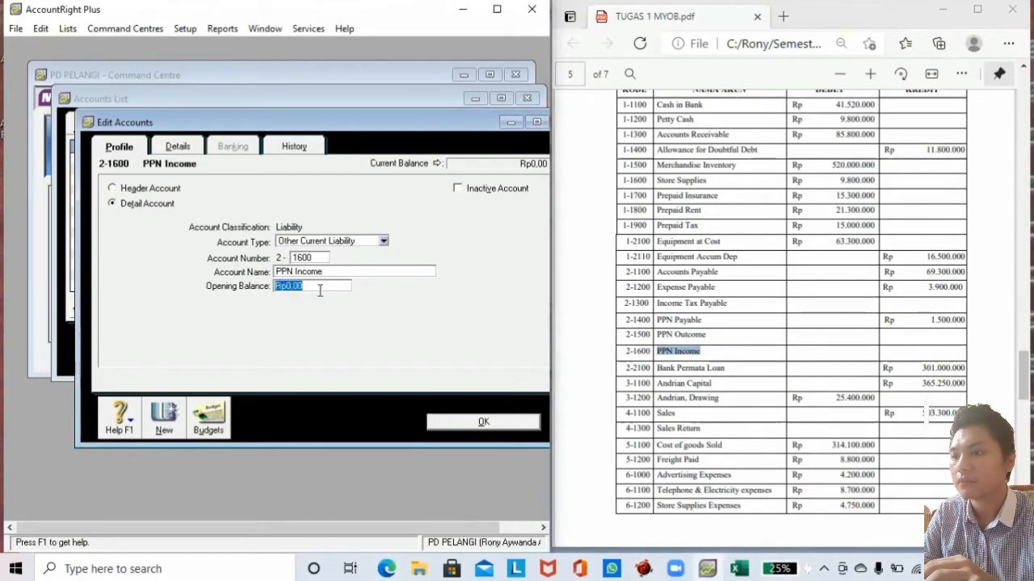
text(0)
click(456, 419)
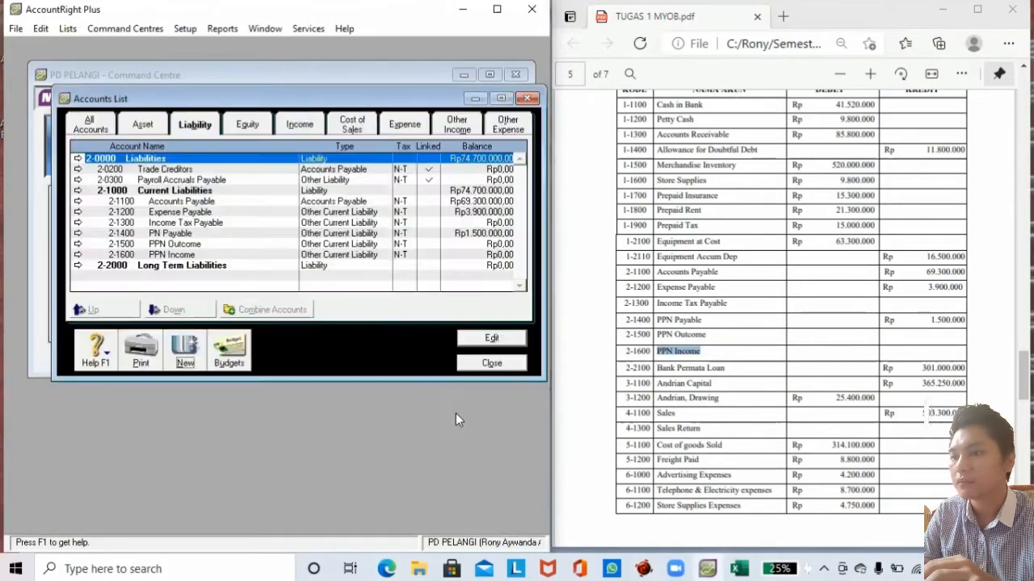
Rename account 2-1400 from PN Payable to PPN Payable.
click(179, 233)
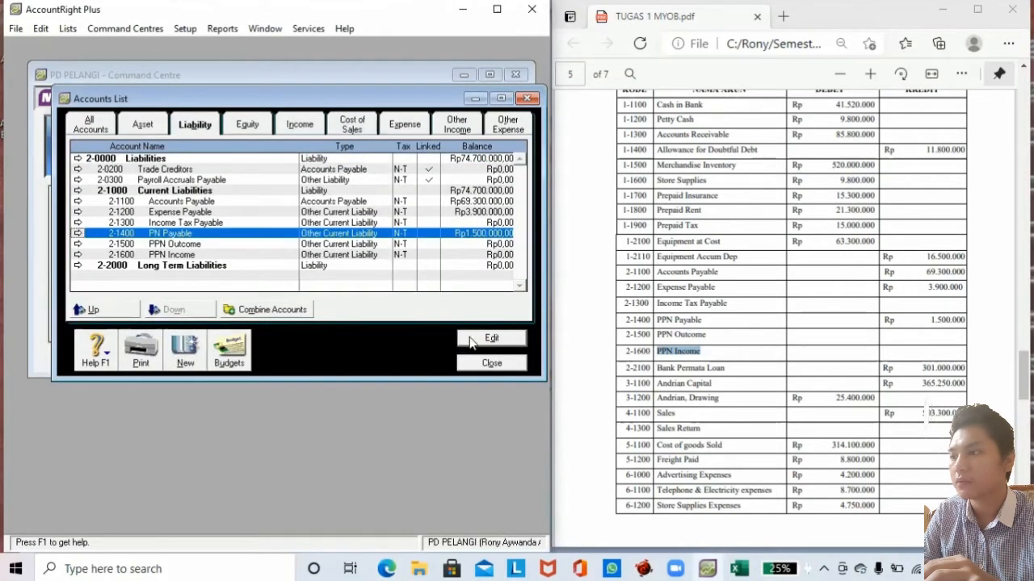
click(473, 339)
click(292, 274)
click(282, 271)
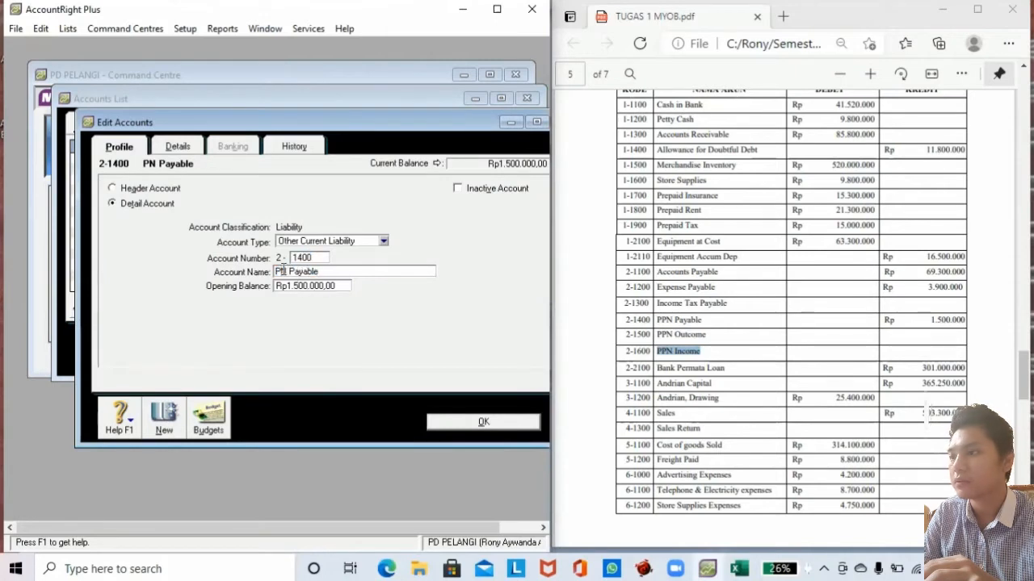
text(P)
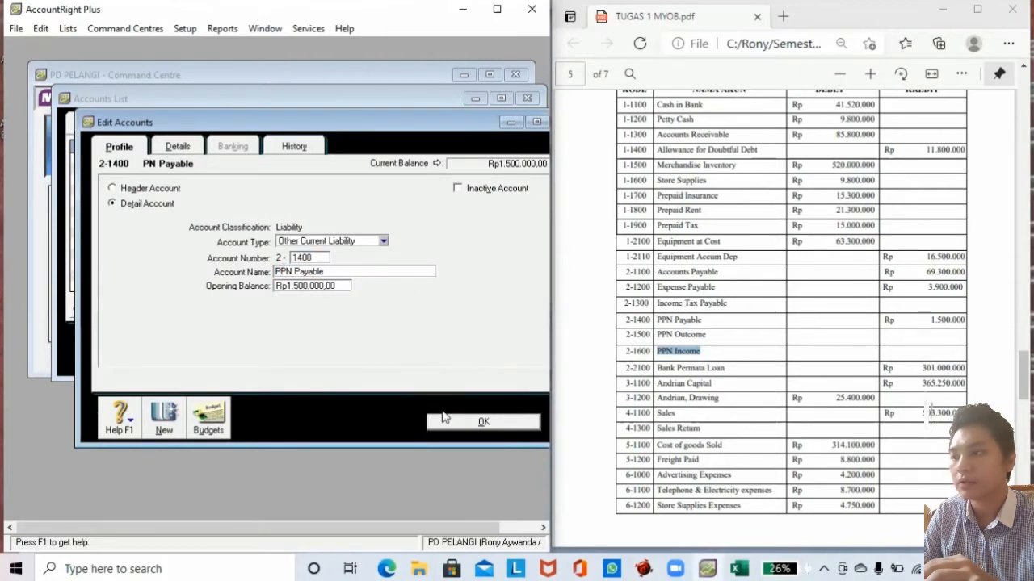
click(447, 420)
Create Long Term Liability account 2-2100 Bank Permata Loan with a 301,000,000 opening balance.
click(216, 266)
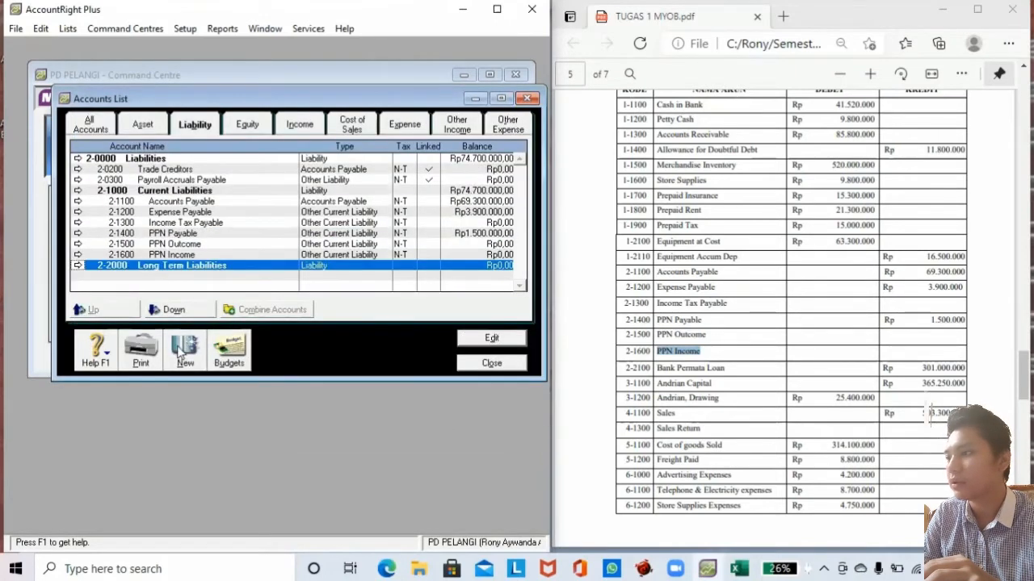
click(184, 351)
click(327, 244)
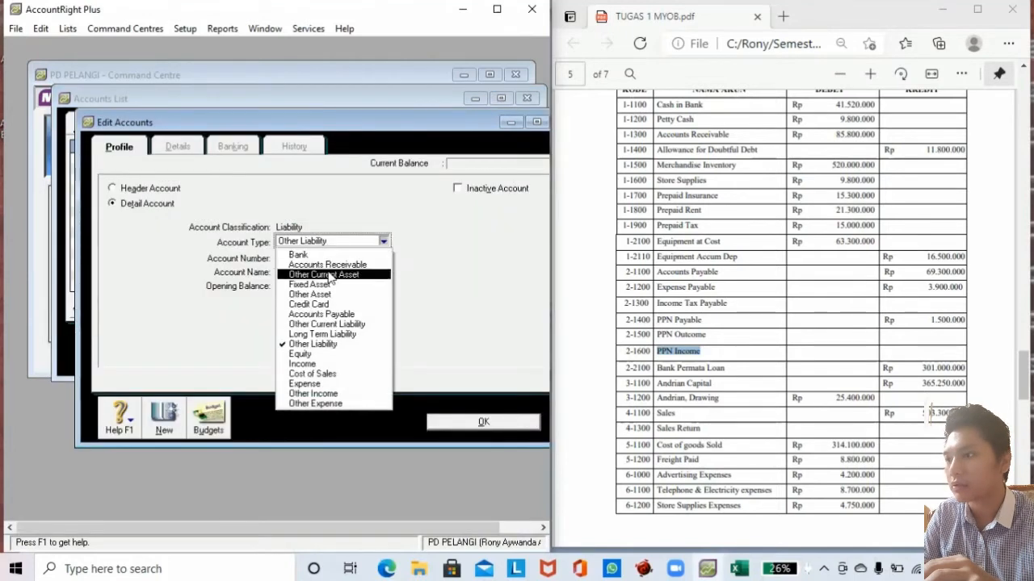
click(331, 334)
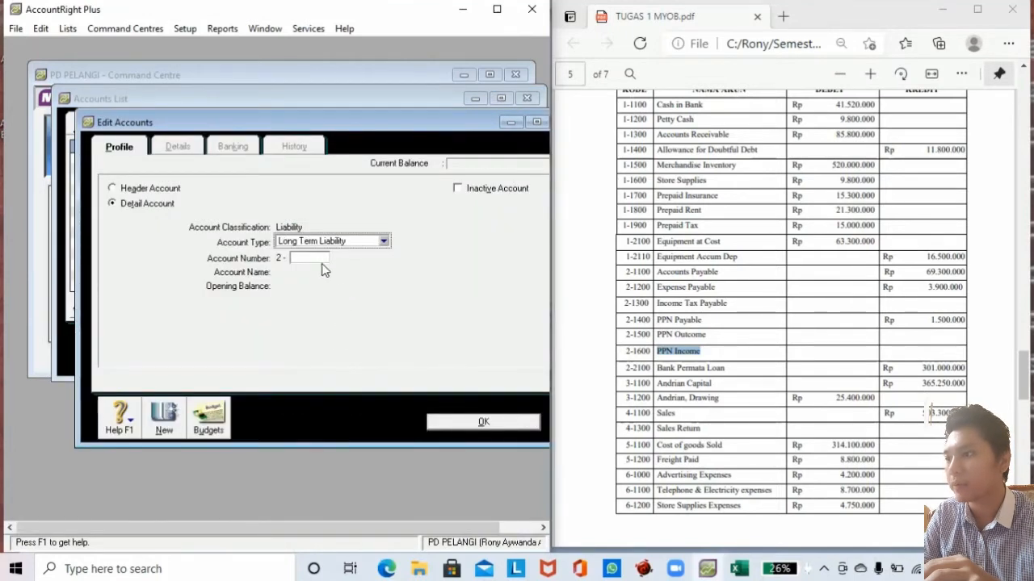
click(314, 259)
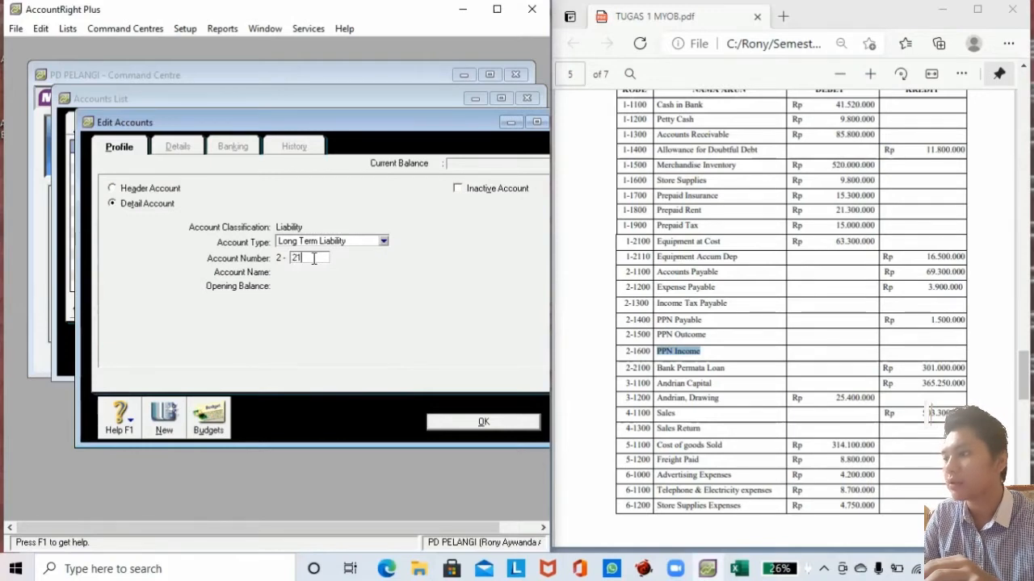
key(Tab)
drag(655, 369, 725, 369)
key(ctrl+c)
click(350, 282)
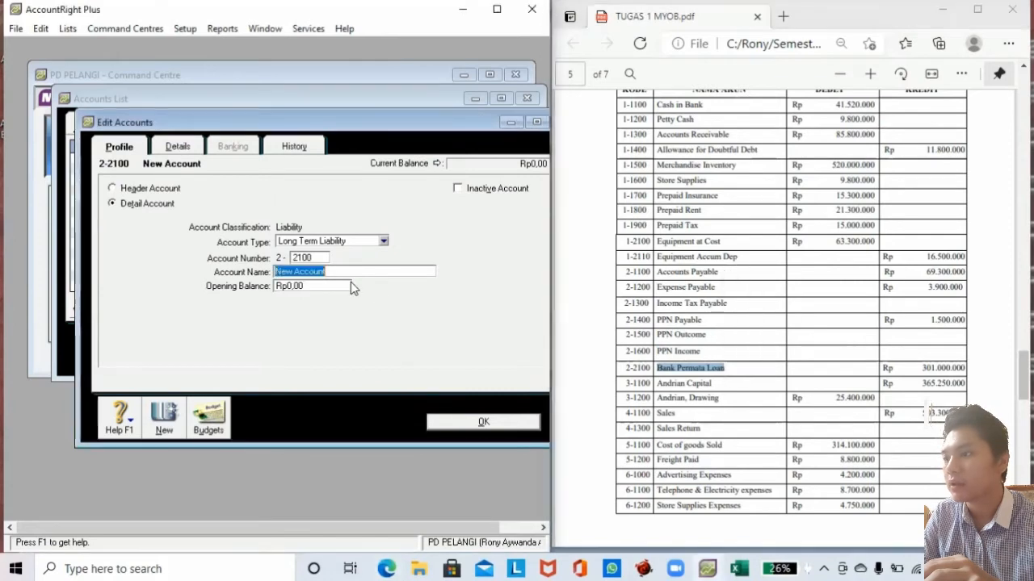
key(ctrl+v)
click(319, 284)
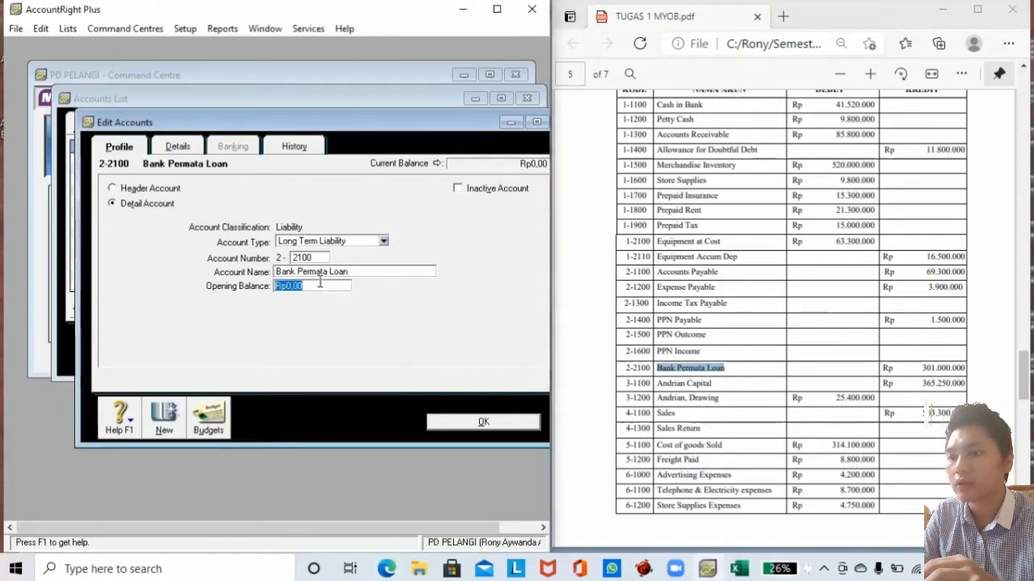
text(301000)
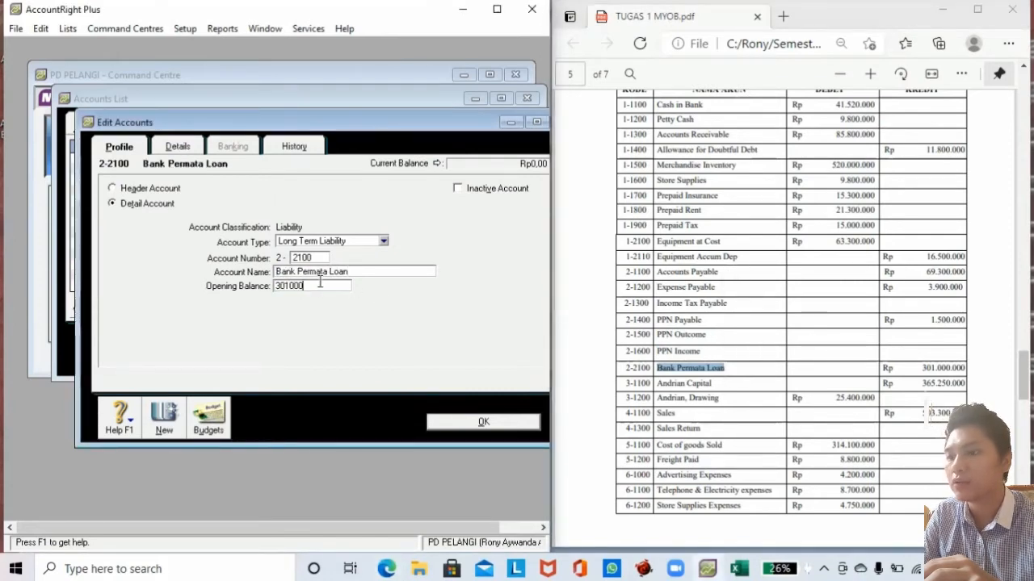
text(000)
click(460, 423)
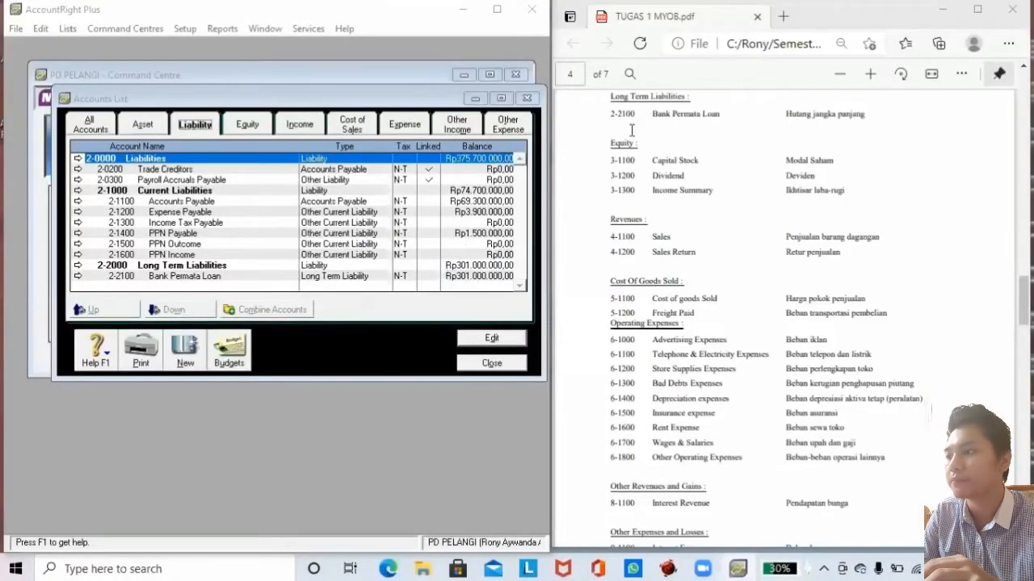
Create equity account 3-1100 for owner's capital with a Rp365,250,000 opening balance.
click(258, 128)
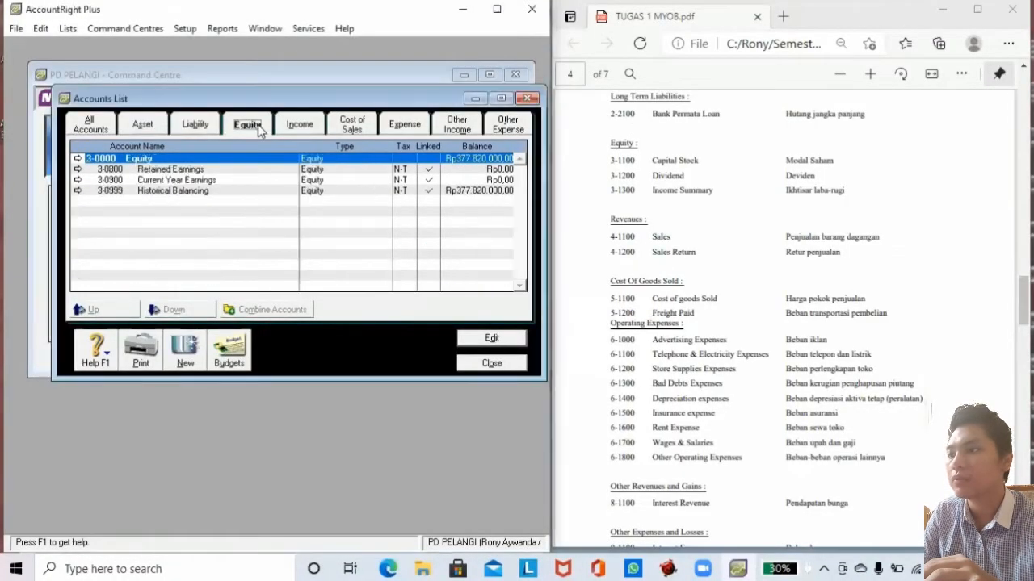
click(200, 349)
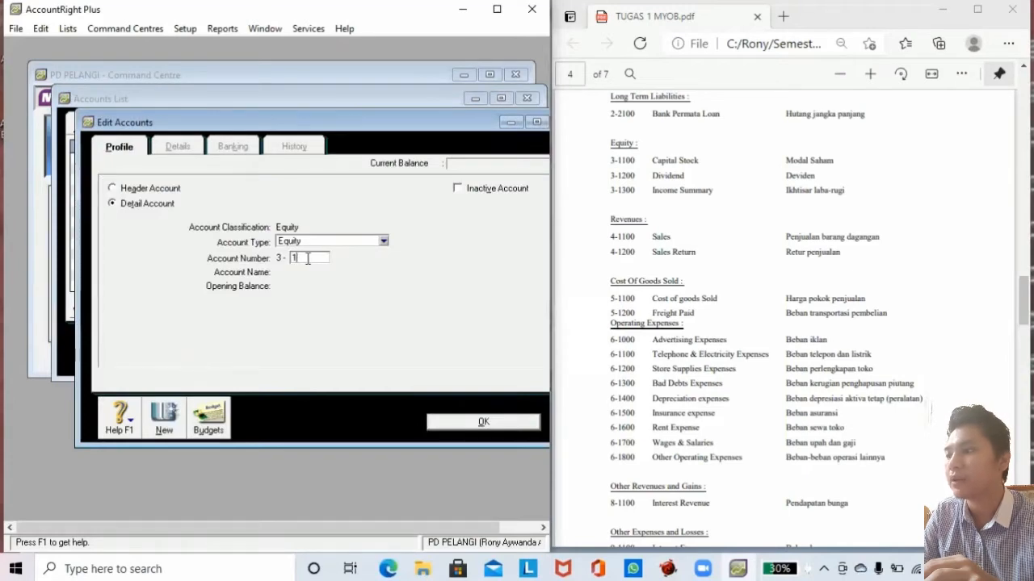
key(Tab)
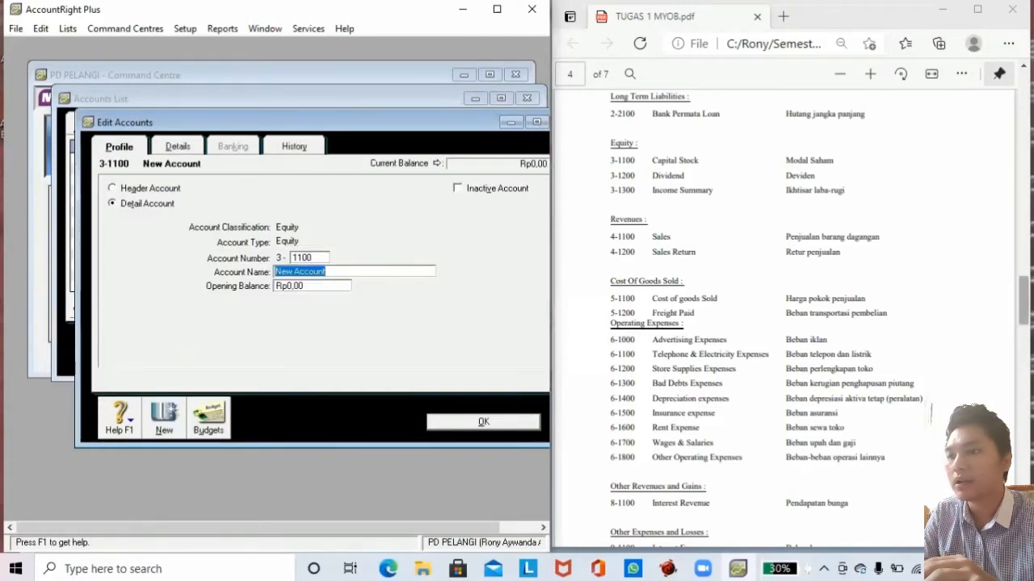
drag(1023, 302, 1023, 391)
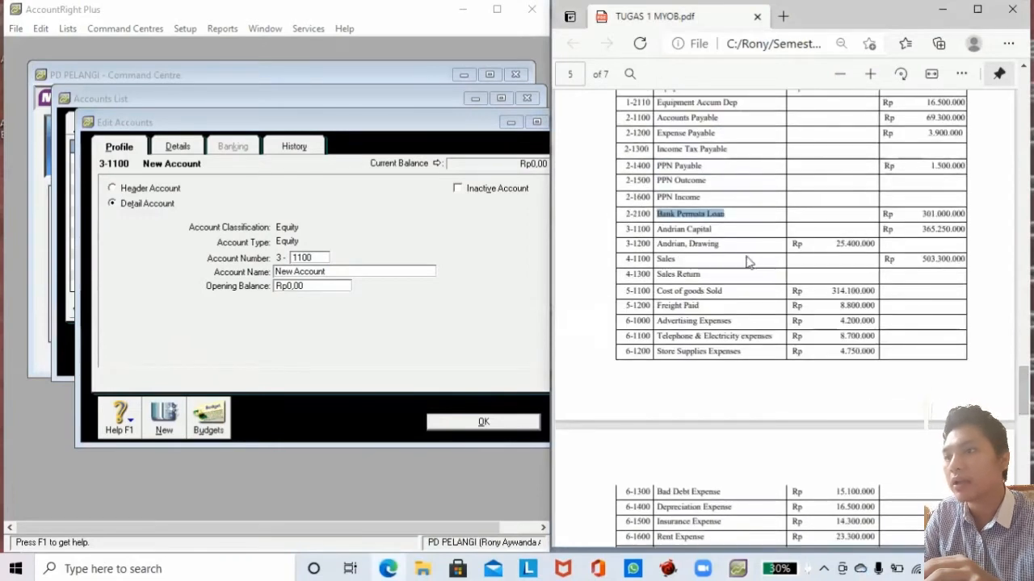
drag(658, 228, 714, 230)
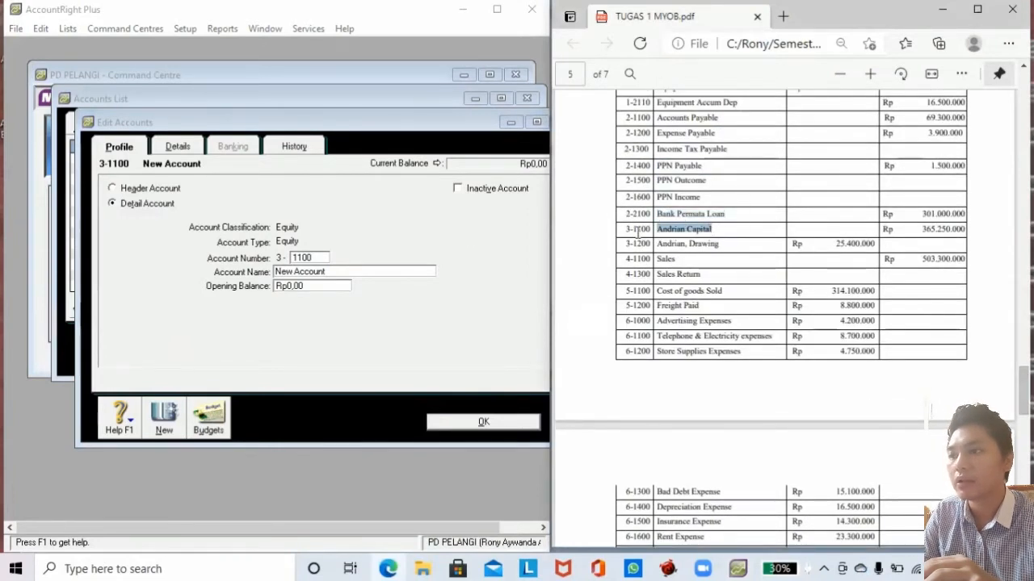
click(321, 272)
key(ctrl+v)
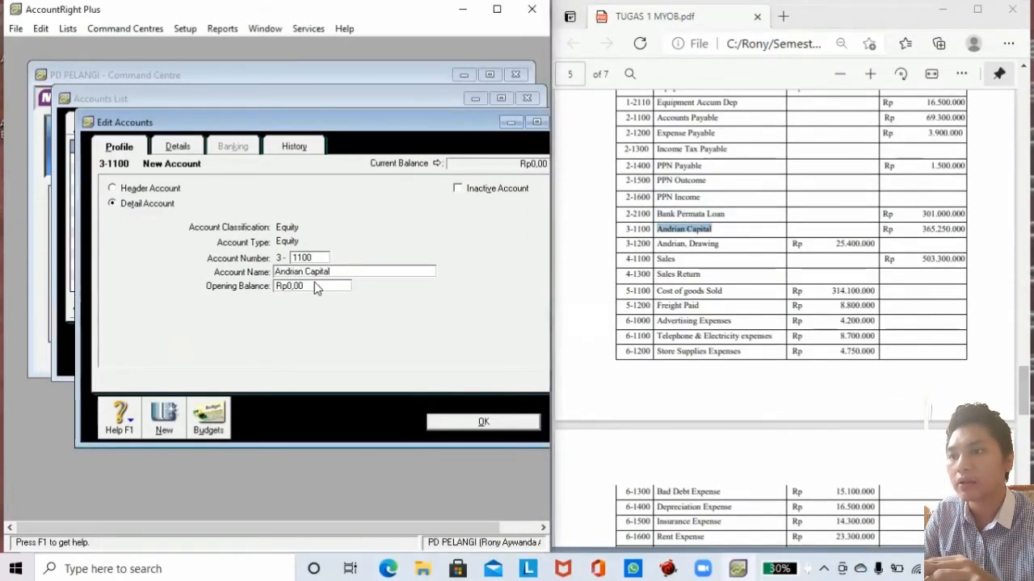
click(314, 289)
click(938, 224)
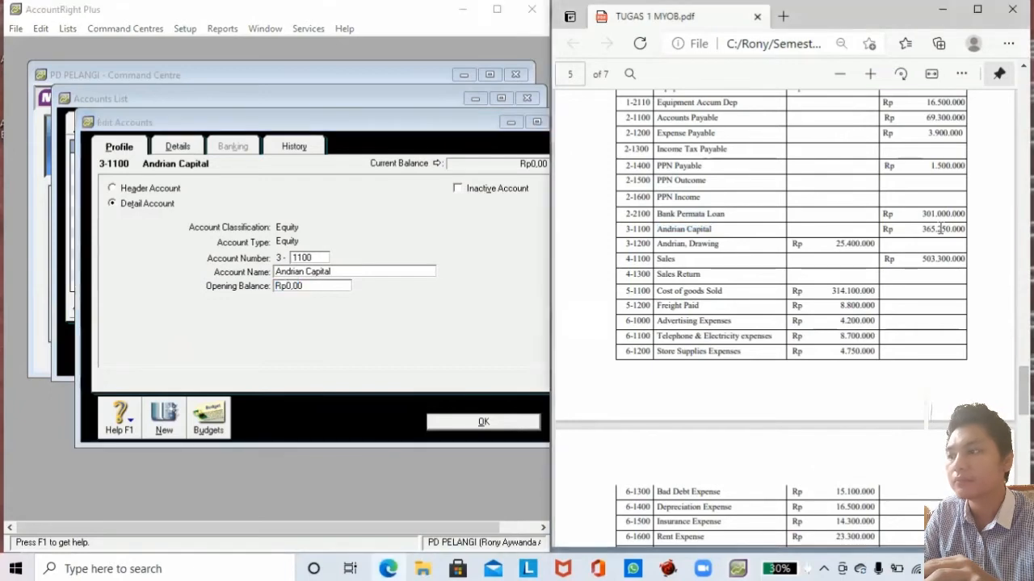
click(355, 292)
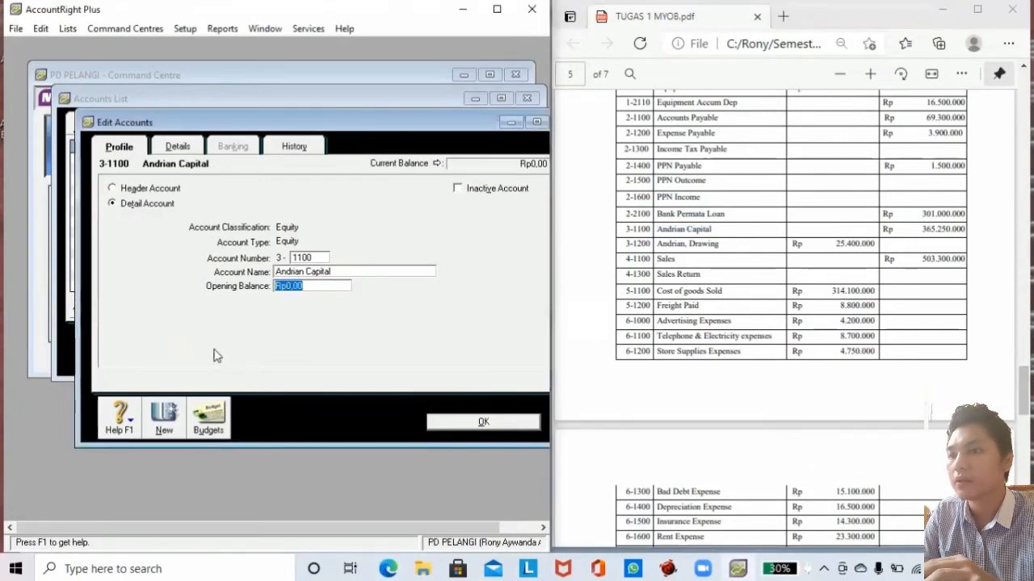
text(3)
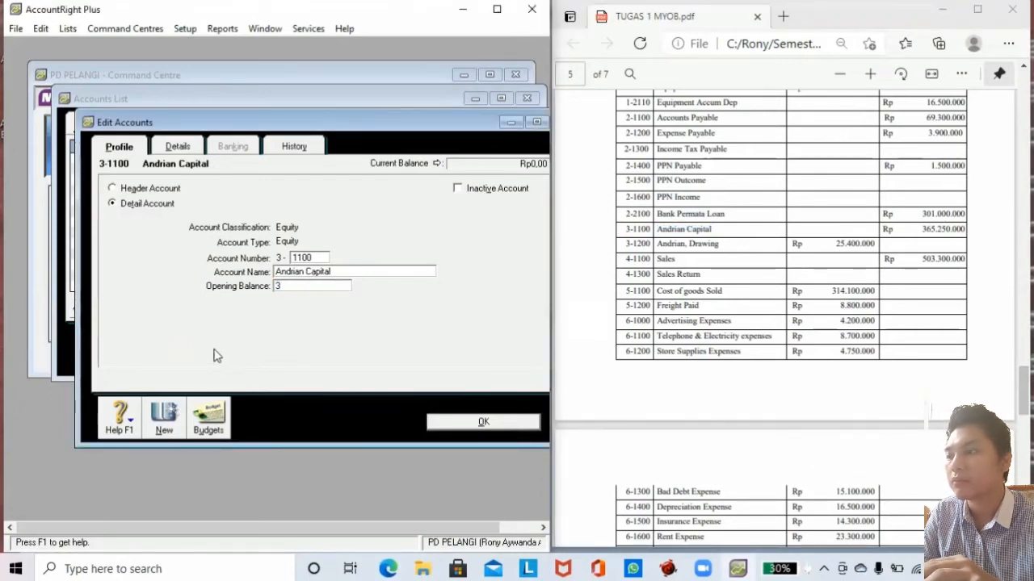
text(65250000)
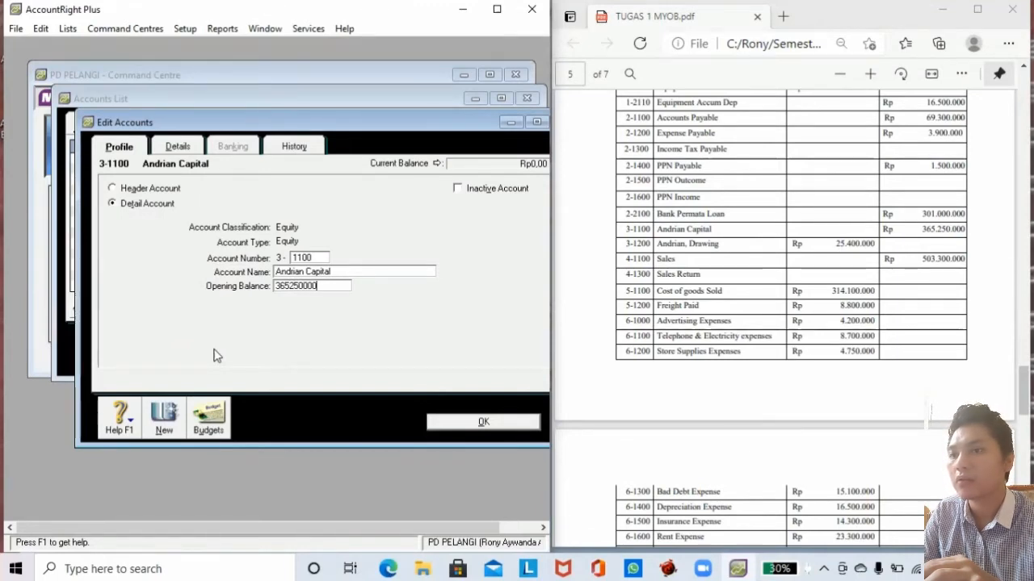
key(Tab)
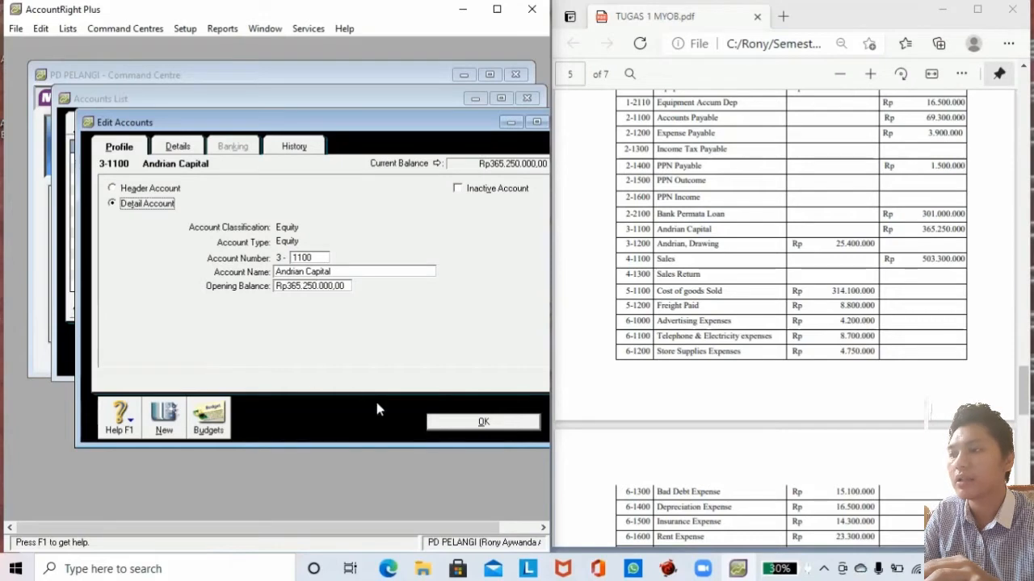
click(166, 428)
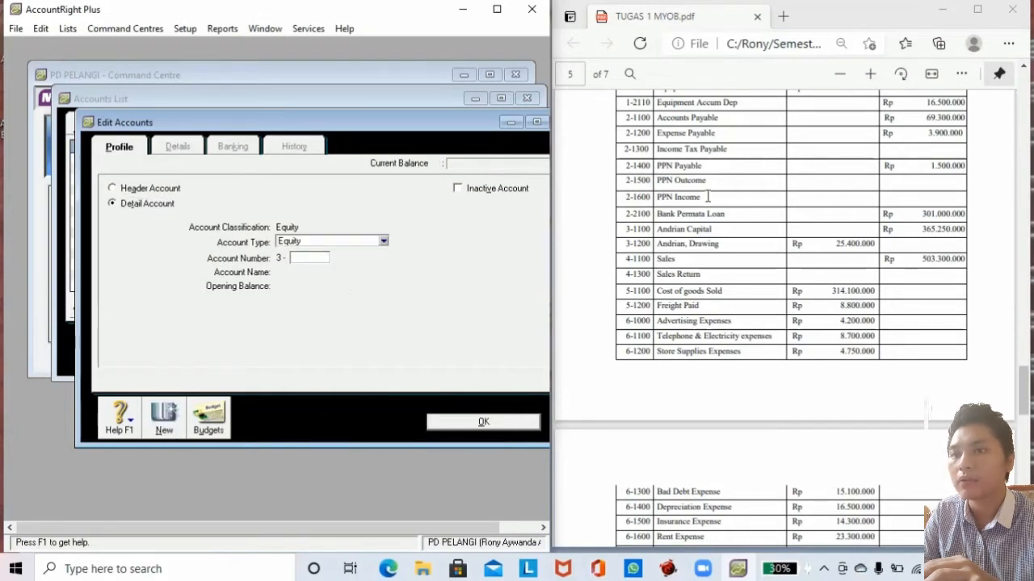
Create equity account 3-1200 for owner's drawing with a -Rp25,400,000 opening balance.
drag(660, 244, 718, 244)
click(309, 257)
text(1200)
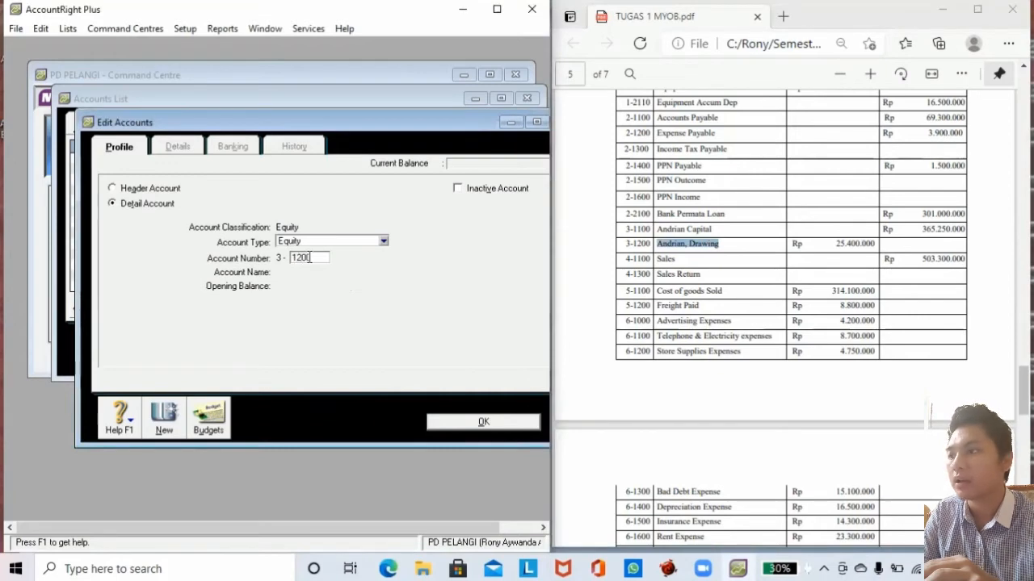
key(Tab)
key(ctrl+v)
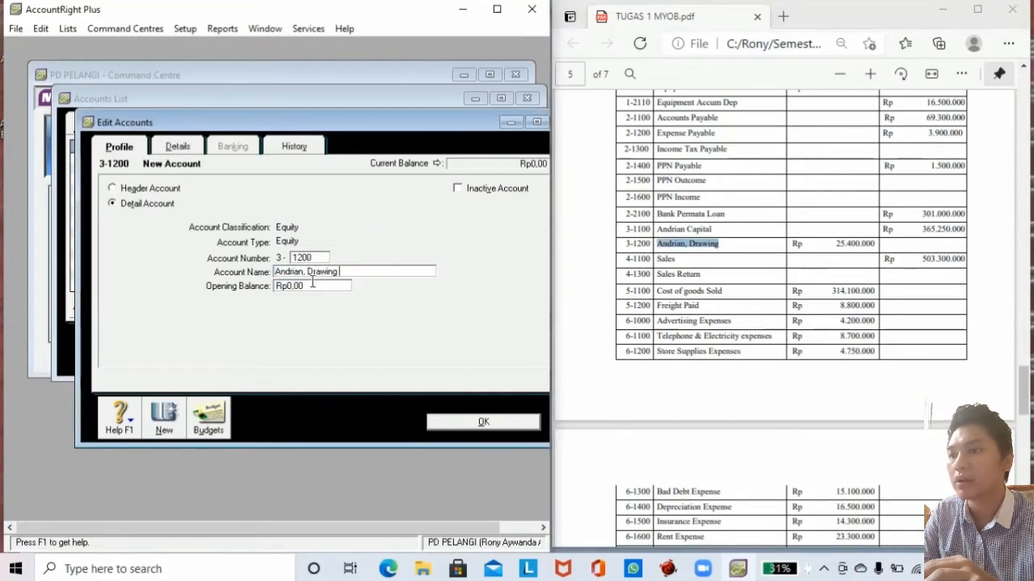
click(312, 284)
text(-25)
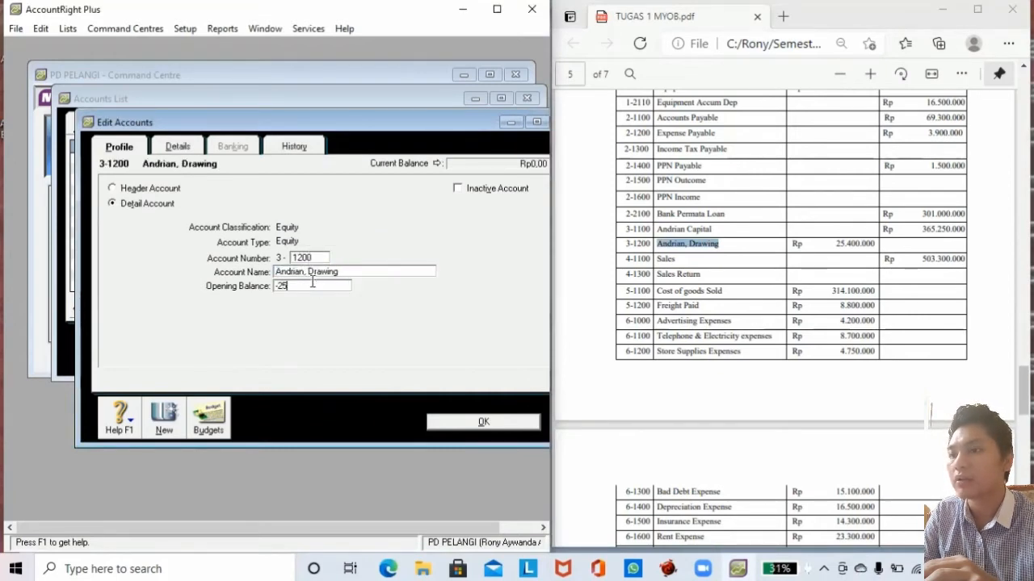
text(400000)
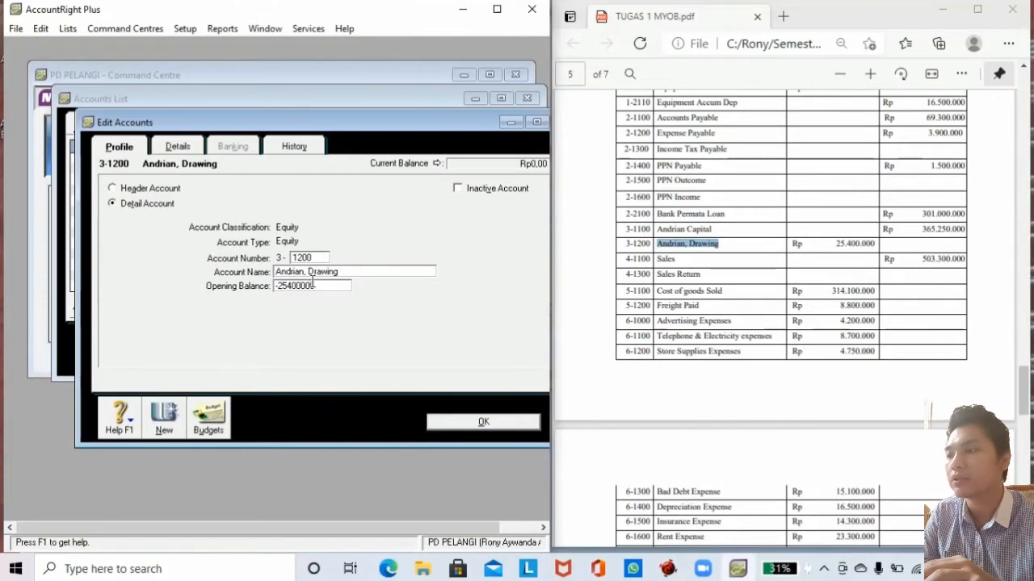
key(Tab)
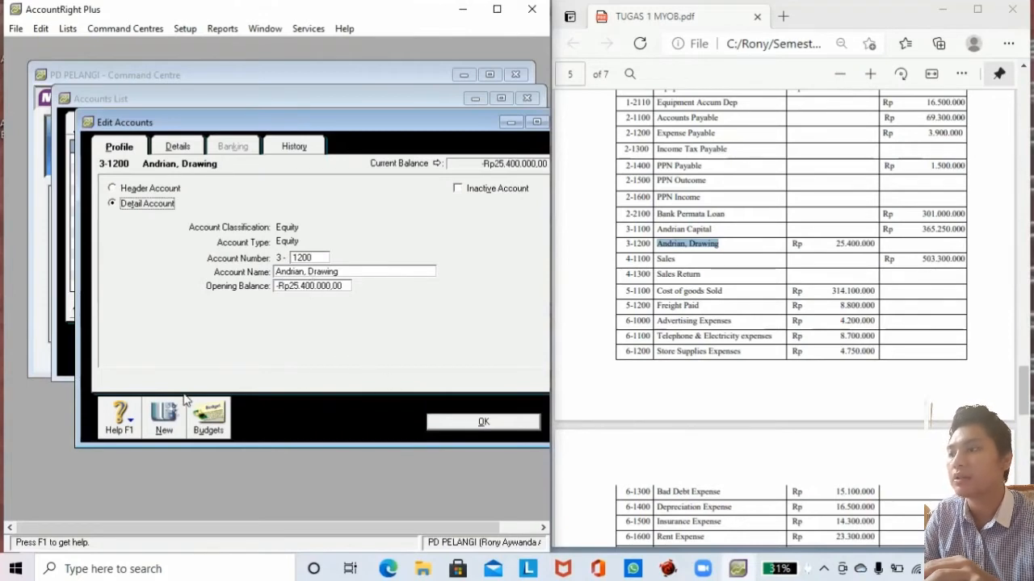
click(165, 430)
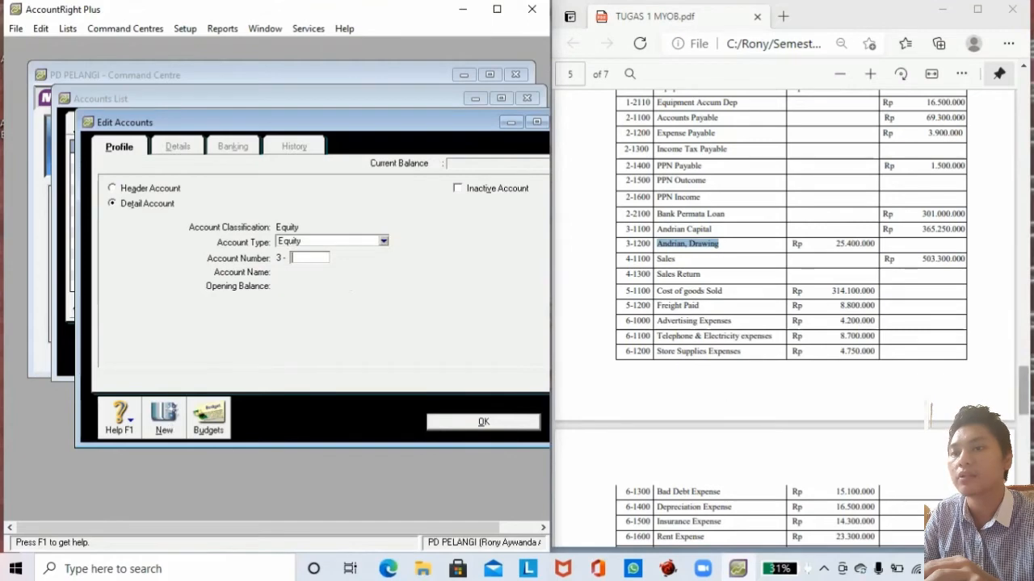
Create equity account 3-1300 Income Summary, named from the brief, and save.
click(1023, 401)
drag(1023, 402, 1023, 309)
click(312, 257)
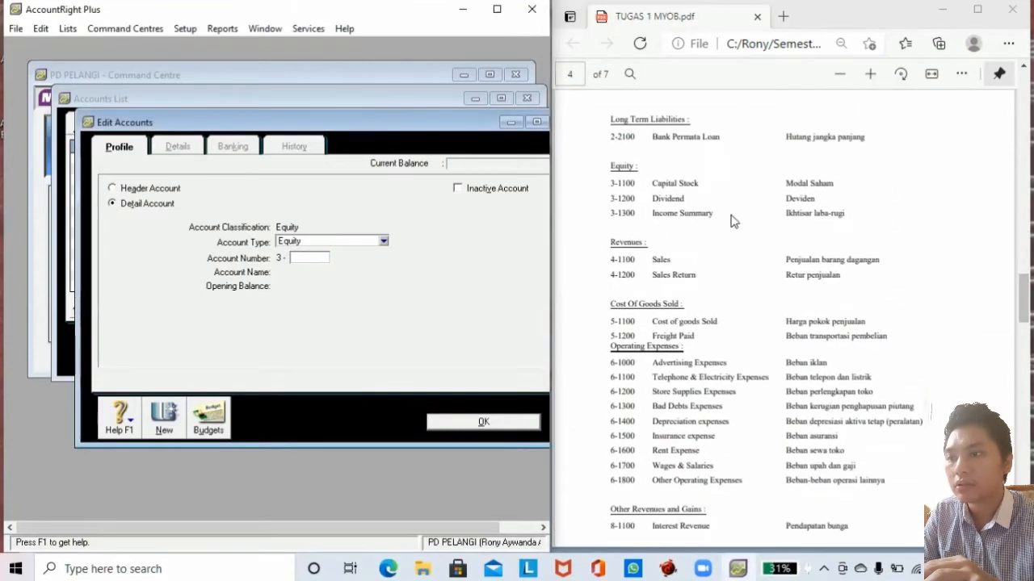
click(654, 214)
drag(654, 214, 715, 216)
key(ctrl+c)
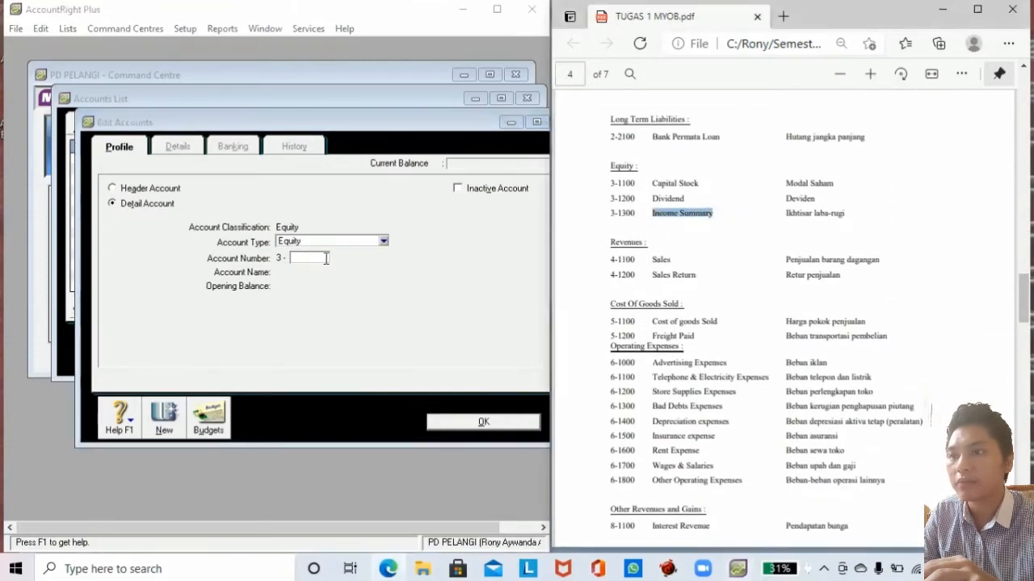
click(320, 257)
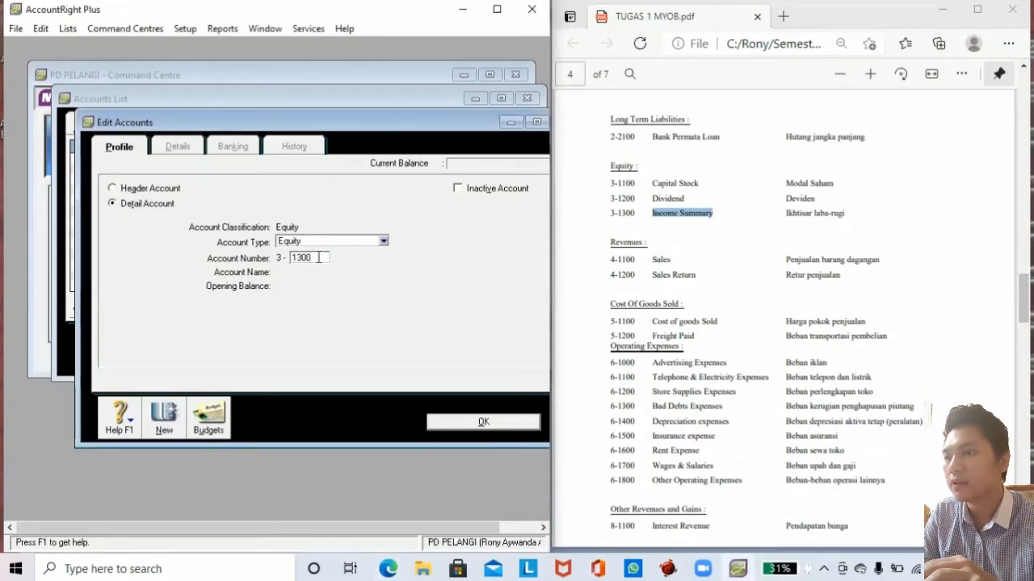
key(Tab)
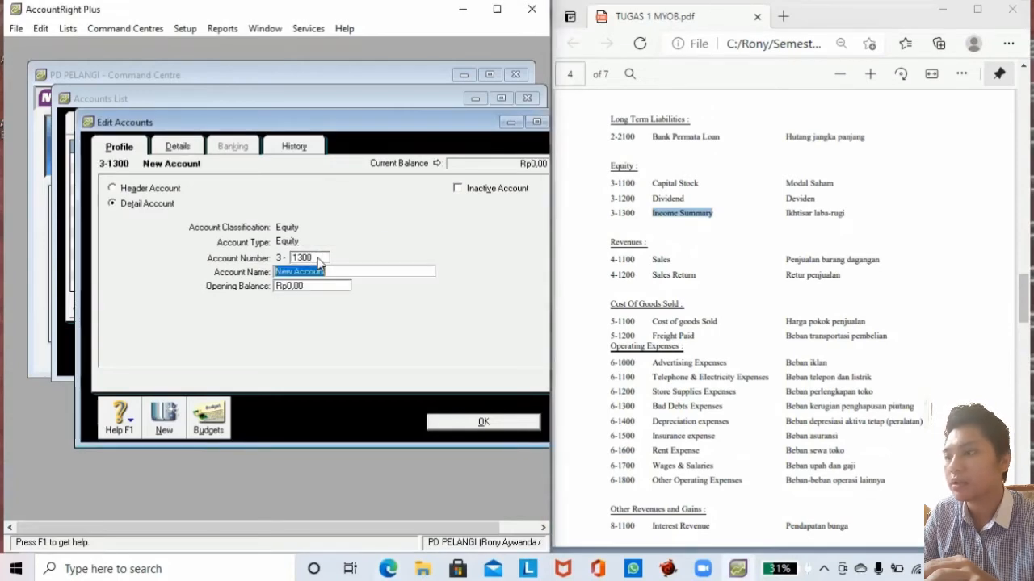
key(ctrl+v)
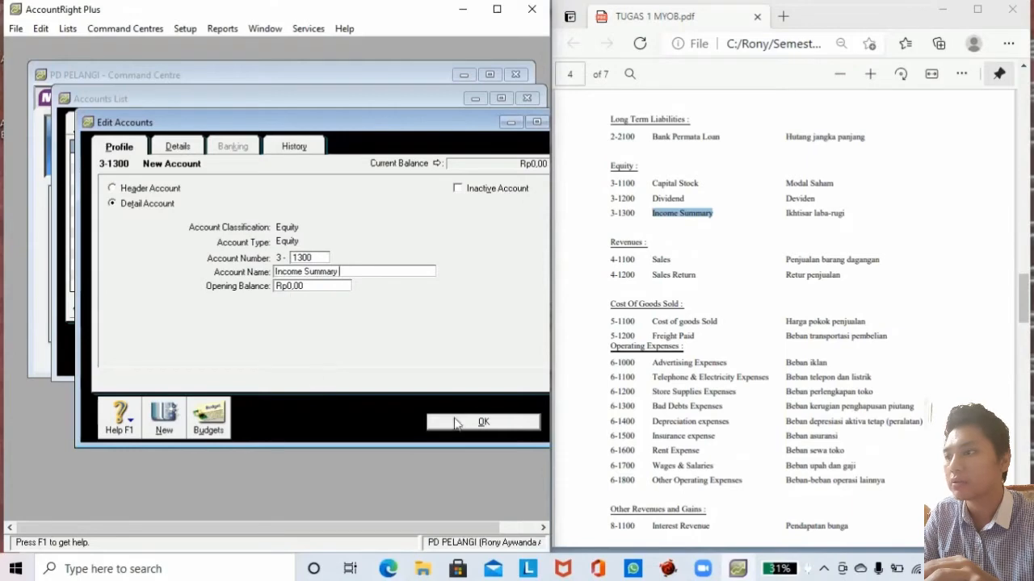
click(431, 422)
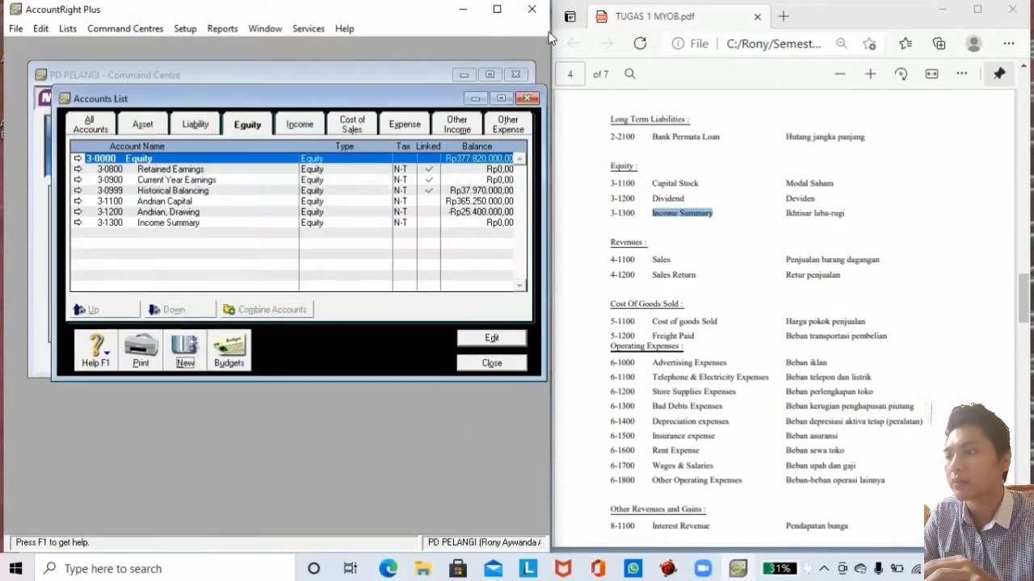
click(548, 32)
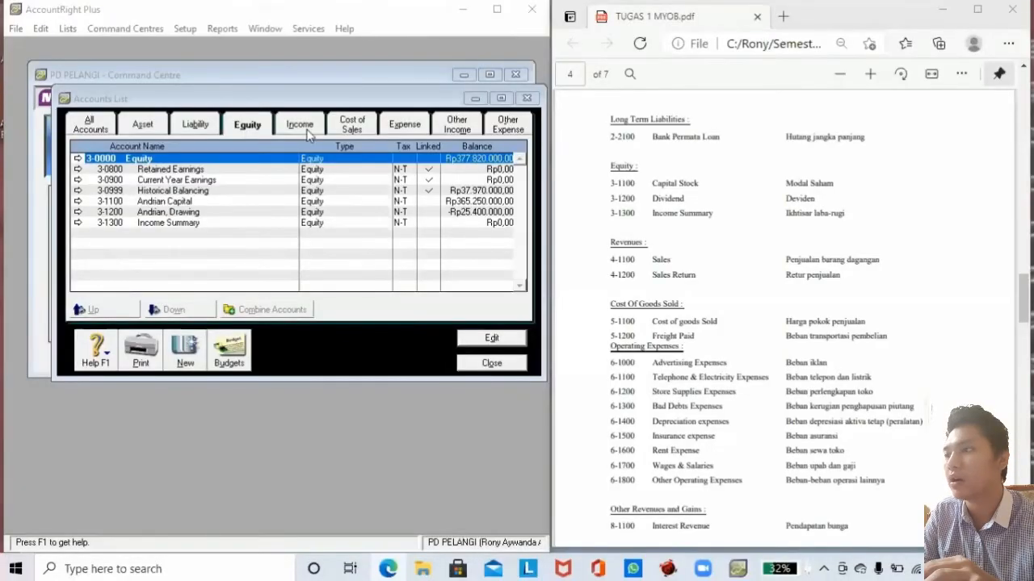
Create income account 4-1100 Sales with a 503,300,000 opening balance.
click(307, 133)
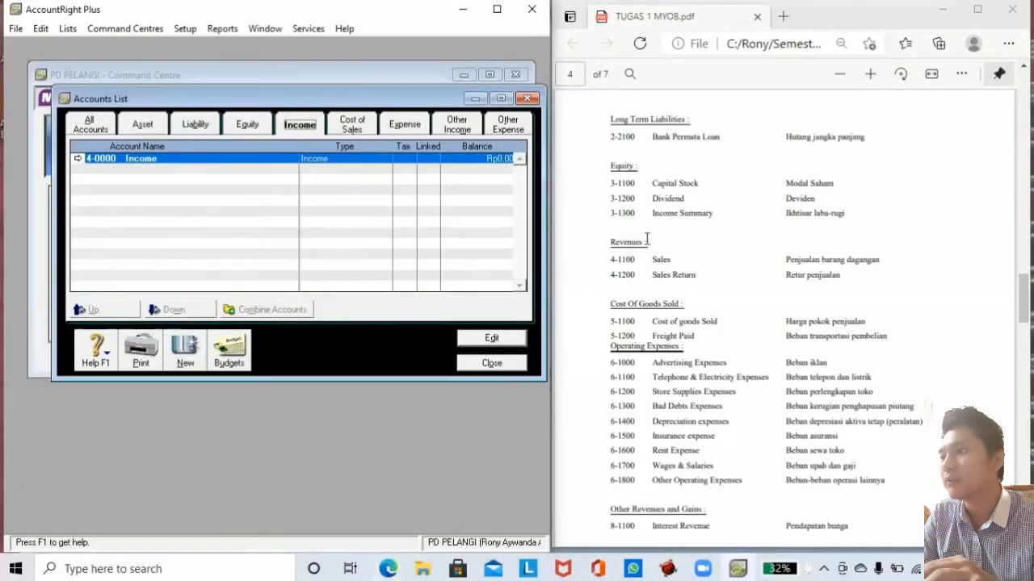
click(185, 348)
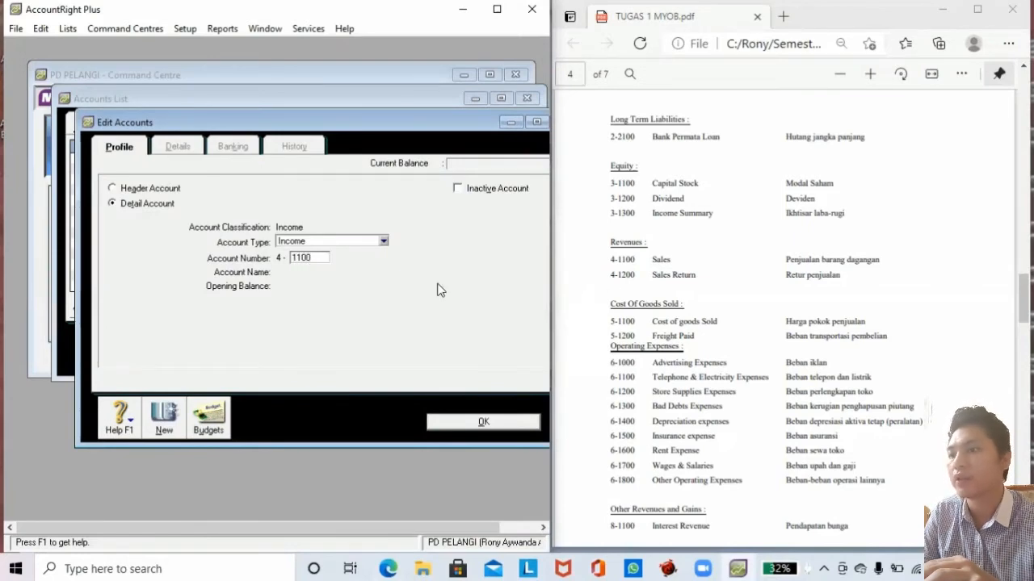
key(Tab)
text(Sa)
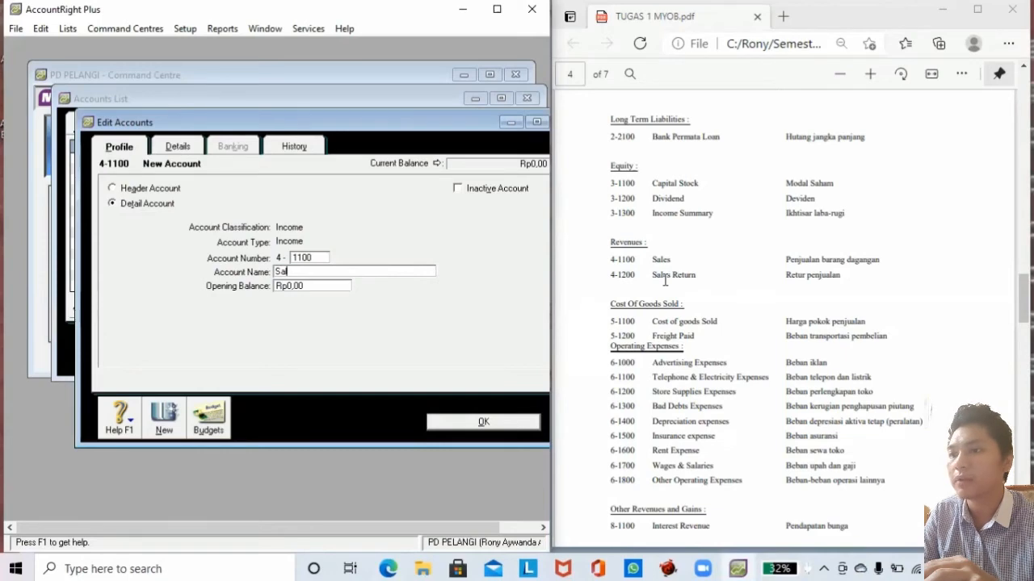
key(Tab)
click(665, 280)
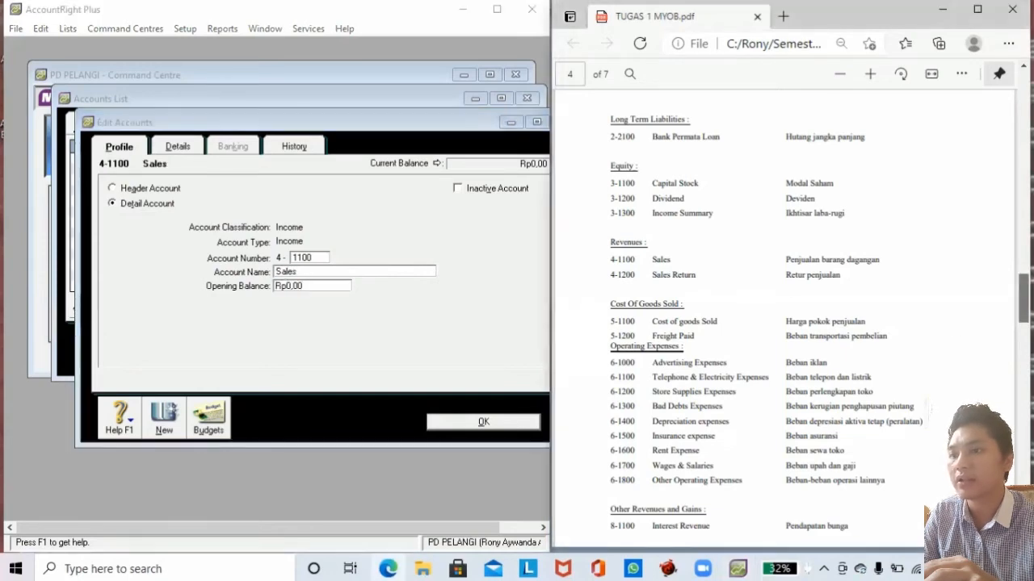
scroll(665, 280, down, 5)
scroll(936, 271, down, 4)
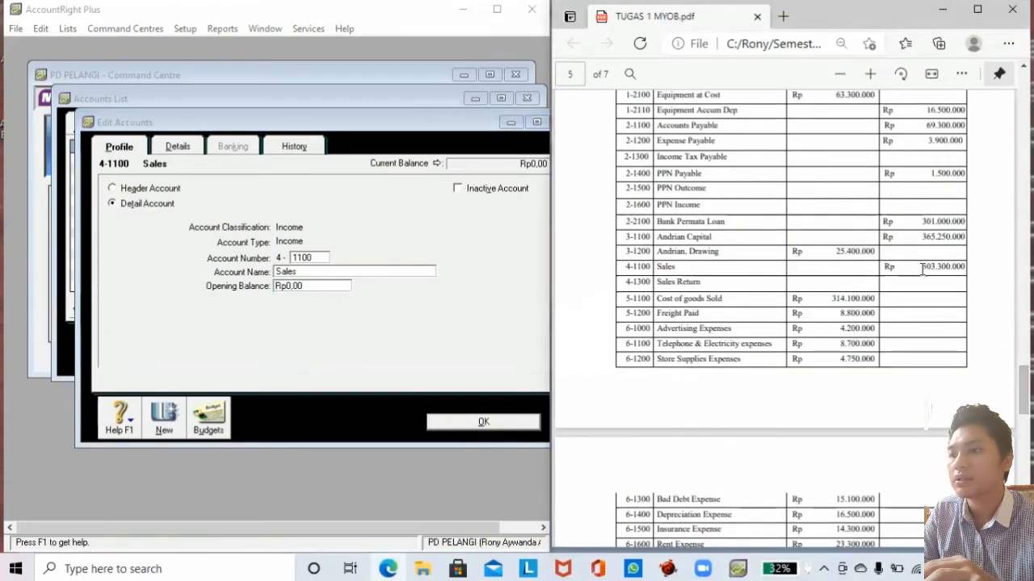
drag(922, 267, 946, 266)
click(310, 284)
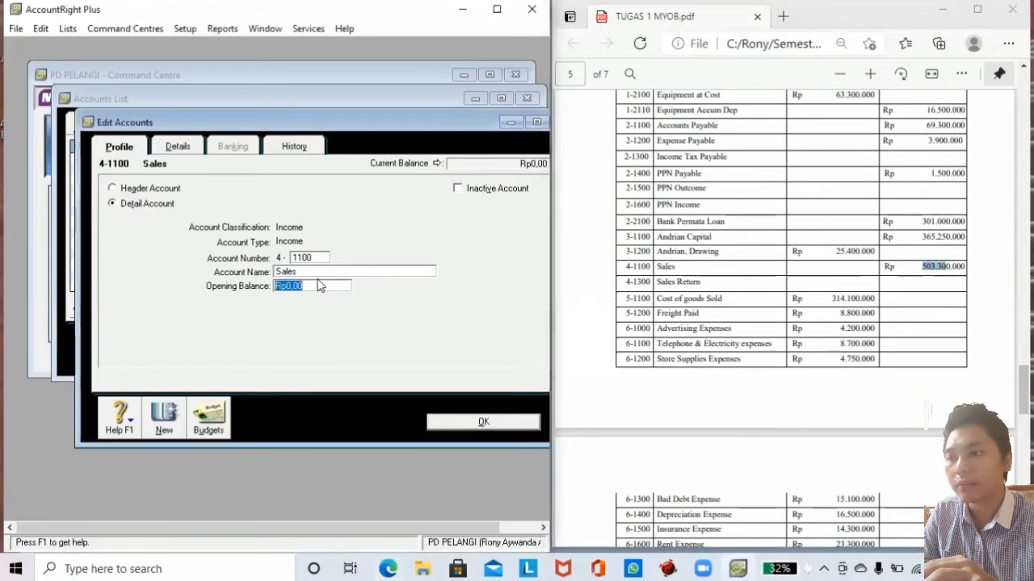
text(503300000)
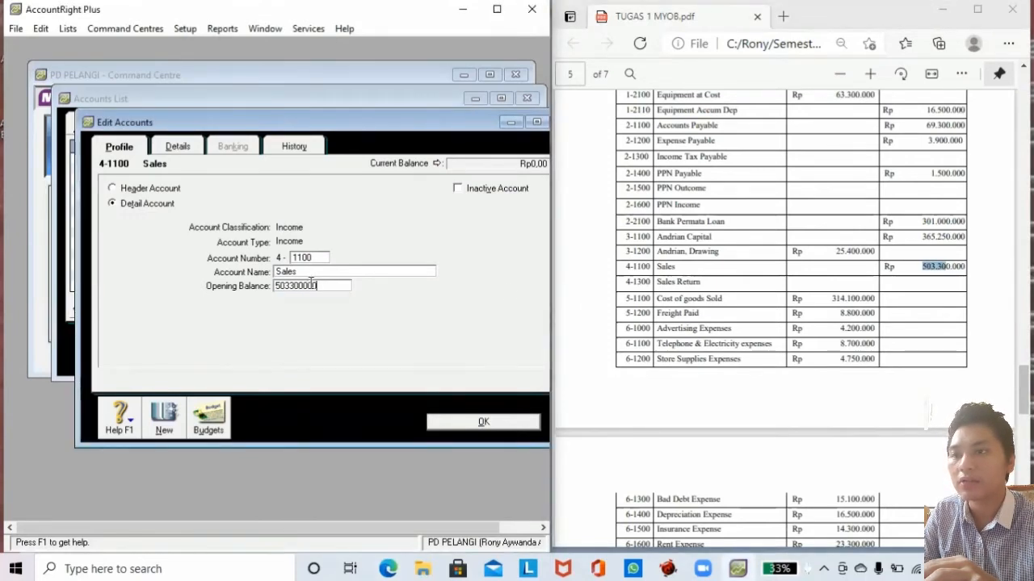
click(164, 416)
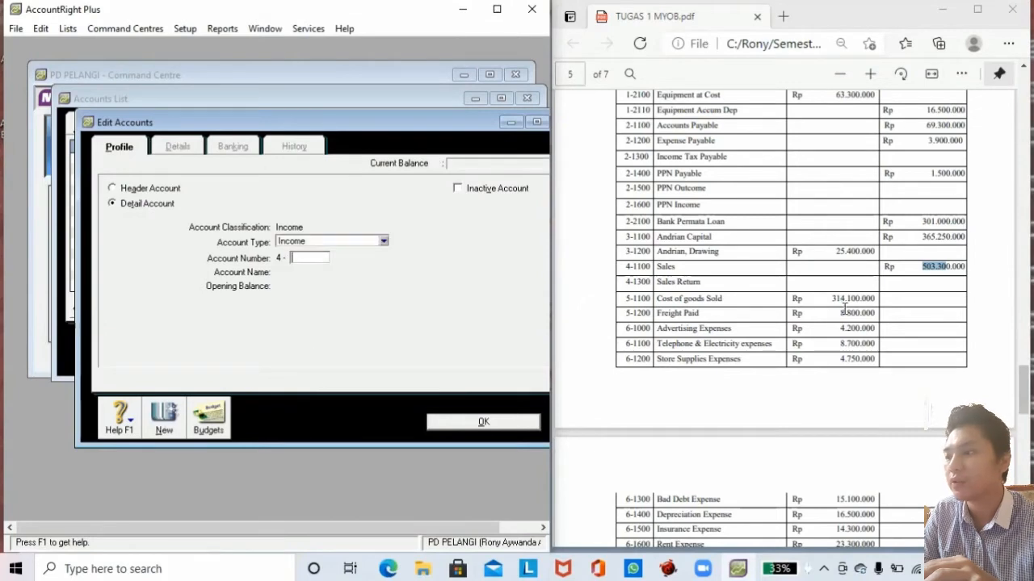
Create income account 4-1200 Sales Return with a 0 opening balance and save.
drag(1023, 389, 1023, 290)
drag(652, 312, 696, 315)
key(ctrl+c)
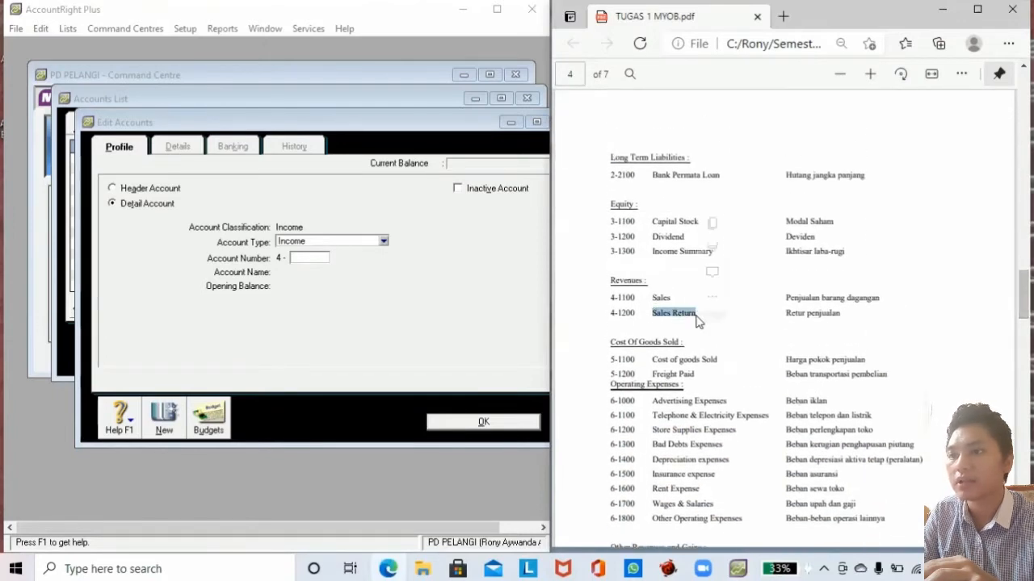
click(376, 241)
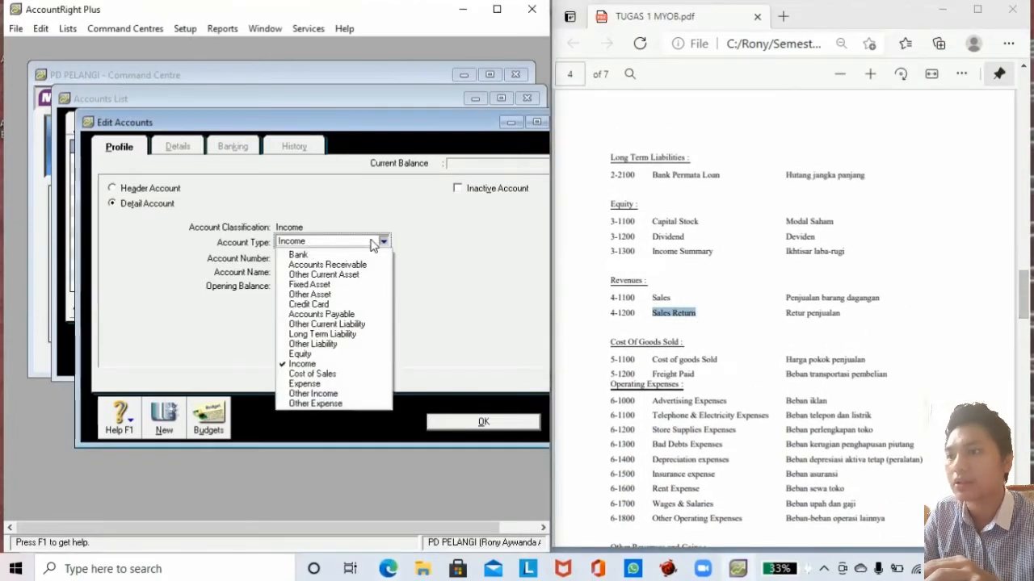
click(439, 255)
click(304, 257)
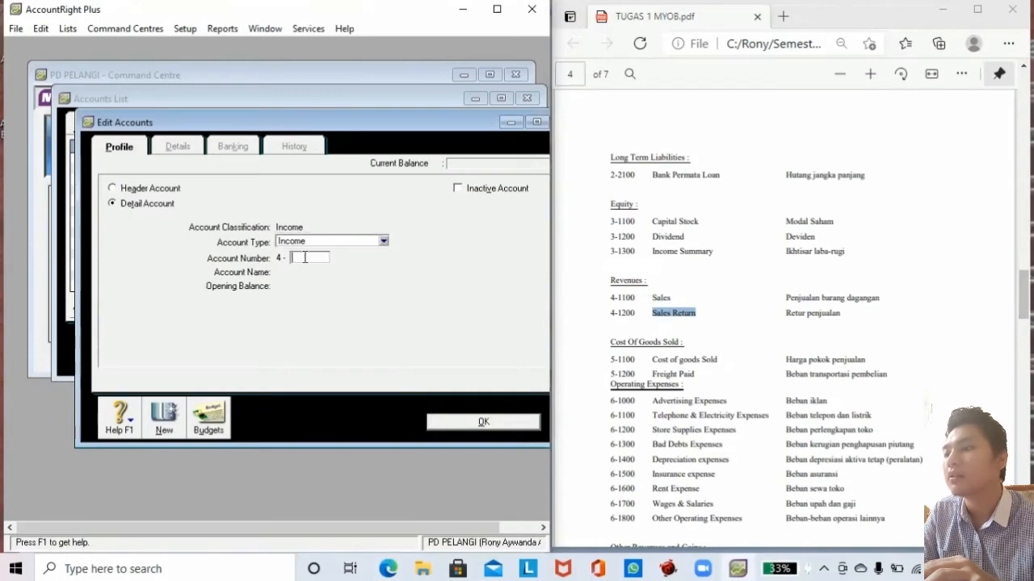
text(1200)
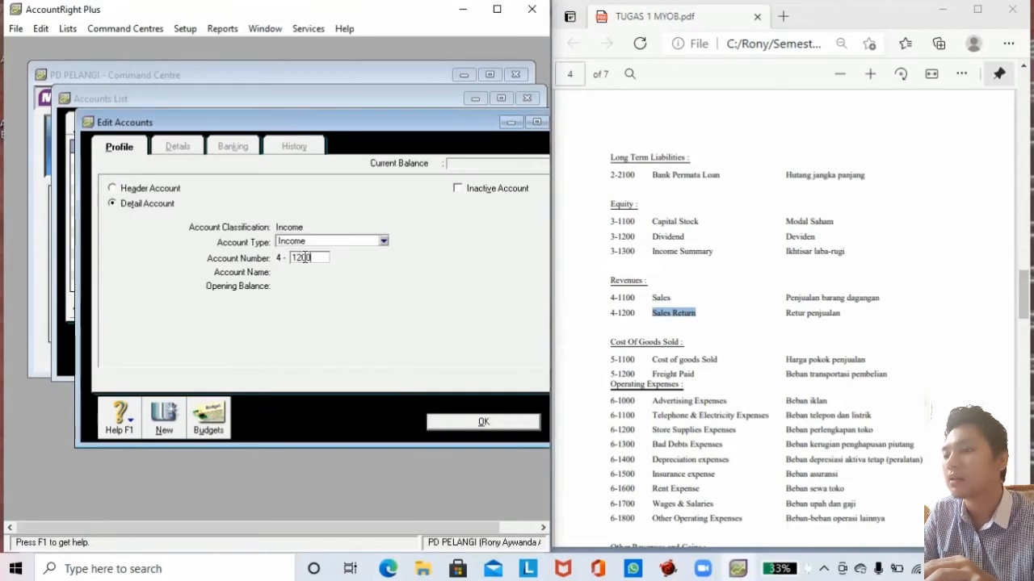
key(Tab)
key(ctrl+v)
click(310, 285)
text(0)
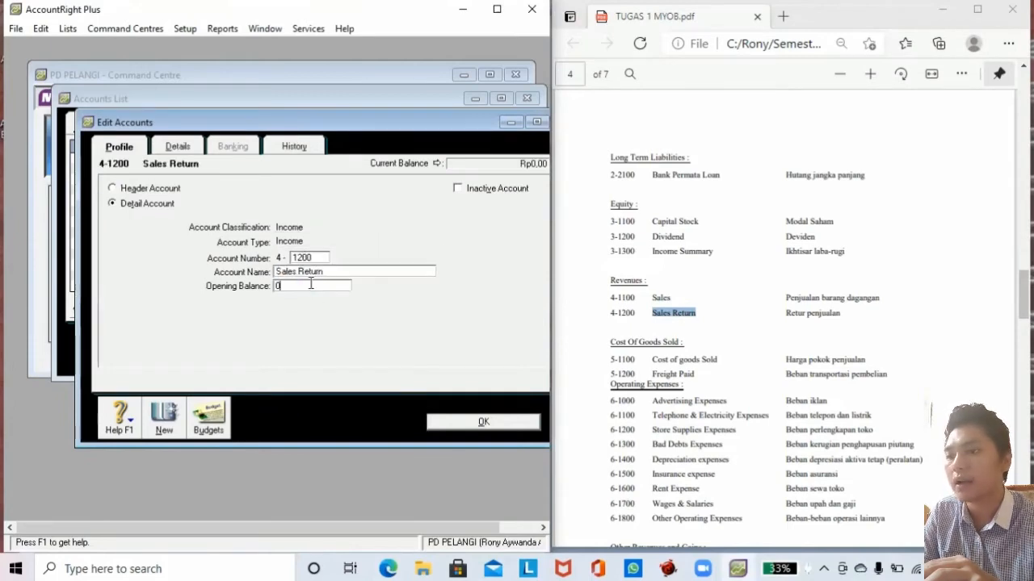
click(476, 421)
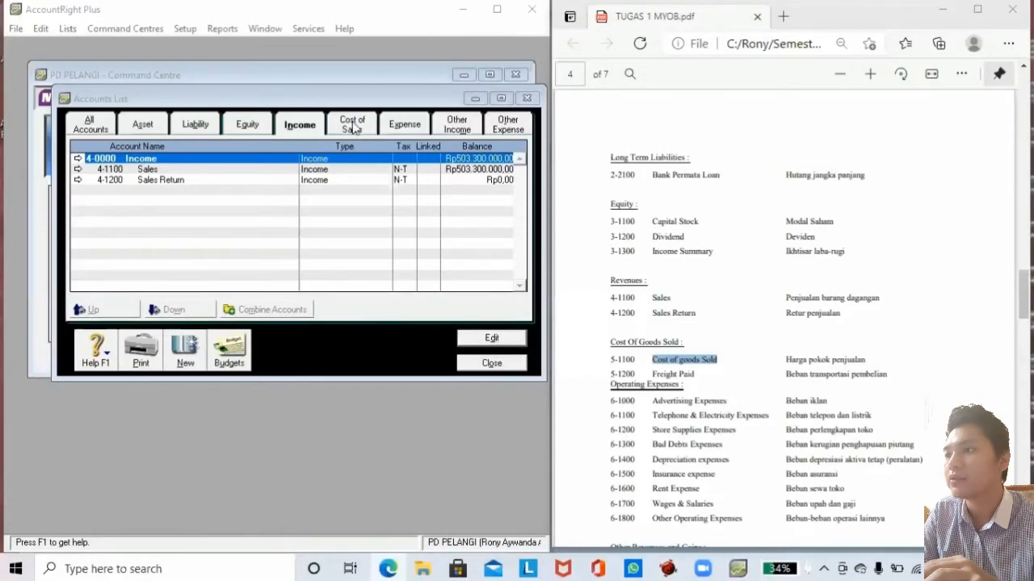
Create cost-of-sales account 5-1100 Cost of goods Sold with a 314,100,000 opening balance.
click(360, 125)
click(185, 349)
click(305, 256)
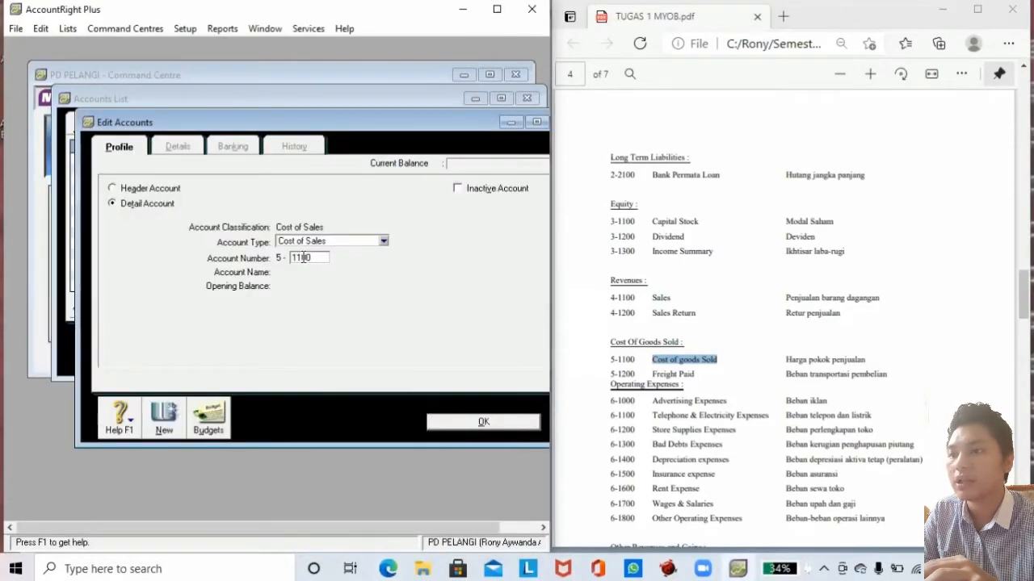
text(1100)
key(Tab)
text(Cost of goods Sold)
key(Tab)
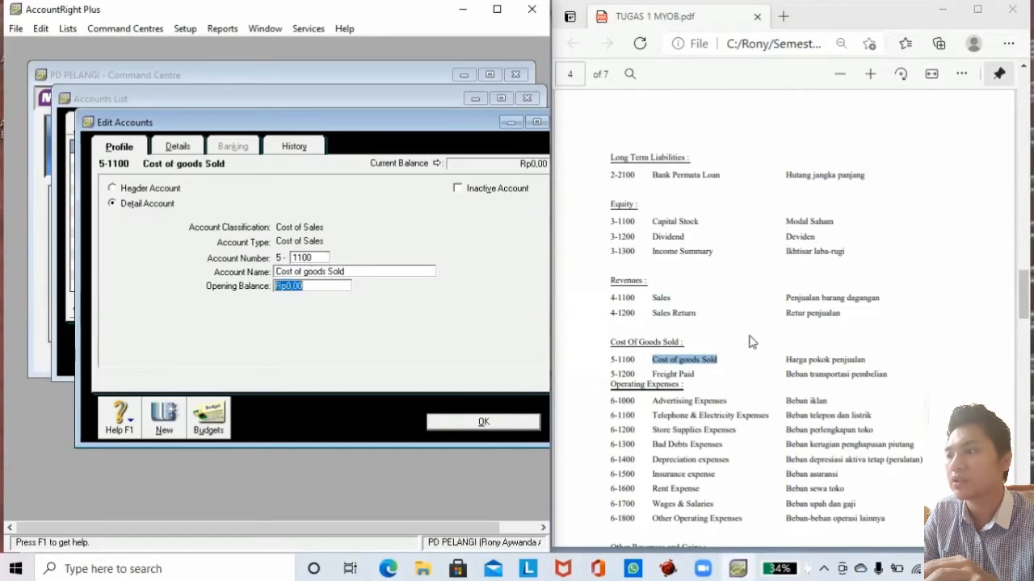
drag(1024, 305, 1024, 419)
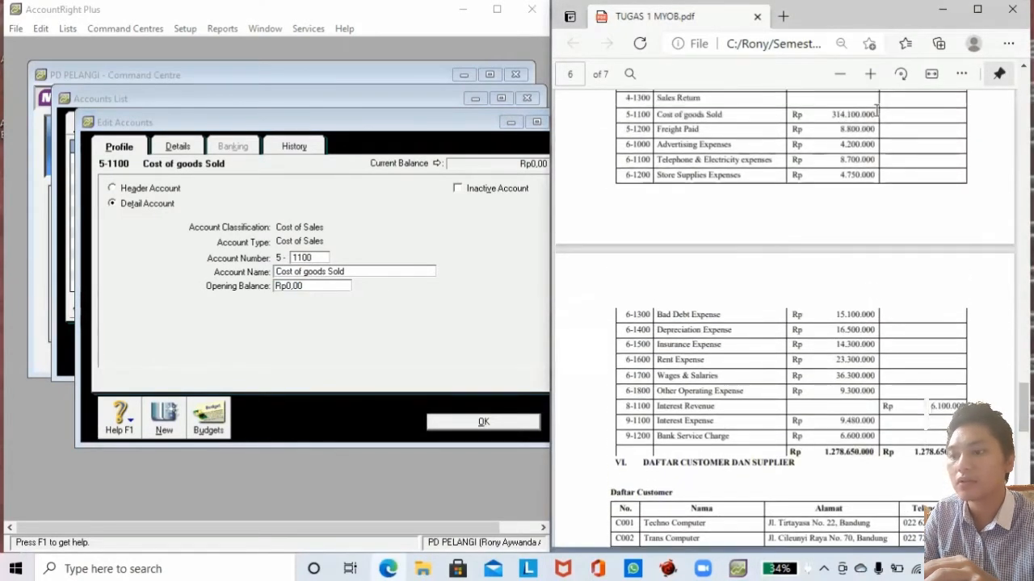
click(321, 286)
drag(321, 286, 255, 293)
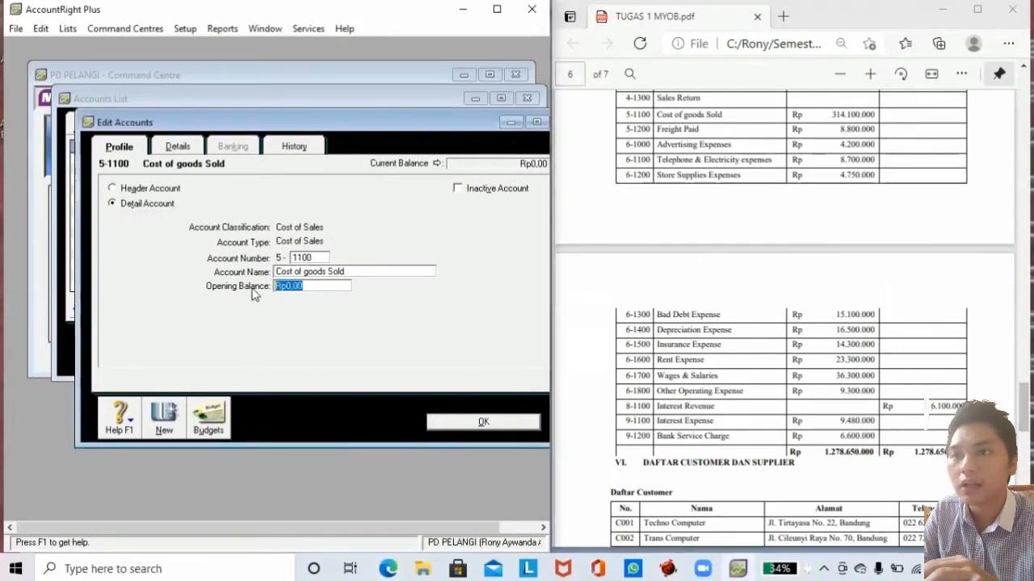
text(314100000)
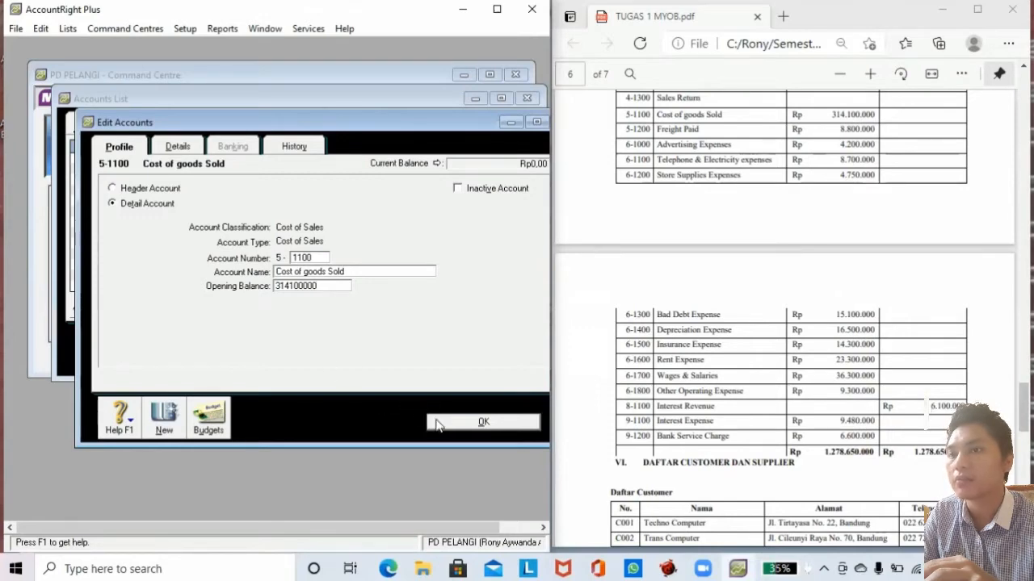
click(164, 427)
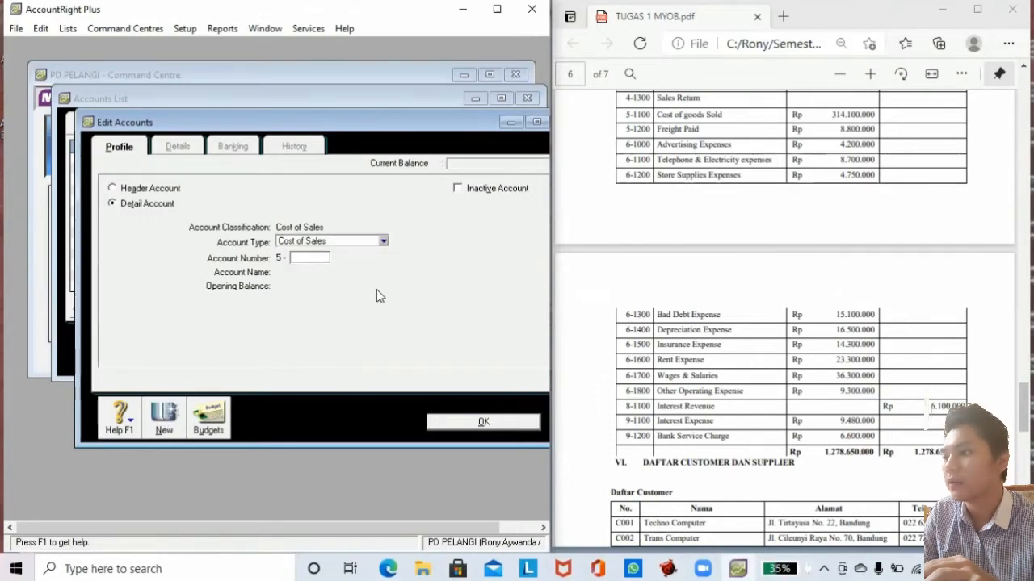
Create account 5-1200 Freight Paid with an 8,800,000 opening balance.
text(1200)
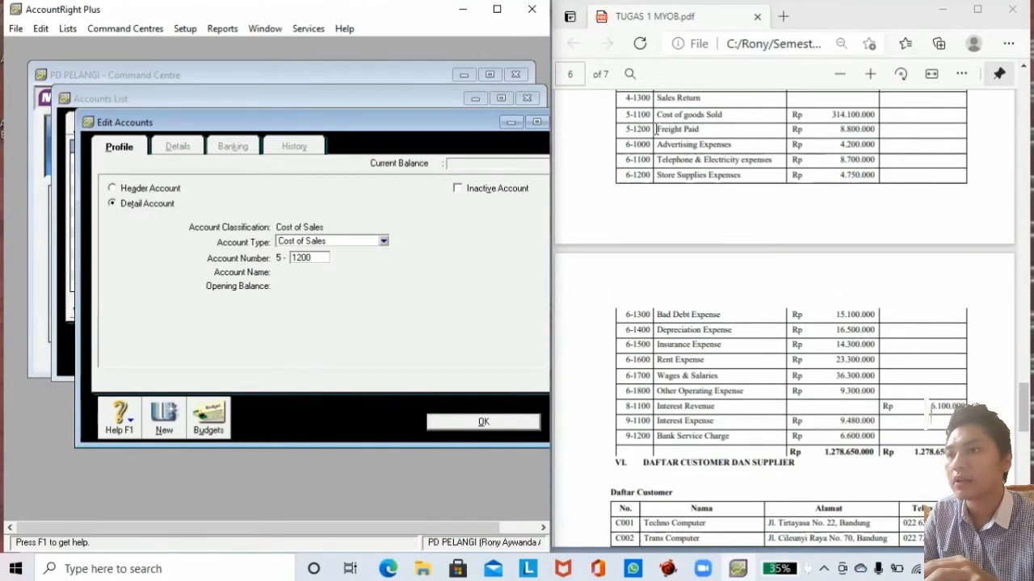
drag(657, 129, 703, 130)
key(ctrl+c)
click(317, 258)
key(Tab)
key(ctrl+v)
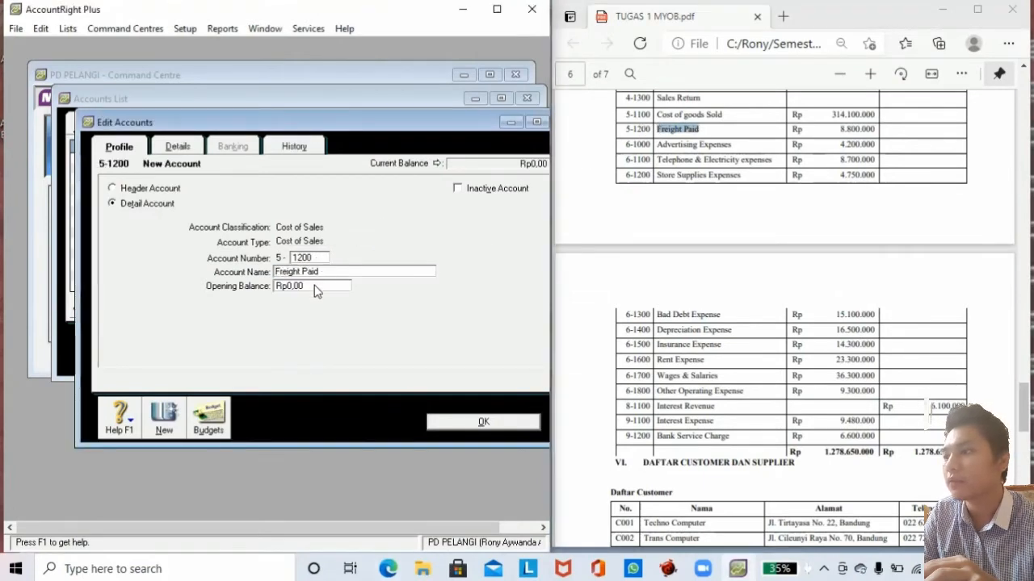
key(Tab)
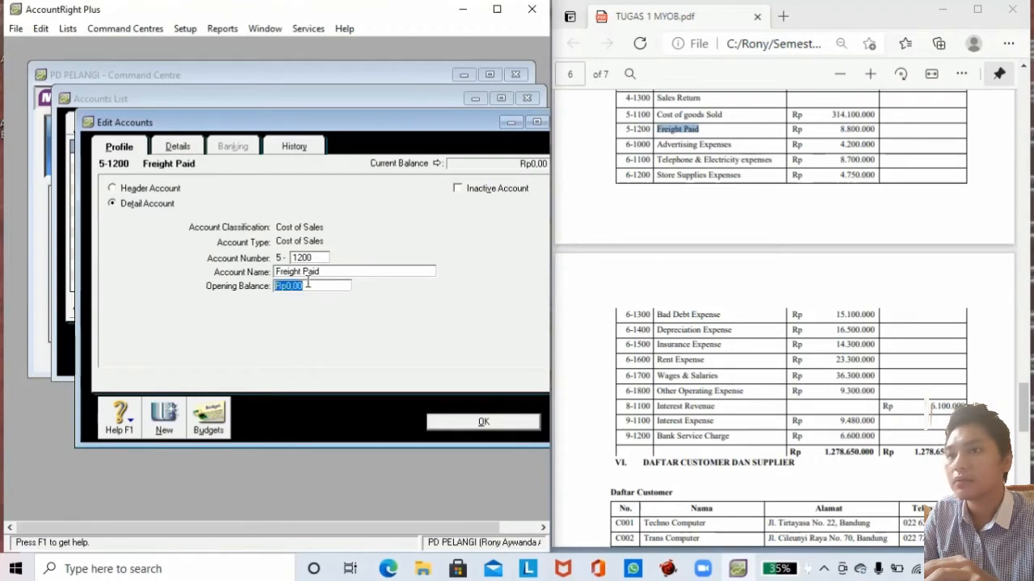
text(8800000)
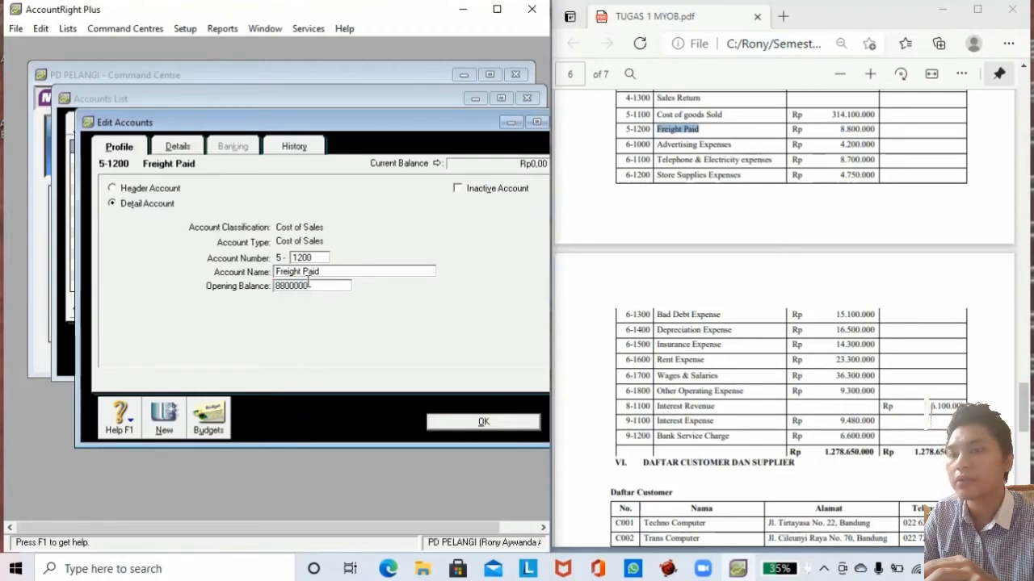
click(442, 422)
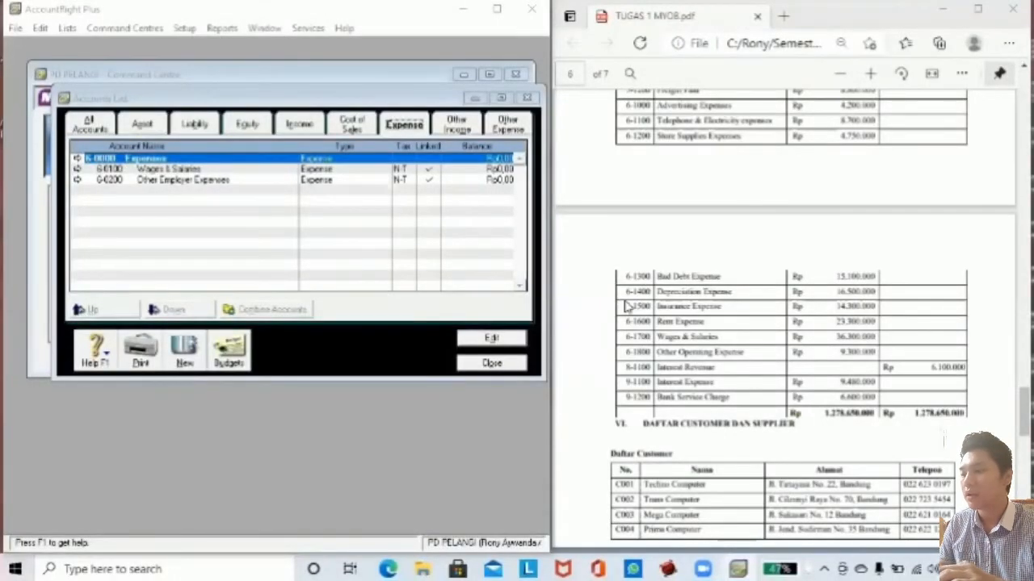
Enter expense account 6-1000 Advertising Expenses with a 4,200,000 opening balance.
click(184, 352)
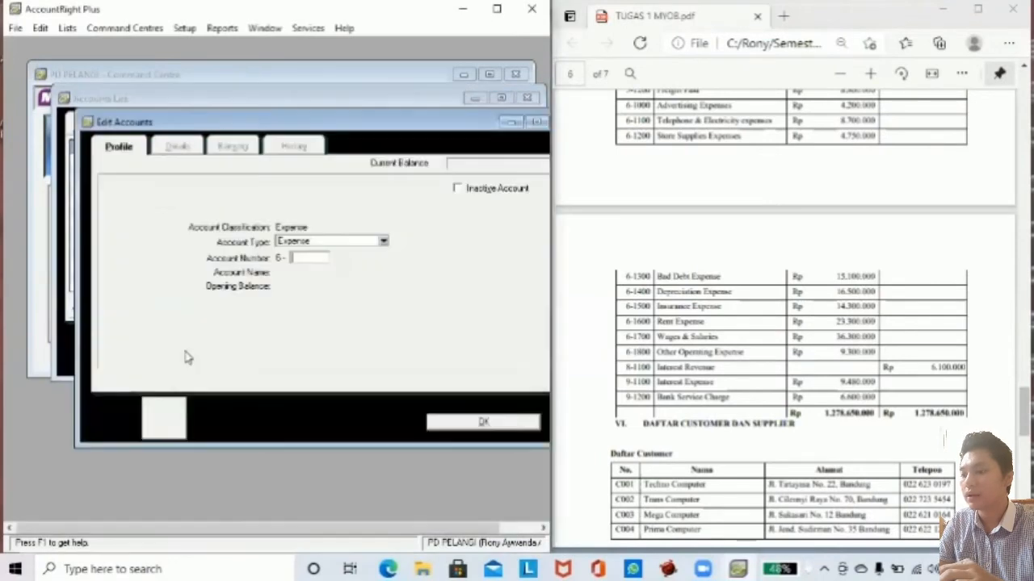
click(297, 258)
text(1000)
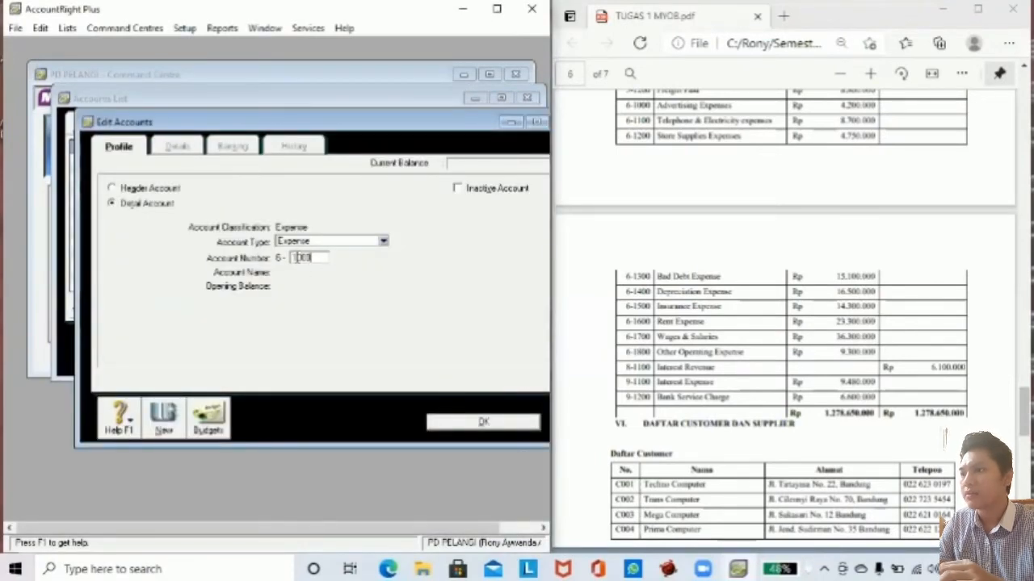
key(Tab)
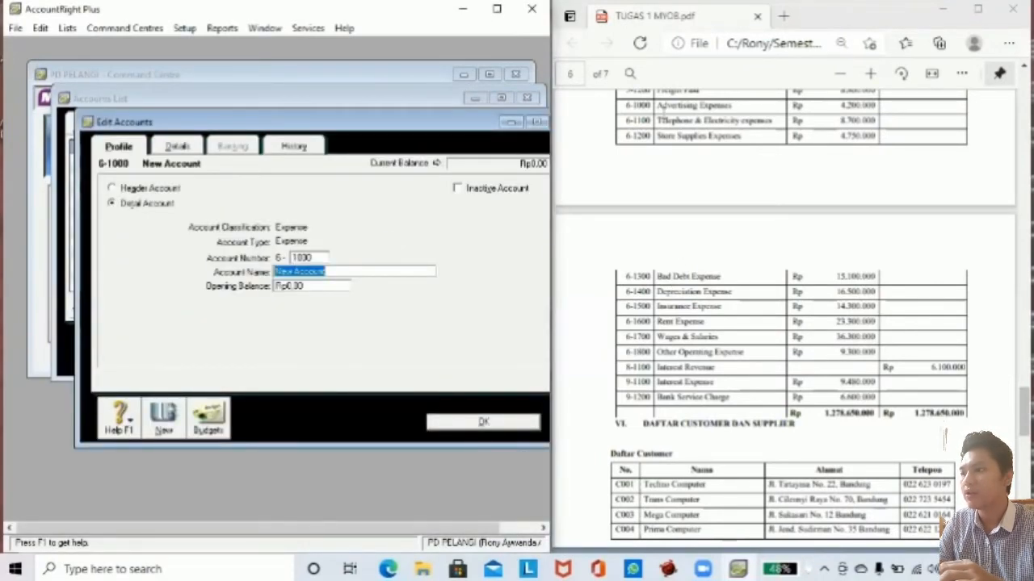
drag(656, 105, 732, 106)
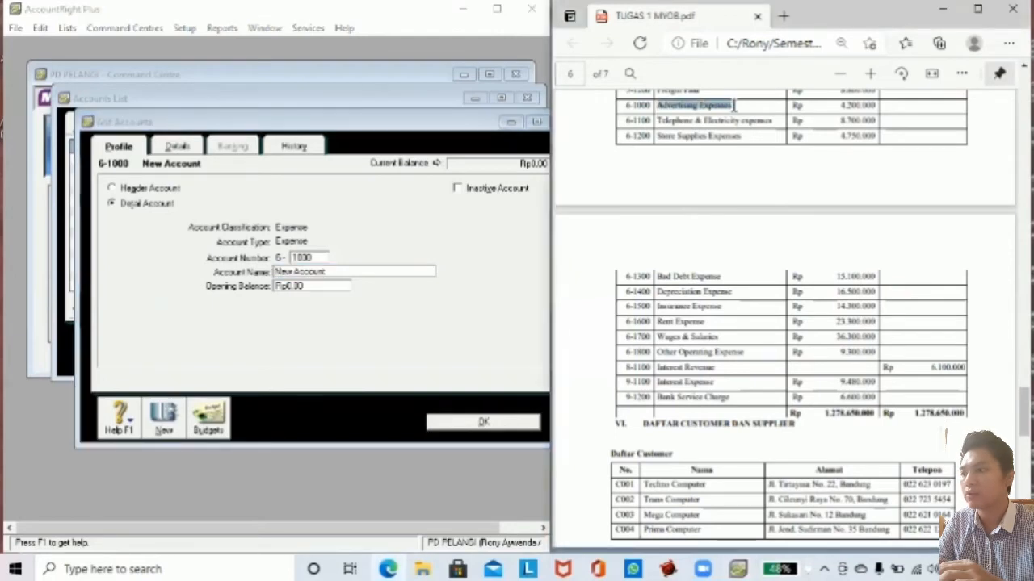
key(ctrl+c)
click(342, 272)
key(ctrl+v)
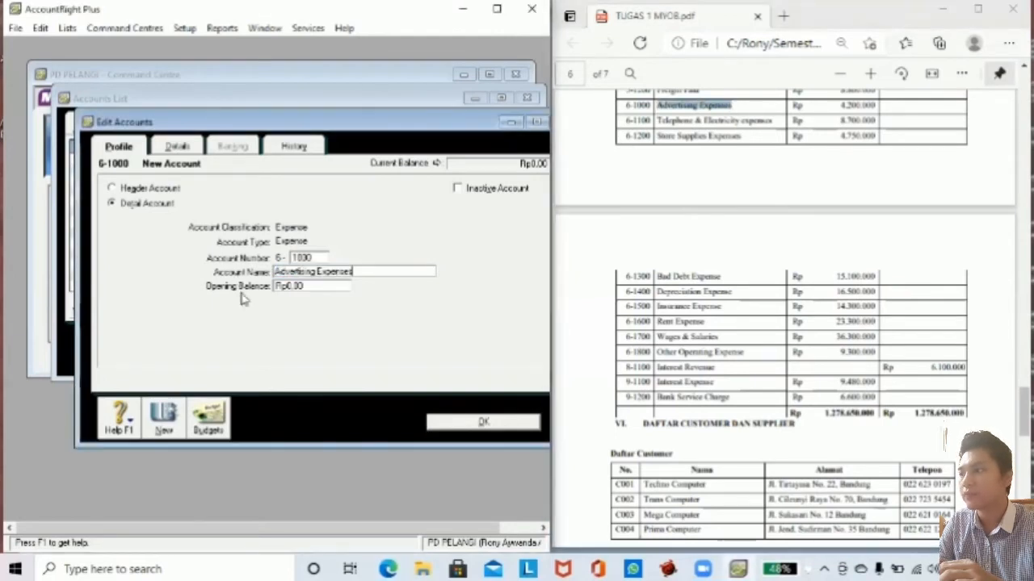
key(Tab)
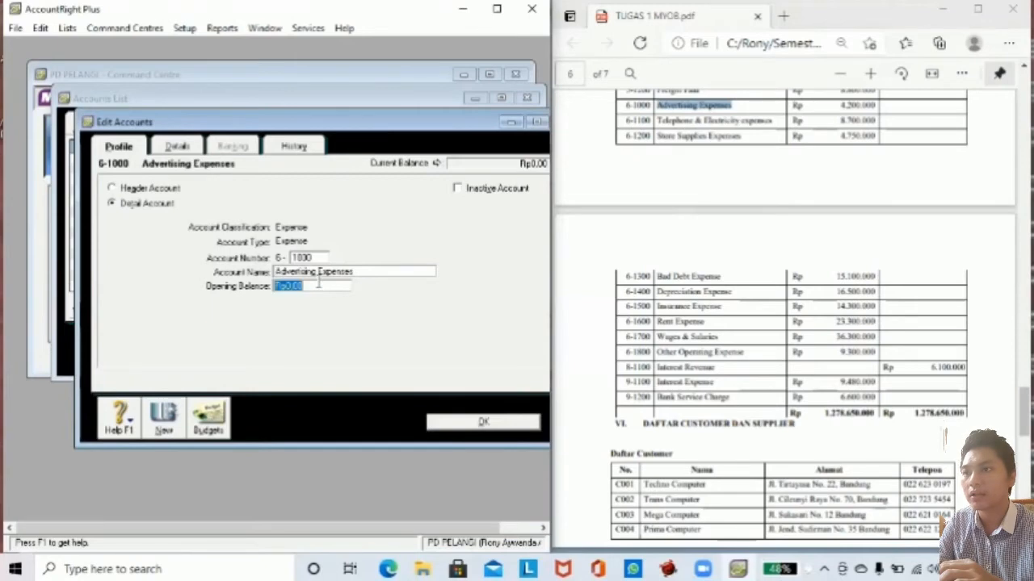
text(4200000)
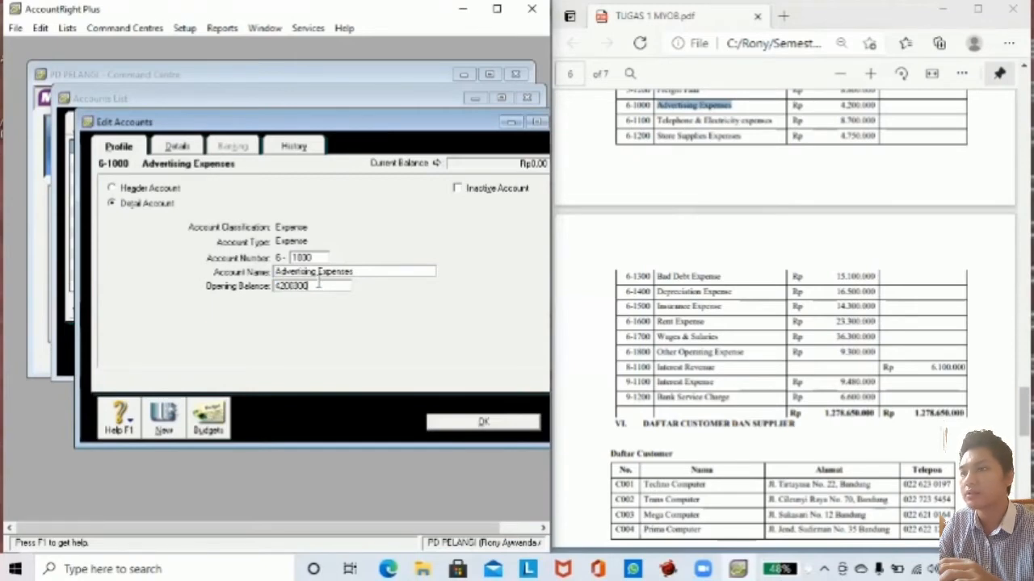
key(Tab)
Save Advertising Expenses and begin account 6-1100, typing 'Telephone' as its name.
click(165, 422)
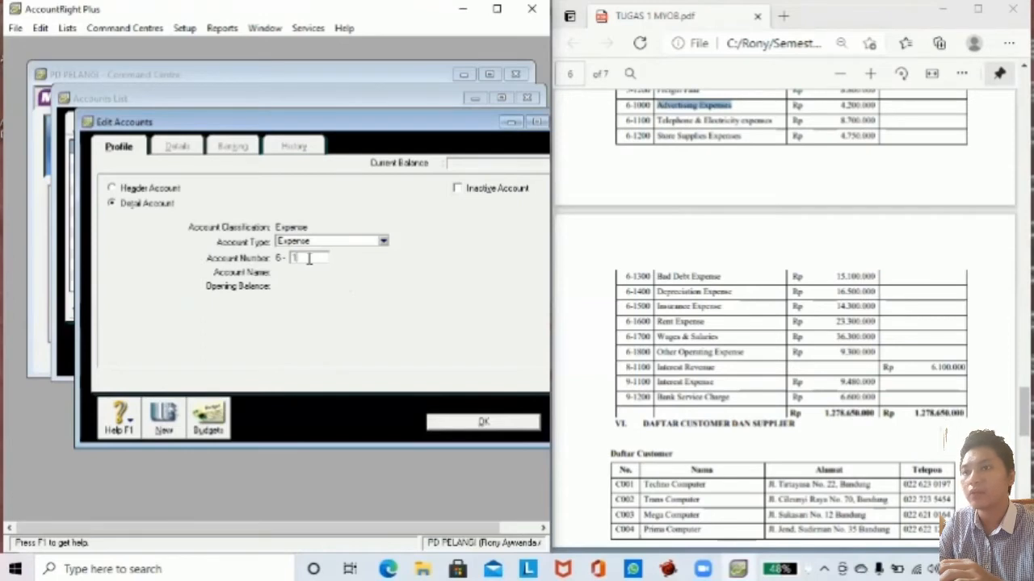
key(Tab)
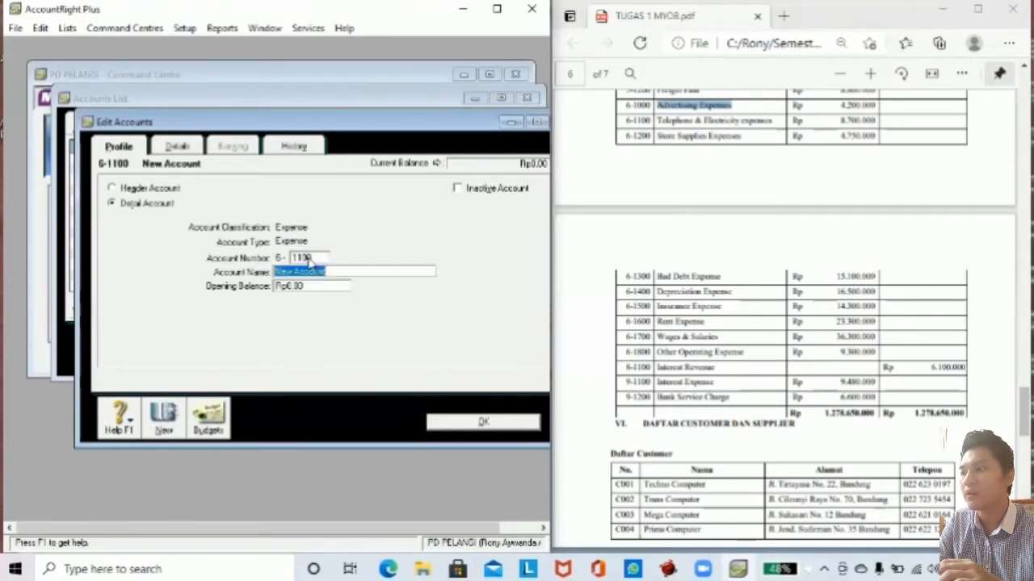
text(Telepho)
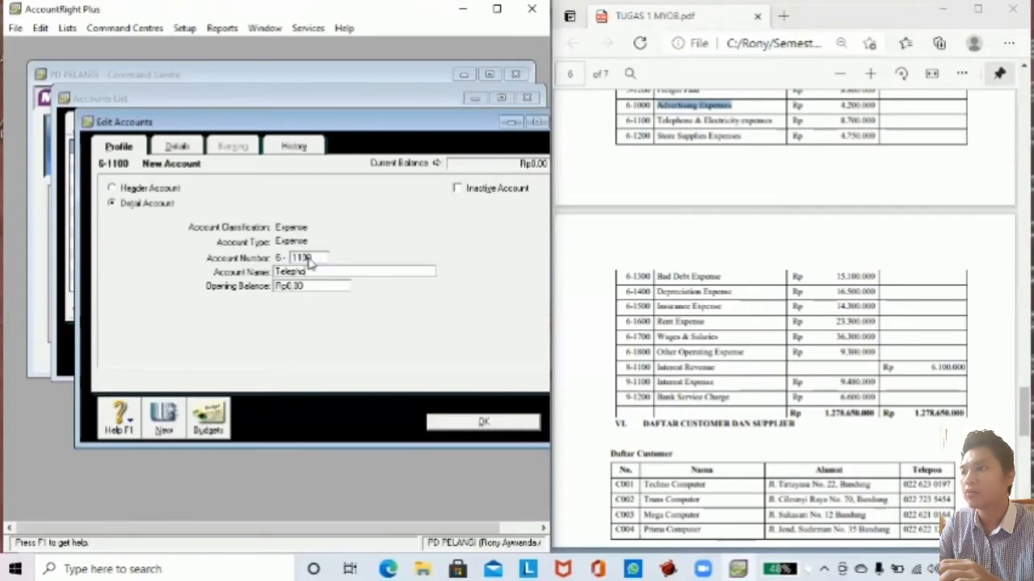
text(ne & Electricity expens)
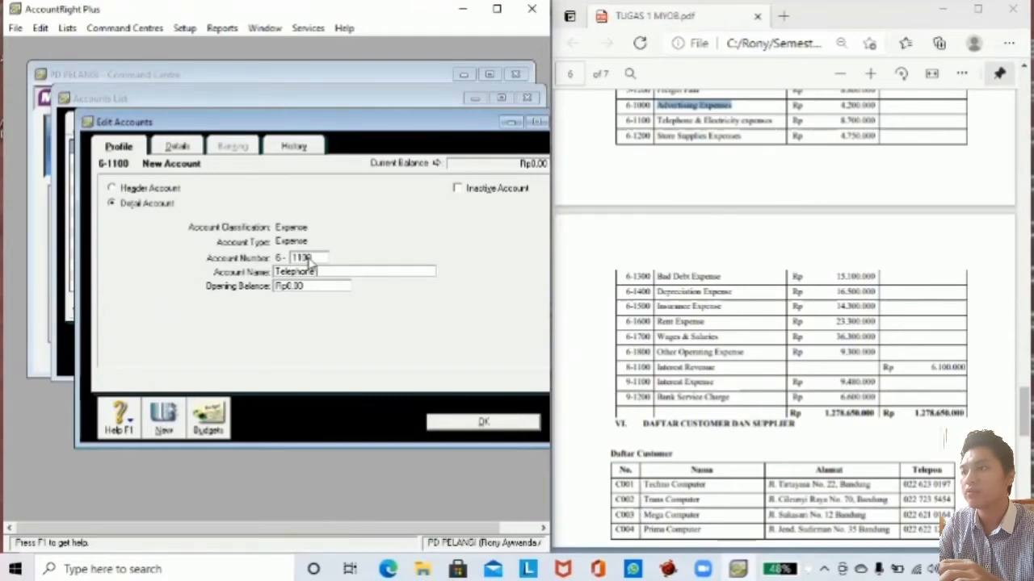
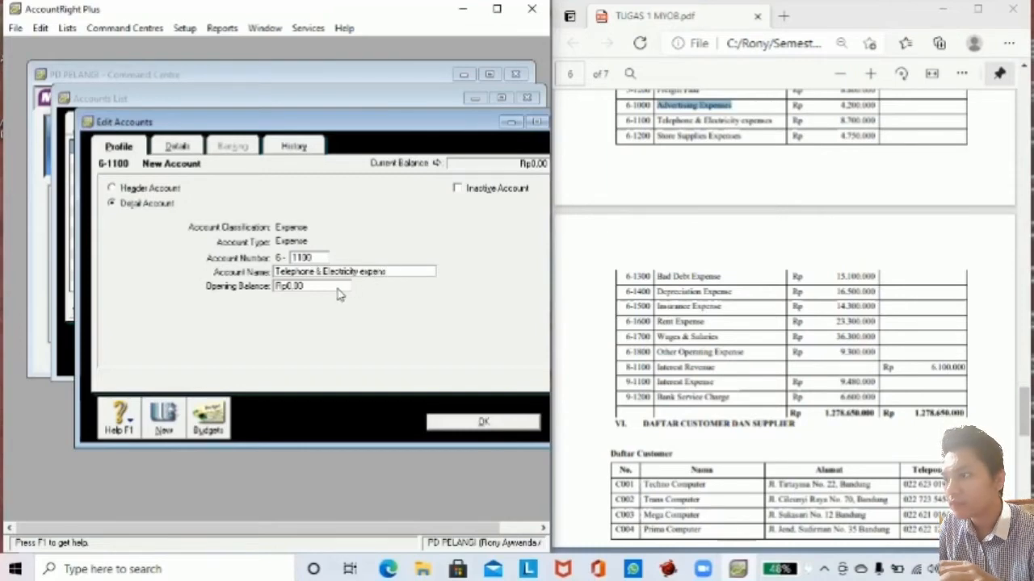
Give the Telephone account an 8,700,000 opening balance.
click(333, 287)
text(8.7)
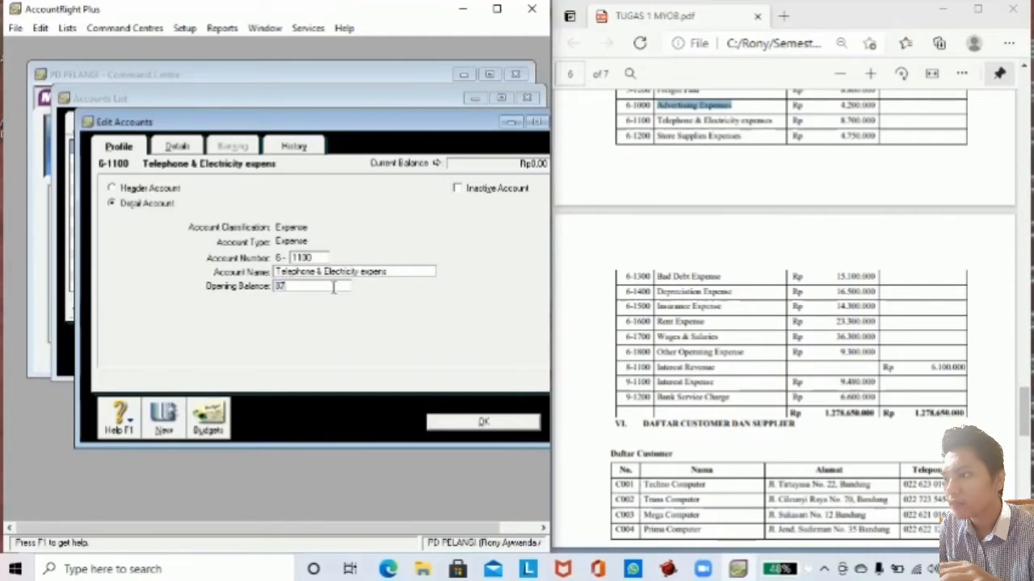
text(00.000)
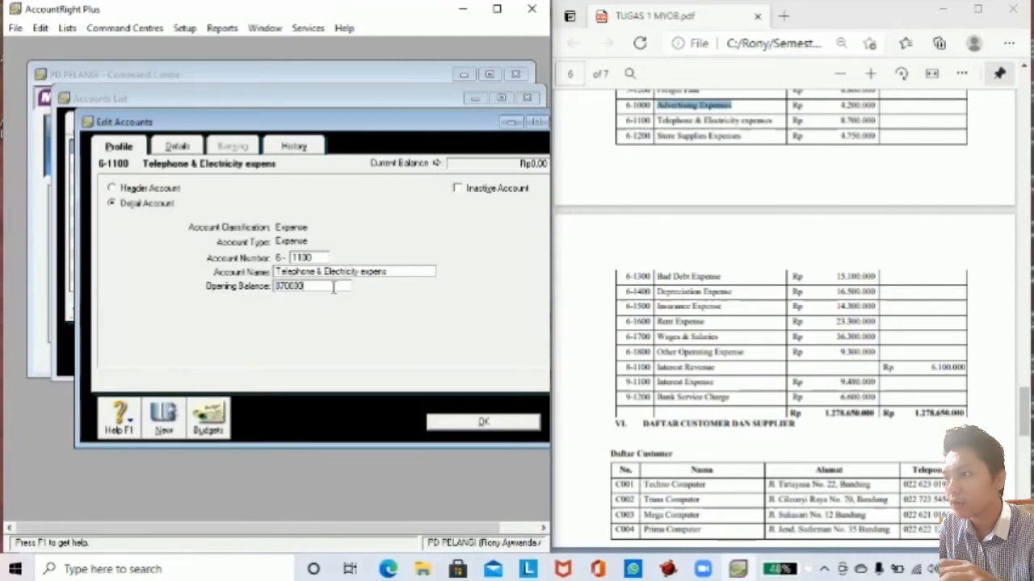
key(Tab)
Add account 6-1200 Store Supplies Expenses with a 4,750,000 opening balance.
click(164, 420)
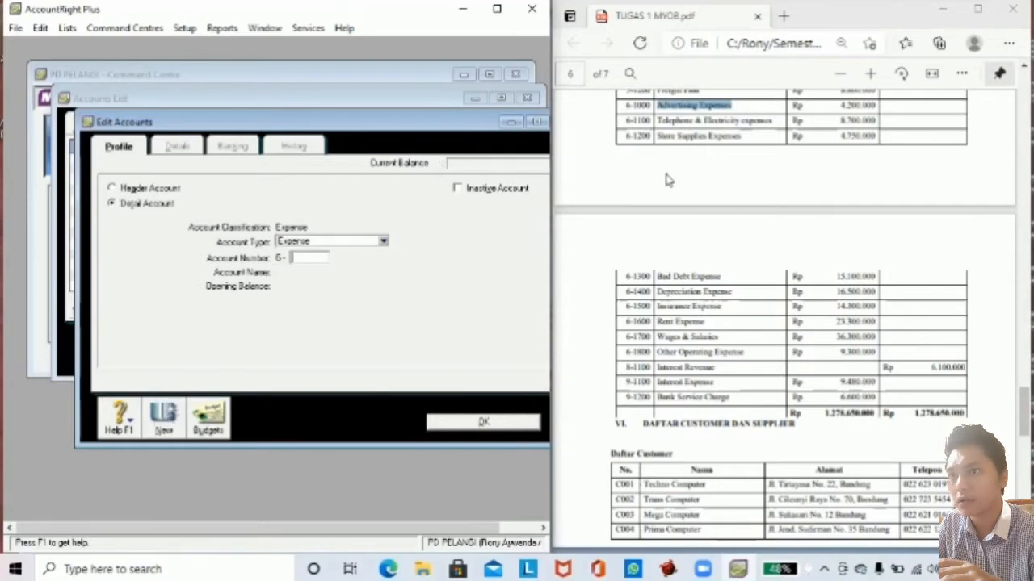
drag(657, 135, 747, 140)
key(ctrl+c)
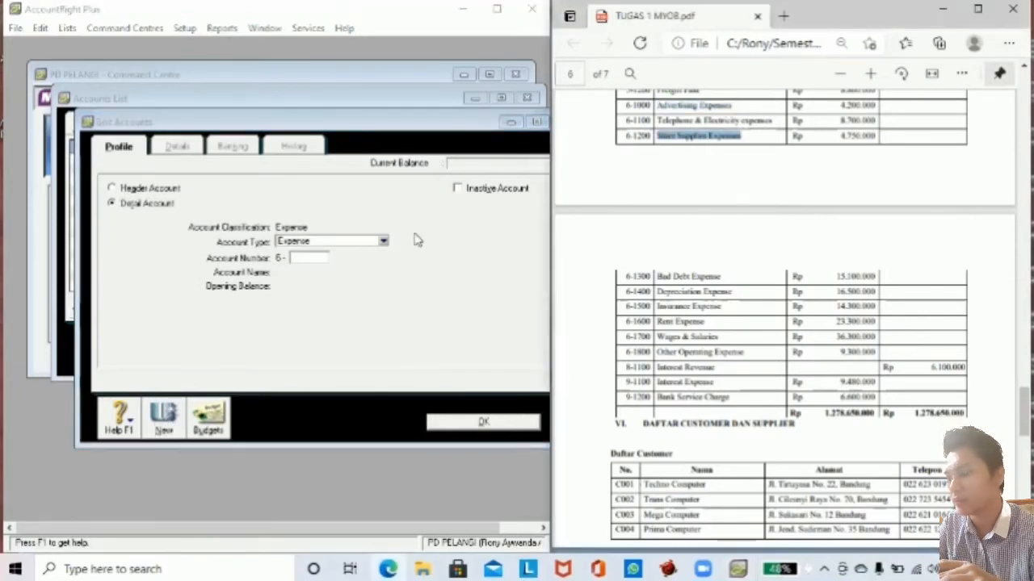
click(316, 259)
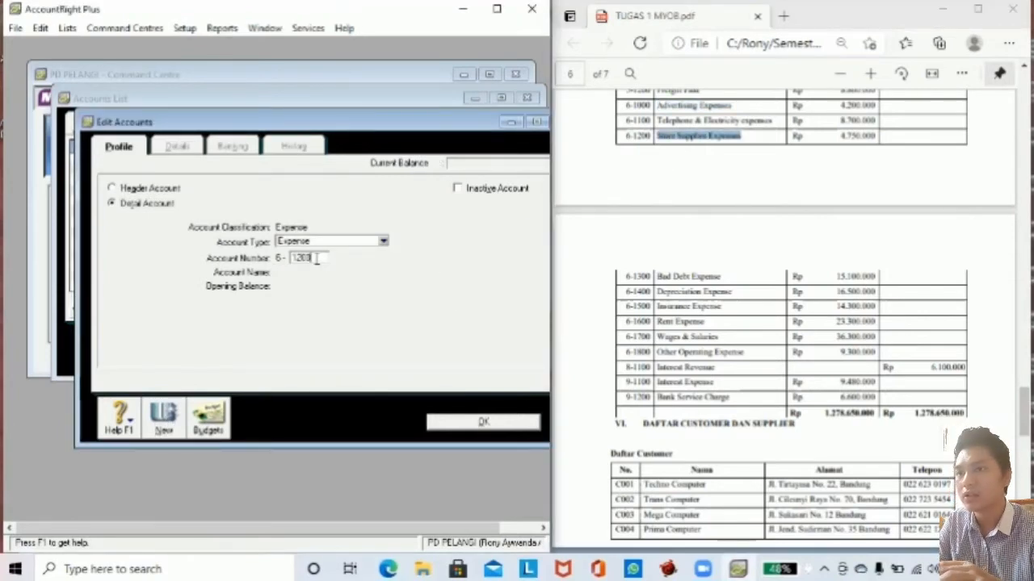
text(1200)
key(Tab)
key(ctrl+v)
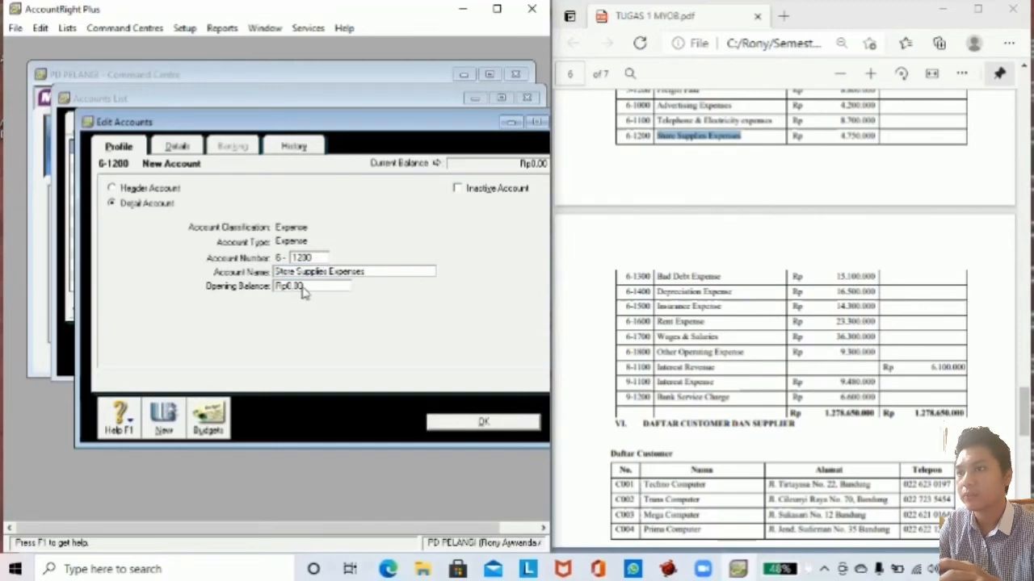
key(Tab)
text(4)
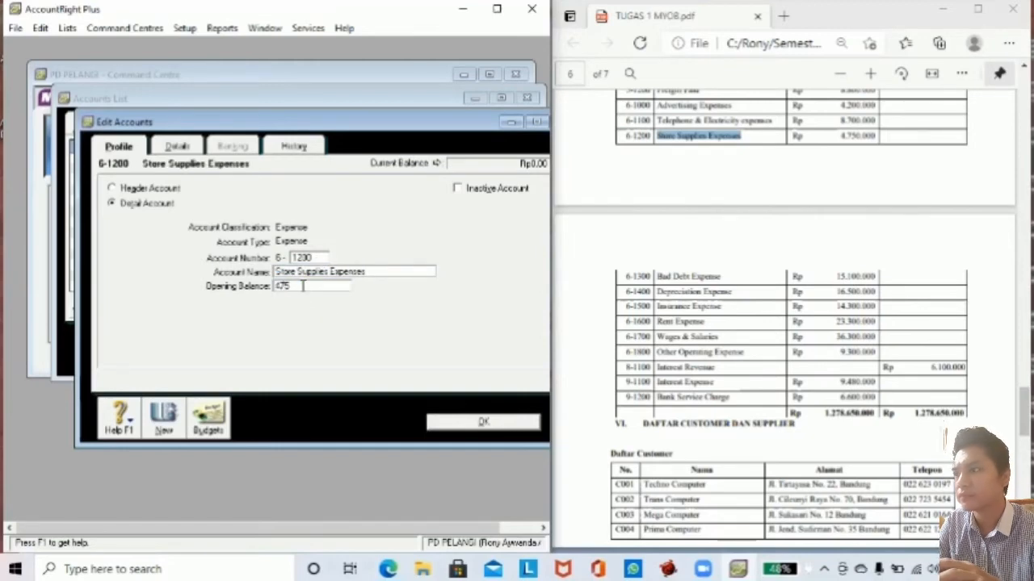
key(Tab)
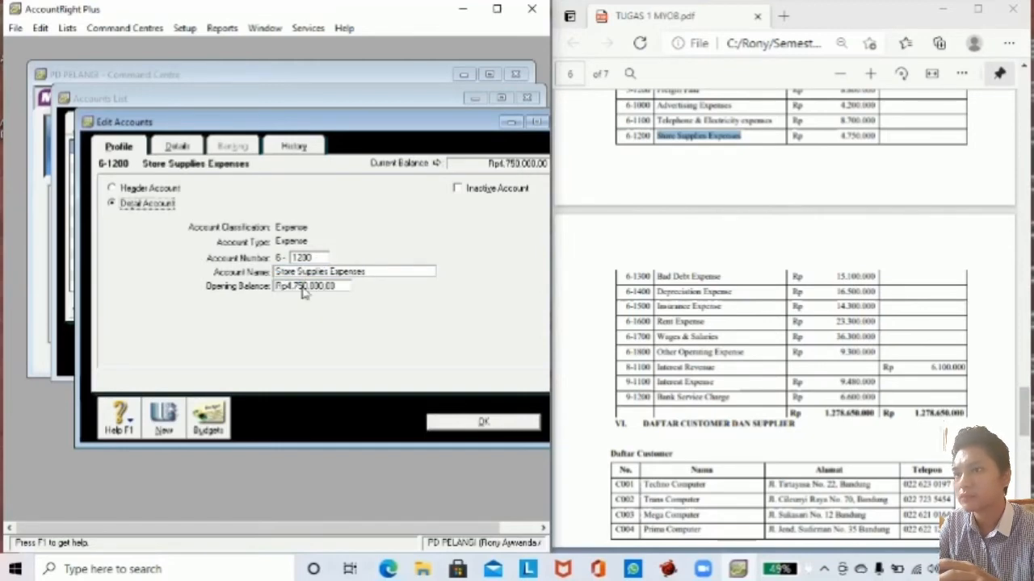
Add account 6-1300 Bad Debt Expense with a 15,100,000 opening balance.
click(175, 407)
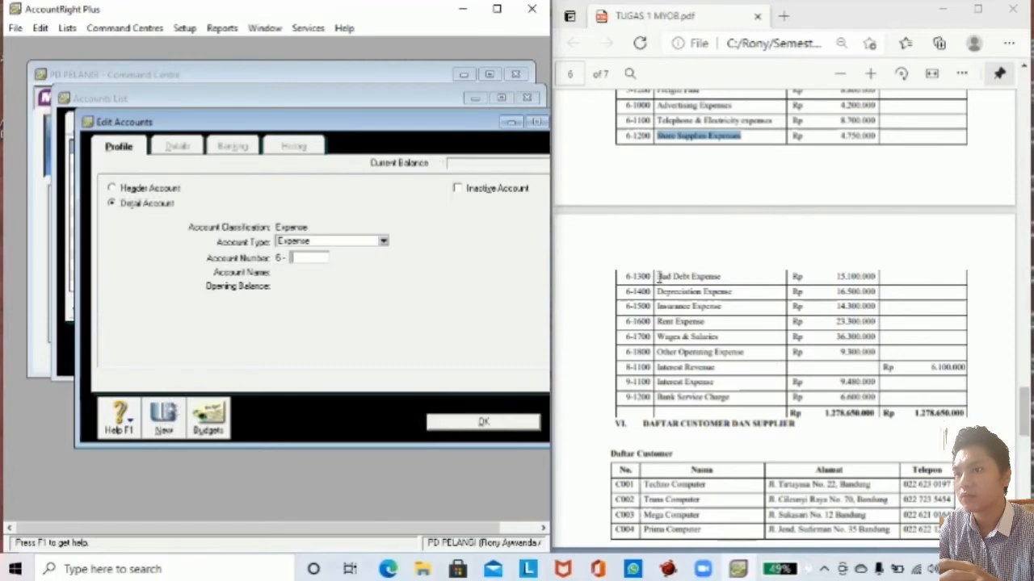
drag(657, 276, 724, 275)
key(ctrl+c)
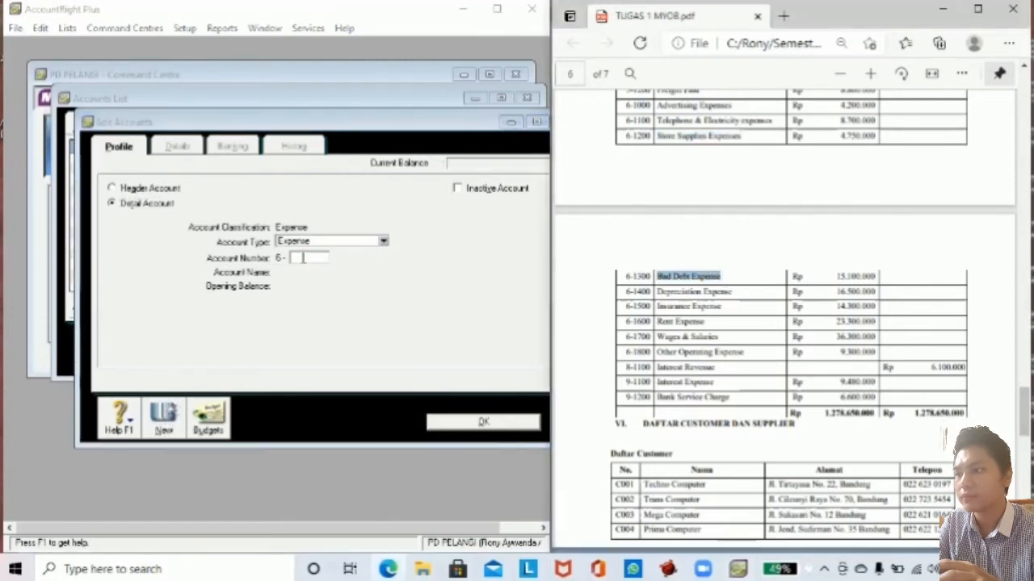
click(303, 258)
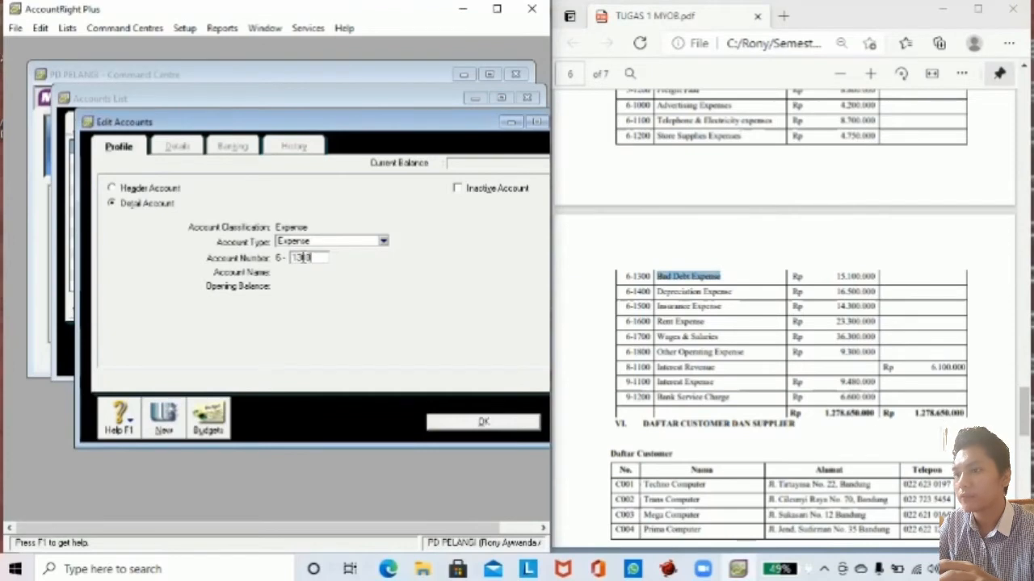
key(Tab)
key(ctrl+v)
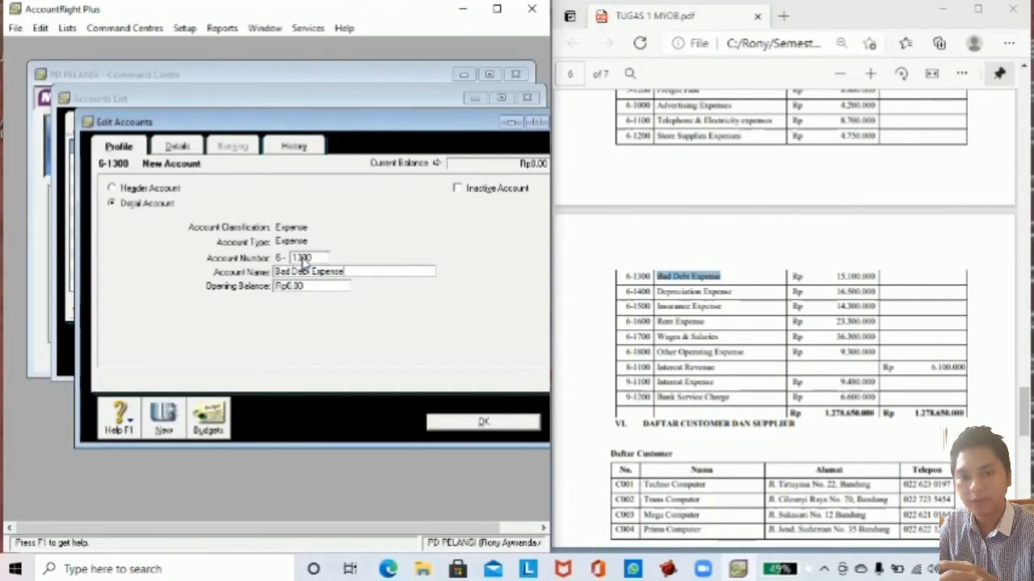
key(Tab)
text(15.)
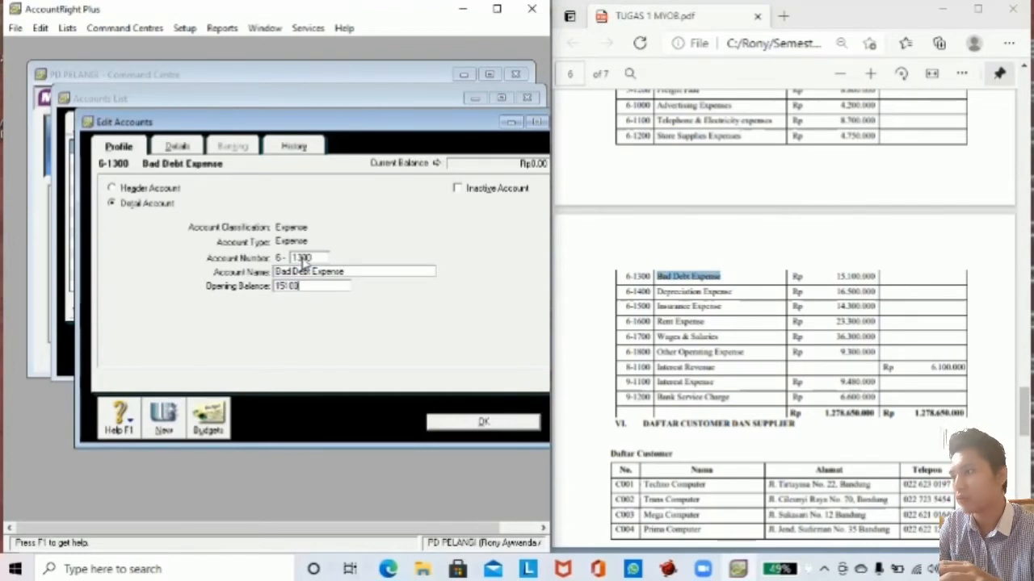
text(100.000)
key(Tab)
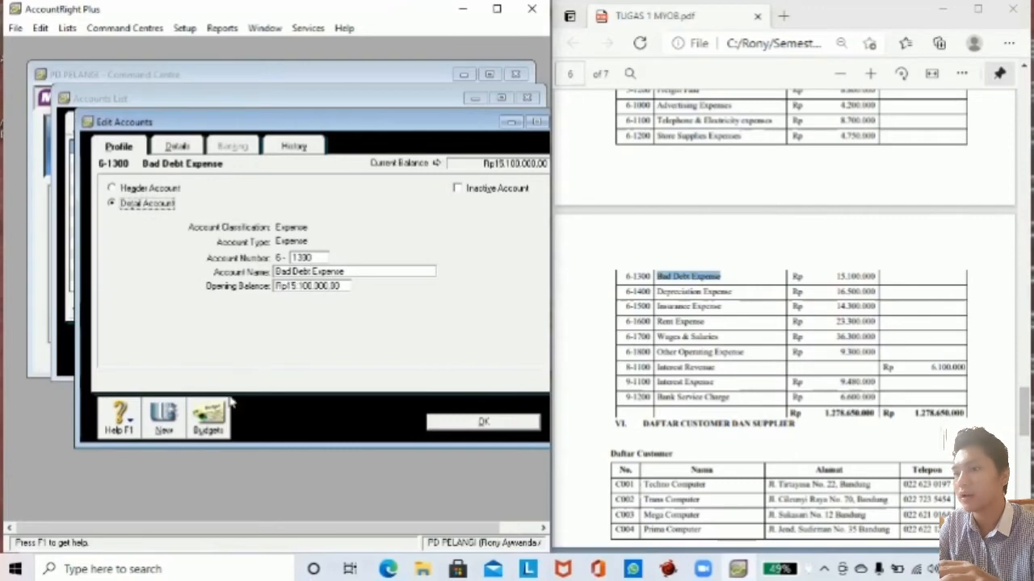
Add account 6-1400 Depreciation Expense with a 16,500,000 opening balance.
click(163, 416)
drag(660, 291, 741, 293)
key(ctrl+c)
click(310, 258)
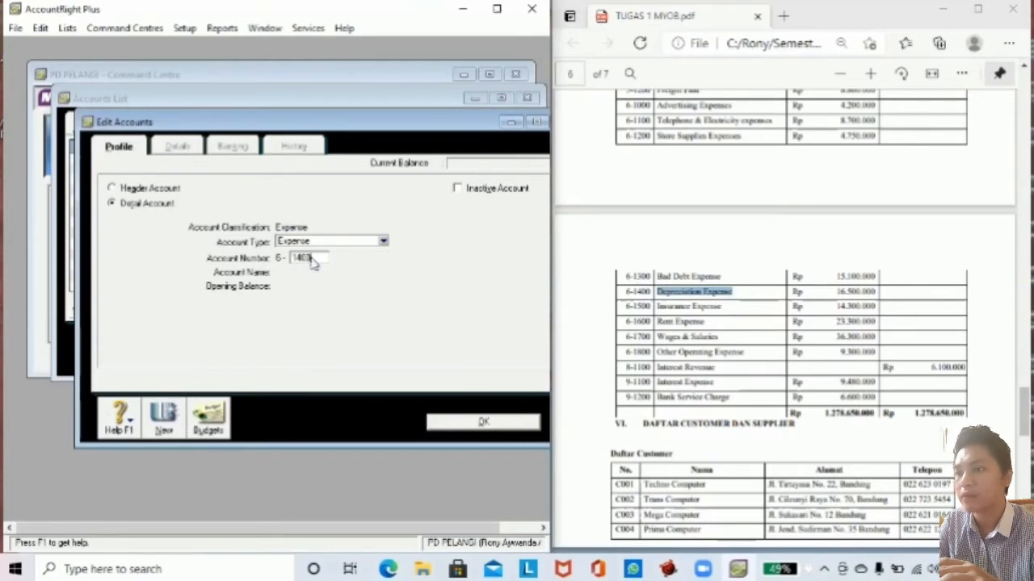
key(Tab)
key(ctrl+v)
key(Tab)
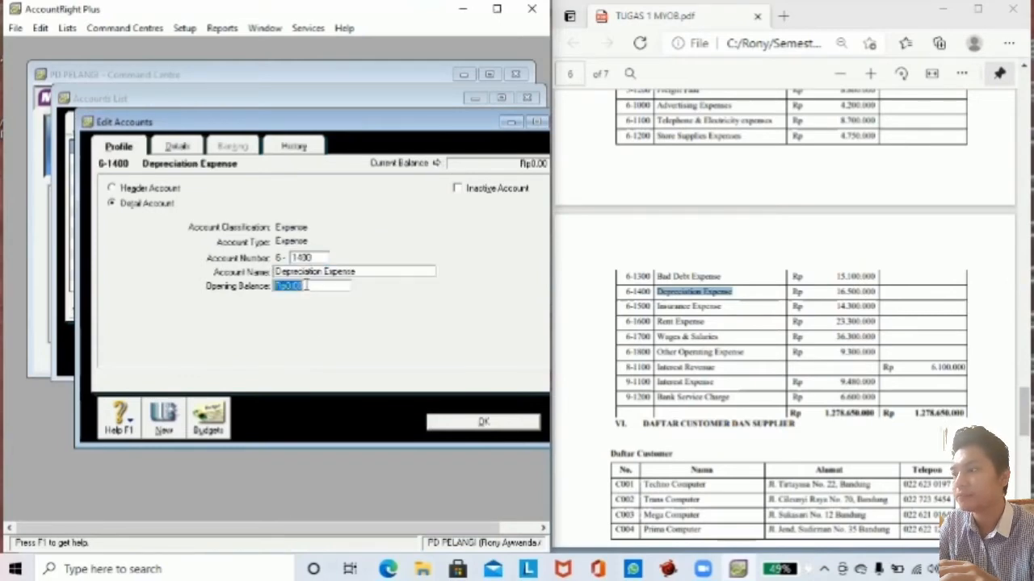
text(16500)
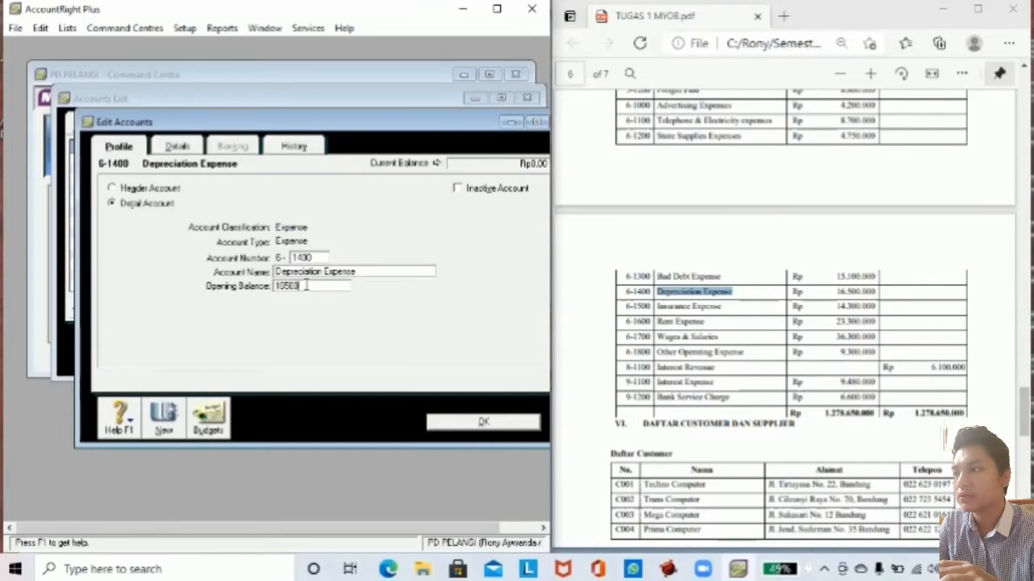
text(000)
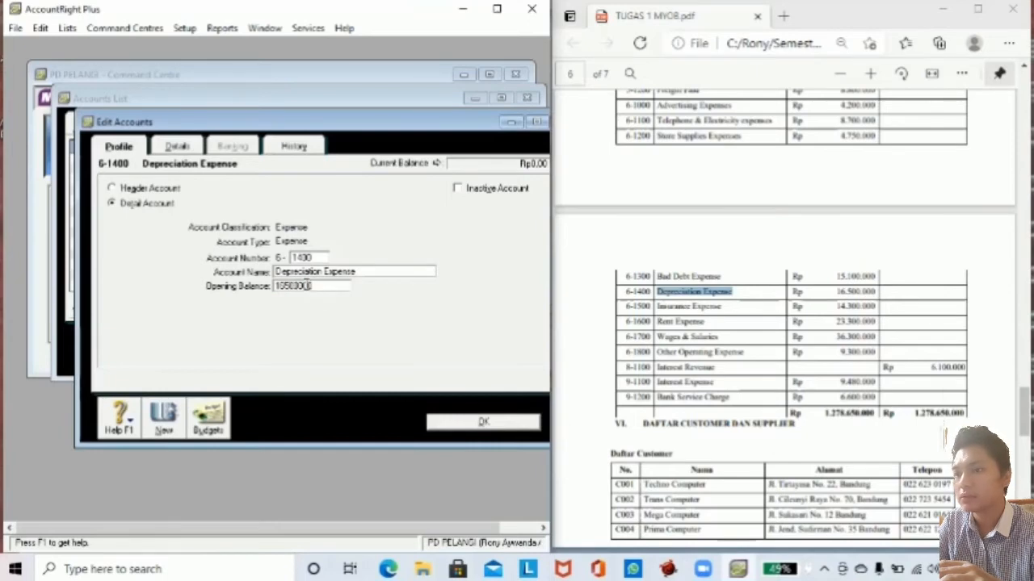
key(Tab)
Add account 6-1500 Insurance Expense with a 14,300,000 opening balance.
click(166, 414)
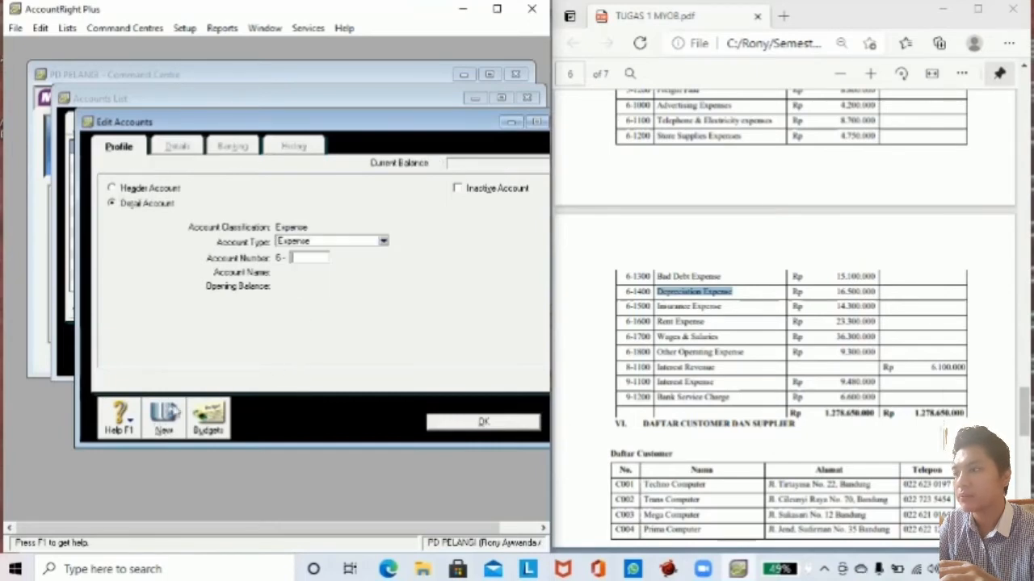
drag(656, 307, 724, 310)
key(ctrl+c)
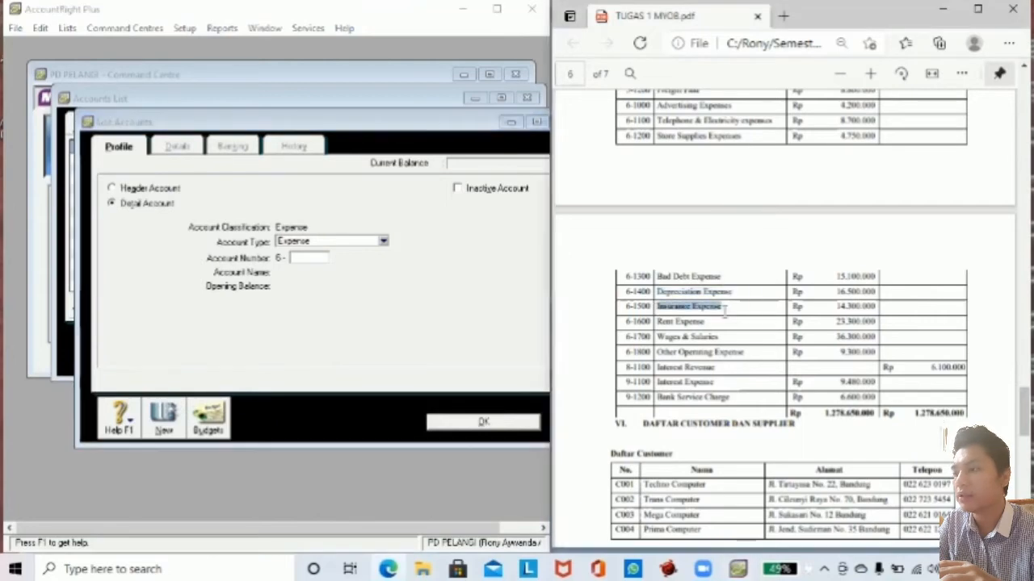
click(316, 257)
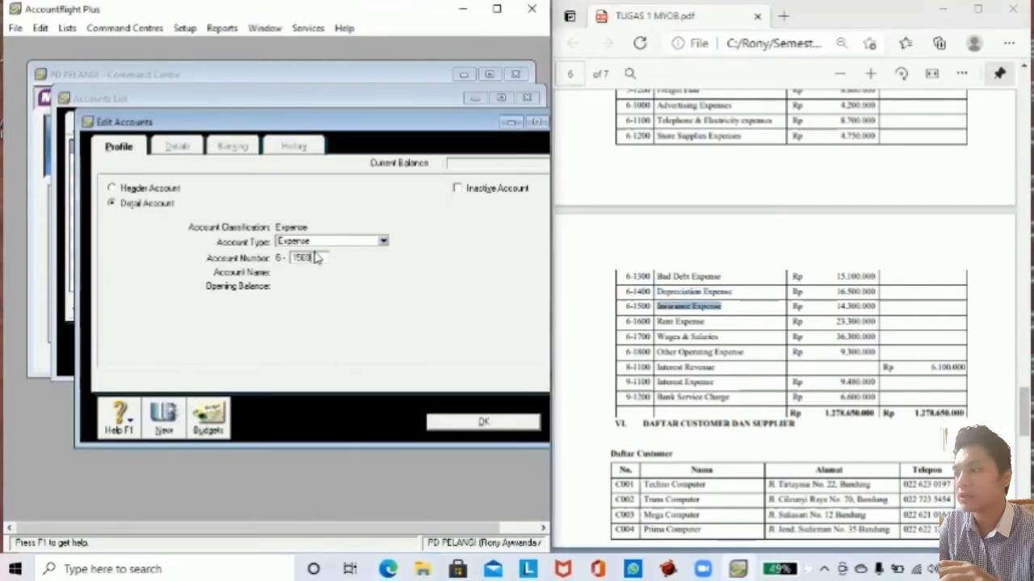
key(Tab)
key(ctrl+v)
click(308, 283)
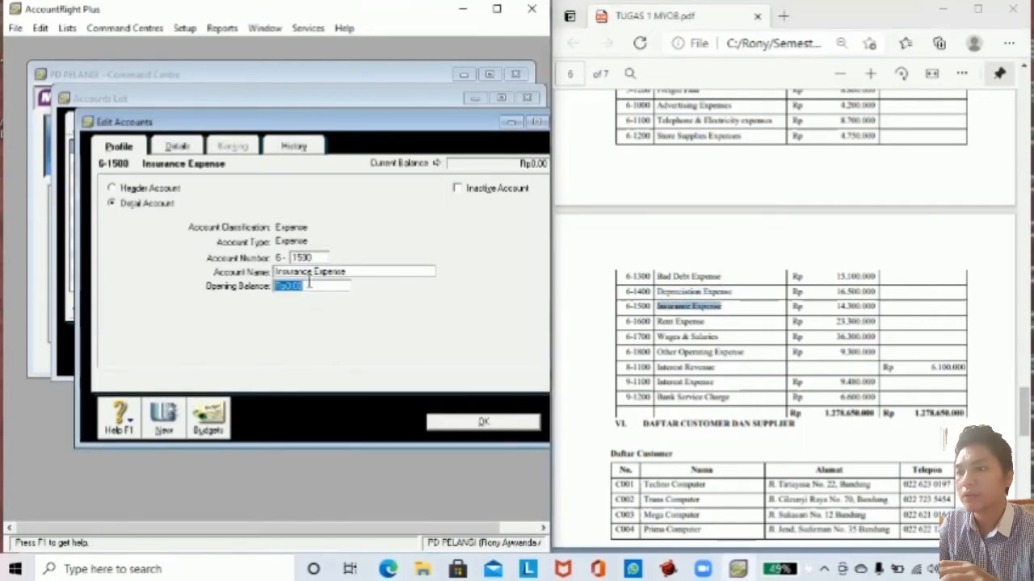
text(143000)
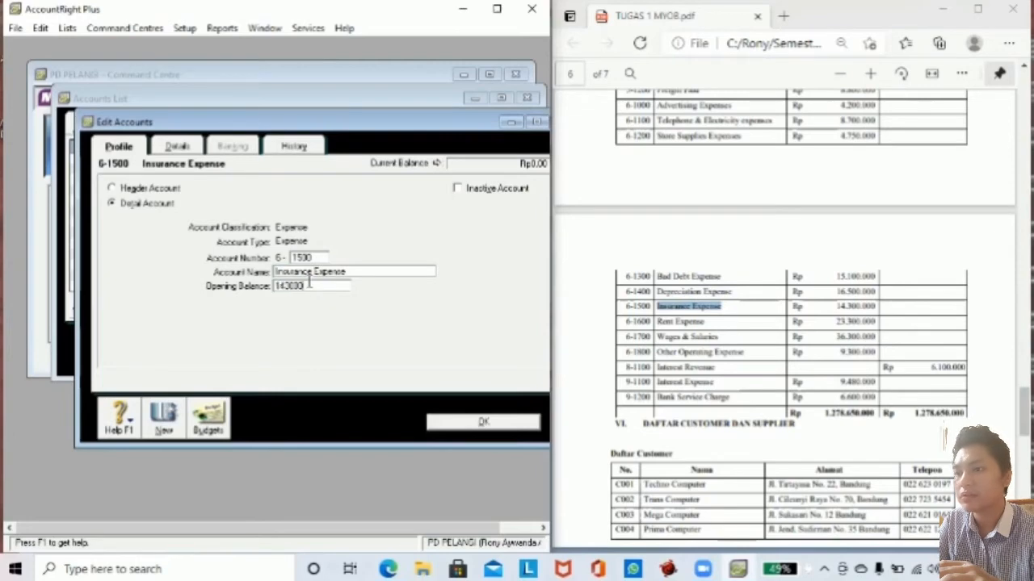
text(00)
key(Tab)
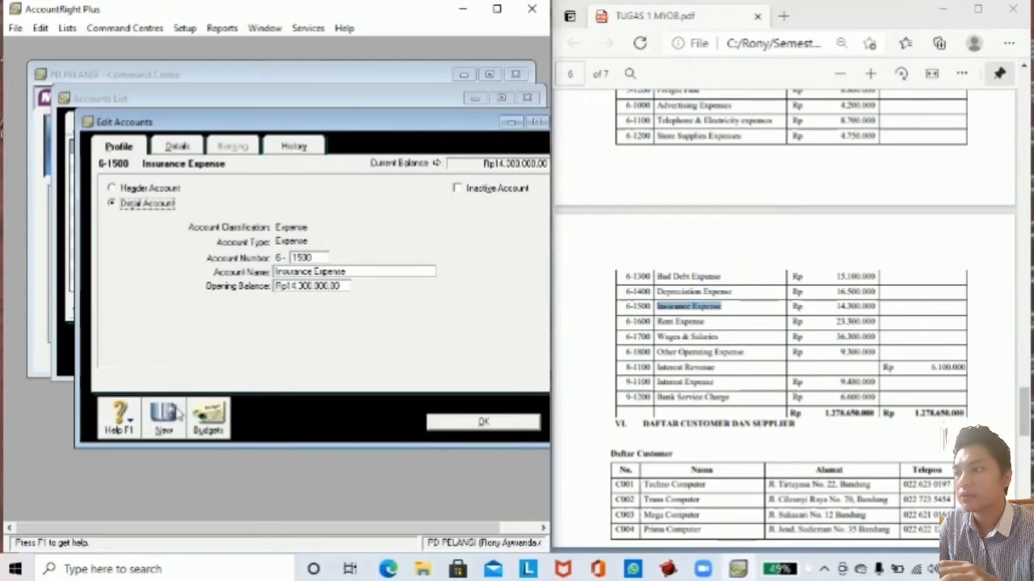
Add account 6-1600 Rent Expense with a 23,300,000 opening balance.
click(176, 410)
drag(657, 322, 707, 322)
key(ctrl+c)
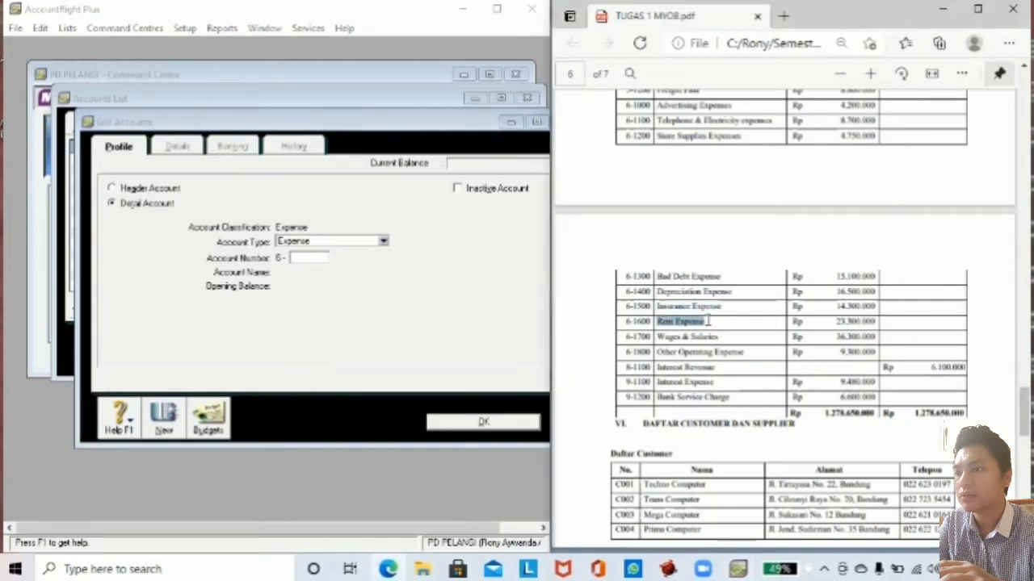
click(305, 258)
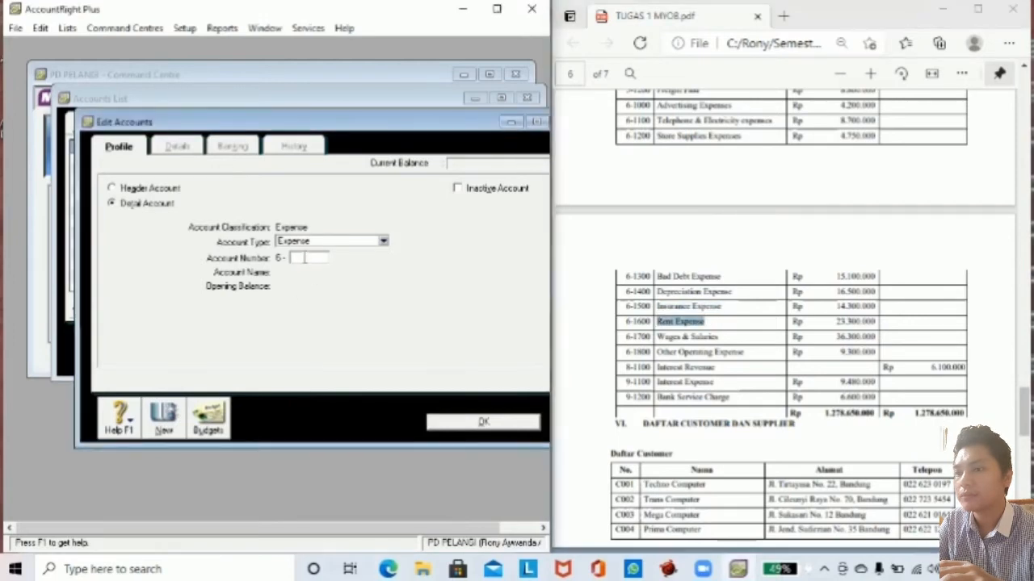
key(Tab)
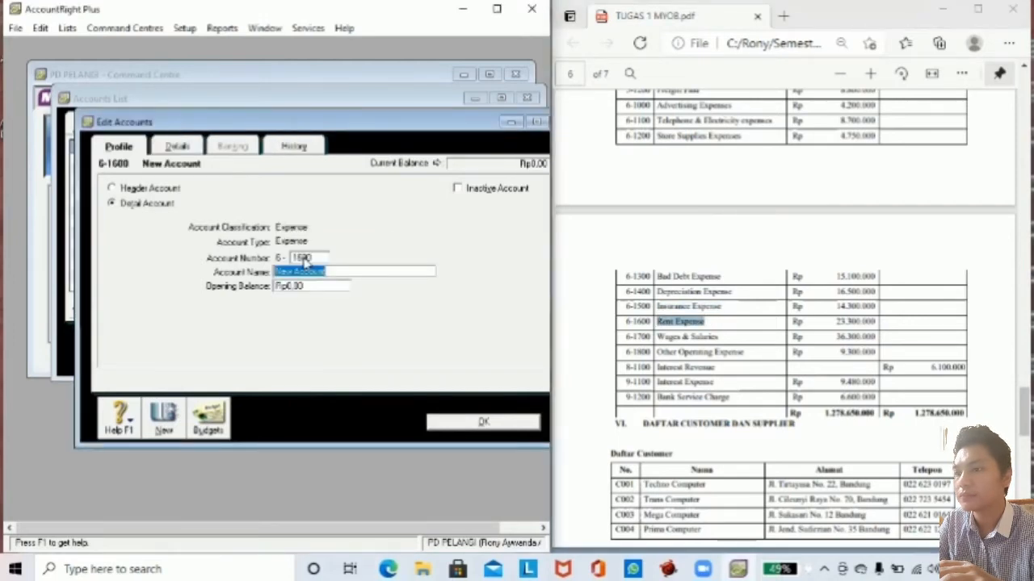
key(ctrl+v)
click(312, 286)
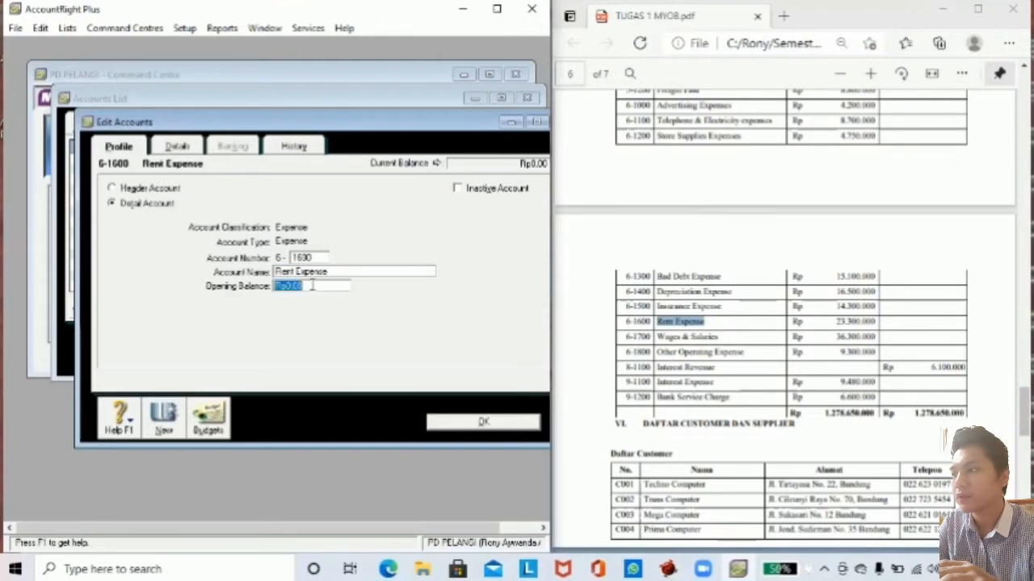
text(23300000)
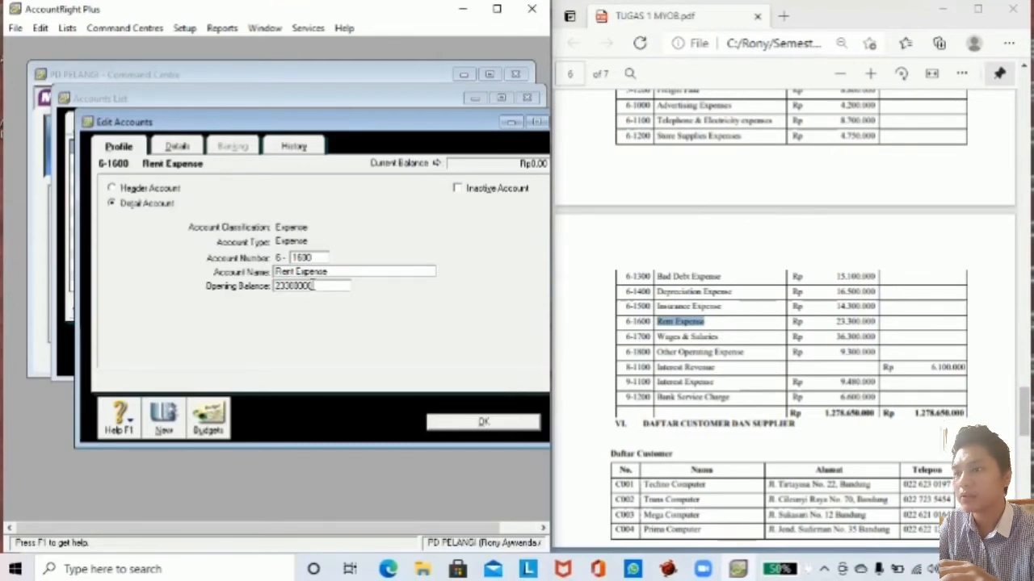
key(Tab)
Save Rent Expense and copy the name 'Wages & Salaries' from the PDF brief.
click(166, 421)
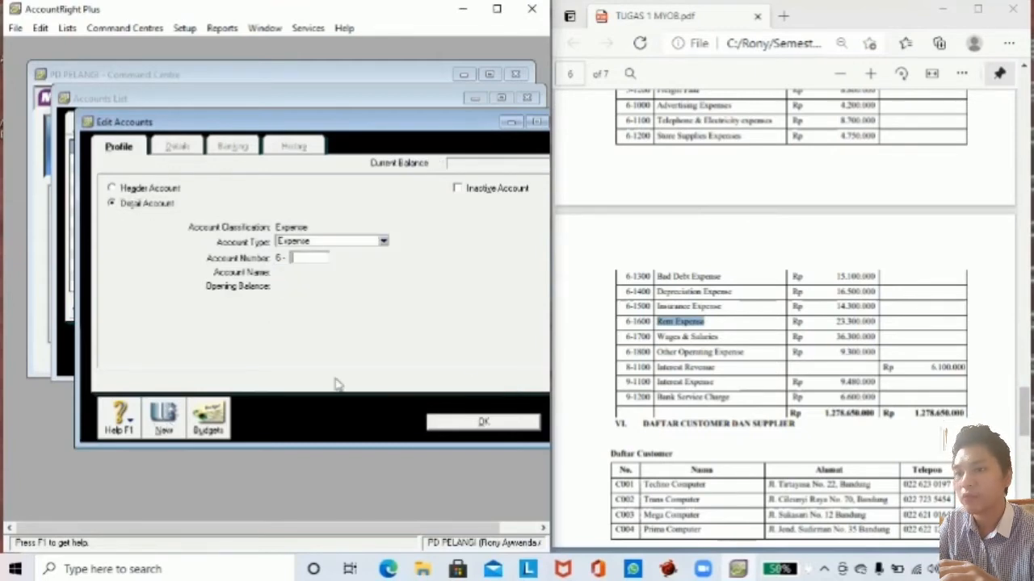
drag(656, 336, 721, 341)
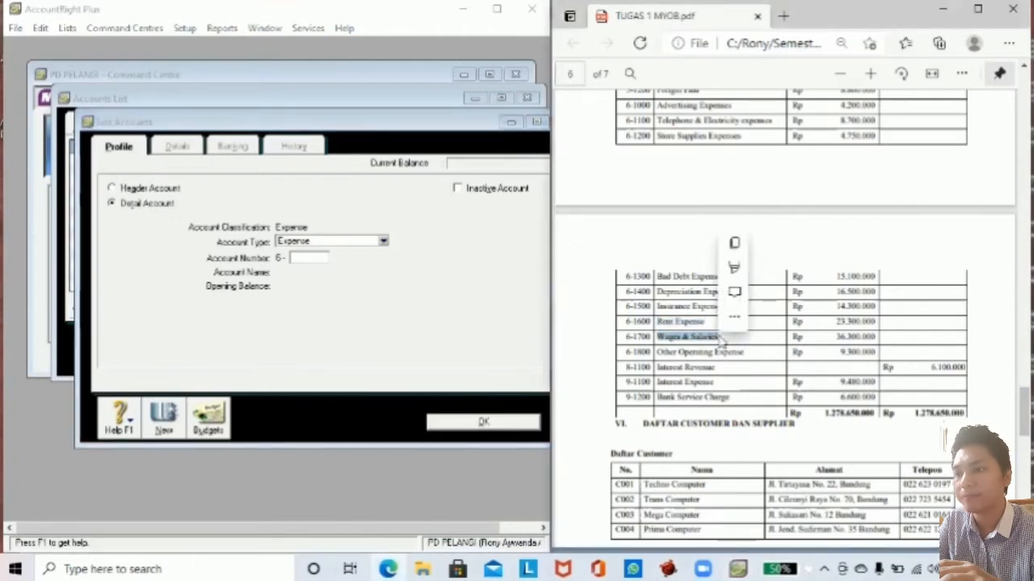
key(ctrl+c)
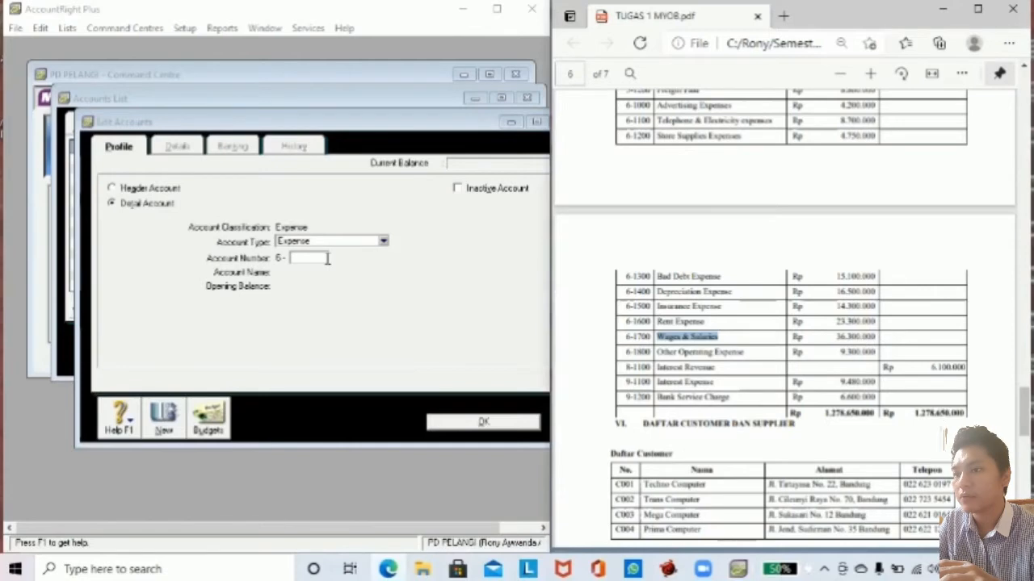
Renumber the Wages & Salaries account to 6-1700 with a 36,300,000 opening balance.
click(449, 423)
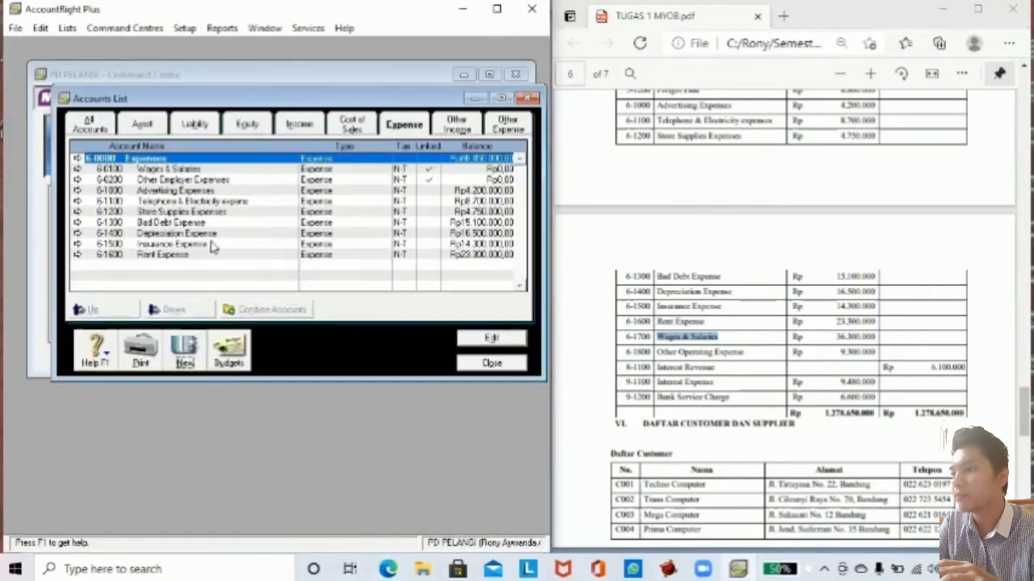
click(159, 169)
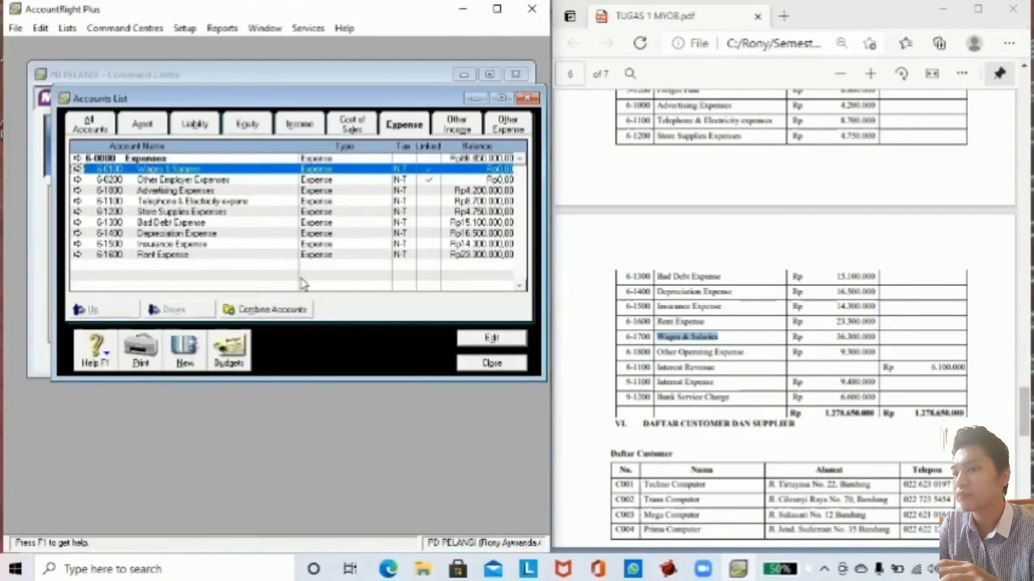
click(489, 340)
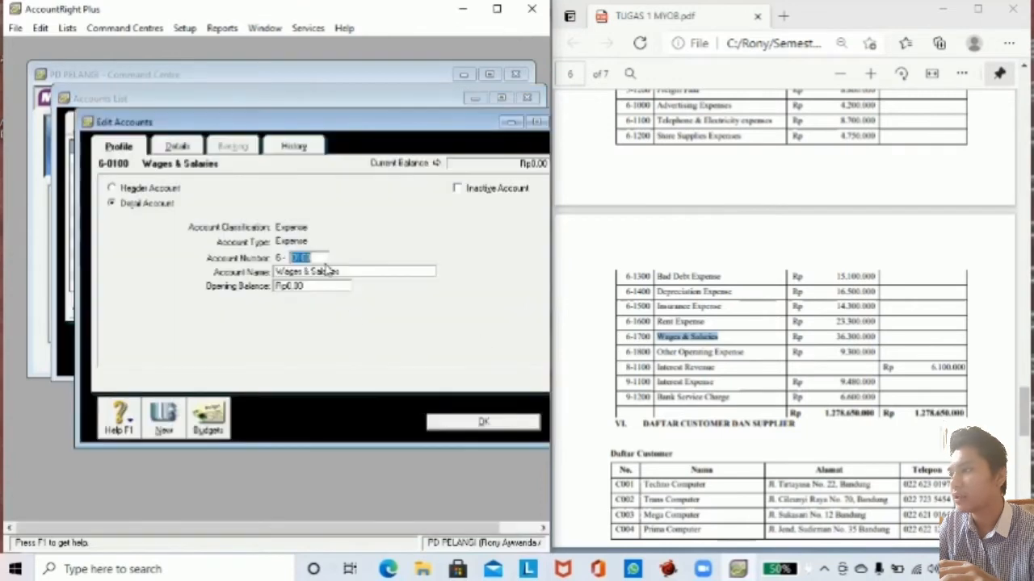
text(1700)
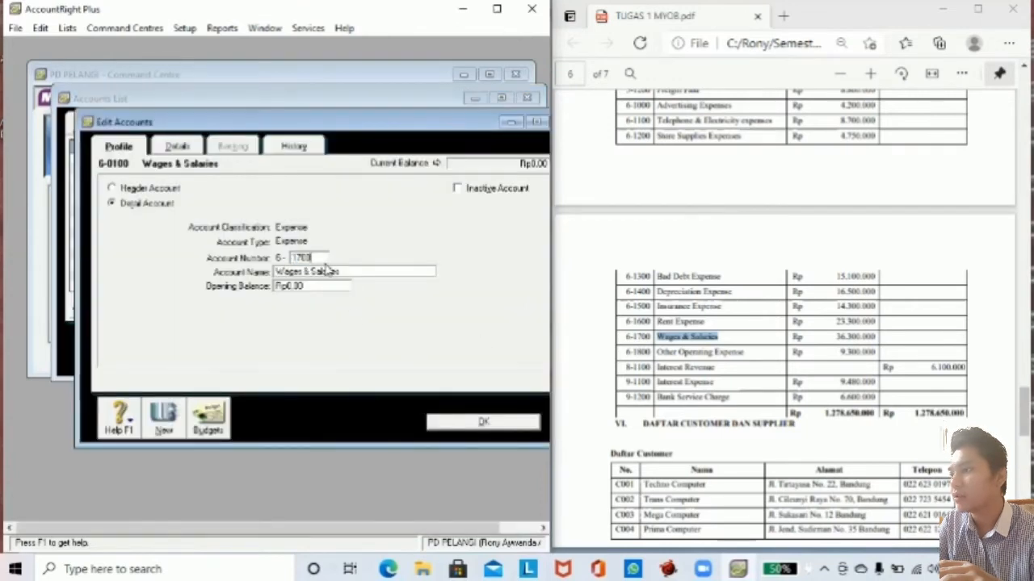
click(321, 285)
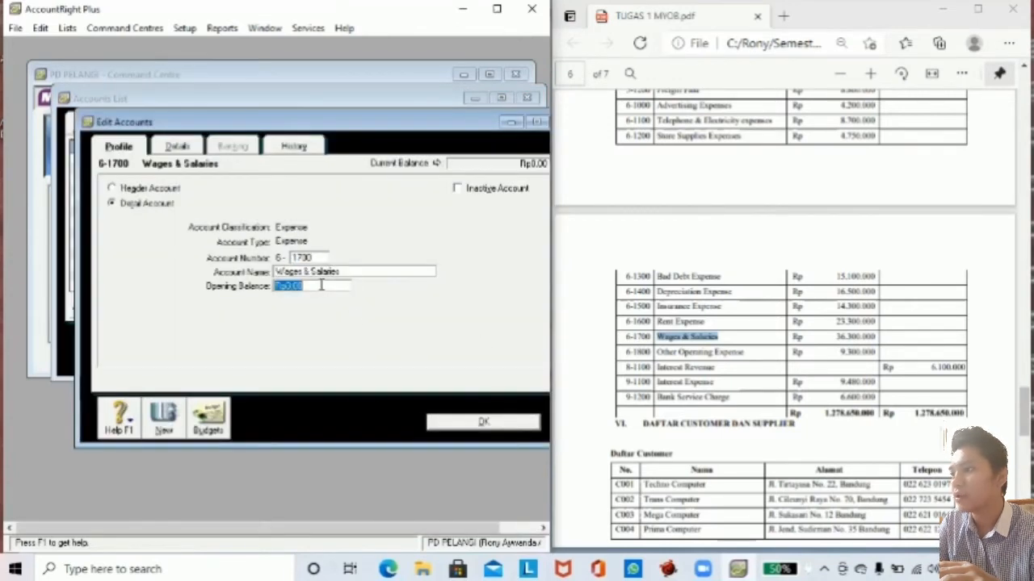
text(36300000)
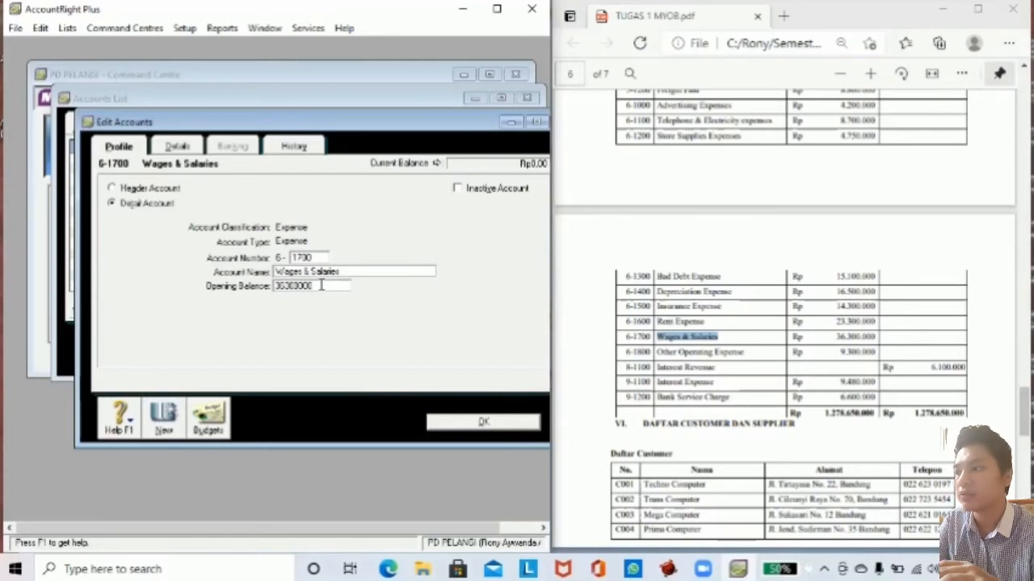
key(Tab)
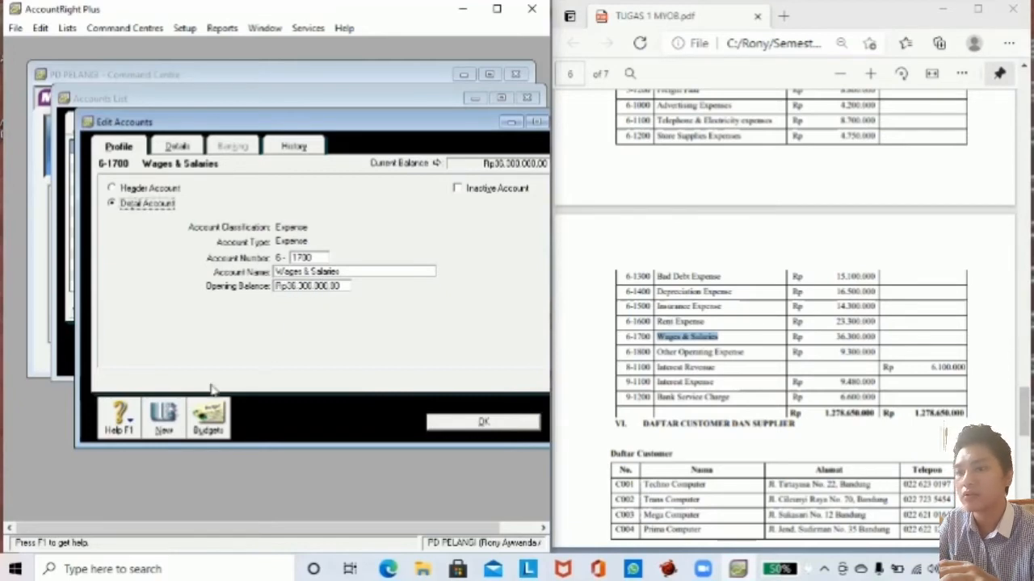
Add account 6-1800 Other Operating Expense with a 9,300,000 opening balance.
click(166, 419)
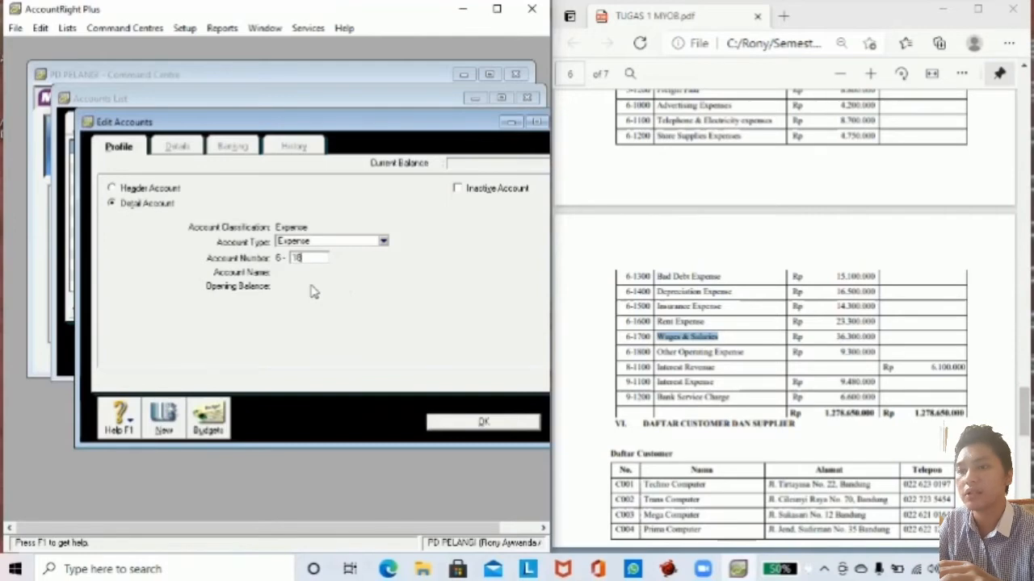
drag(655, 353, 744, 353)
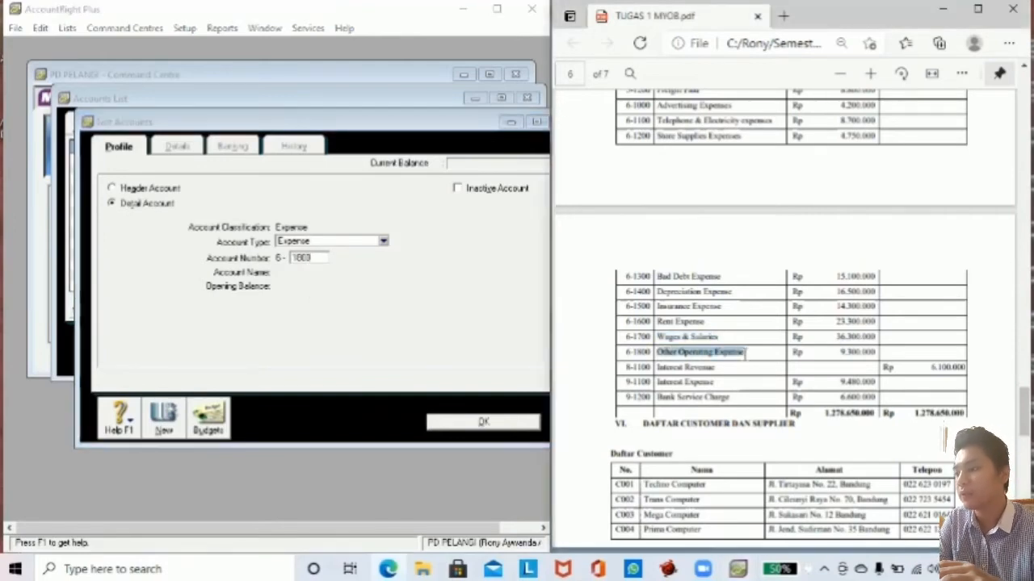
click(320, 258)
key(Tab)
key(ctrl+v)
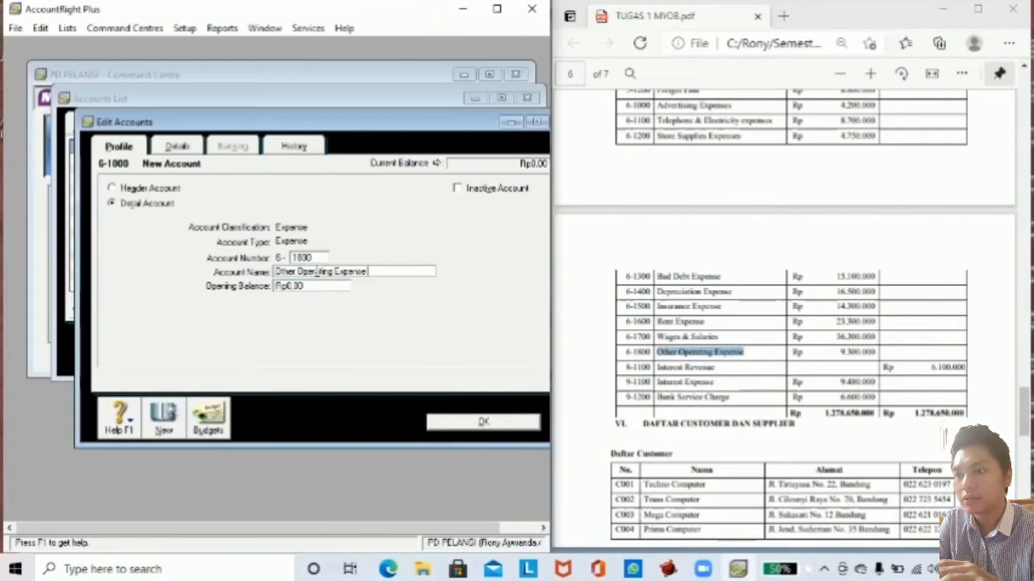
click(314, 285)
text(9.)
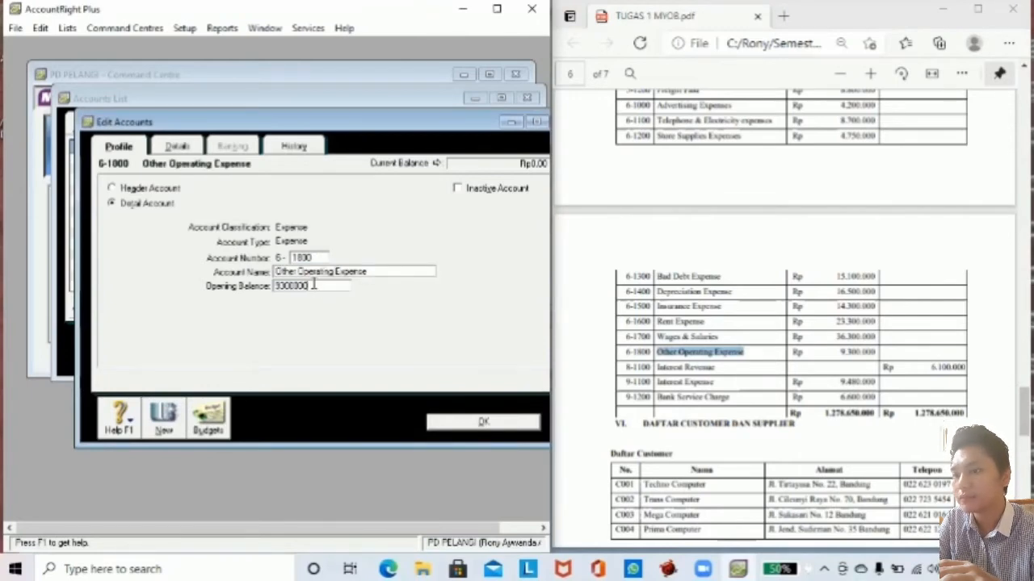
text(300.000)
key(Tab)
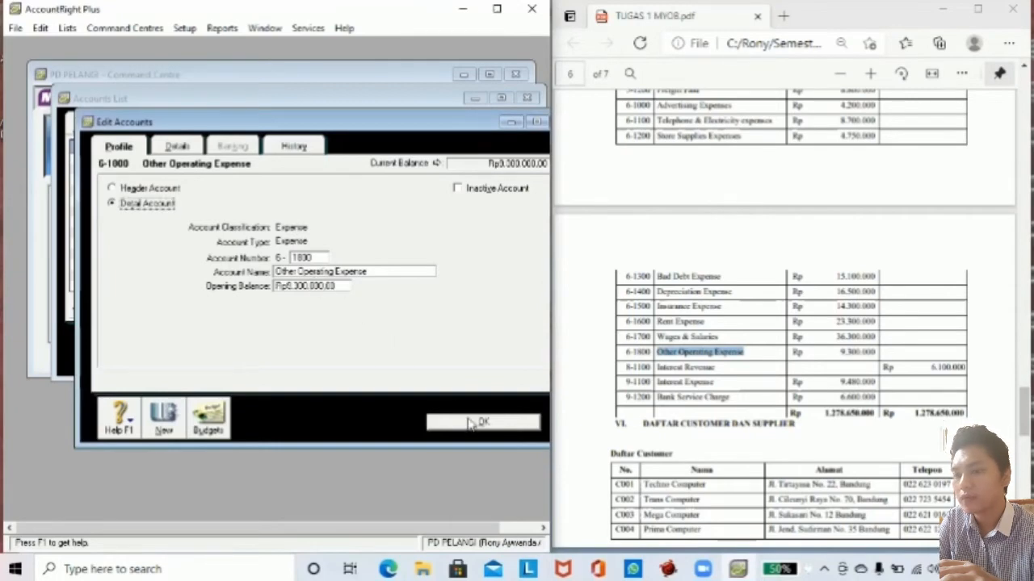
click(482, 422)
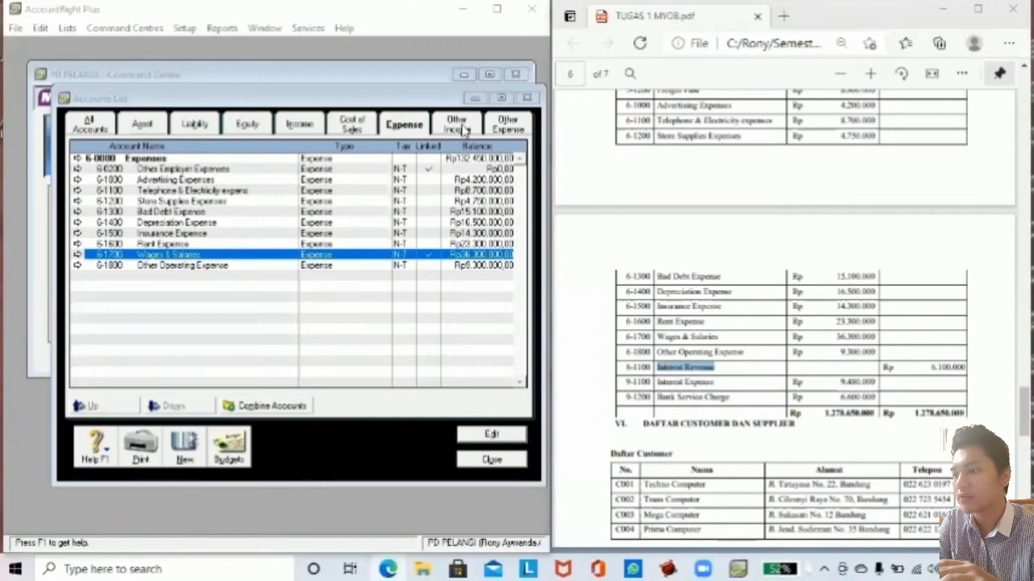
Create Other Income account 8-1100 Interest Revenue with a 6,100,000 opening balance.
click(464, 130)
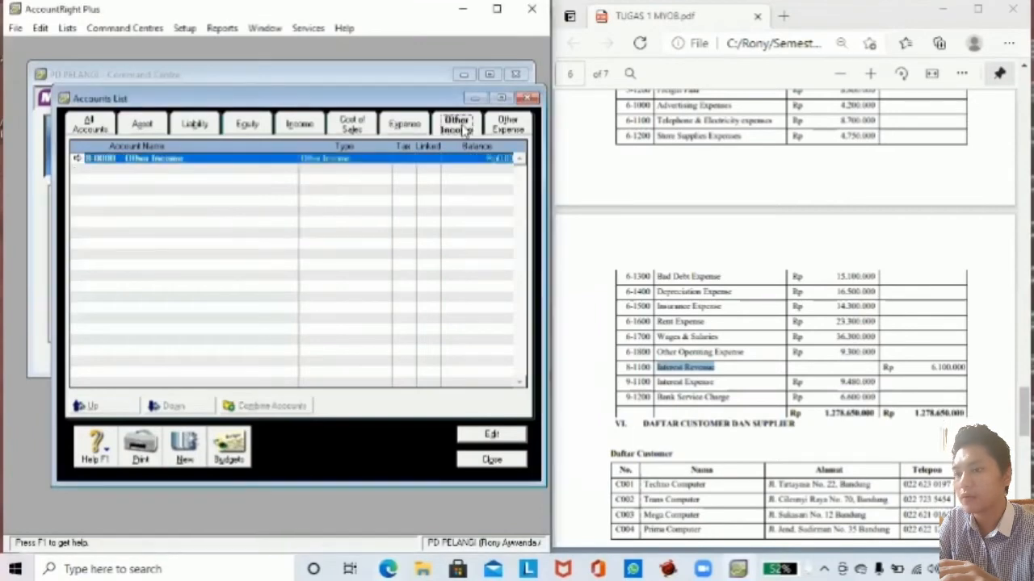
click(185, 447)
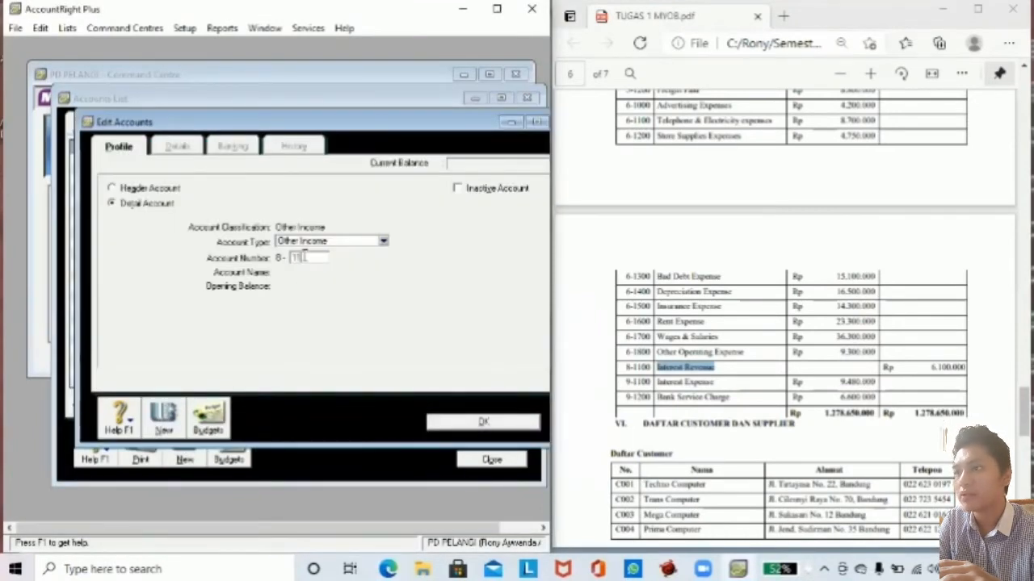
key(Tab)
key(ctrl+v)
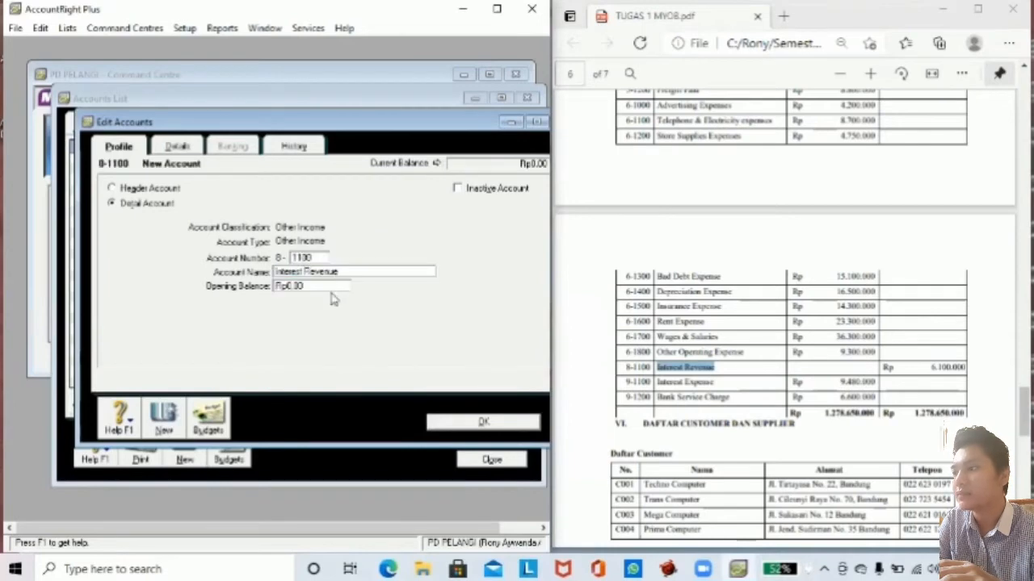
click(309, 288)
text(61)
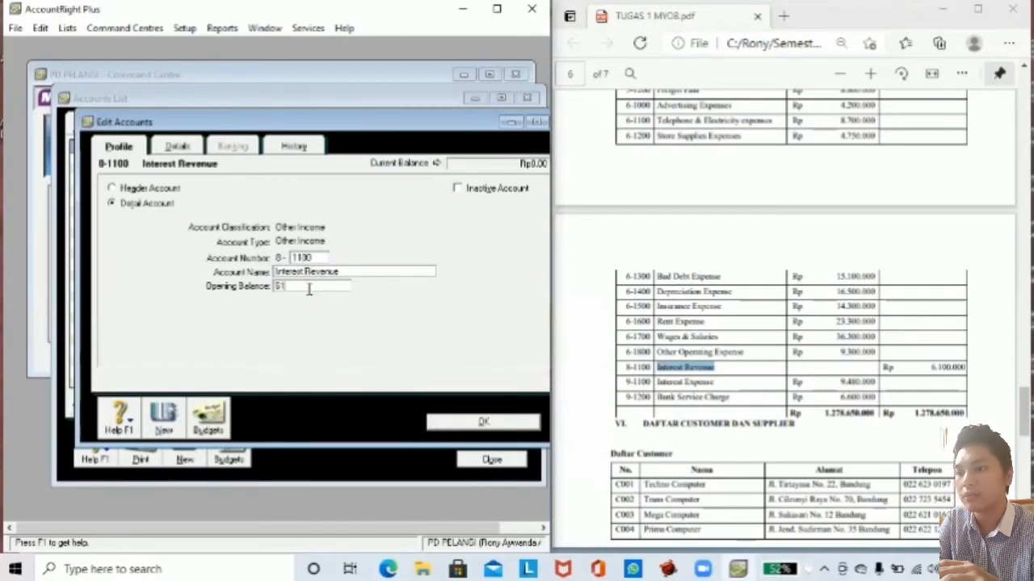
text(00000)
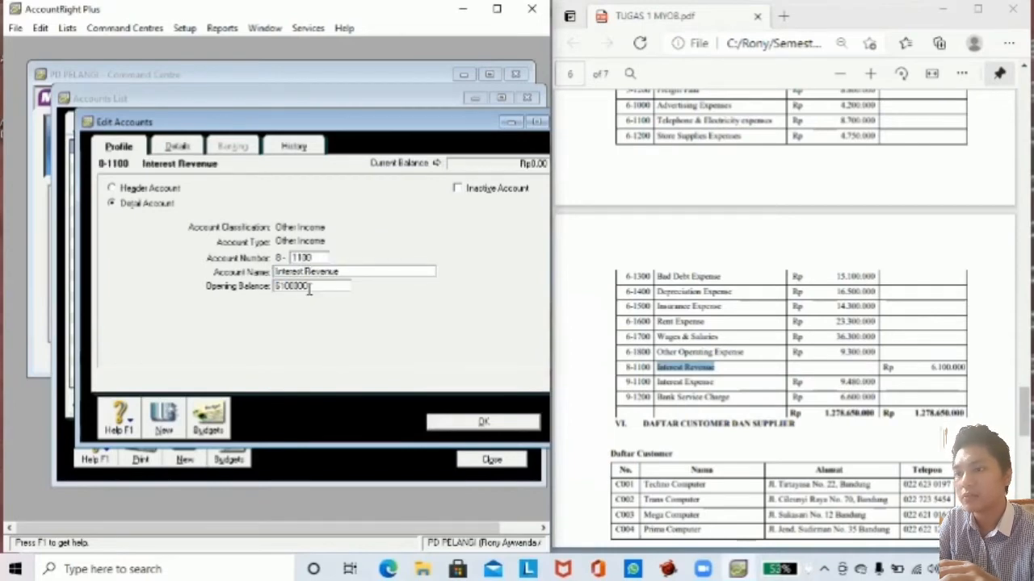
click(468, 421)
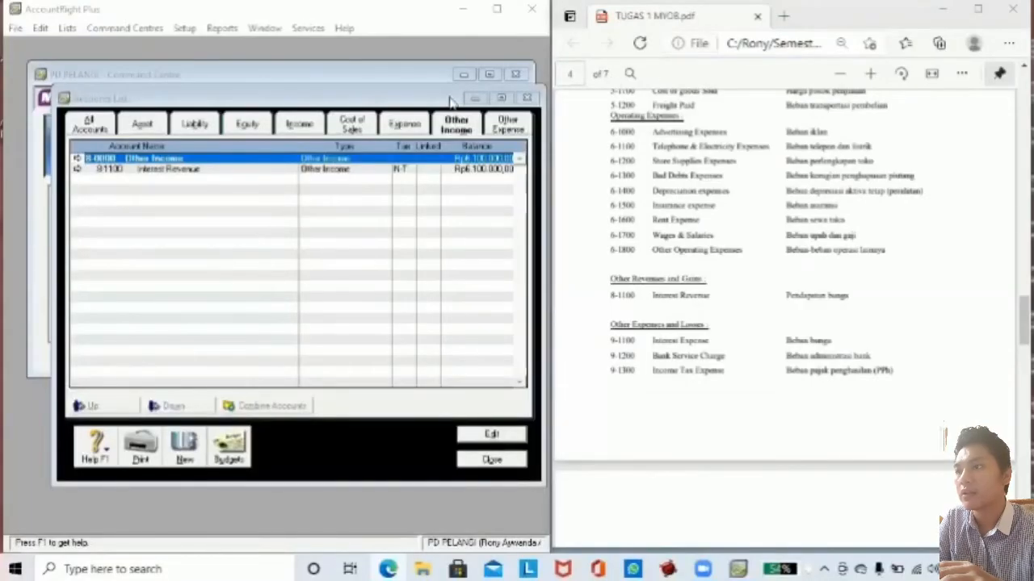
click(506, 129)
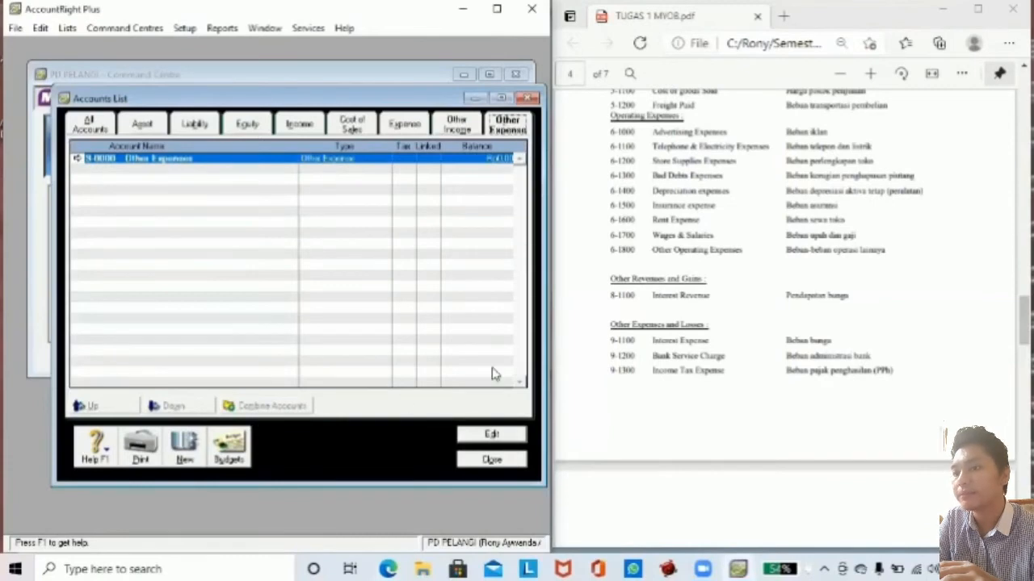
Create Other Expense account 9-1100 named Interest Expense from the PDF brief.
drag(651, 339, 710, 344)
key(ctrl+c)
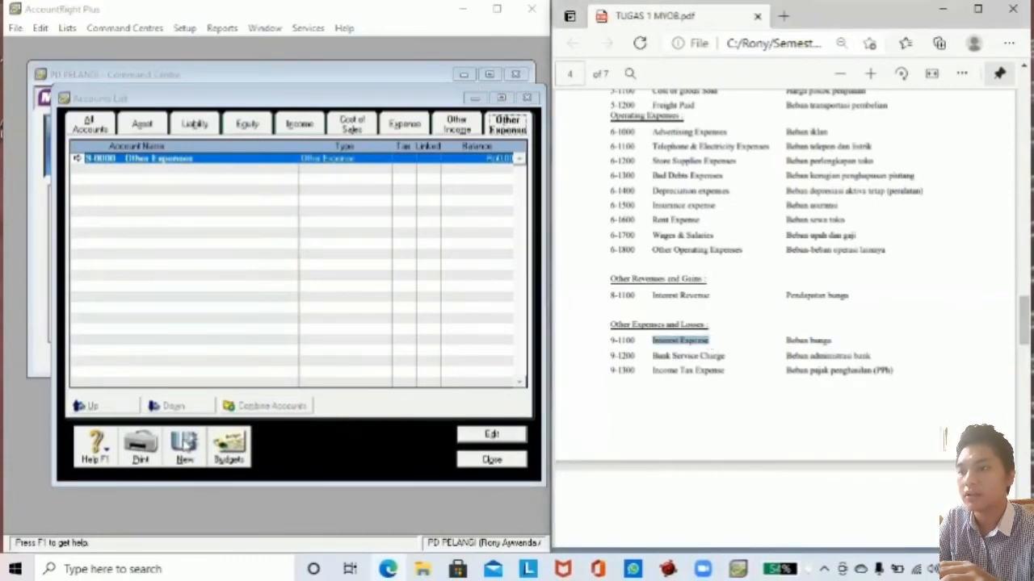
click(185, 444)
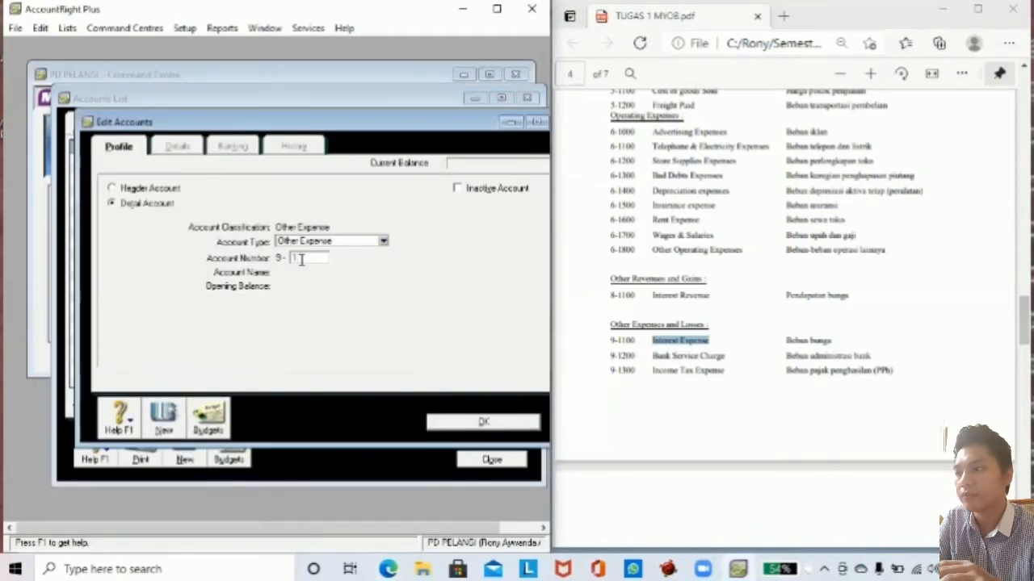
text(1100)
key(Tab)
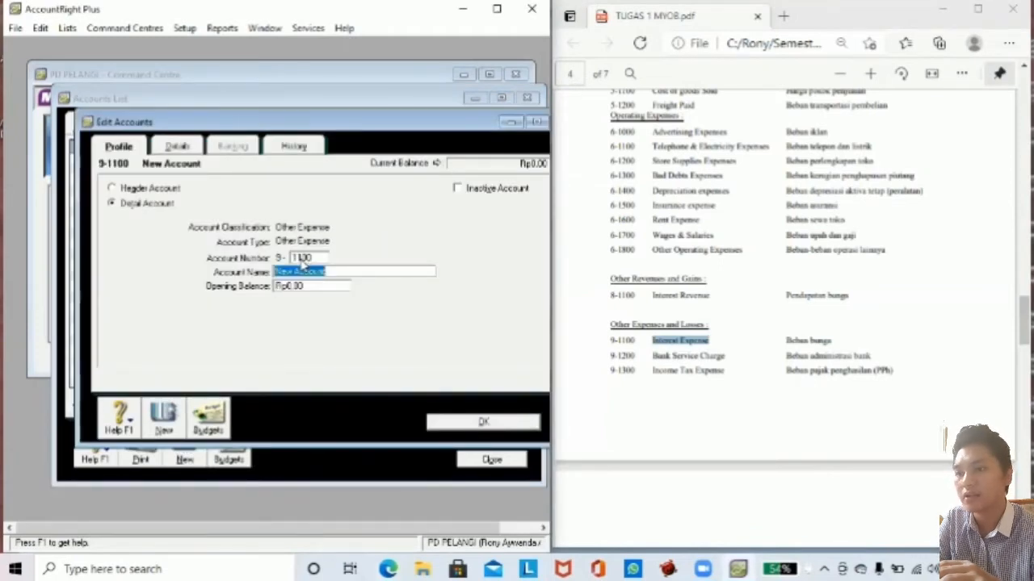
key(ctrl+v)
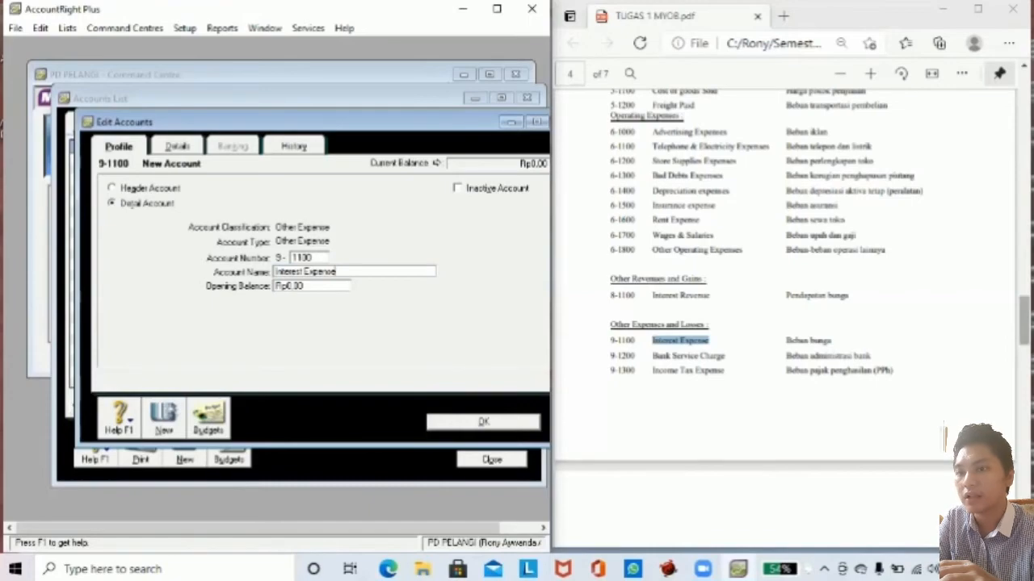
drag(1024, 321, 1024, 432)
scroll(902, 353, up, 3)
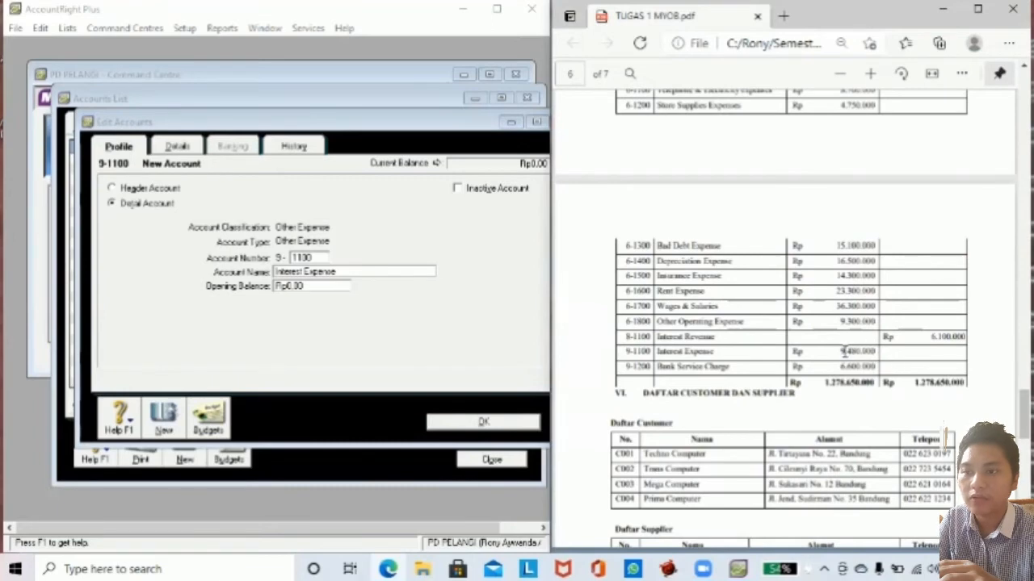
Give Interest Expense a 9,480,000 opening balance and save it.
click(323, 287)
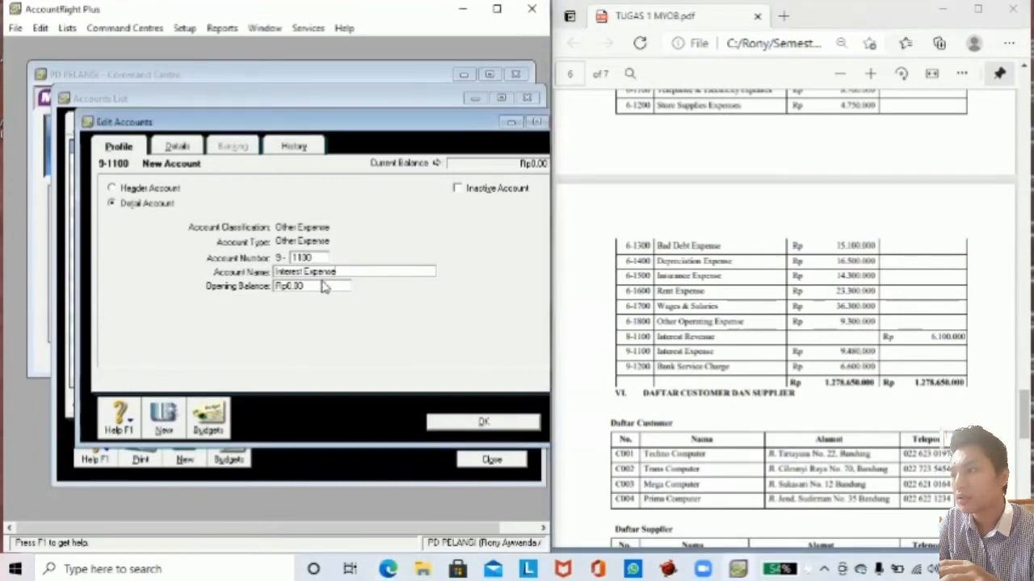
click(323, 287)
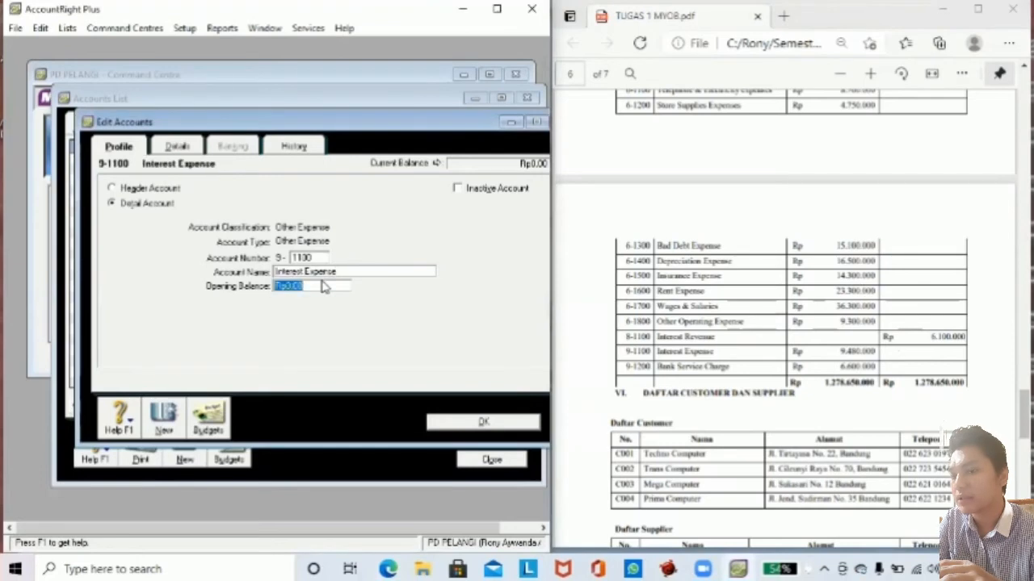
click(839, 352)
drag(839, 352, 877, 353)
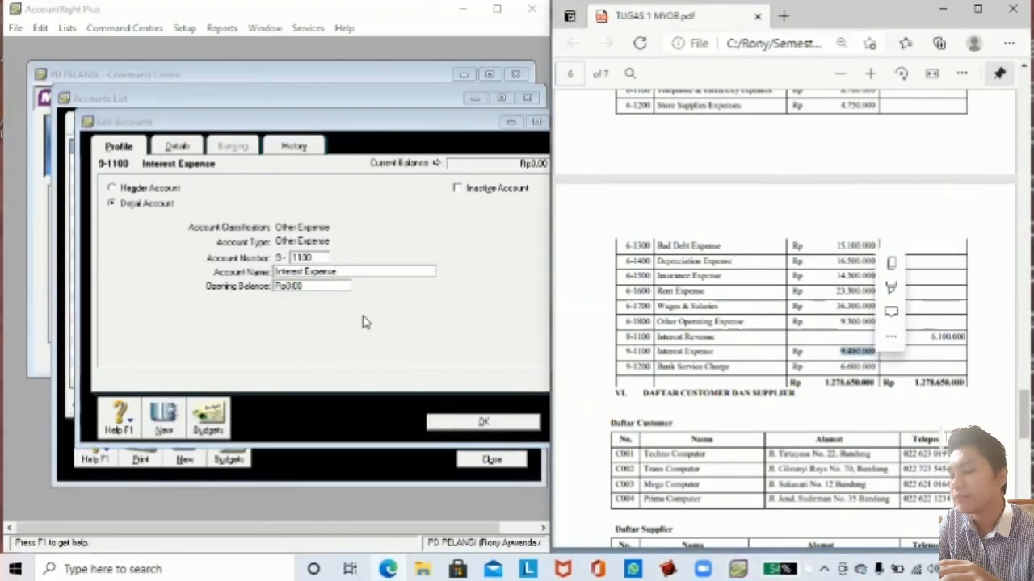
click(313, 284)
text(94)
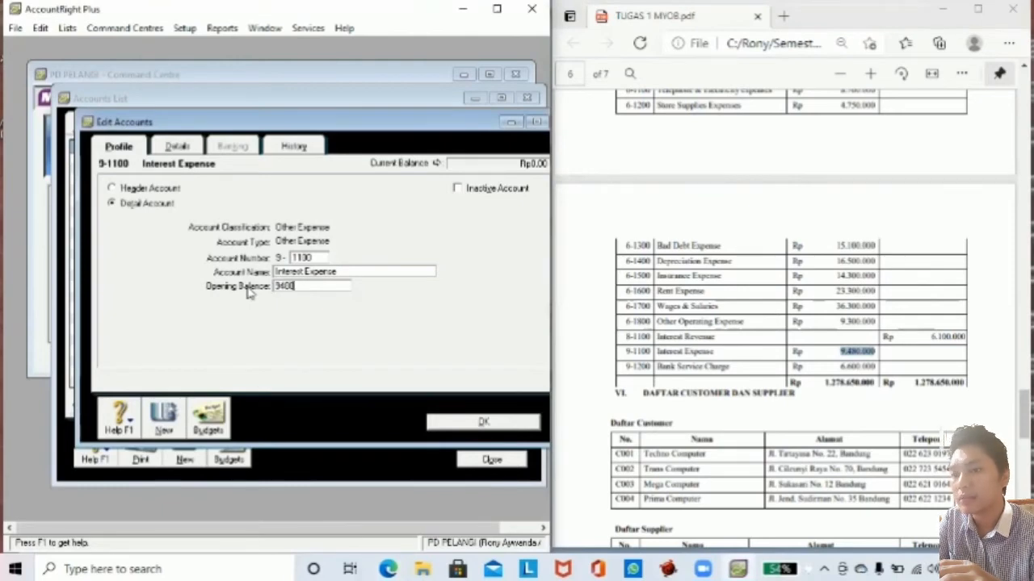
text(80000)
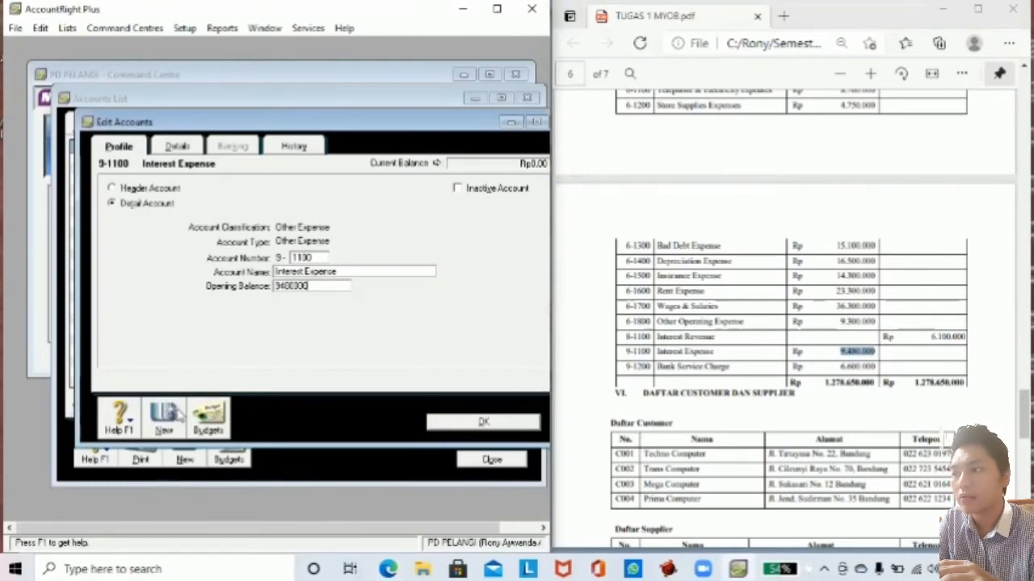
click(165, 415)
drag(1024, 411, 1024, 324)
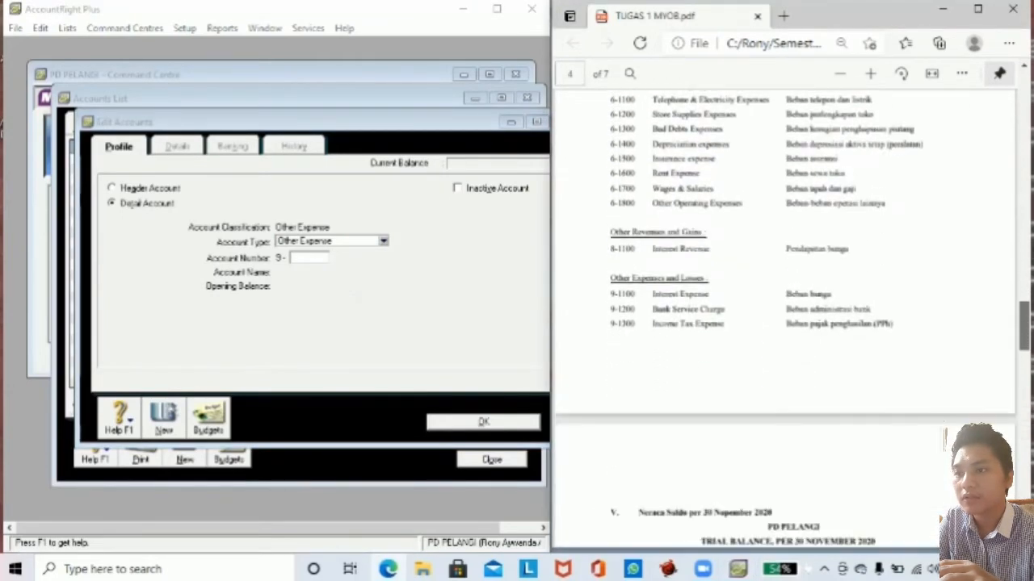
drag(651, 309, 724, 313)
key(ctrl+c)
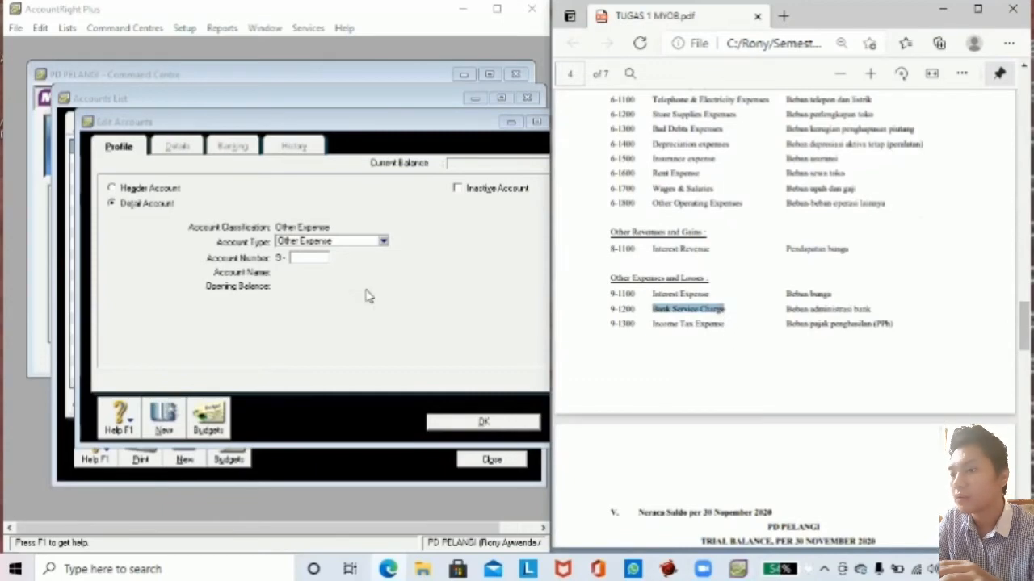
Add account 9-1200 Bank Service Charge with a 6,600,000 opening balance.
click(312, 259)
text(1)
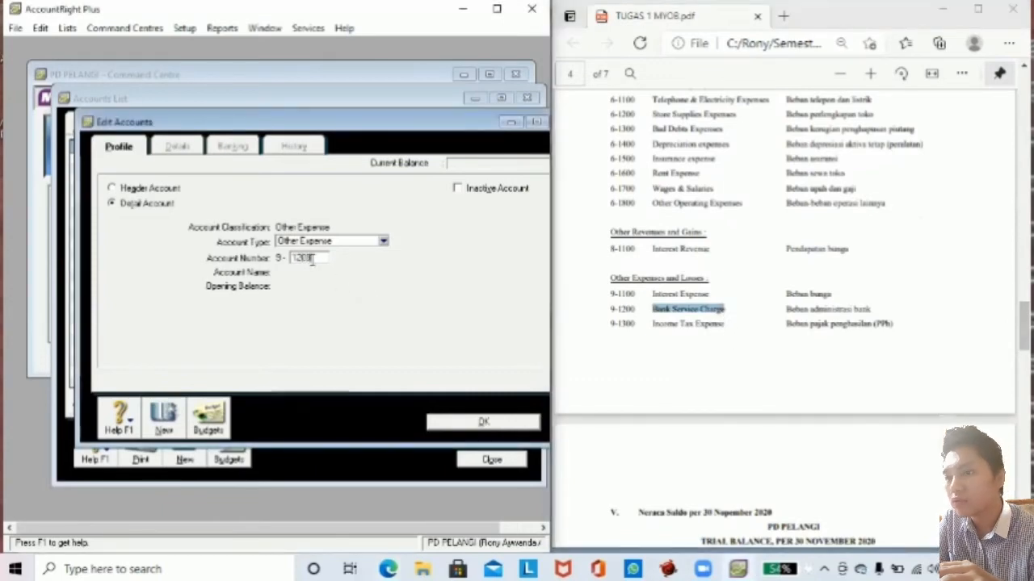
text(200)
key(Tab)
key(ctrl+v)
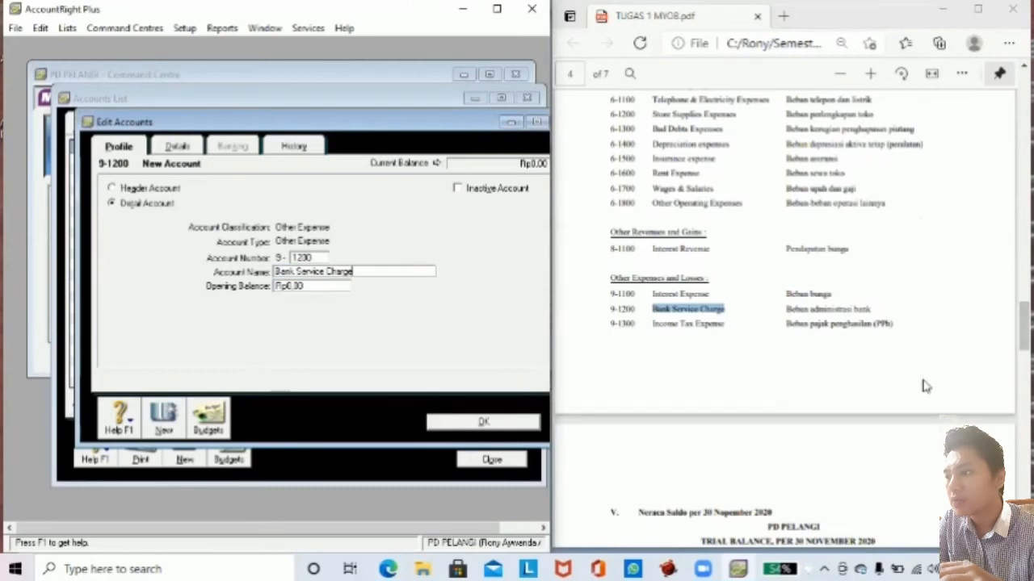
click(925, 385)
scroll(926, 386, down, 15)
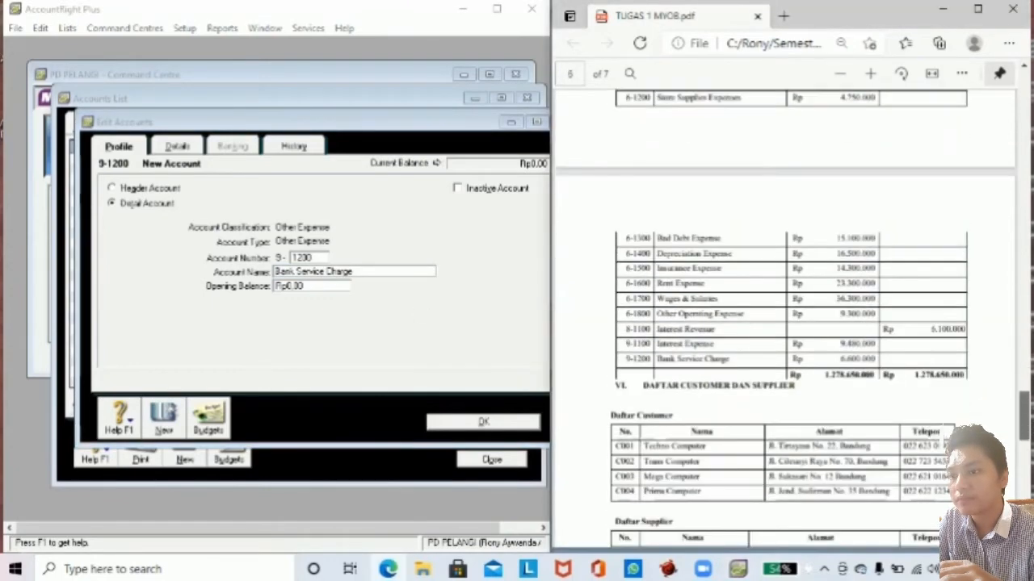
scroll(880, 371, up, 1)
drag(838, 375, 894, 378)
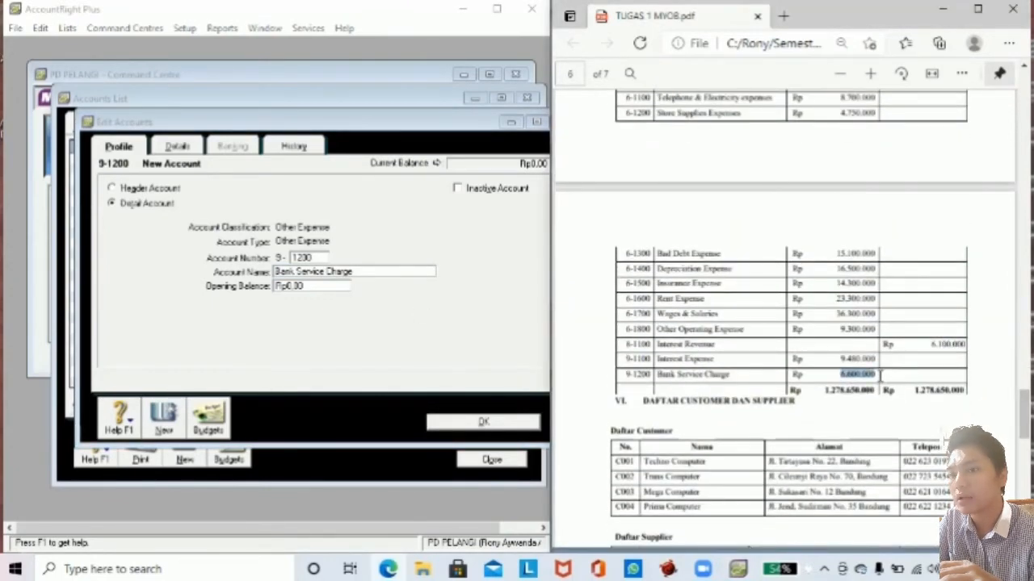
click(331, 284)
text(6600000)
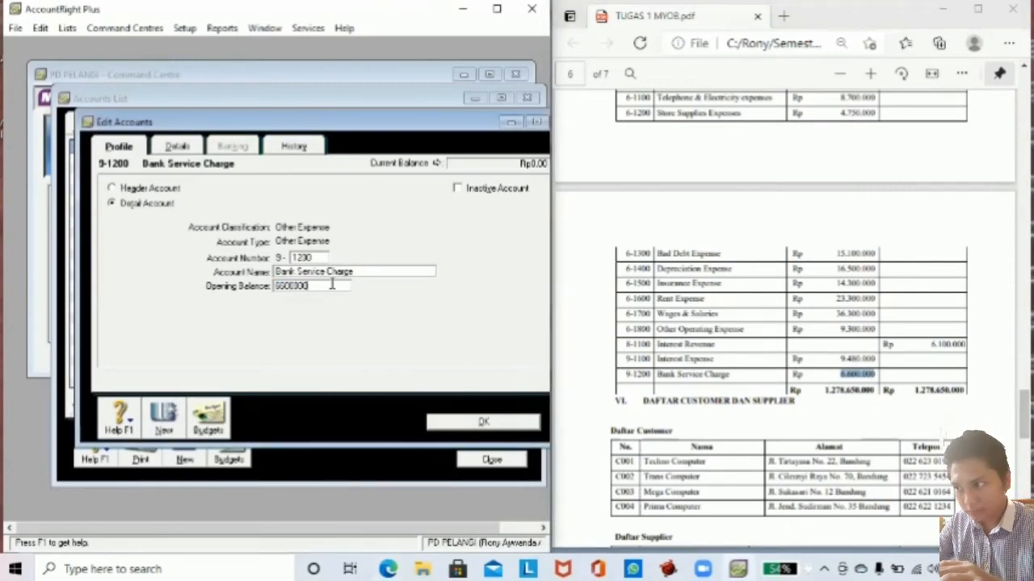
key(Tab)
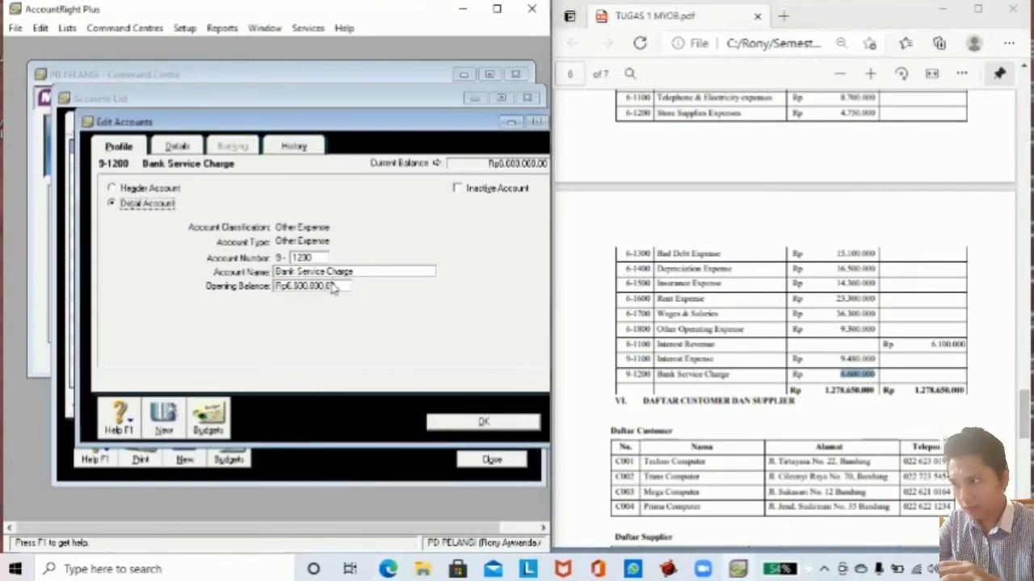
Add account 9-1300 Income Tax Expense with no opening balance.
click(163, 416)
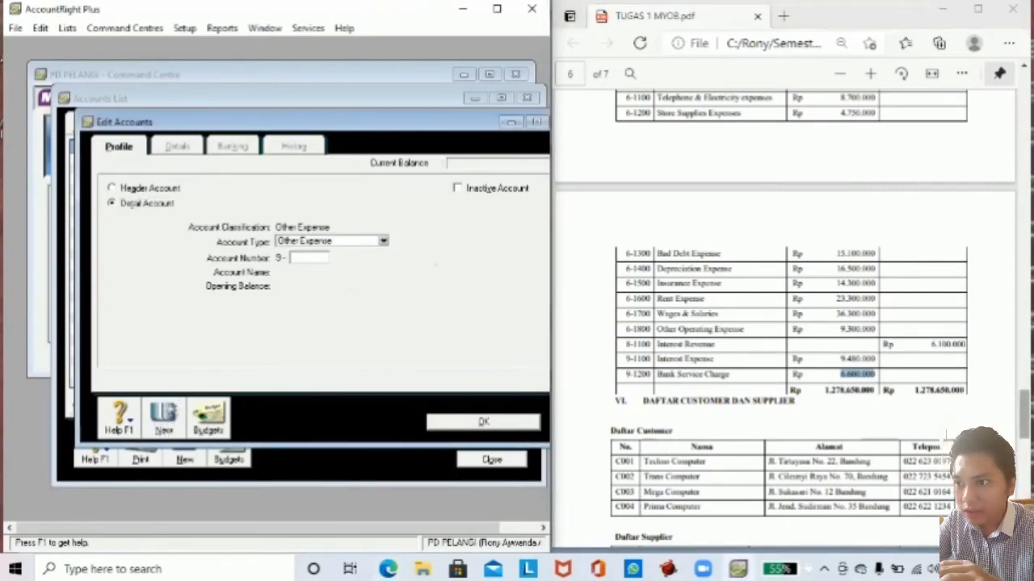
click(666, 446)
scroll(687, 444, up, 15)
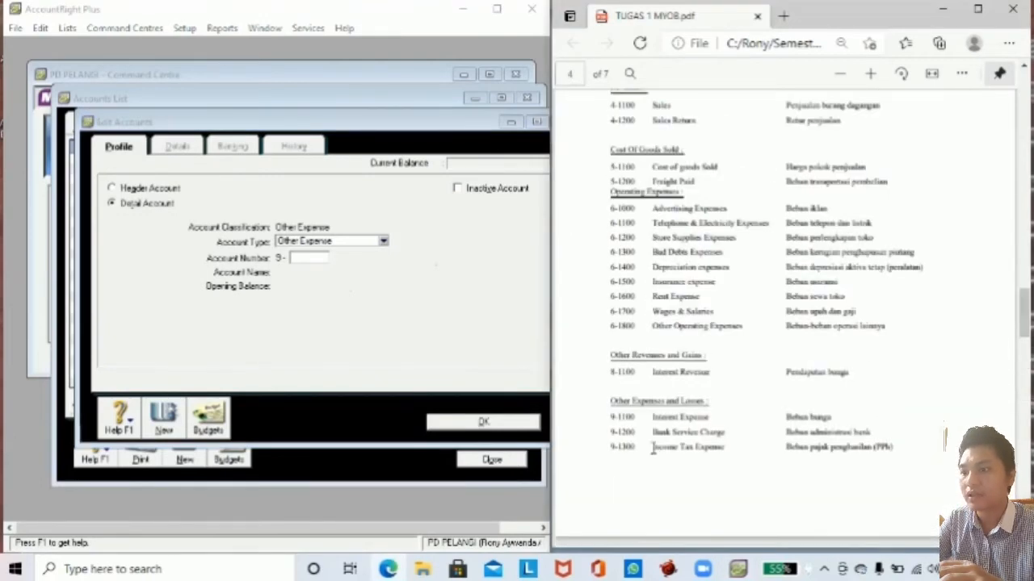
drag(650, 446, 725, 447)
key(ctrl+c)
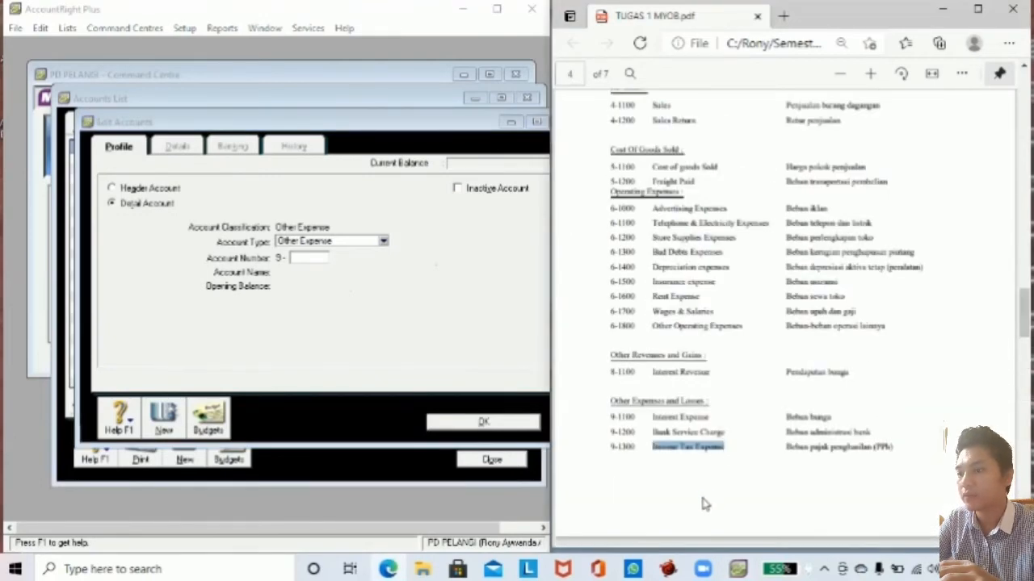
click(313, 266)
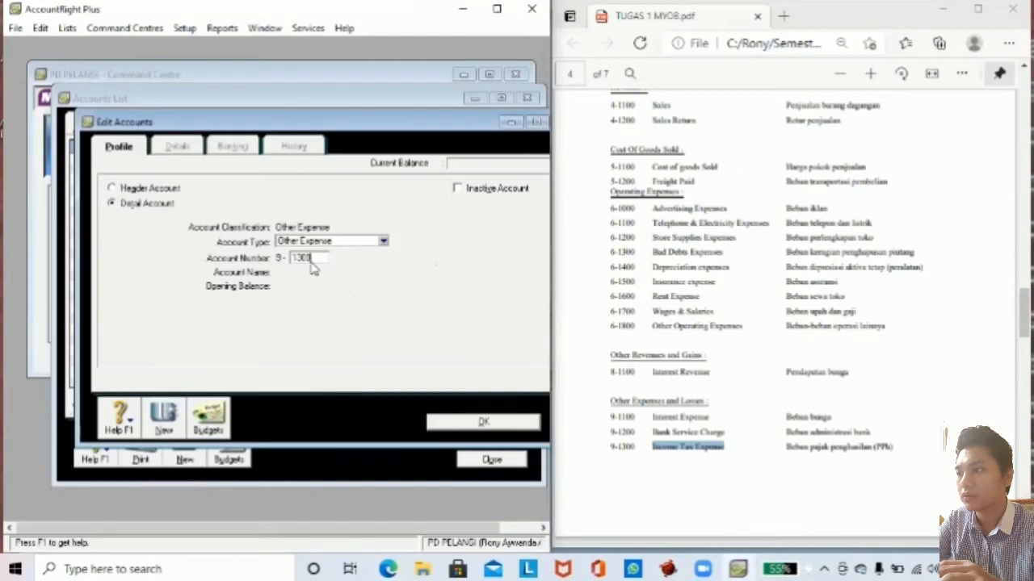
key(Tab)
key(ctrl+v)
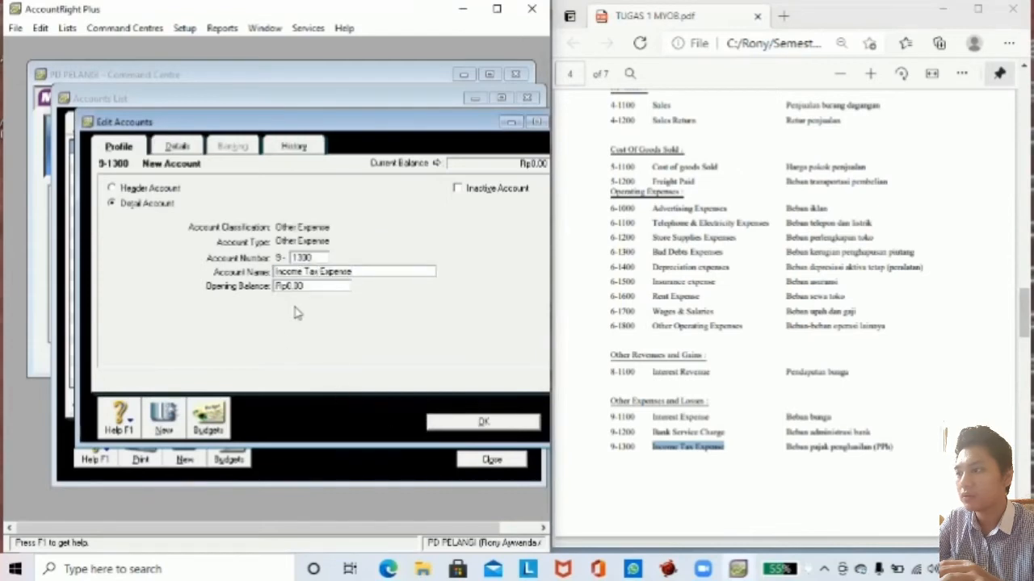
click(471, 427)
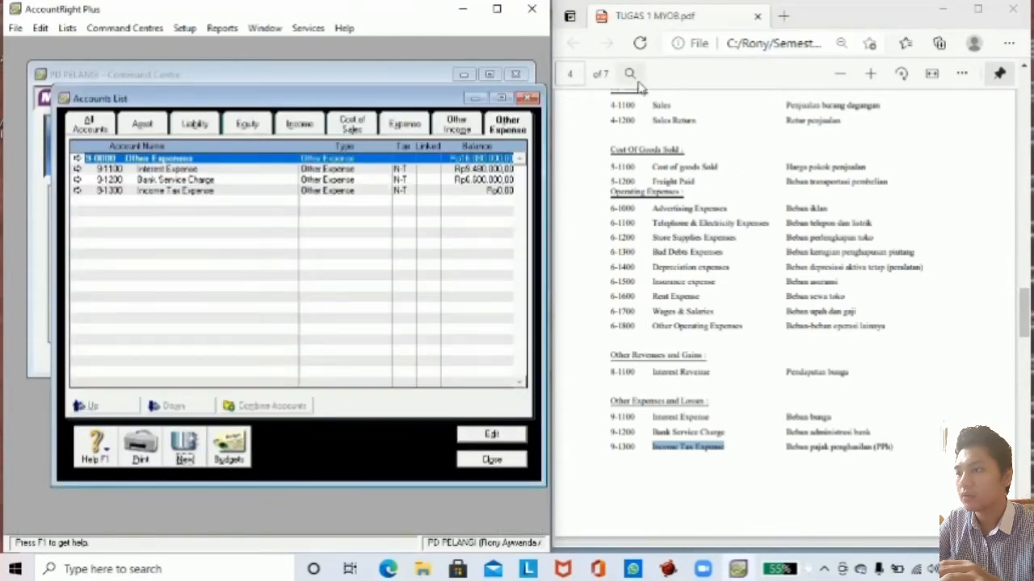
Dismiss the print dialog and open the Tax Code List.
key(ctrl+p)
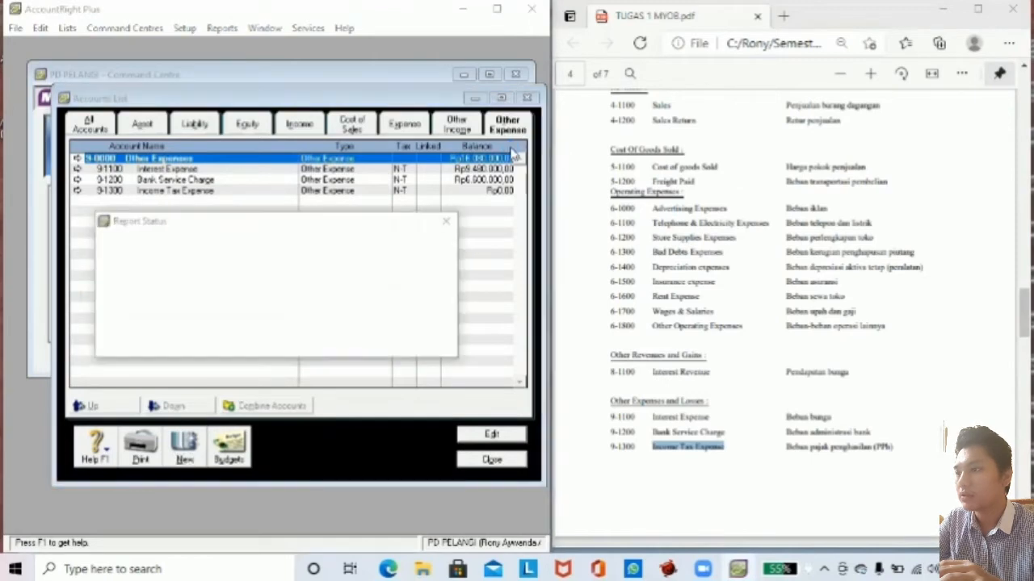
click(444, 232)
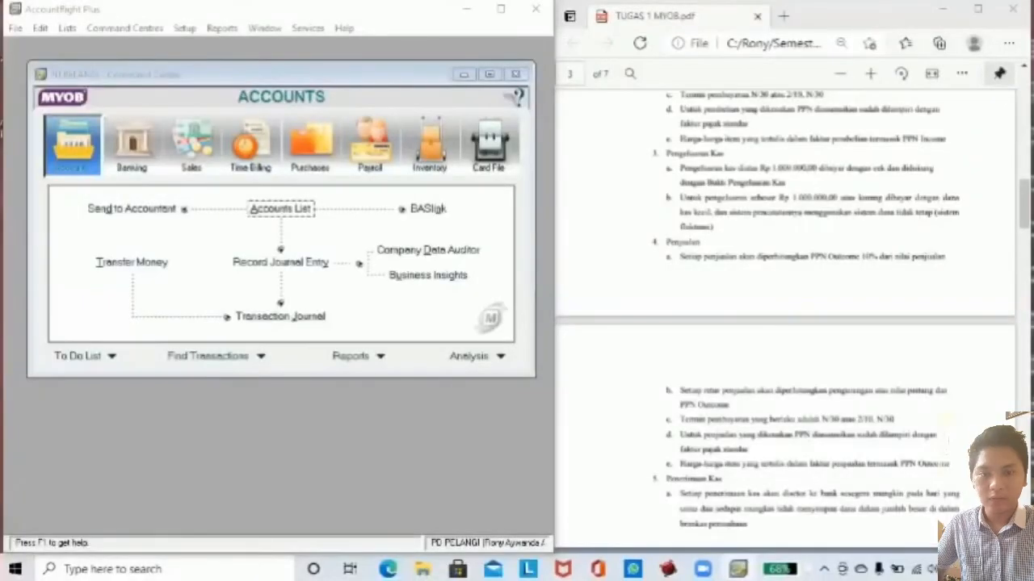
click(68, 29)
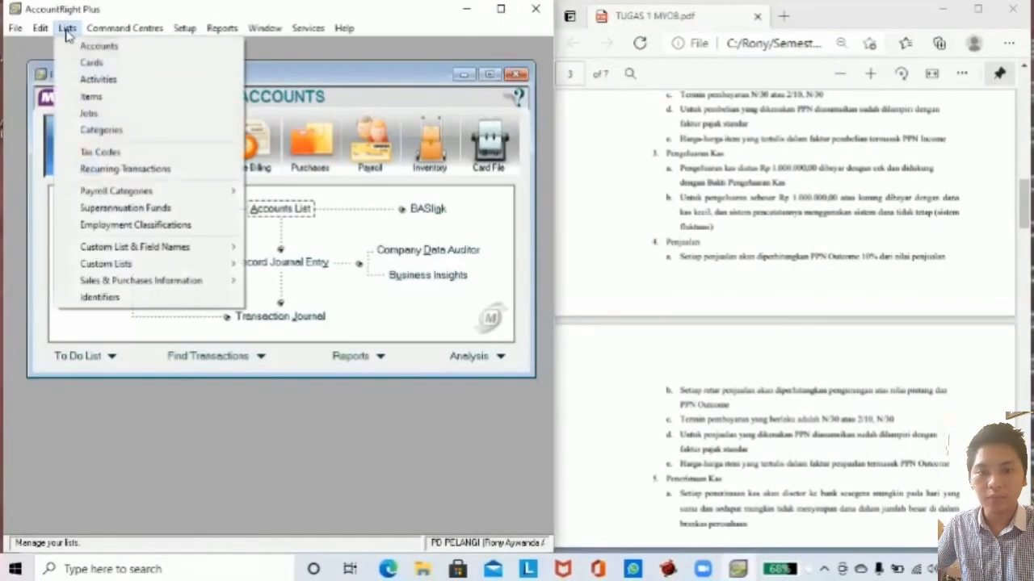
click(97, 152)
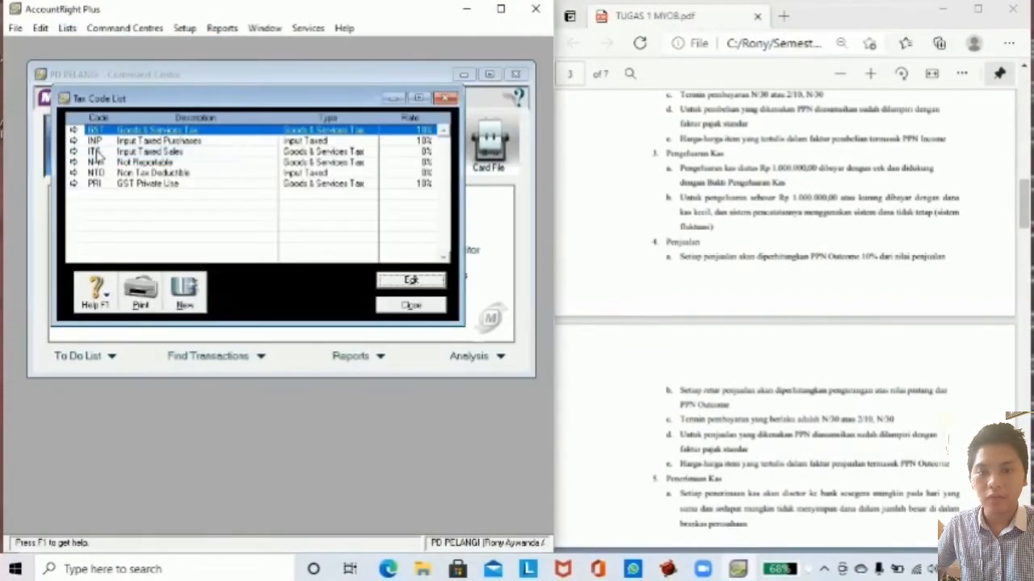
Delete the INP, ITS, NTD and PRI tax codes.
click(132, 143)
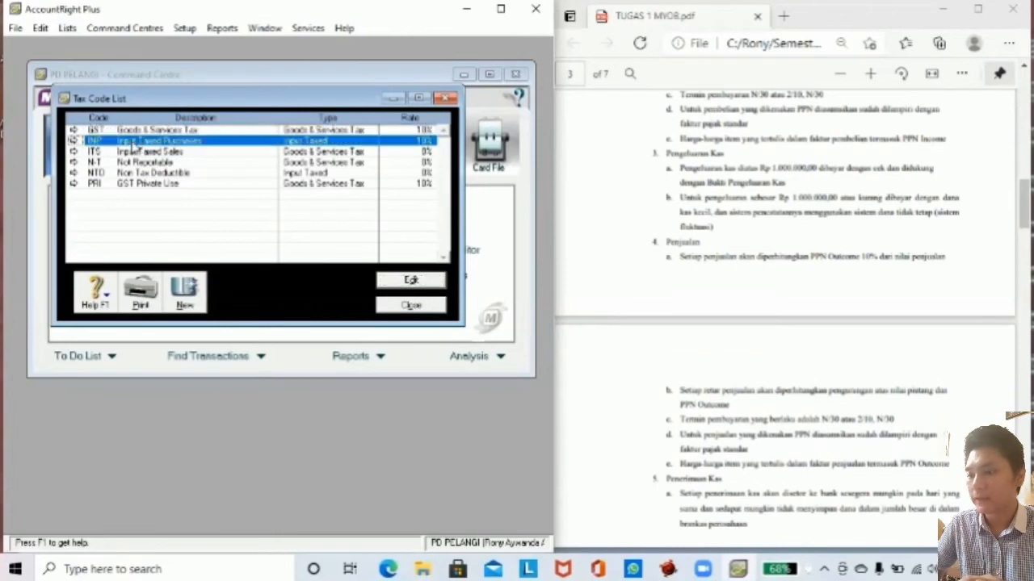
right_click(131, 143)
click(177, 152)
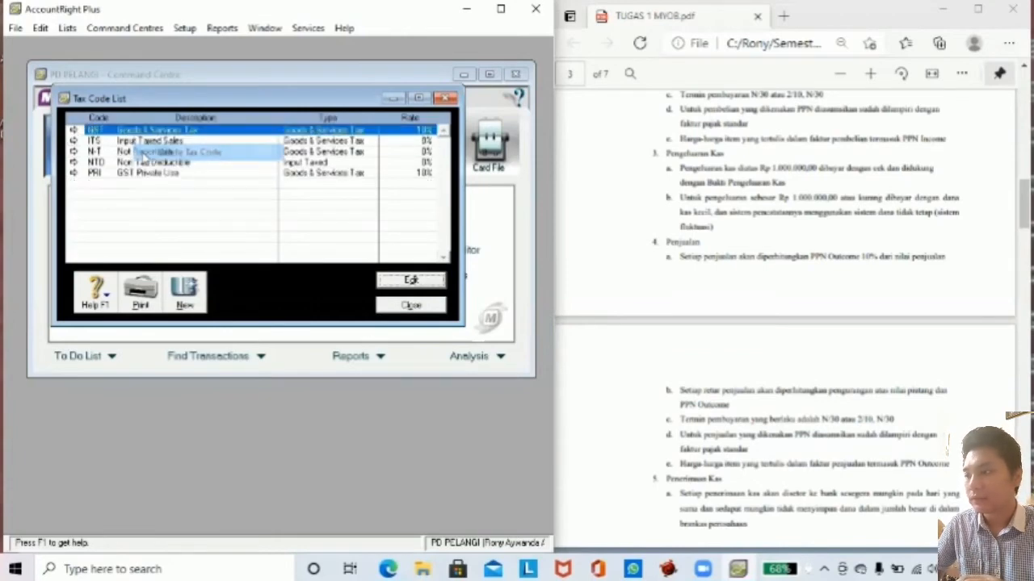
right_click(87, 143)
click(122, 151)
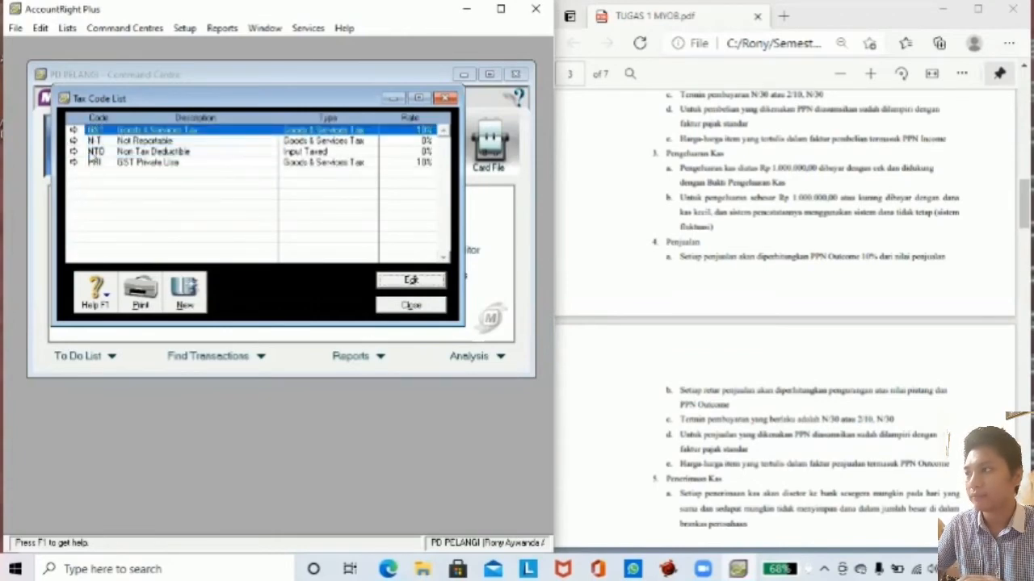
right_click(91, 153)
click(103, 163)
right_click(98, 150)
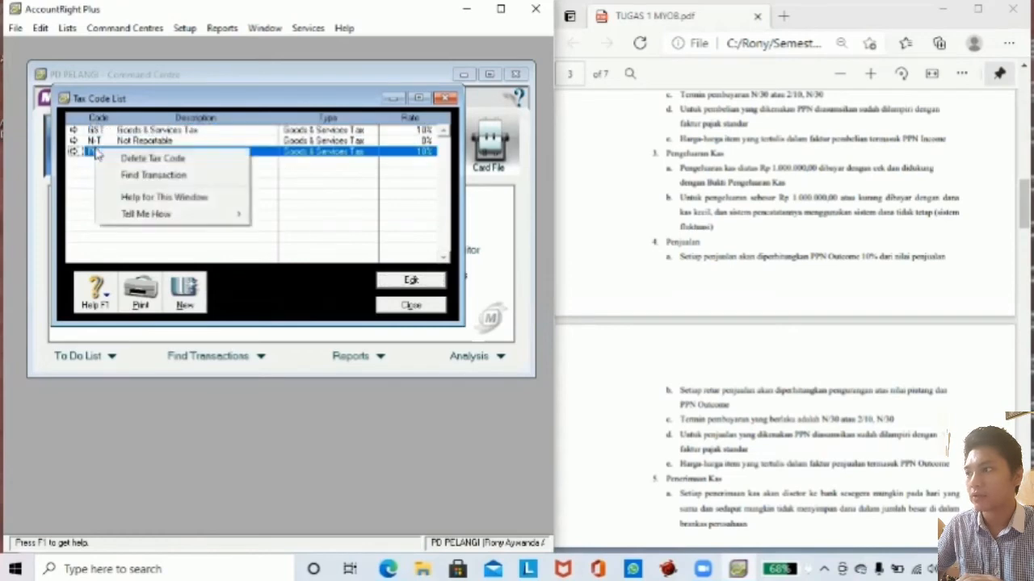
click(106, 155)
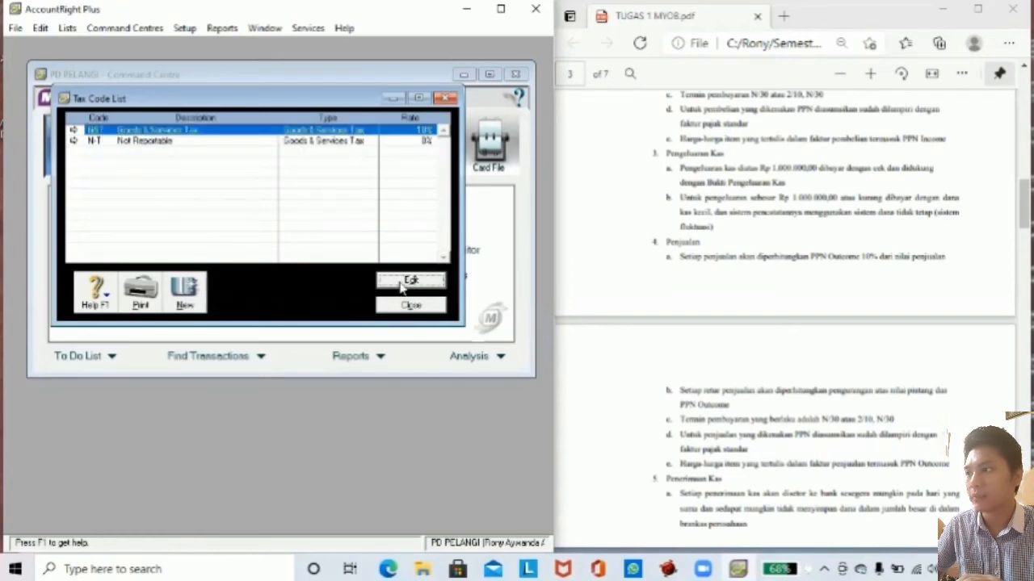
Rename GST to PPN 'Pajak Pertambahan Nilai', linked to 2-1500 PPN Outcome and 2-1600 PPN Income.
click(407, 281)
text(PP)
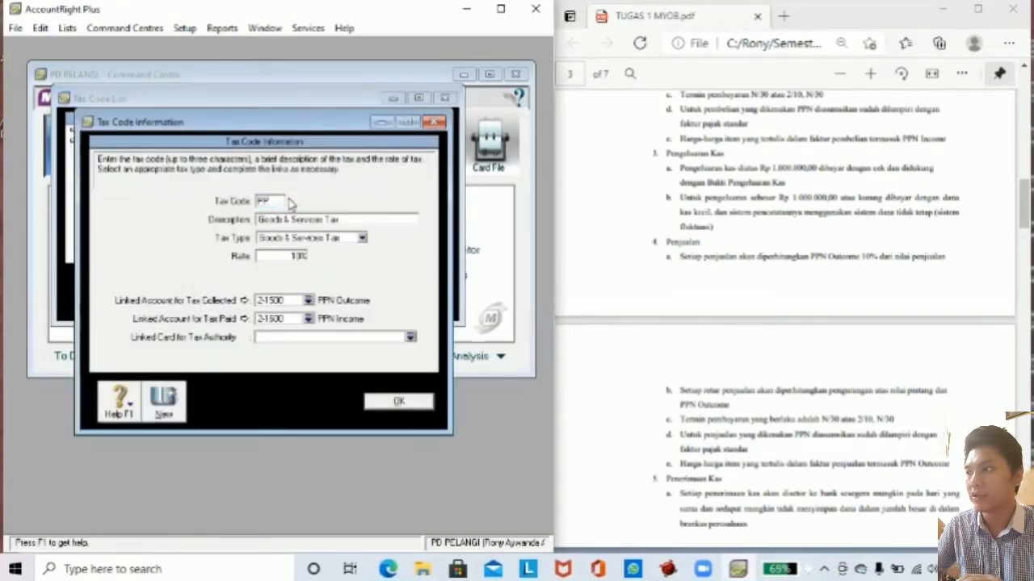
text(N)
key(Tab)
click(281, 336)
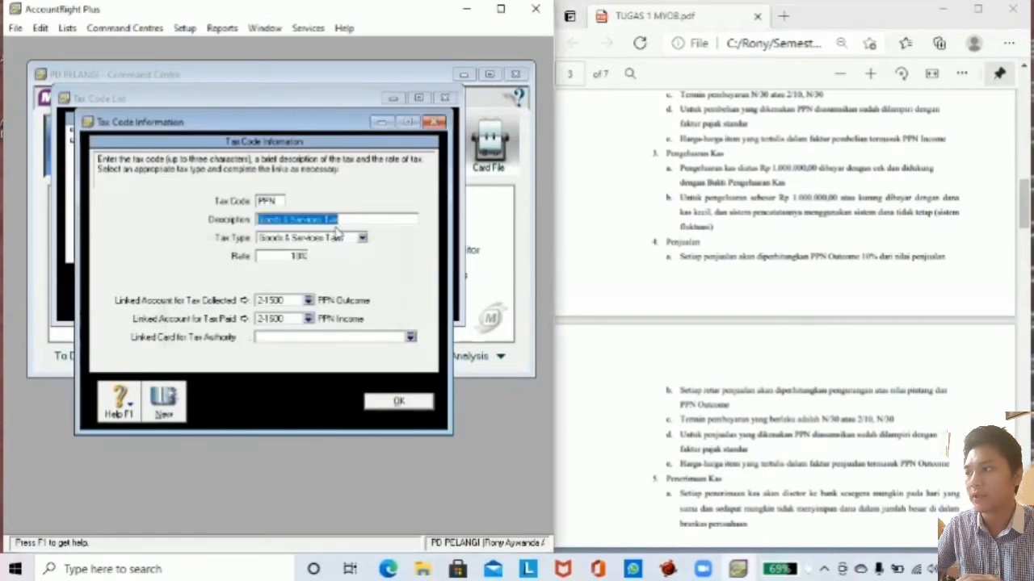
text(Pajak P)
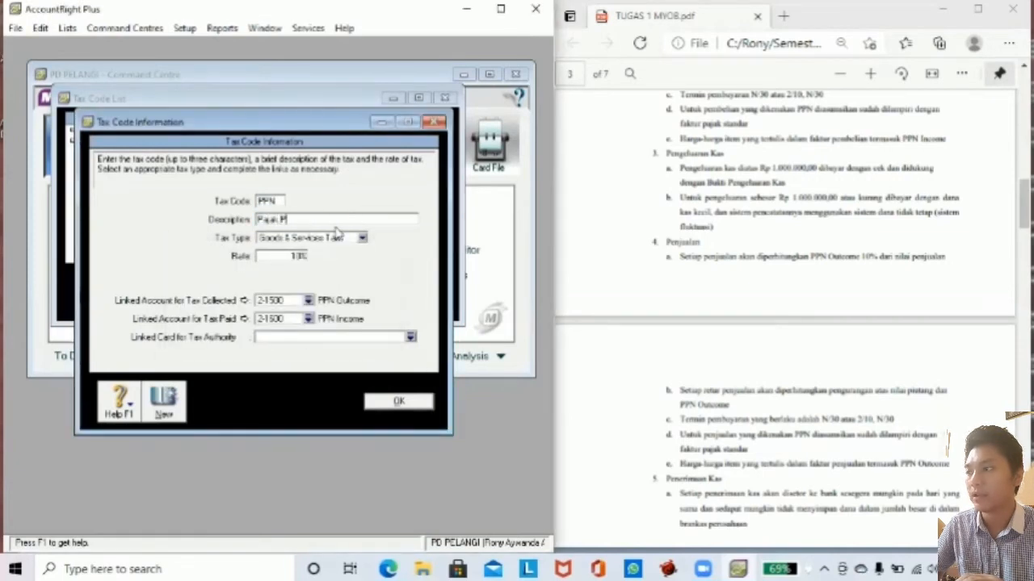
text(ertambahan)
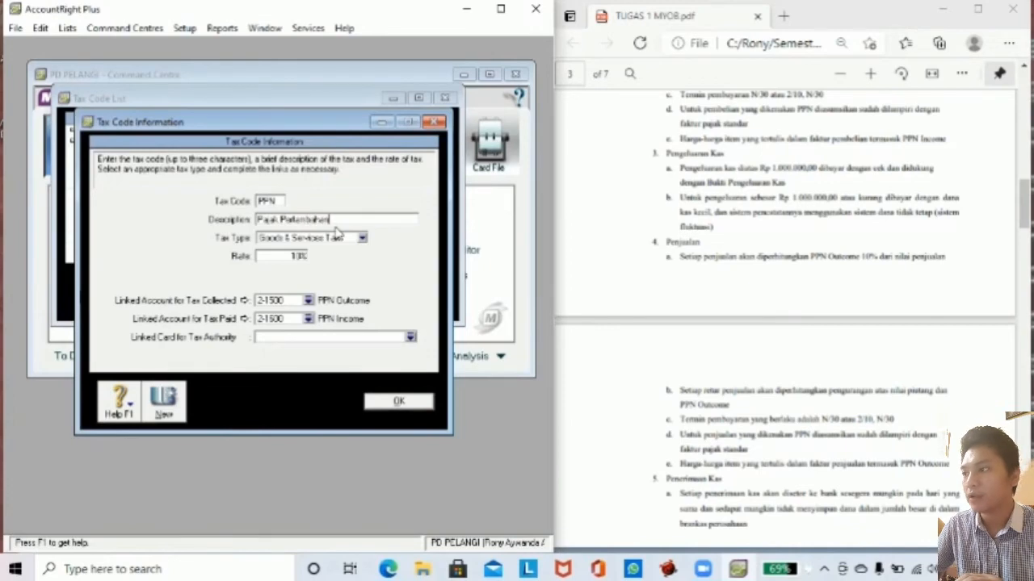
text( Nilai)
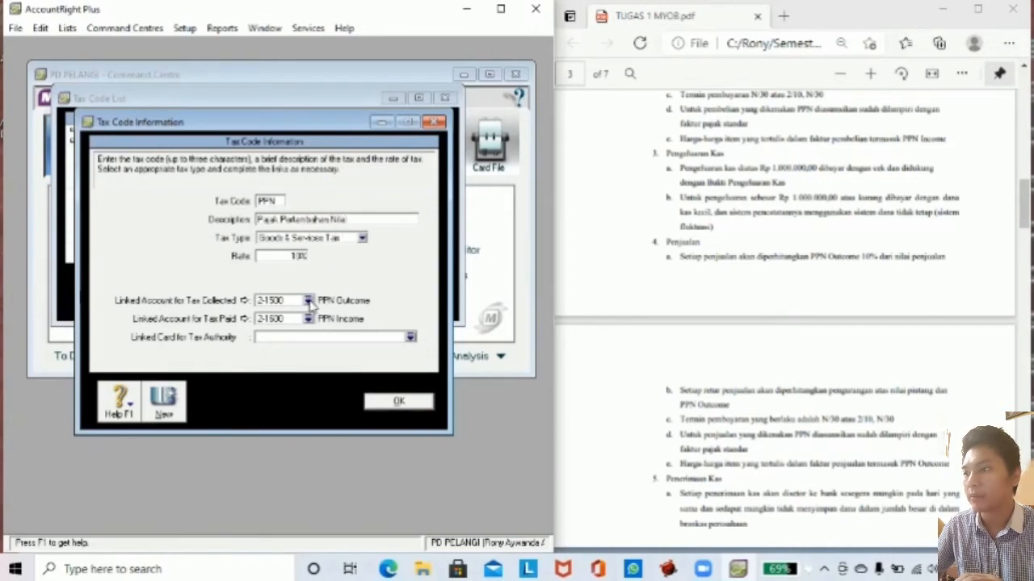
click(307, 301)
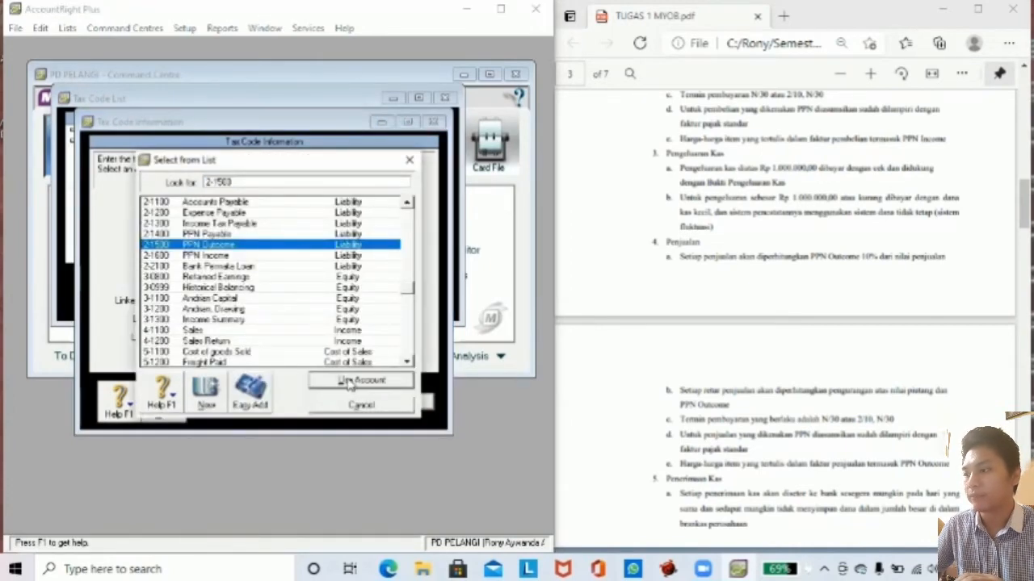
click(349, 385)
click(302, 323)
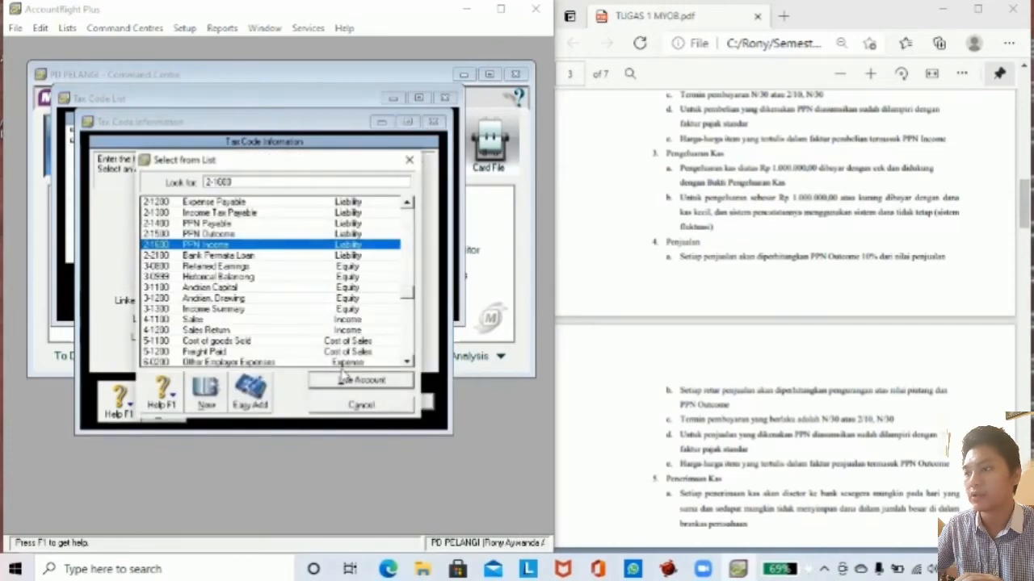
click(350, 380)
click(397, 401)
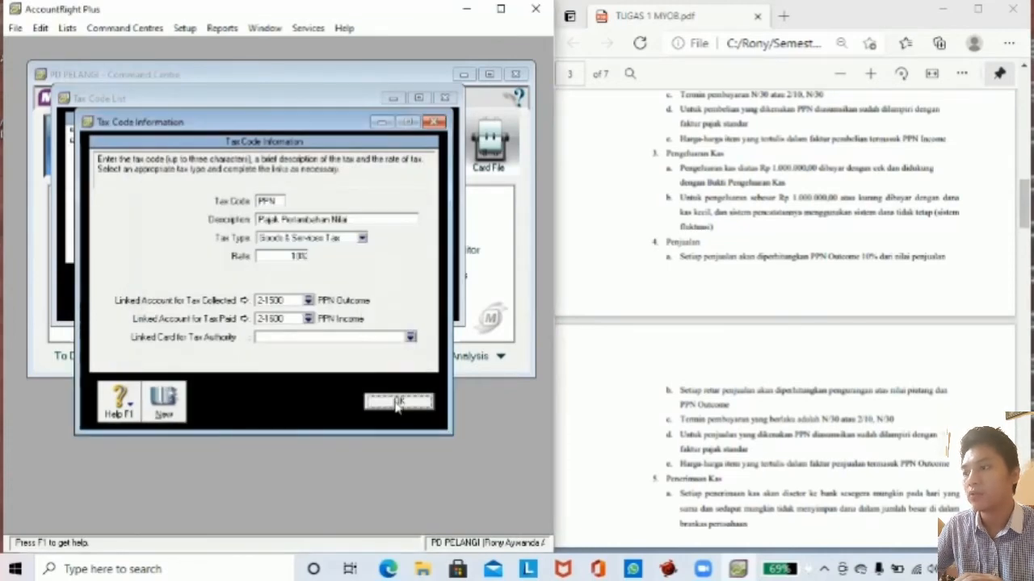
right_click(144, 130)
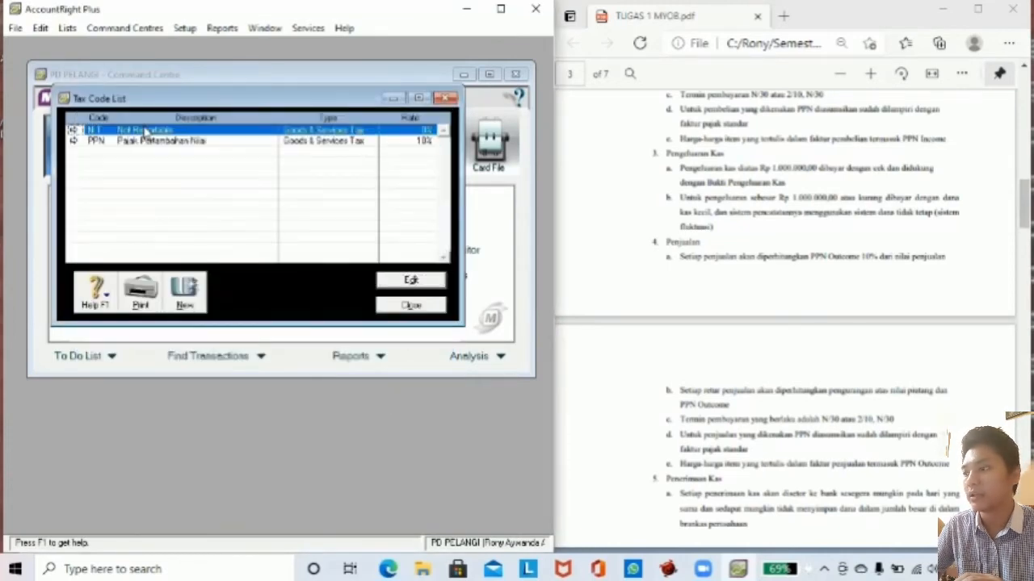
Rename tax code N-T to 'Tidak Kena Pajak' and link it to 2-1500 PPN Outcome and 2-1600 PPN Income.
click(411, 279)
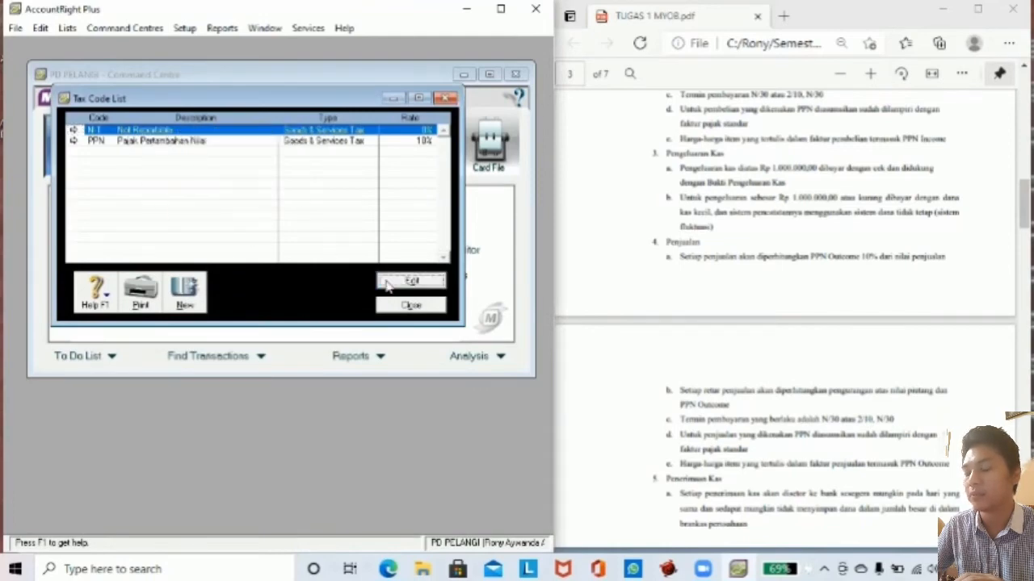
click(411, 280)
click(286, 218)
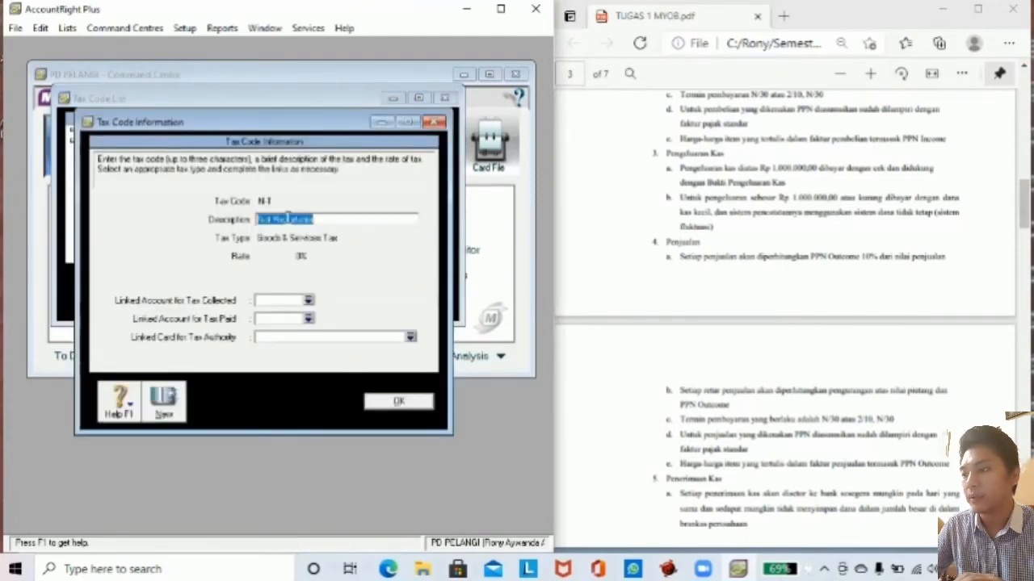
text(Tidak Kena Pajak)
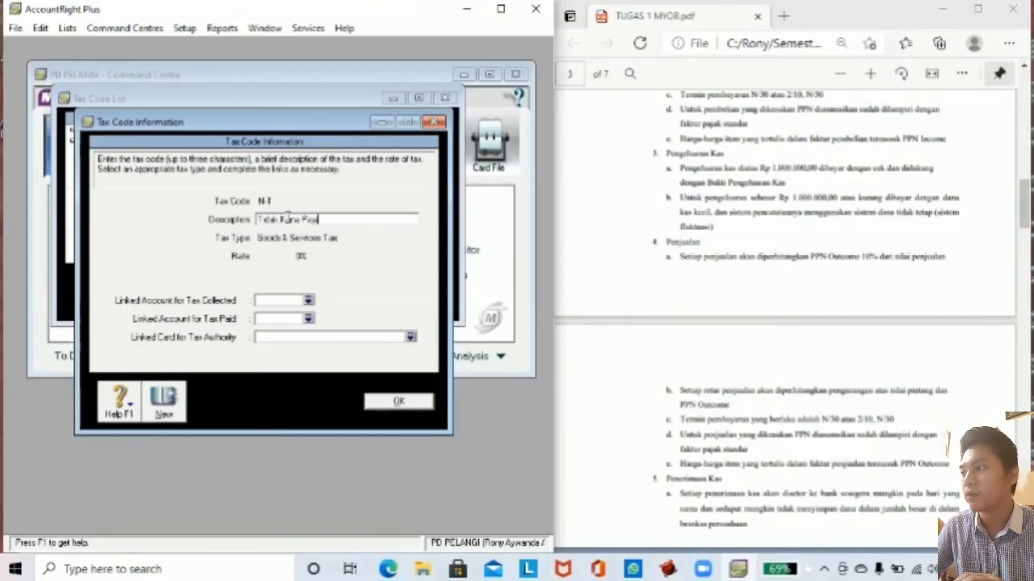
click(310, 302)
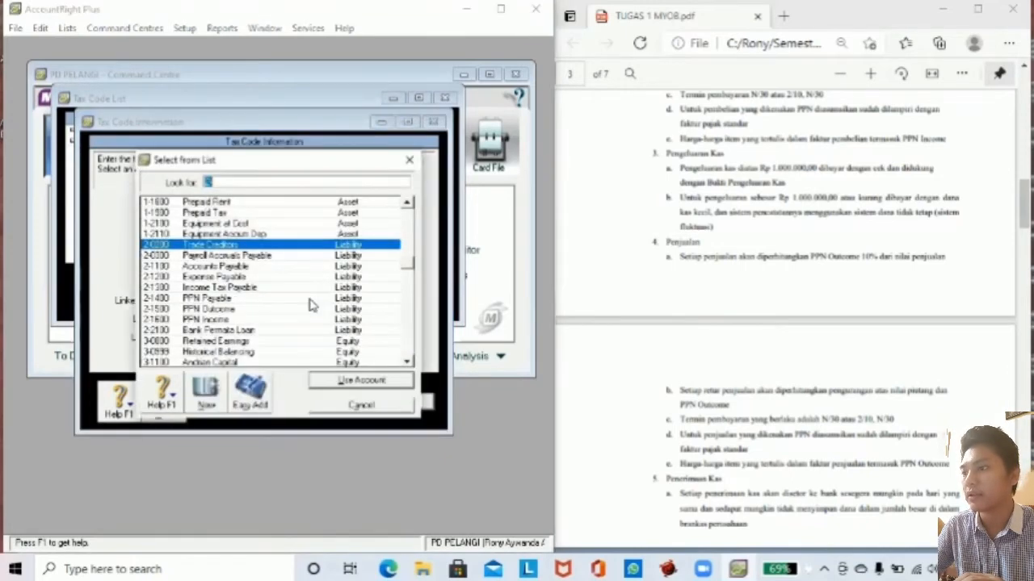
click(243, 312)
click(319, 382)
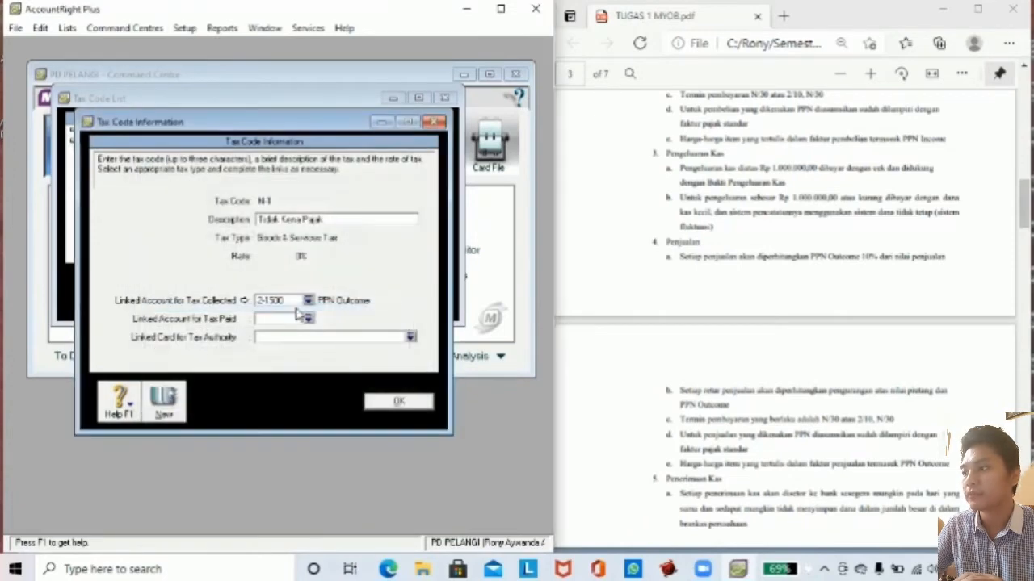
click(308, 320)
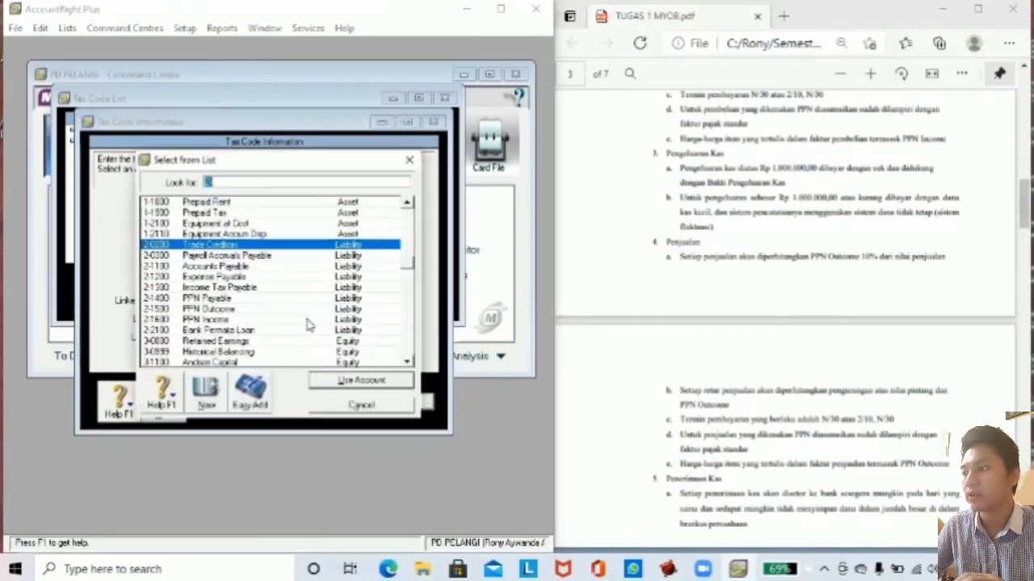
click(235, 321)
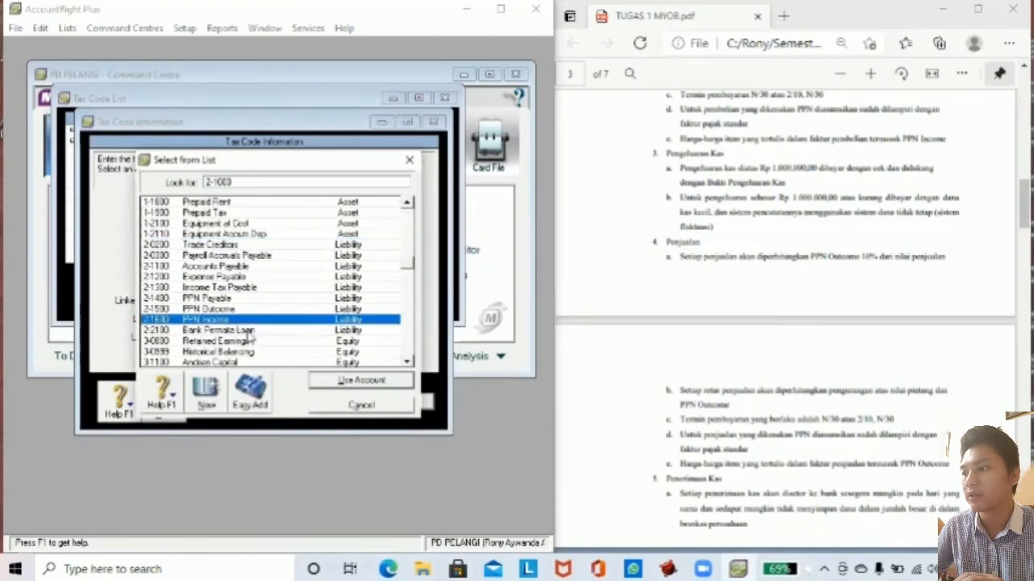
click(331, 380)
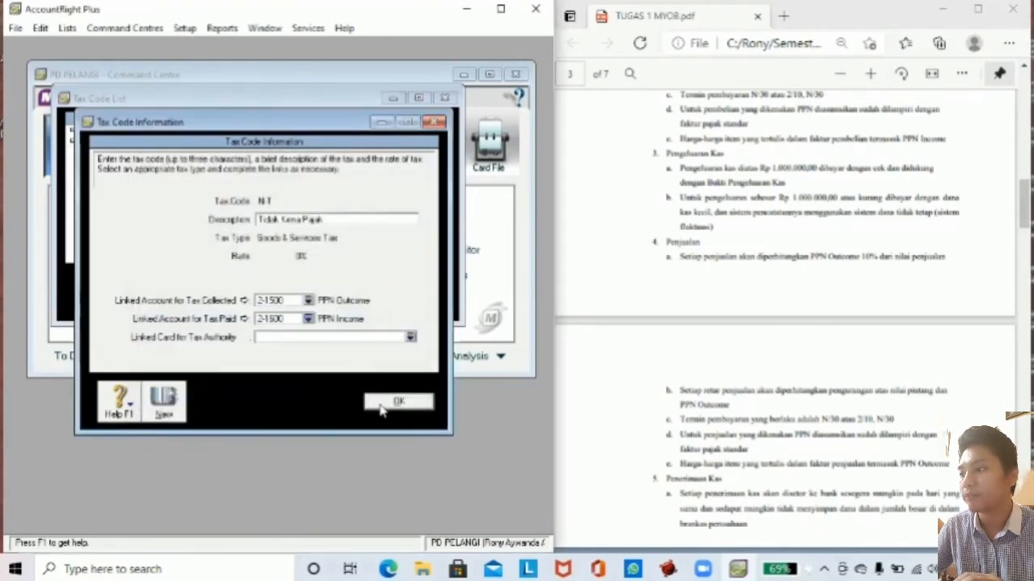
click(382, 406)
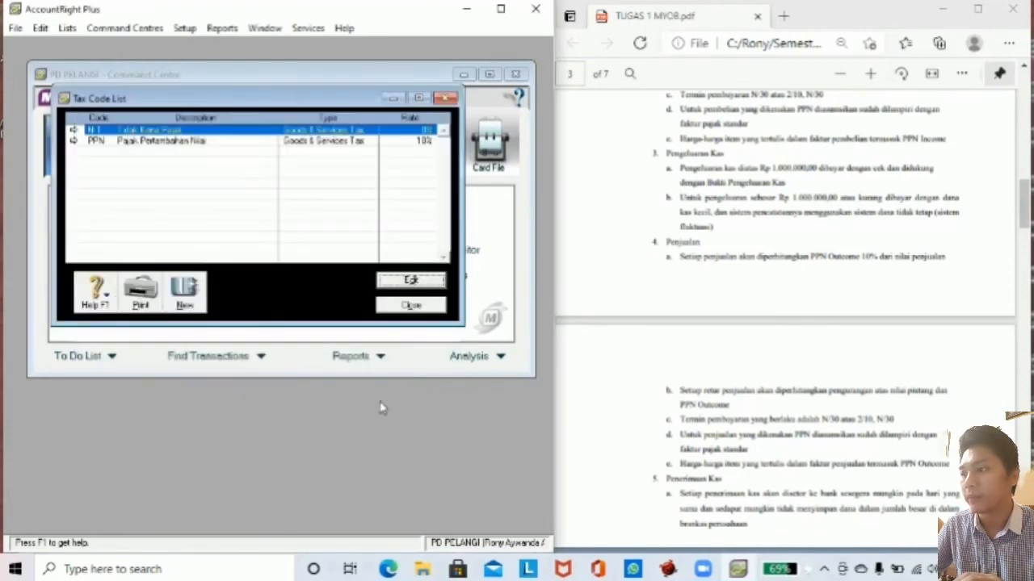
Link electronic payments to 1-1100 Cash in Bank in the Accounts & Banking linked accounts.
click(410, 306)
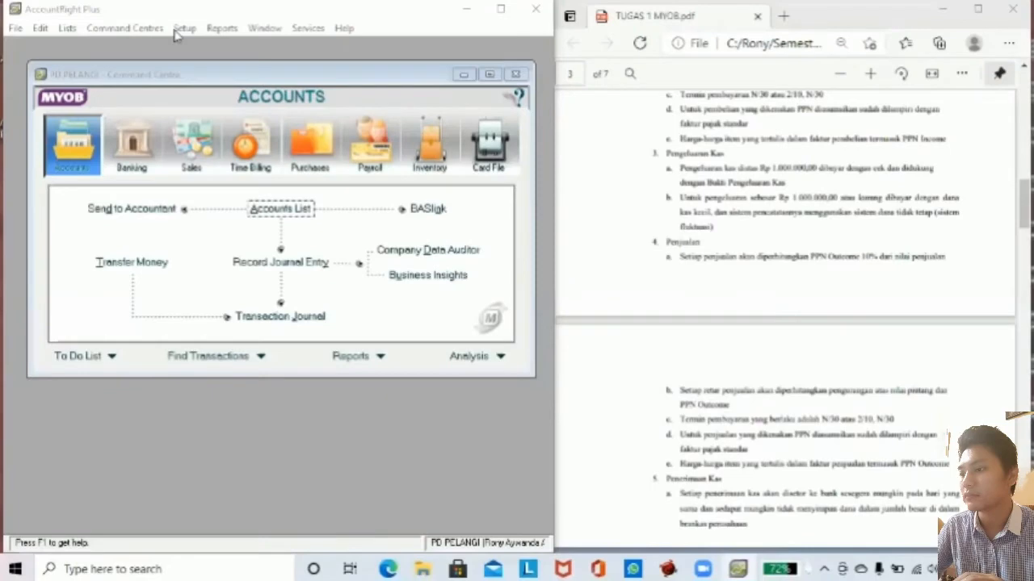
click(184, 29)
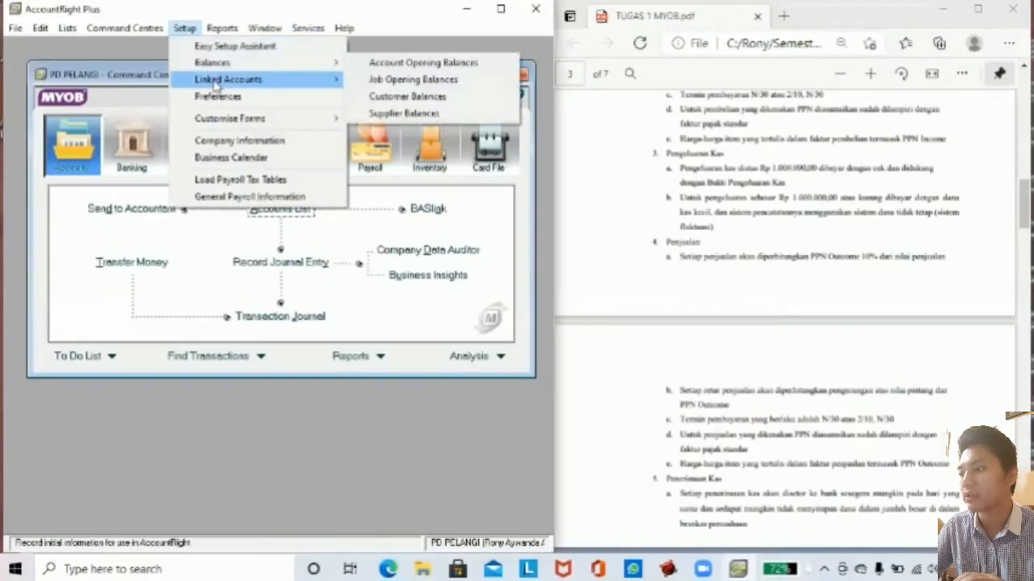
mouse_move(242, 79)
click(376, 84)
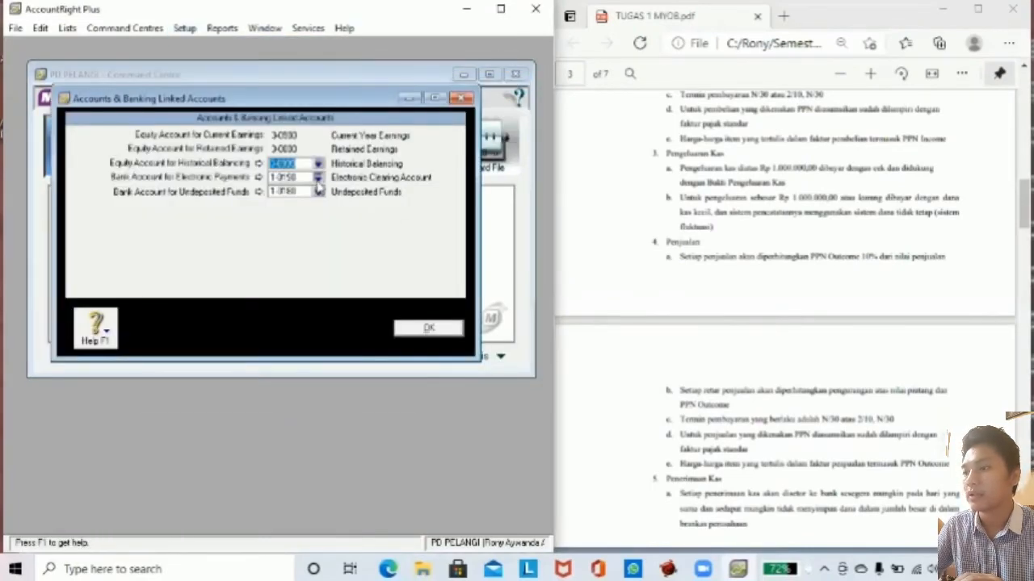
click(318, 179)
click(260, 234)
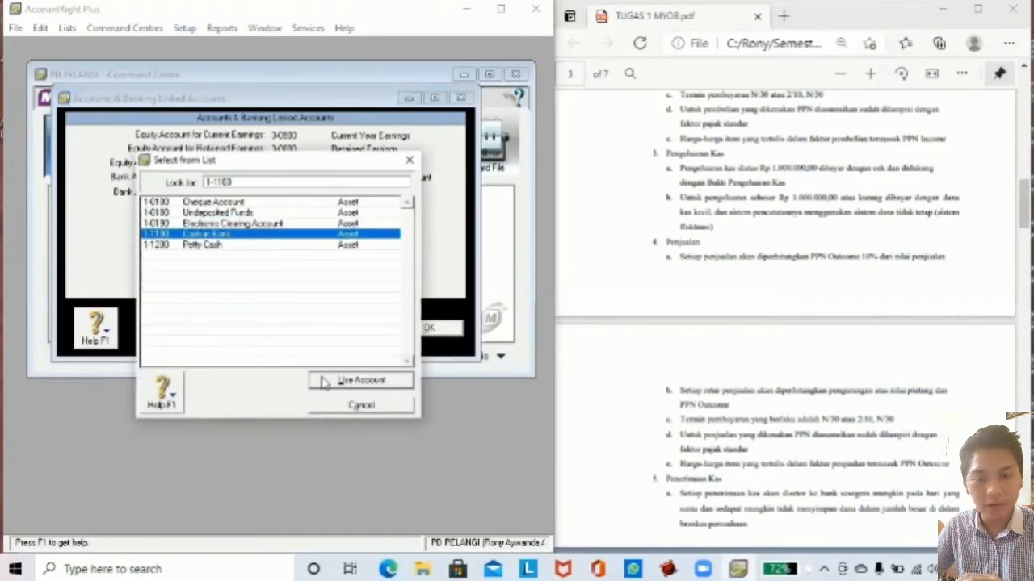
click(324, 381)
click(313, 366)
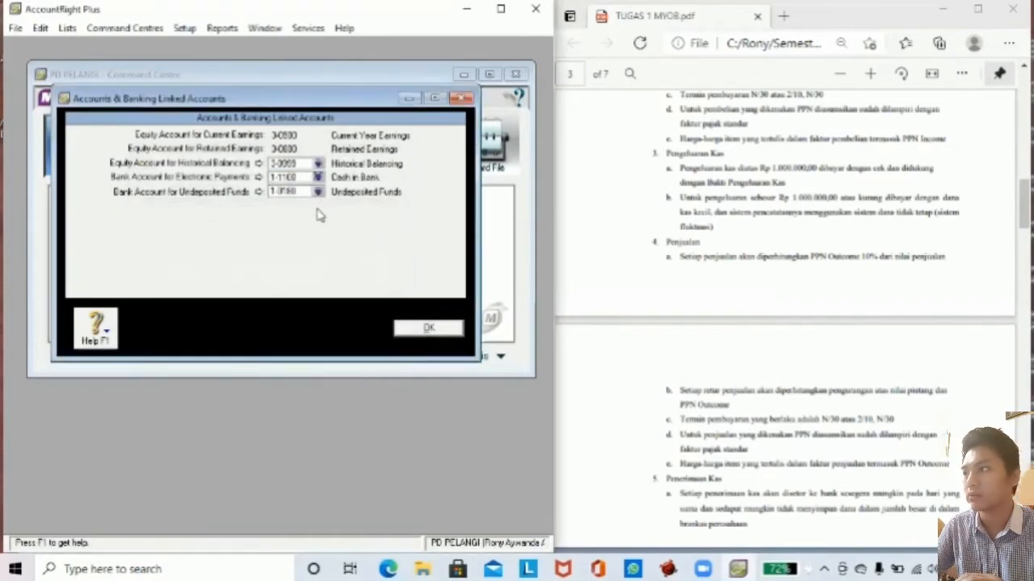
Link undeposited funds to 1-1200 Petty Cash and save the banking linked accounts.
click(318, 191)
click(273, 245)
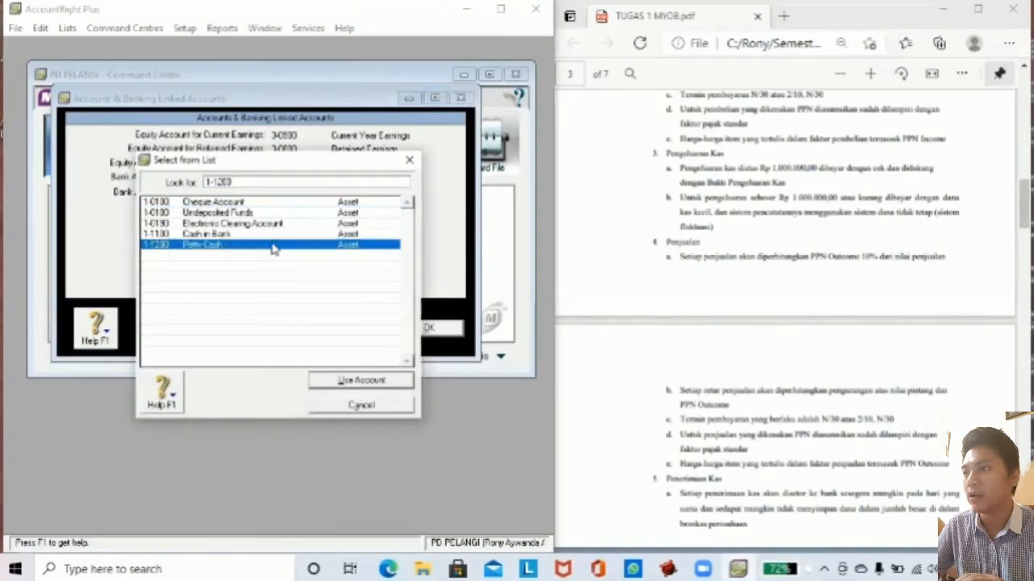
click(348, 378)
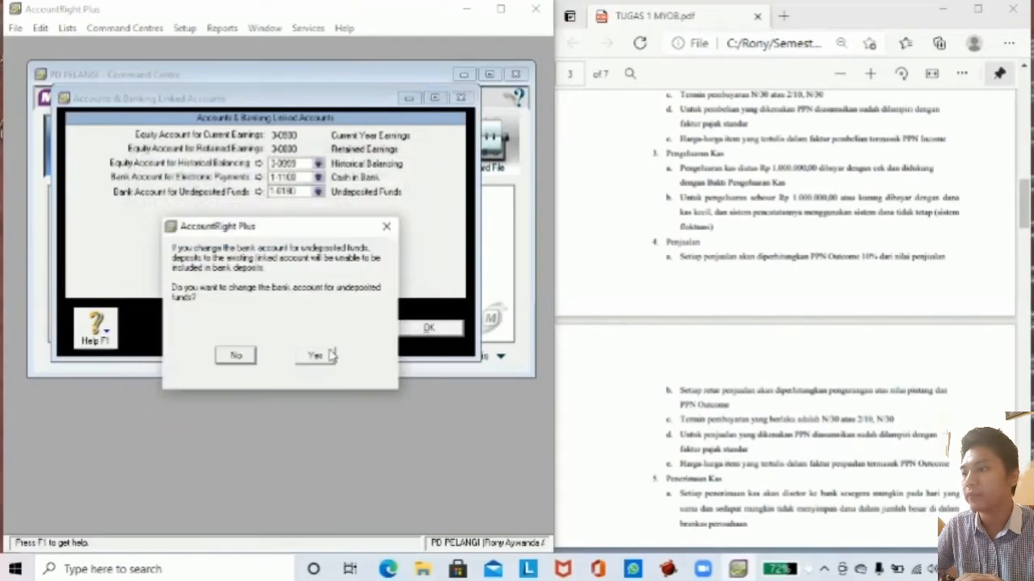
click(327, 359)
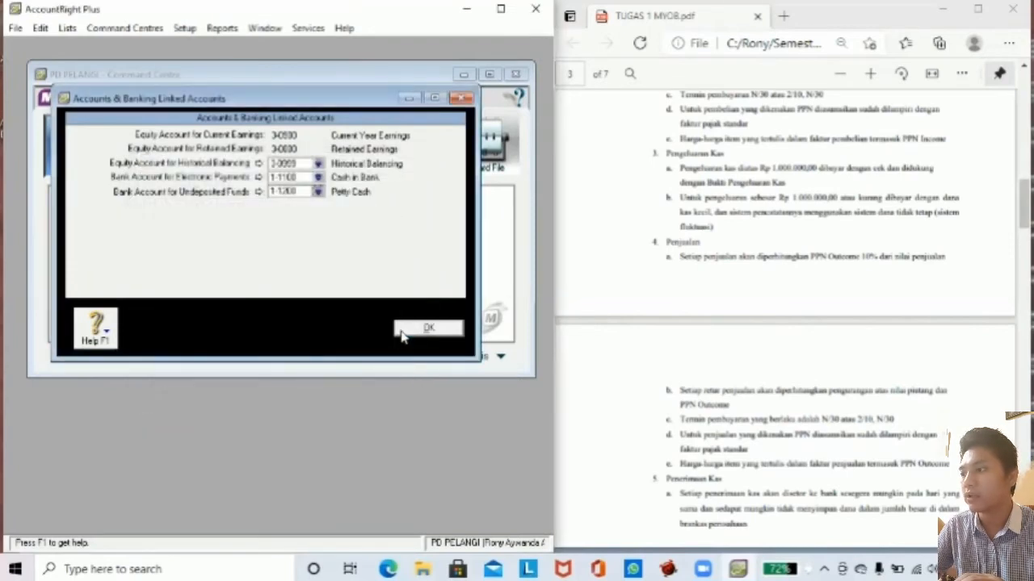
click(428, 328)
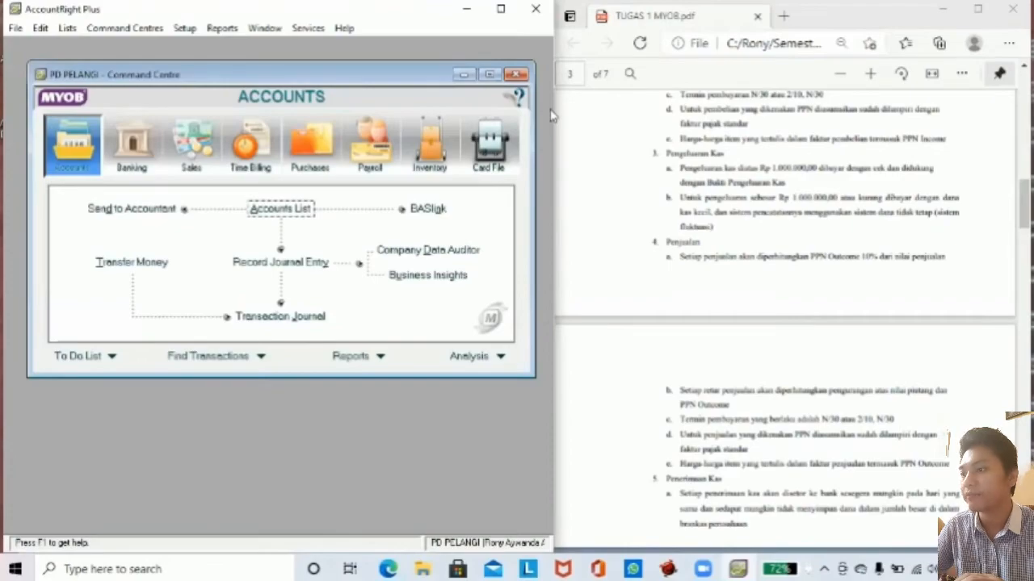
In Sales Linked Accounts, set receivables to 1-1300 Accounts Receivable and customer receipts to 1-1100 Cash in Bank.
click(184, 27)
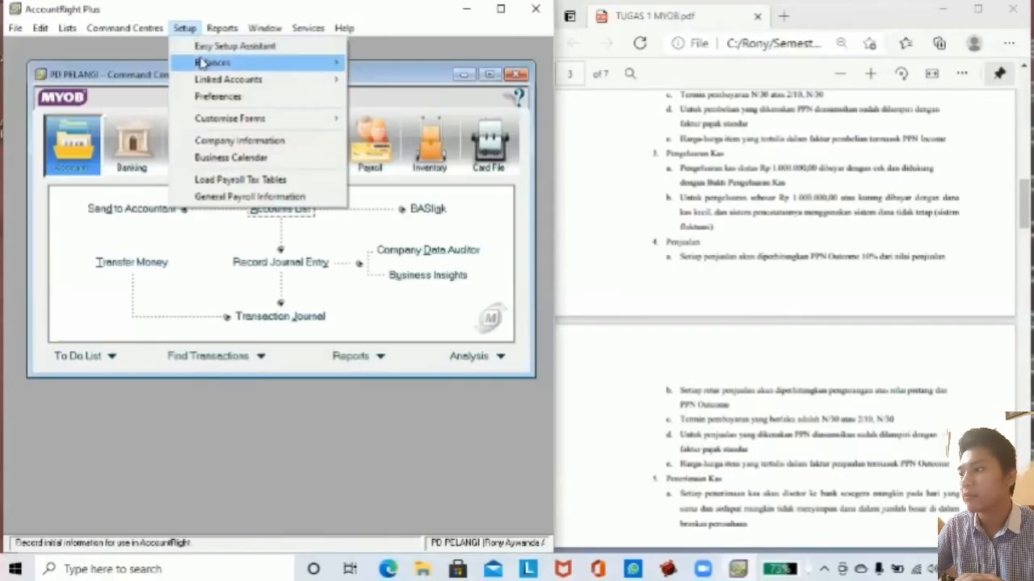
mouse_move(212, 79)
click(375, 96)
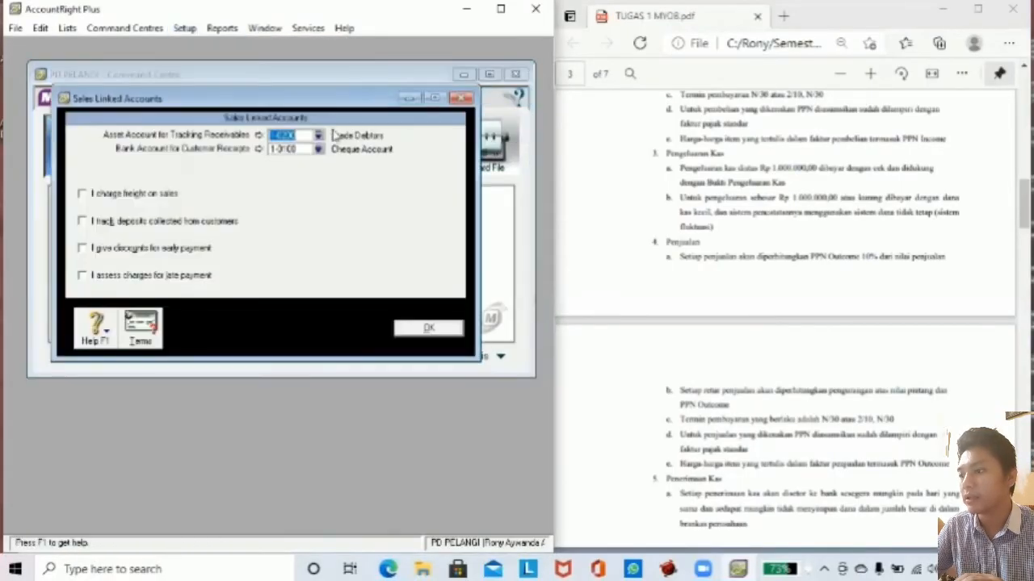
click(318, 136)
click(271, 266)
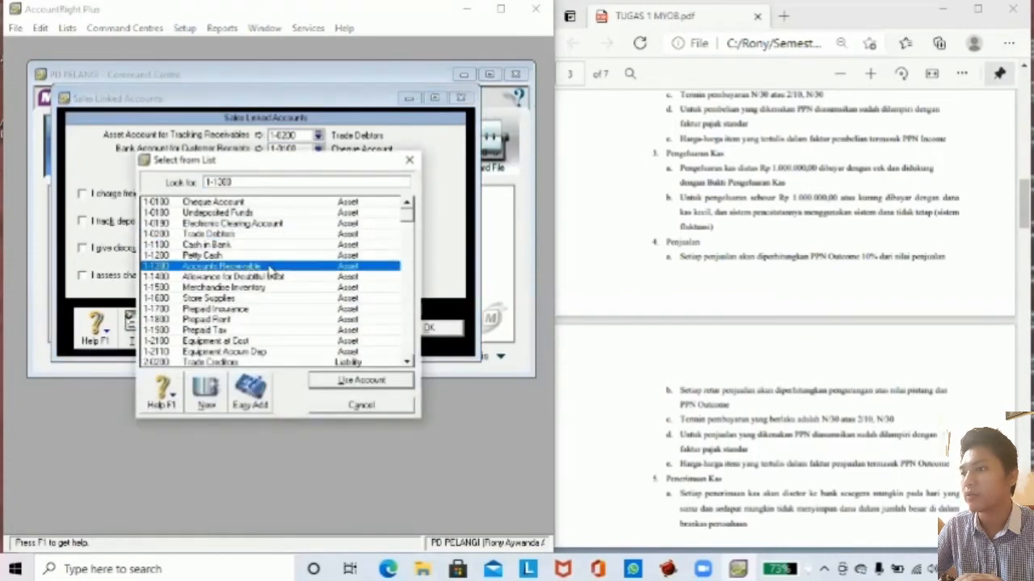
click(367, 381)
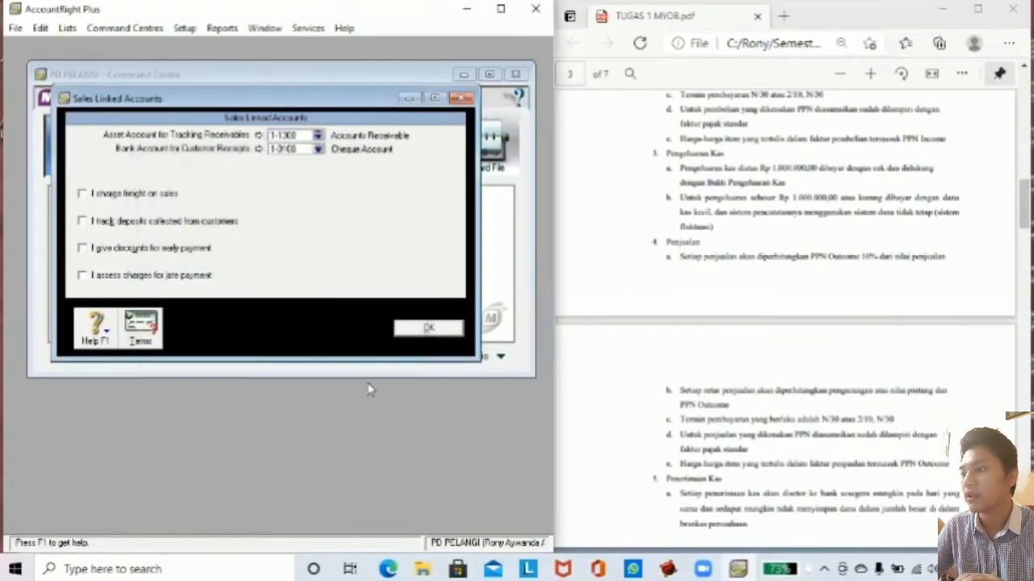
click(319, 151)
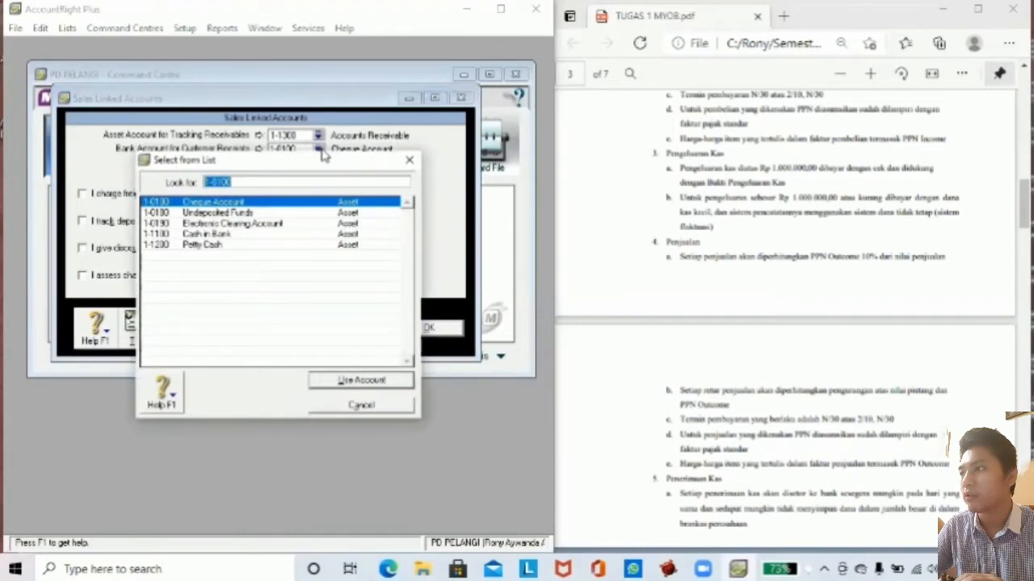
click(250, 234)
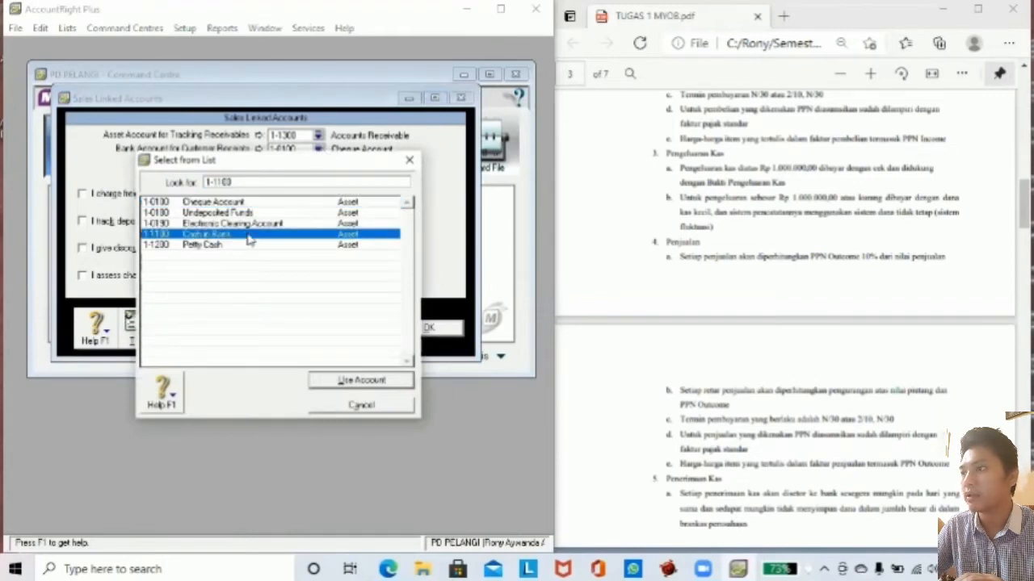
click(343, 378)
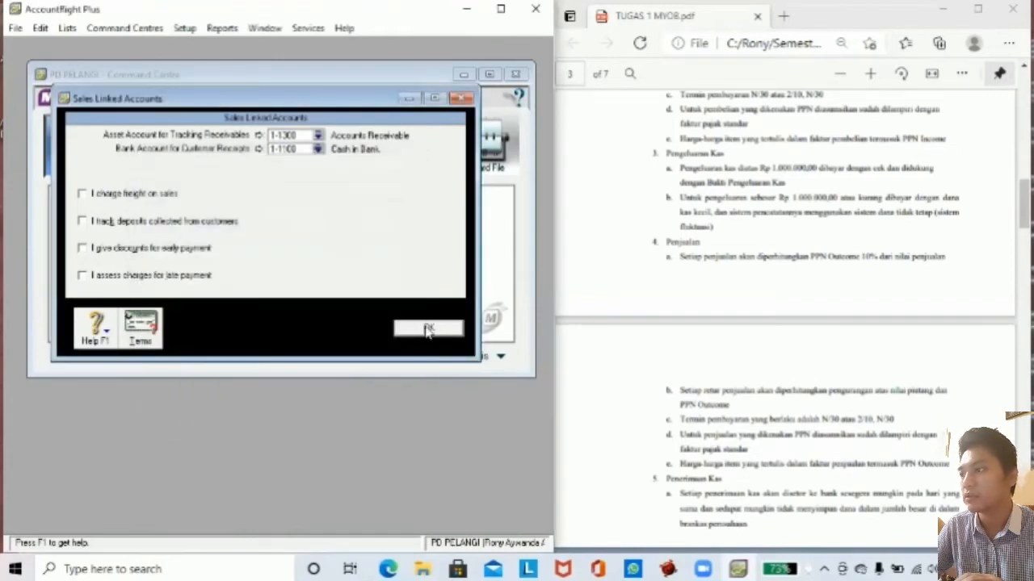
click(427, 328)
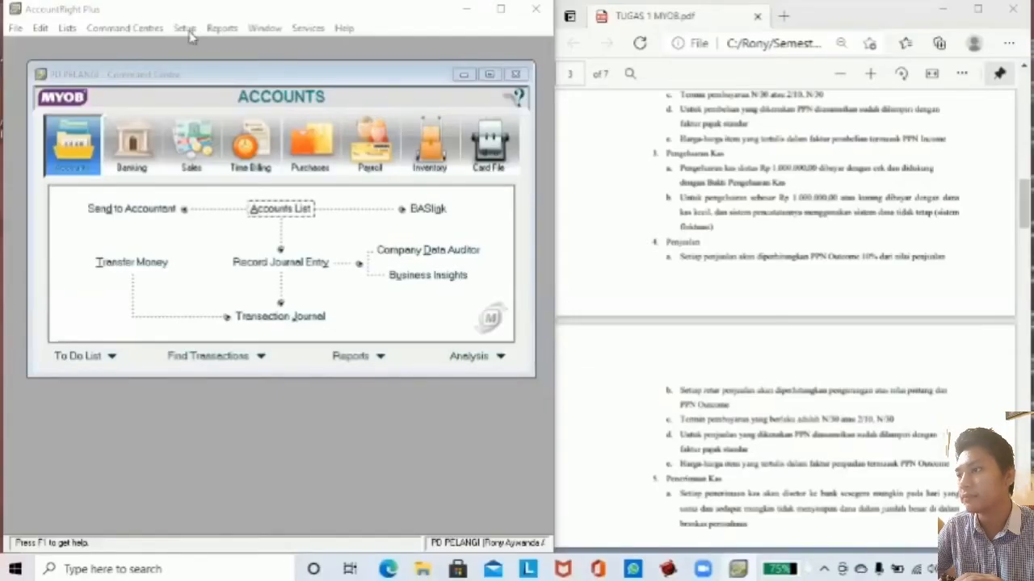
In Purchases Linked Accounts, set payables to 2-1100 Accounts Payable and bill payments to 1-1100 Cash in Bank.
click(185, 28)
mouse_move(211, 84)
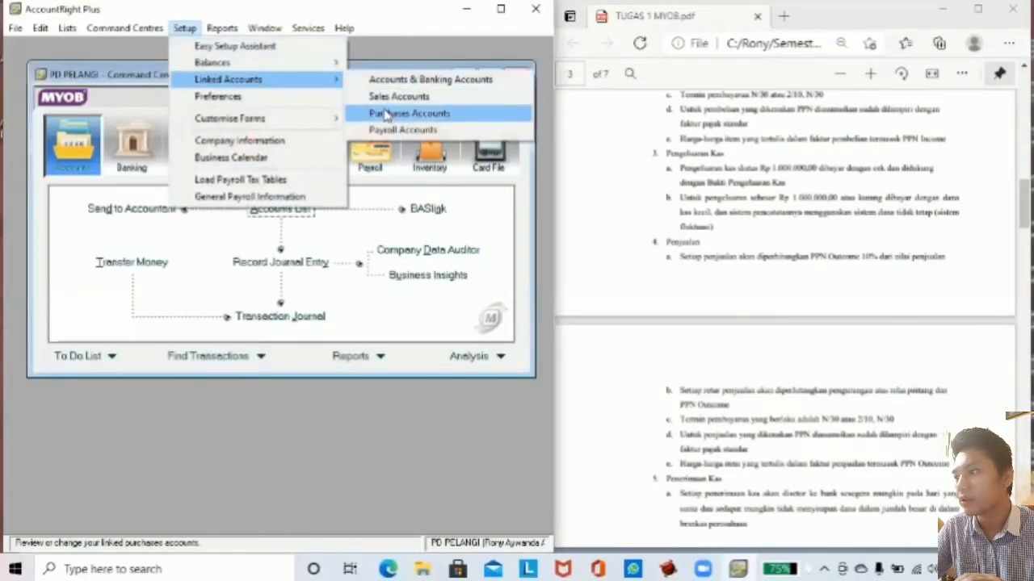
click(386, 115)
click(319, 137)
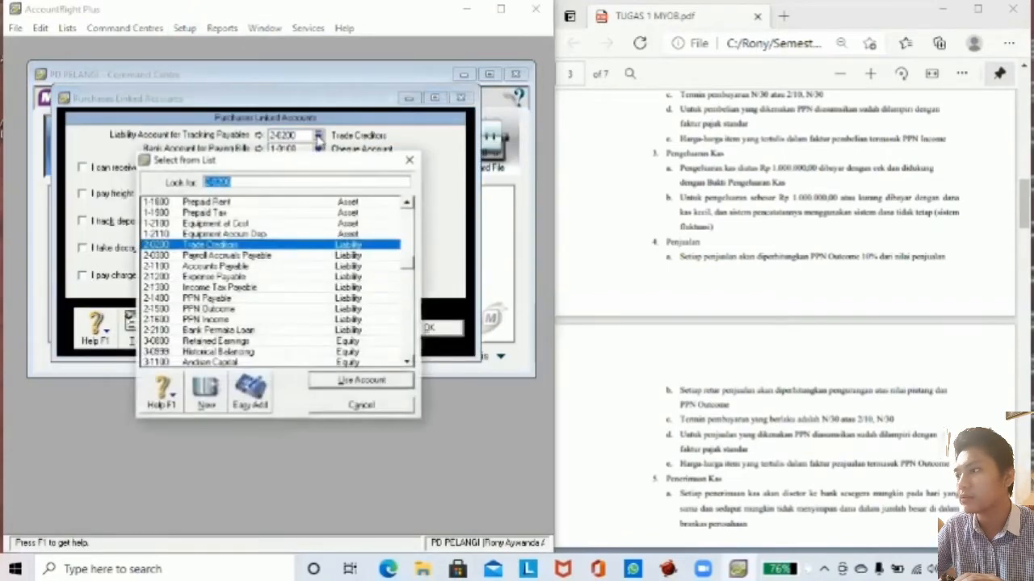
click(241, 265)
click(329, 385)
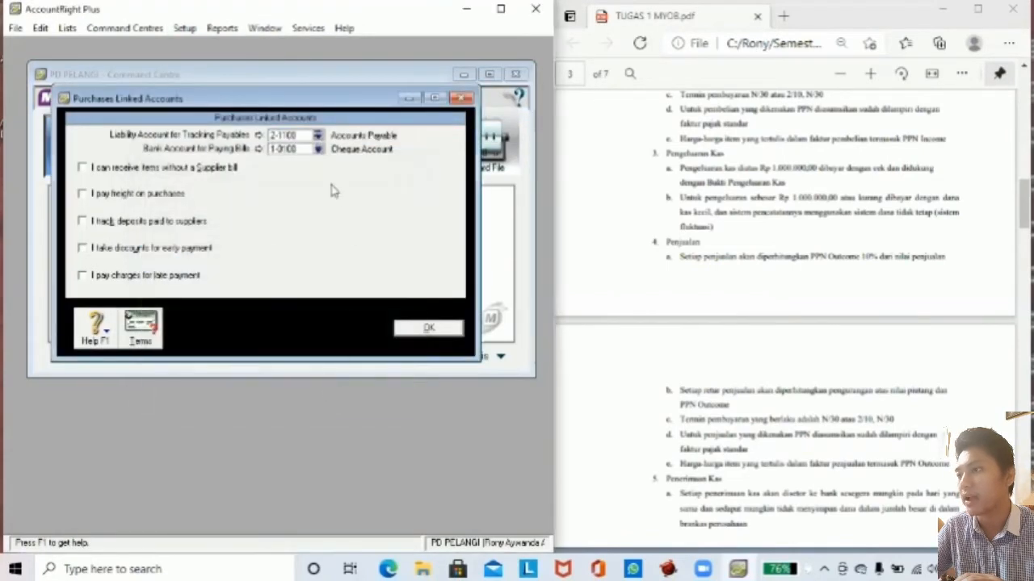
click(319, 149)
click(239, 235)
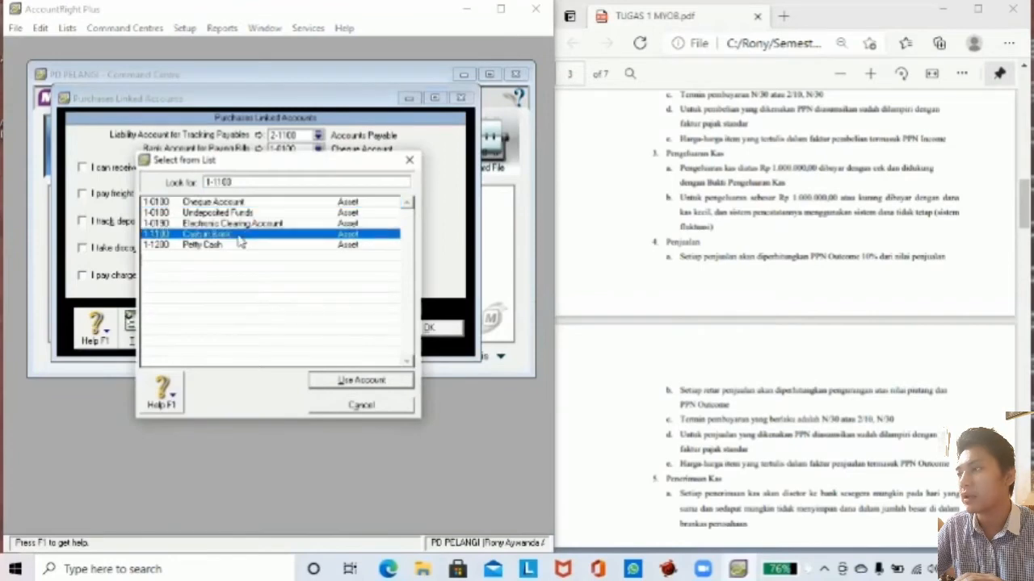
click(332, 378)
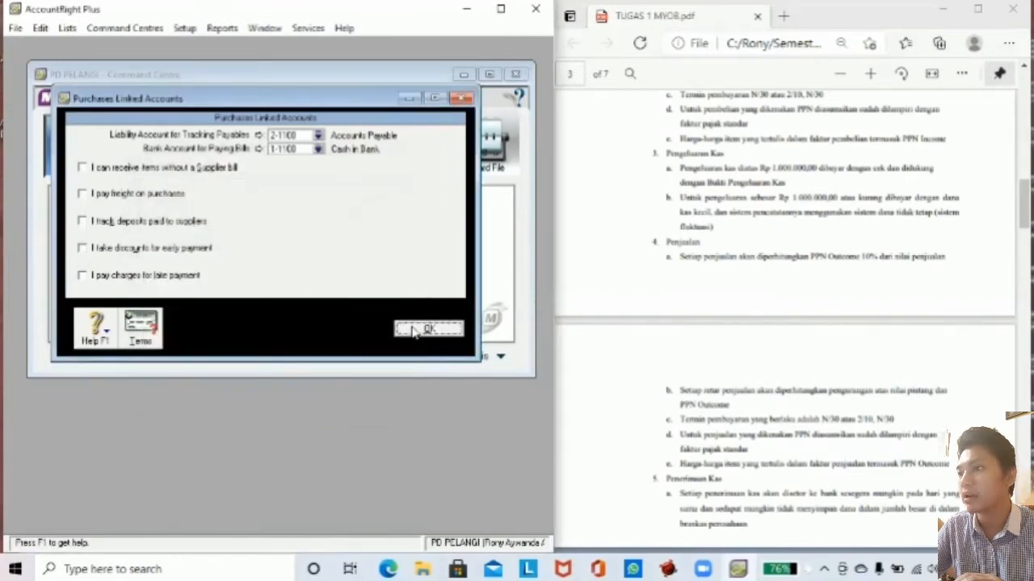
click(413, 332)
click(185, 28)
In Payroll Linked Accounts, set both cash and cheque payments to 1-1100 Cash in Bank.
mouse_move(242, 79)
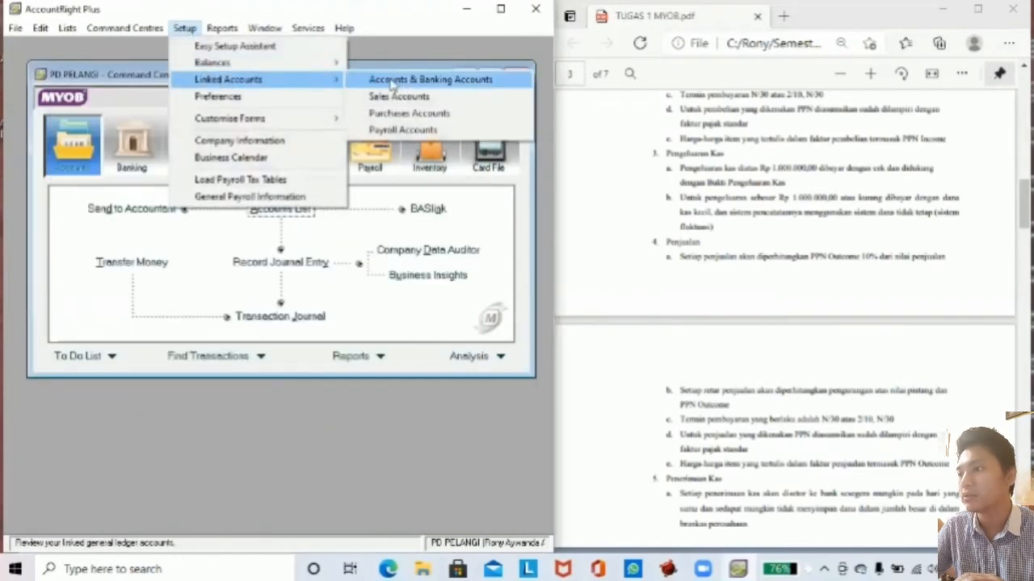
click(402, 130)
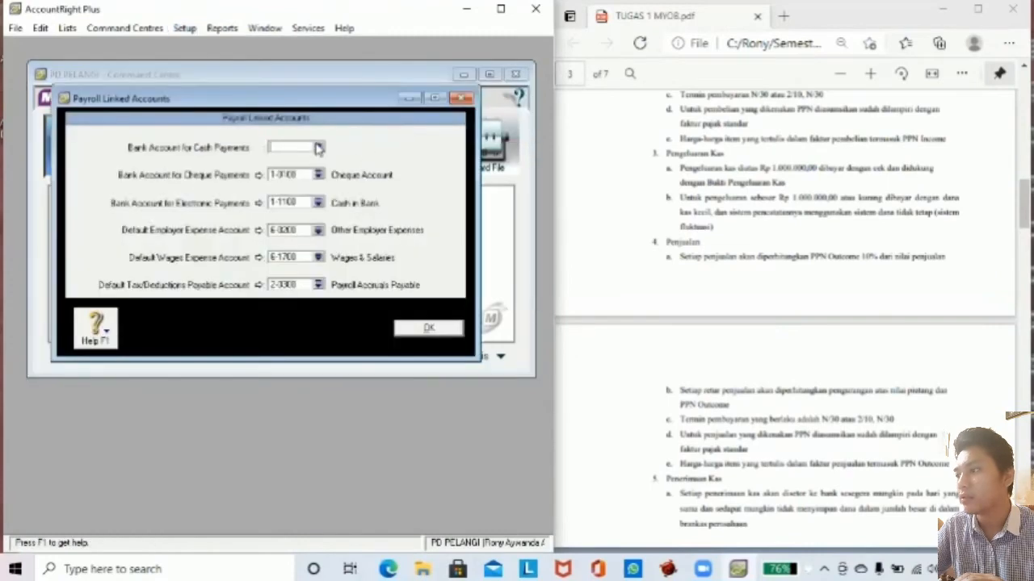
click(318, 148)
click(232, 235)
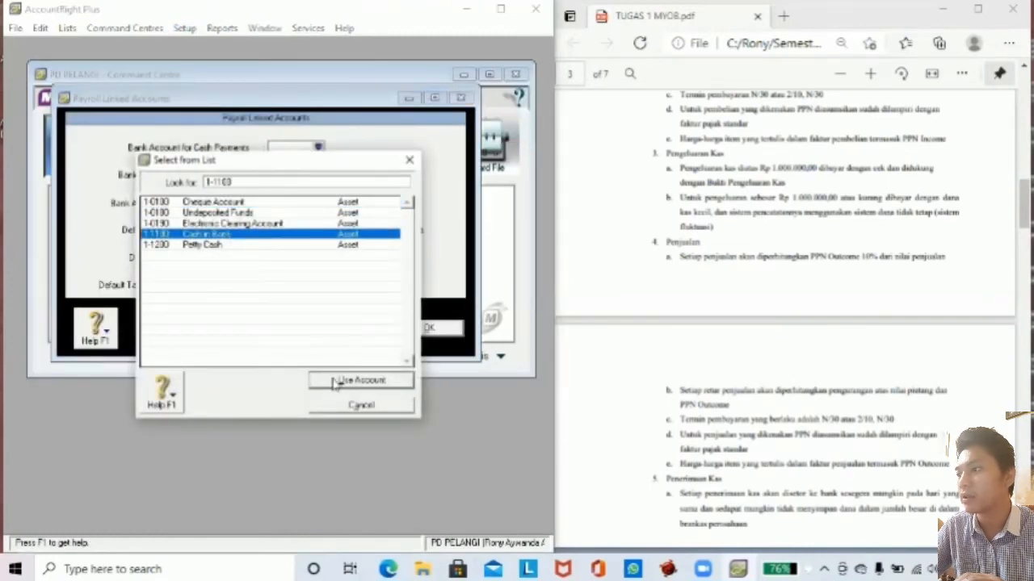
click(335, 380)
click(321, 173)
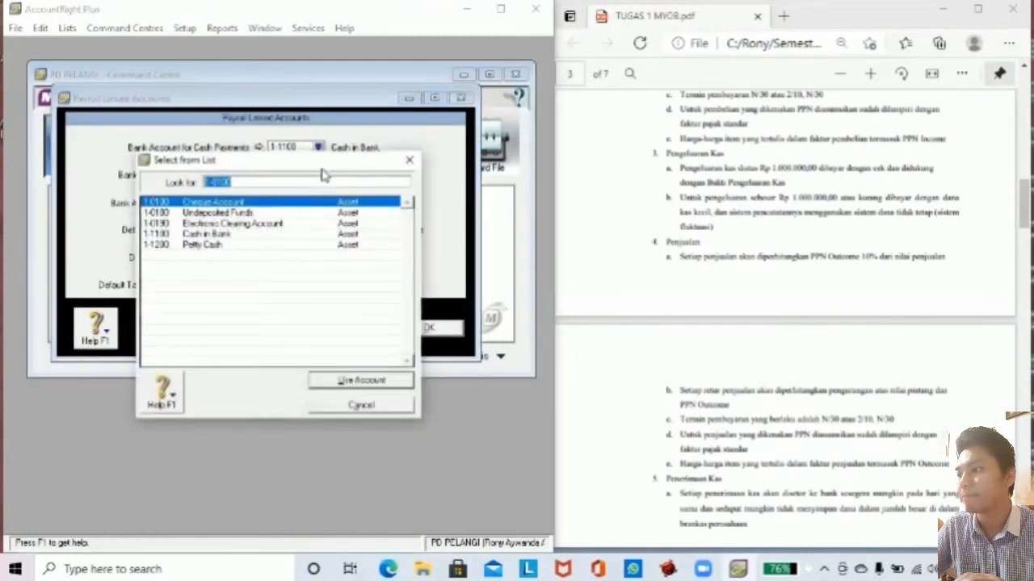
click(239, 235)
click(331, 385)
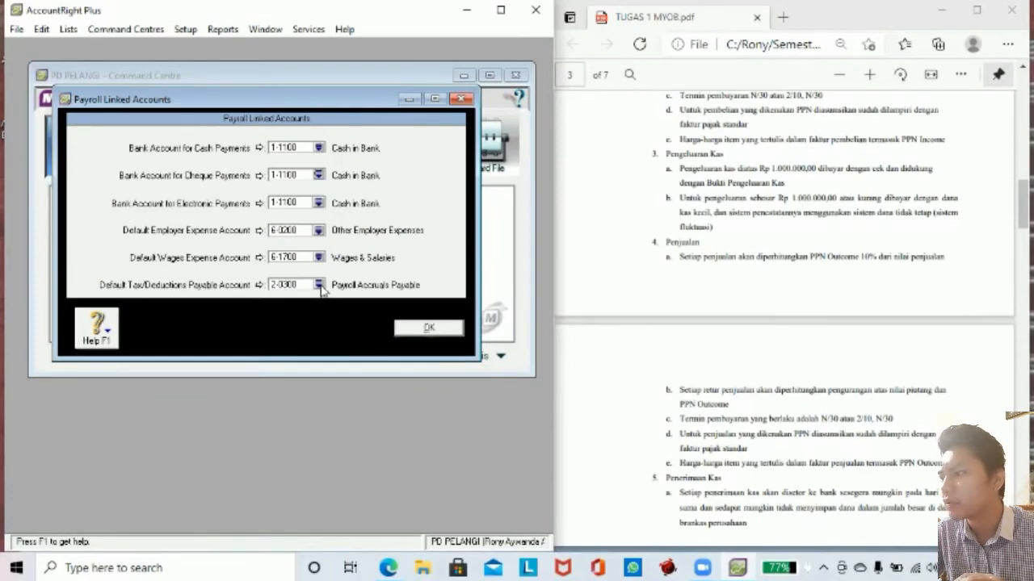
Link tax and deductions payable to 2-1100 Accounts Payable and save the payroll settings.
click(319, 285)
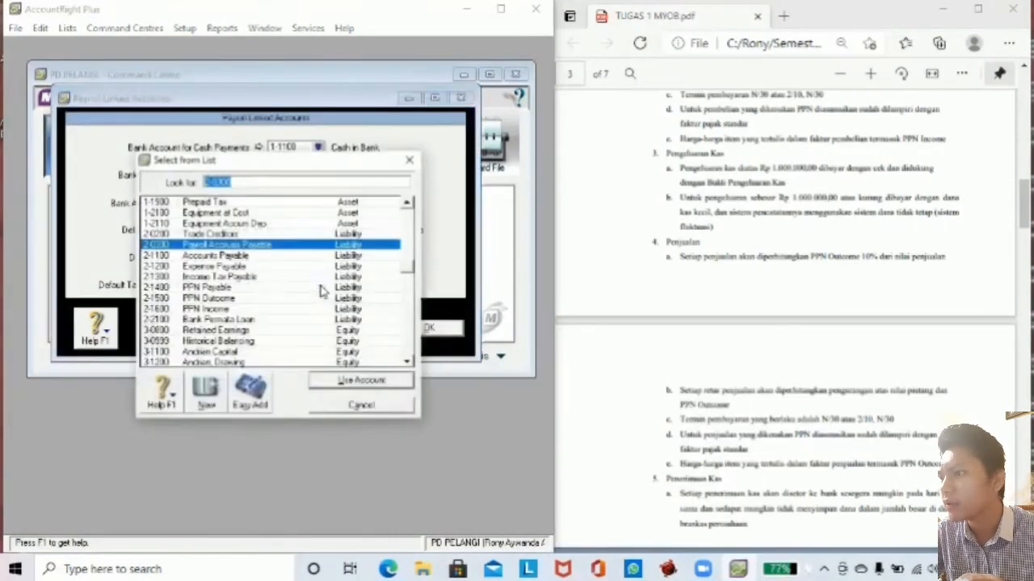
double_click(303, 249)
click(317, 284)
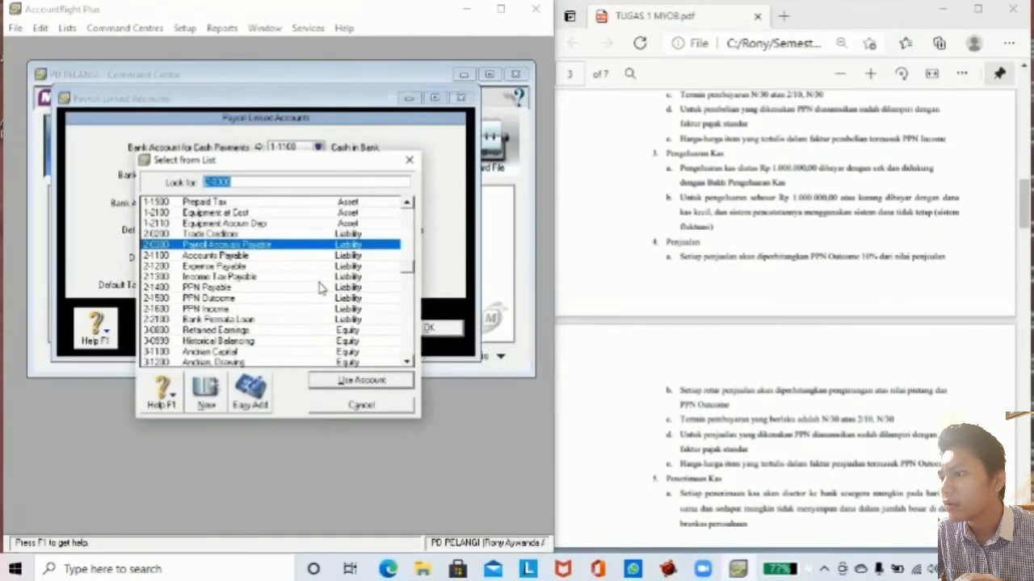
click(266, 257)
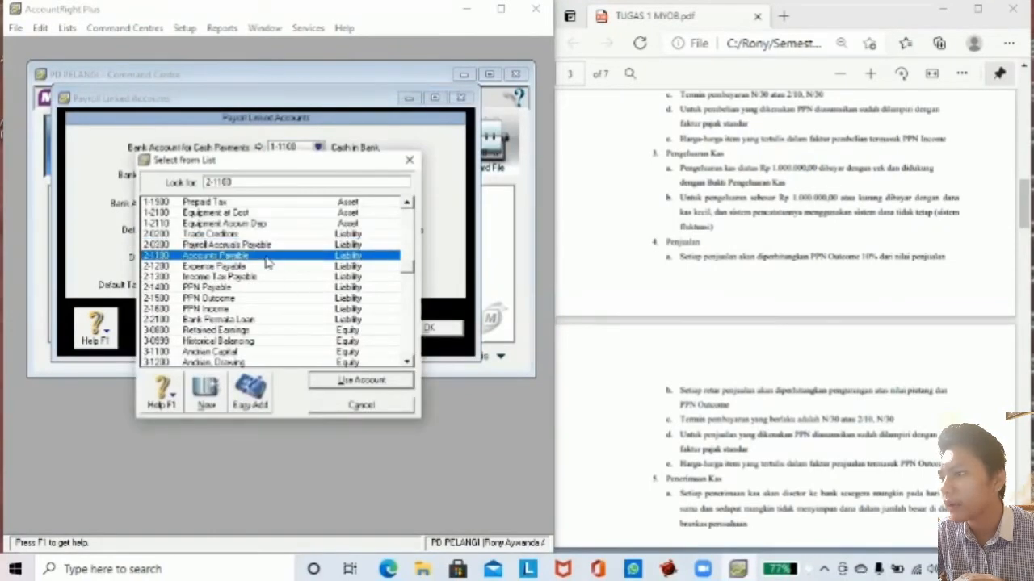
click(337, 380)
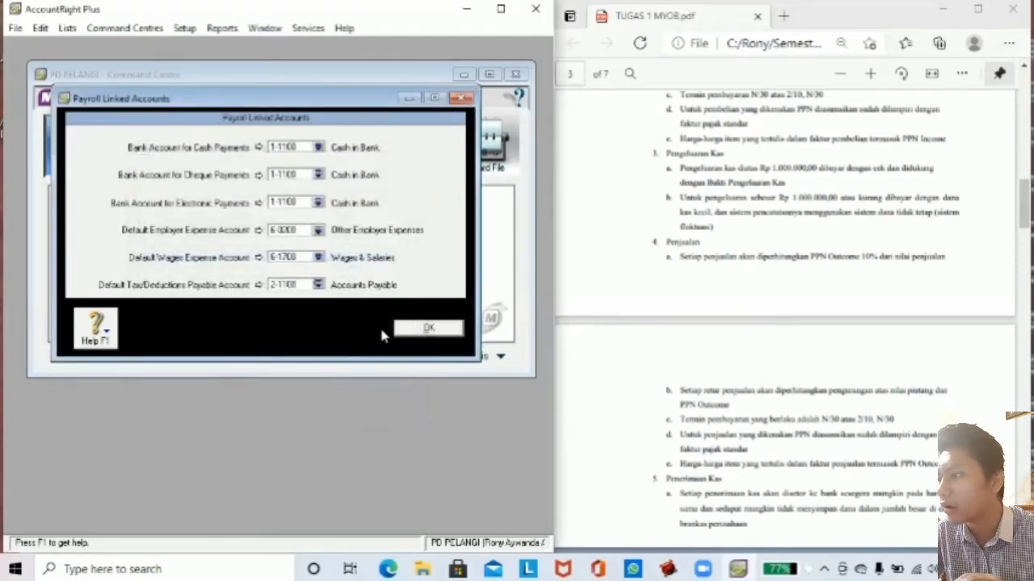
click(410, 331)
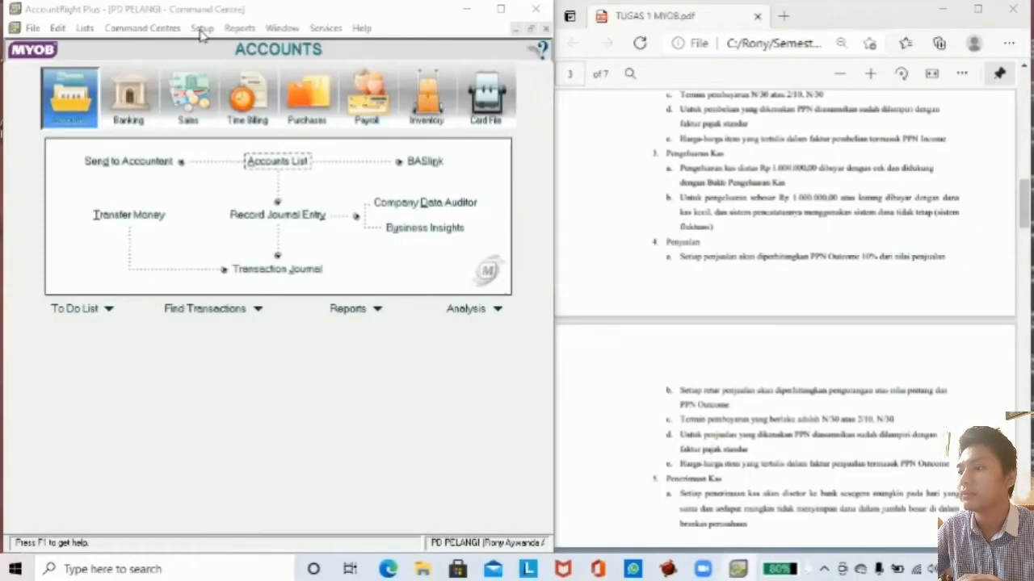
Review every account opening balance, from Cash in Bank to expenses, confirming Rp0.00 left to allocate.
click(201, 29)
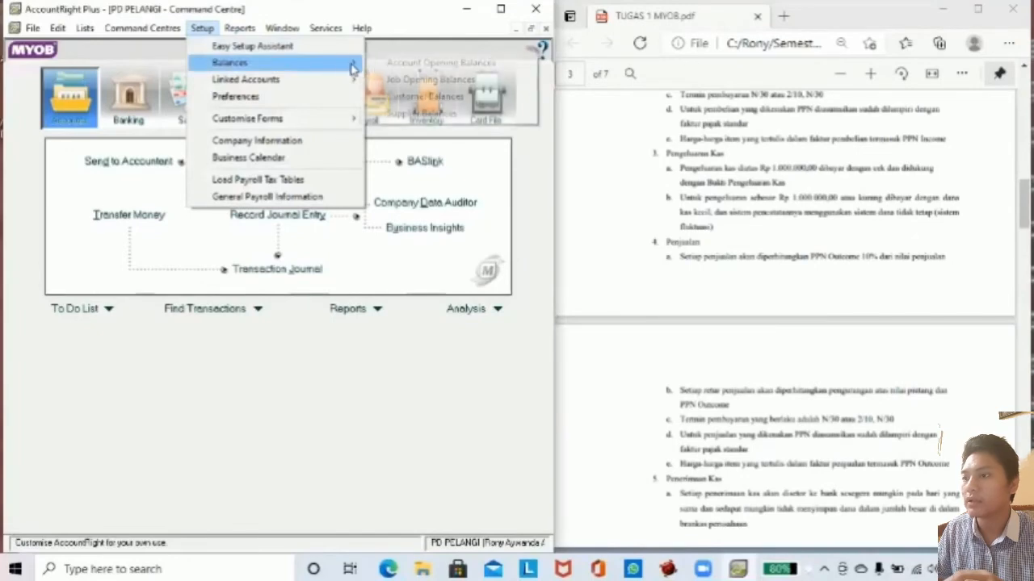
mouse_move(357, 65)
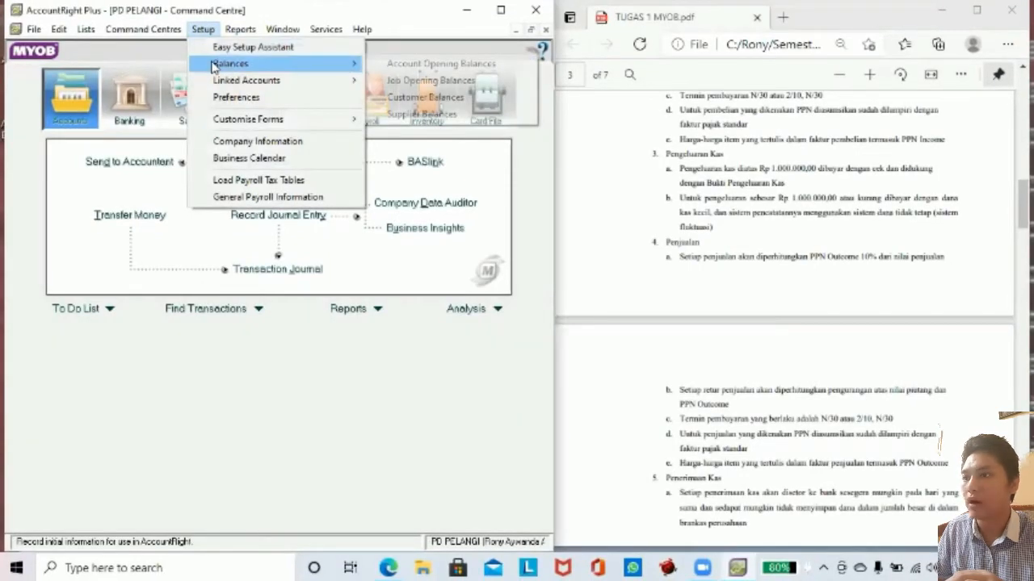
click(379, 68)
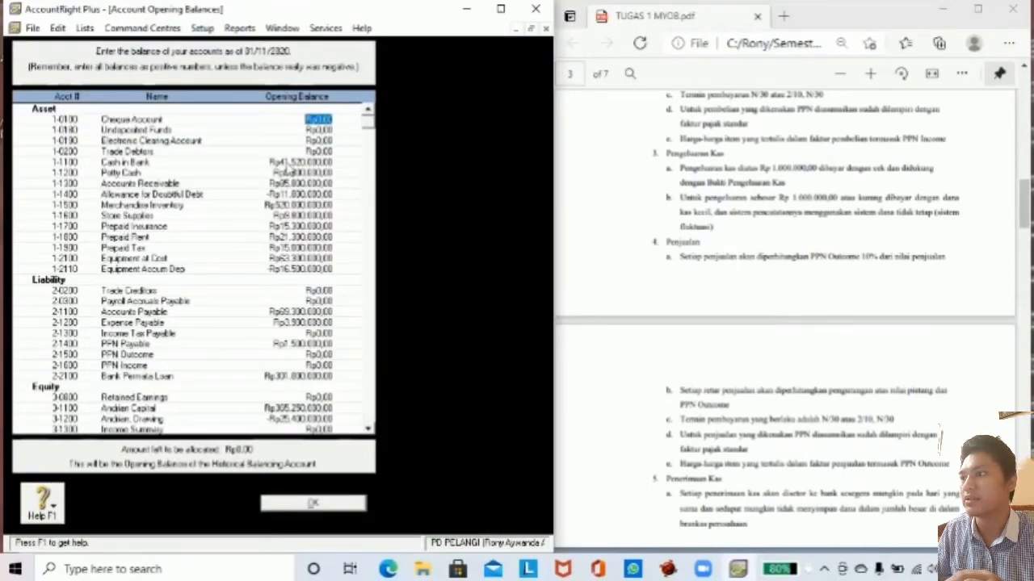
click(288, 163)
key(Down)
key(Down)
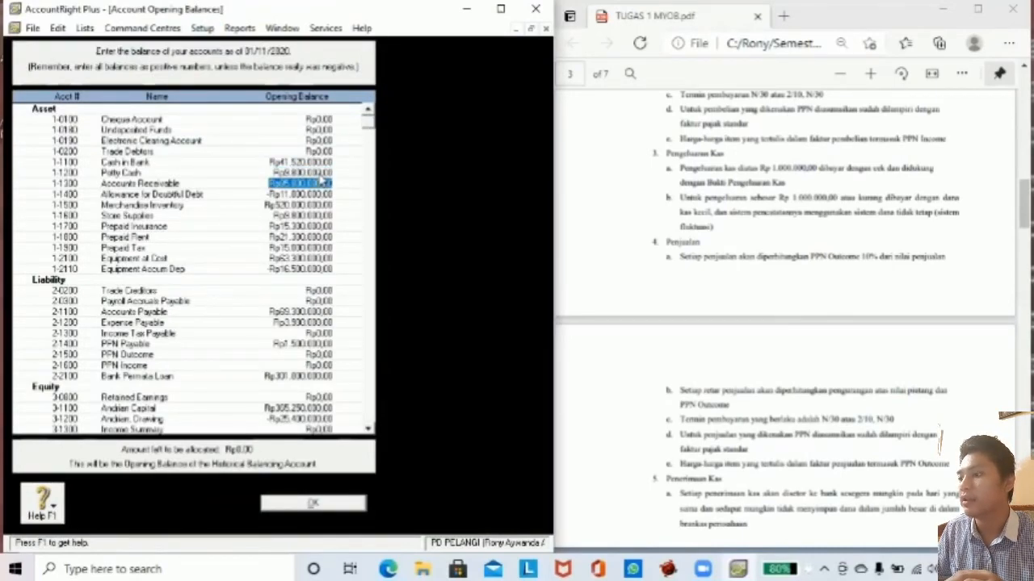
key(Down)
key(Down)
key(Down)
key(Down)
key(Down)
key(Down)
key(Down)
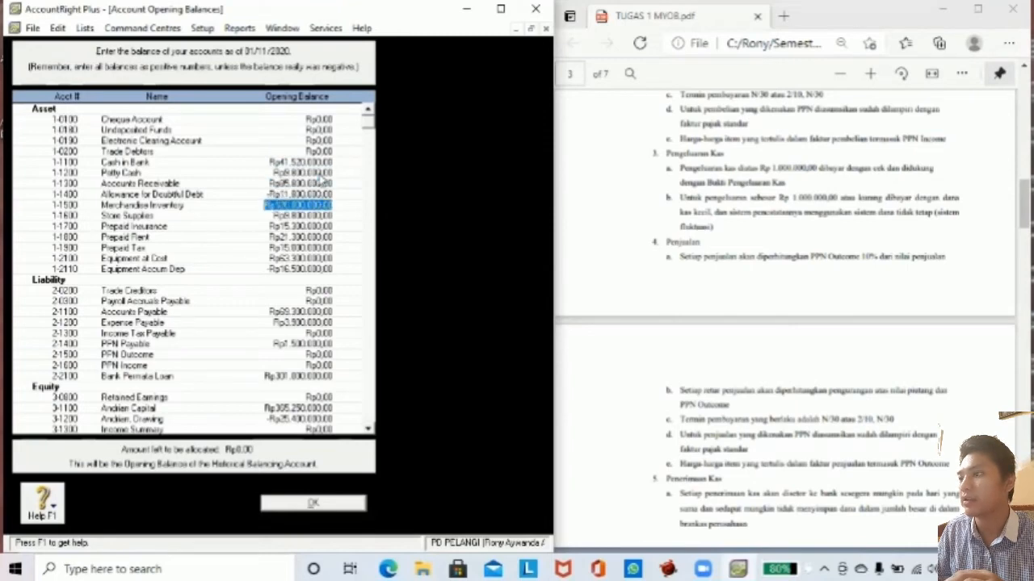
key(Down)
key(Down)
key(Down)
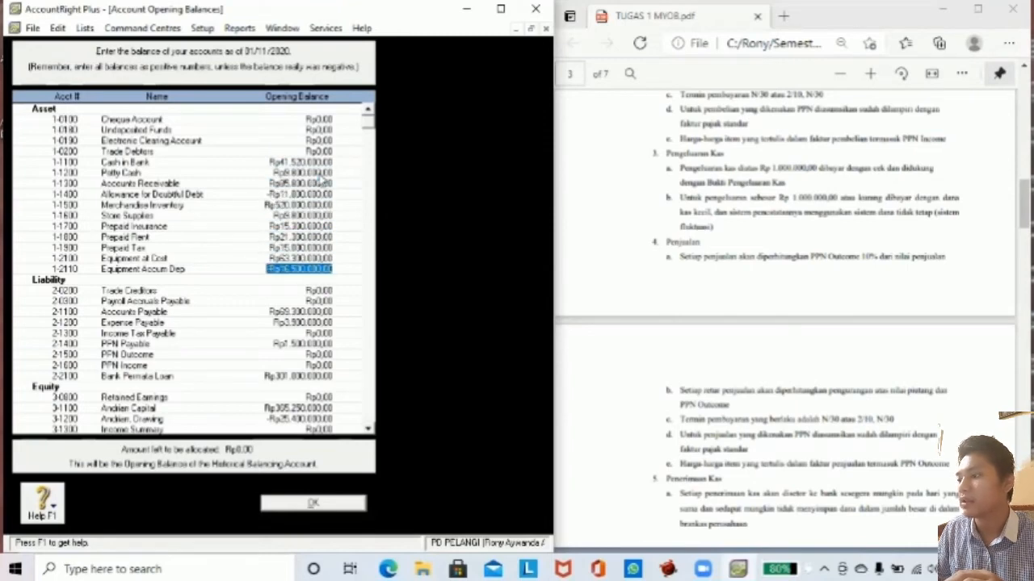
key(Down)
key(Down)
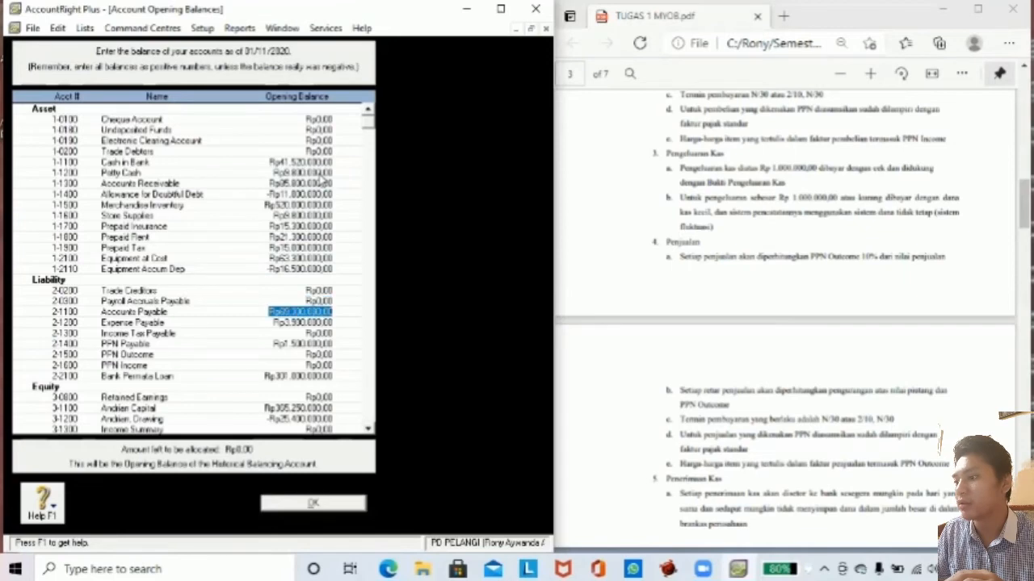
key(Down)
key(Down)
key(Down)
key(Down)
key(Down)
key(Down)
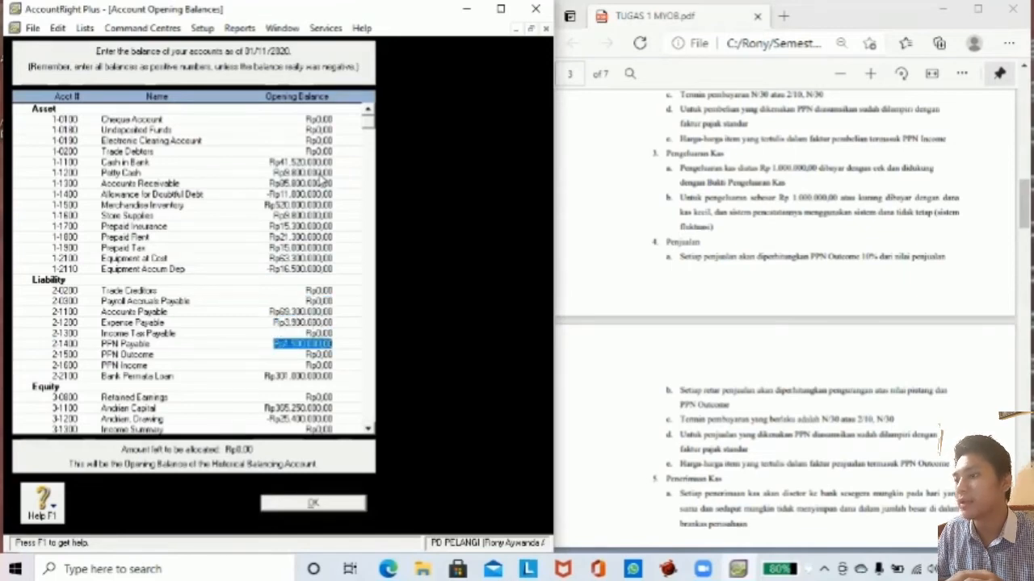
key(Down)
key(Down)
key(Down)
key(Down)
key(Down)
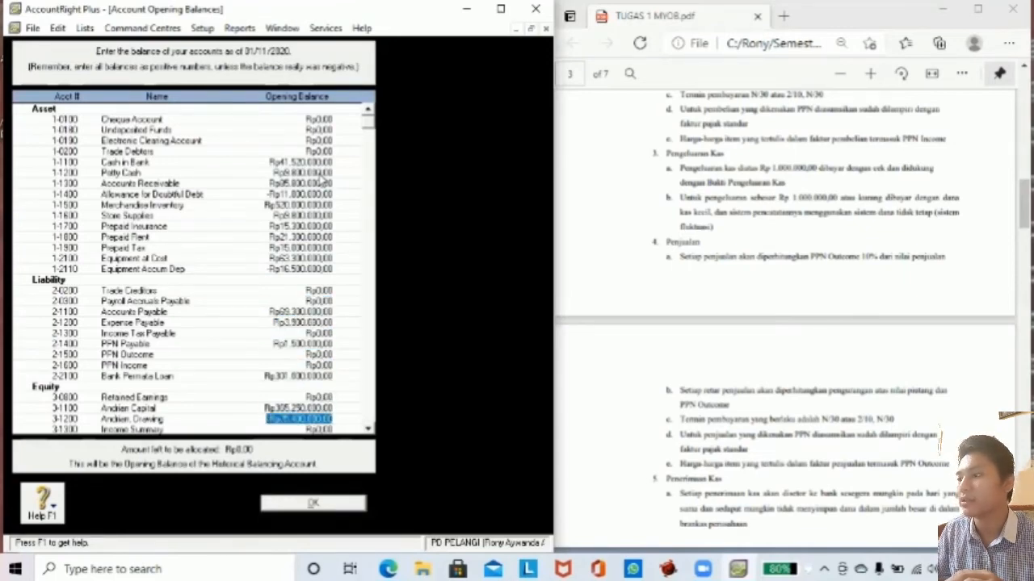
key(Down)
key(Down)
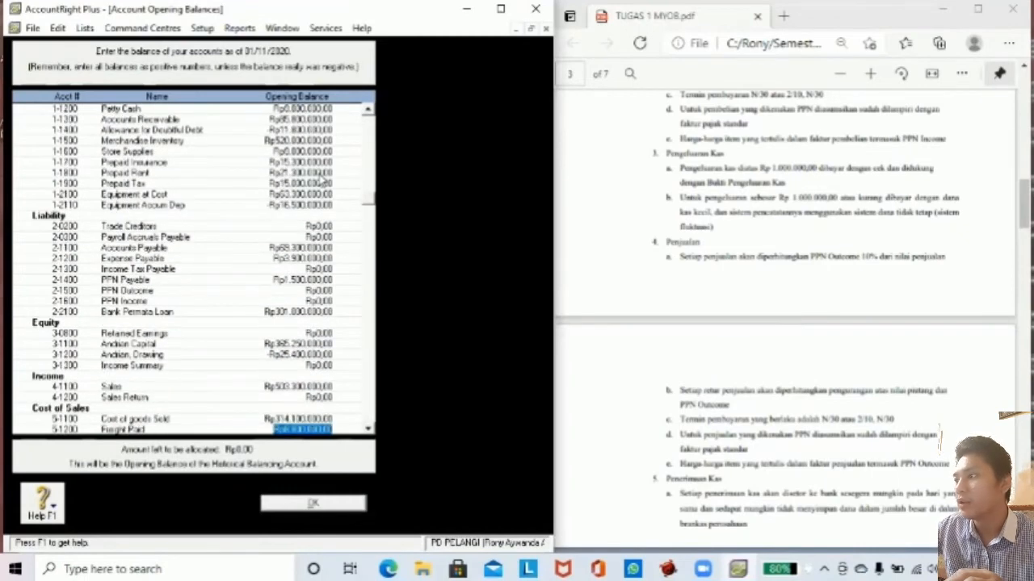
key(Down)
key(Down)
key(Down)
key(Down)
key(Down)
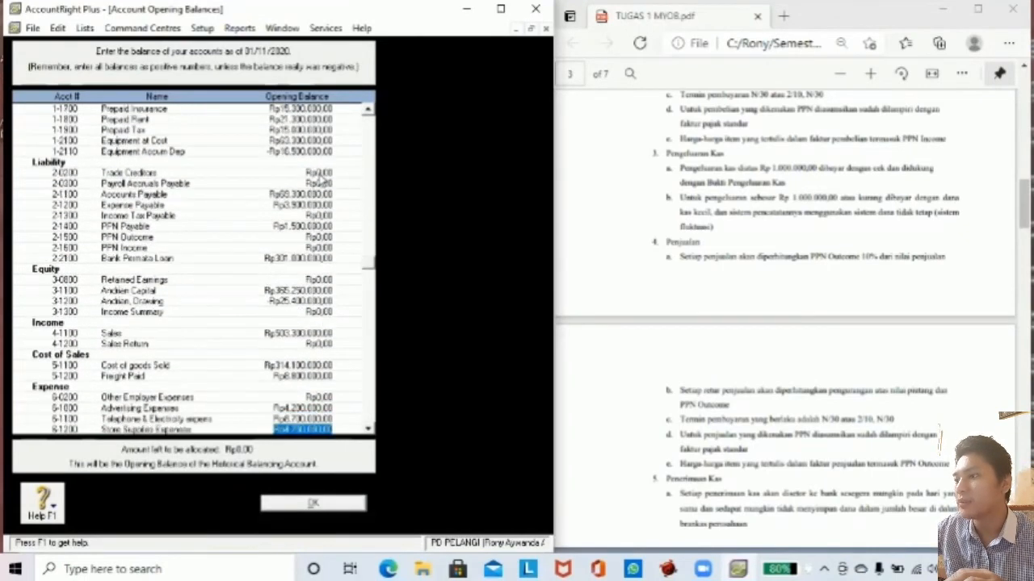
key(Down)
key(Down)
key(Down)
key(Down)
key(Down)
key(Down)
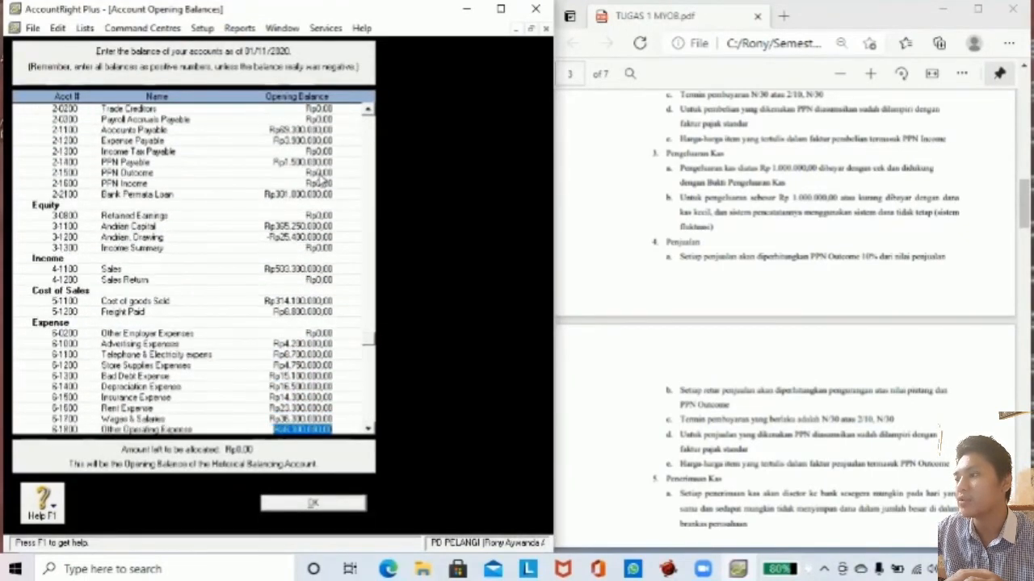
key(Down)
key(Down)
key(Down)
key(Tab)
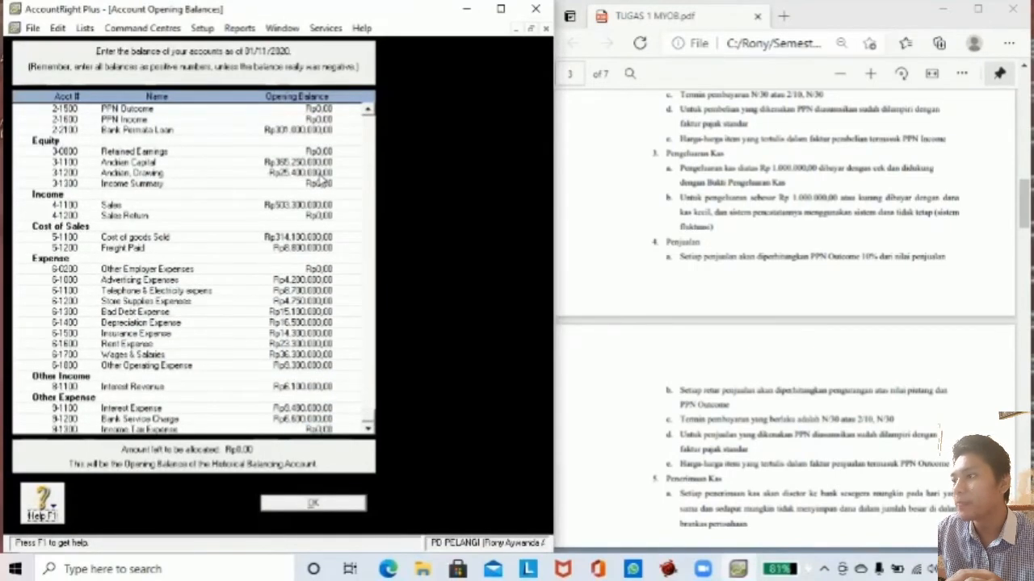
click(296, 507)
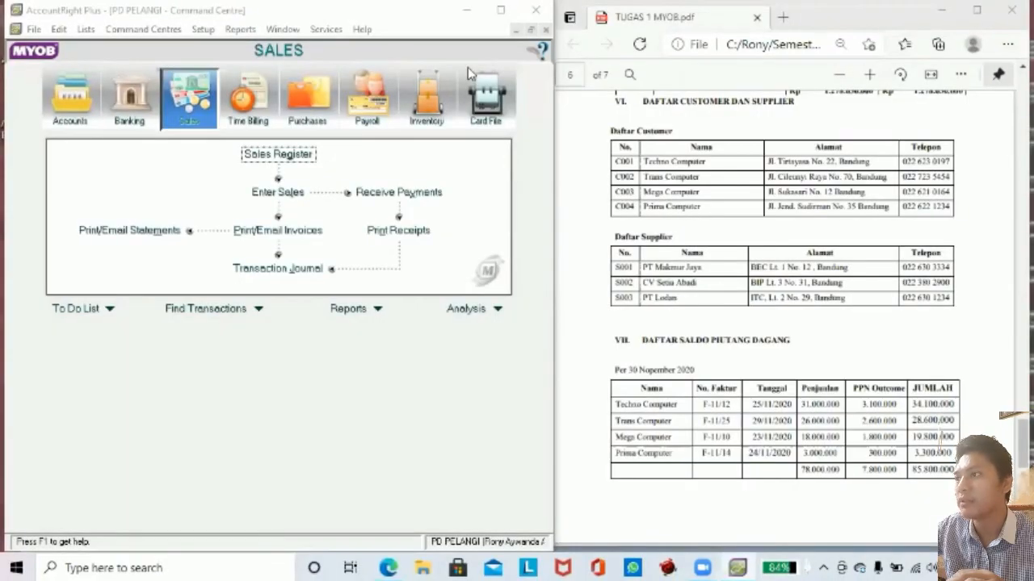
Open the Card File's Cards List and show the still-empty Customer tab.
click(142, 28)
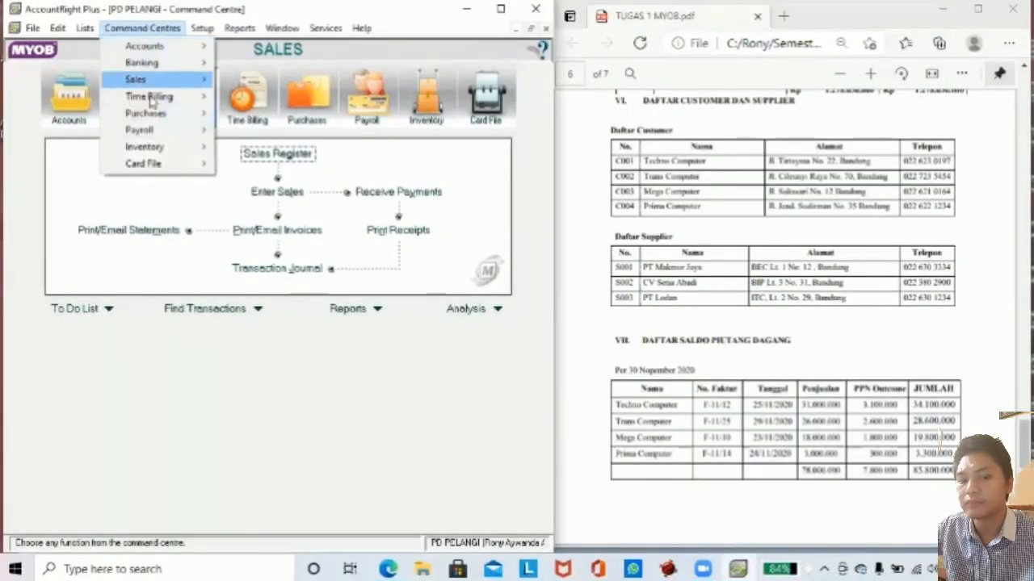
mouse_move(143, 164)
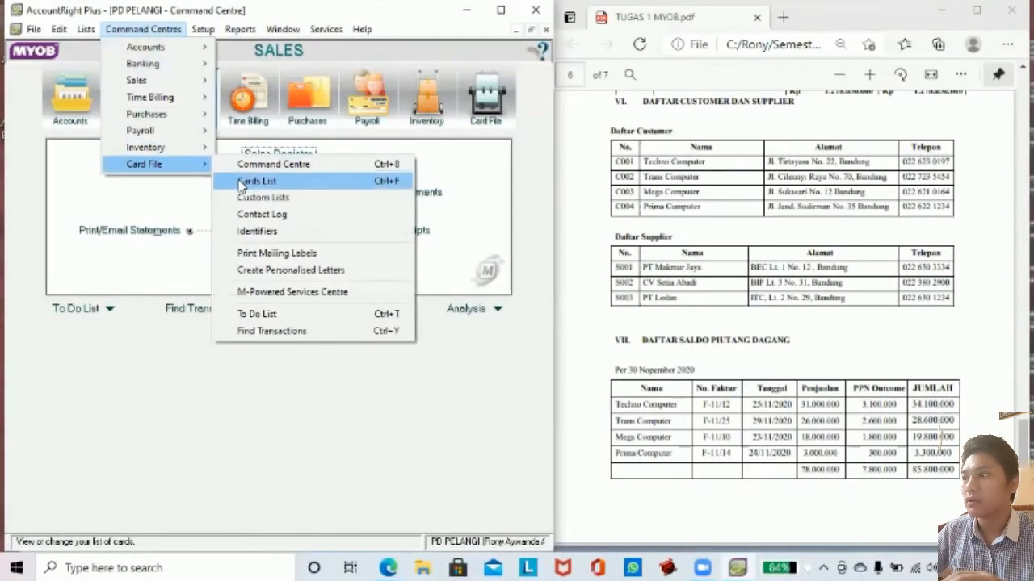
click(251, 180)
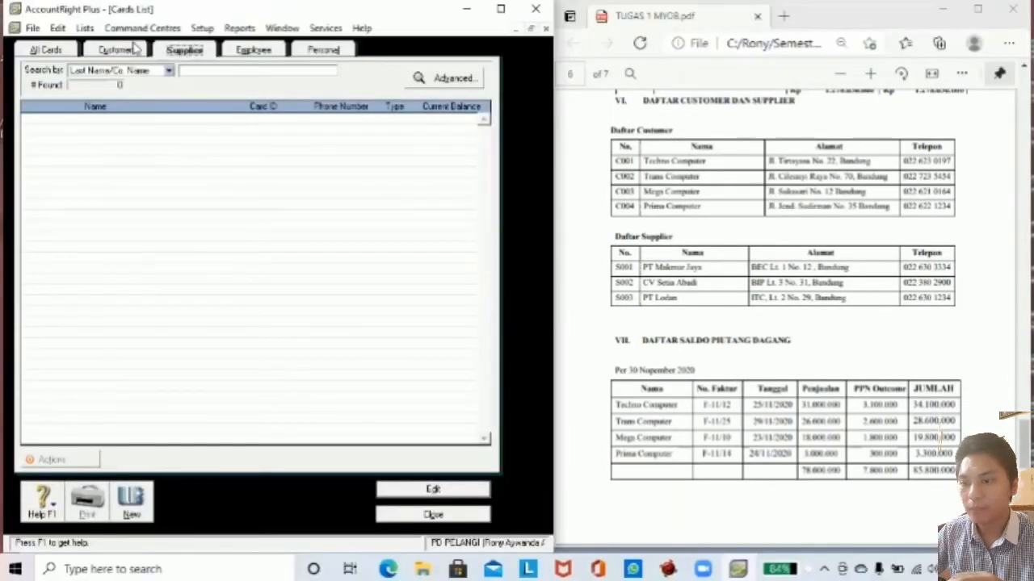
click(133, 50)
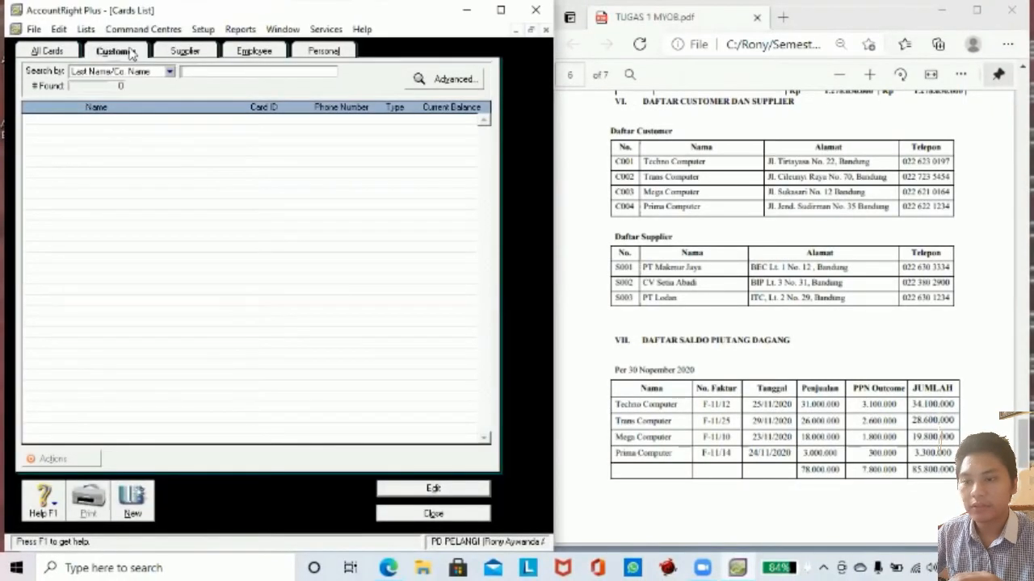
click(177, 52)
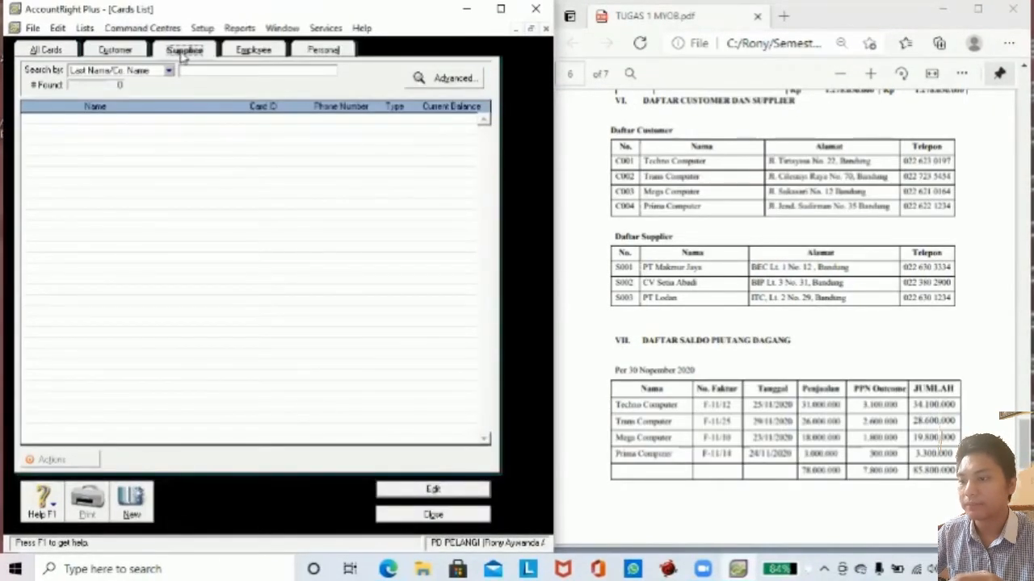
click(129, 51)
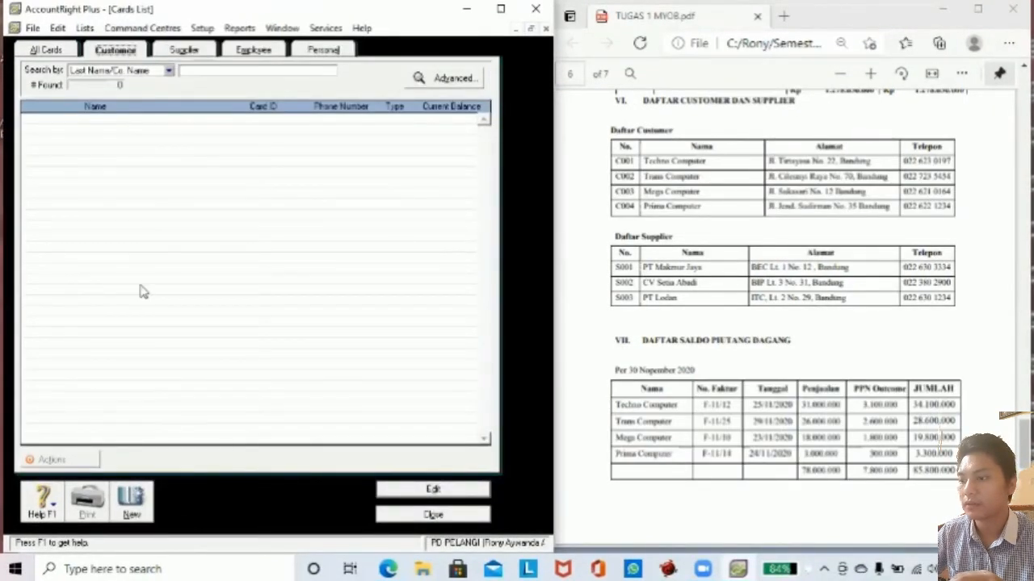
click(132, 505)
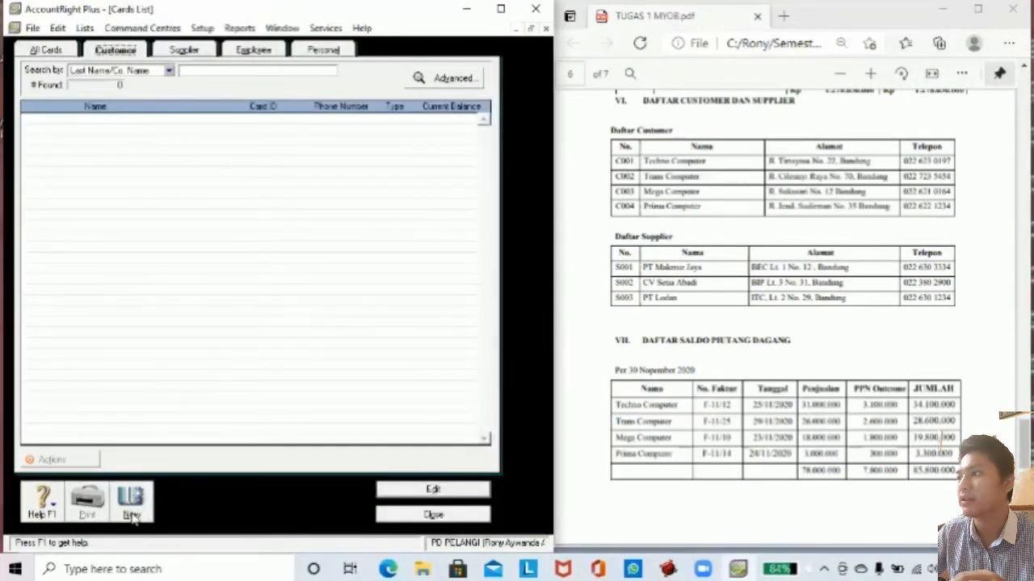
click(132, 501)
Enter the customer name Techno Computer with card ID C001.
click(162, 110)
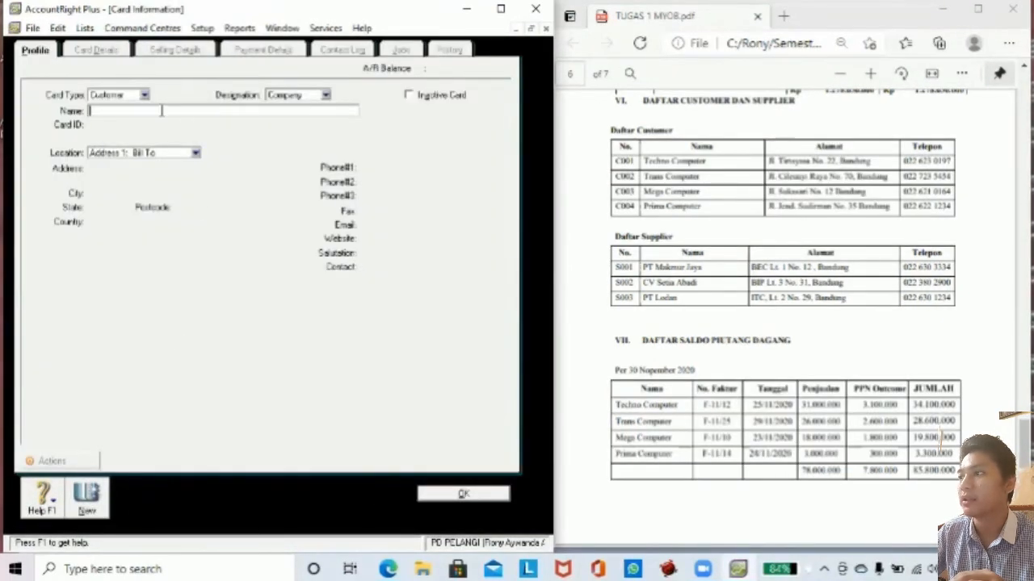
text(hn)
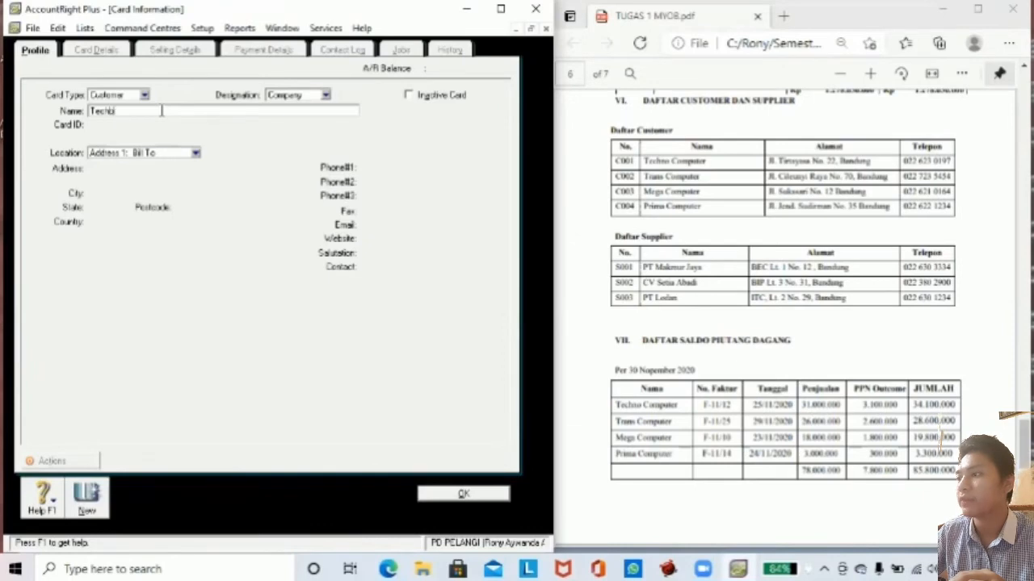
text(o Com)
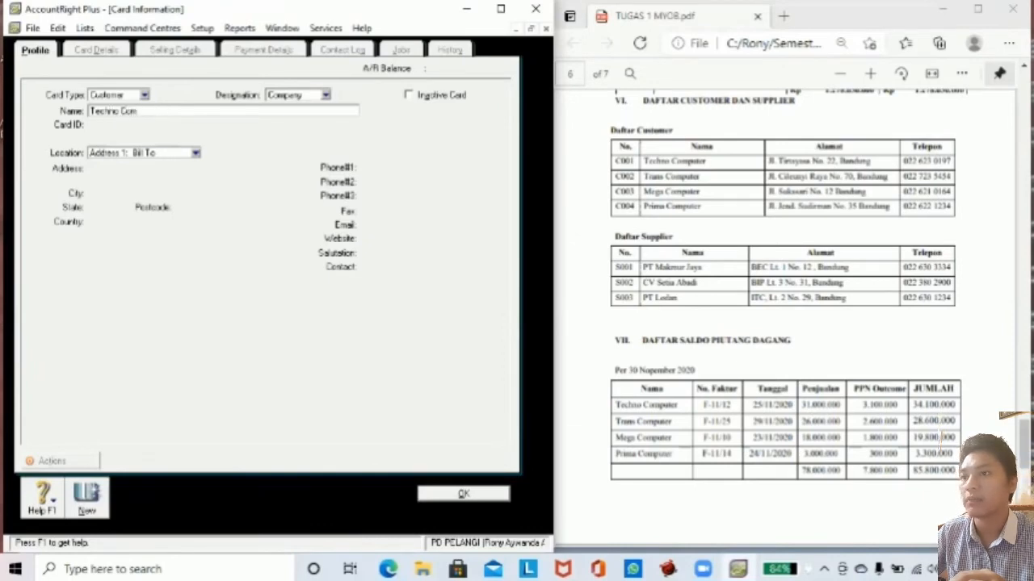
text(puter)
key(Tab)
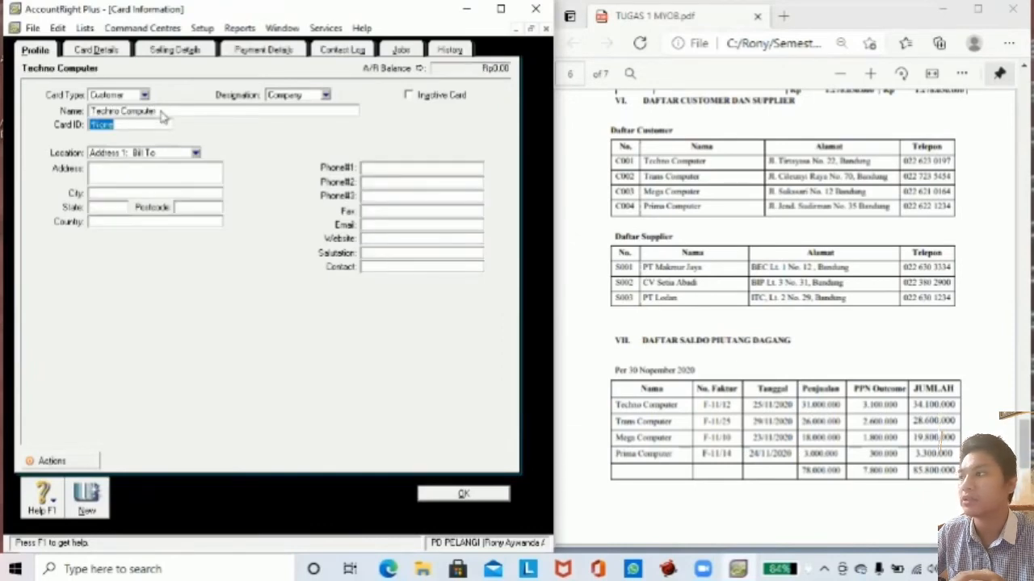
text(C001)
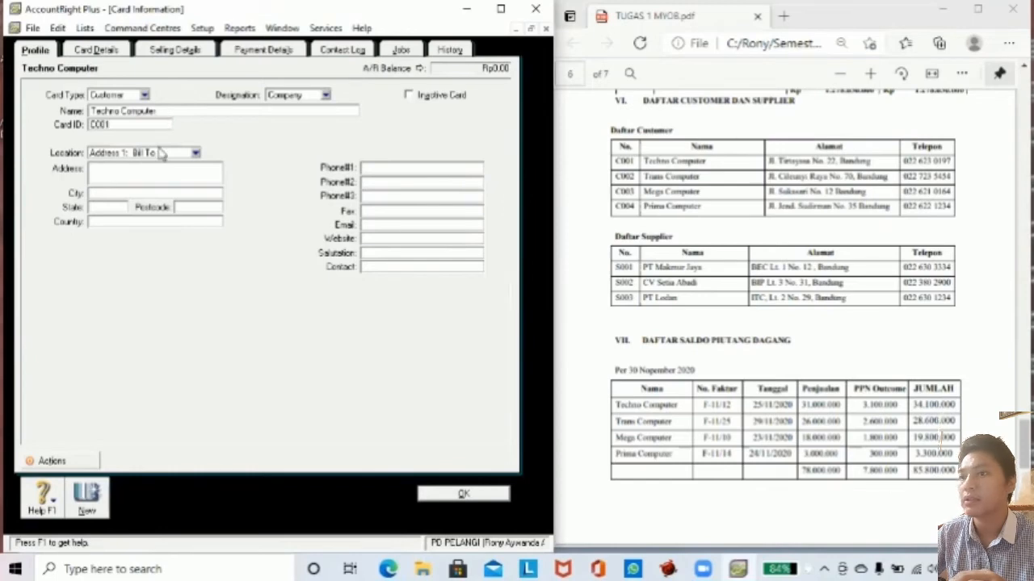
key(Tab)
Copy Techno Computer's street address from the PDF brief and add city Bandung, country Indonesia.
click(779, 164)
drag(779, 162, 836, 164)
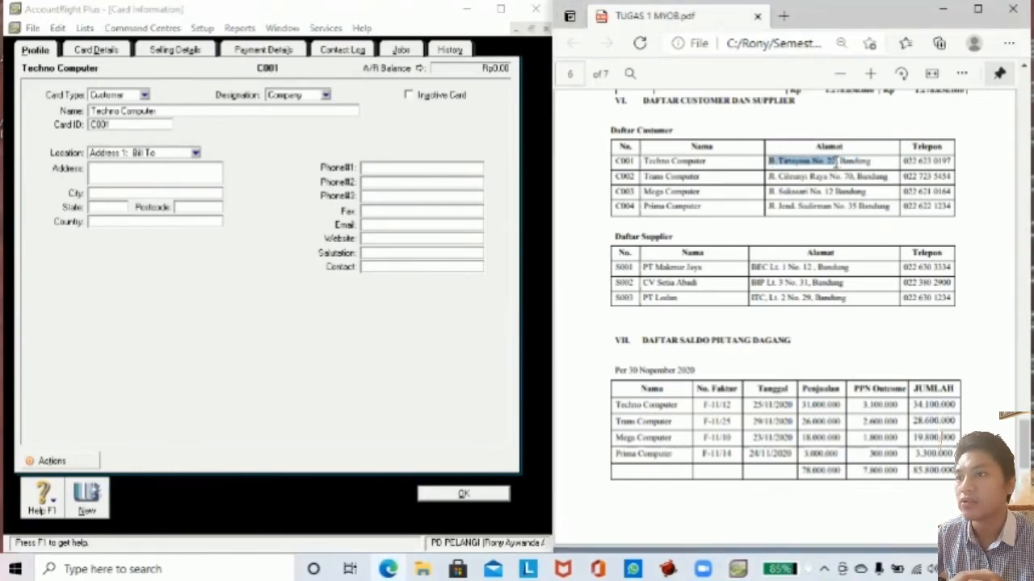
key(ctrl+c)
click(152, 175)
key(ctrl+v)
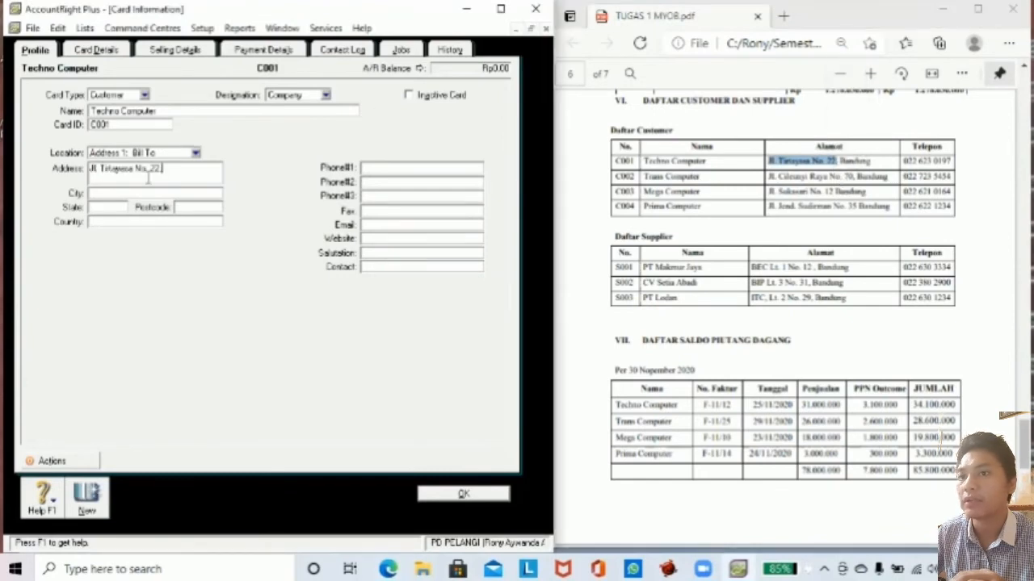
click(113, 195)
text(Ban)
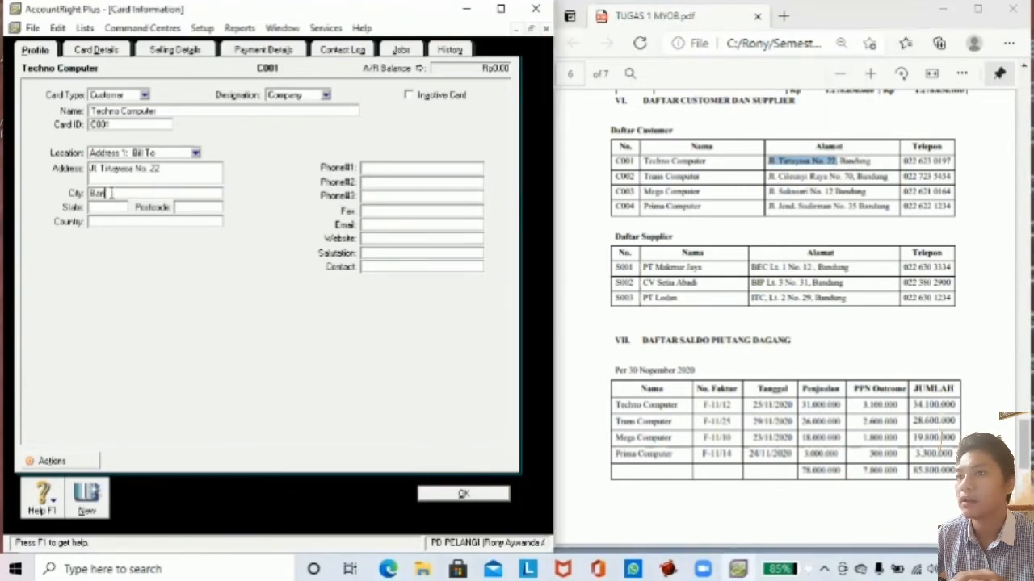
text(dung)
click(113, 219)
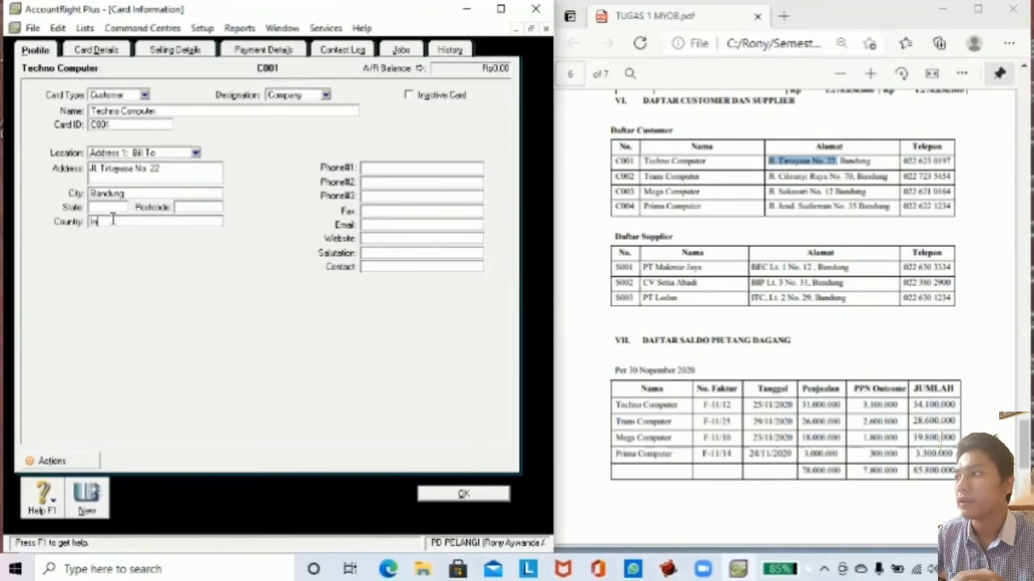
text(Indonesia)
click(380, 170)
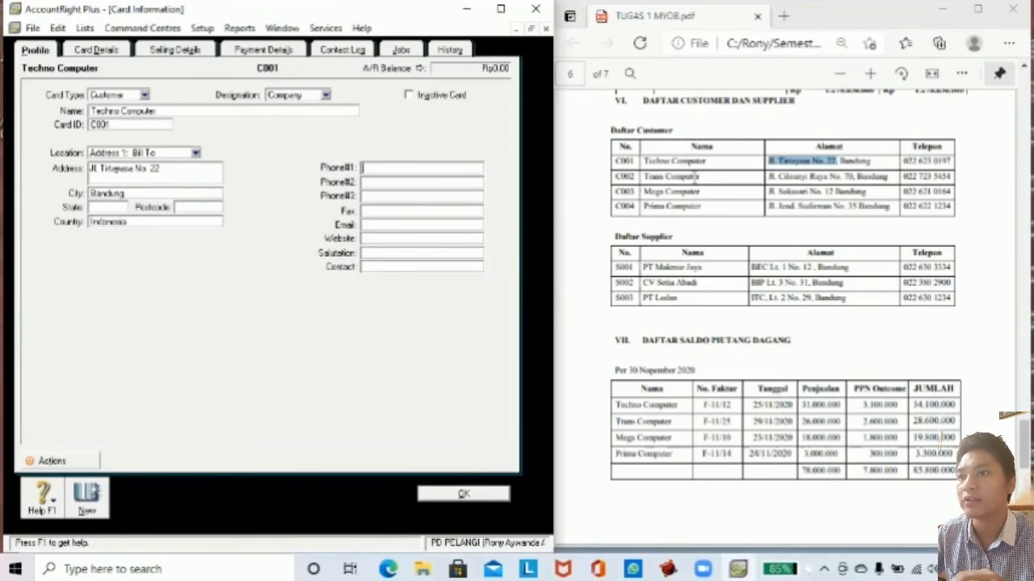
drag(903, 161, 953, 160)
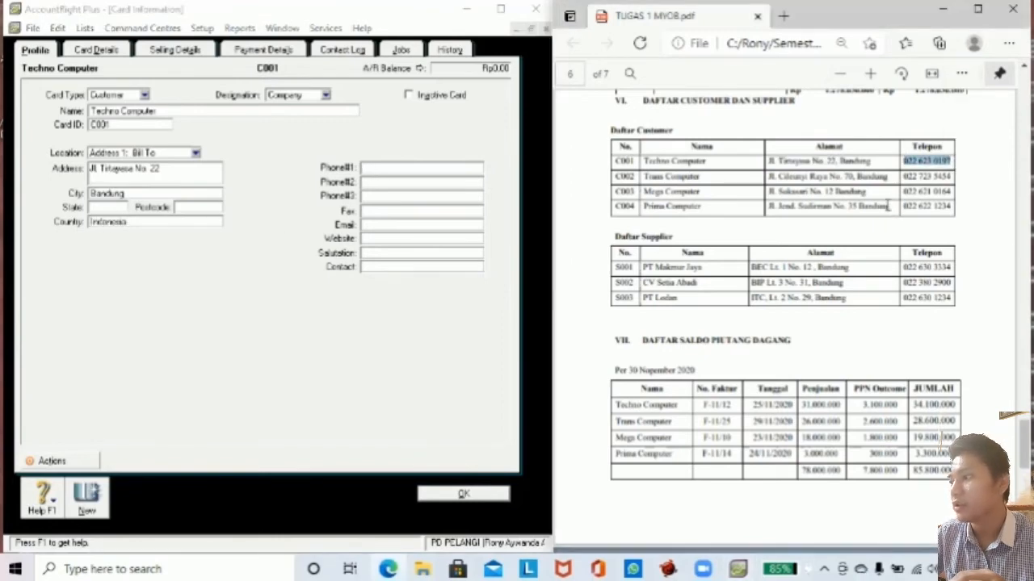
click(401, 163)
key(ctrl+v)
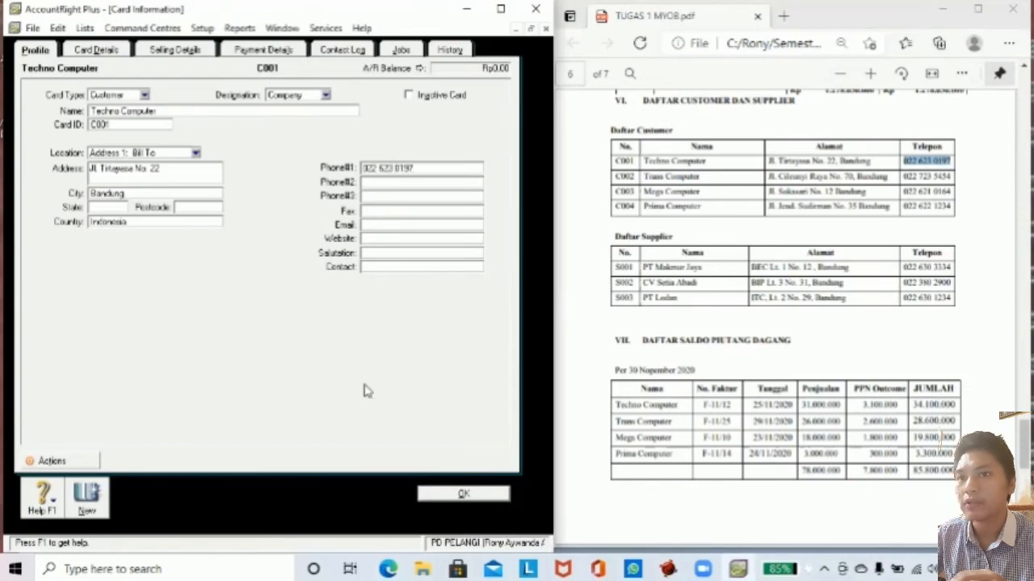
click(87, 505)
Fill in Trans Computer's card with ID C002, its street address from the brief, Bandung and Indonesia.
text(Trans )
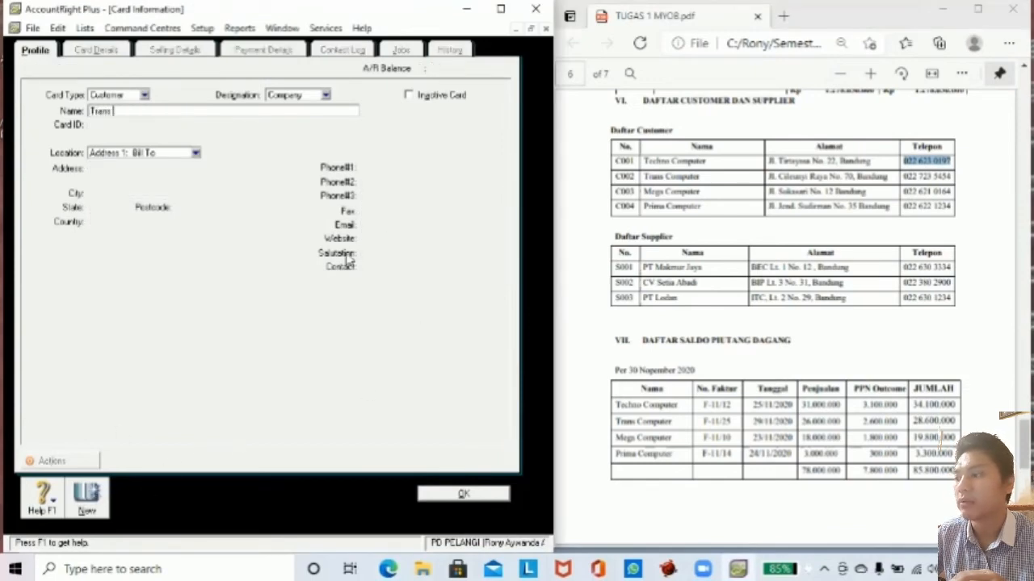
text(Computer)
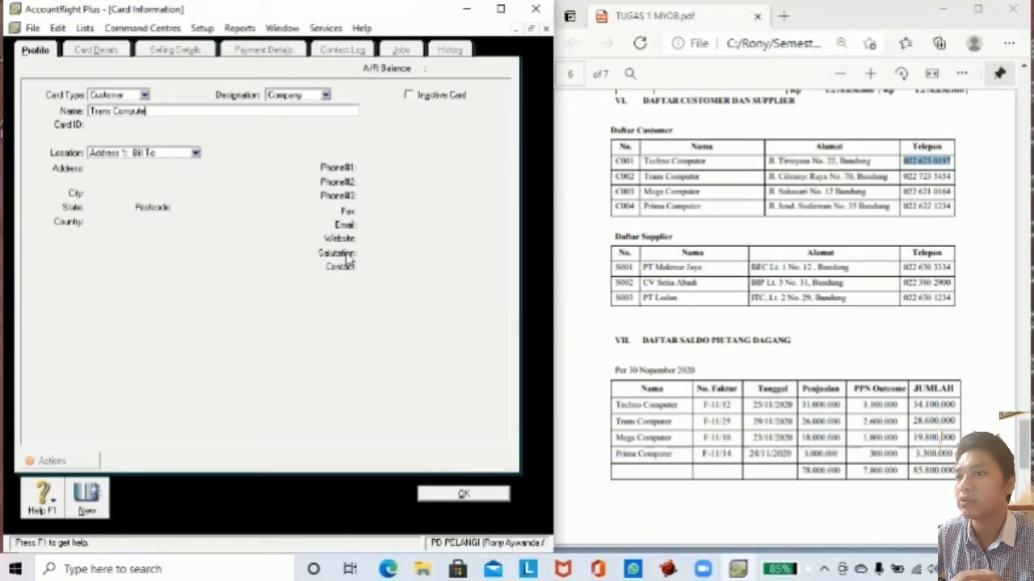
key(Tab)
text(C)
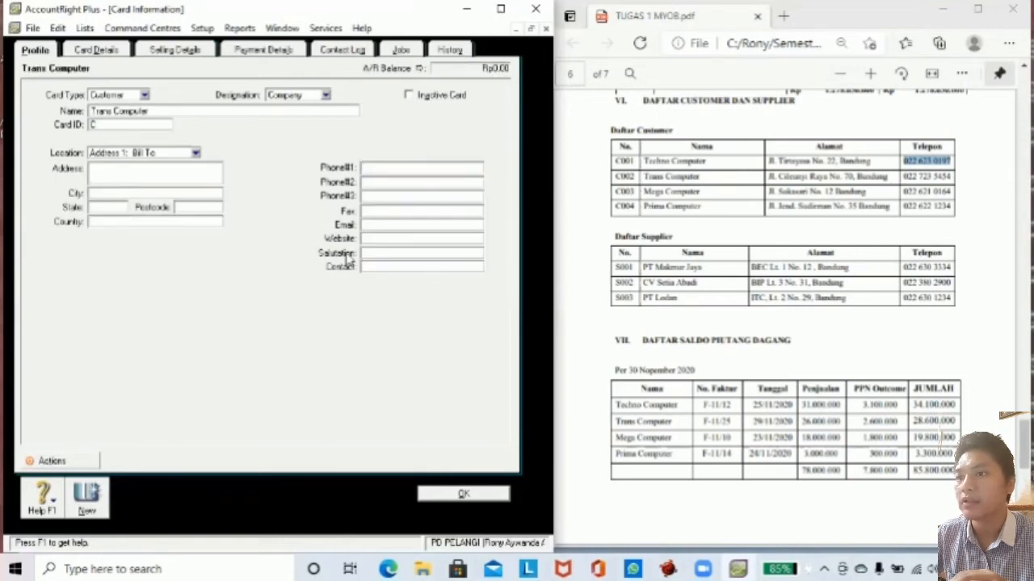
text(002)
key(Tab)
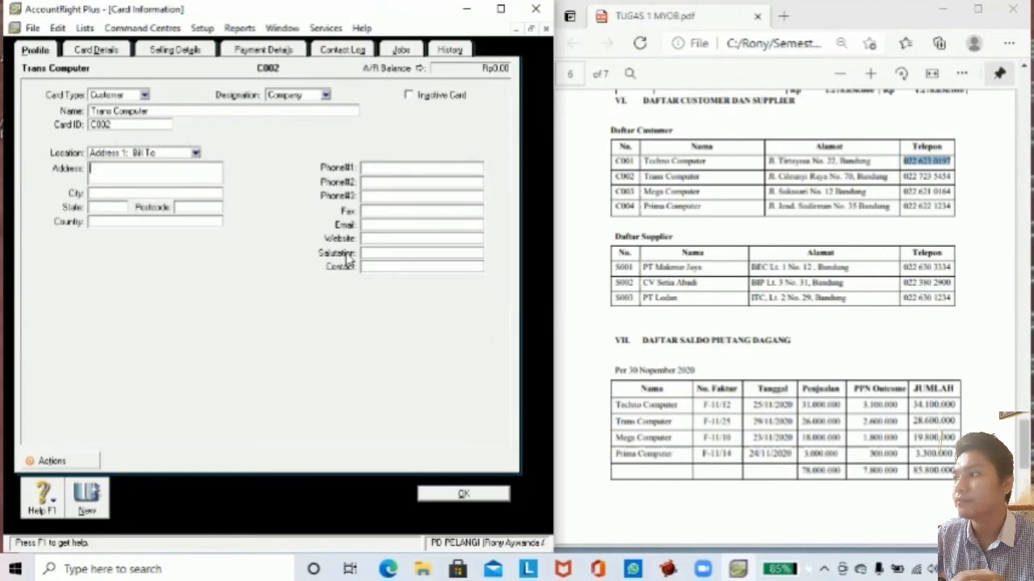
click(832, 179)
drag(768, 176, 852, 177)
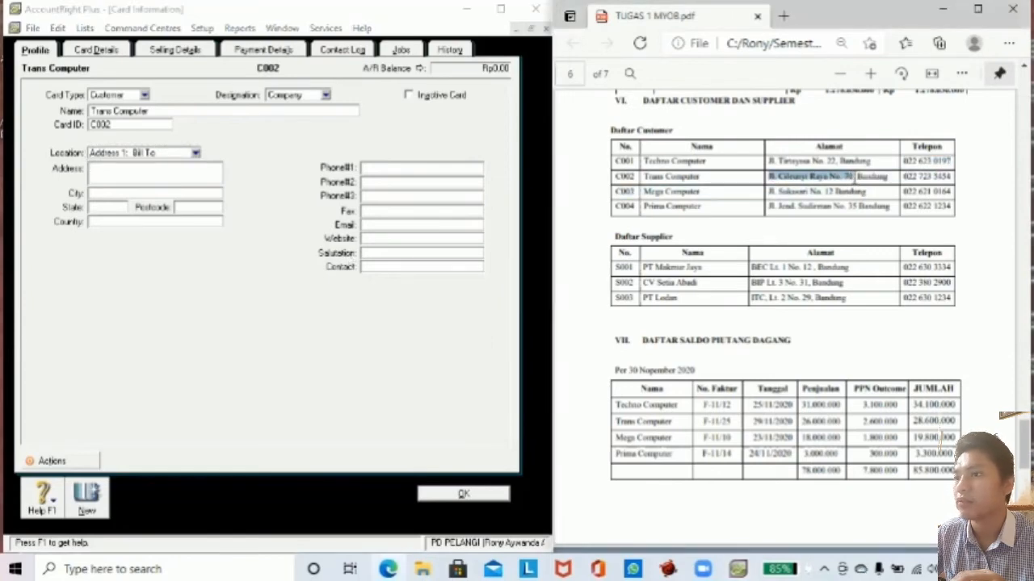
key(ctrl+c)
click(152, 179)
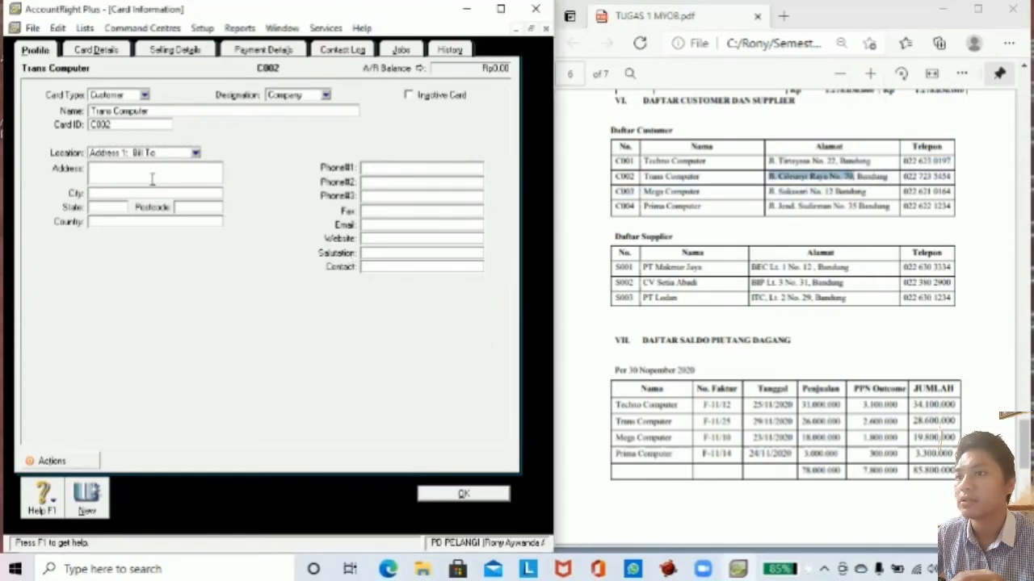
key(ctrl+v)
key(Tab)
text(Bandun)
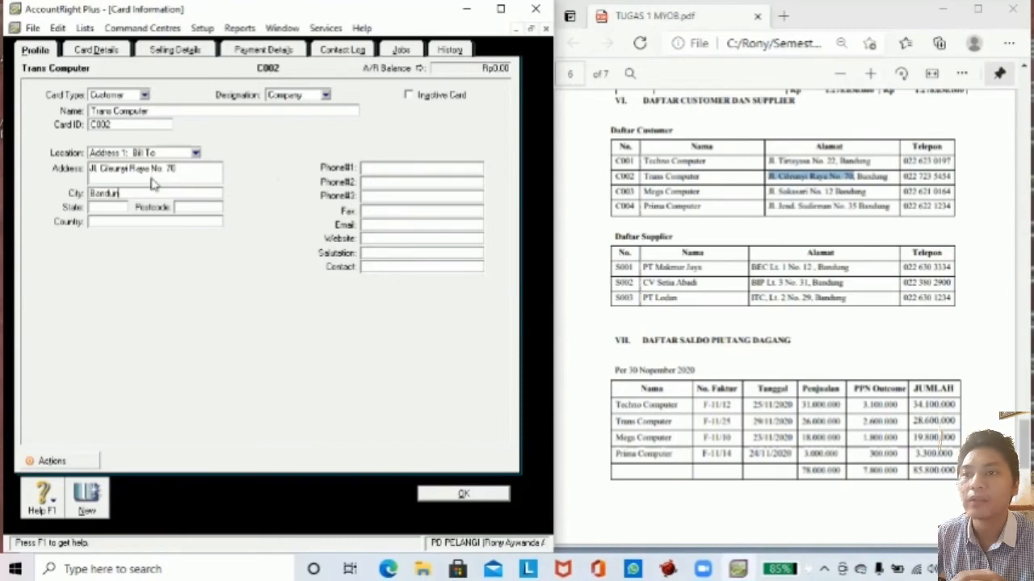
text(g)
key(Tab)
text(Indon)
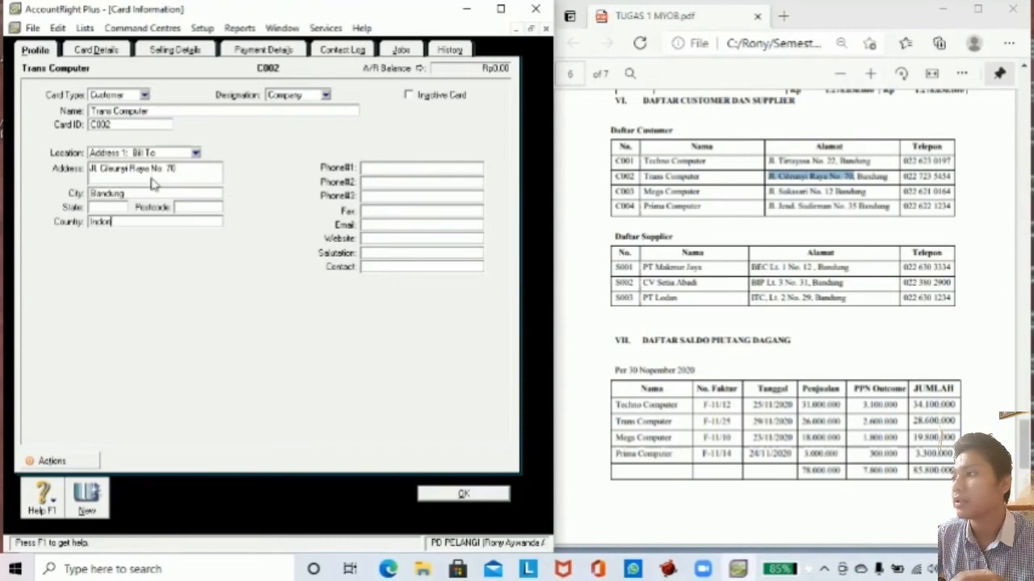
click(905, 176)
drag(905, 177, 950, 178)
key(ctrl+c)
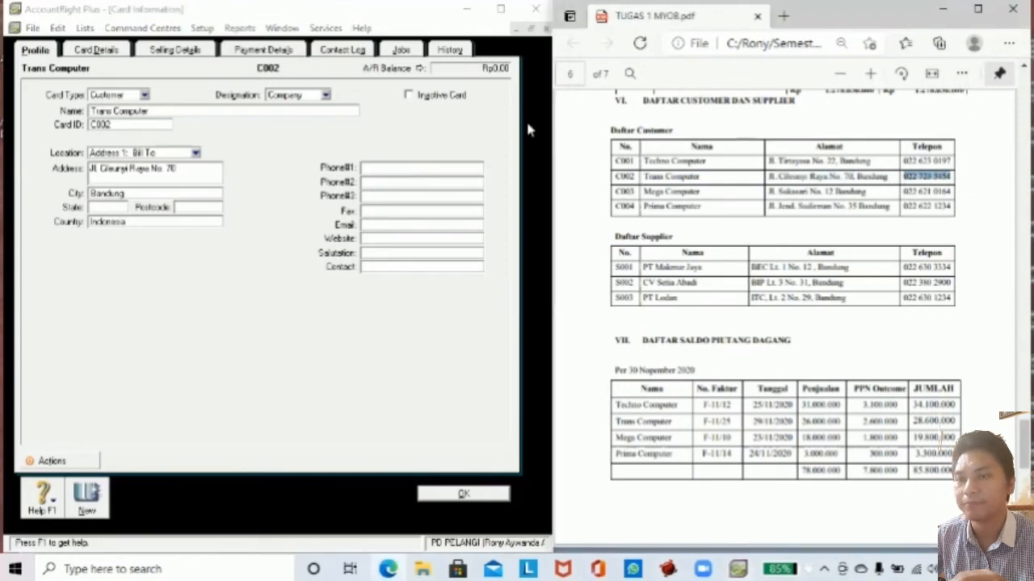
click(383, 167)
key(ctrl+v)
click(87, 499)
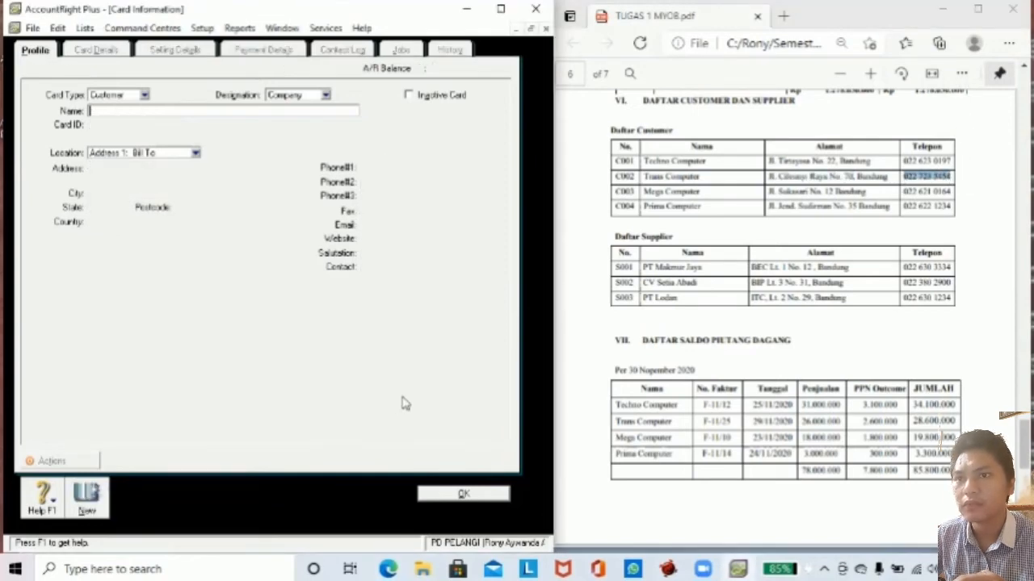
Create the Mega Computer customer card with its card ID, brief address, Bandung and Indonesia.
text(Mega)
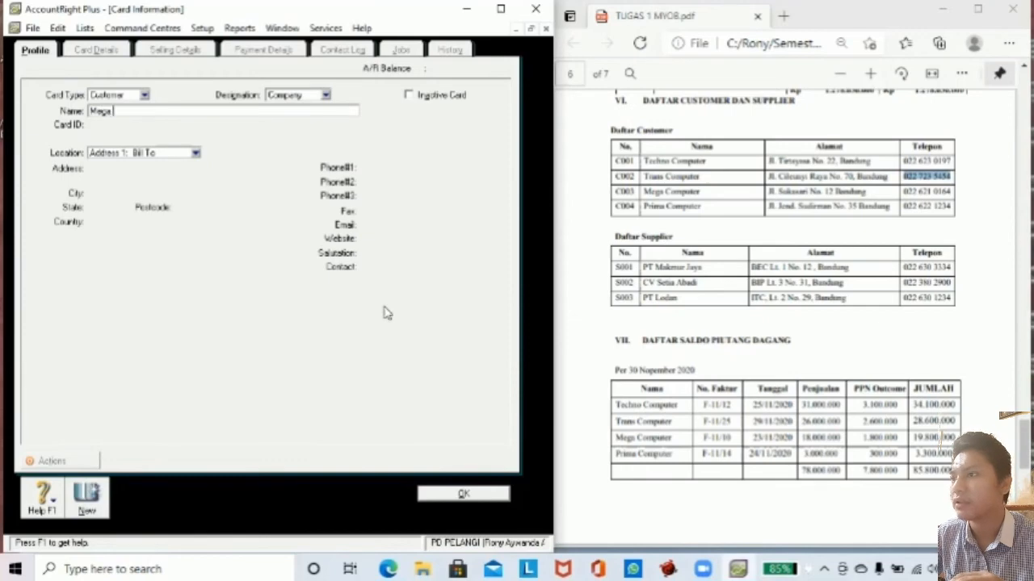
text( Compute)
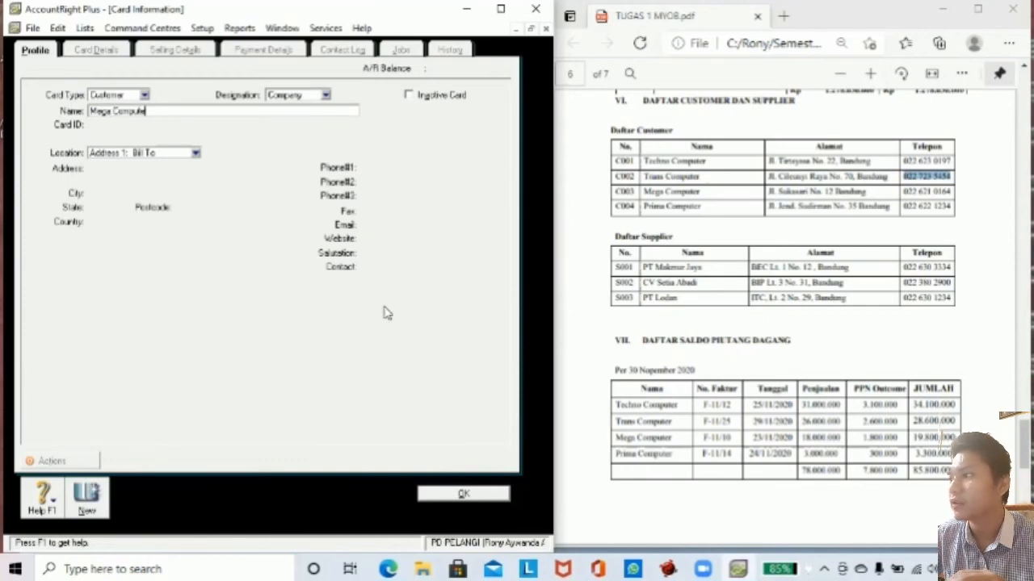
text(r)
key(Tab)
text(C00)
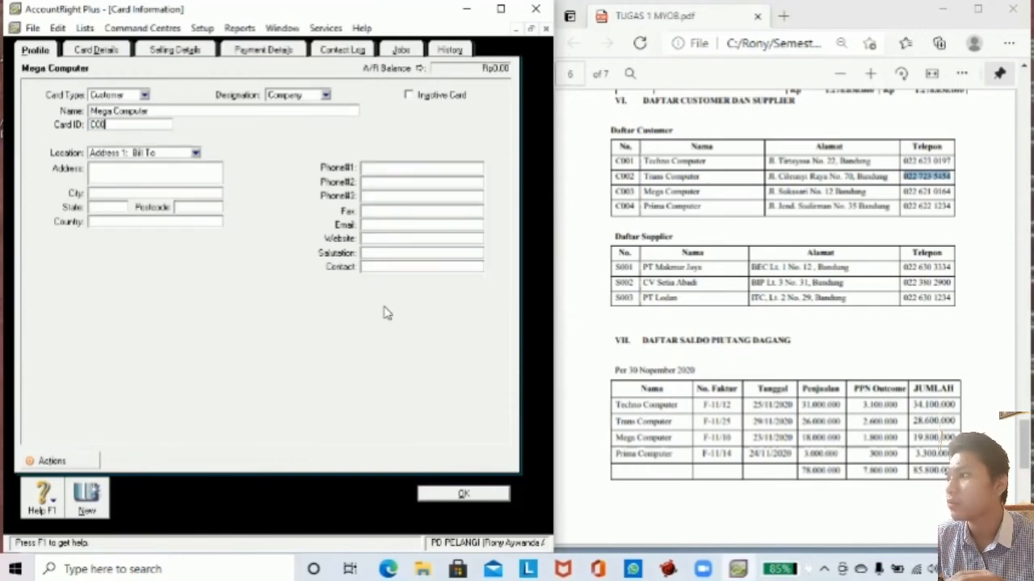
key(Tab)
key(Tab)
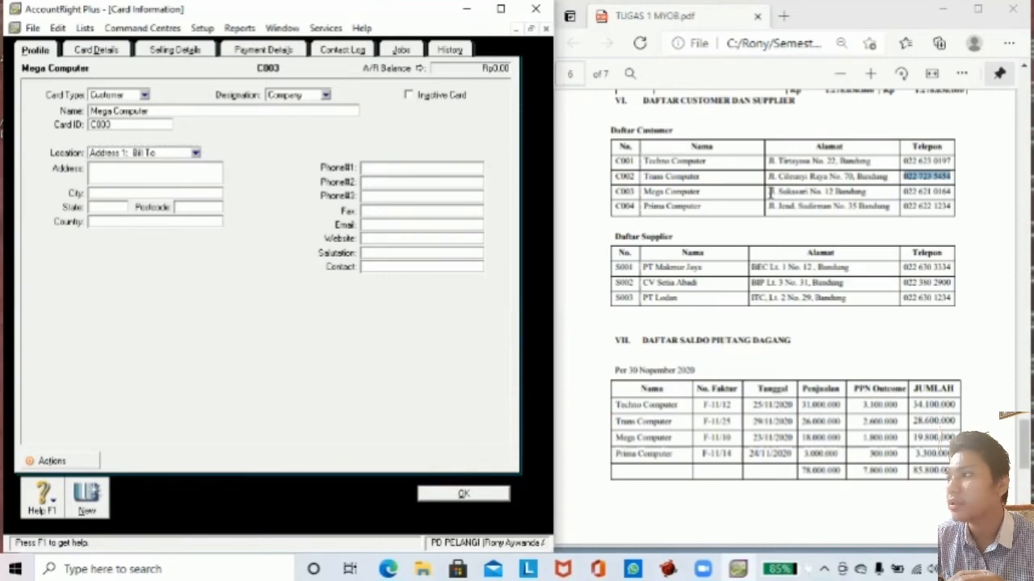
drag(768, 192, 832, 191)
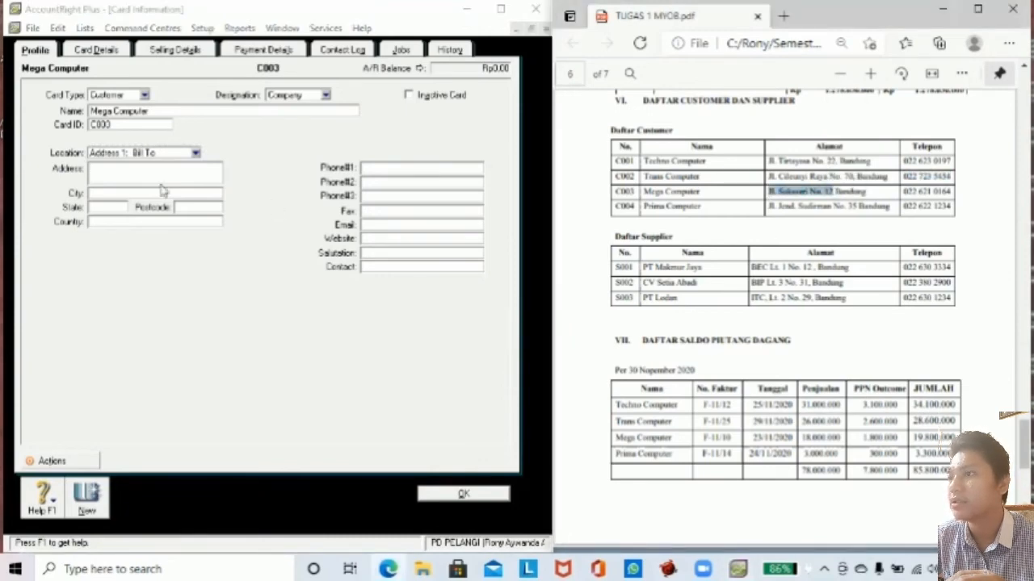
click(138, 173)
key(ctrl+v)
click(102, 194)
text(Band)
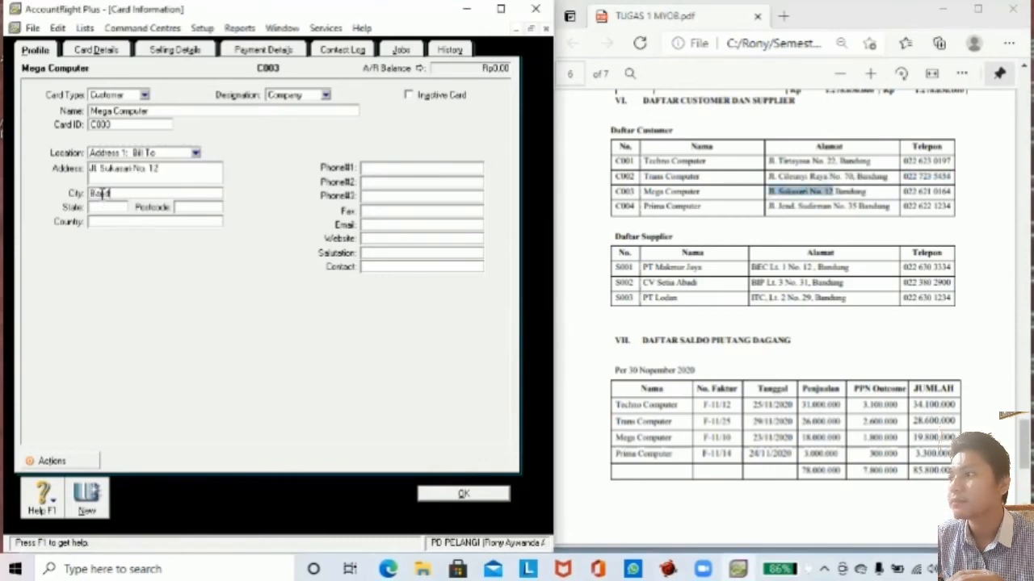
click(107, 220)
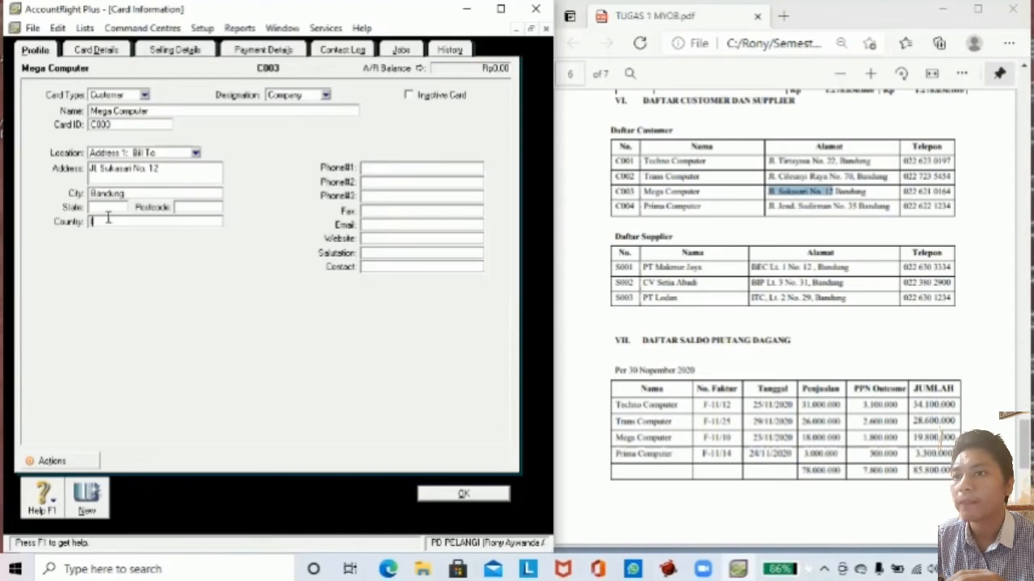
text(Indonesia)
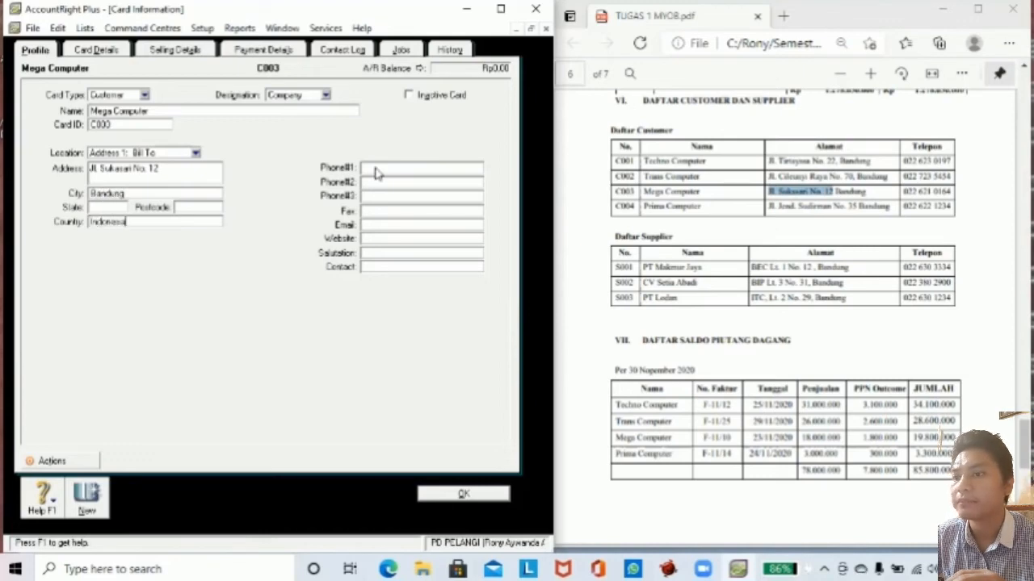
click(362, 169)
drag(903, 192, 953, 192)
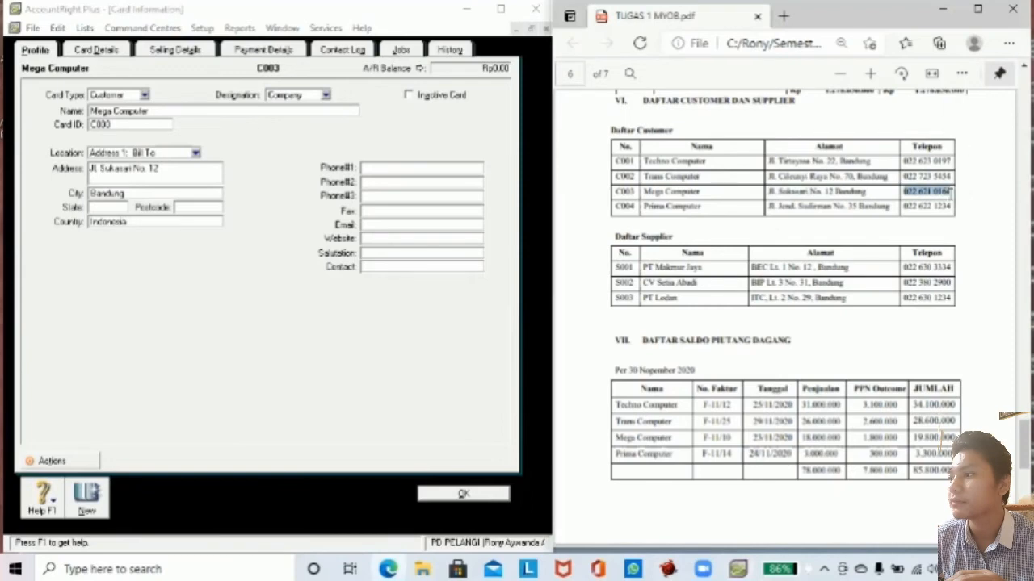
click(403, 170)
key(ctrl+v)
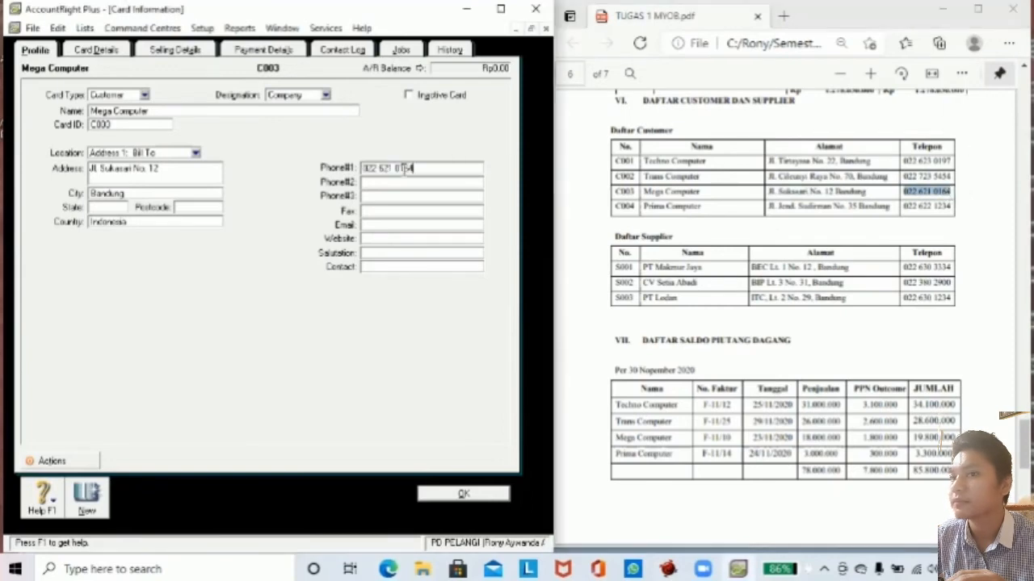
click(87, 494)
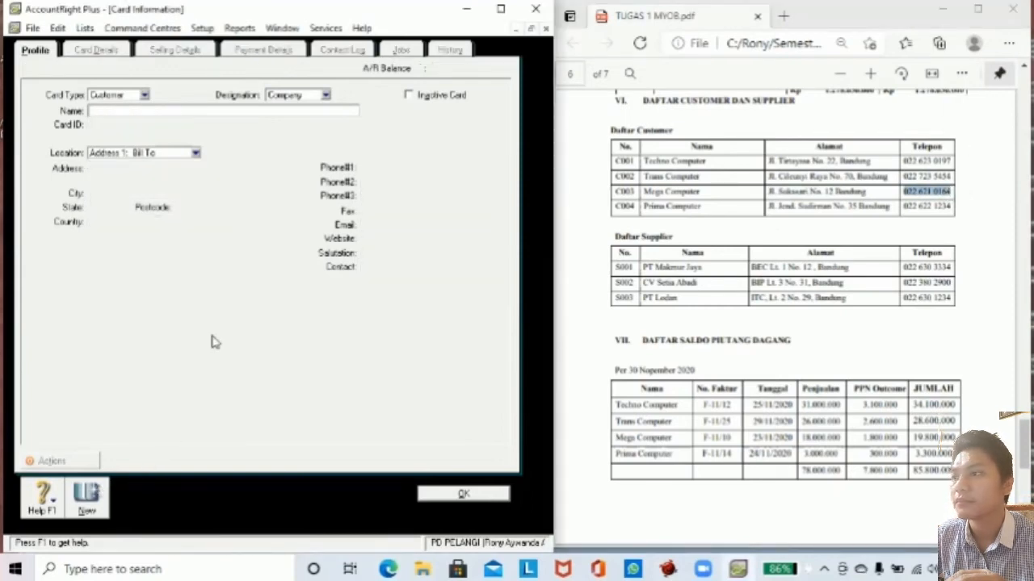
Create the Prima Computer card with ID C004, its brief address and city Bandung.
text(Prima)
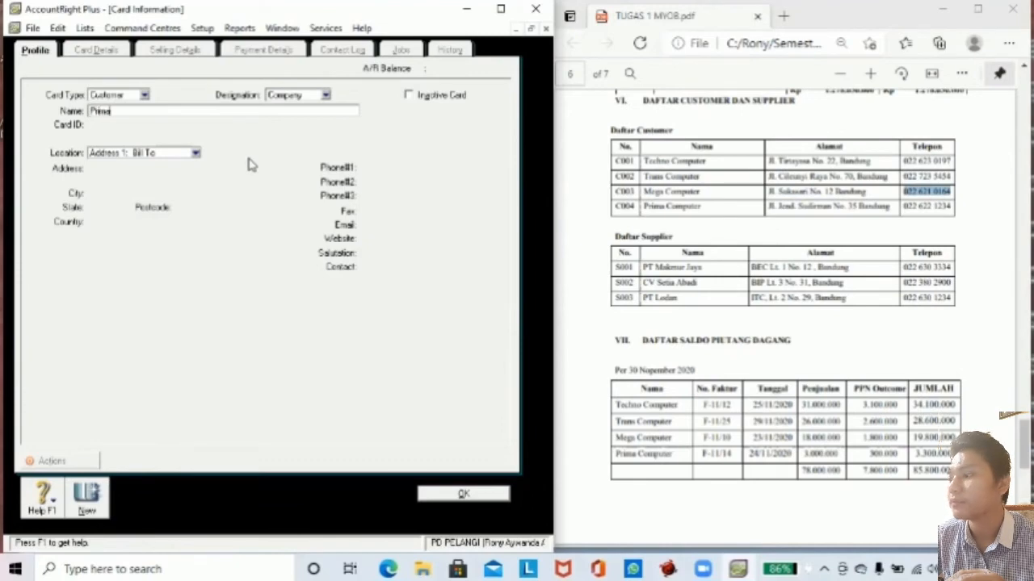
text( Computer)
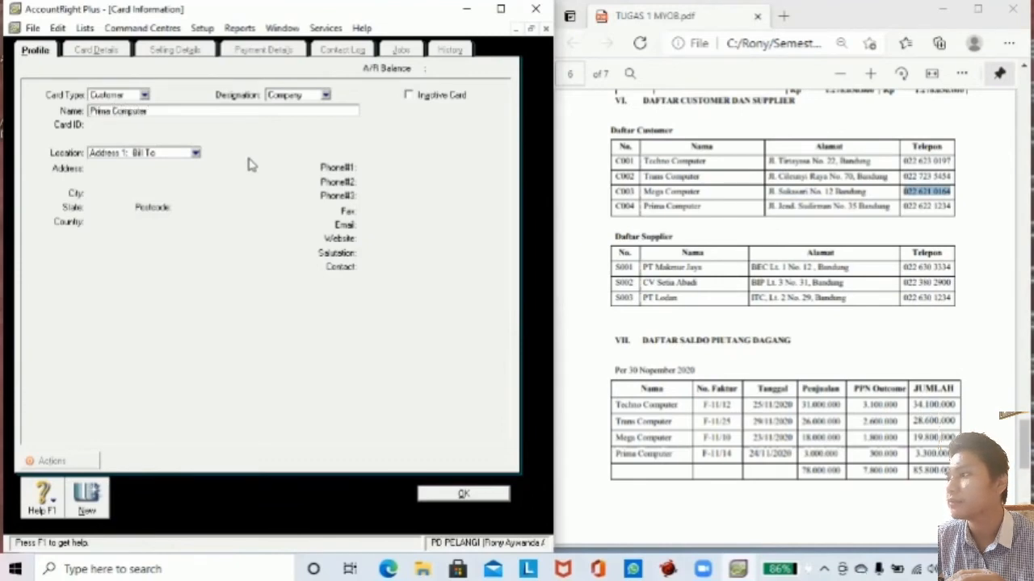
key(Tab)
text(C004)
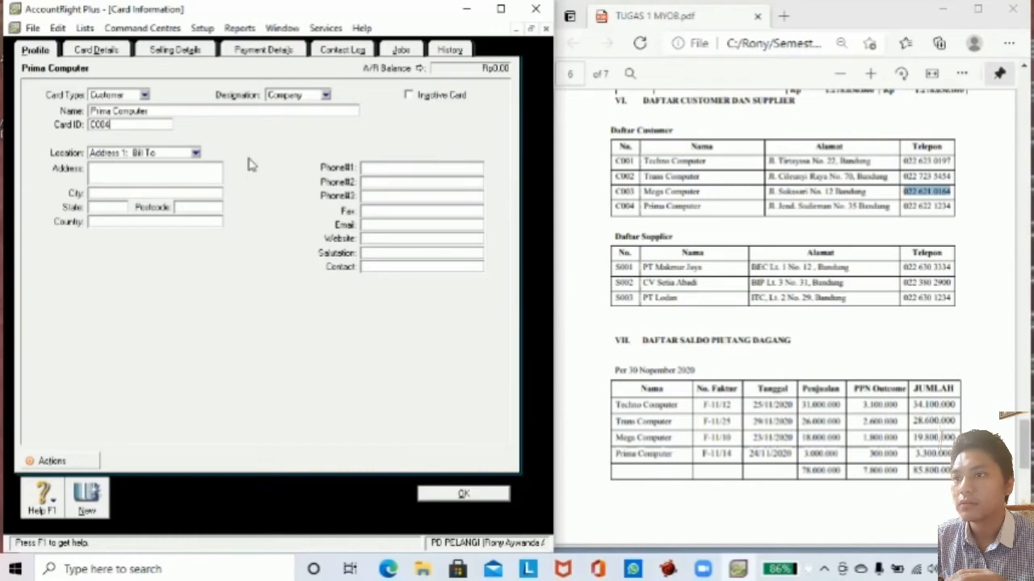
key(Tab)
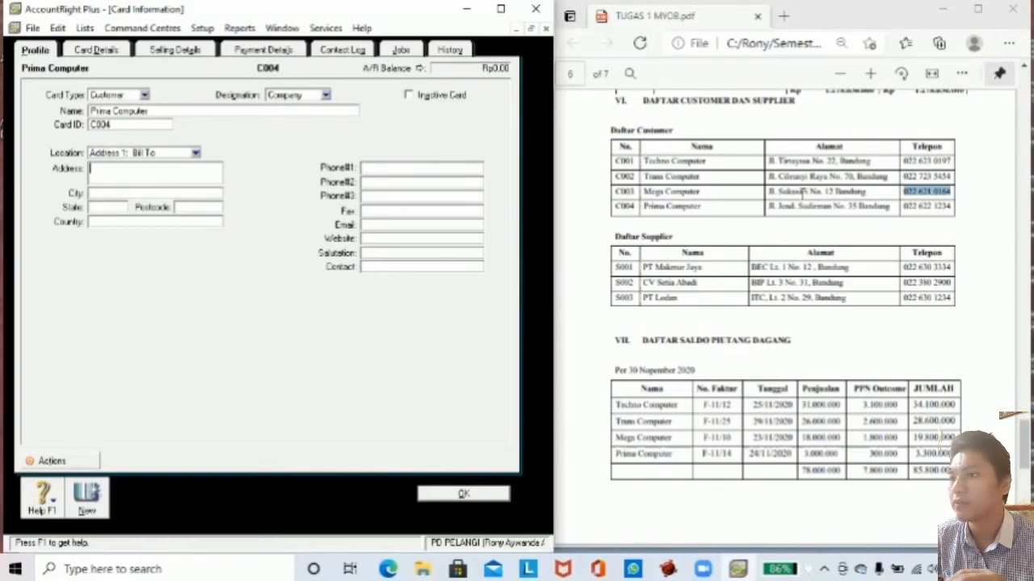
drag(768, 206, 858, 208)
key(ctrl+c)
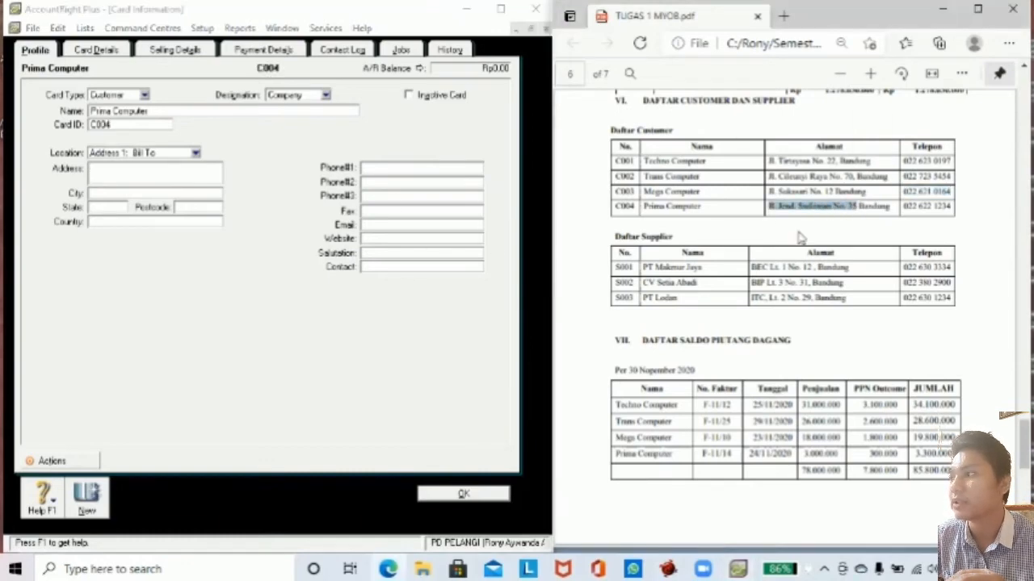
click(146, 168)
key(ctrl+v)
click(126, 192)
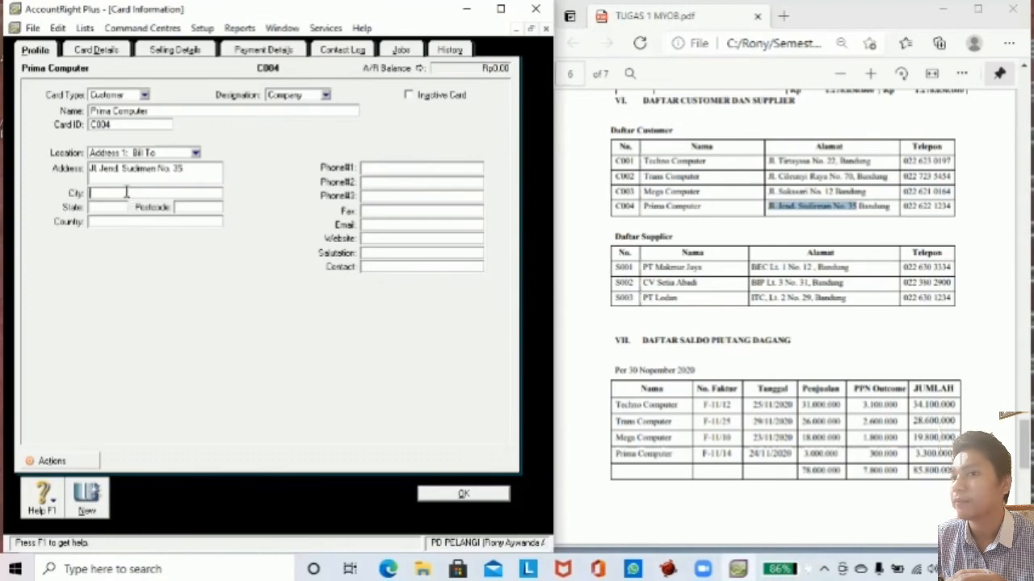
text(Ban)
key(Tab)
key(Tab)
key(Tab)
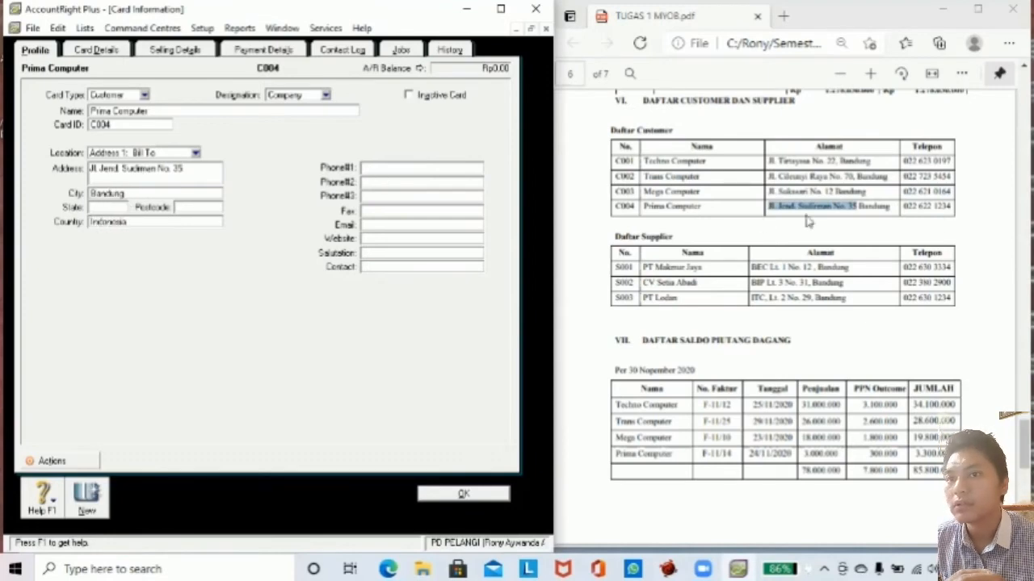
drag(903, 207, 954, 208)
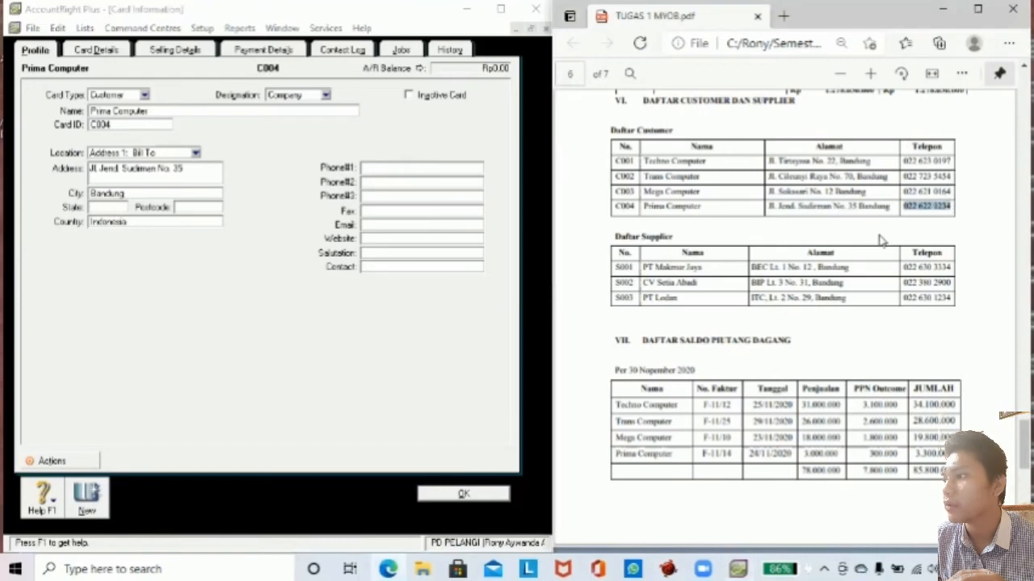
click(393, 168)
key(ctrl+v)
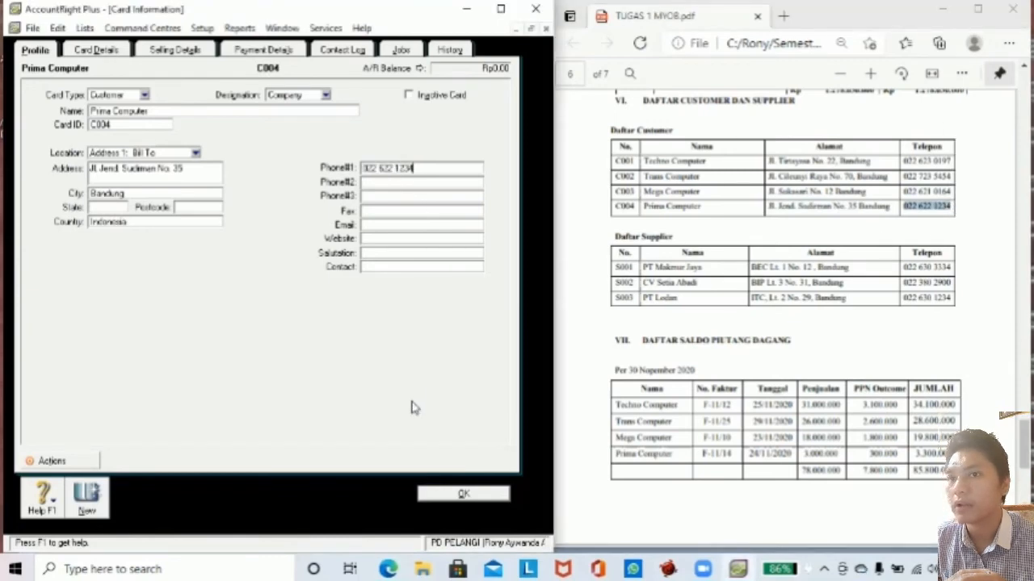
click(428, 494)
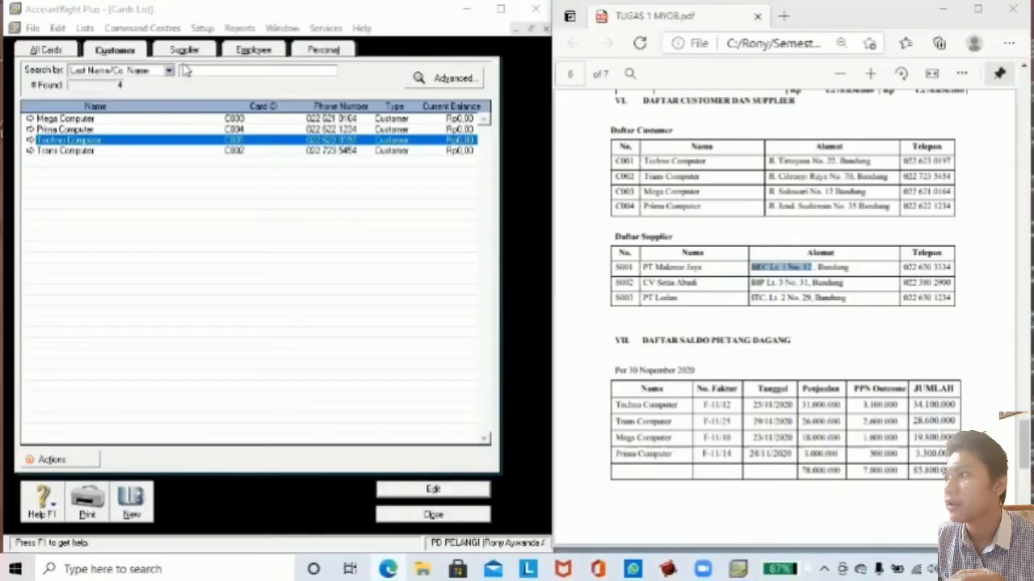
Start a new supplier card named PT Makmur Jaya with card ID S001.
click(185, 51)
click(130, 505)
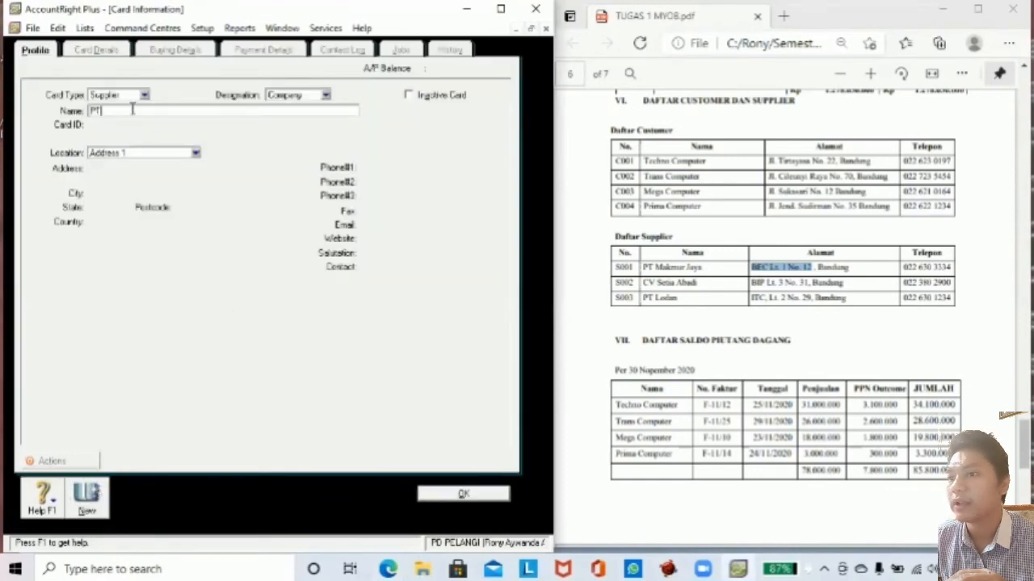
text(PT Makmur)
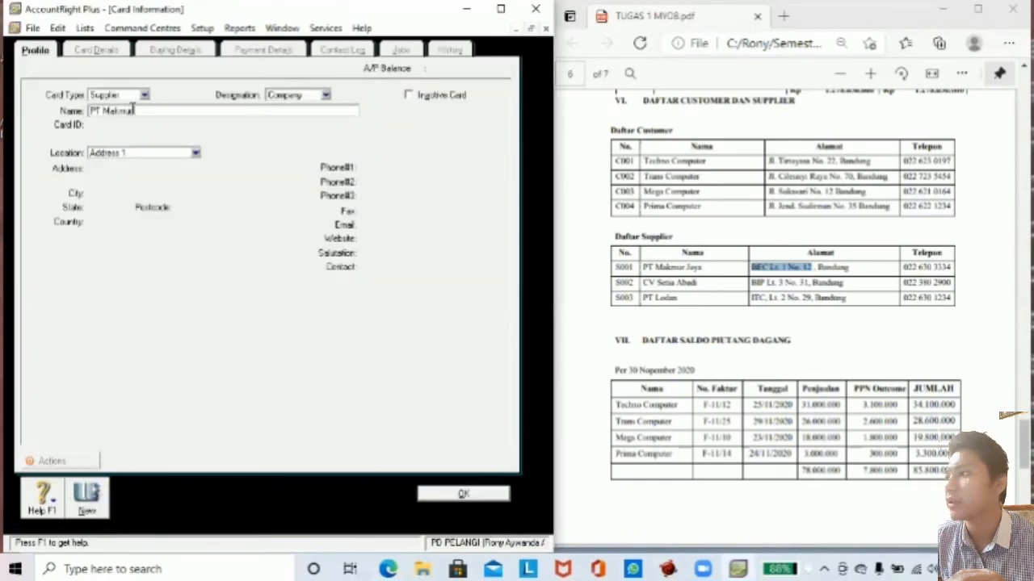
text( Jaya)
key(Tab)
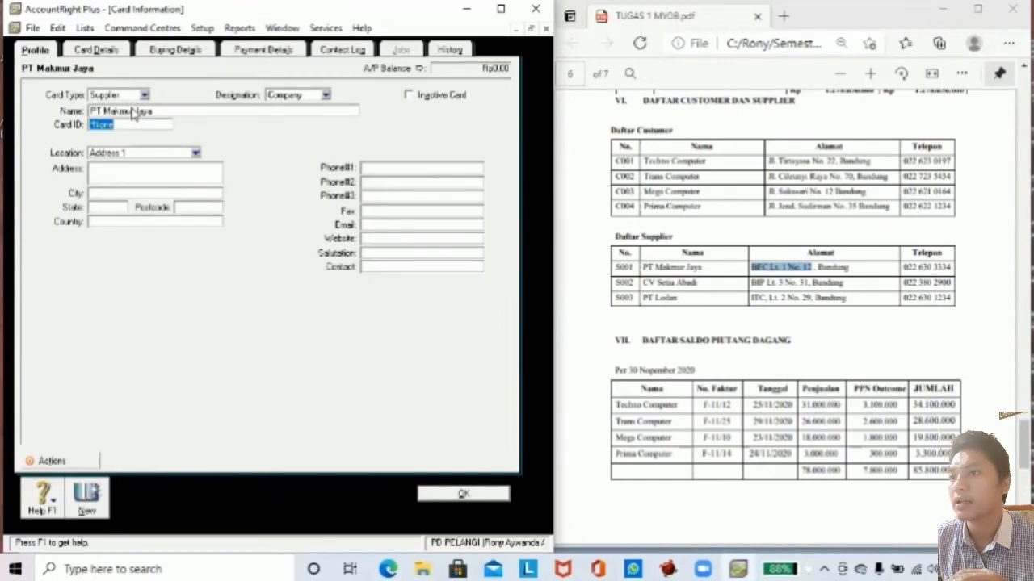
text(S)
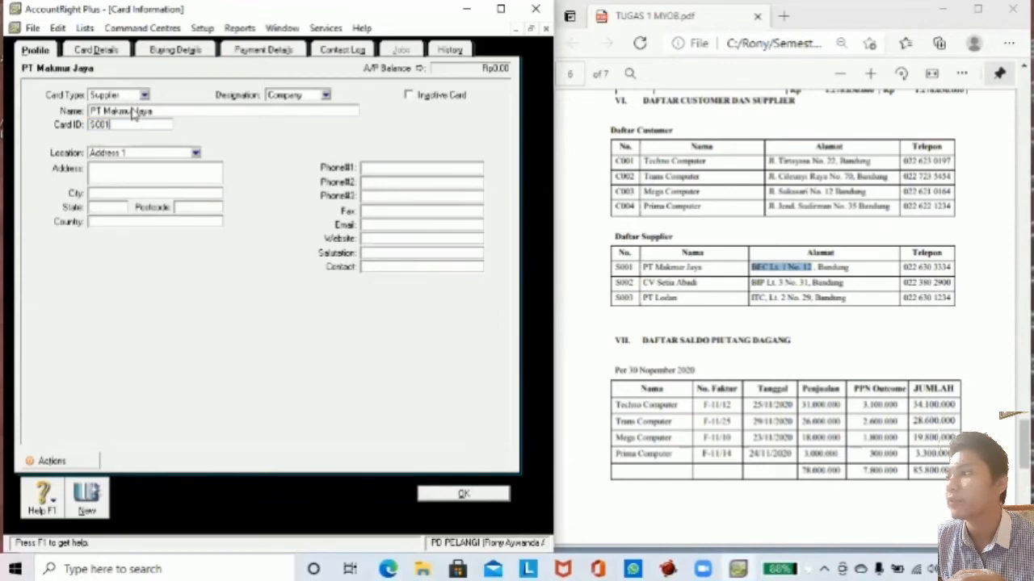
text(001)
key(Tab)
Add PT Makmur Jaya's address, Indonesia and phone number from the brief, then start a new card.
key(ctrl+v)
click(109, 194)
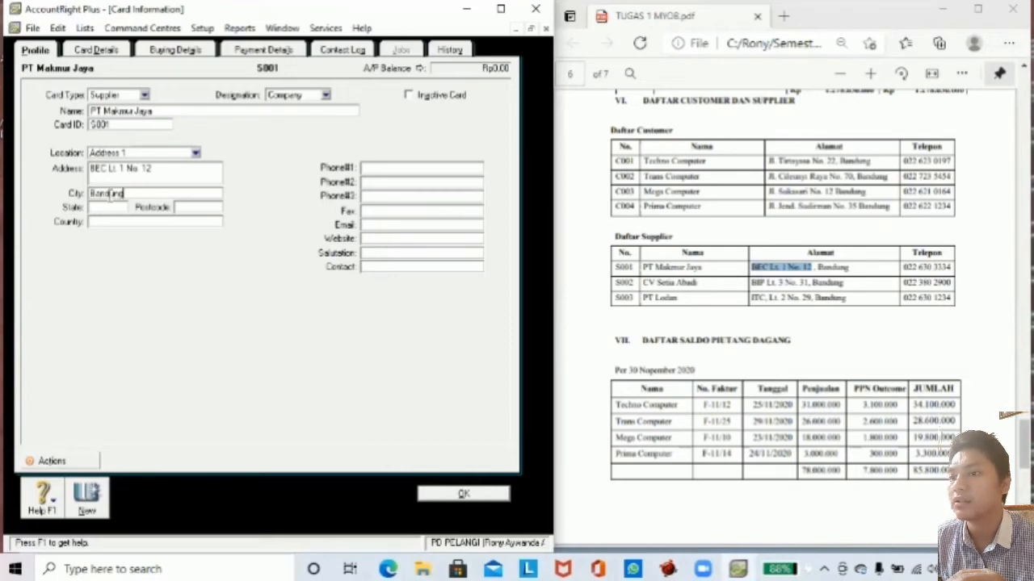
key(Tab)
key(Tab)
text(Indones)
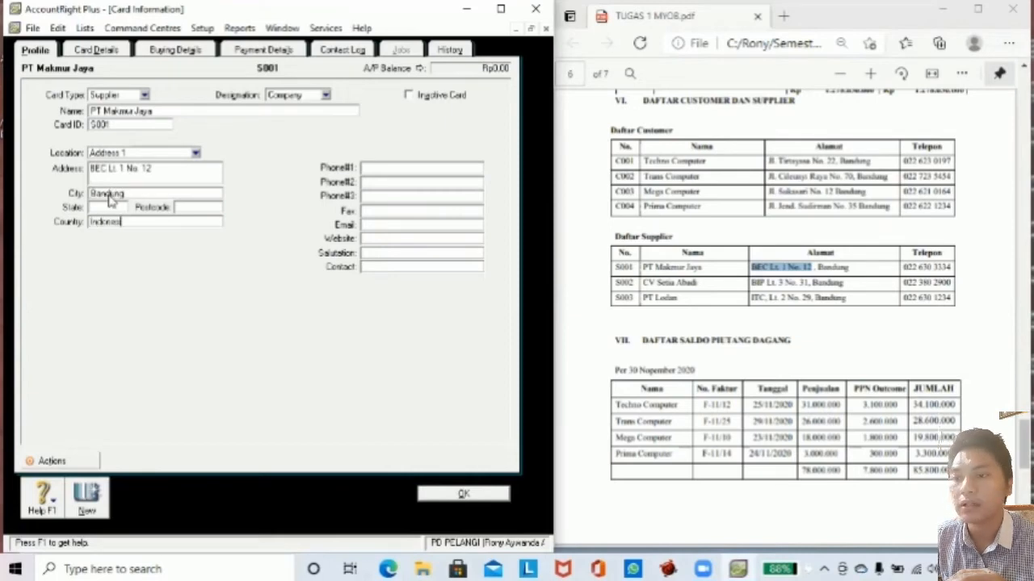
text(ia)
drag(903, 267, 953, 269)
click(423, 168)
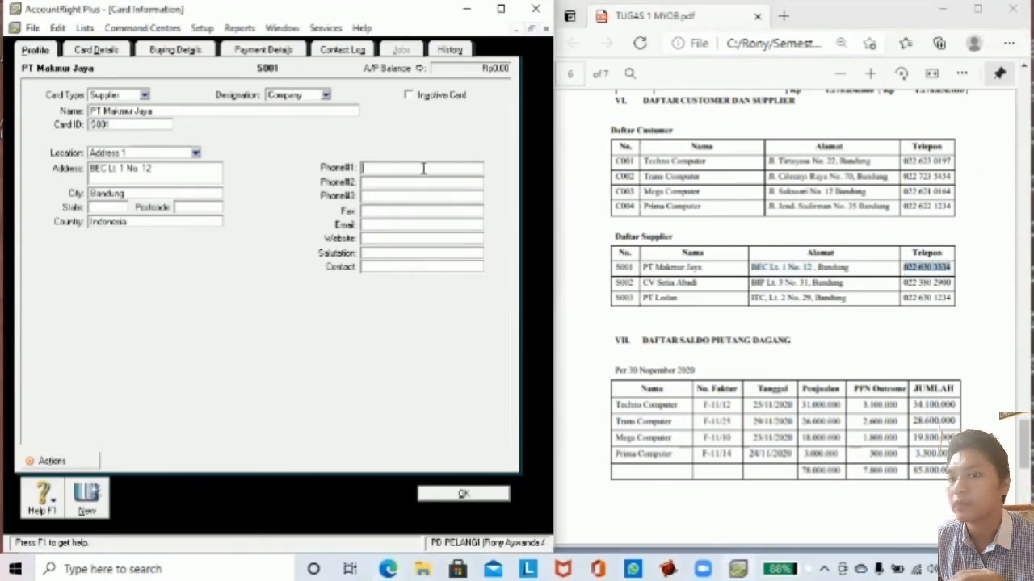
key(ctrl+v)
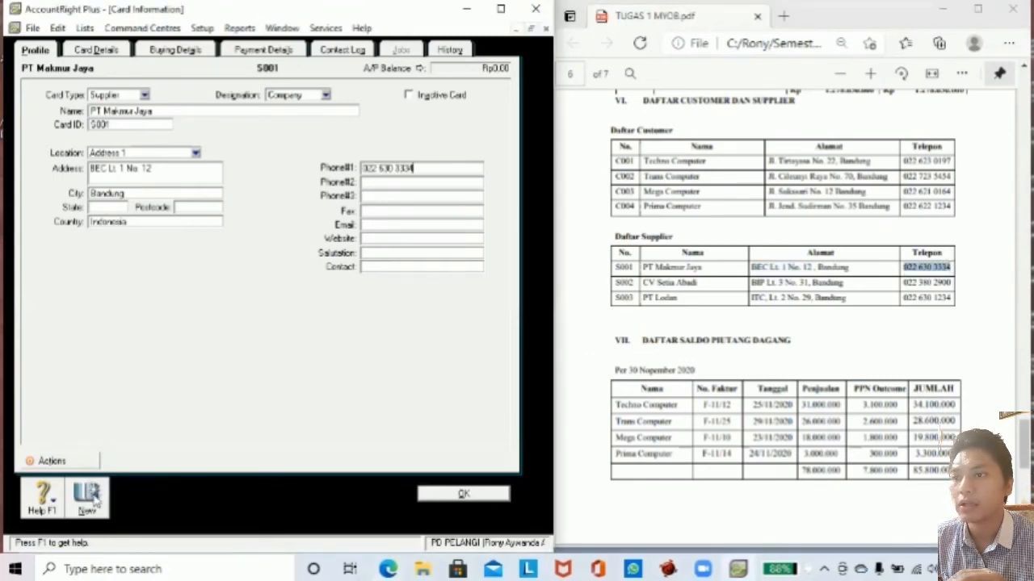
click(94, 504)
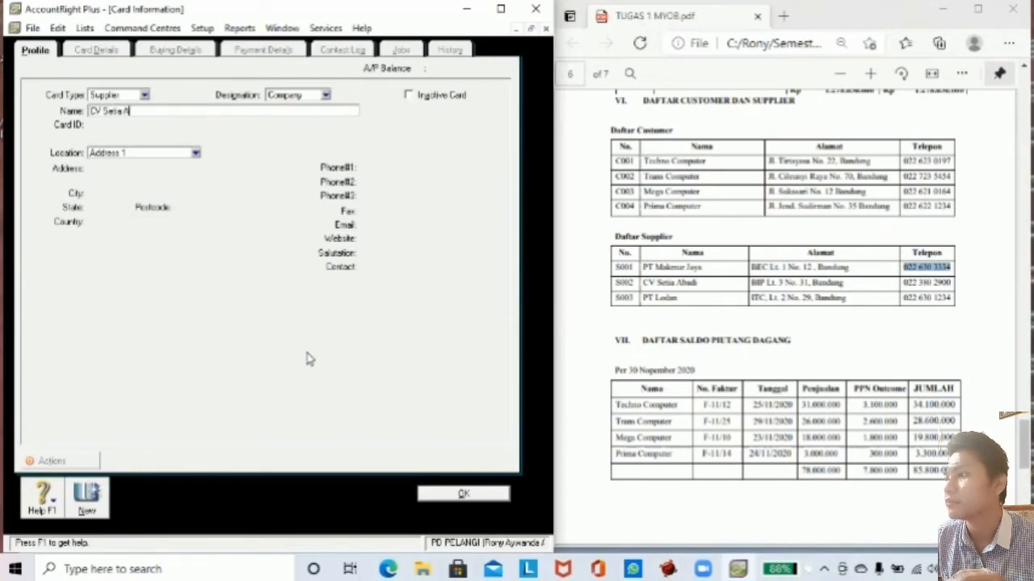
Give CV Setia Abadi card ID S002, its address from the brief and city Bandung.
key(Tab)
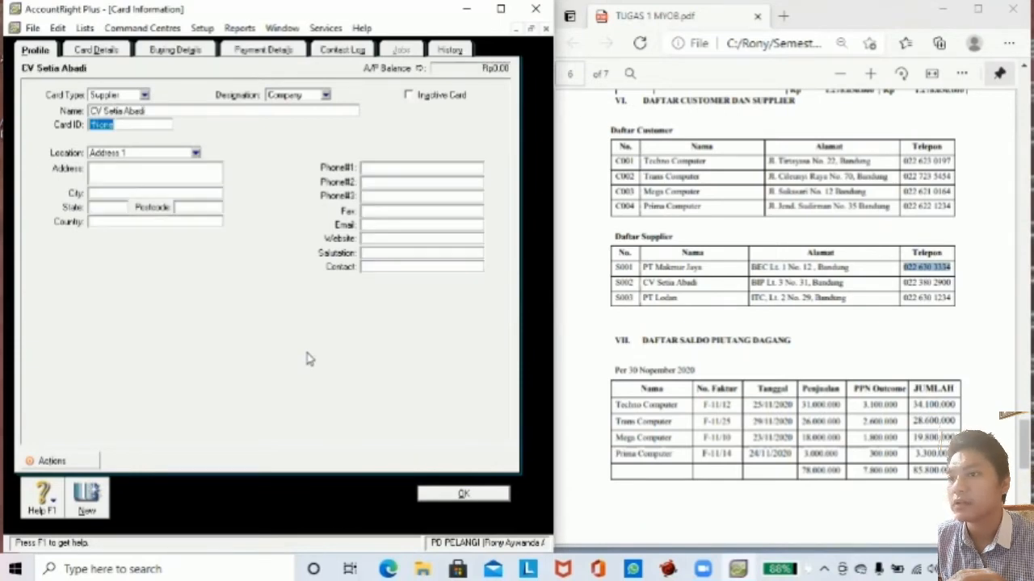
text(S0)
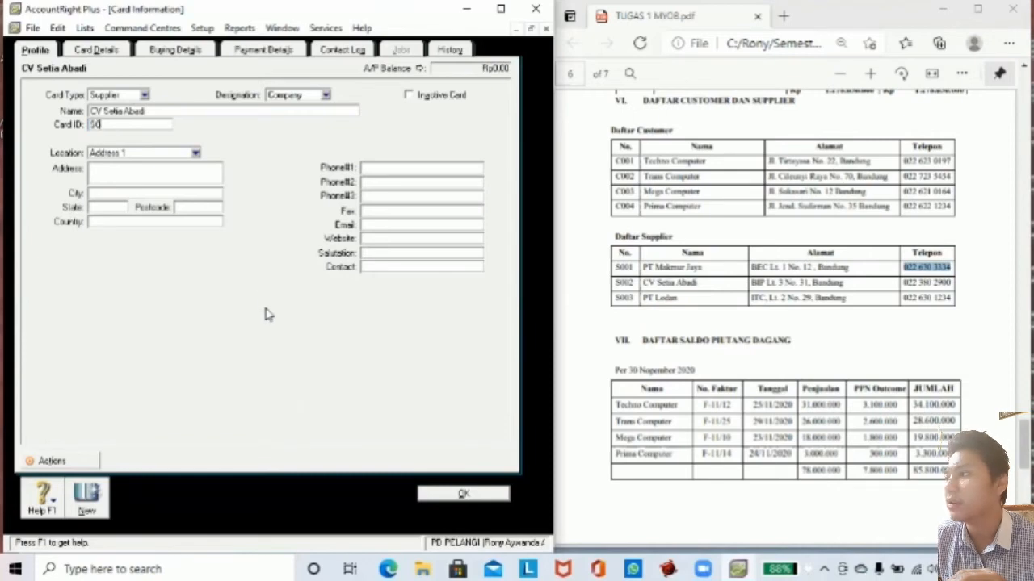
text(02)
key(Tab)
key(Tab)
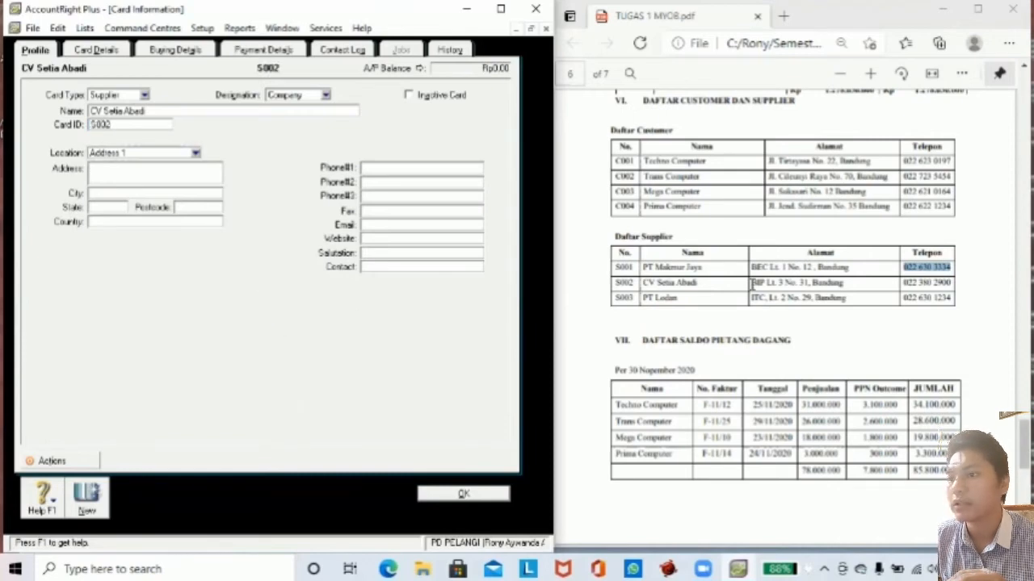
drag(751, 282, 808, 285)
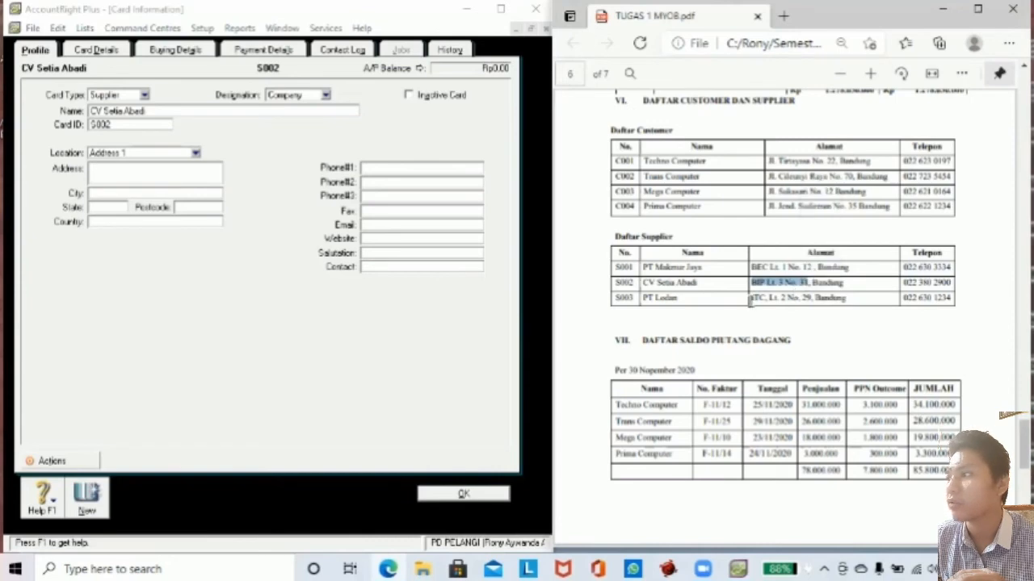
click(155, 171)
key(ctrl+v)
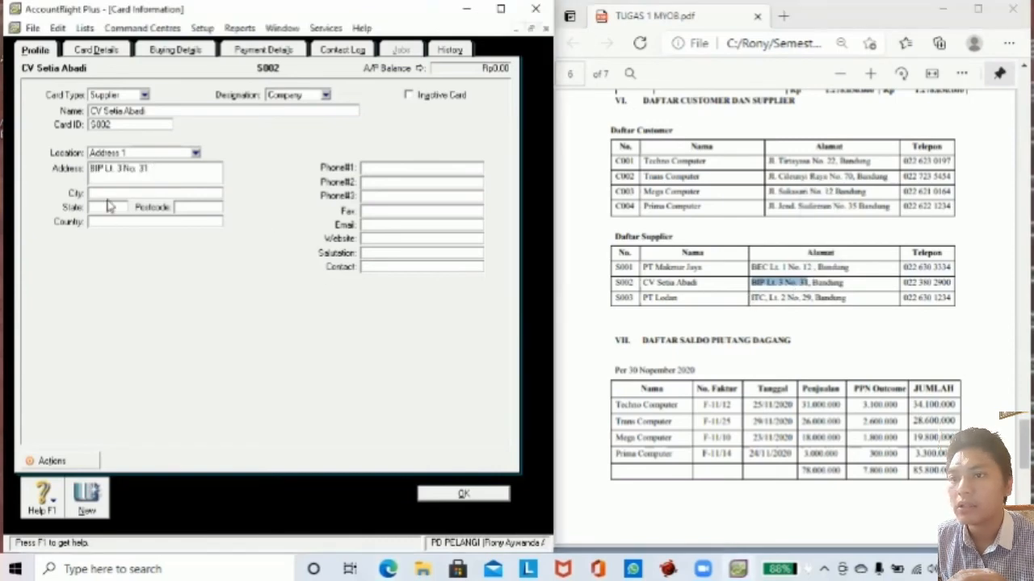
click(110, 194)
text(Bandung)
key(Tab)
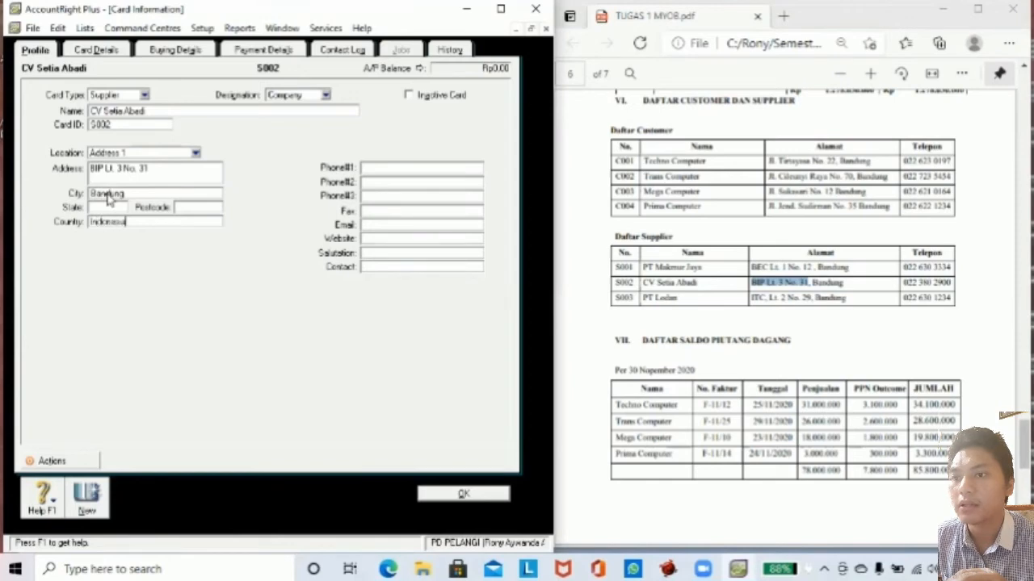
click(365, 168)
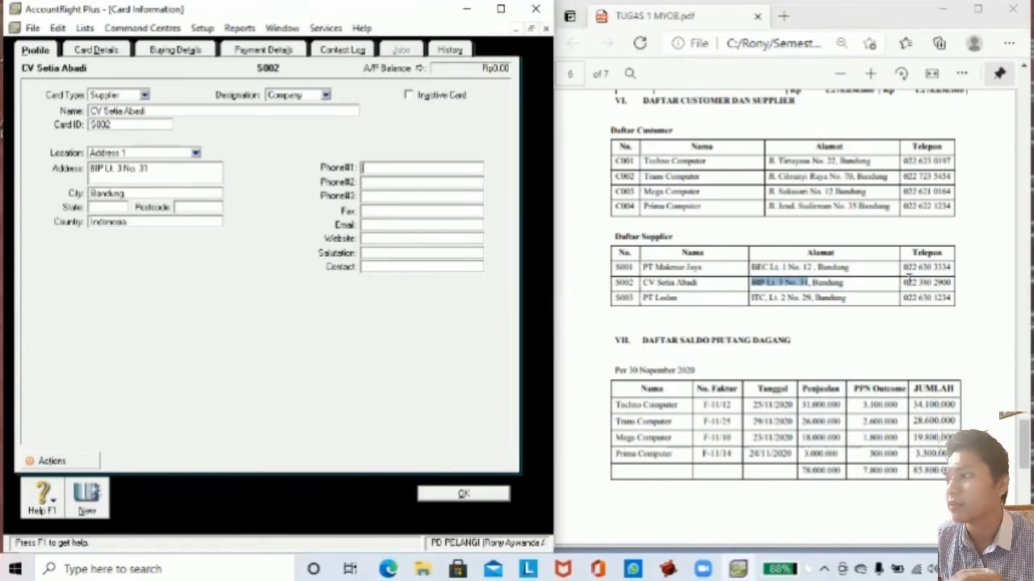
drag(902, 282, 952, 283)
key(ctrl+c)
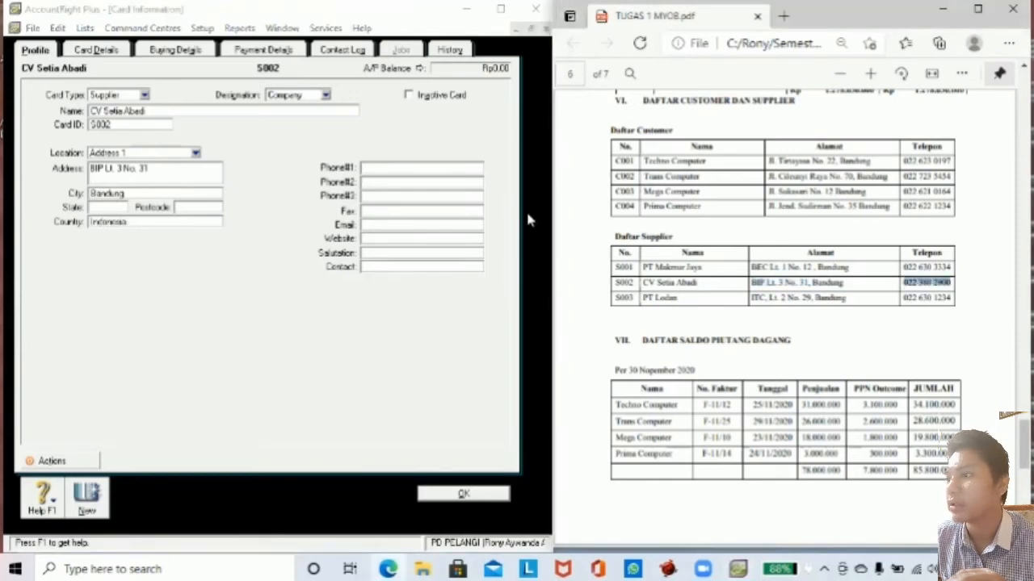
click(395, 168)
key(ctrl+v)
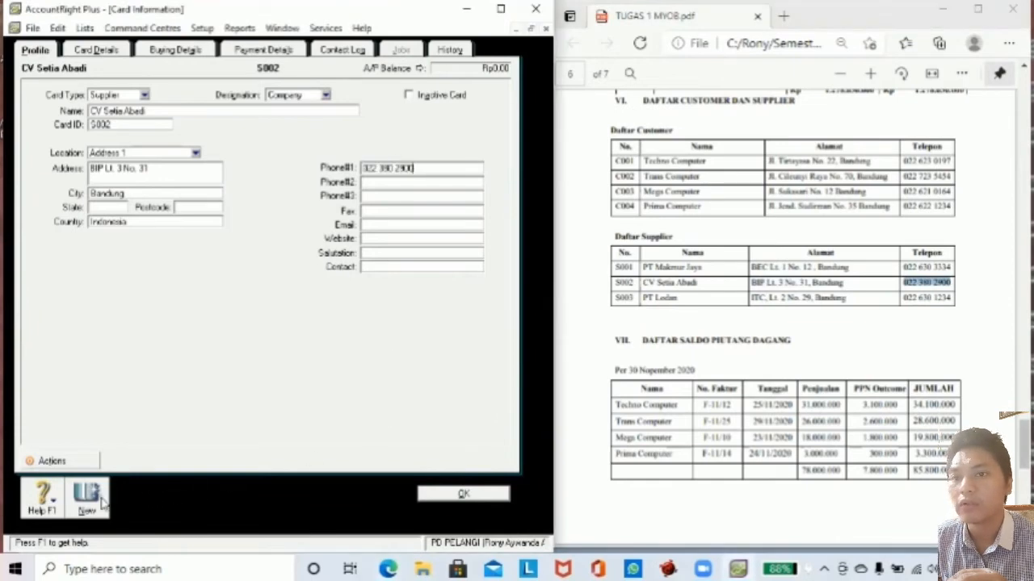
click(103, 502)
Enter supplier PT Lodan with card ID S003, its address from the brief and city Bandung.
click(149, 113)
text(PT)
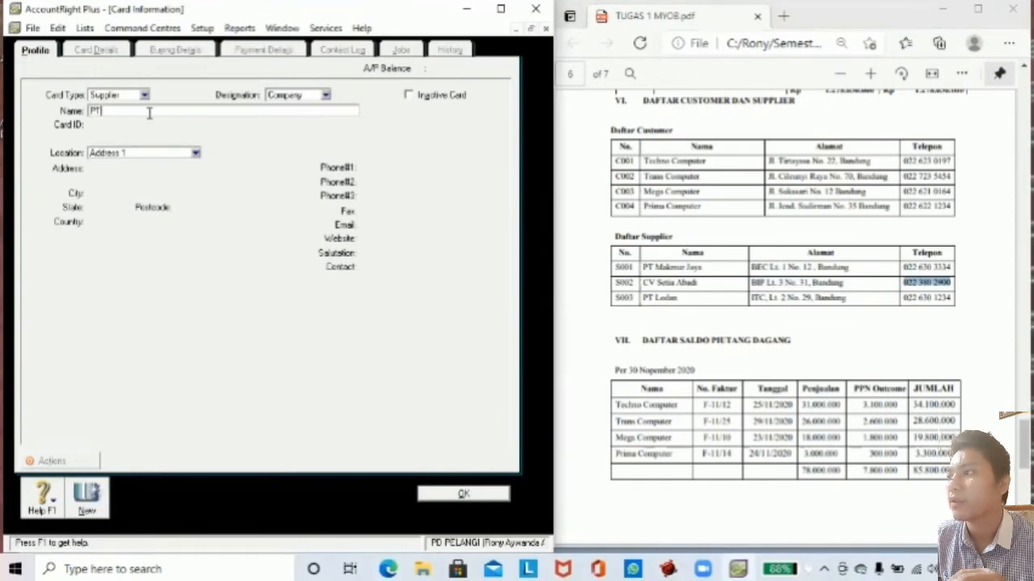
text( Ledan)
key(Tab)
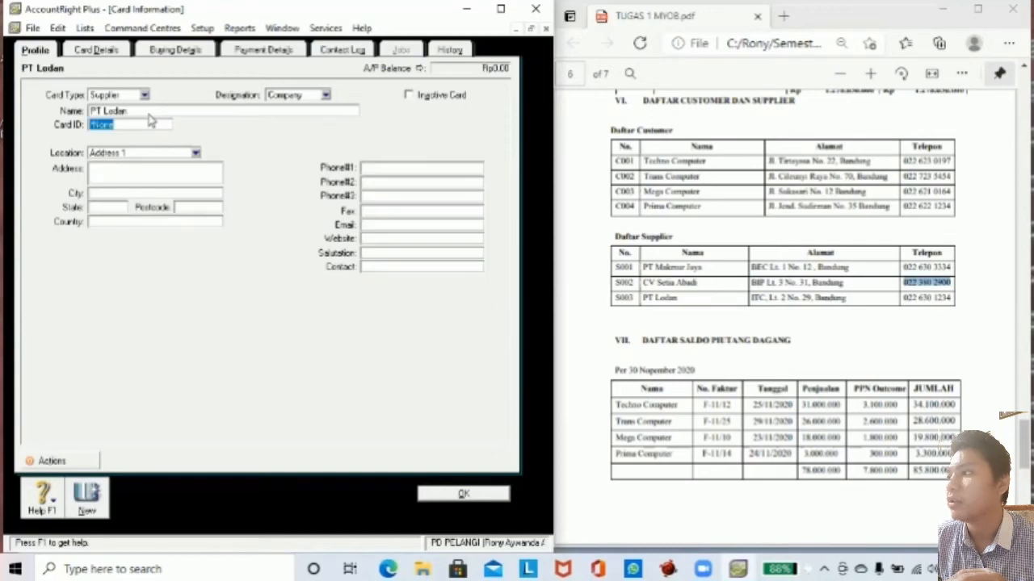
text(S003)
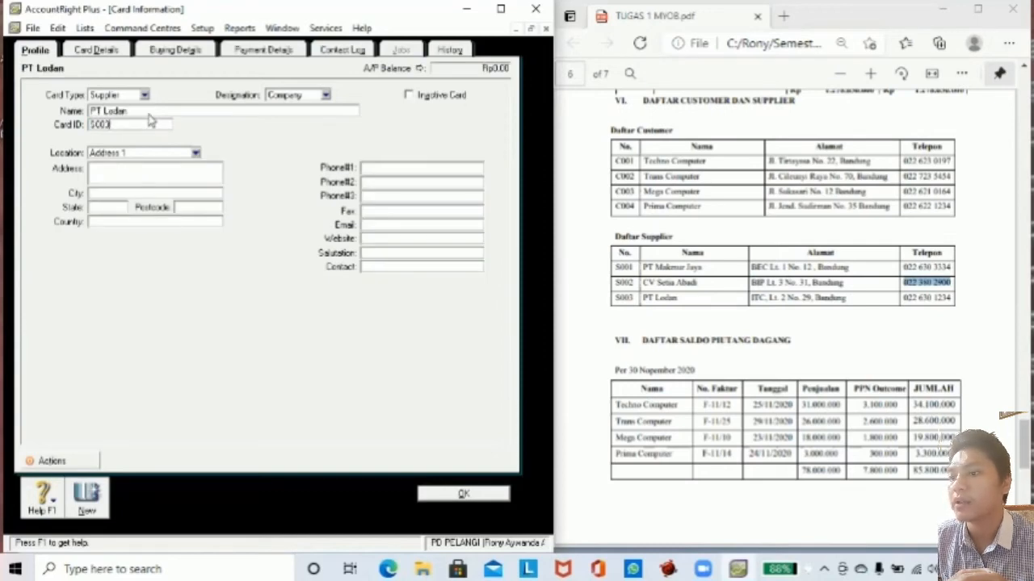
key(Tab)
key(Tab)
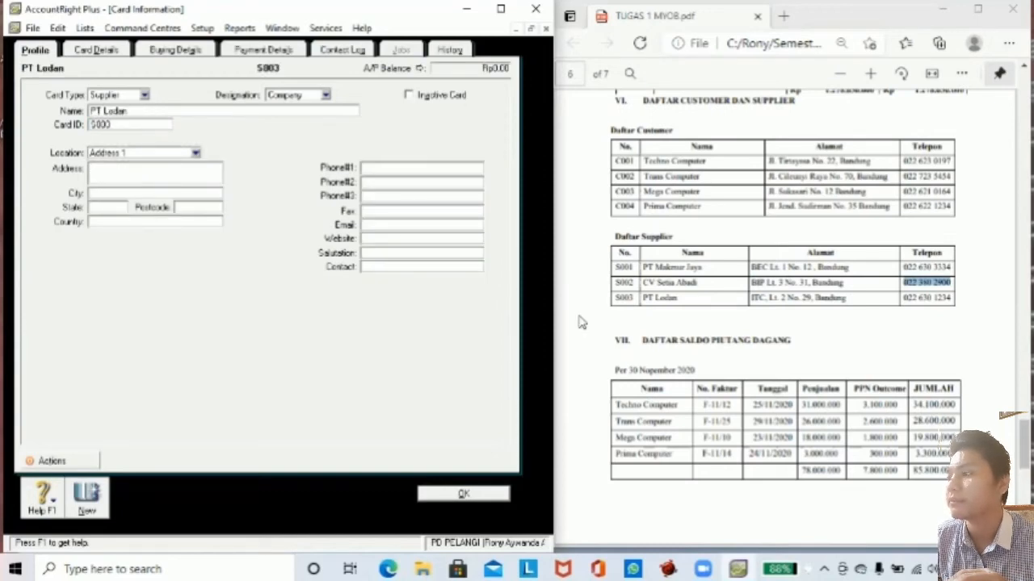
drag(751, 297, 810, 298)
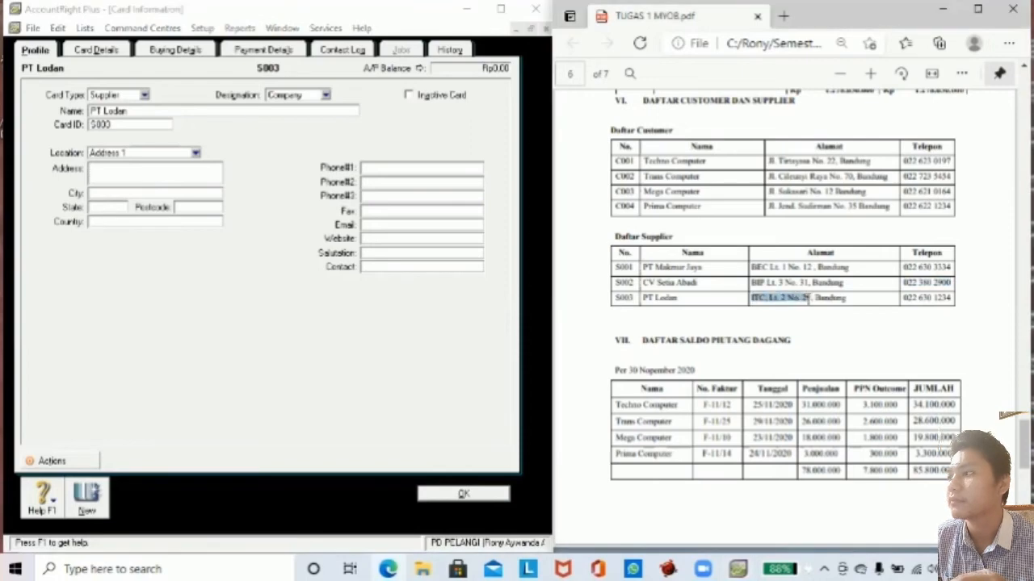
key(ctrl+c)
click(125, 168)
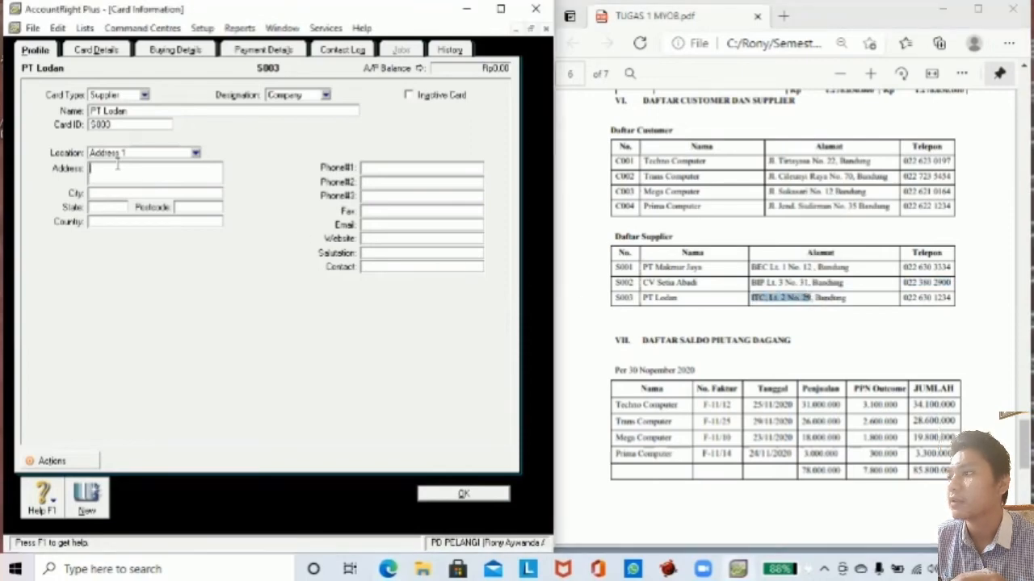
key(ctrl+v)
click(102, 193)
text(Band)
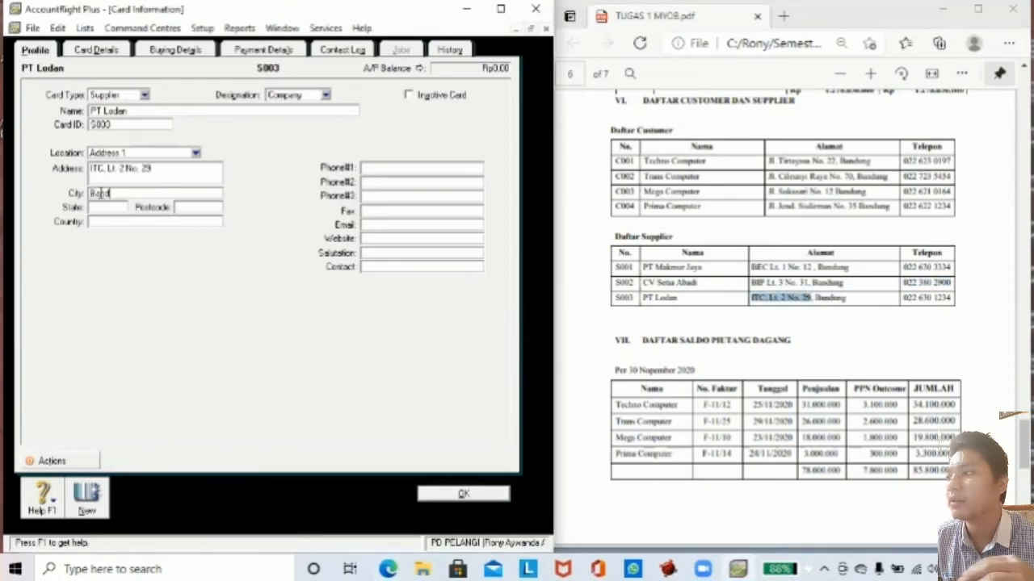
text(ung)
click(101, 205)
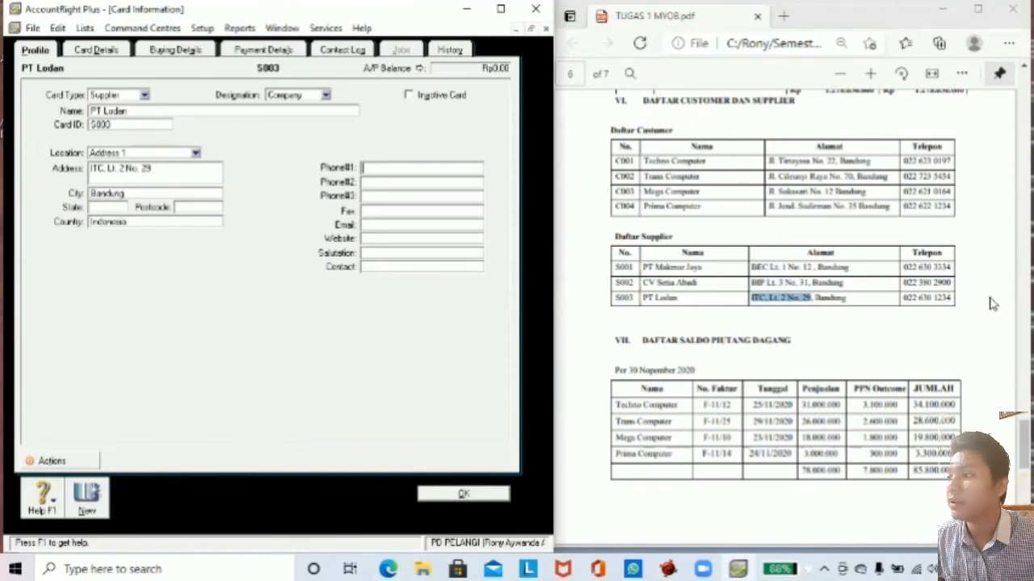
drag(904, 297, 949, 298)
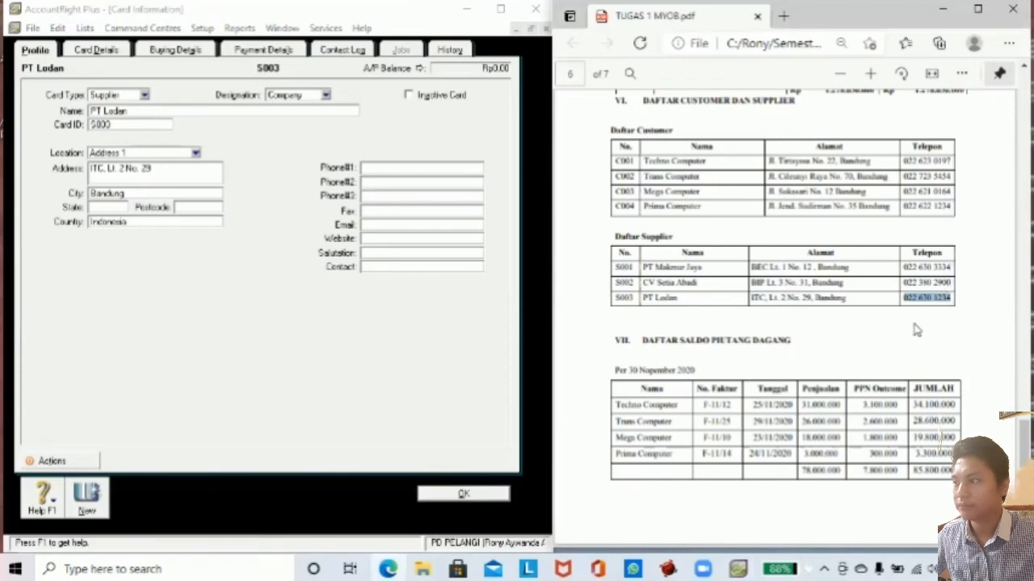
click(442, 164)
key(ctrl+v)
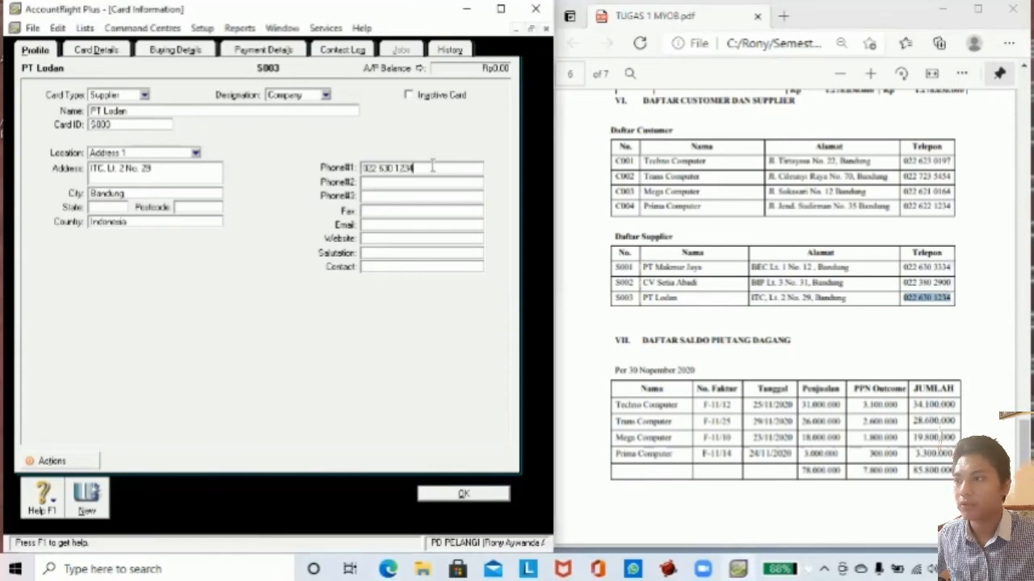
click(446, 494)
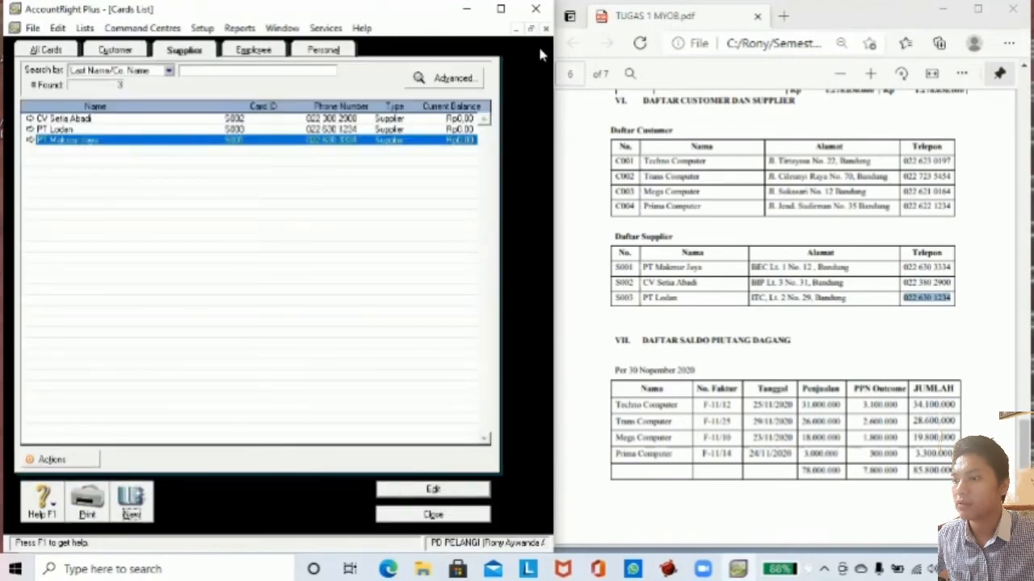
click(433, 514)
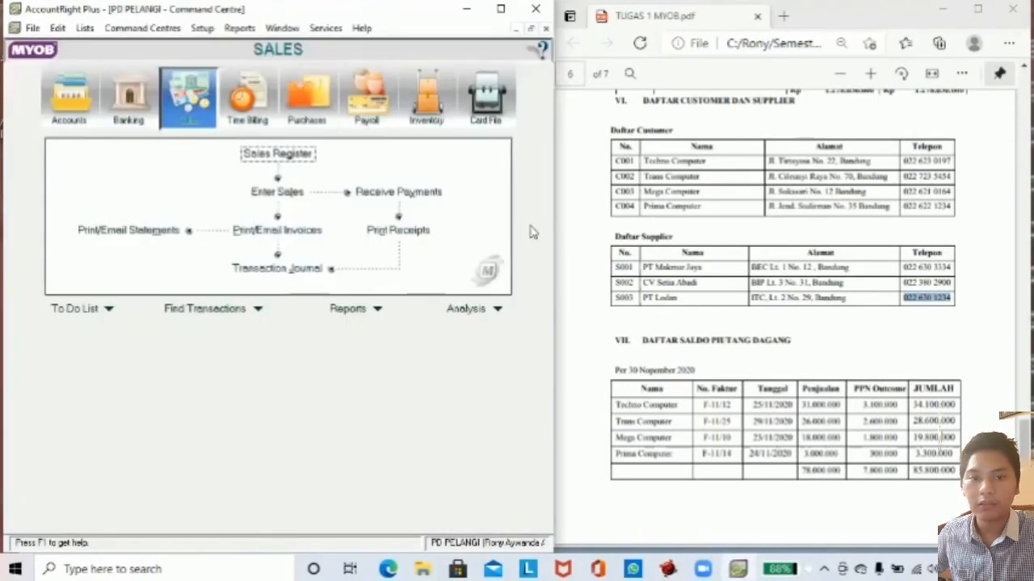
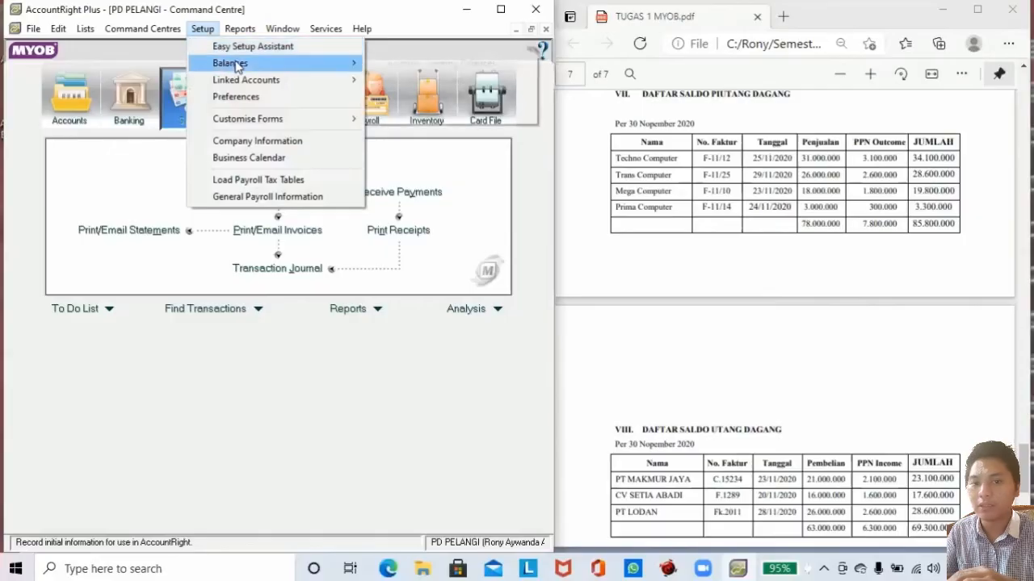
Open Customer Balances, listing four customers at Rp0,00, and begin a historical sale.
mouse_move(237, 63)
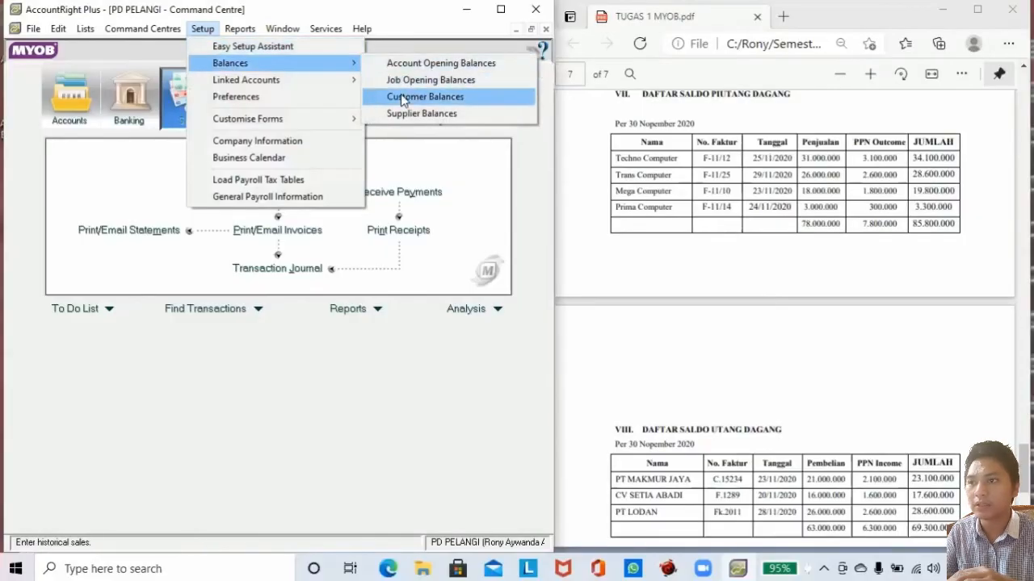
click(401, 99)
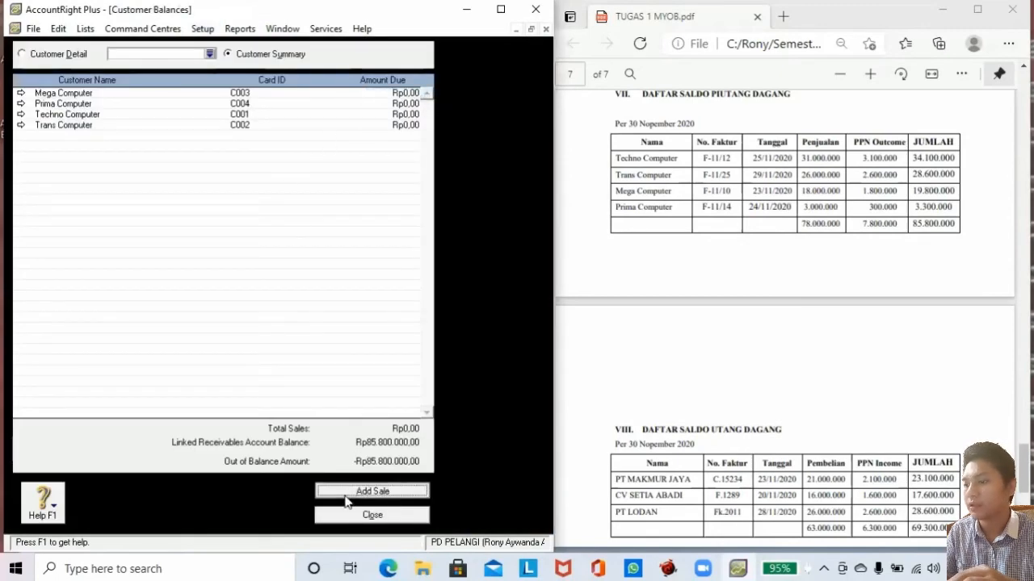
click(346, 494)
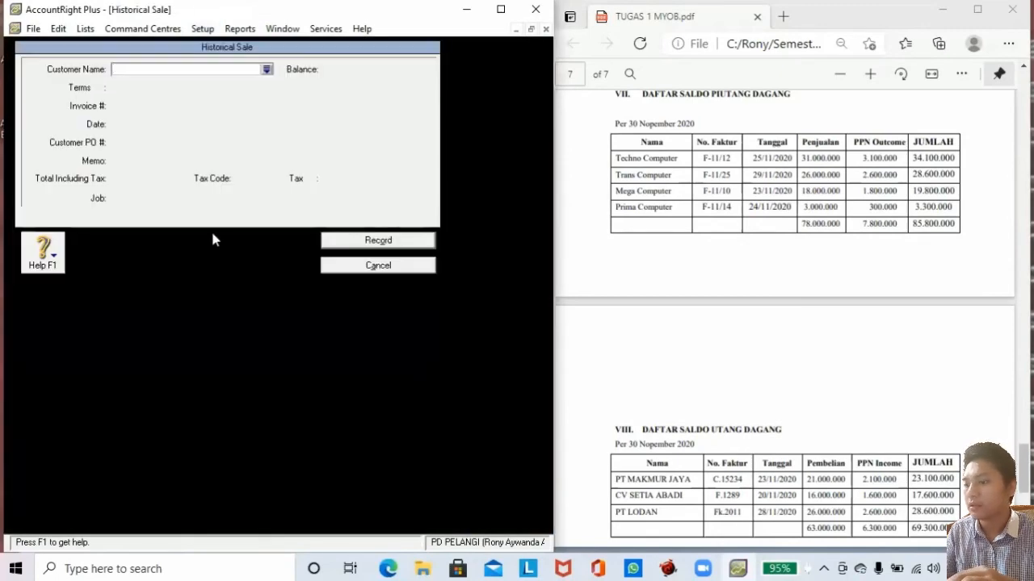
Enter Techno Computer's sale: invoice F-11/12, date 25/11/2020, total 34,100,000.
click(266, 70)
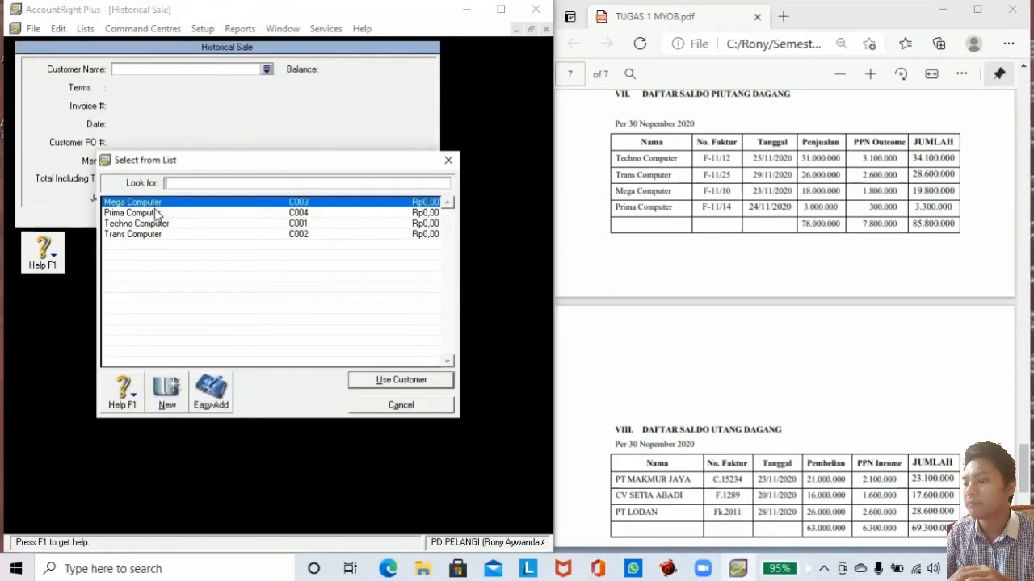
double_click(148, 224)
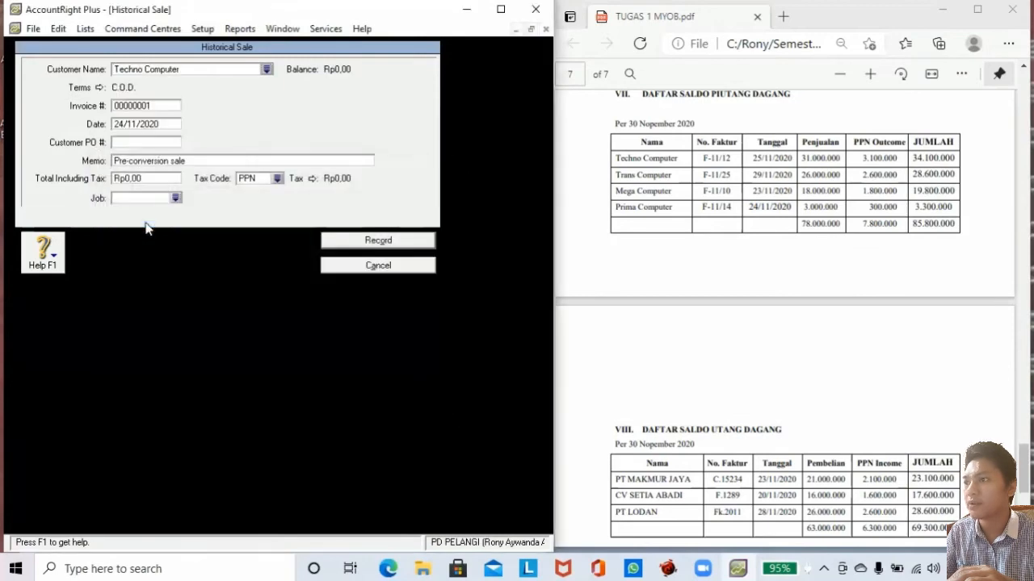
click(146, 106)
text(F-11/12)
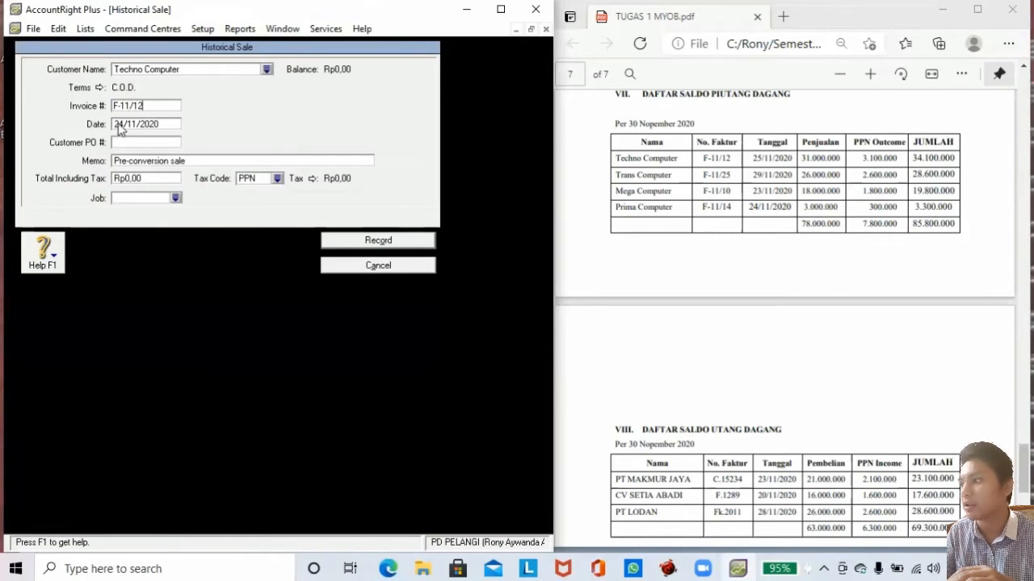
click(117, 124)
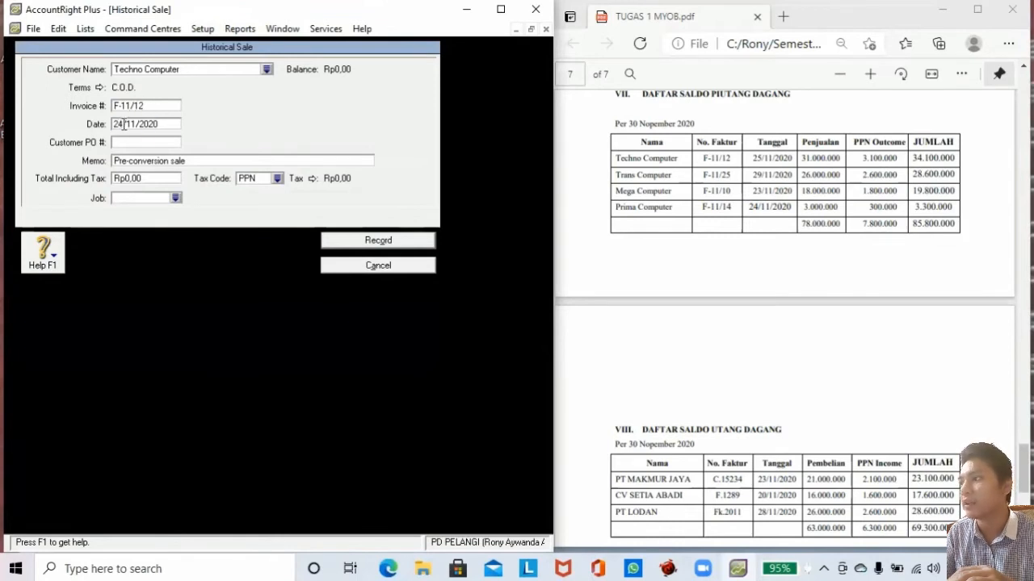
key(BackSpace)
text(5)
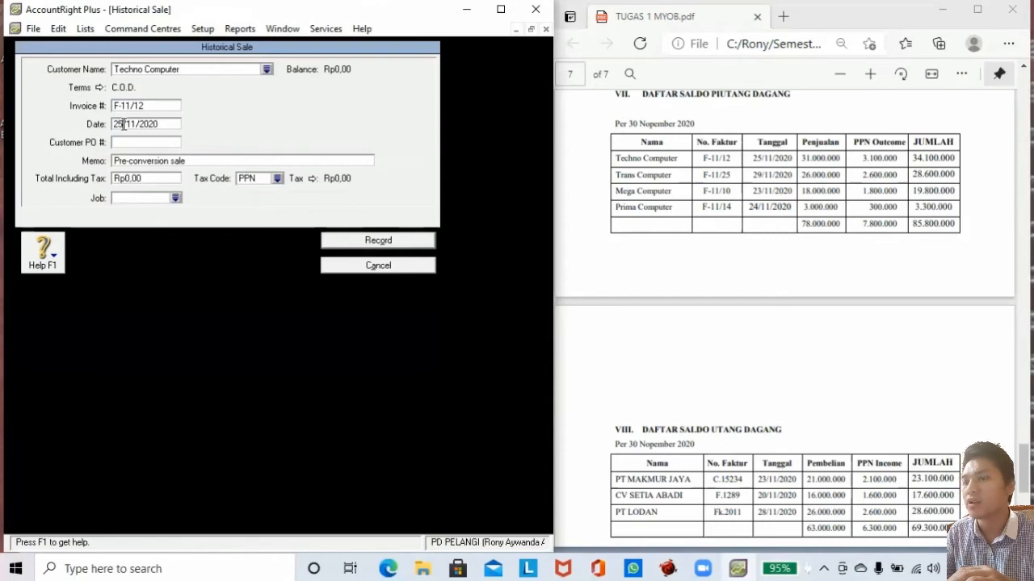
key(Tab)
key(Tab)
key(Tab)
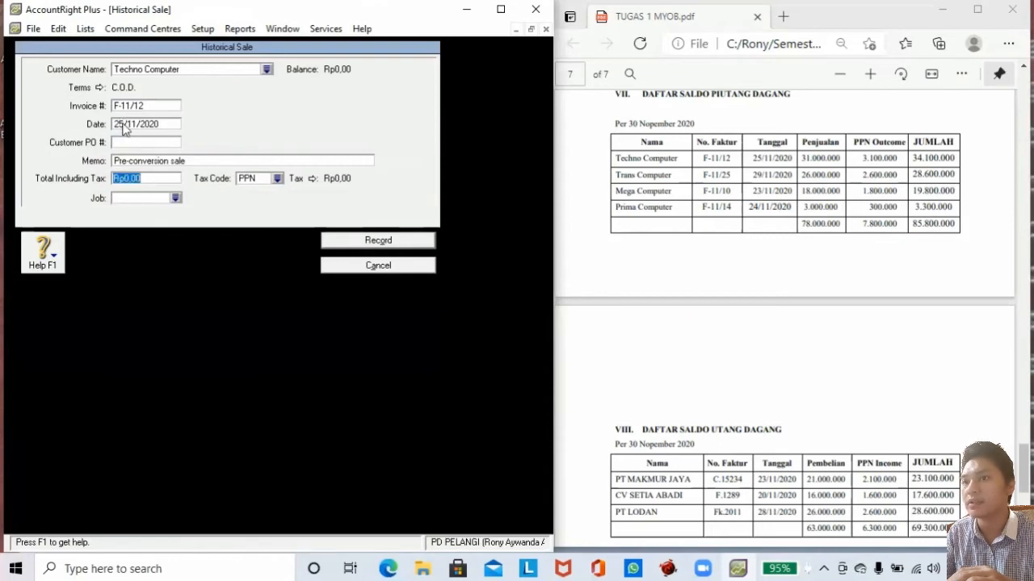
text(34100000)
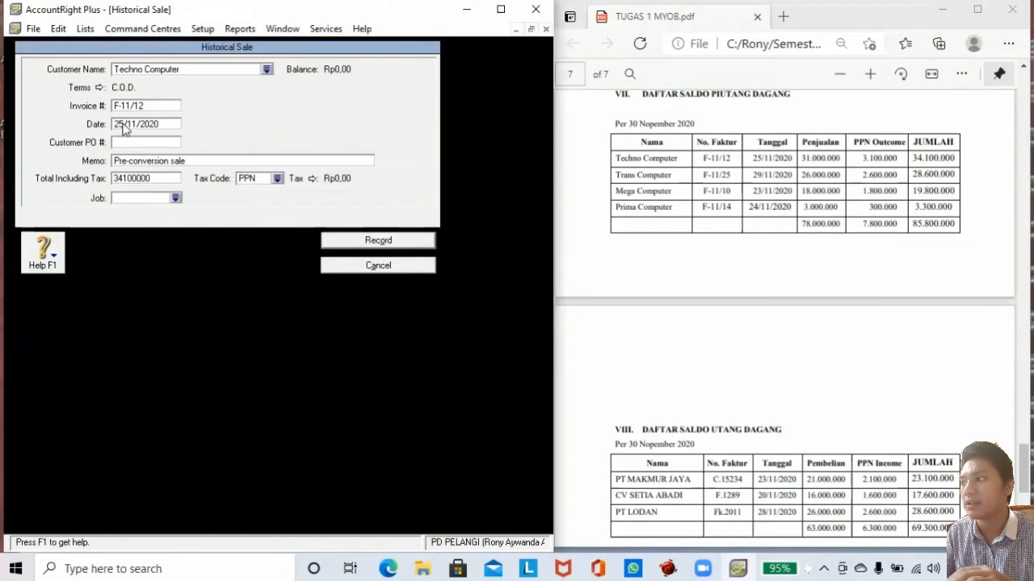
Set tax code N-T, record the sale and dismiss the cash-basis note.
click(277, 178)
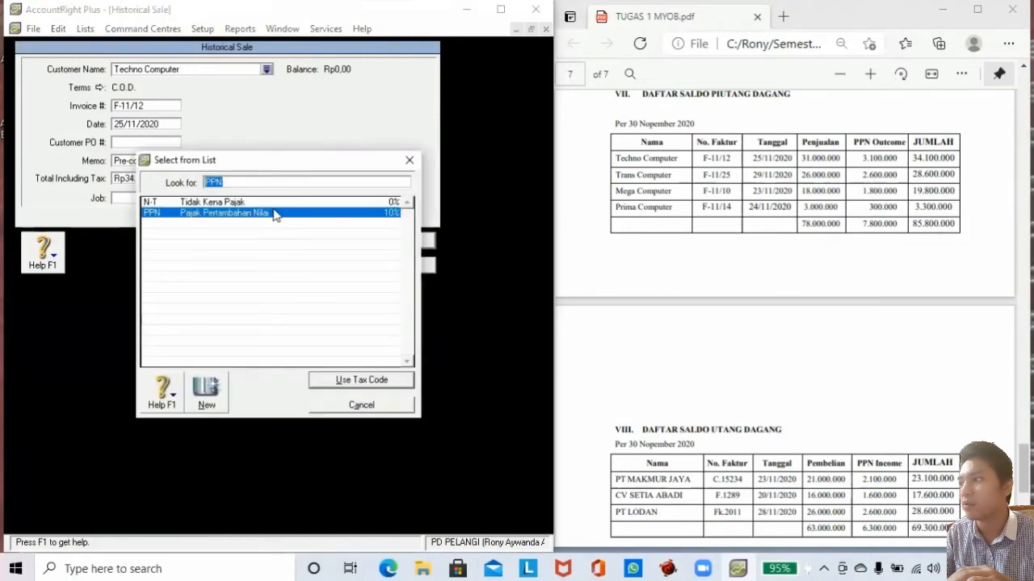
click(262, 205)
click(336, 380)
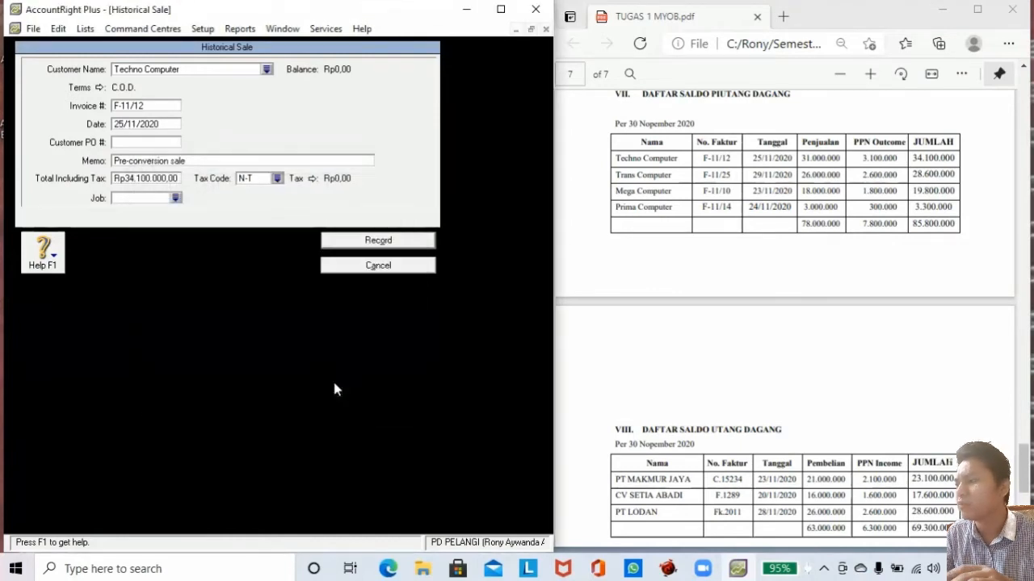
click(359, 241)
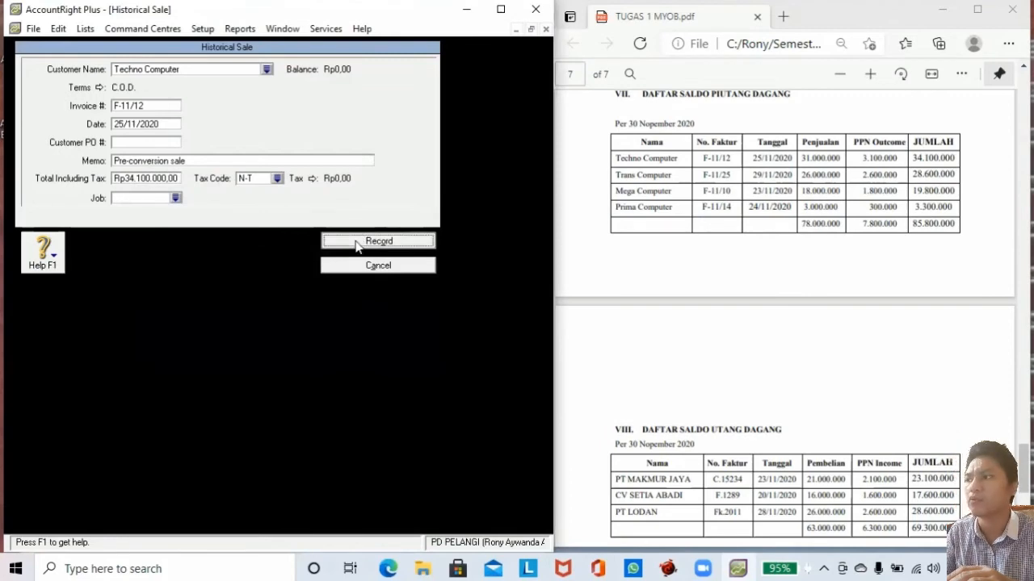
click(282, 339)
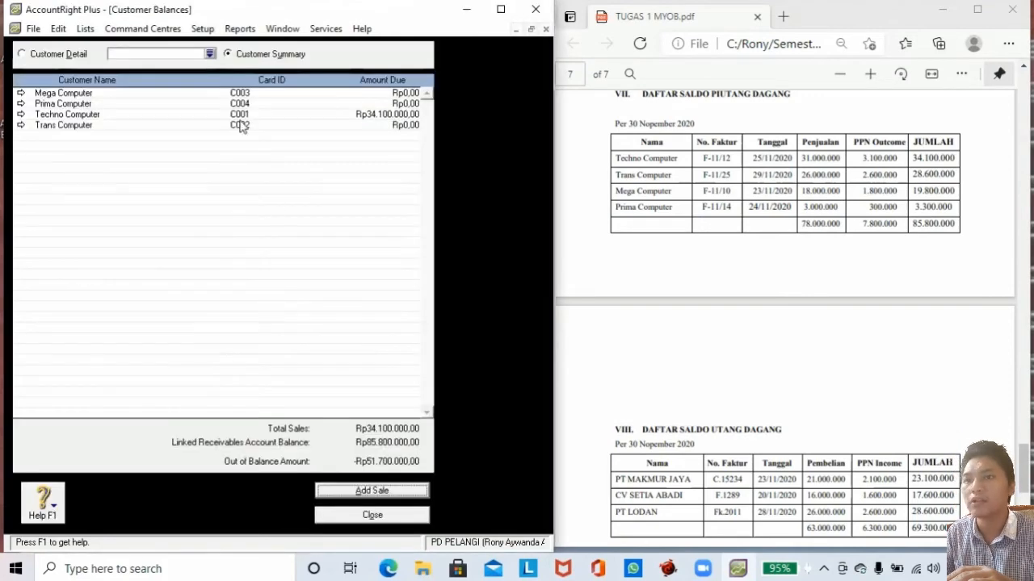
Start Trans Computer's historical sale with invoice F-11/25 dated 29/11/2020.
click(331, 494)
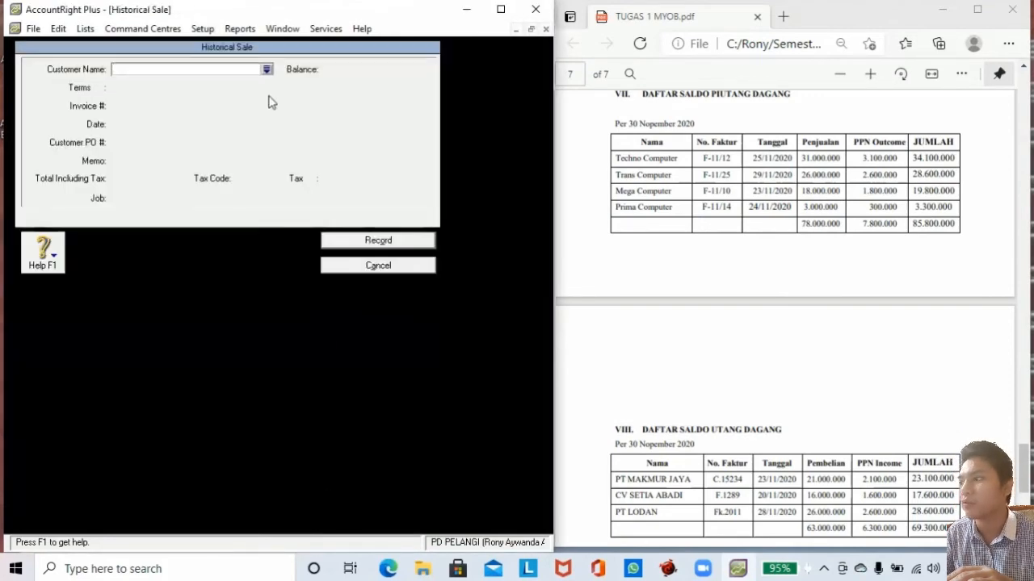
click(266, 70)
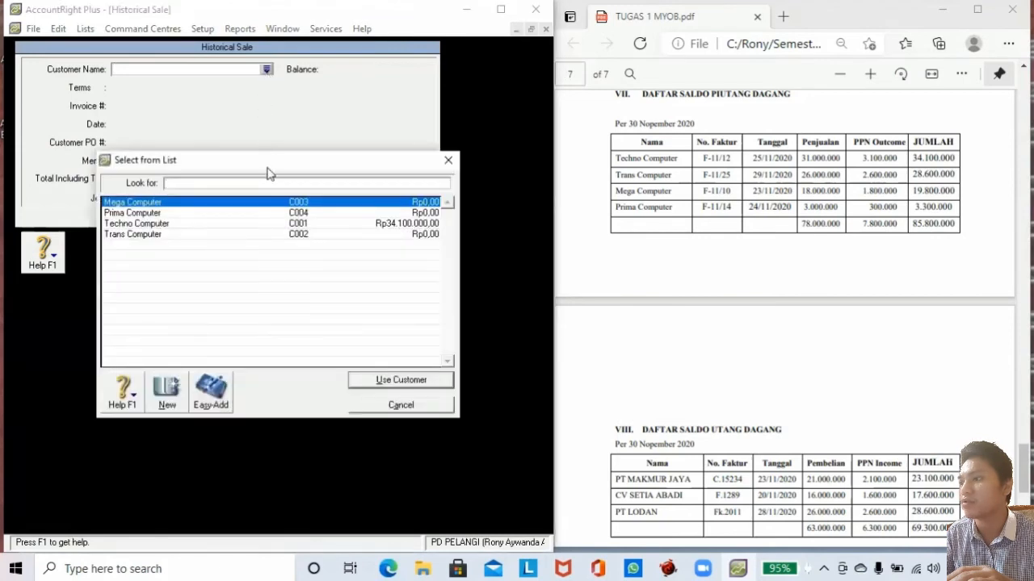
click(145, 235)
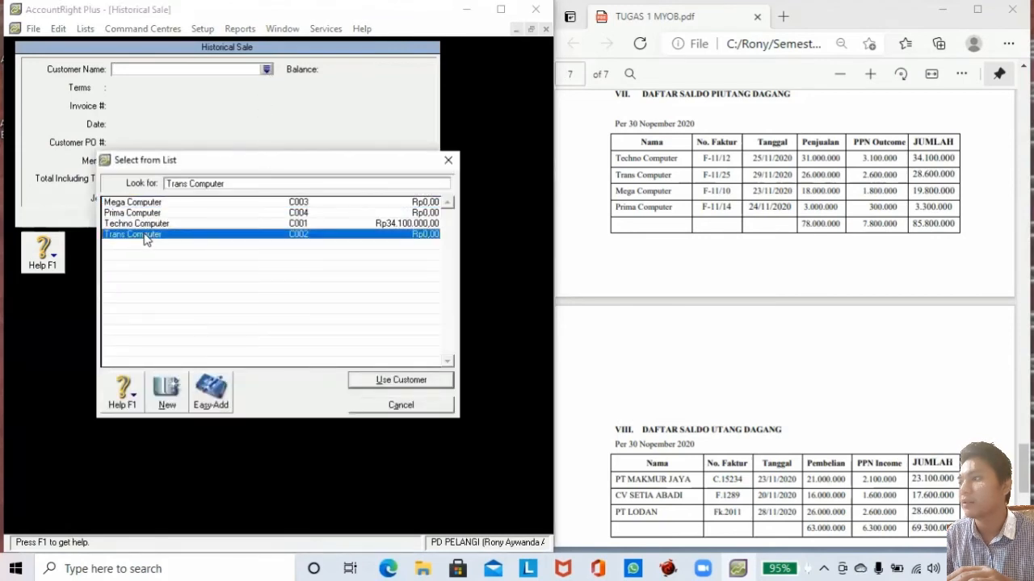
click(382, 379)
double_click(133, 110)
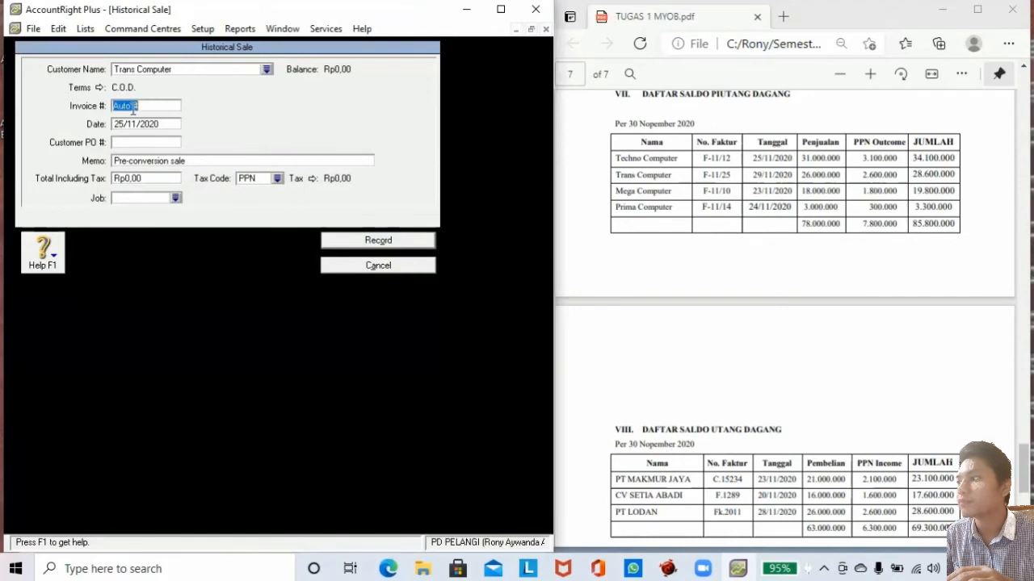
text(F-11/25)
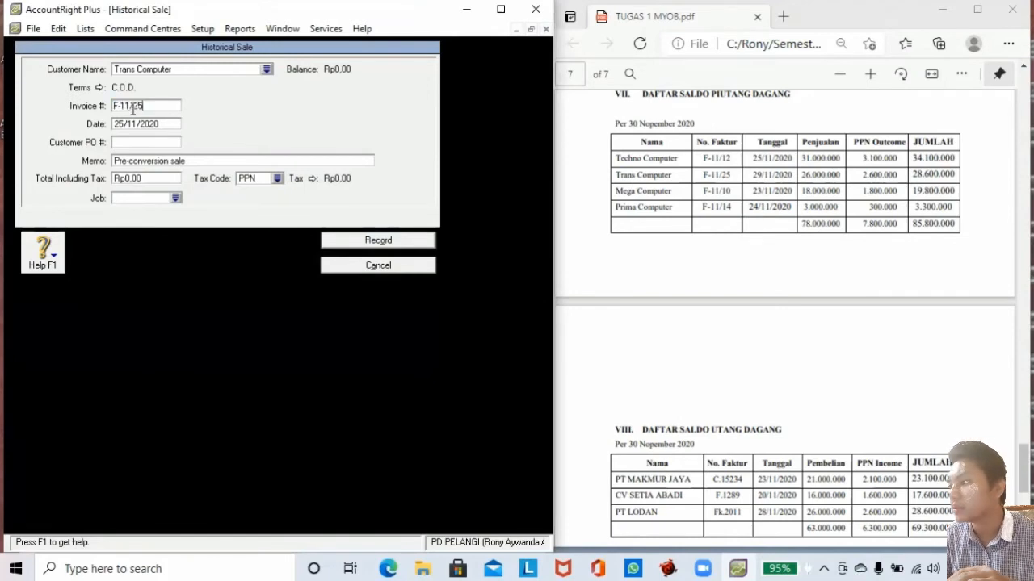
key(Tab)
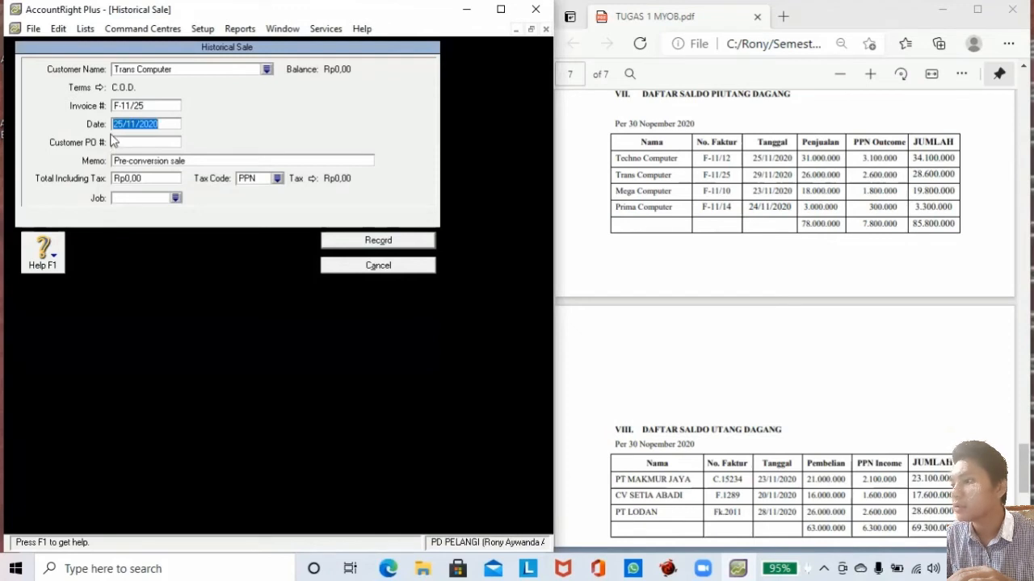
key(Tab)
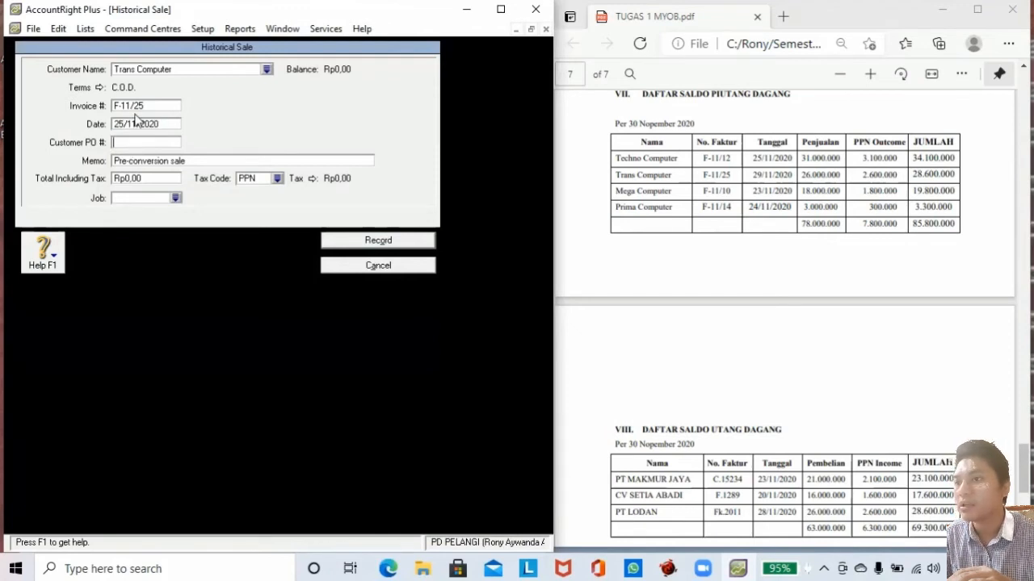
click(121, 122)
click(121, 121)
key(BackSpace)
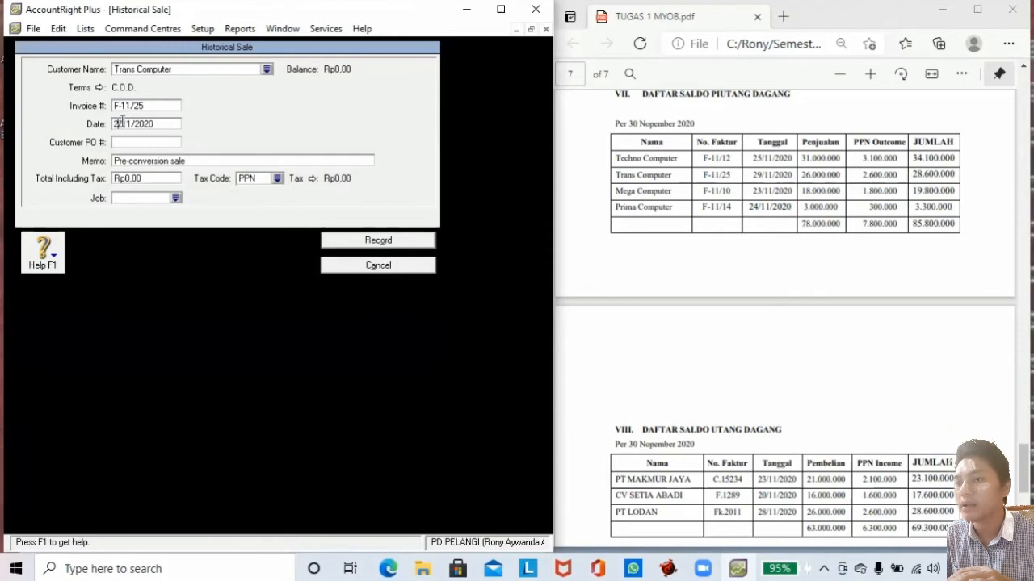
text(9)
Enter total 28,600,000 with tax code N-T, record it, and begin another sale.
click(142, 179)
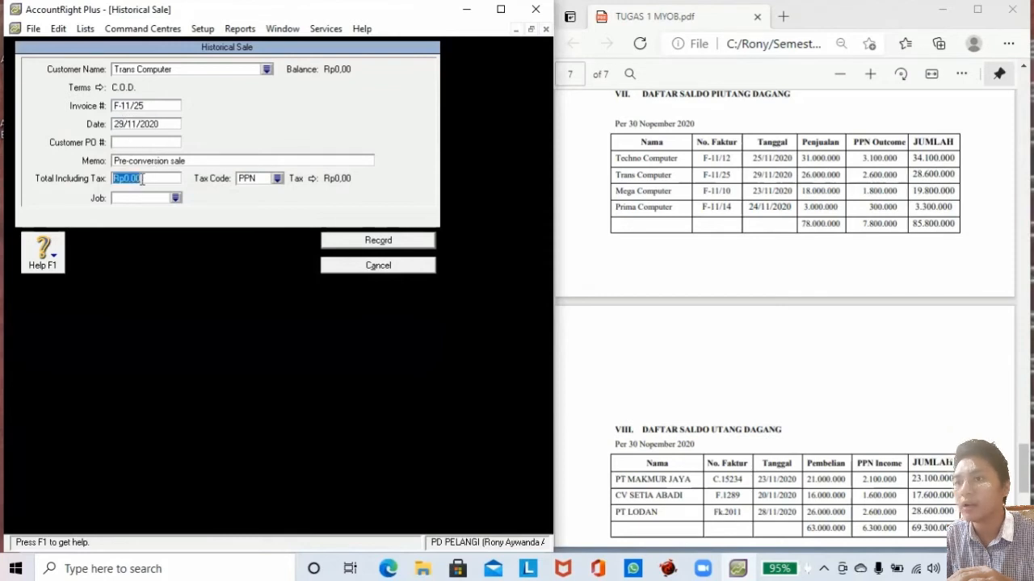
text(28)
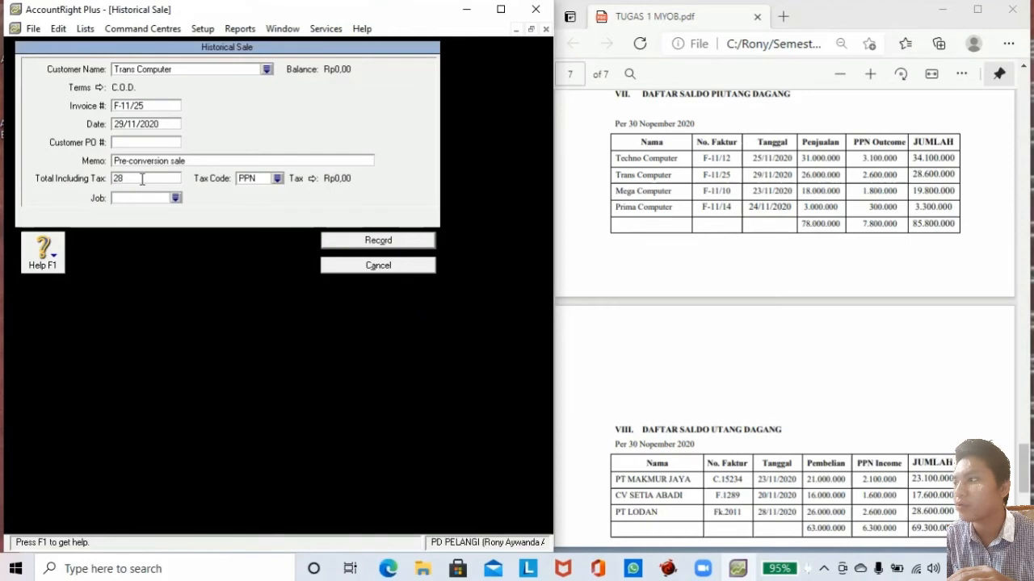
text(600000)
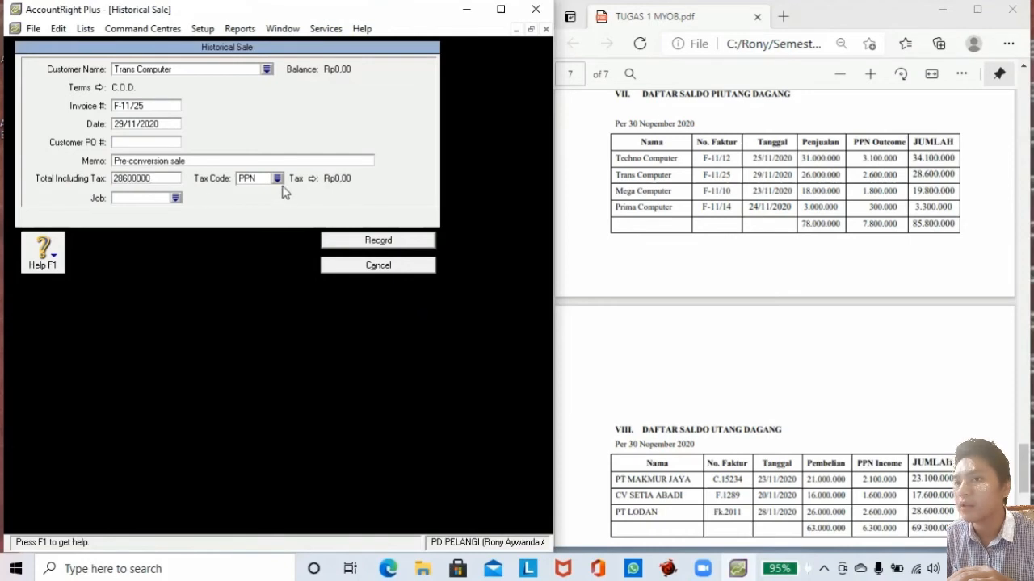
click(277, 178)
click(271, 202)
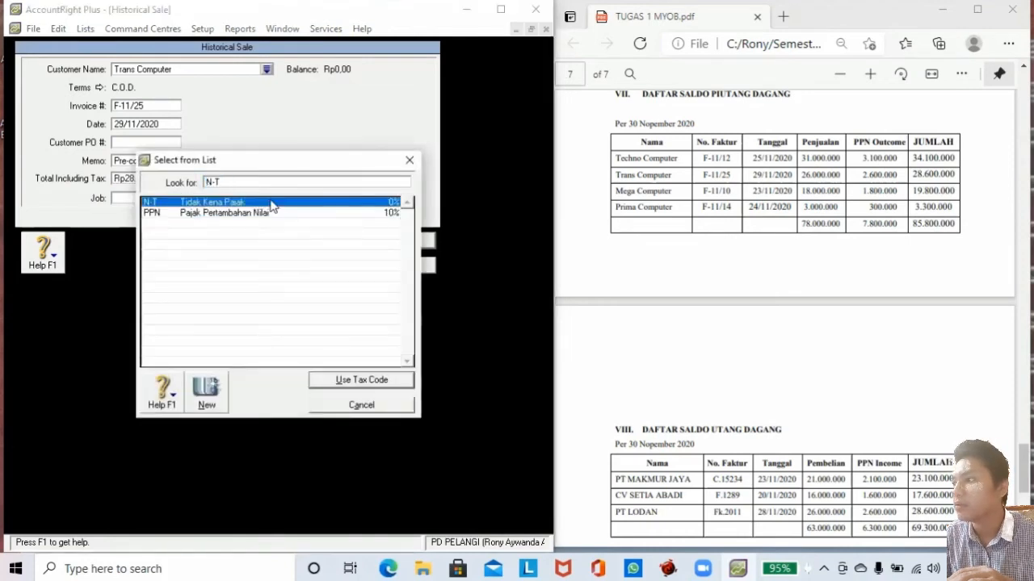
click(343, 386)
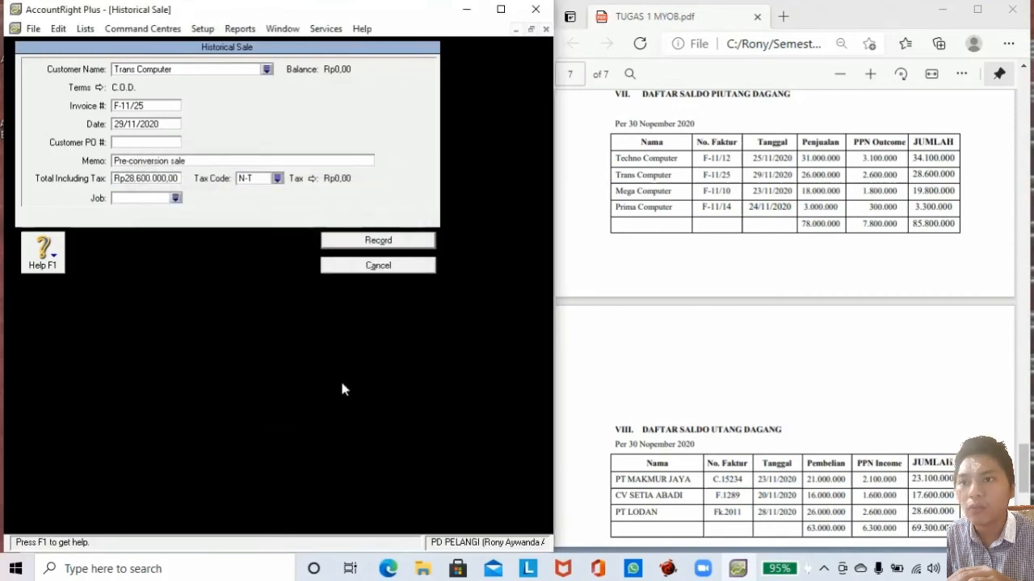
click(378, 242)
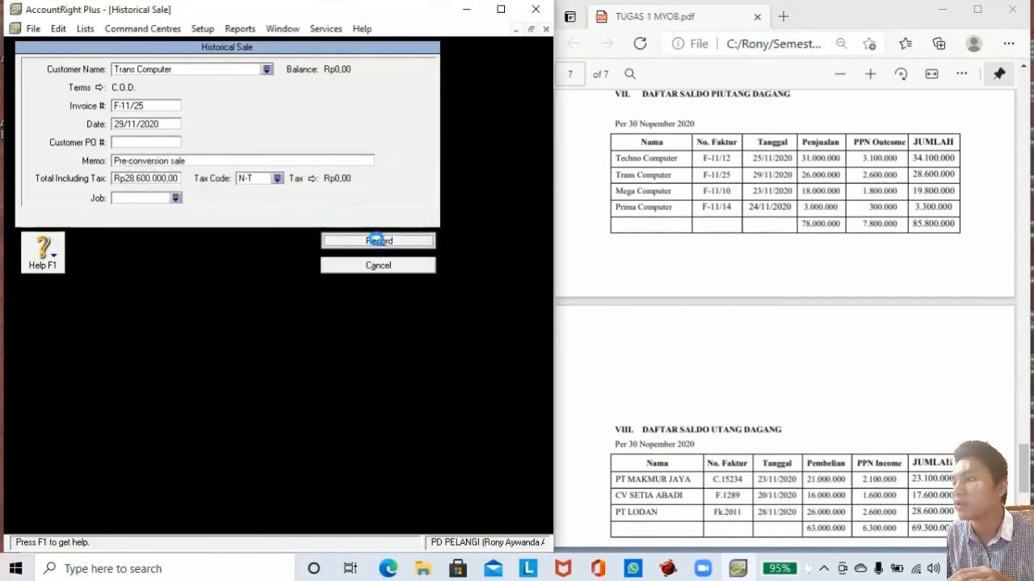
click(287, 334)
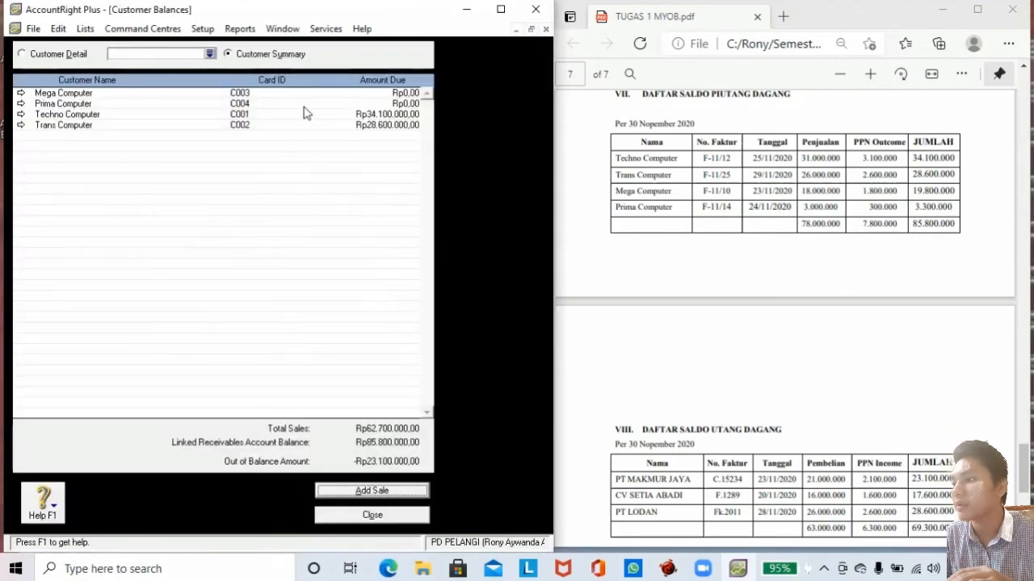
click(358, 494)
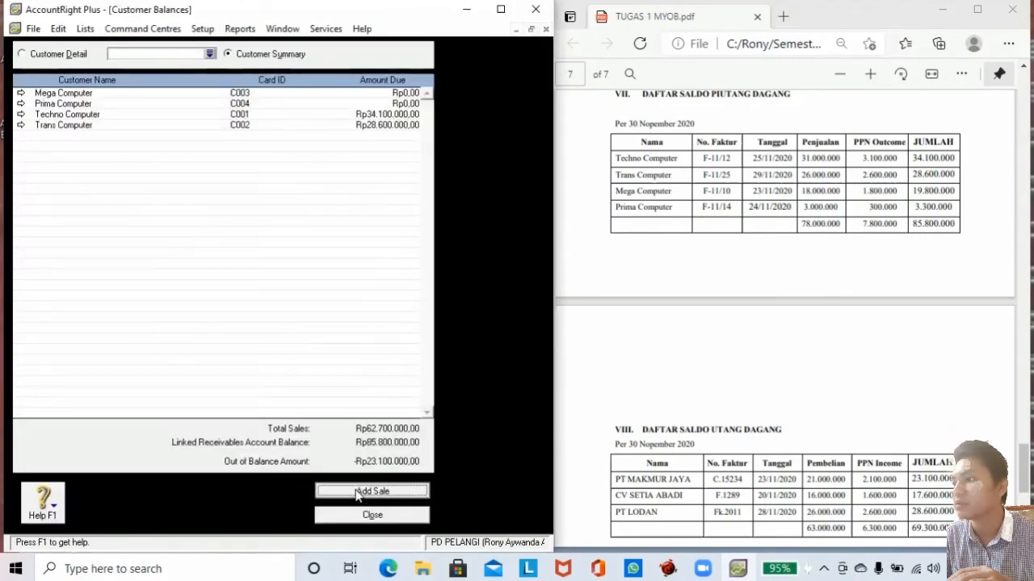
Enter Mega Computer's sale with invoice F-11/10 dated 23/11/2020.
text(Mega Computer)
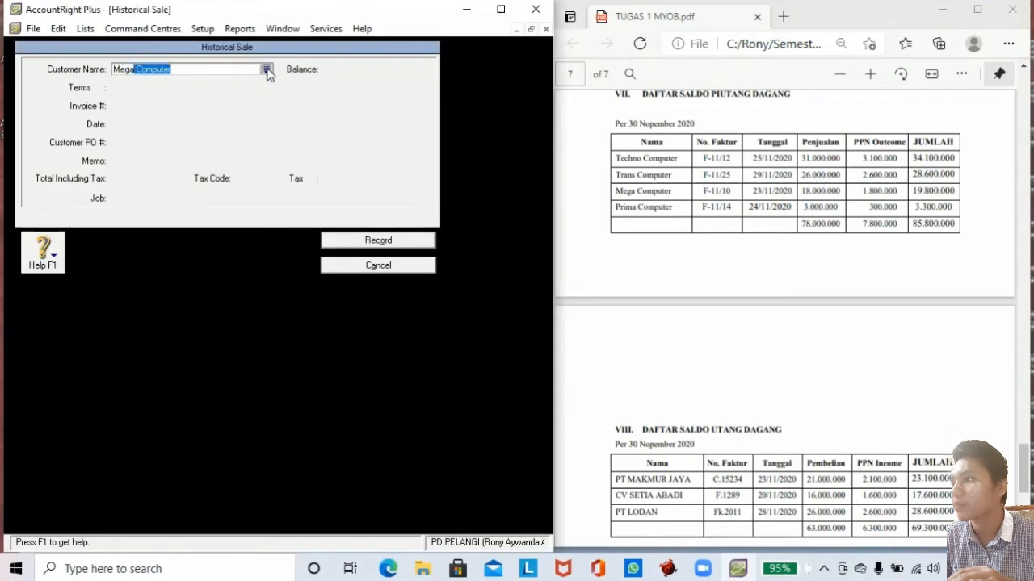
click(266, 70)
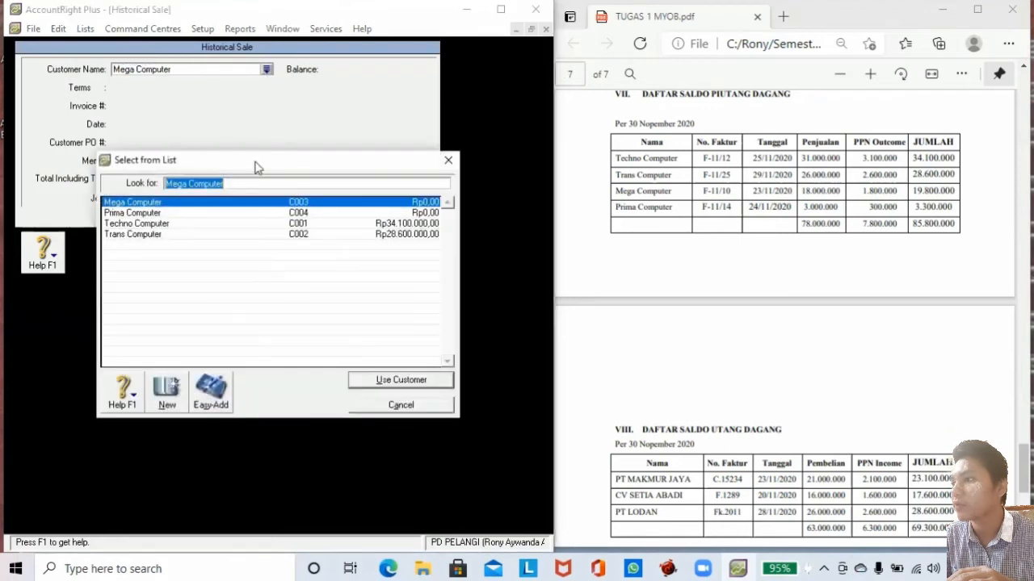
double_click(199, 204)
click(155, 106)
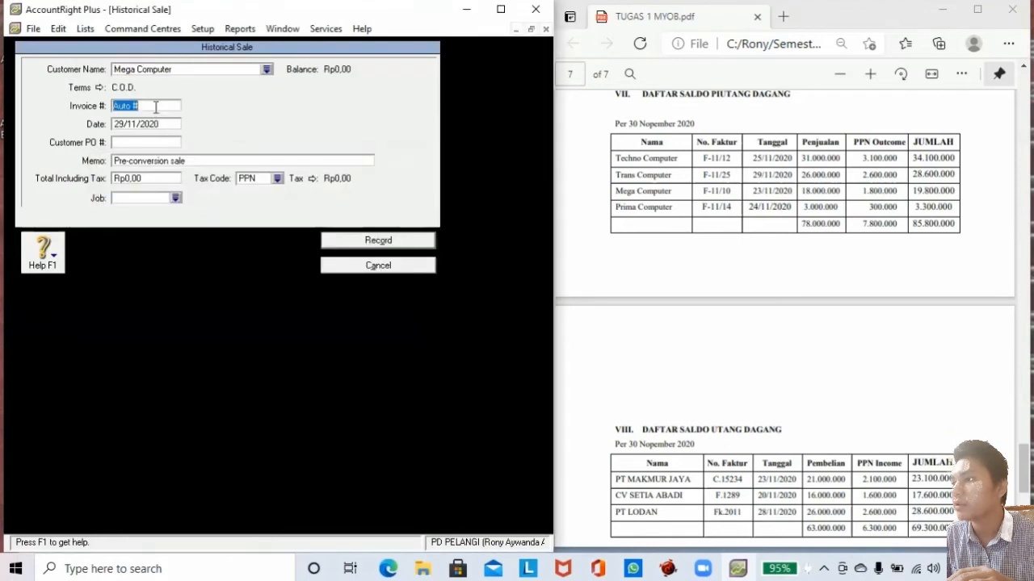
text(F-11)
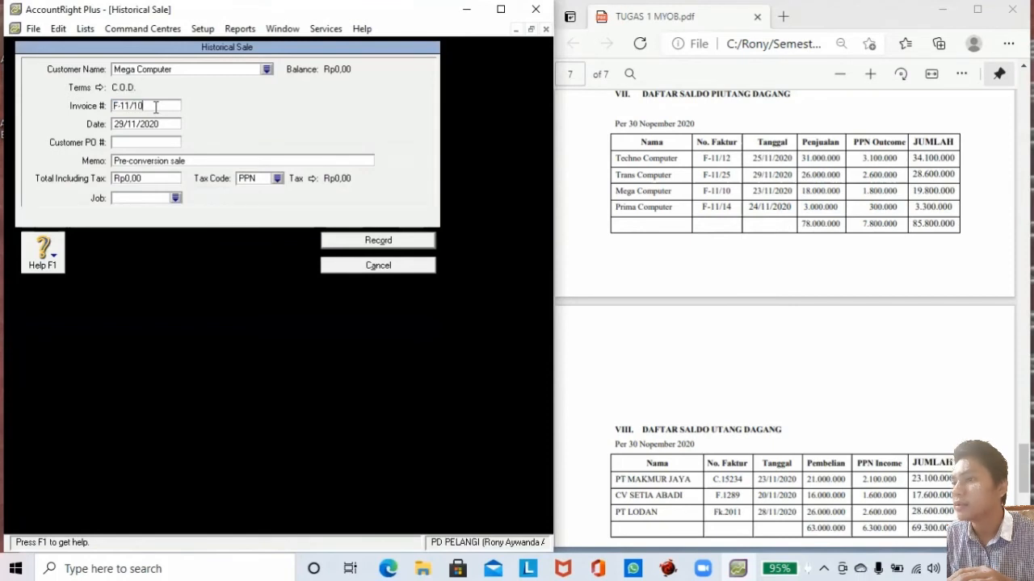
text(/10)
key(Tab)
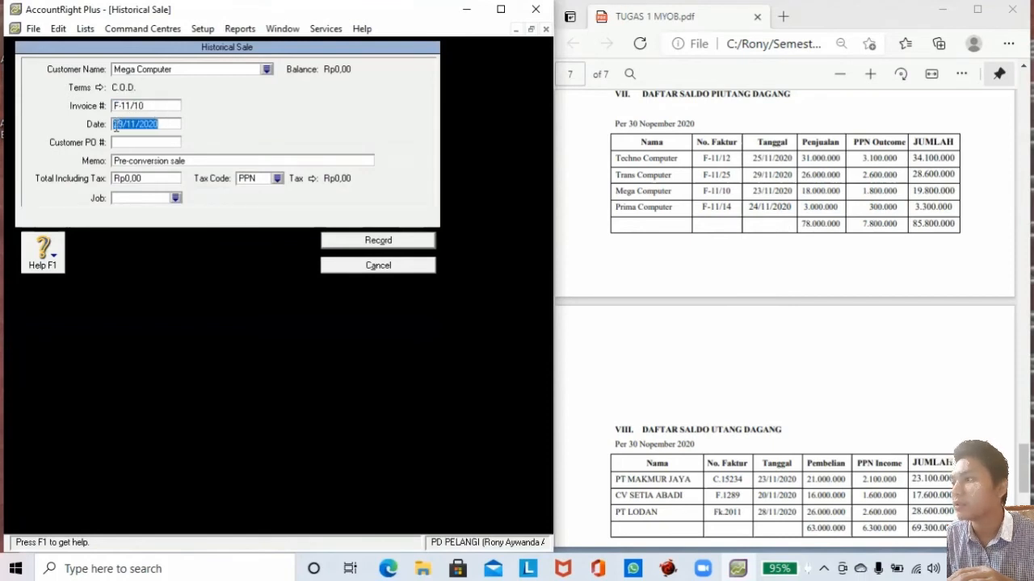
click(122, 125)
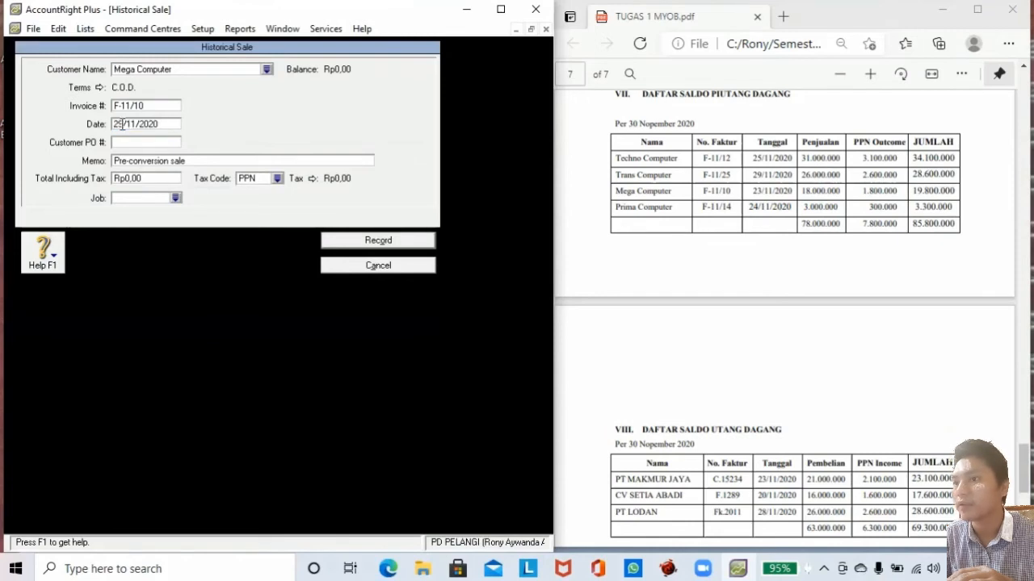
key(BackSpace)
text(3)
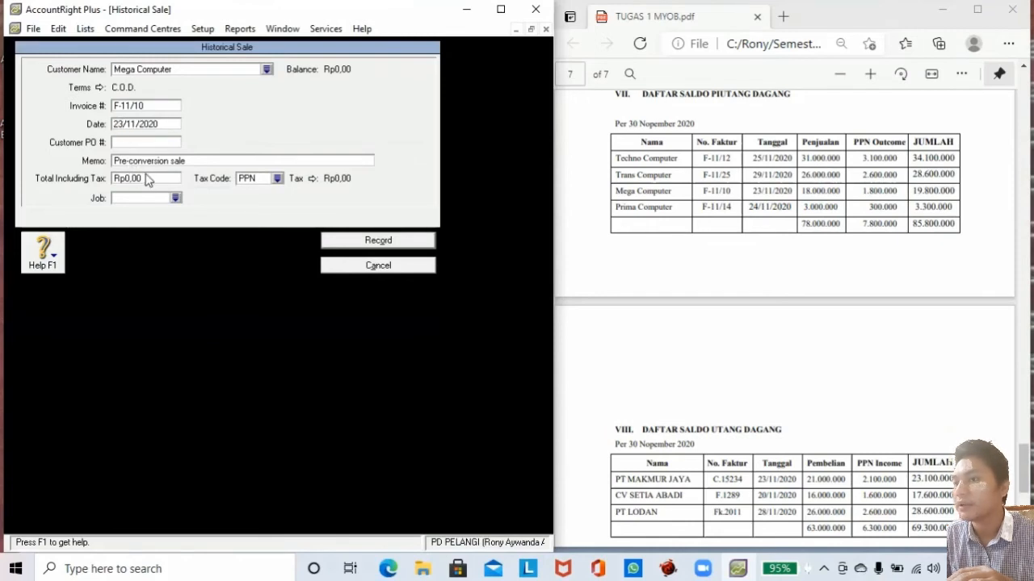
Enter total 19,800,000 with tax code N-T and record the sale.
click(146, 177)
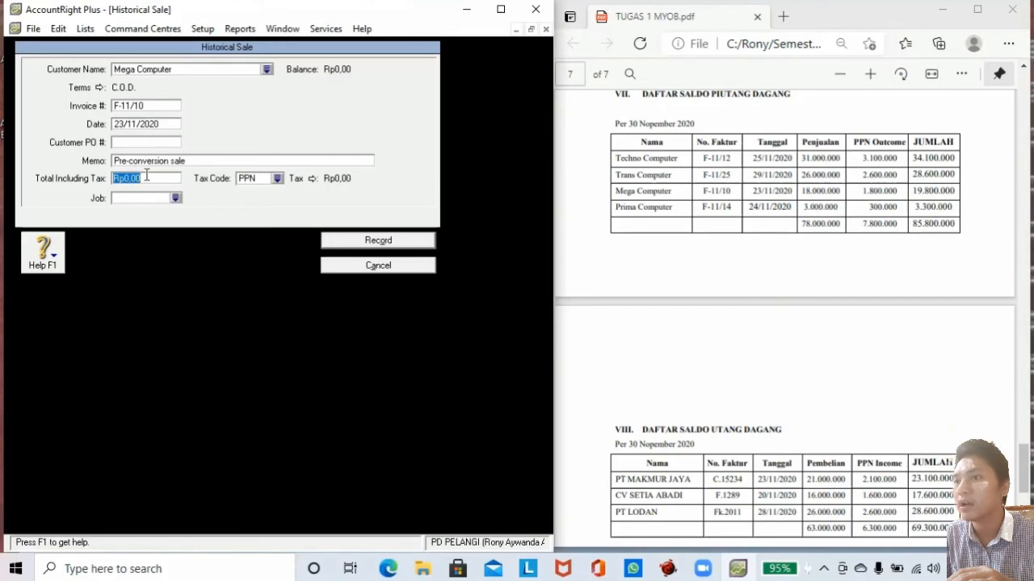
text(198-00)
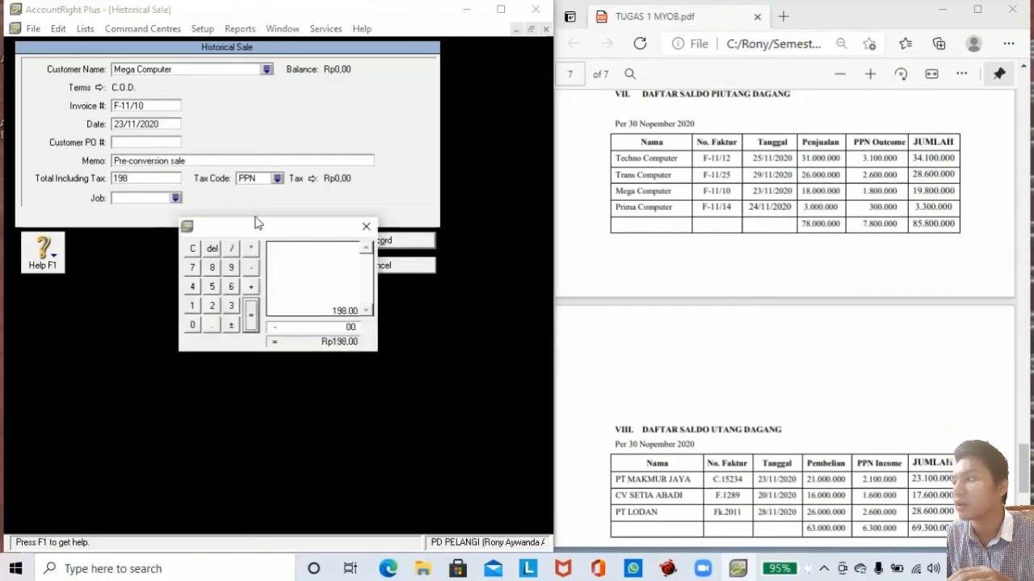
click(366, 228)
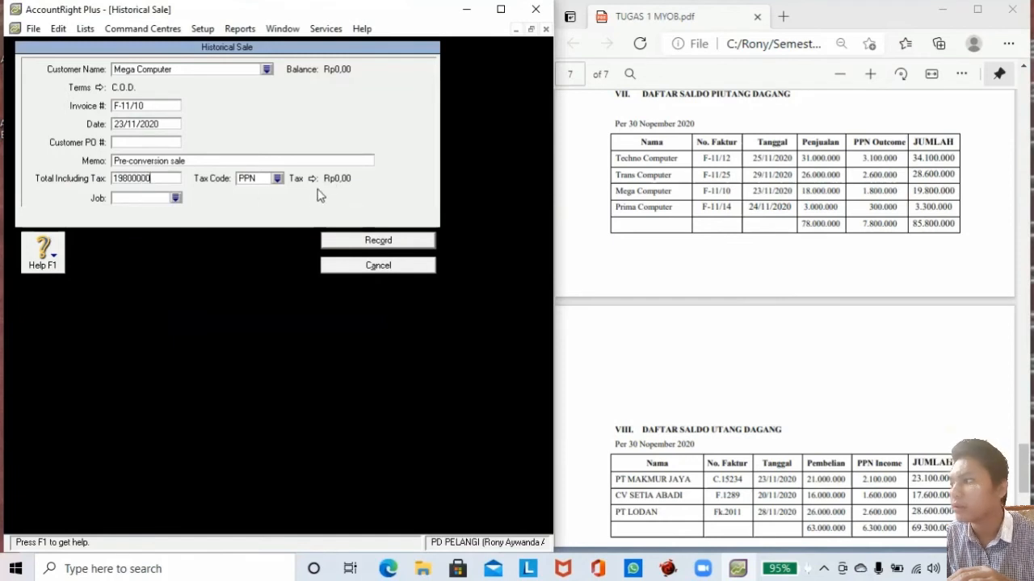
click(277, 179)
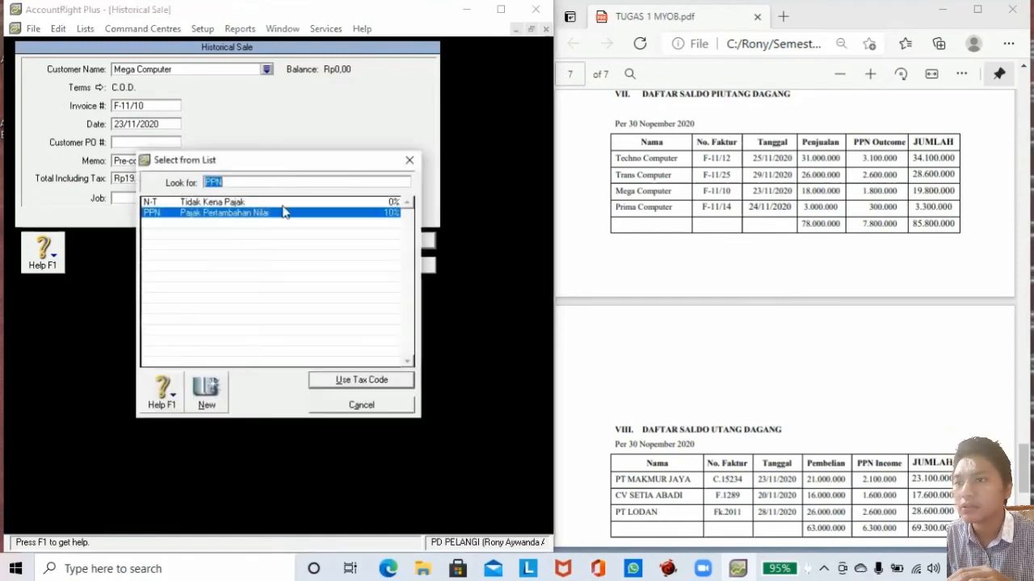
click(264, 203)
click(331, 385)
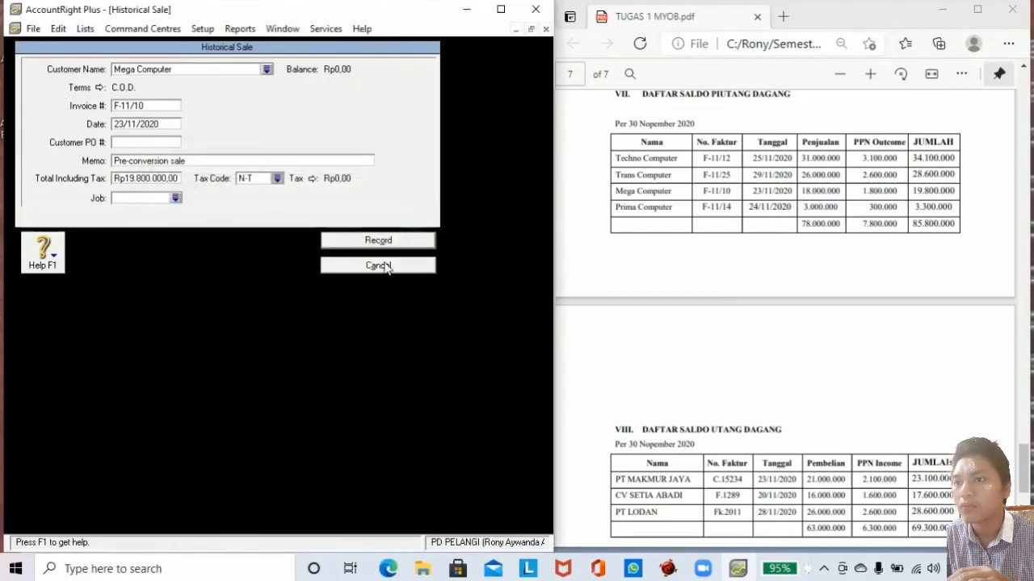
click(373, 239)
click(279, 335)
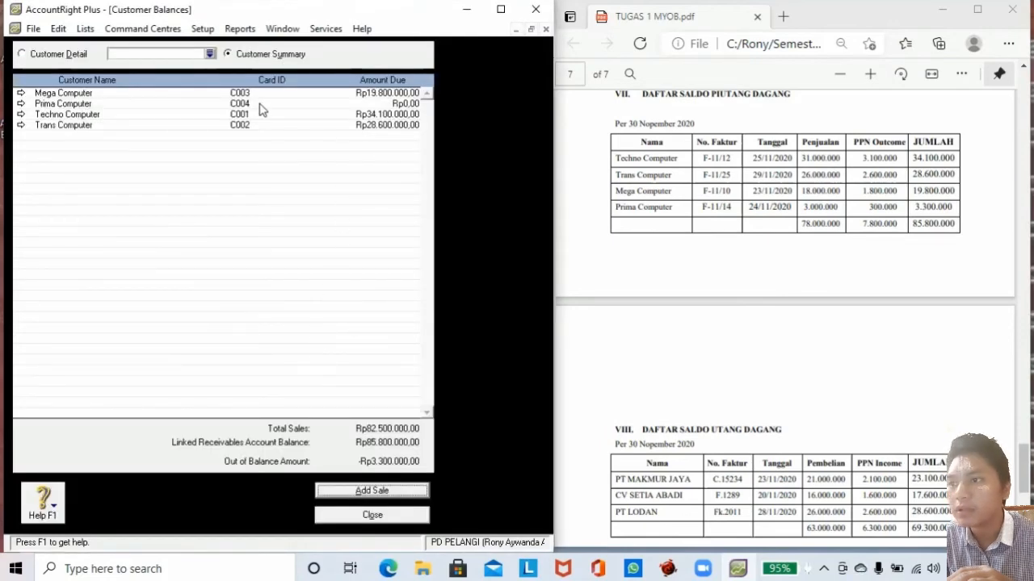
Start Prima Computer's historical sale with invoice F-11/14 dated 24/11/2020.
click(349, 489)
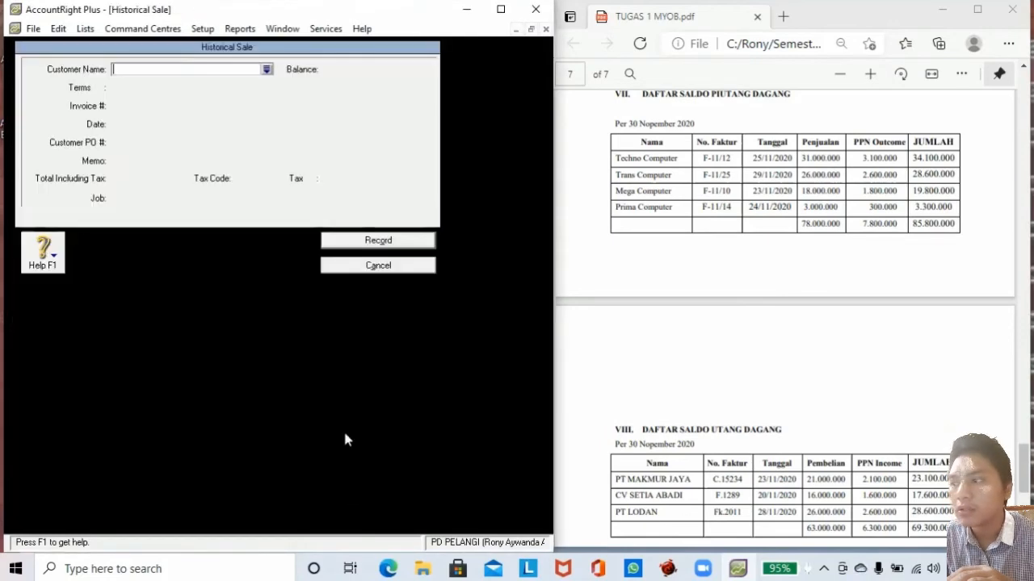
click(266, 70)
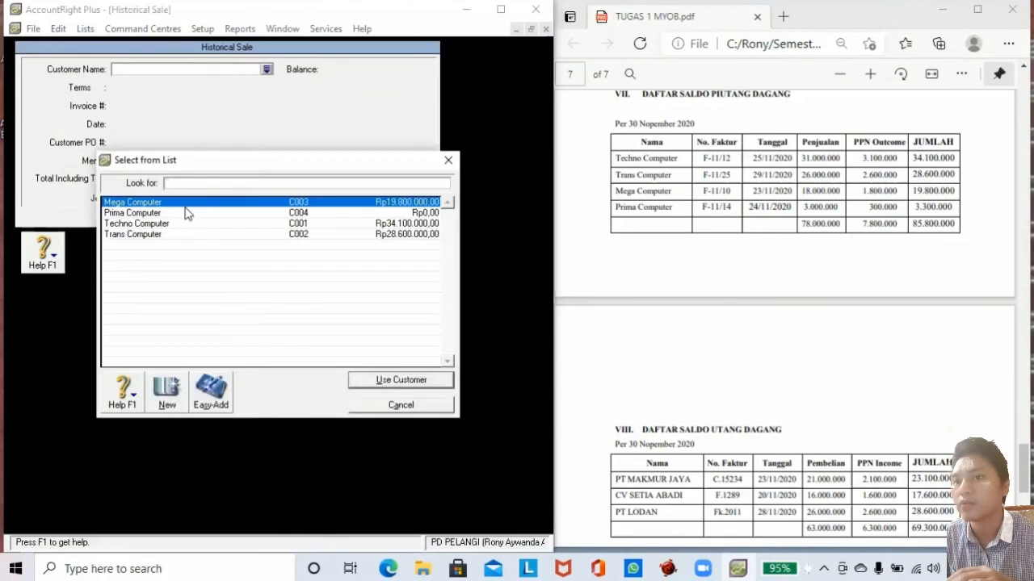
click(151, 213)
click(395, 379)
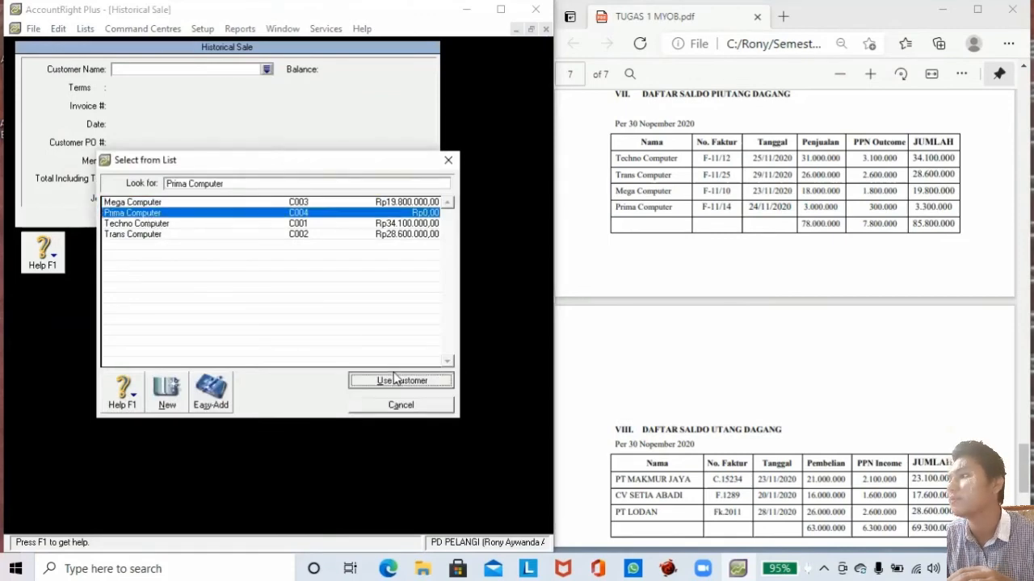
click(154, 107)
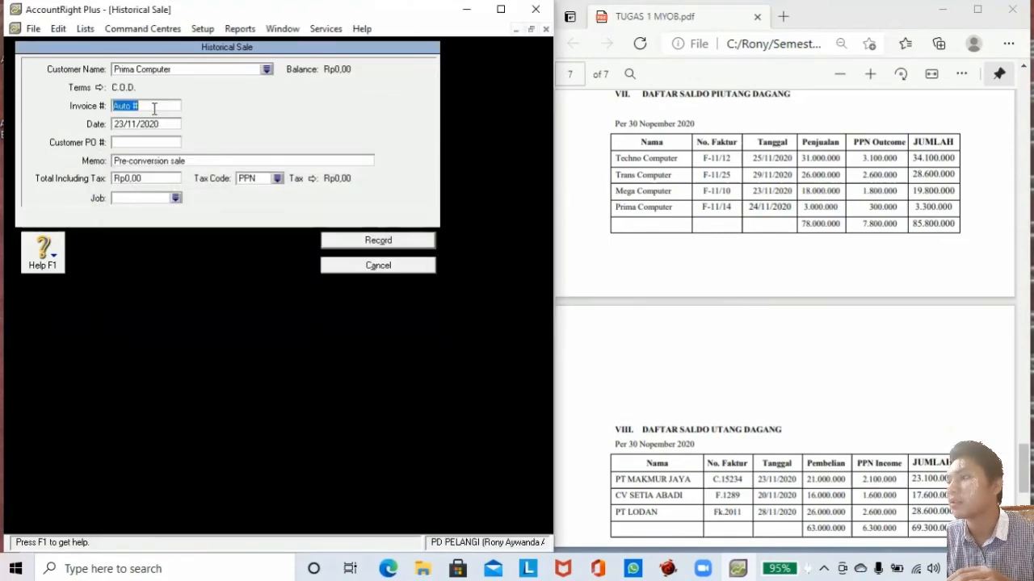
text(F-11)
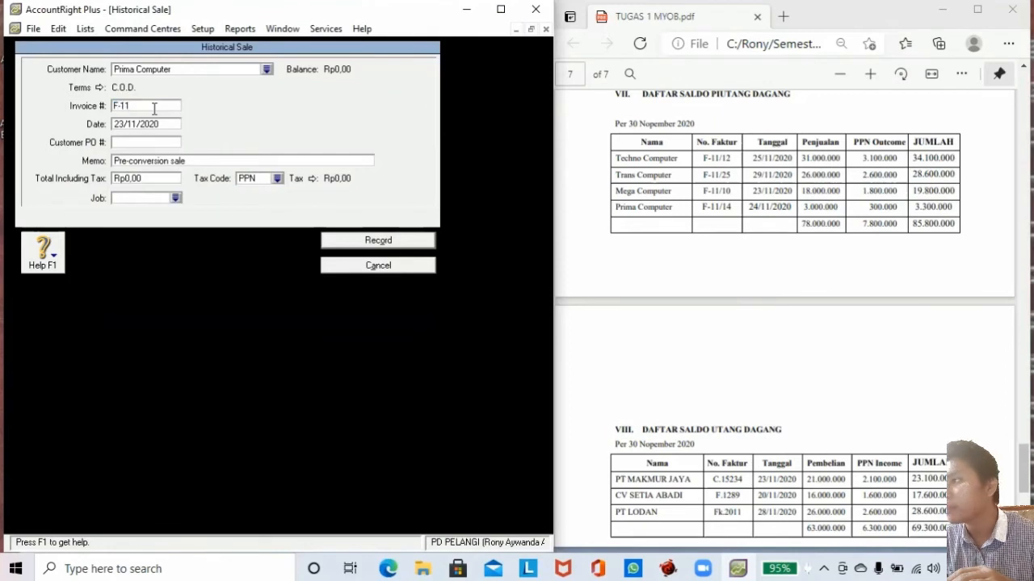
text(/14)
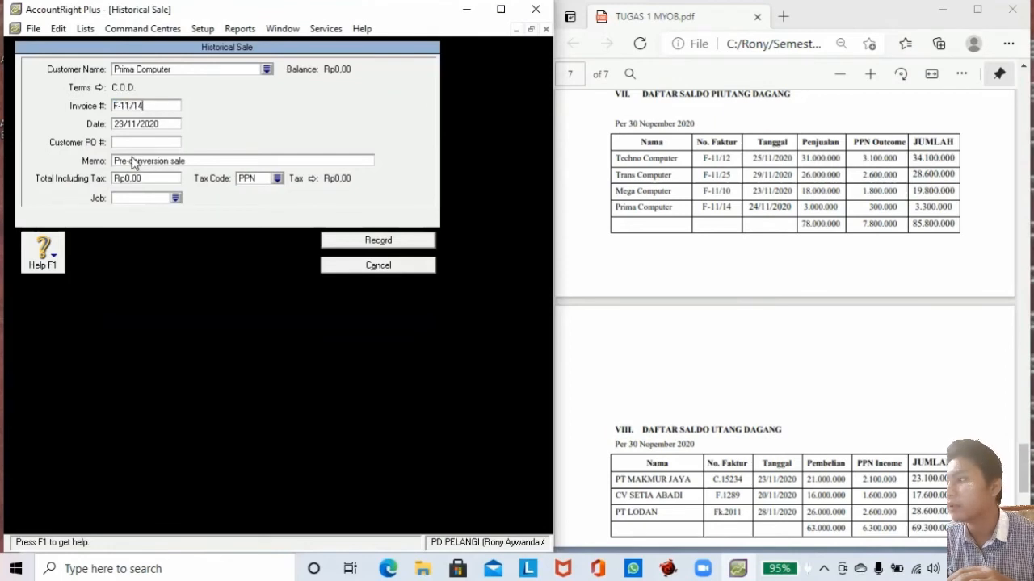
click(127, 124)
click(127, 124)
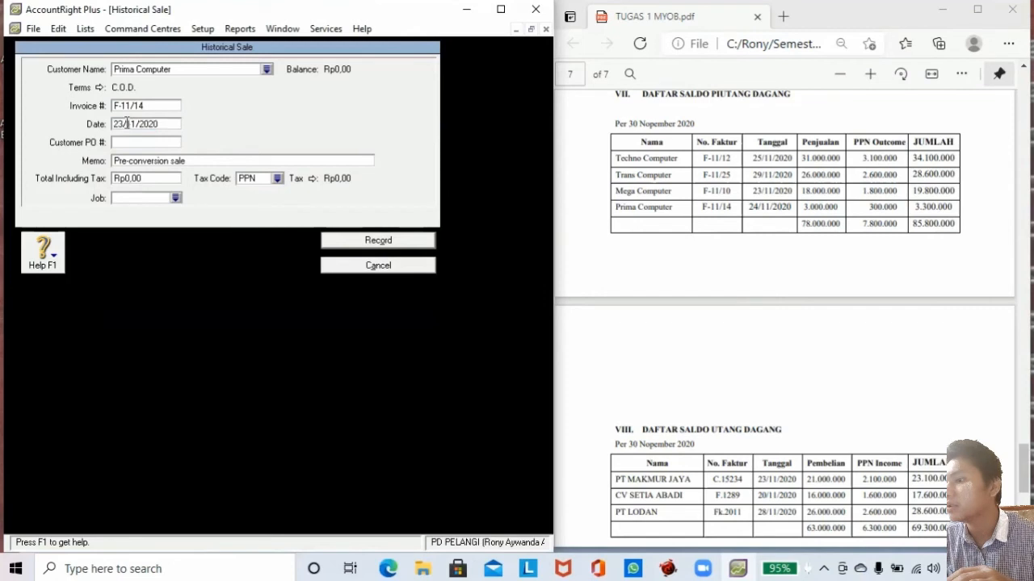
key(BackSpace)
text(4)
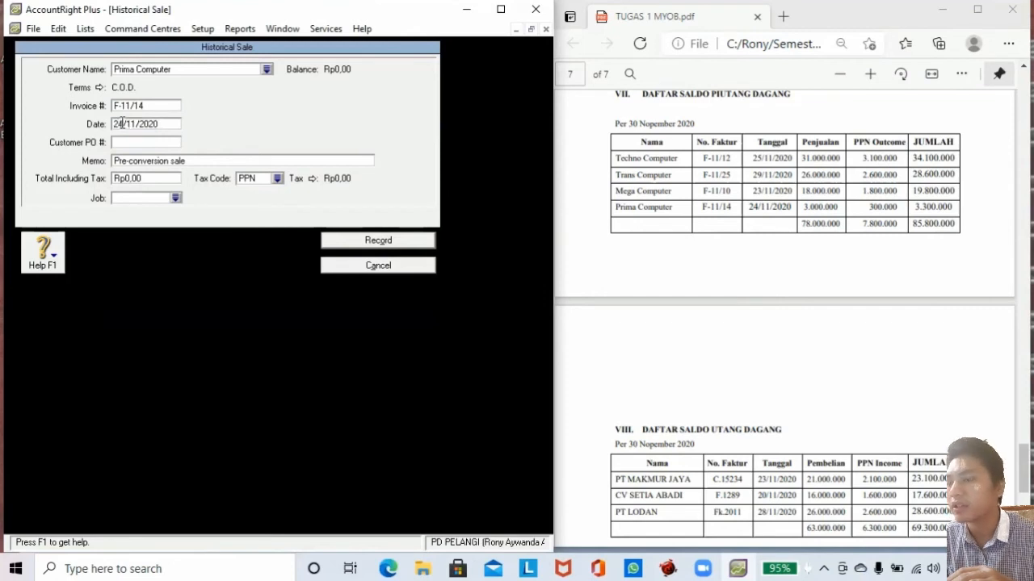
Enter total 3,300,000 with tax code N-T, record it and dismiss both messages.
click(138, 179)
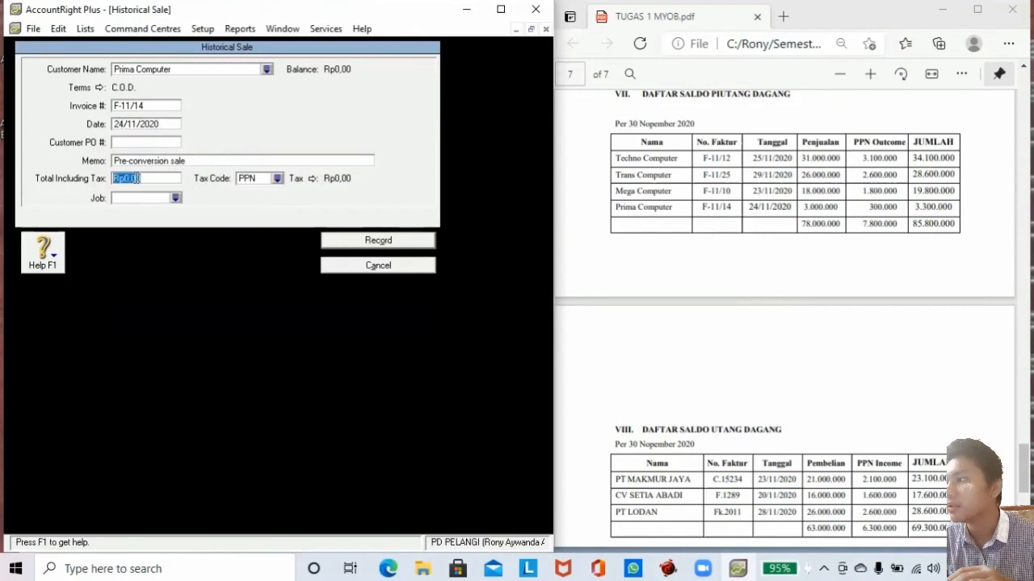
text(33)
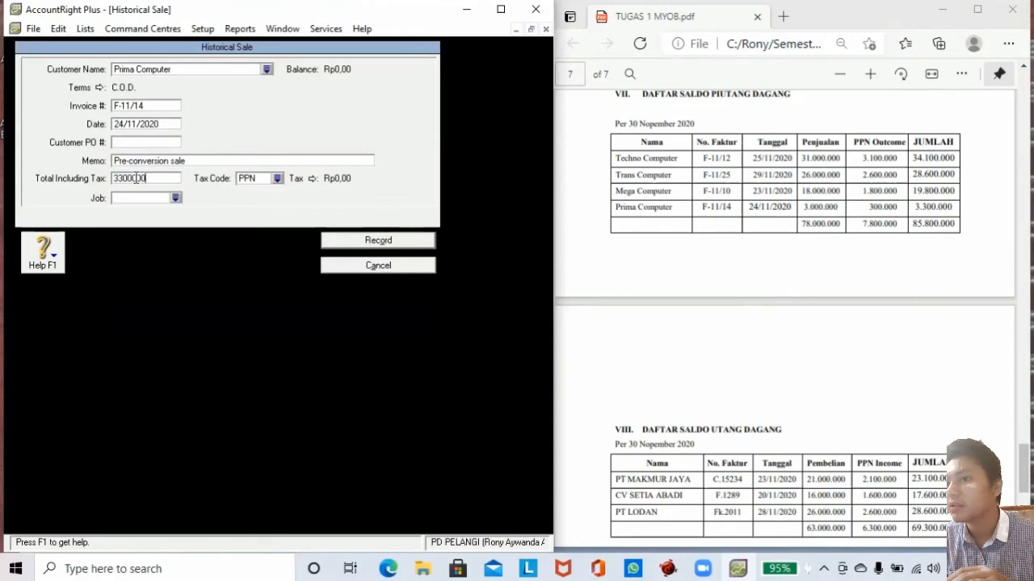
text(00000)
click(277, 178)
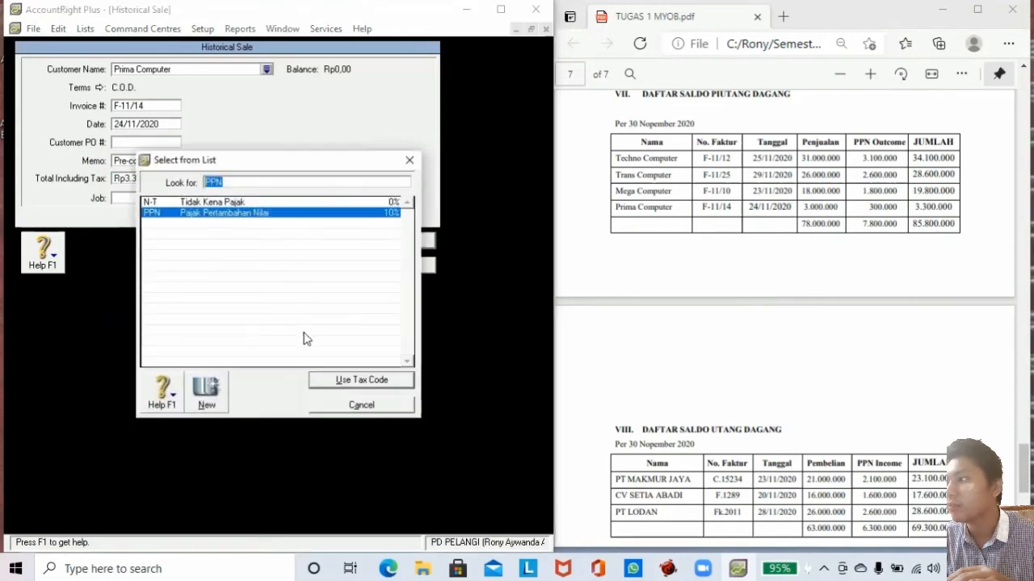
click(247, 203)
click(328, 382)
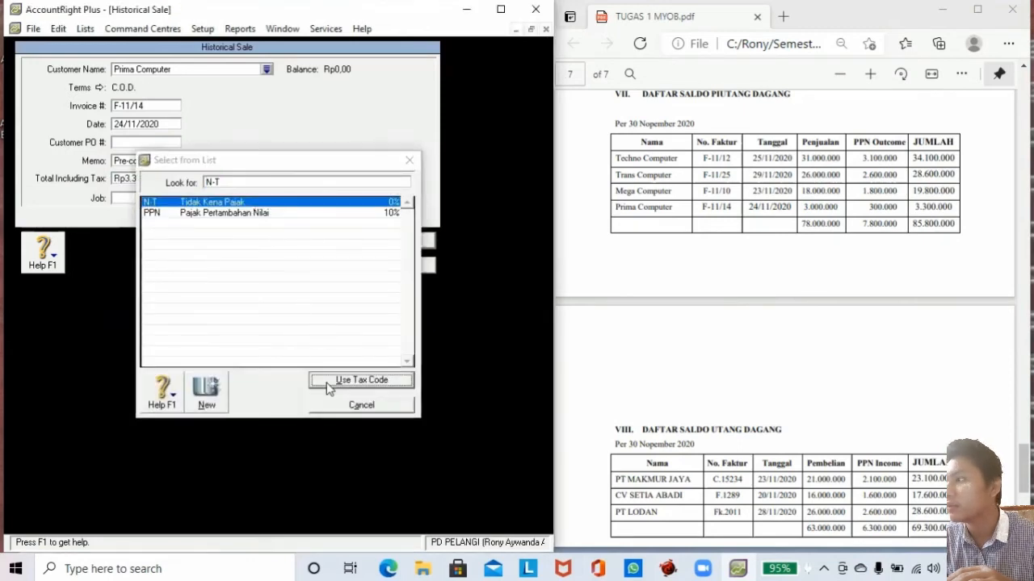
click(379, 241)
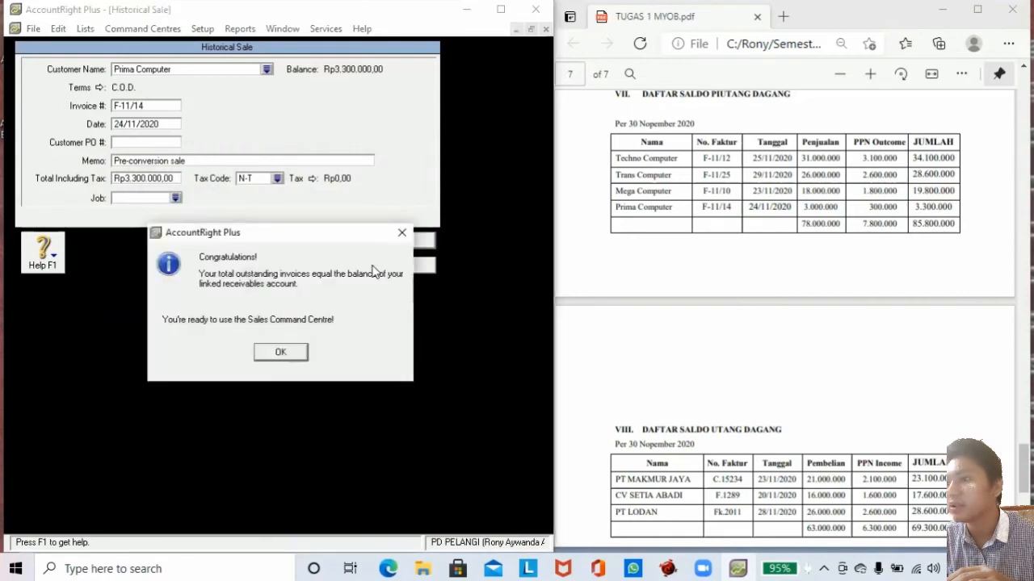
click(279, 351)
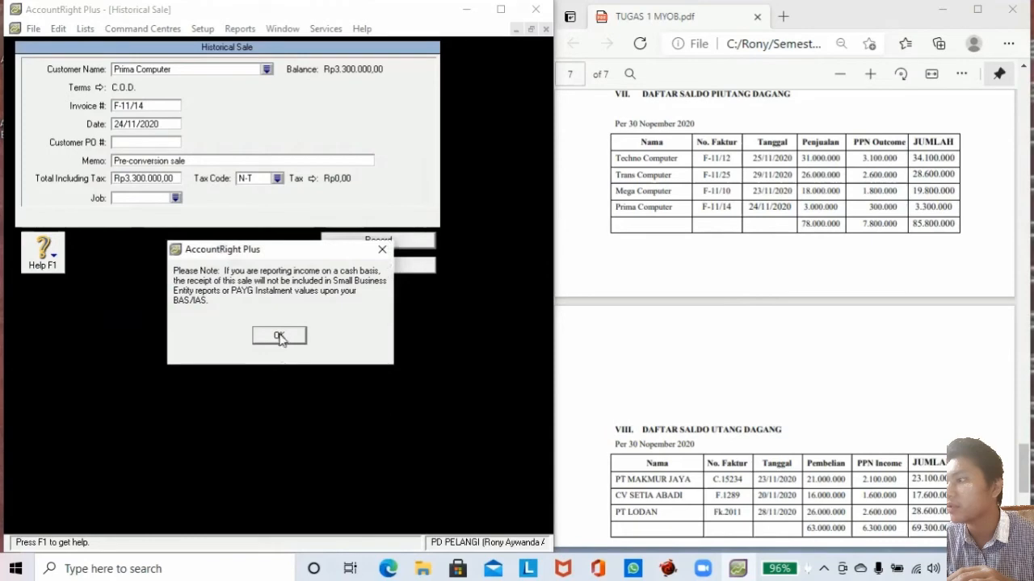
click(279, 337)
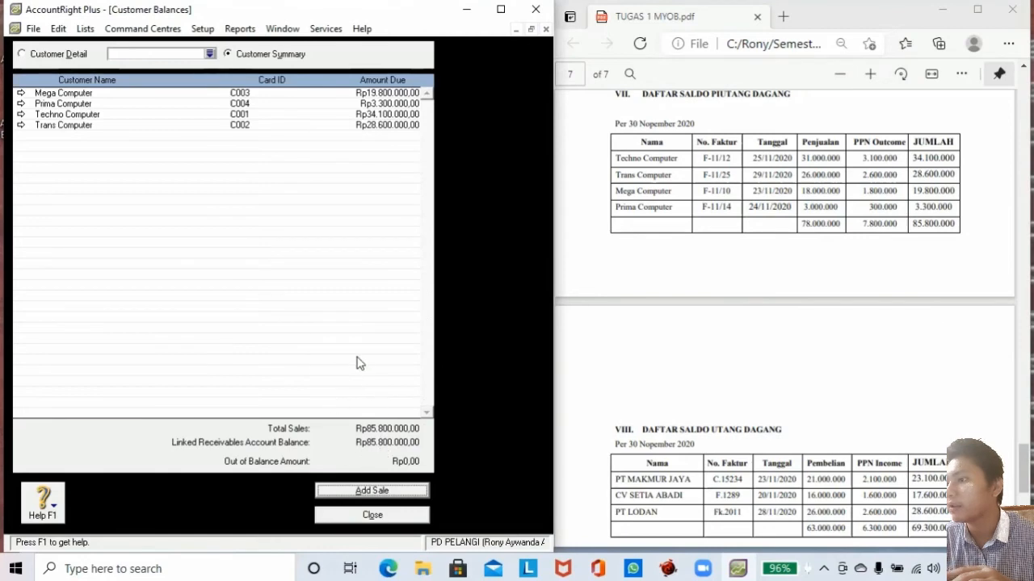
Close Customer Balances and open Supplier Balances to add a historical purchase.
click(365, 515)
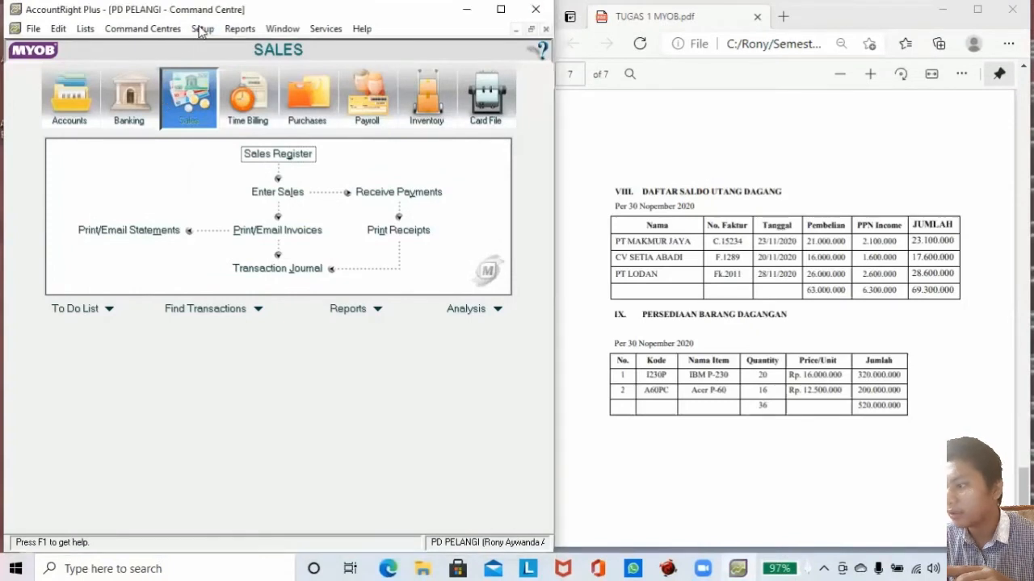
click(201, 29)
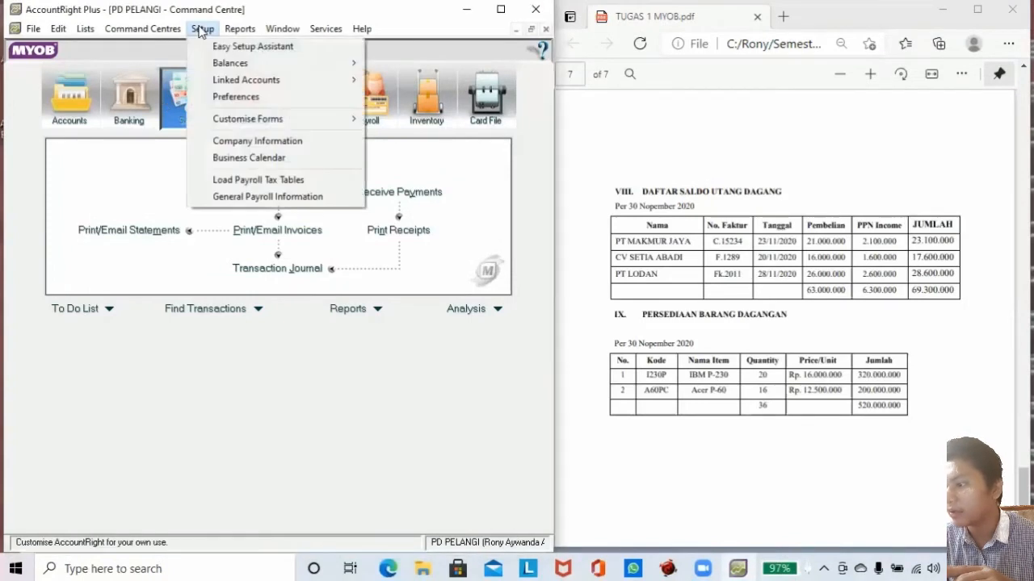
mouse_move(356, 66)
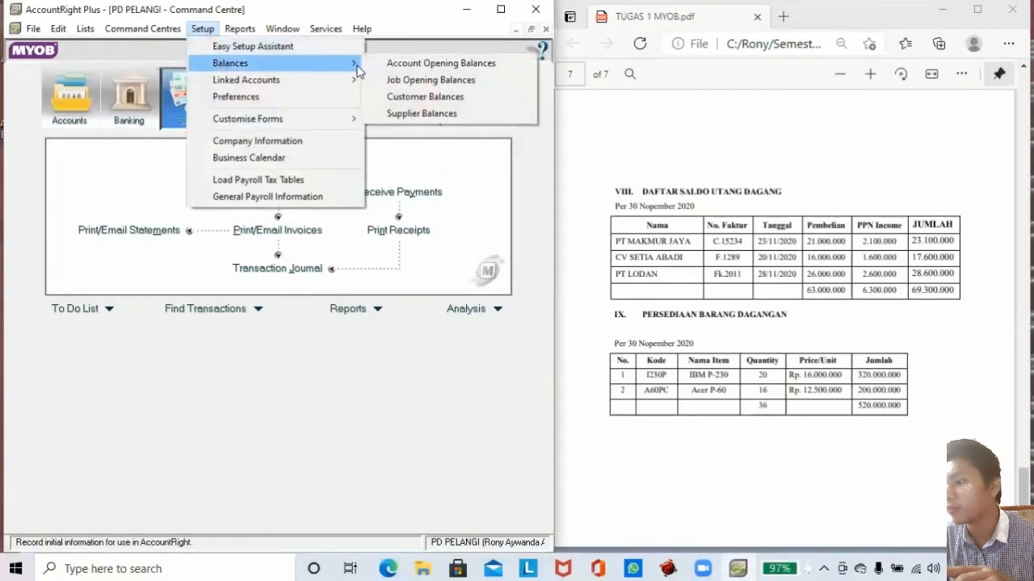
click(400, 116)
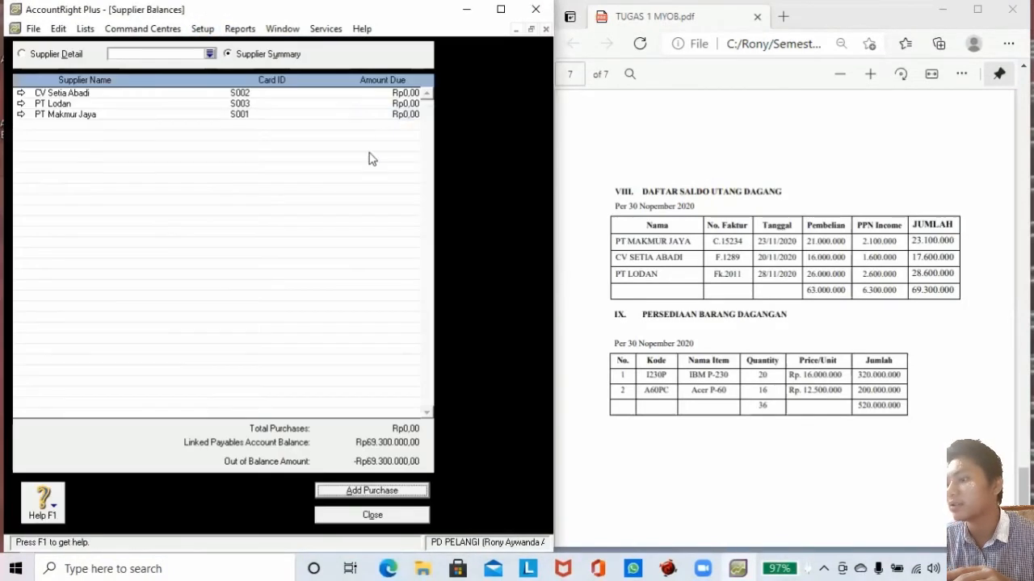
click(372, 492)
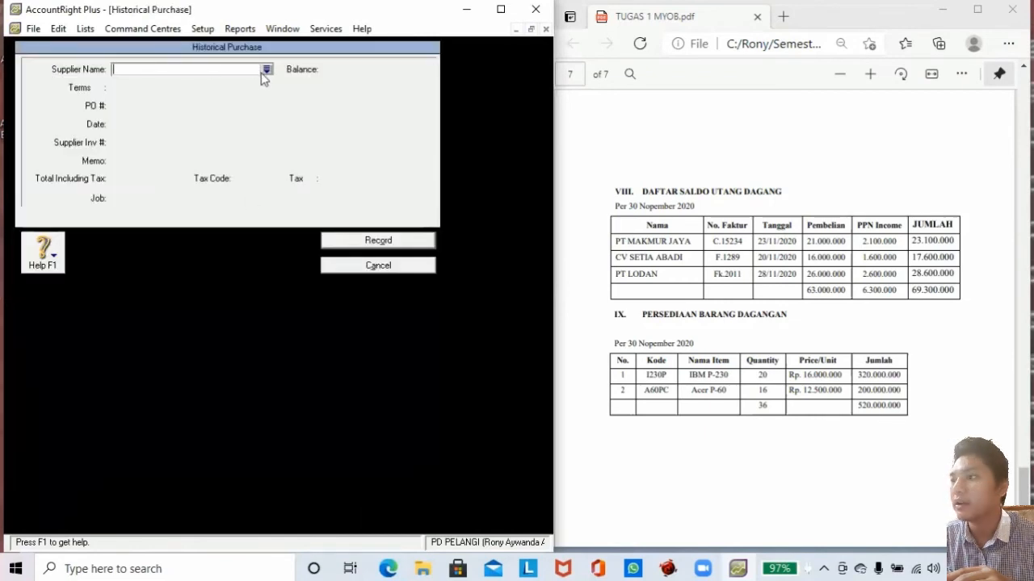
Enter PT Makmur Jaya's purchase with PO C.15234 dated 23/11/2020.
click(265, 73)
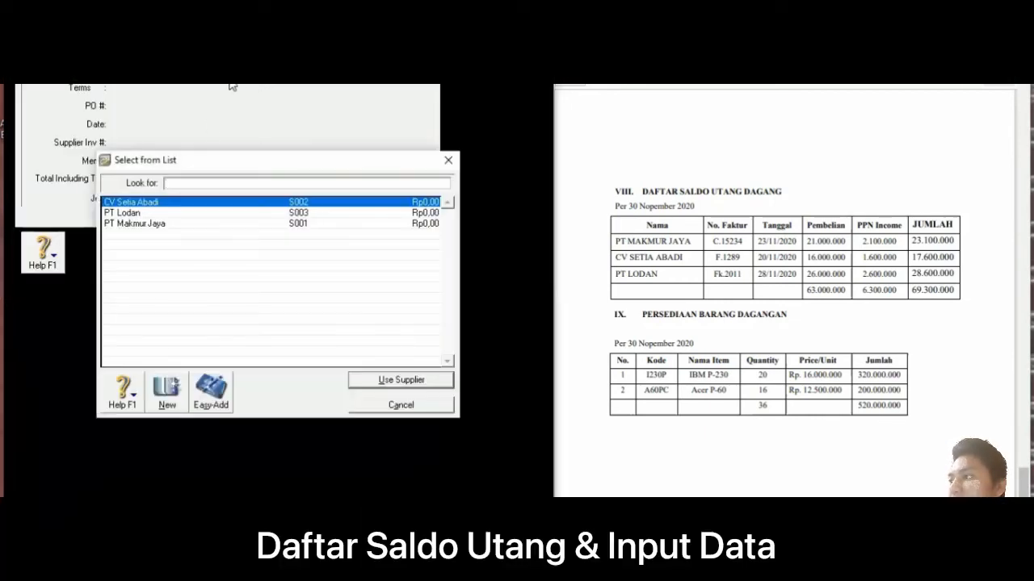
click(161, 226)
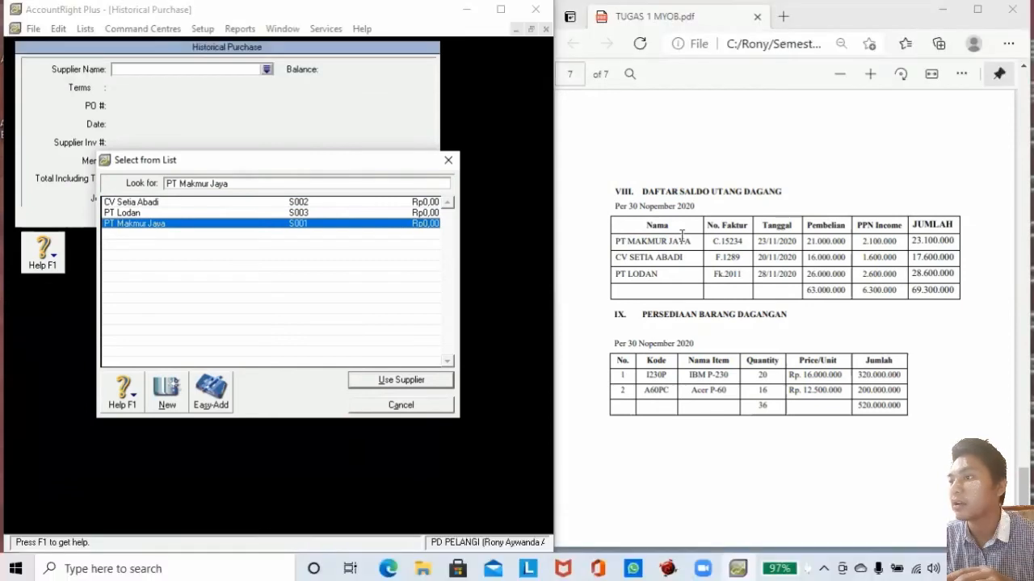
click(377, 380)
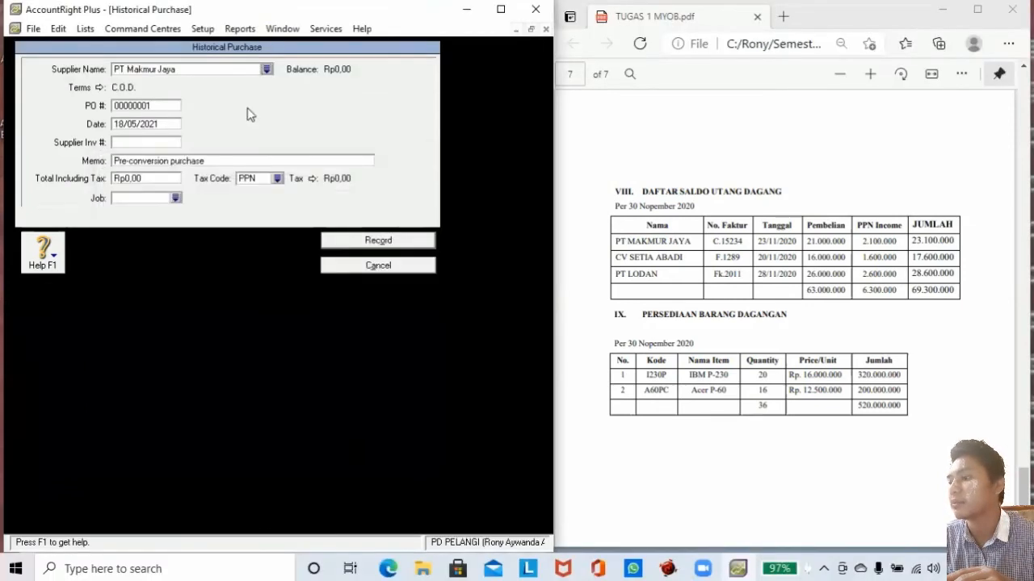
click(156, 107)
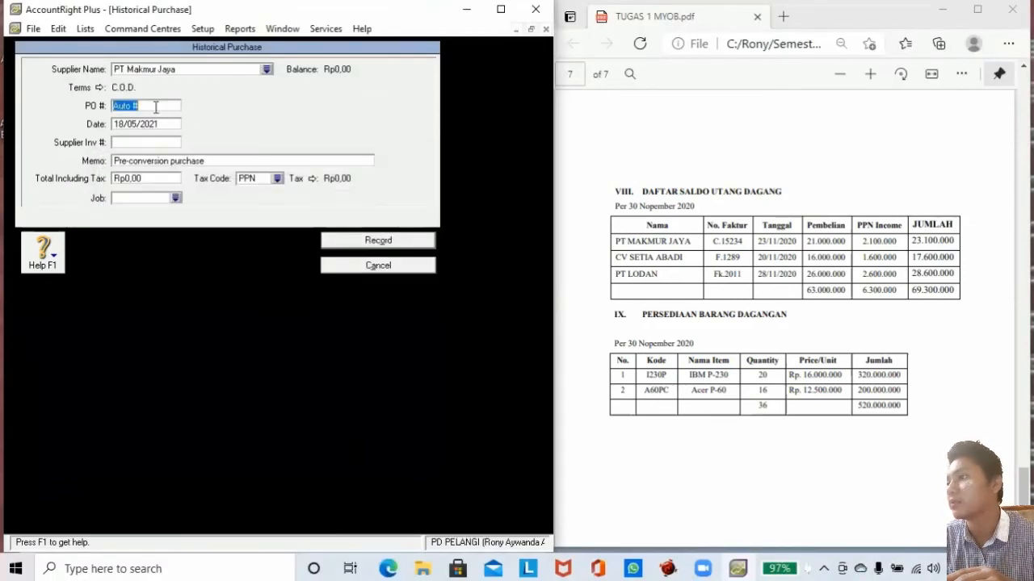
text(C.15234)
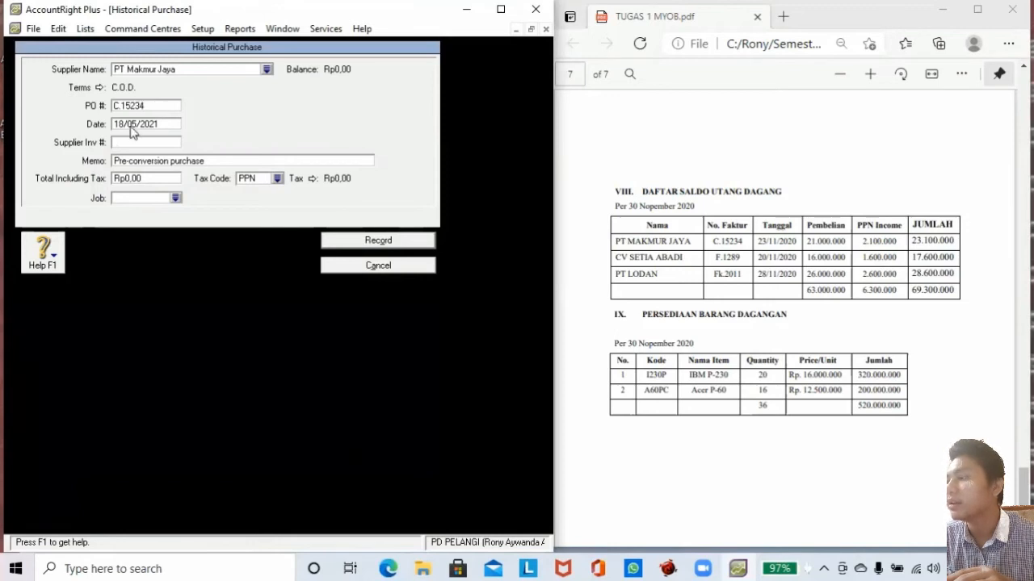
click(122, 124)
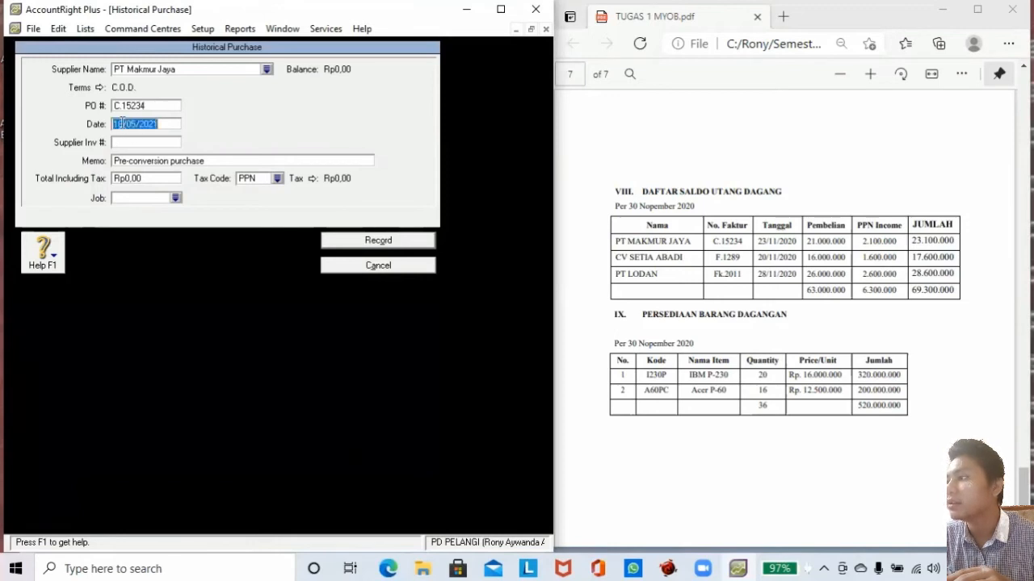
click(121, 124)
key(BackSpace)
key(BackSpace)
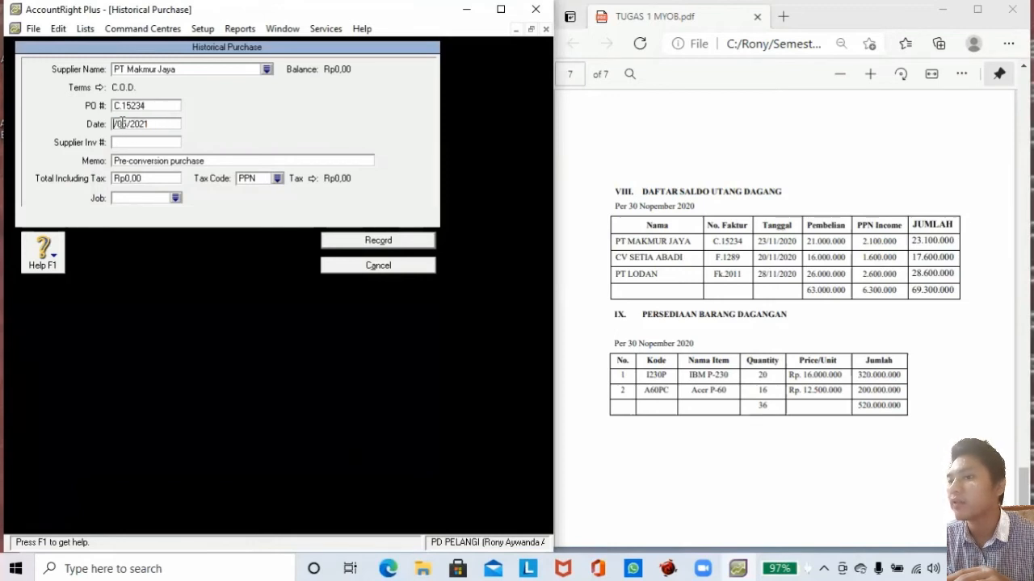
text(23/)
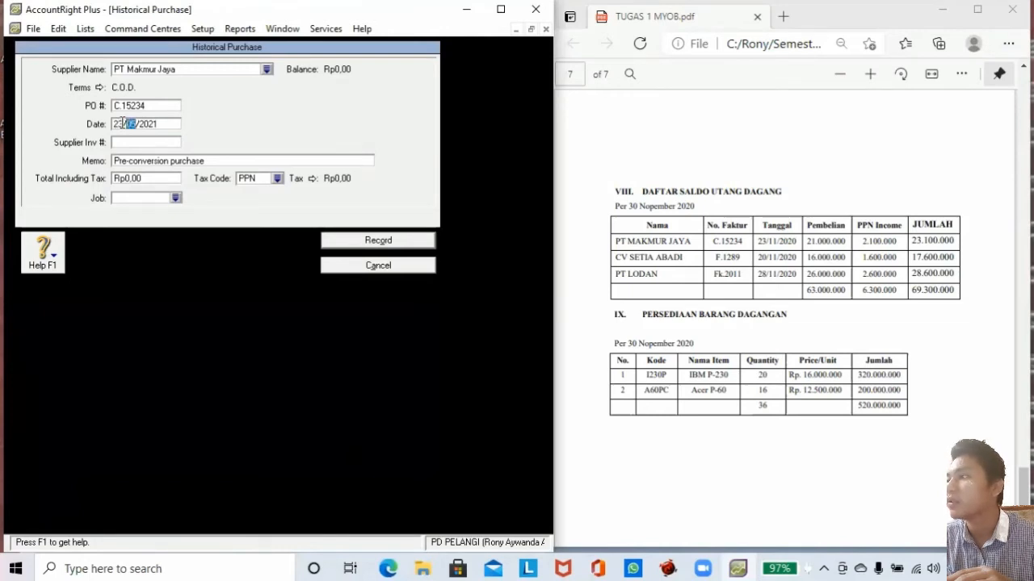
text(11)
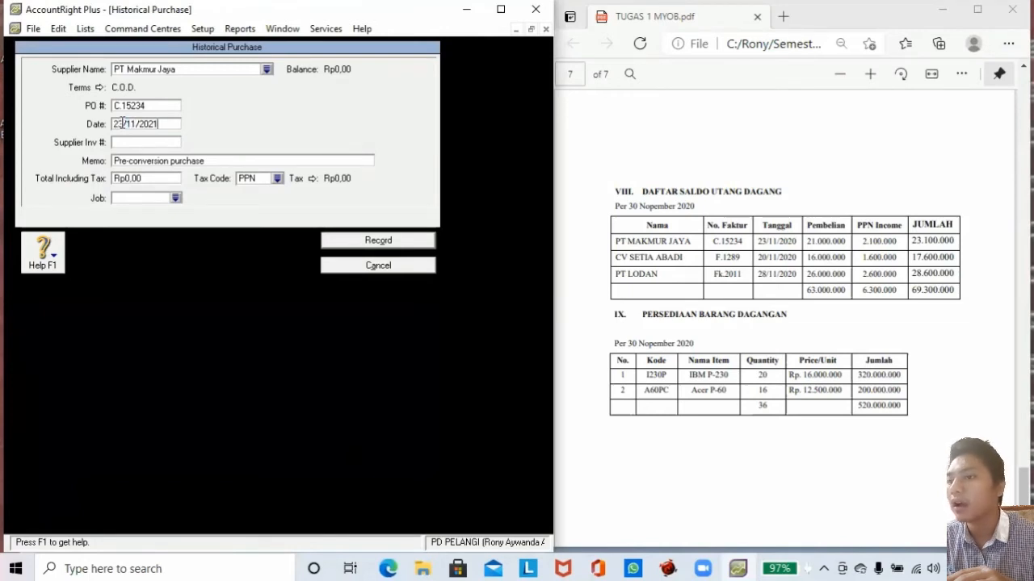
key(BackSpace)
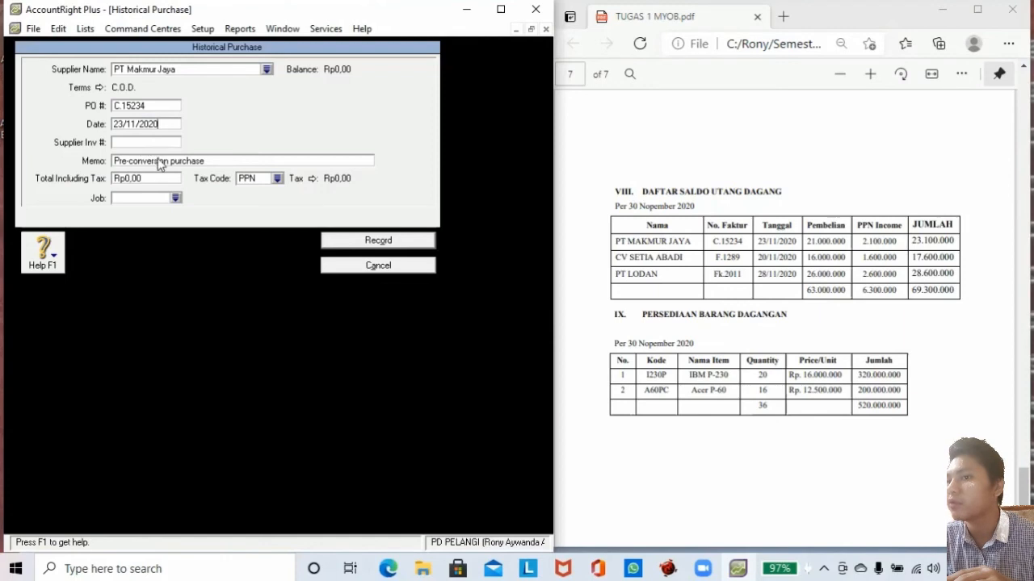
Enter total 23,100,000 with tax code N-T and record the purchase.
click(153, 178)
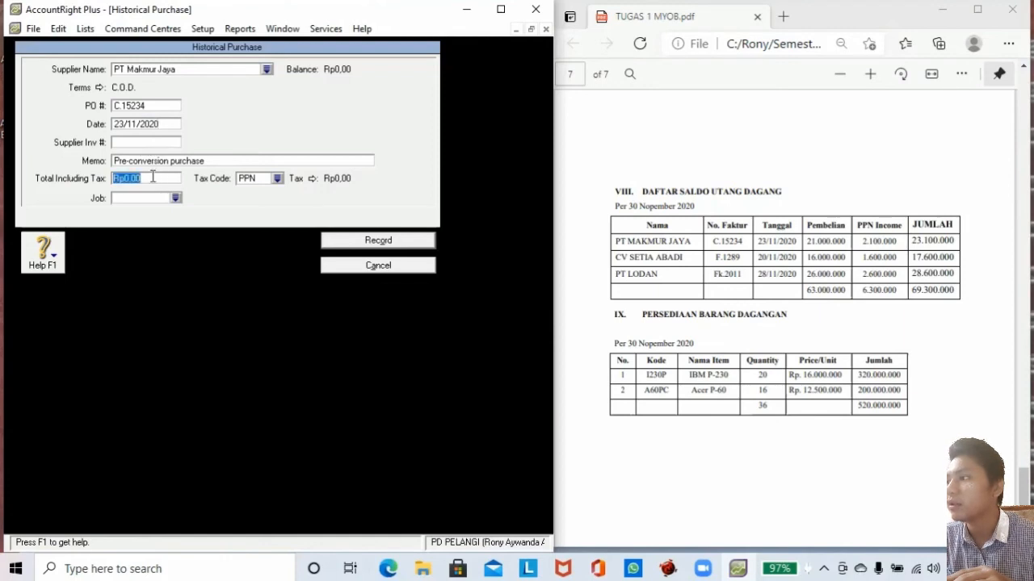
text(23100000)
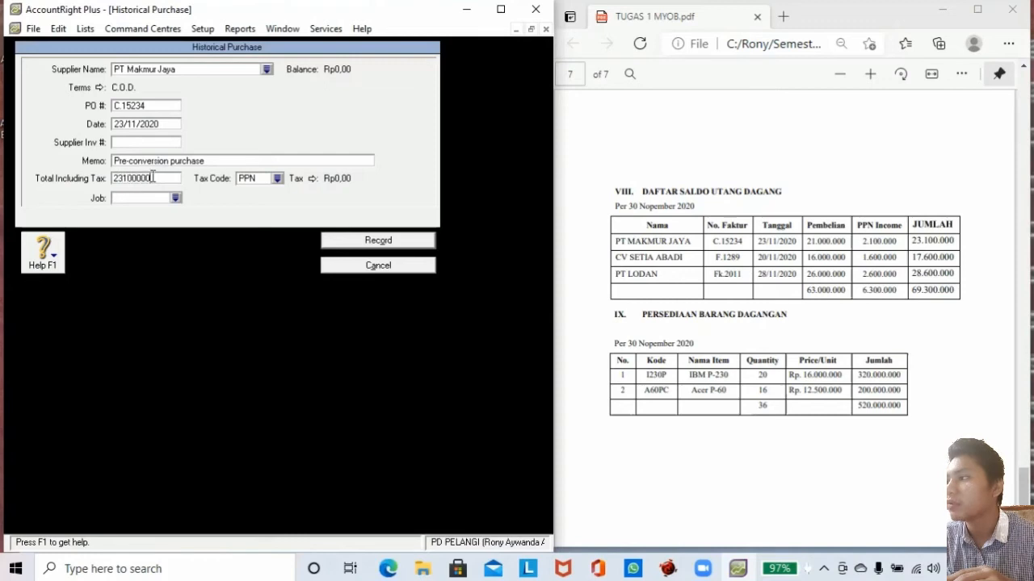
click(277, 177)
click(252, 202)
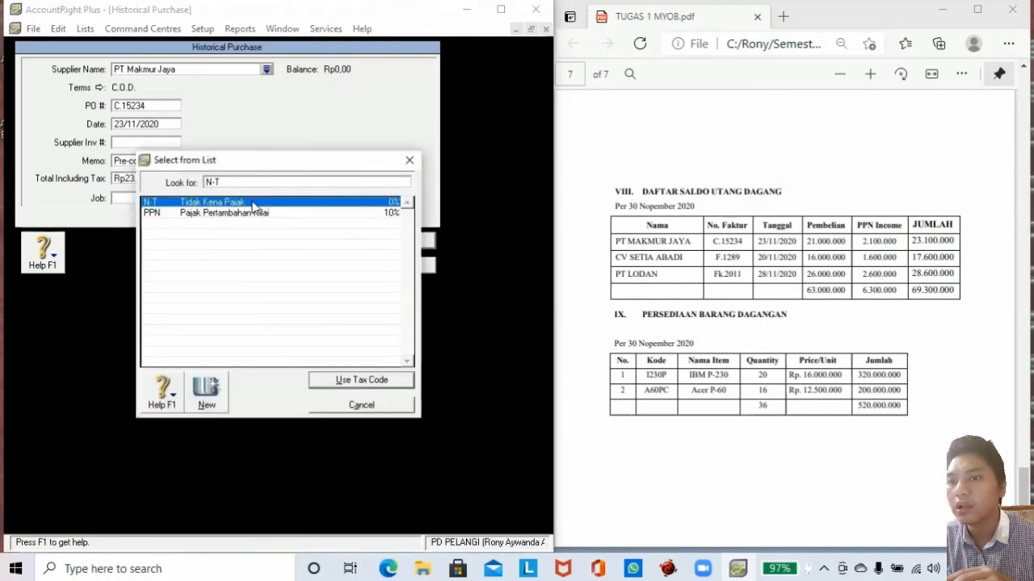
click(336, 380)
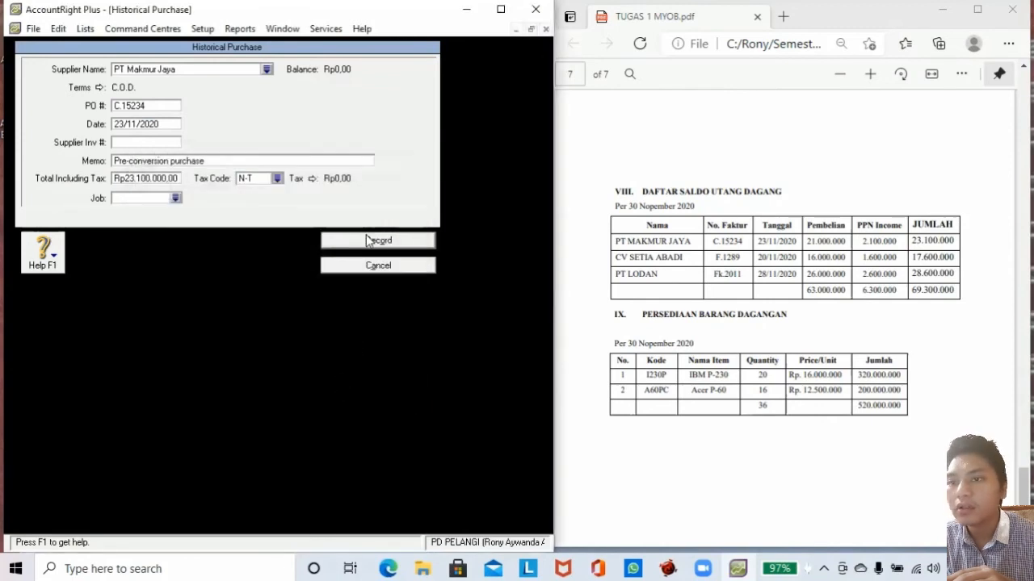
click(366, 238)
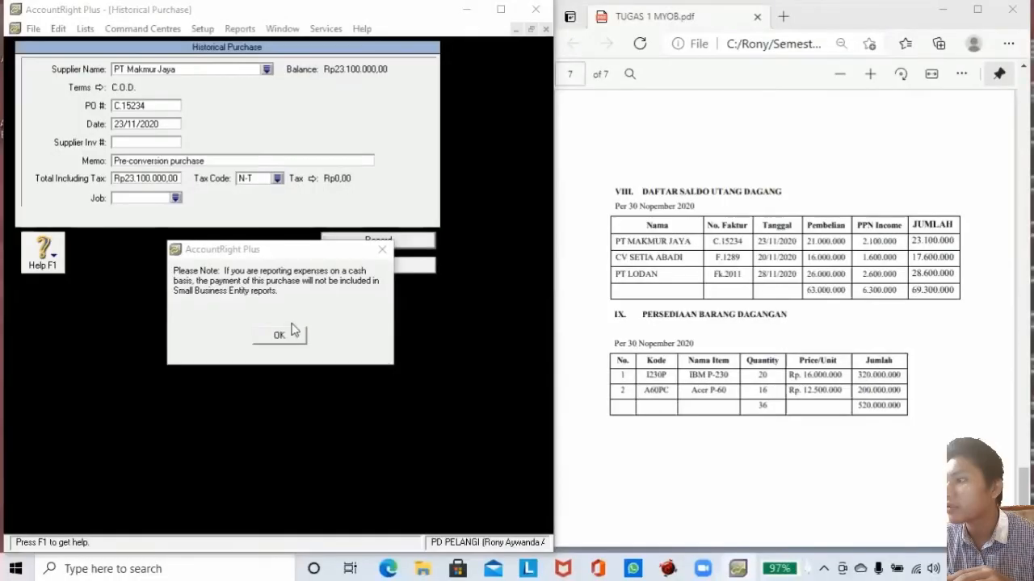
Dismiss the cash-basis note and start CV Setia Abadi's purchase with PO F.1289.
click(279, 336)
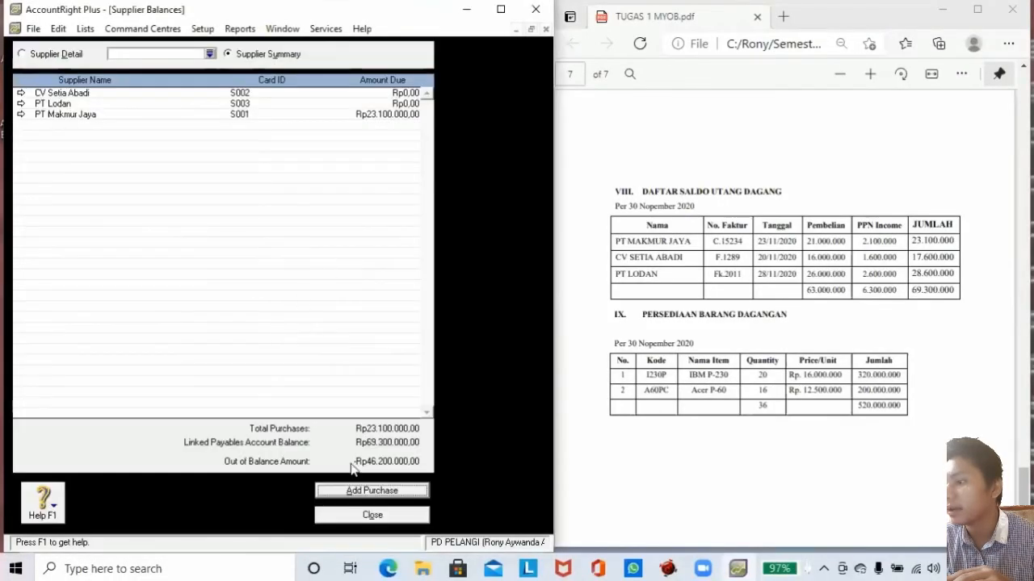
click(319, 489)
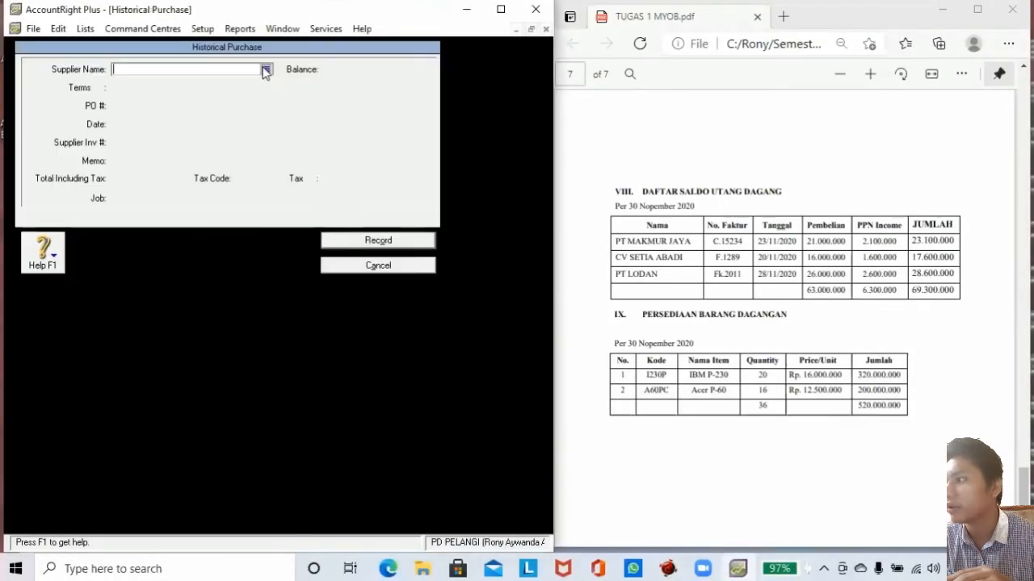
click(266, 69)
double_click(144, 202)
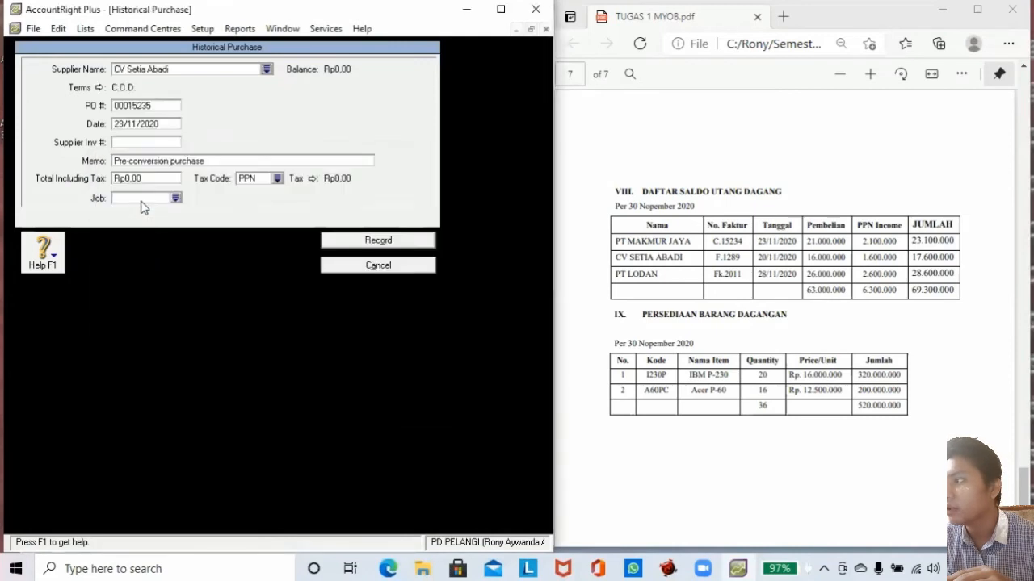
click(146, 106)
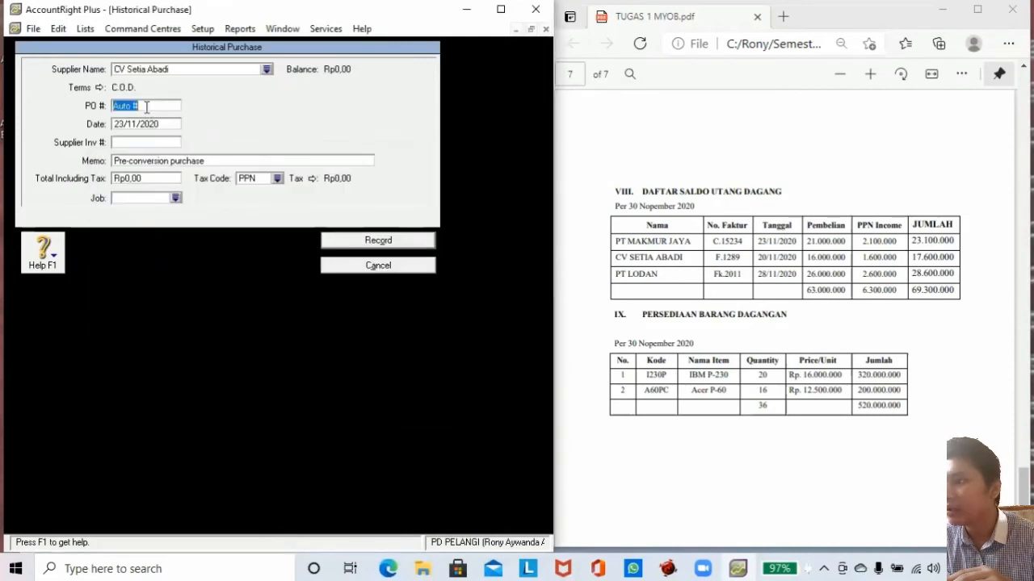
text(F.1289)
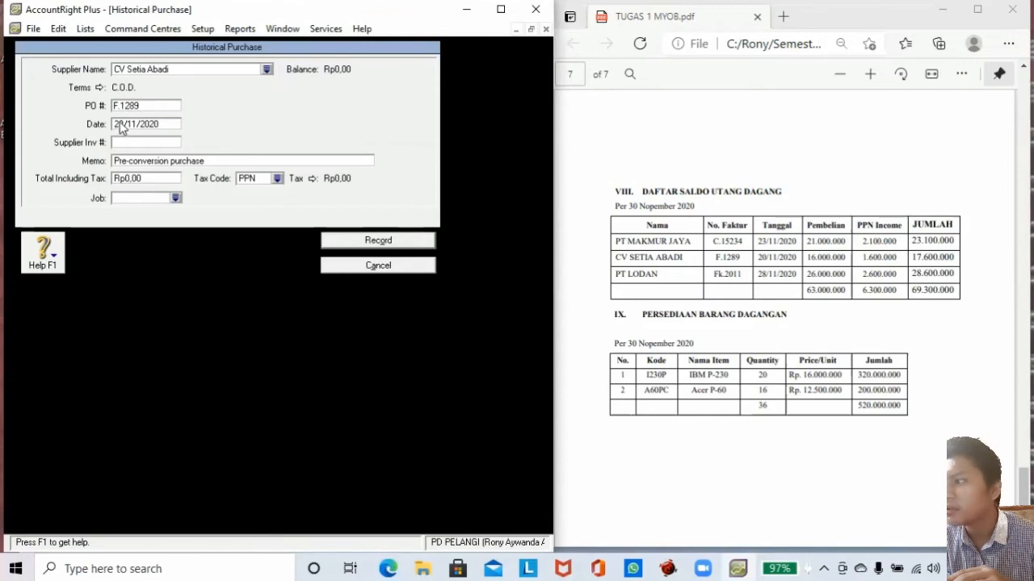
Set date 20/11/2020, total 17,600,000 and tax code N-T, record it, and begin another purchase.
click(118, 123)
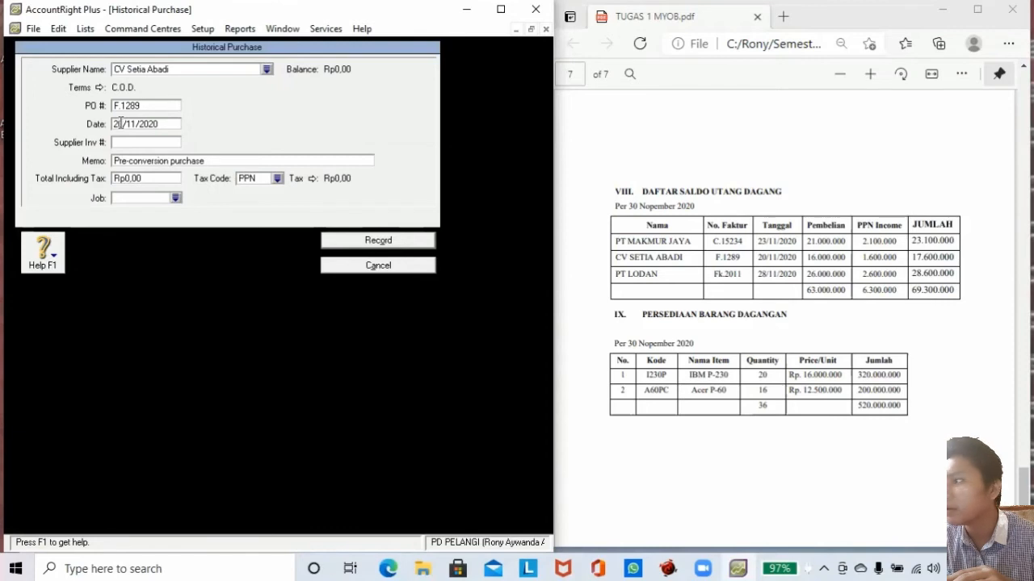
click(141, 176)
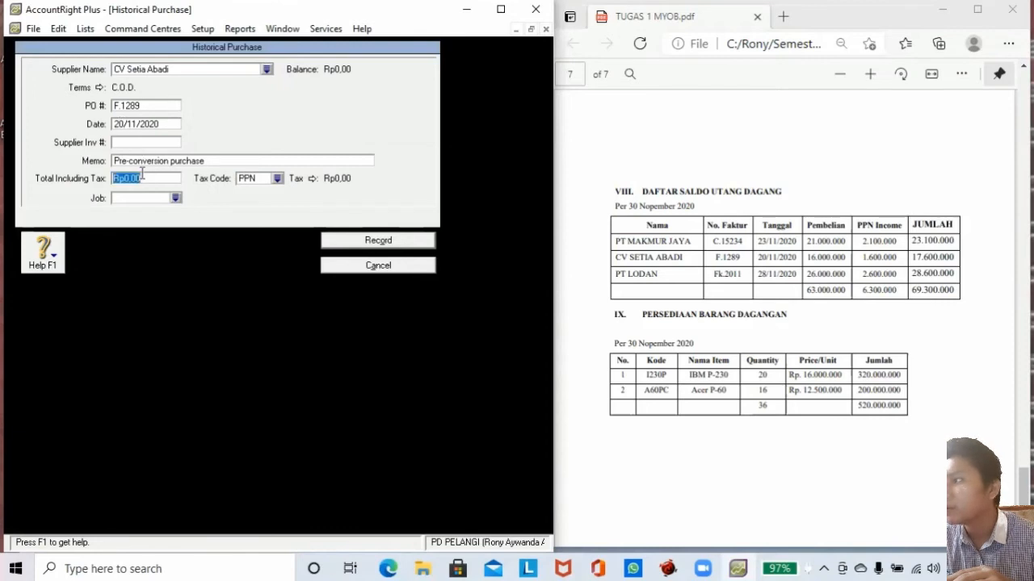
click(141, 176)
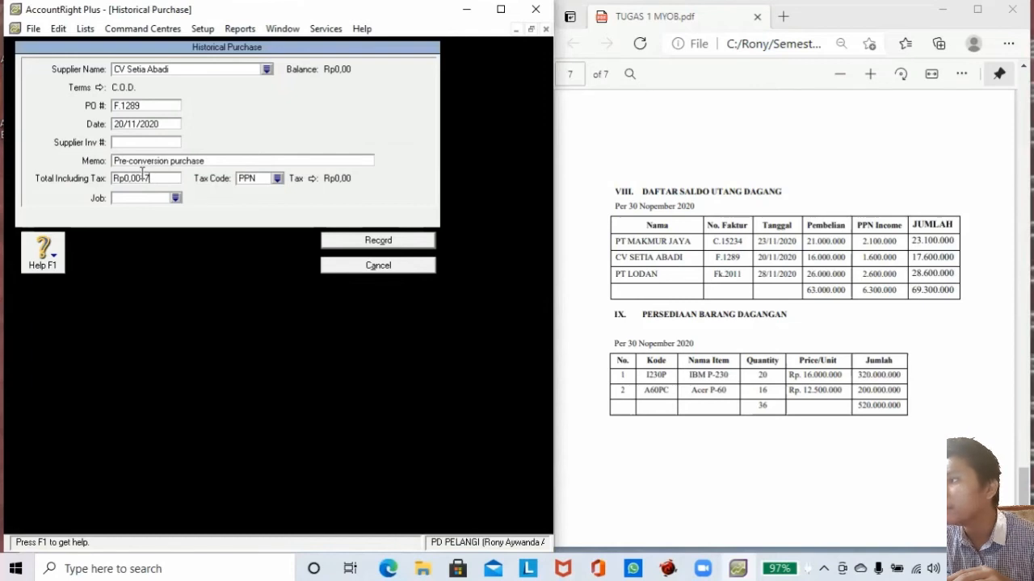
key(BackSpace)
key(BackSpace)
key(BackSpace)
key(BackSpace)
key(BackSpace)
key(BackSpace)
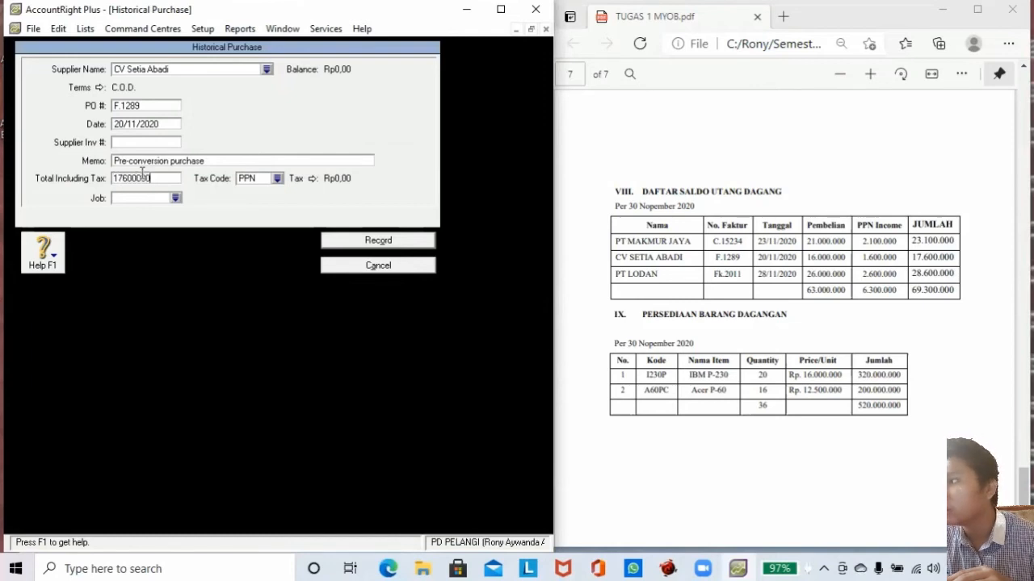
click(277, 179)
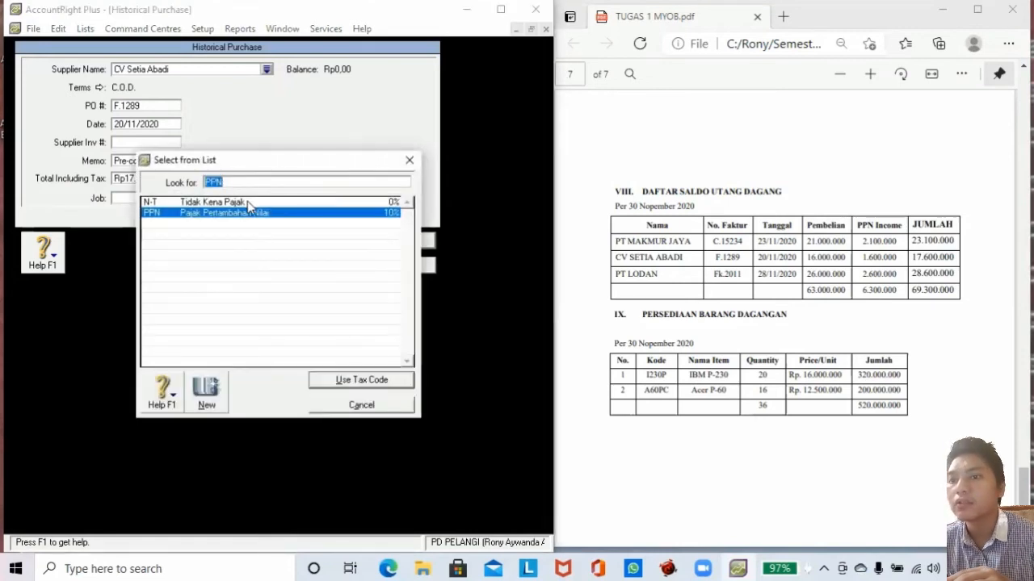
click(247, 202)
click(323, 379)
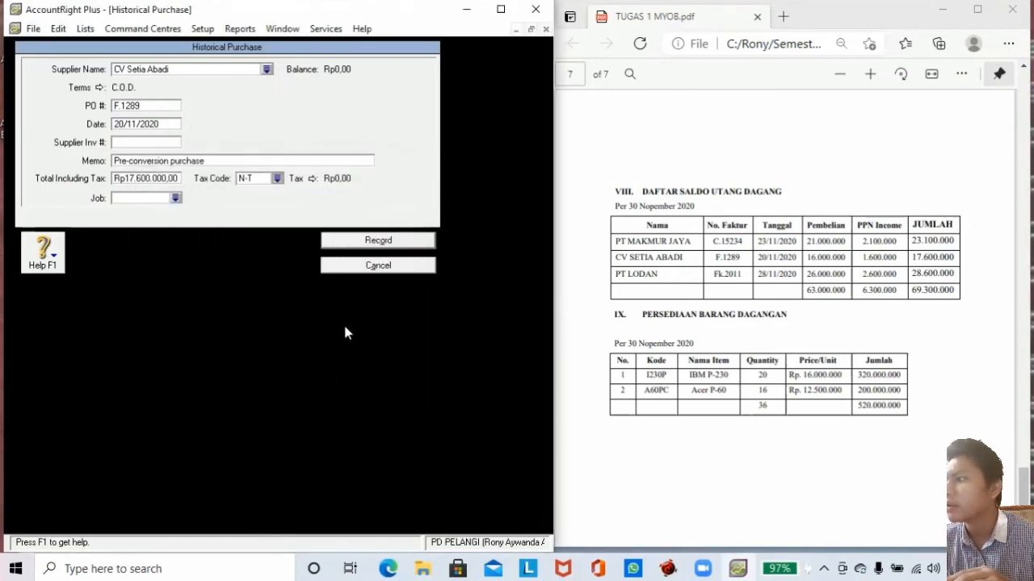
click(401, 239)
click(283, 334)
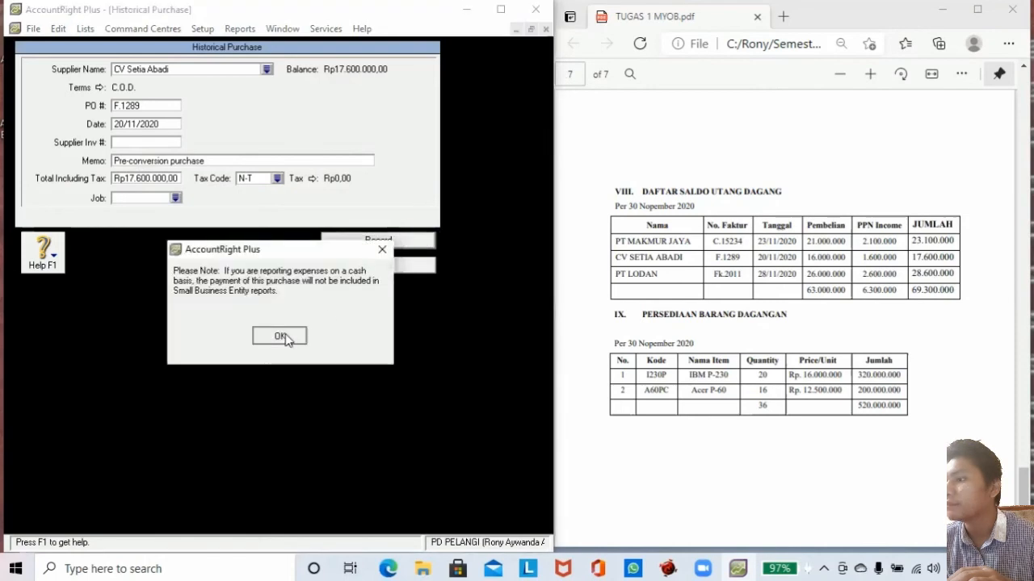
click(333, 490)
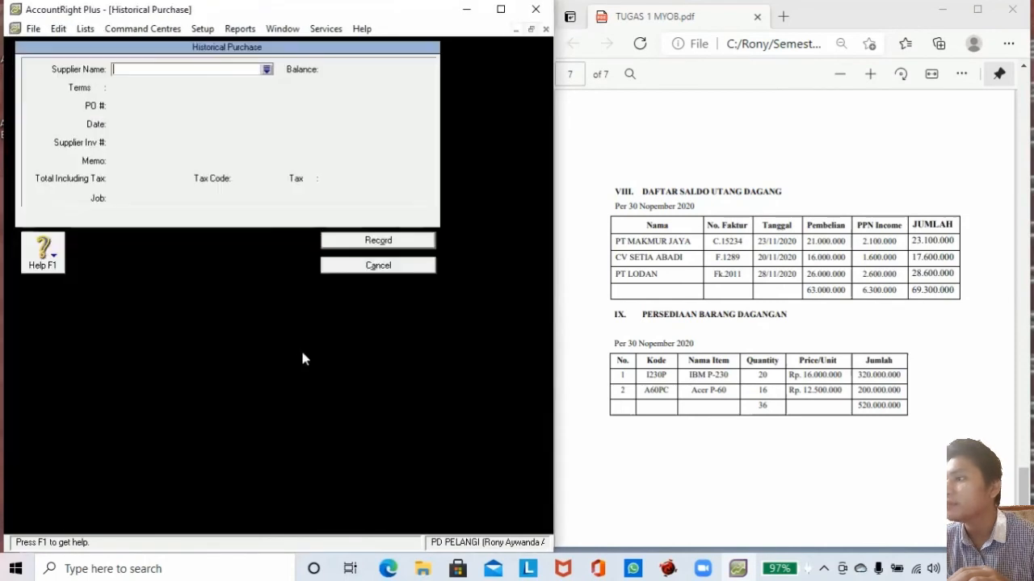
Enter PT Lodan's purchase with PO Fk.2011 dated 28/11/2020.
click(266, 70)
click(164, 213)
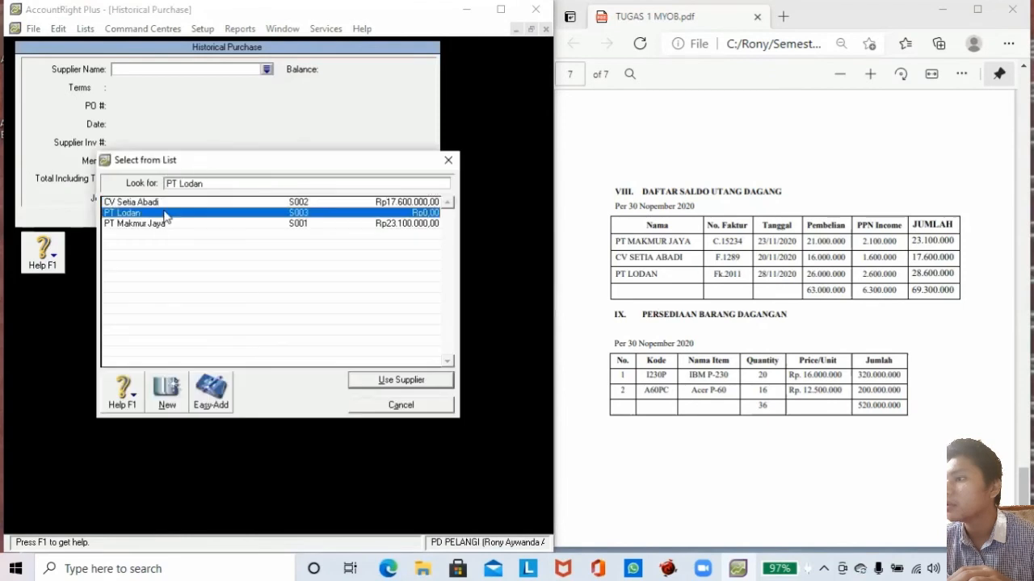
click(367, 380)
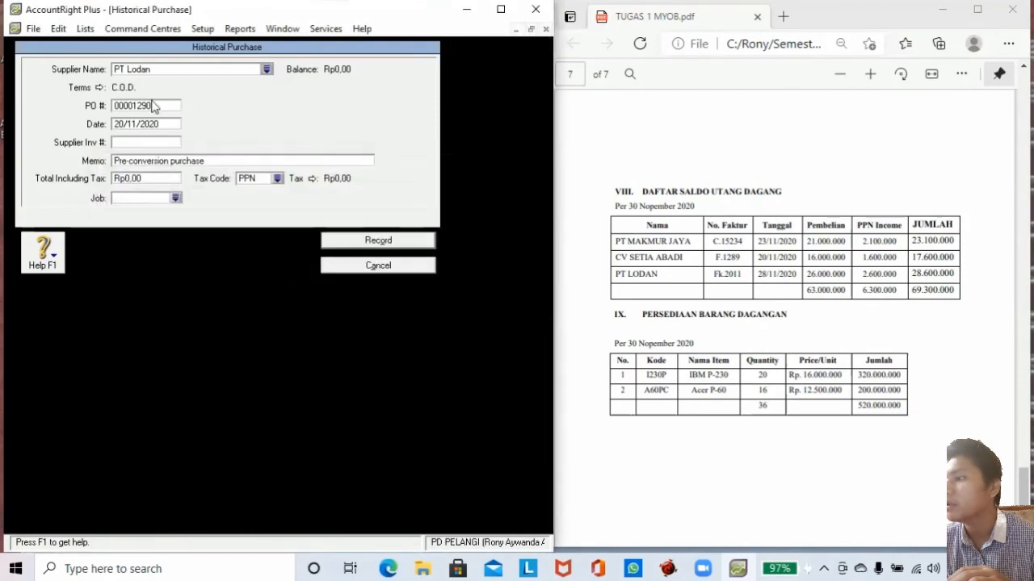
double_click(154, 107)
key(BackSpace)
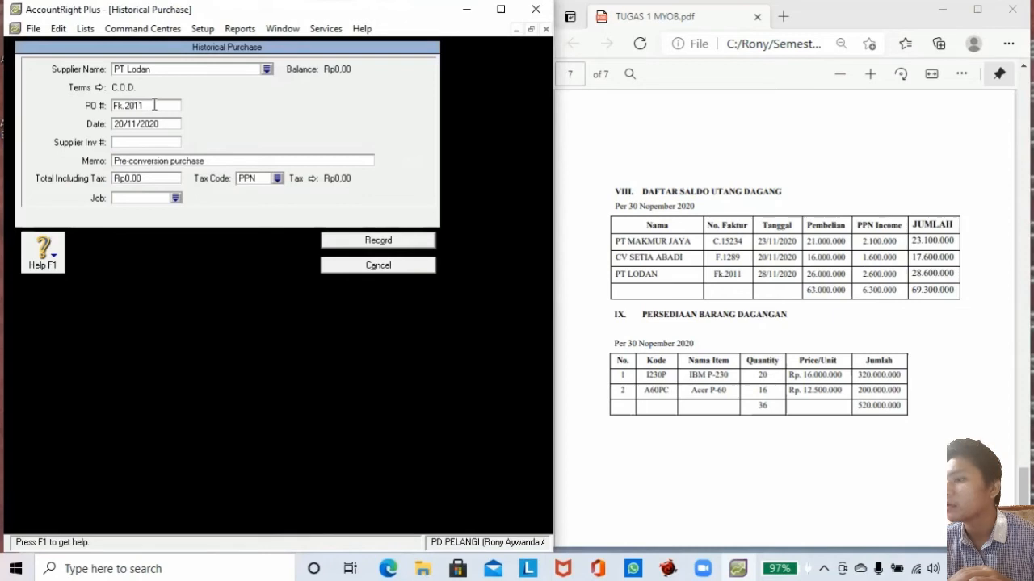
click(124, 123)
key(BackSpace)
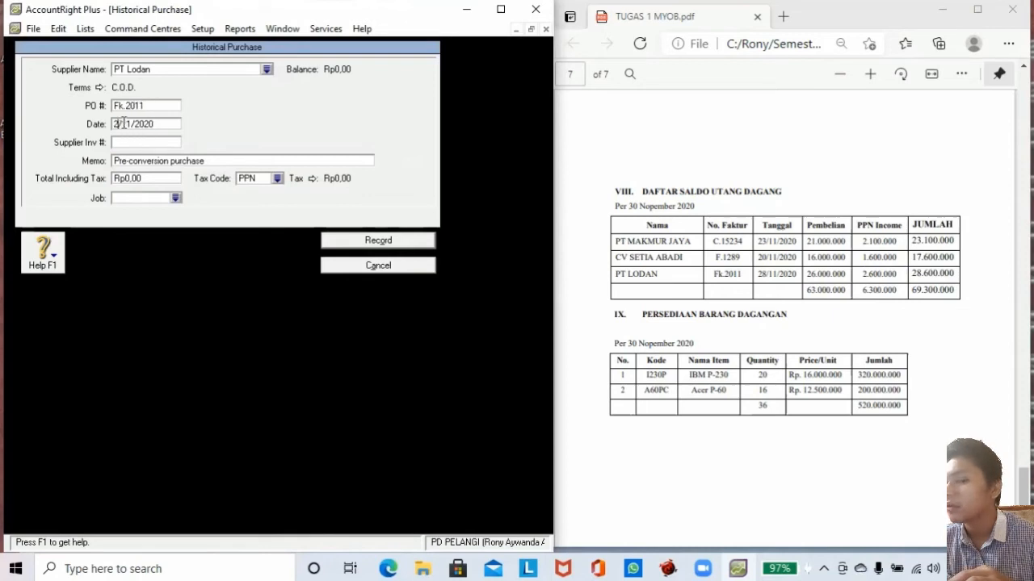
text(8)
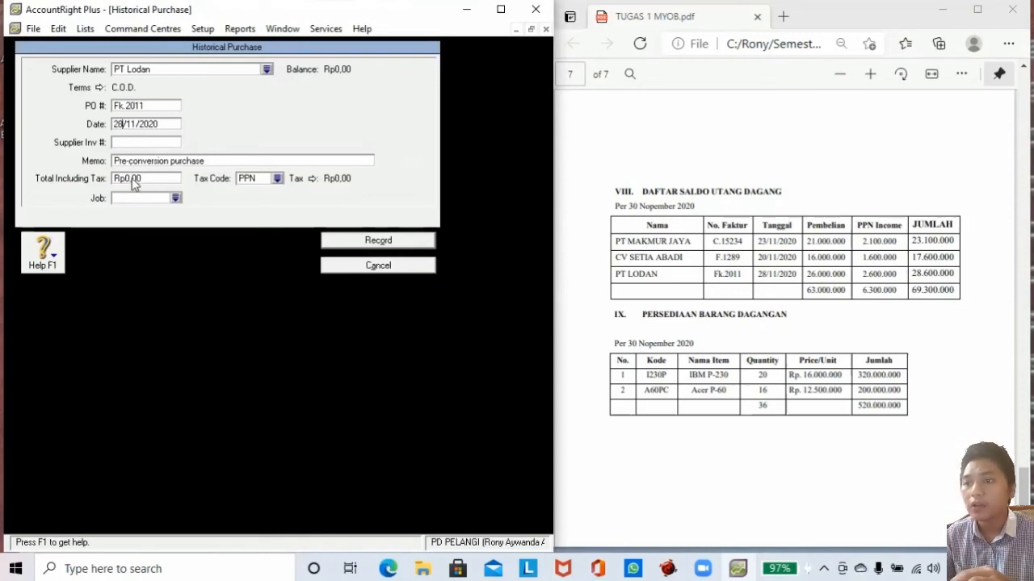
Enter total 28,600,000 with tax code N-T, record it and dismiss both messages.
click(133, 178)
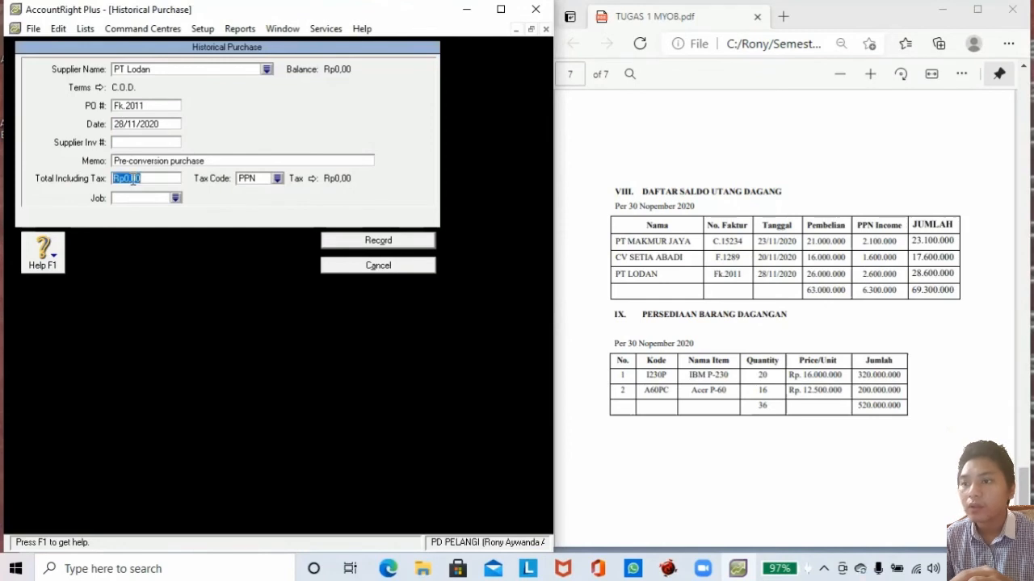
text(286)
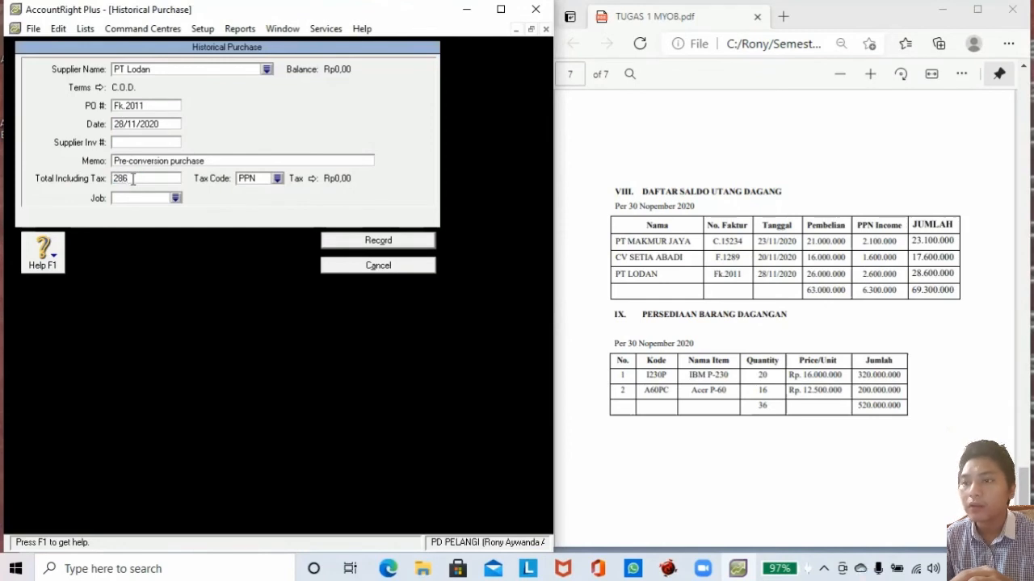
text(00000)
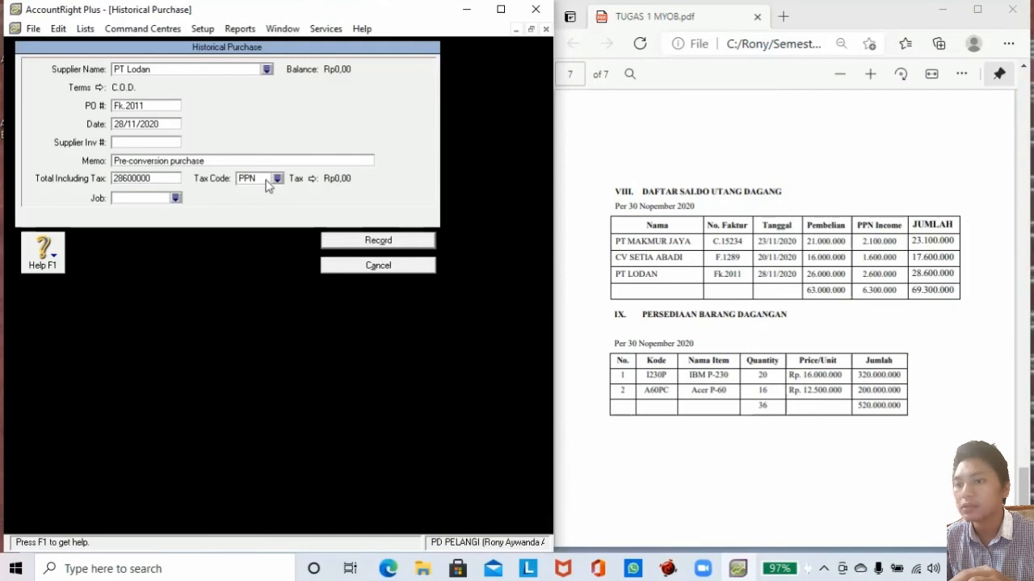
click(277, 179)
click(254, 203)
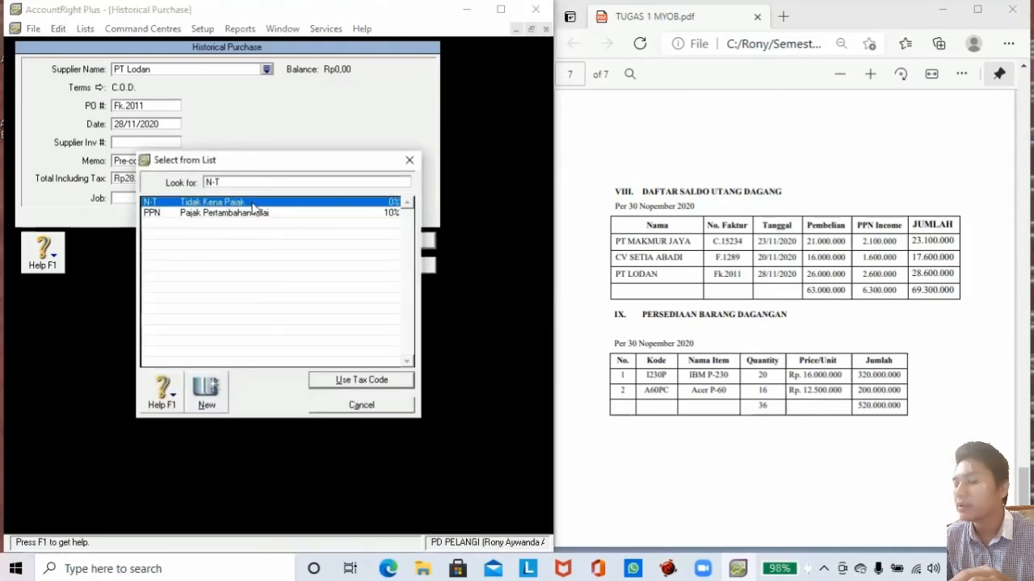
click(327, 383)
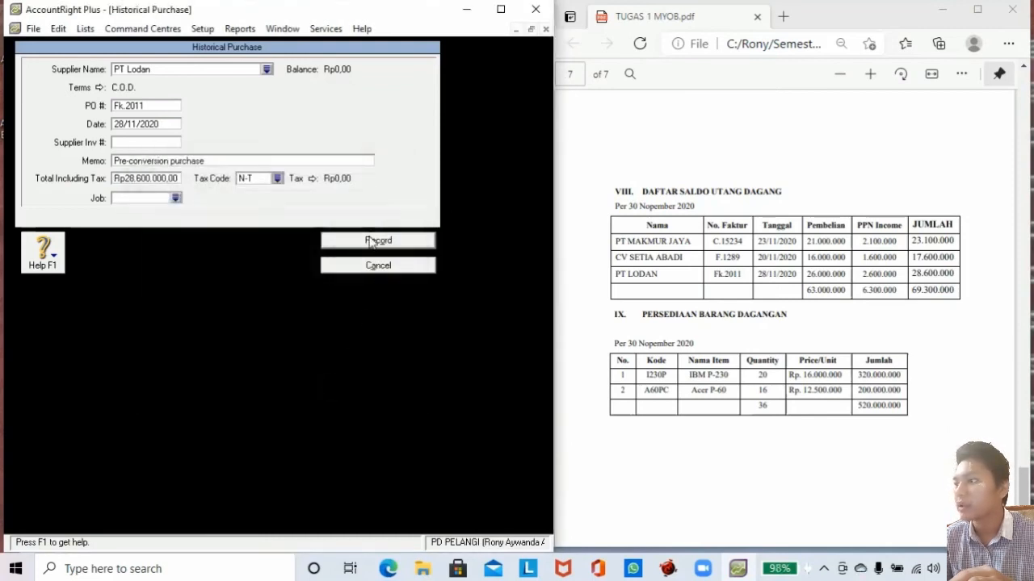
click(368, 240)
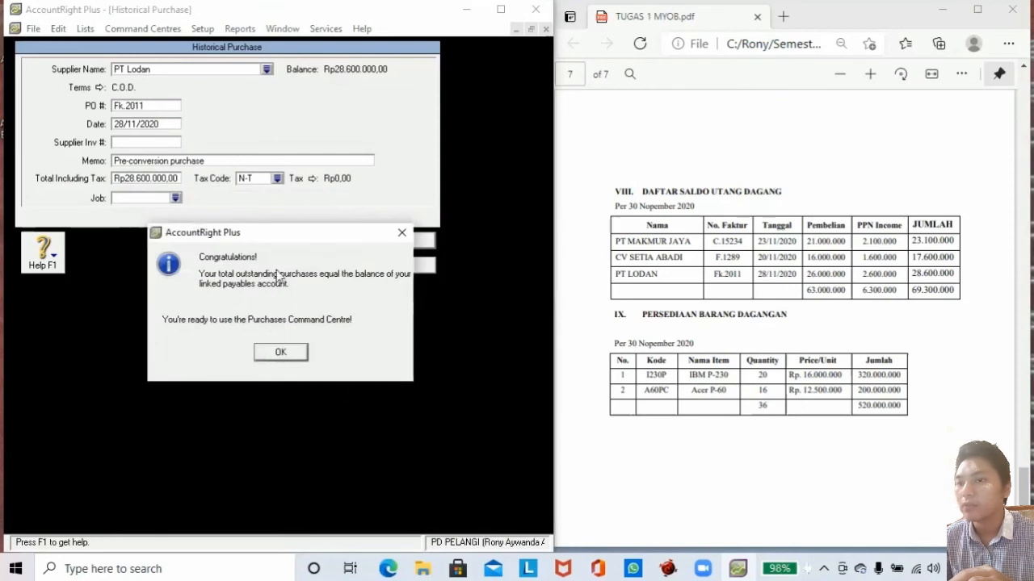
click(295, 353)
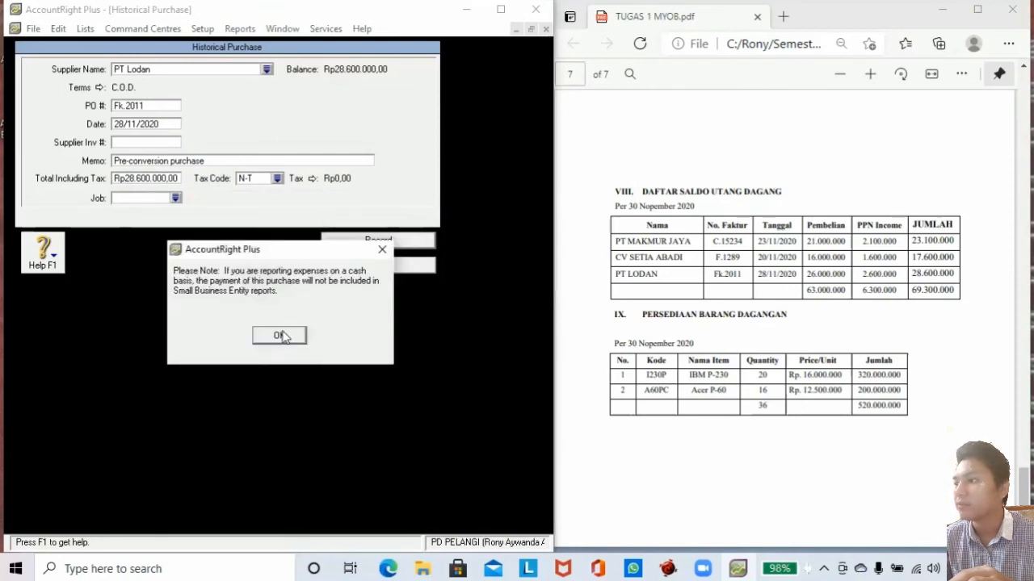
click(283, 334)
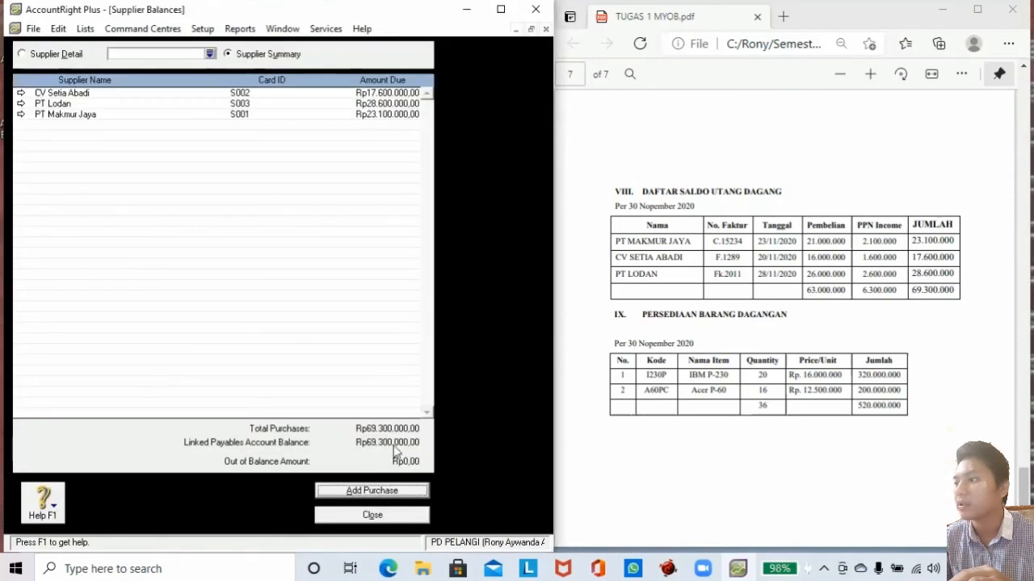
Close Supplier Balances and open the empty Inventory Items List.
click(372, 515)
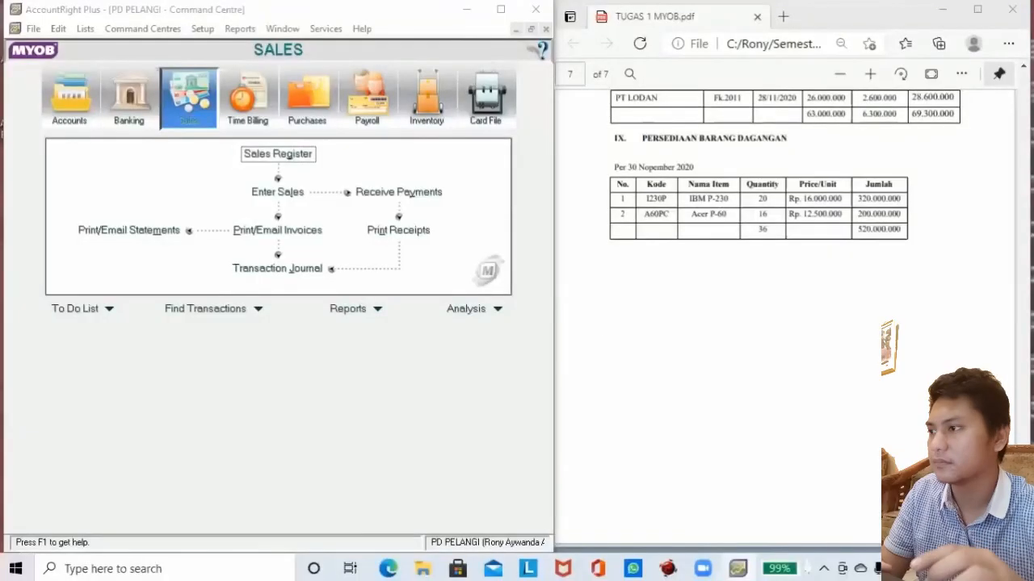
click(121, 29)
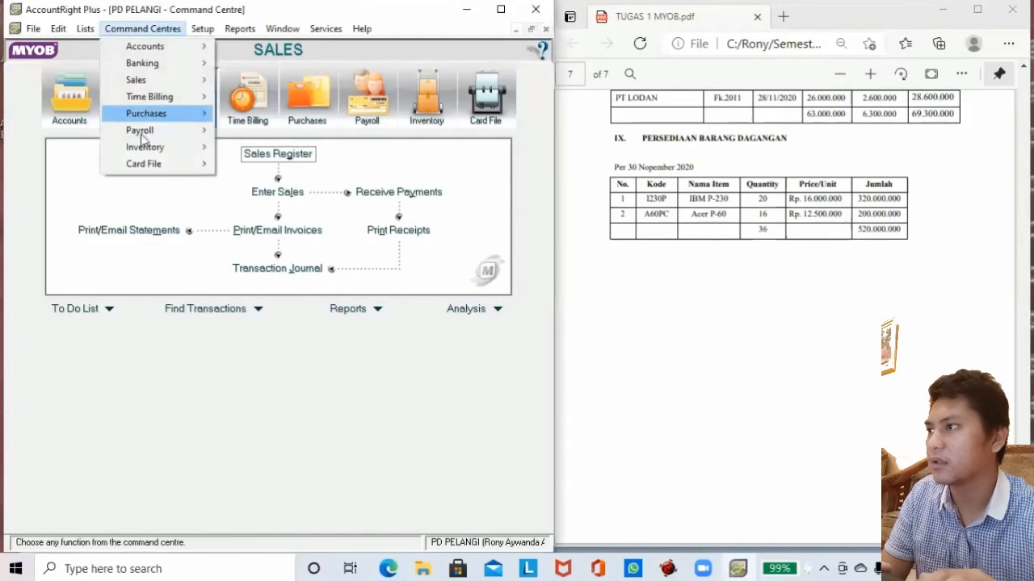
mouse_move(142, 148)
click(251, 166)
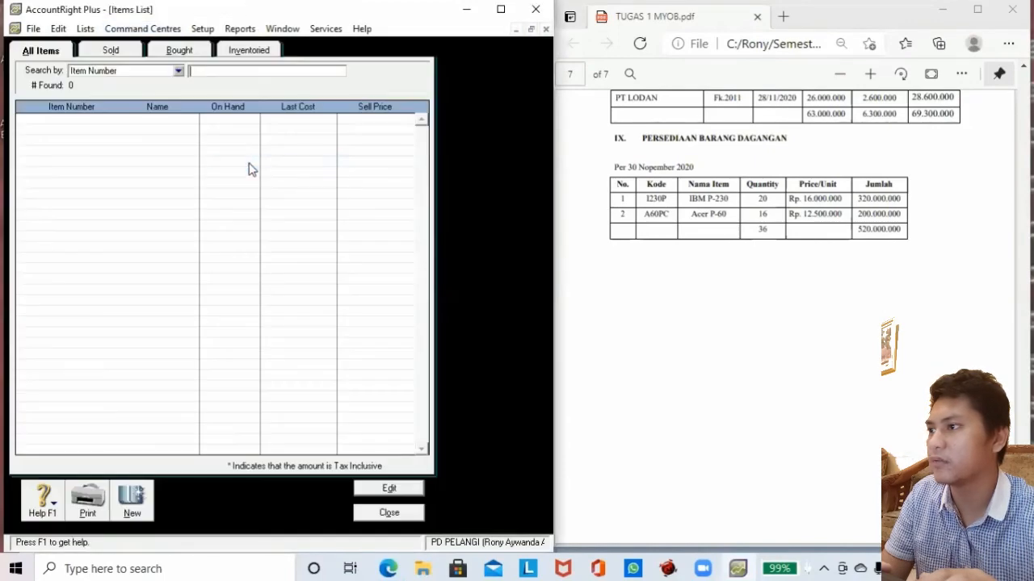
Create item 1230P named IBM P-230, marked as bought, sold and inventoried.
click(131, 499)
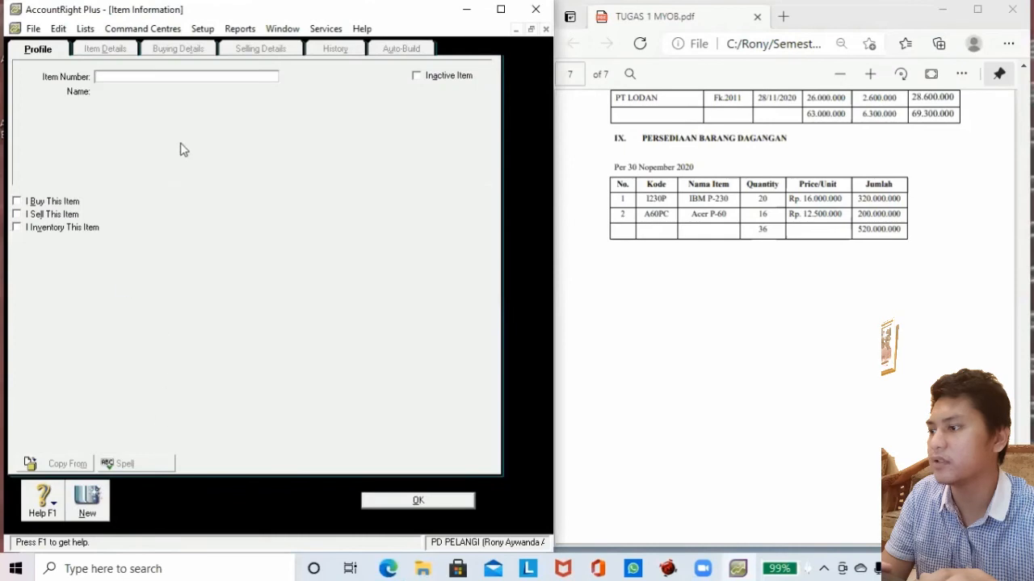
text(123)
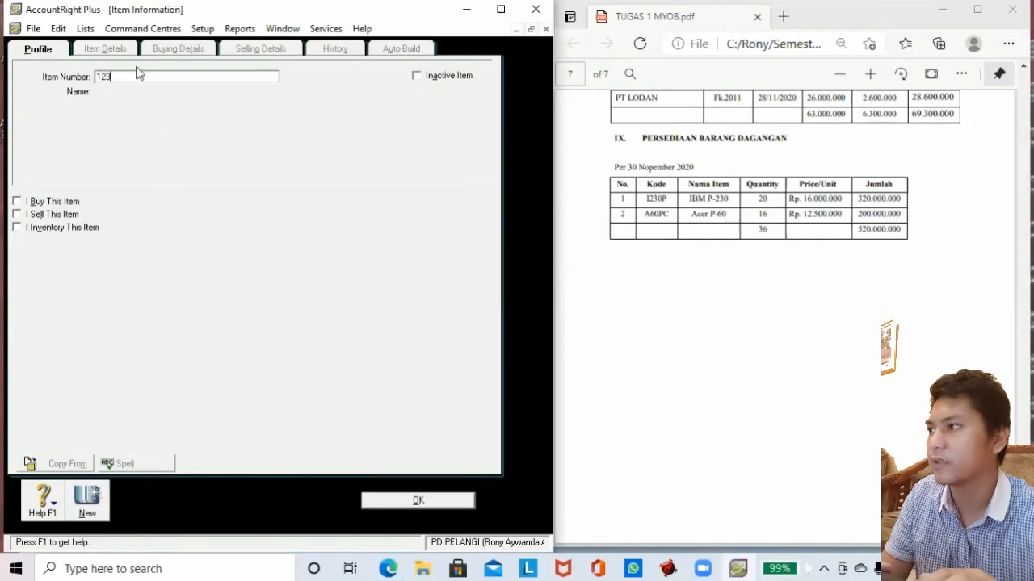
text(0P)
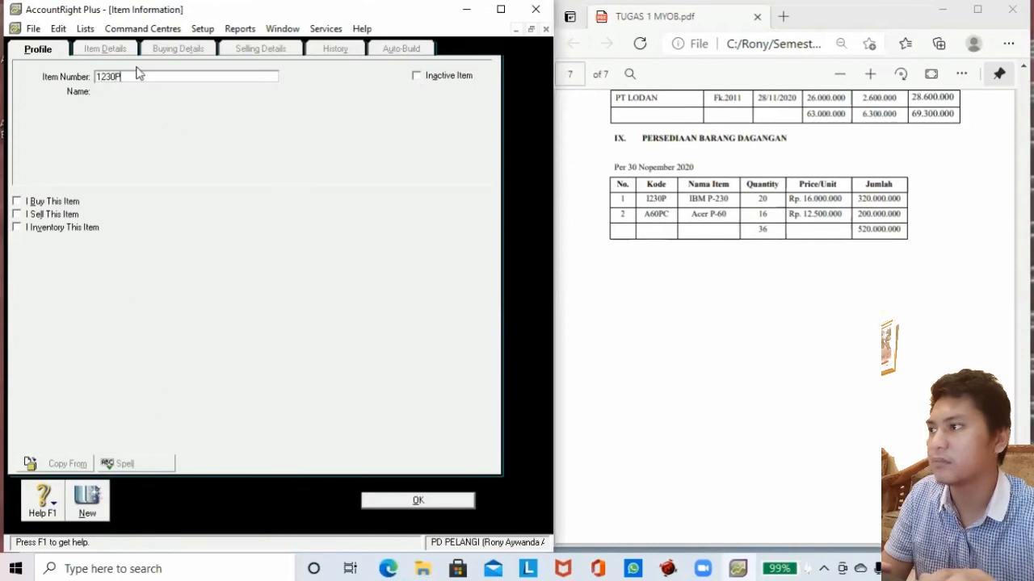
key(Tab)
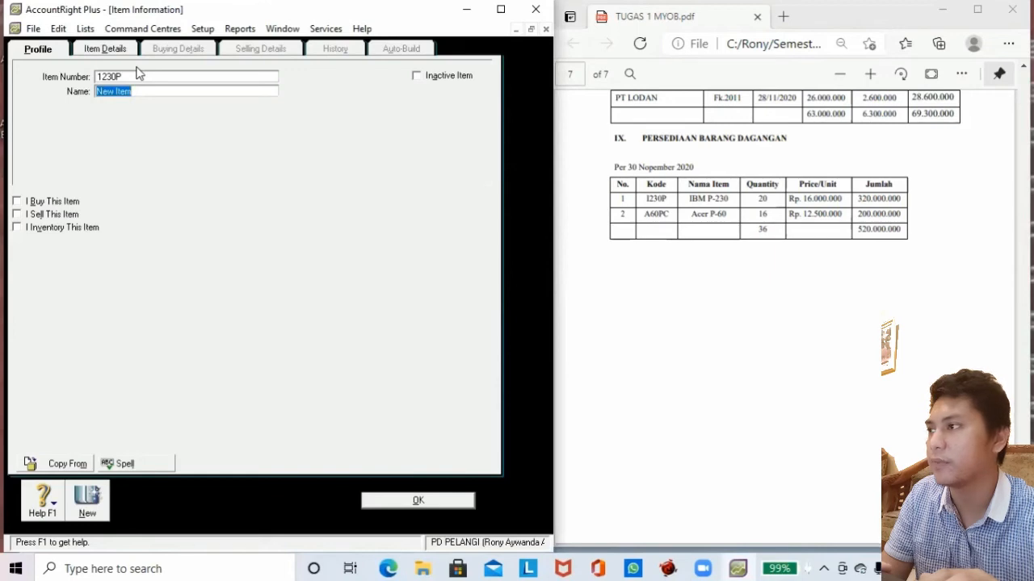
text(IBM)
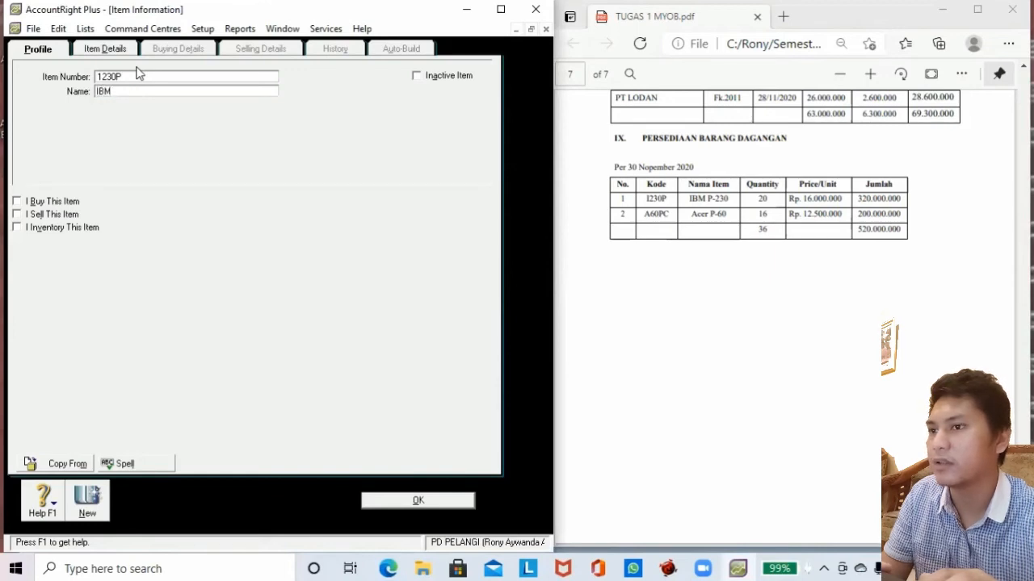
text( P)
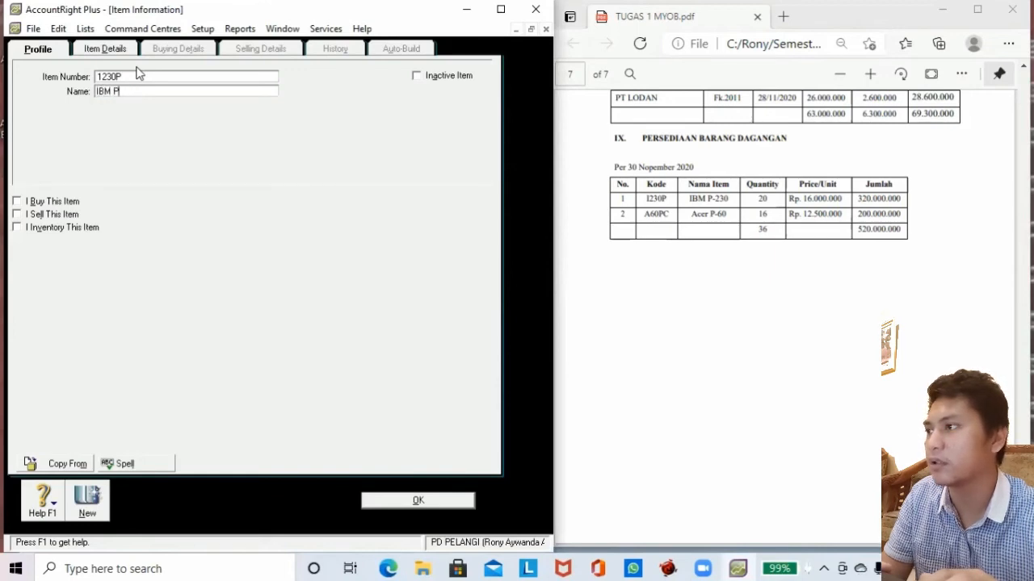
text(-230)
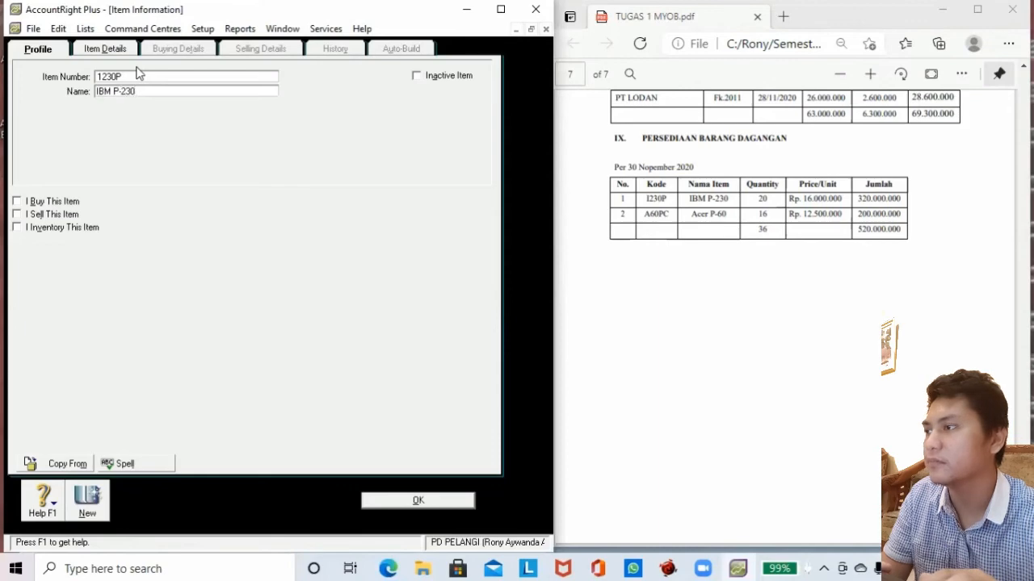
click(48, 202)
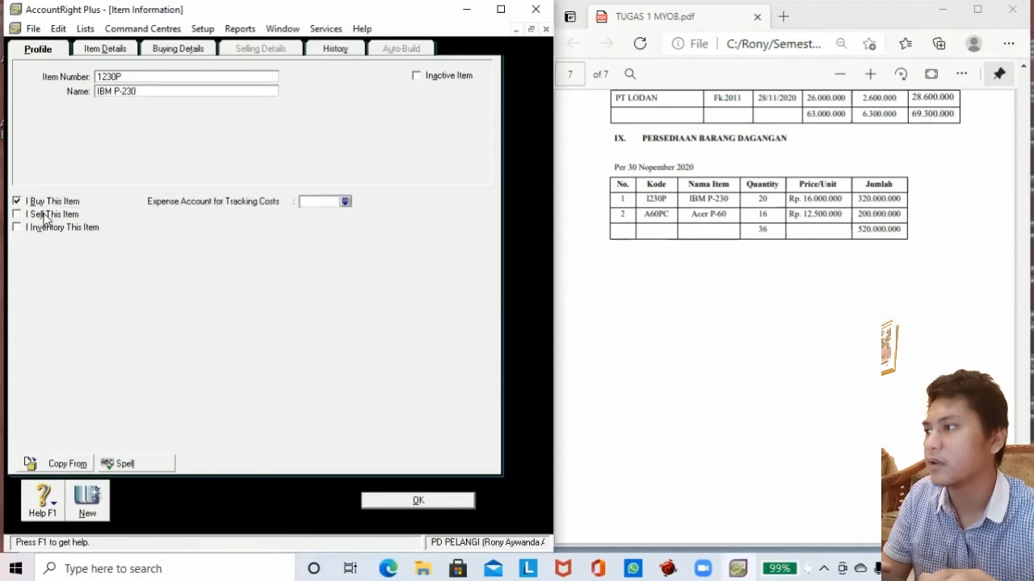
click(46, 216)
click(47, 227)
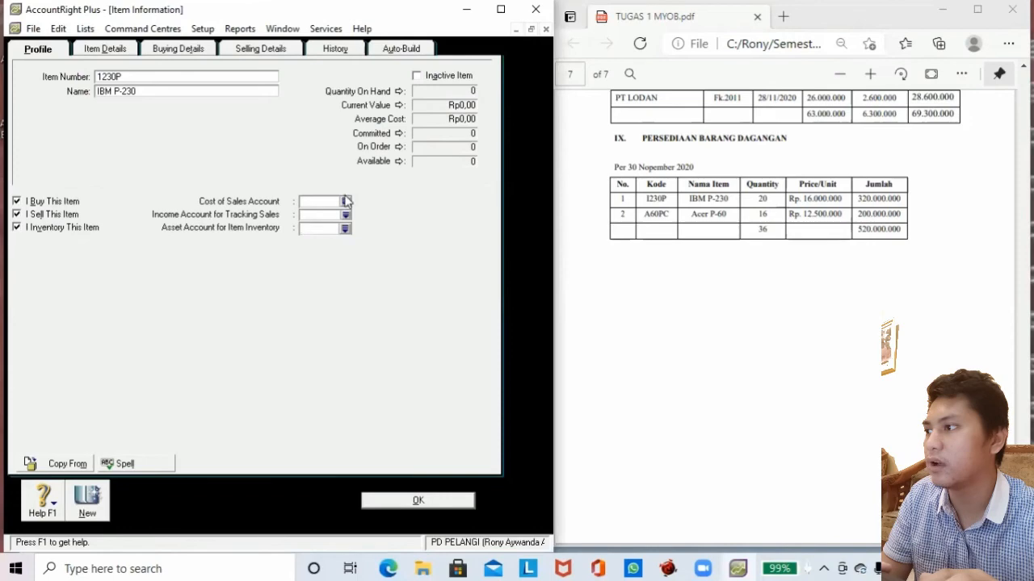
Assign accounts 5-1100 Cost of goods Sold, 4-1100 Sales and 1-1500 Merchandise Inventory.
click(344, 203)
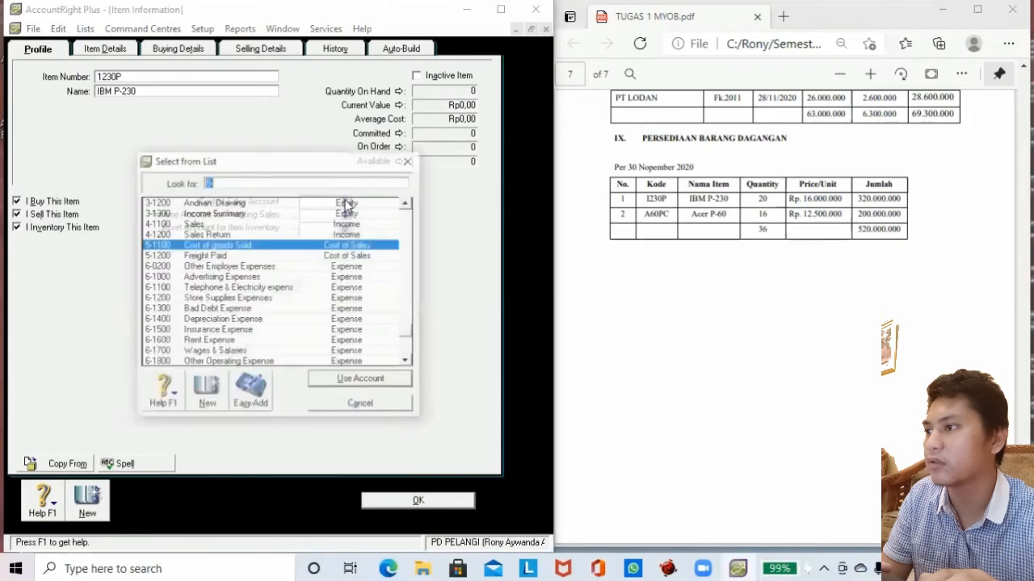
click(331, 381)
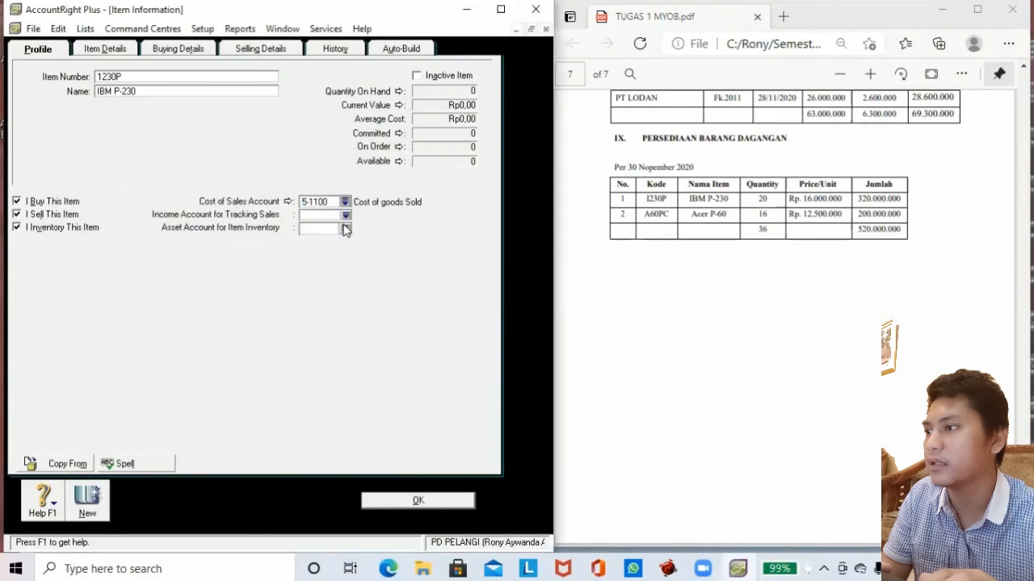
click(344, 215)
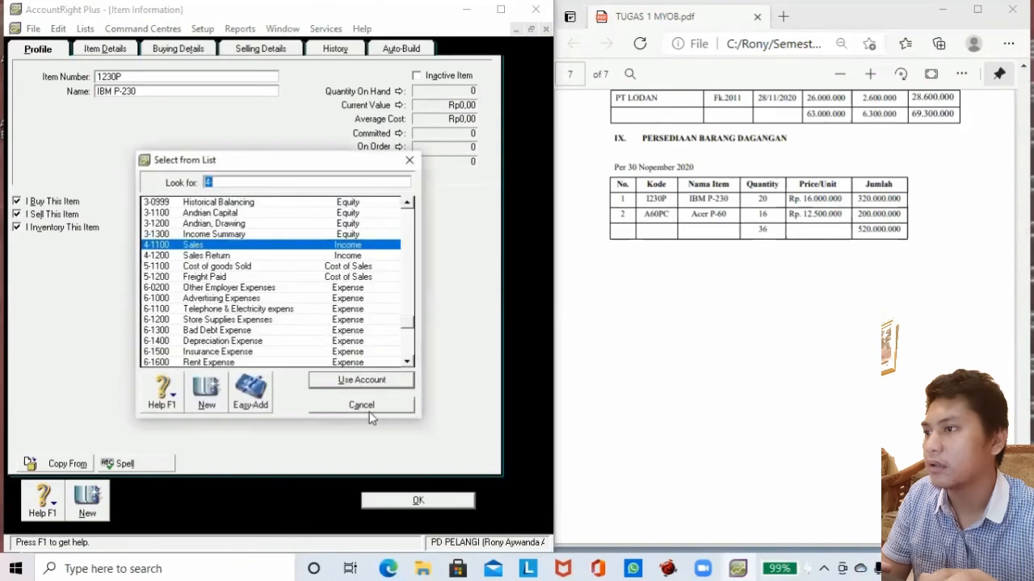
click(352, 381)
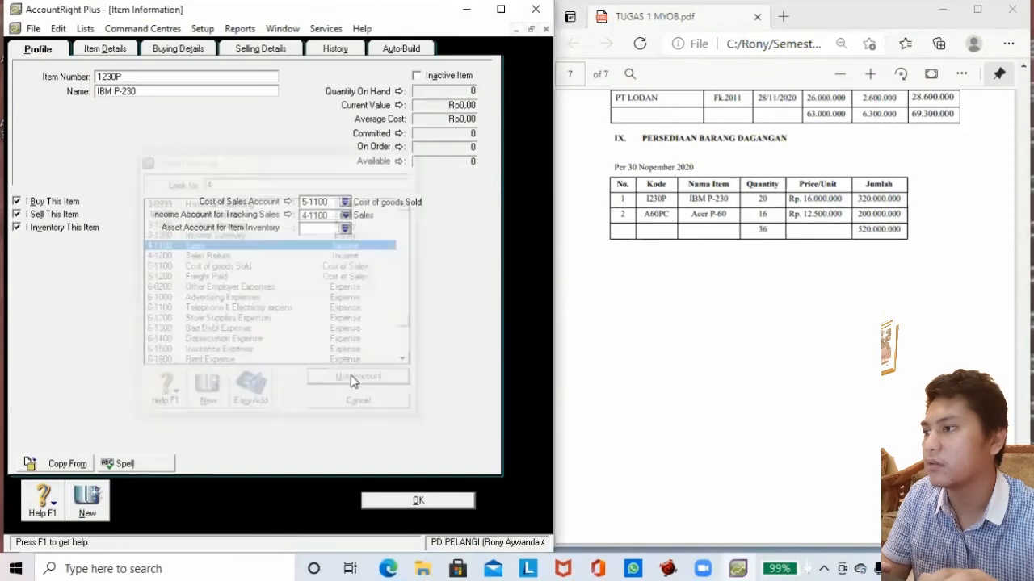
click(345, 229)
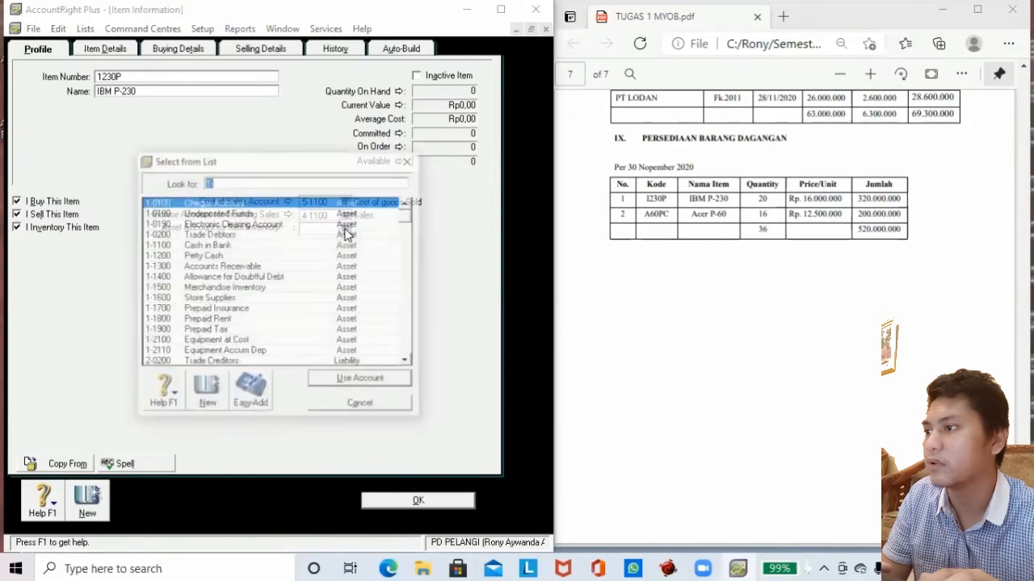
click(227, 289)
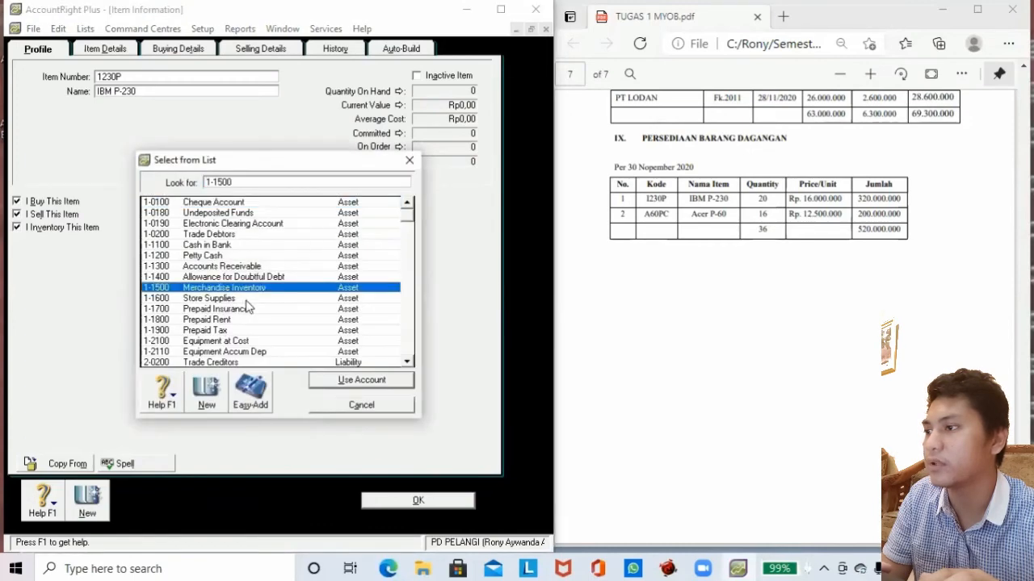
click(339, 377)
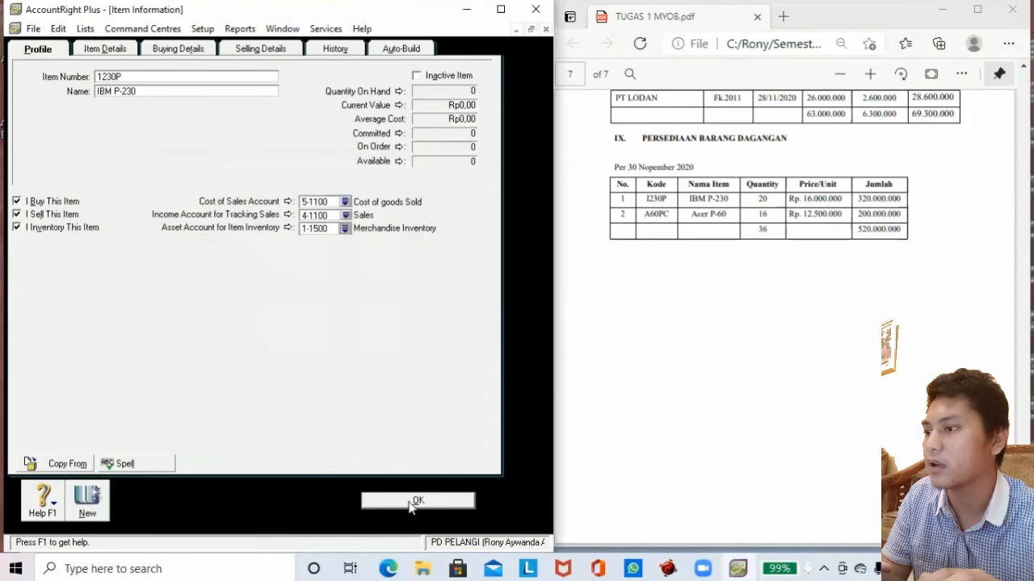
click(113, 50)
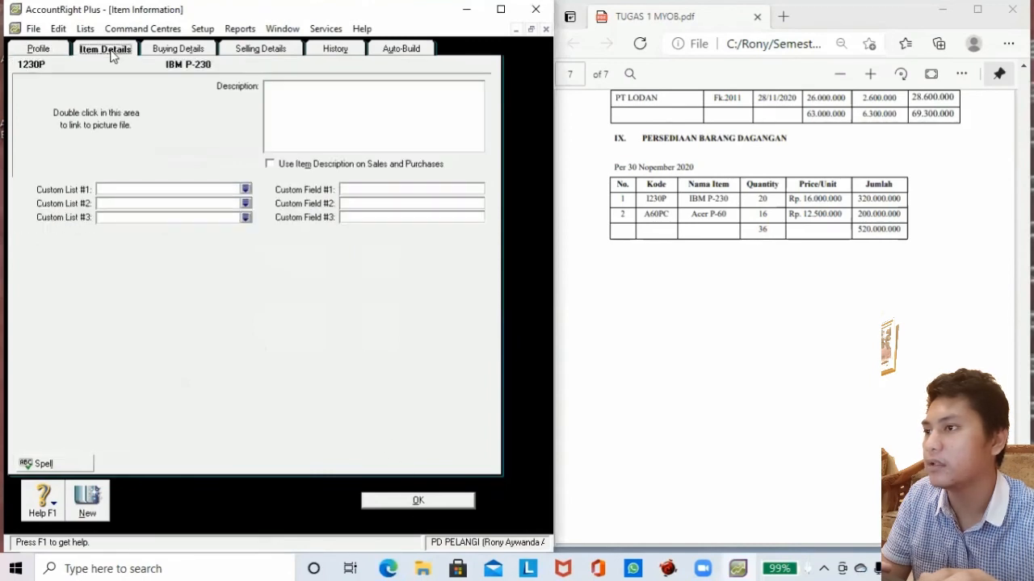
Set PPN as IBM P-230's buying and selling tax code and save the item.
click(160, 53)
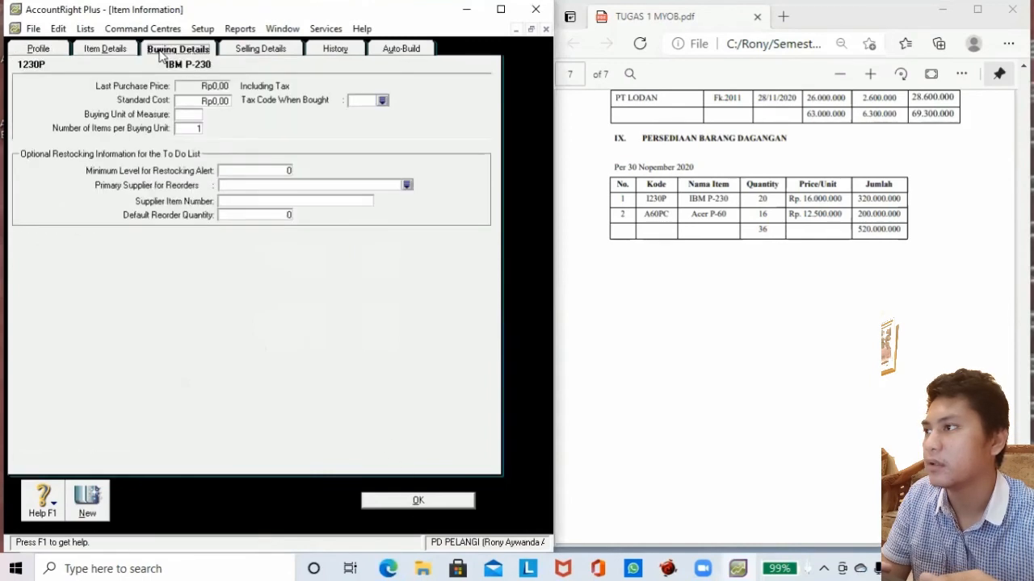
click(383, 100)
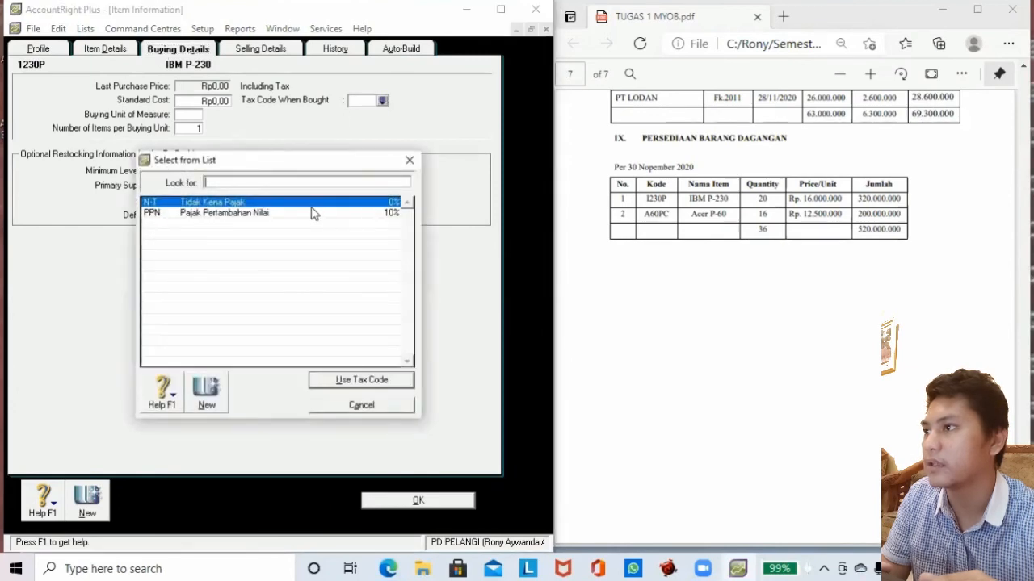
text(PPN)
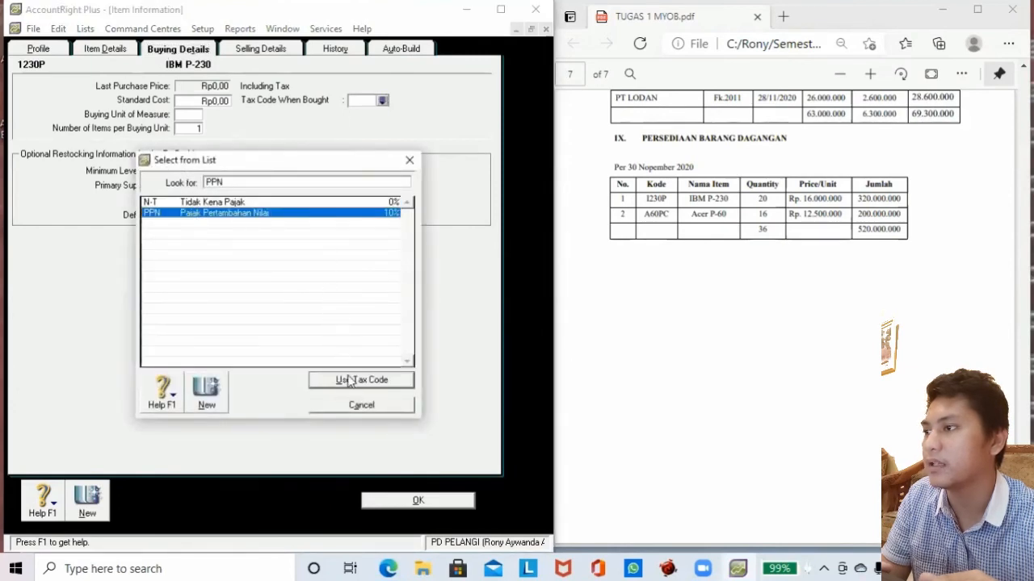
click(350, 379)
click(299, 50)
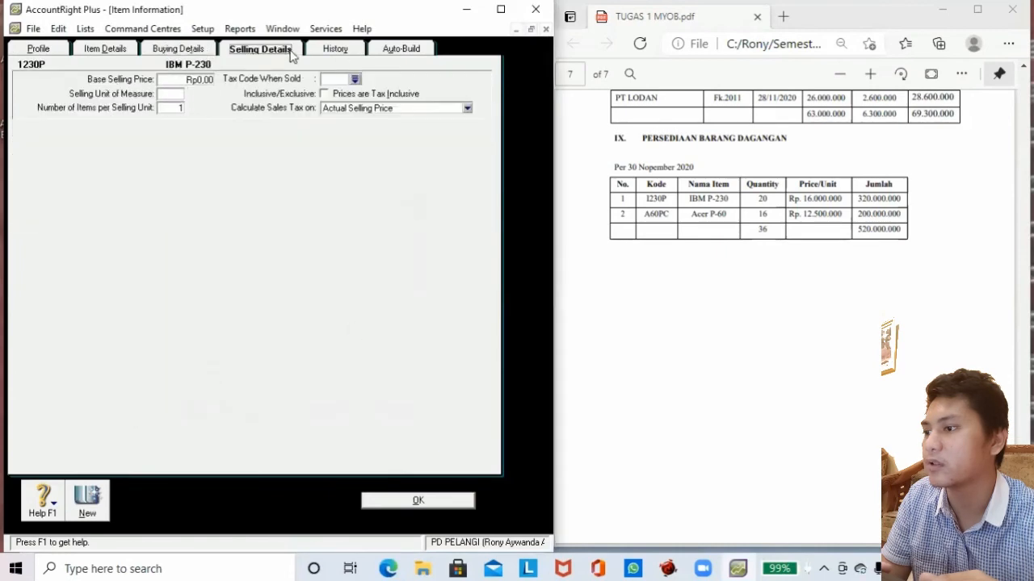
click(355, 79)
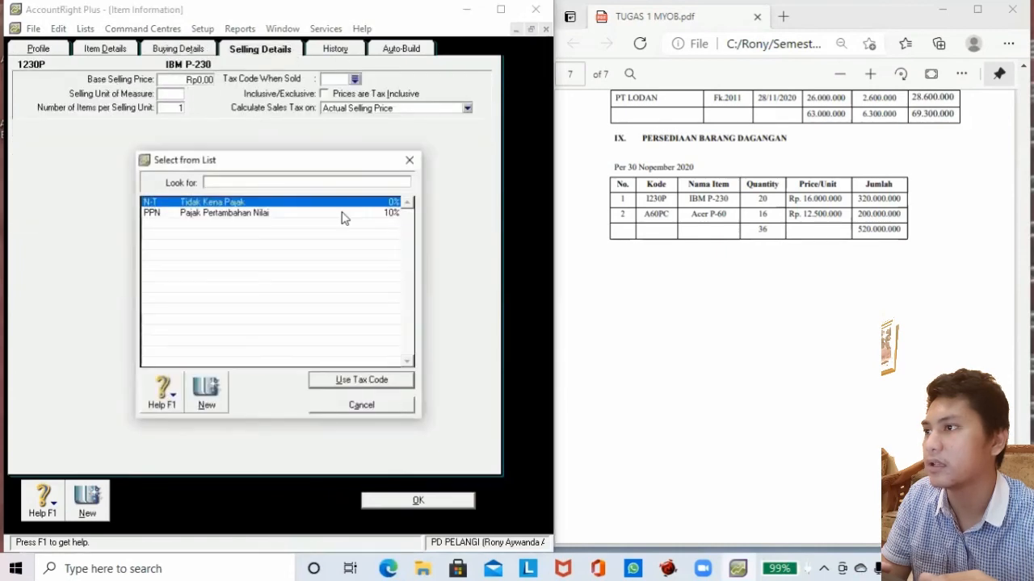
text(PPN)
click(382, 386)
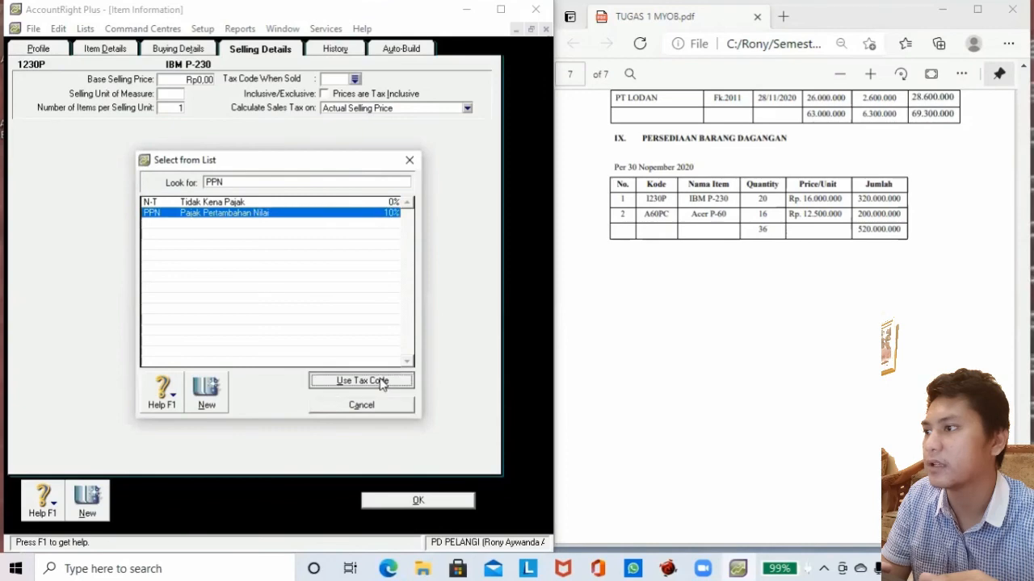
click(393, 503)
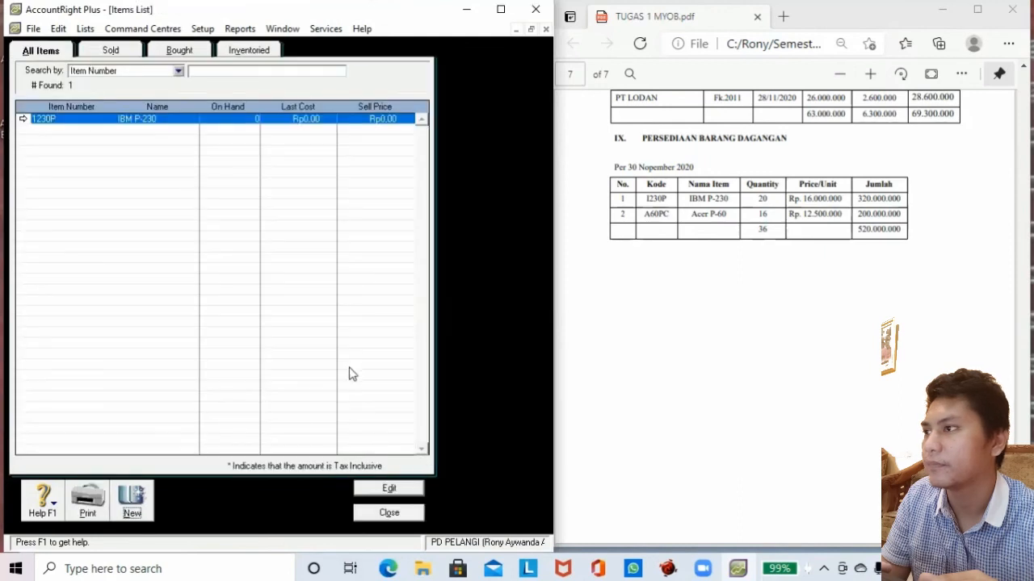
Create item A60PC named Acer P-60, marked as bought and inventoried.
click(144, 496)
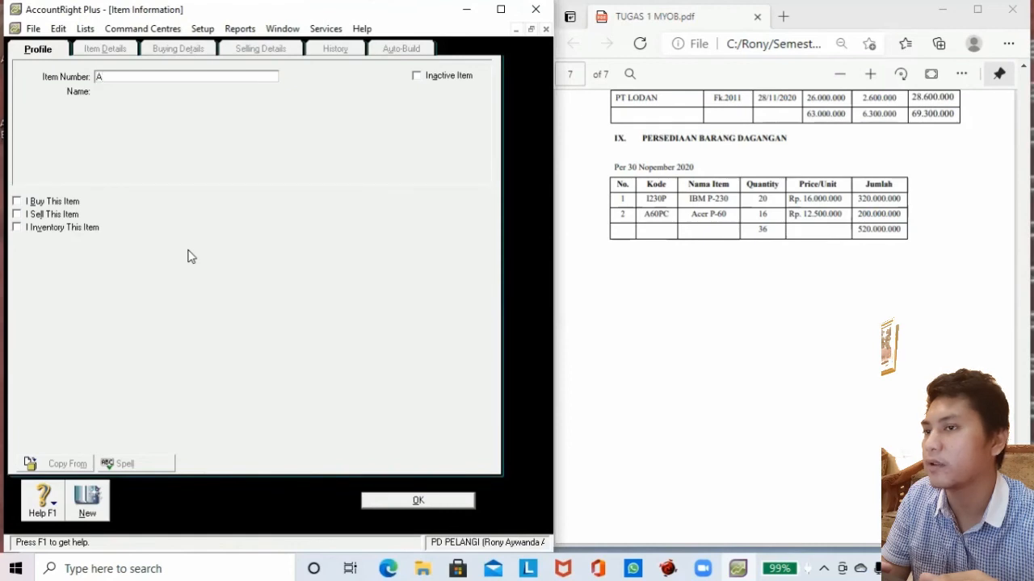
text(A60)
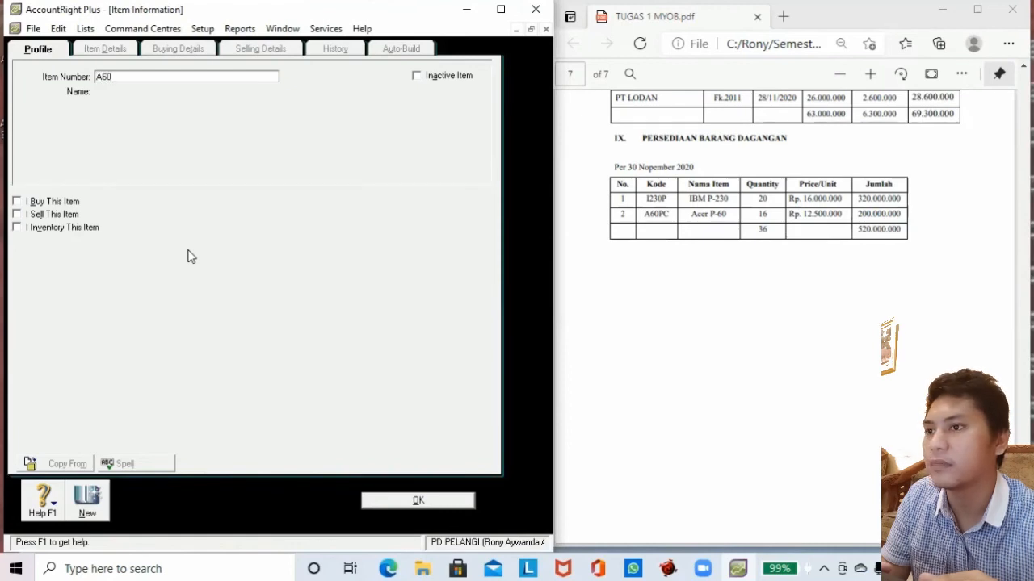
text(PC)
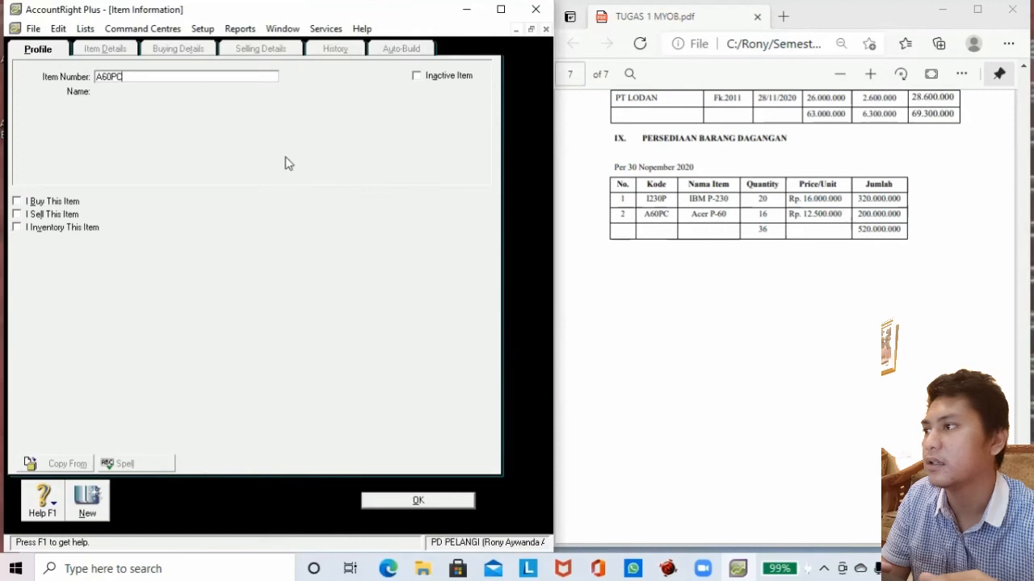
key(Tab)
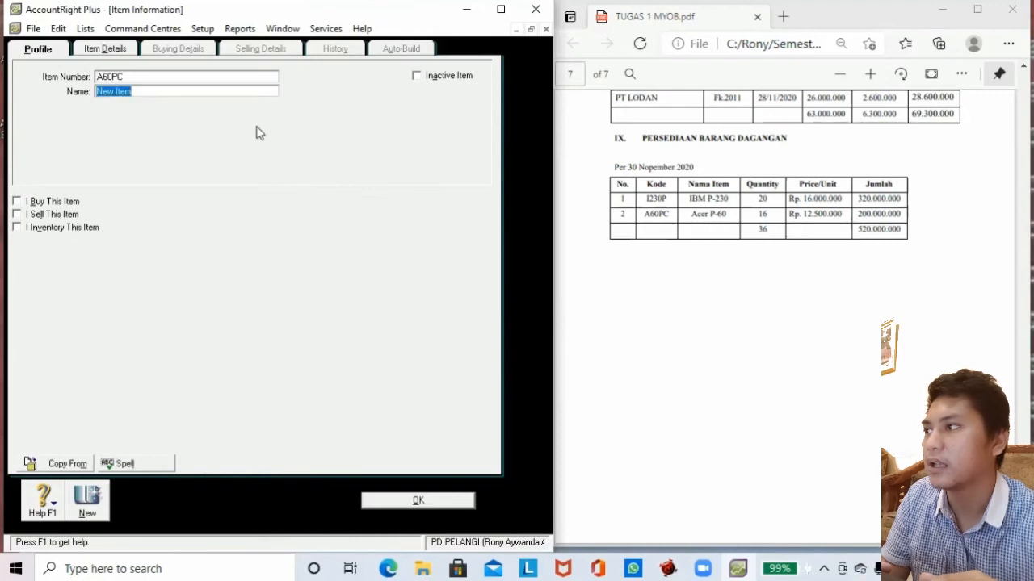
text(Acer)
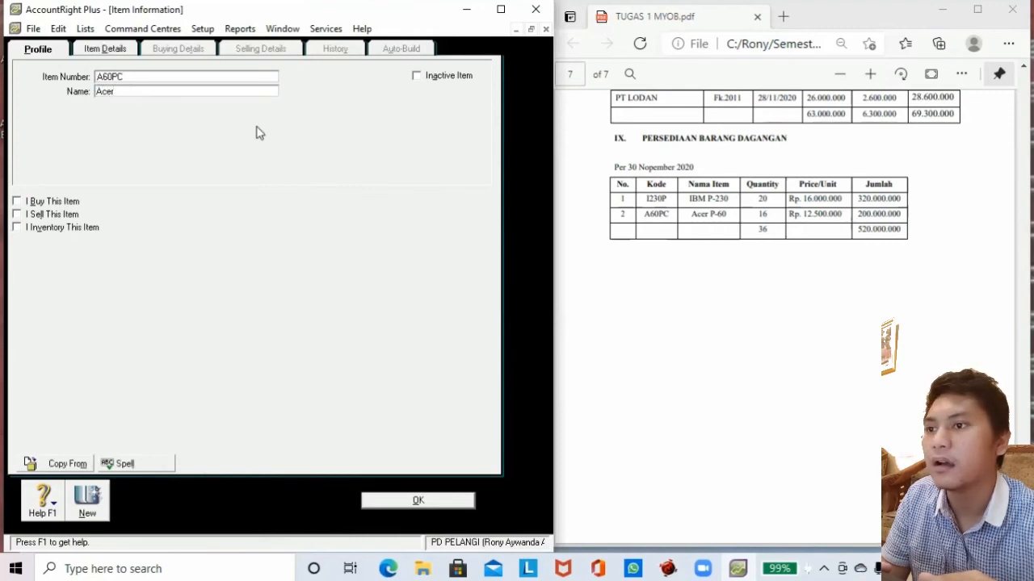
text( P-)
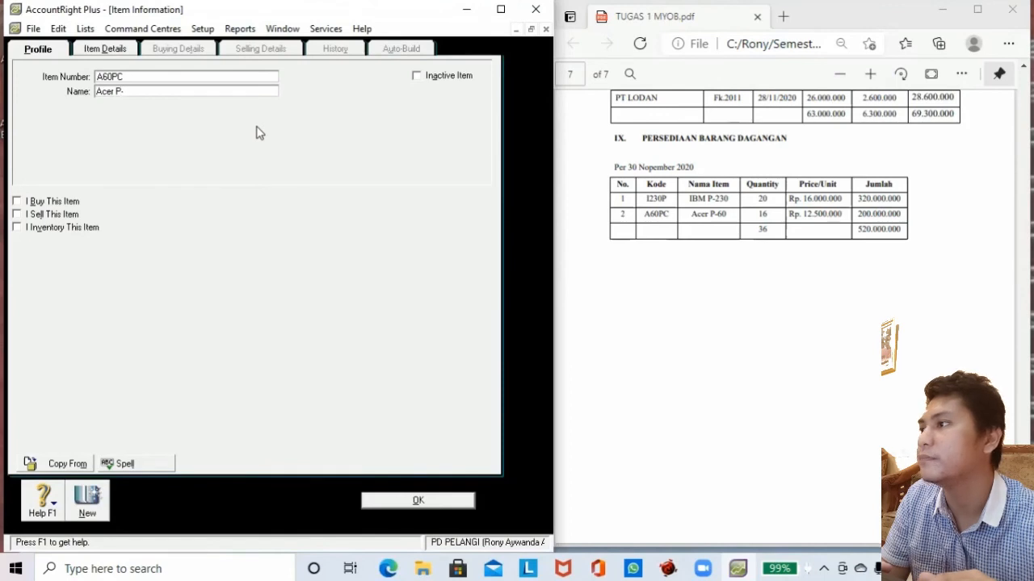
text(60)
click(57, 202)
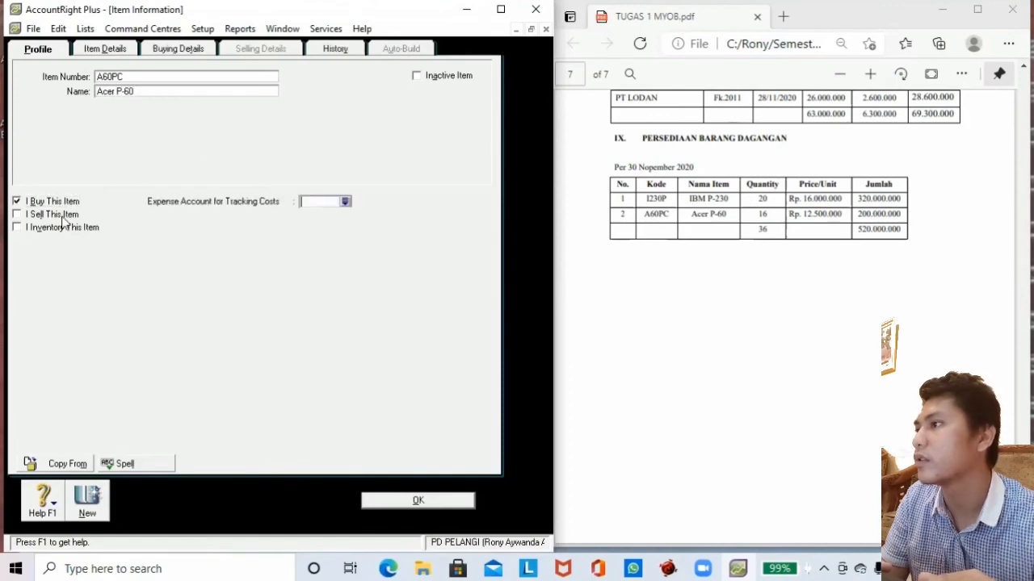
click(63, 227)
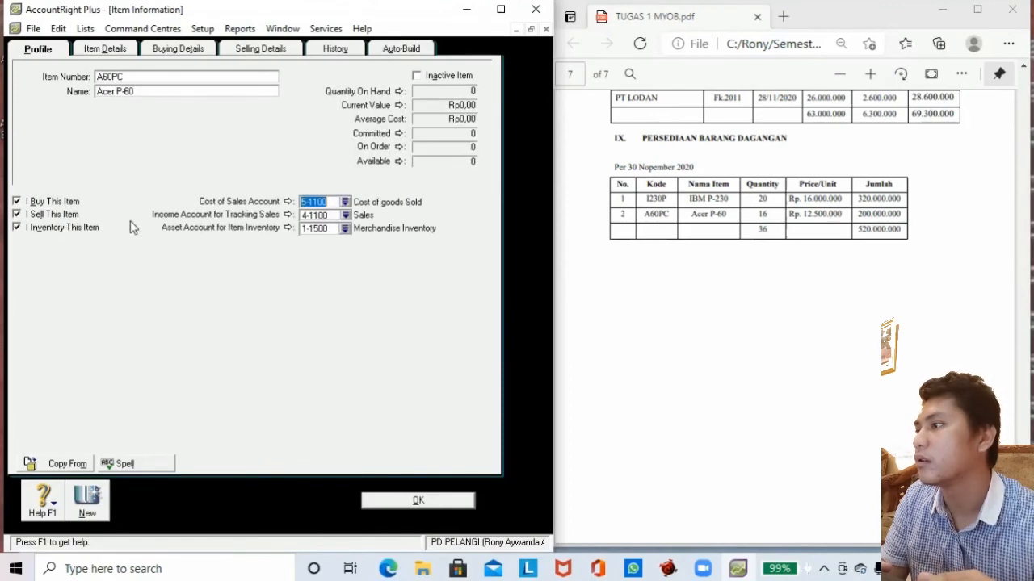
Assign 5-1100 Cost of goods Sold as cost of sales and 4-1100 Sales as income account.
click(346, 203)
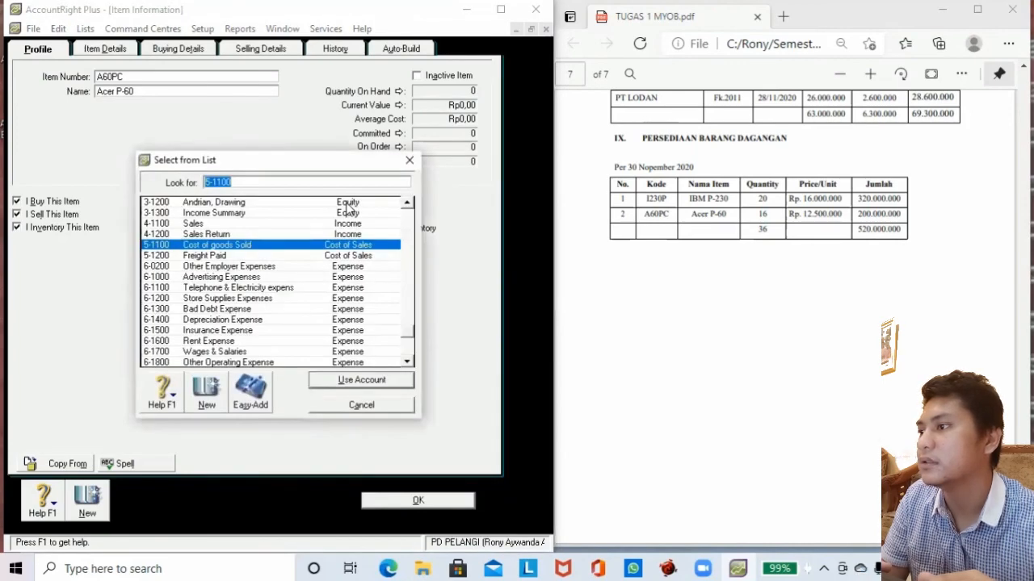
click(288, 247)
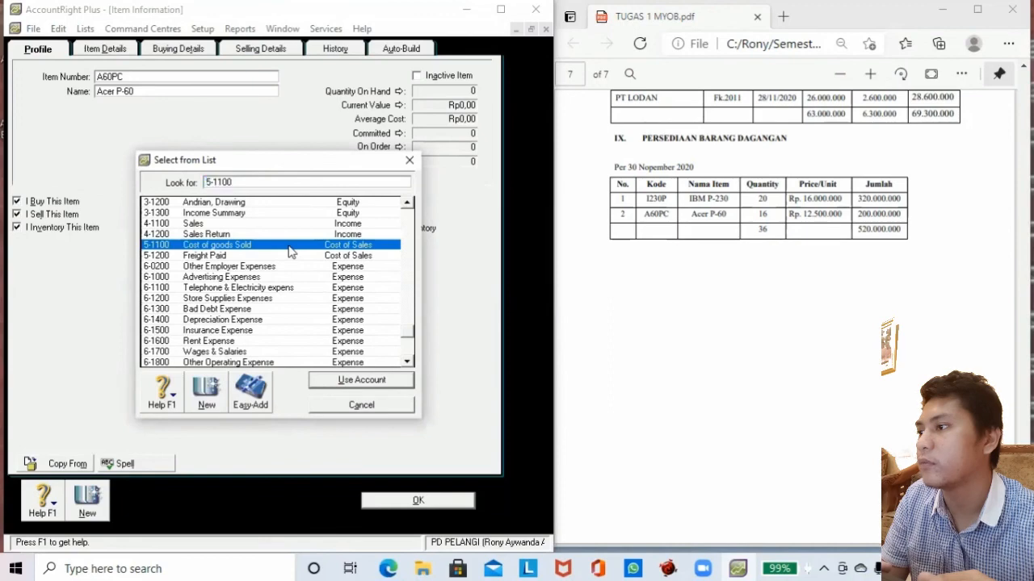
click(338, 386)
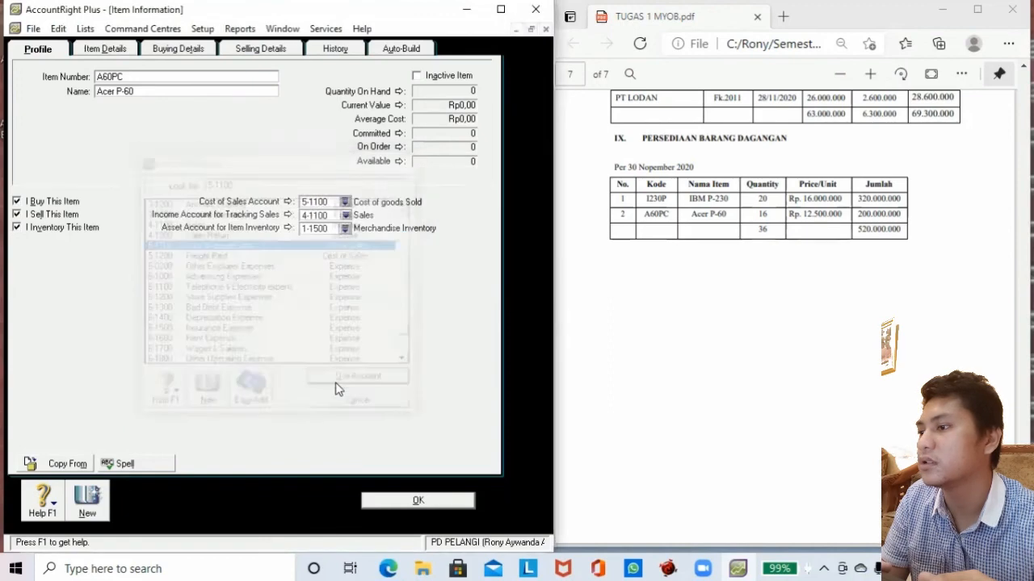
click(346, 215)
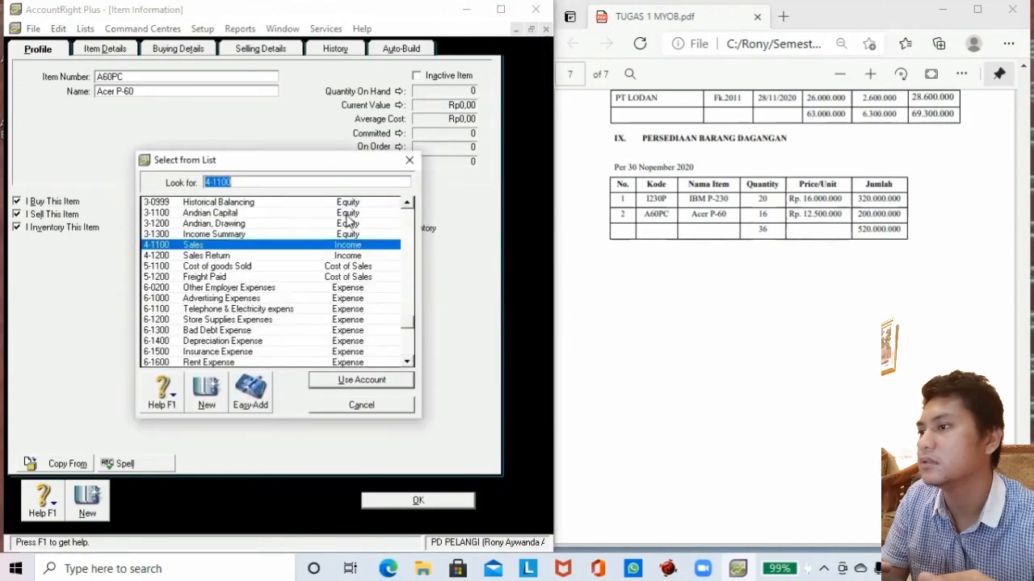
click(284, 247)
click(339, 381)
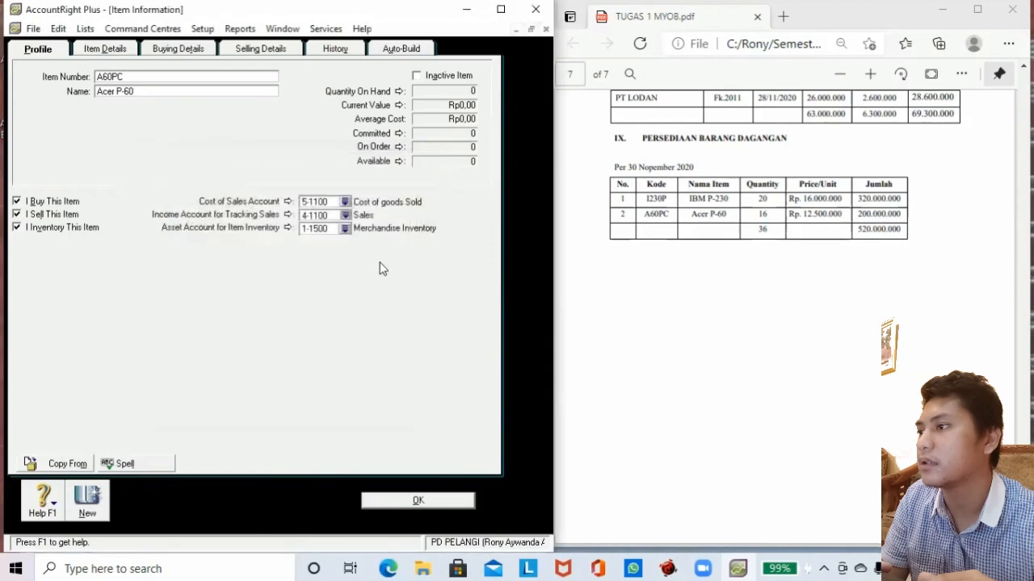
click(105, 51)
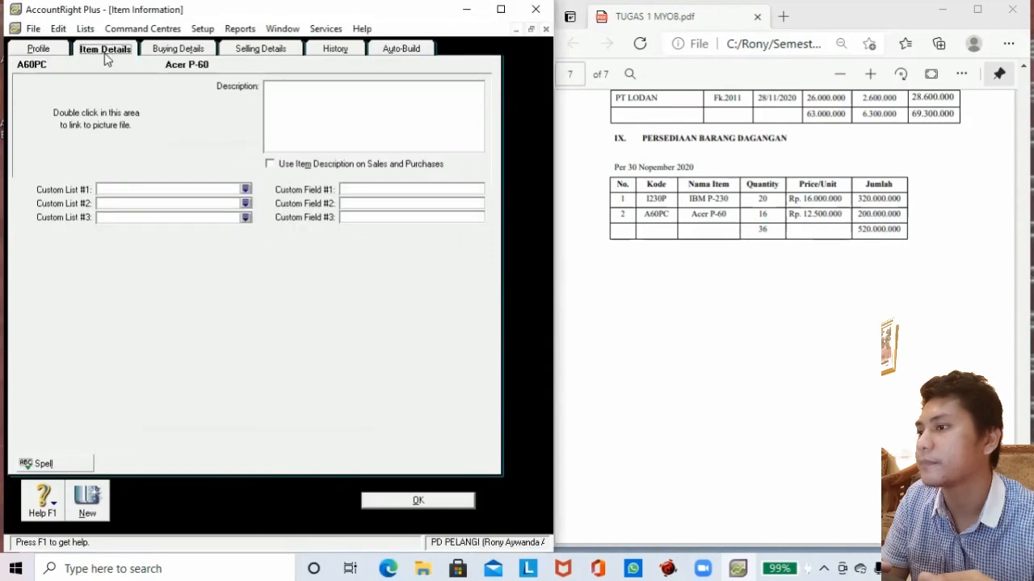
Keep PPN as Acer P-60's buying and selling tax code, save it, and close the Items List.
click(166, 52)
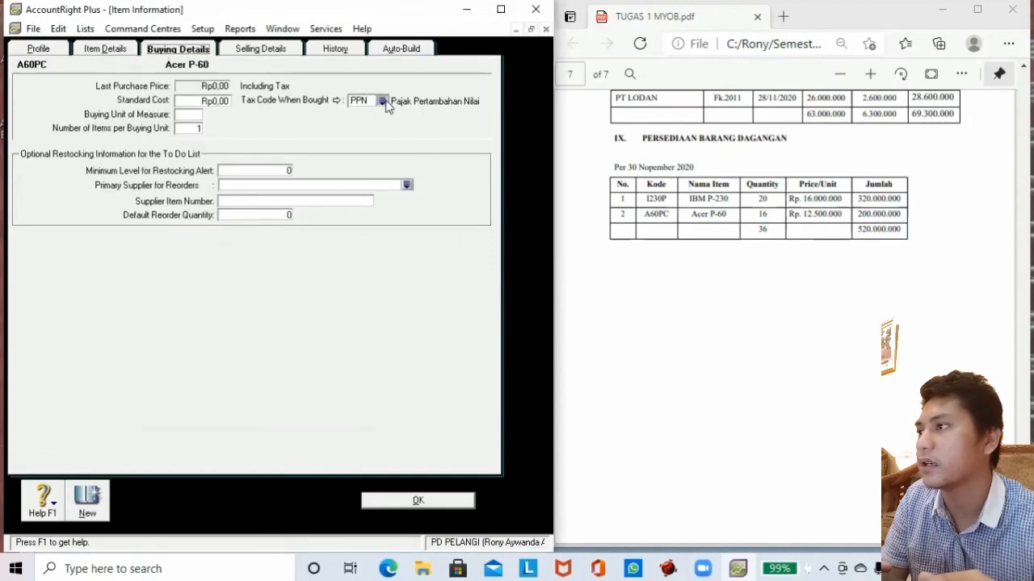
click(383, 101)
click(361, 385)
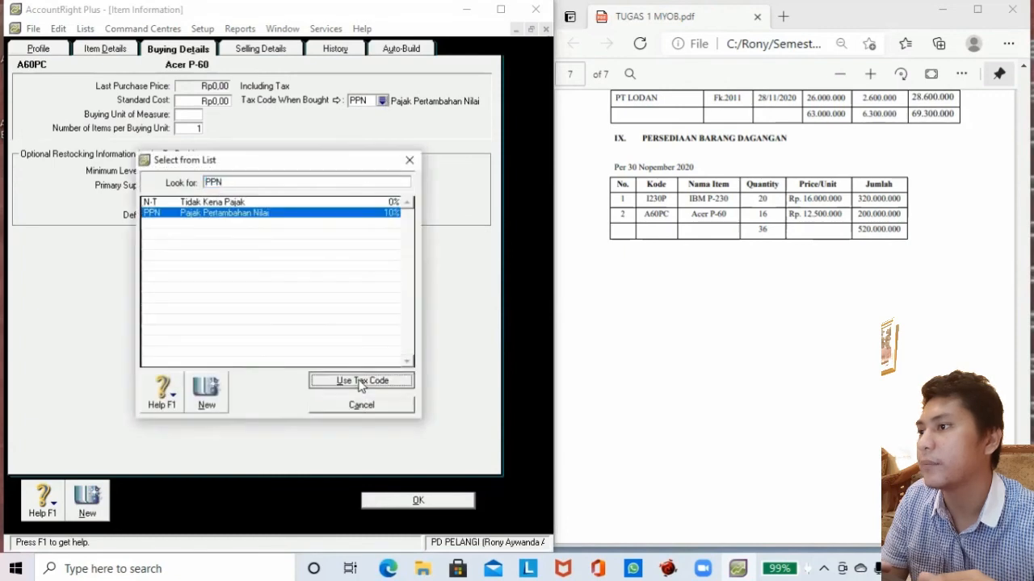
click(268, 49)
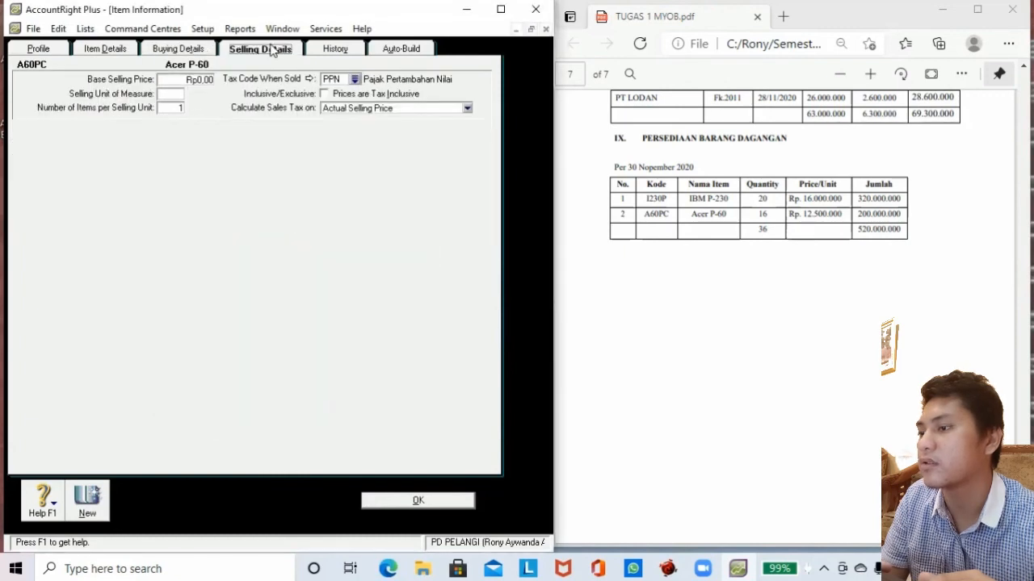
click(354, 79)
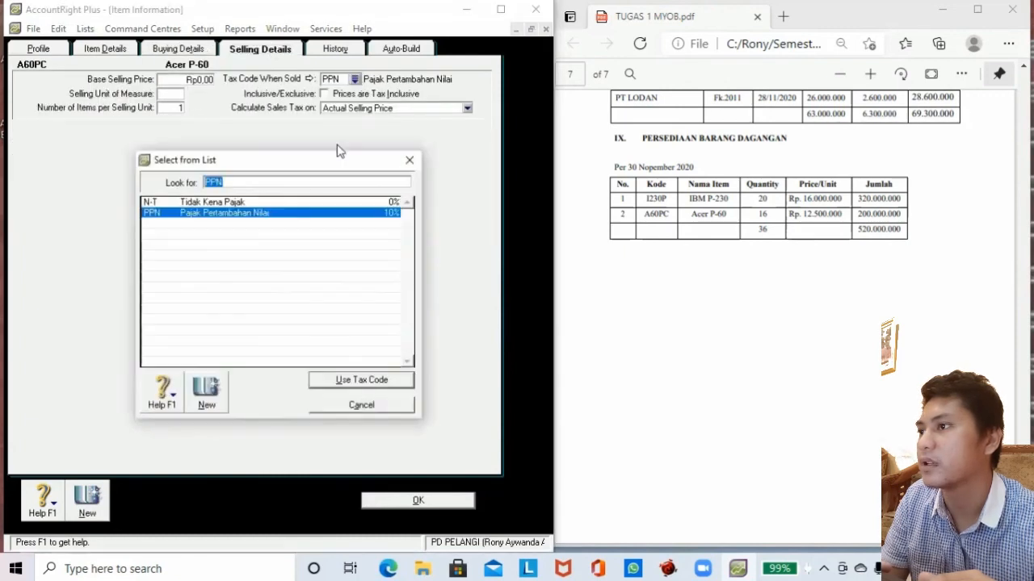
click(350, 378)
click(417, 500)
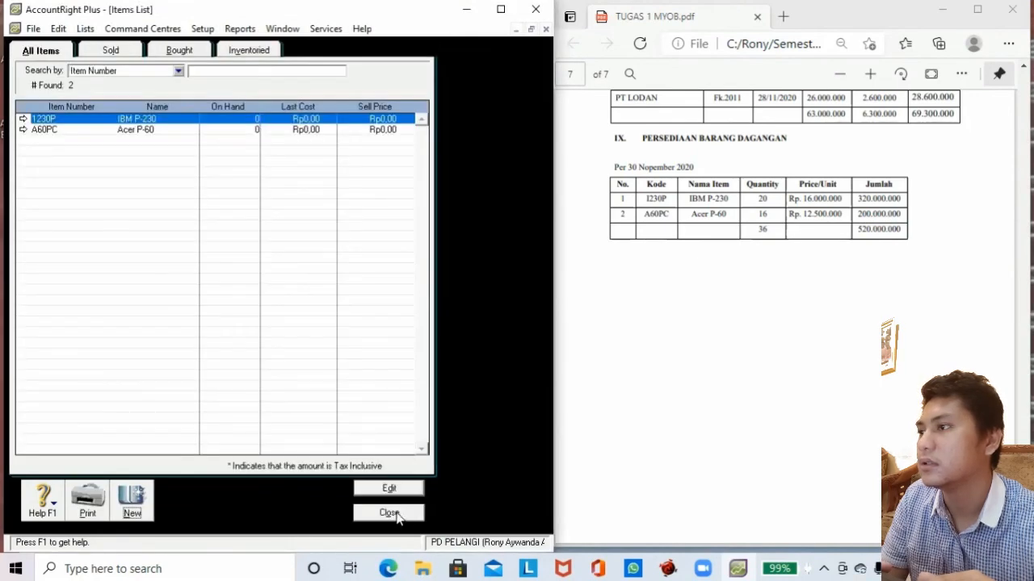
click(391, 514)
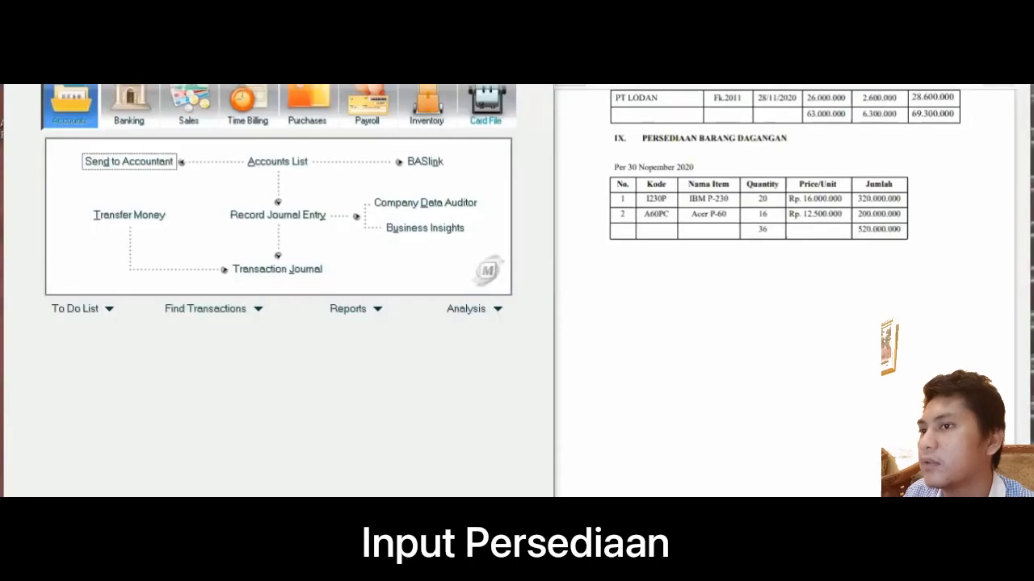
Start a new inventory adjustment and change its date to 01/11/20.
click(428, 109)
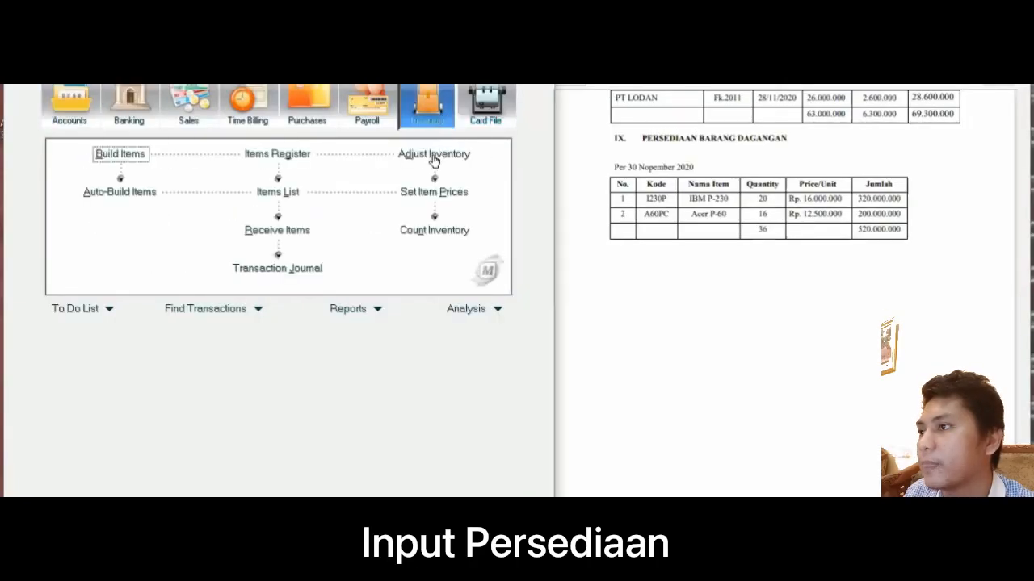
click(433, 154)
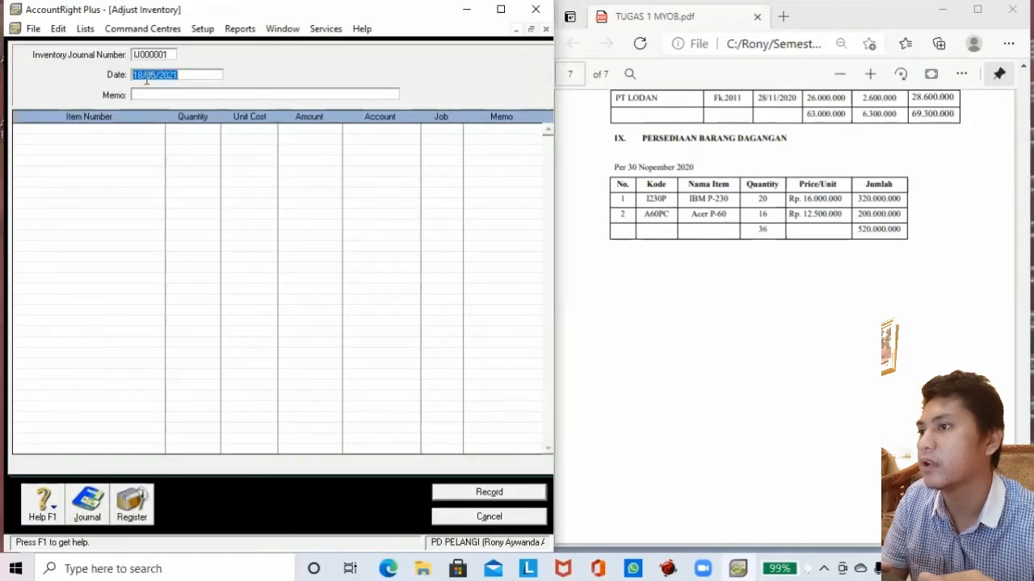
click(142, 75)
key(BackSpace)
key(BackSpace)
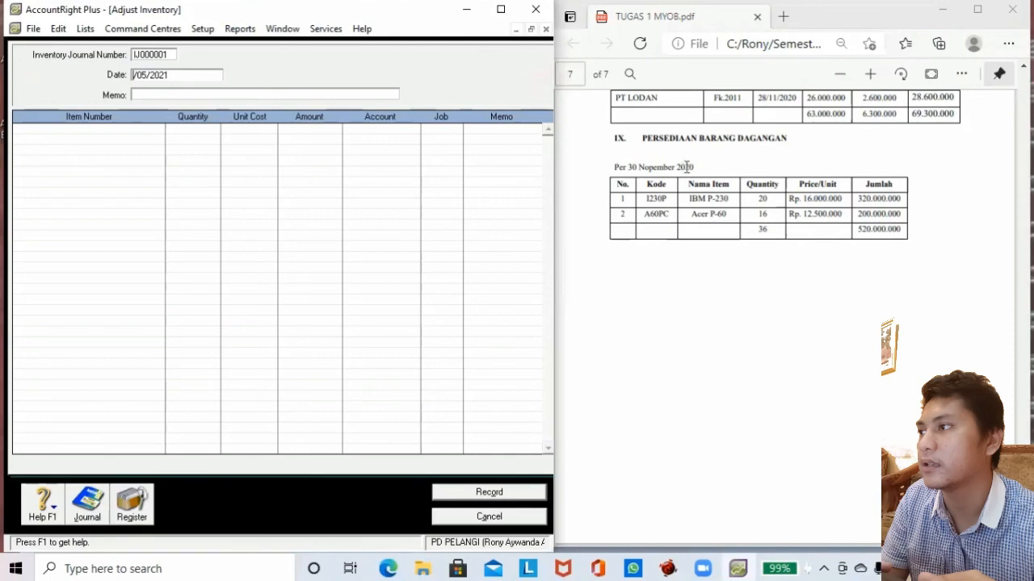
text(0)
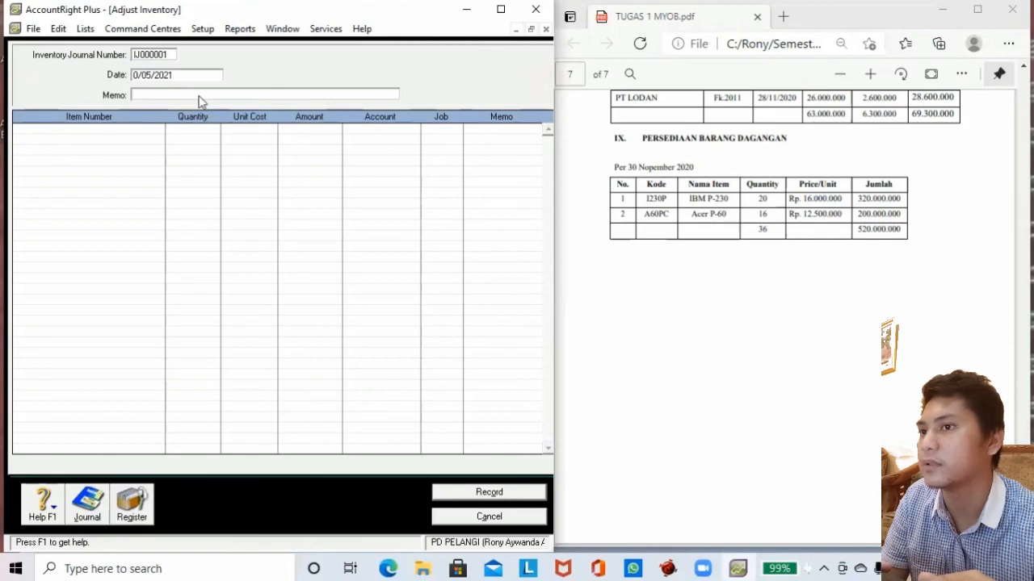
text(1)
key(BackSpace)
key(BackSpace)
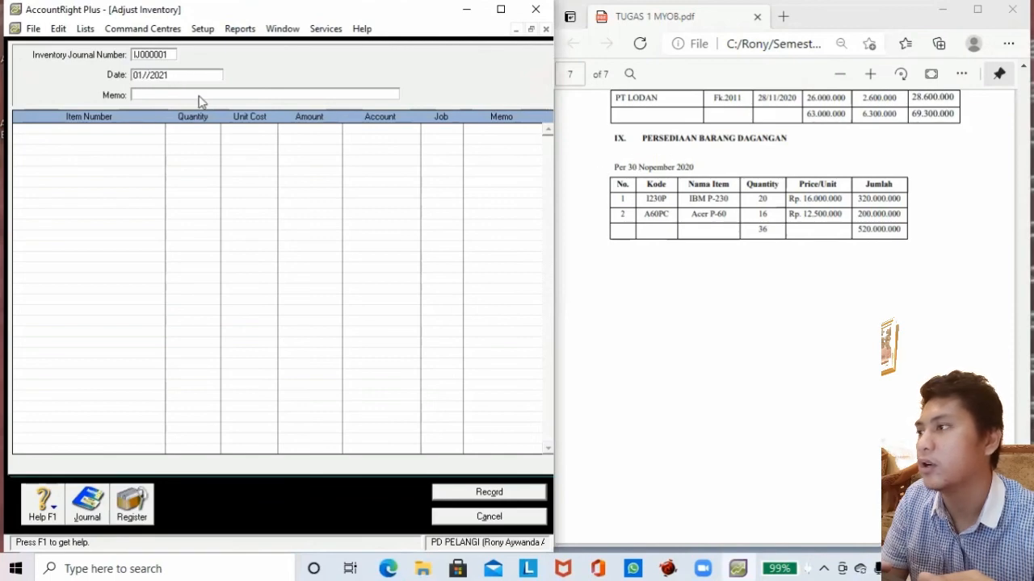
text(11/2)
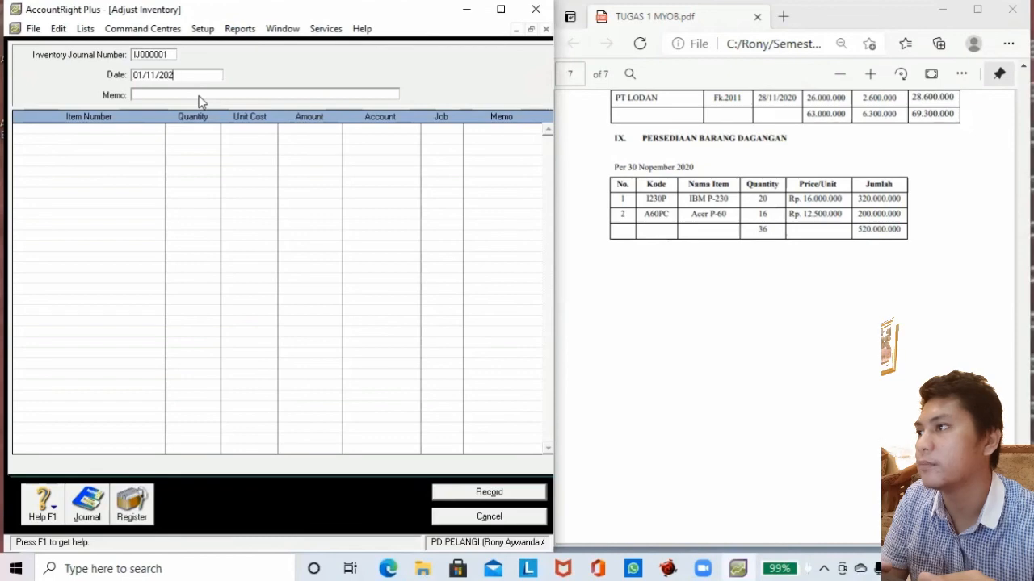
text(0)
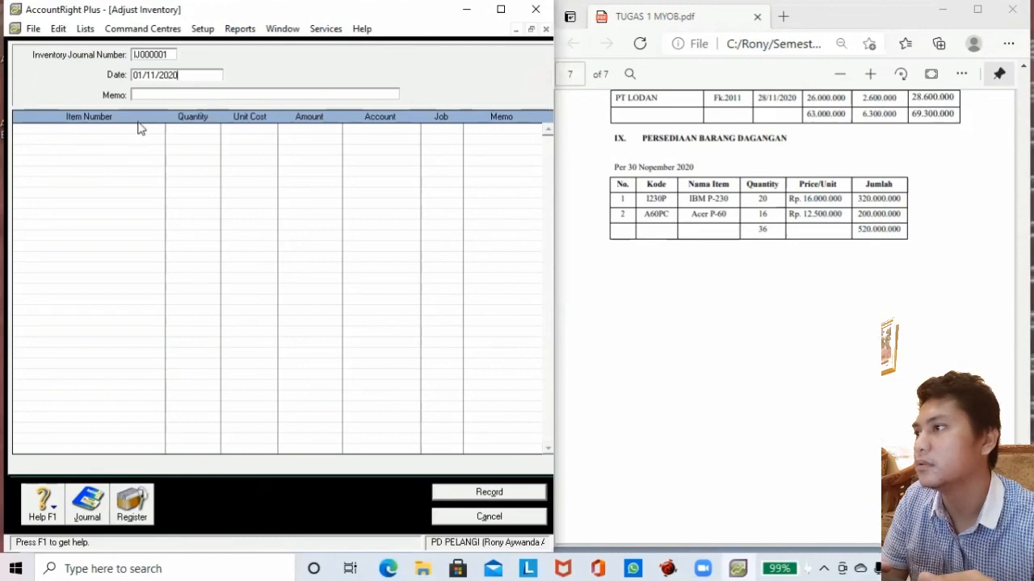
Add a line for item 1230P with 20 units at 16.000.000 each.
click(134, 130)
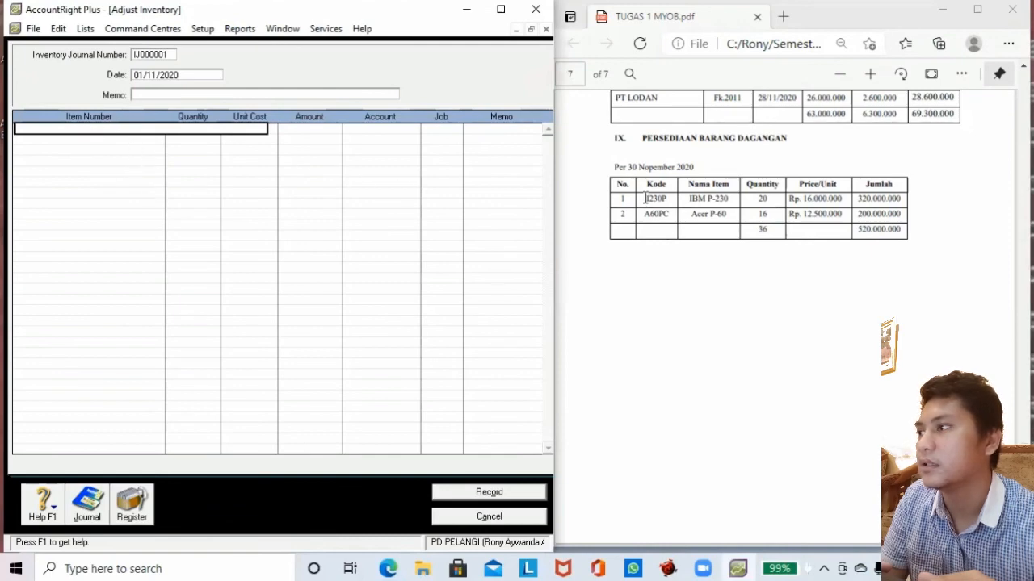
text(12)
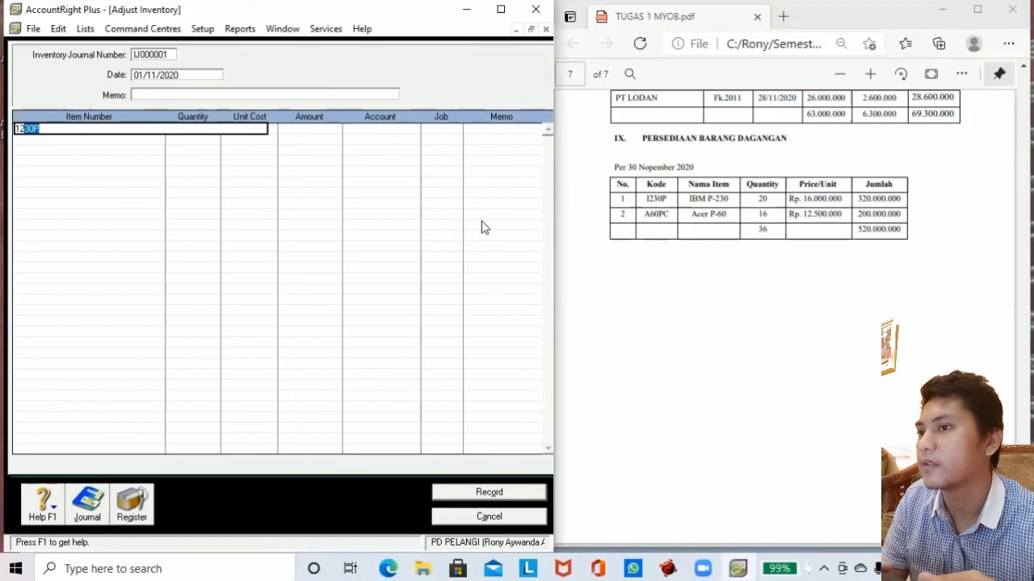
key(Tab)
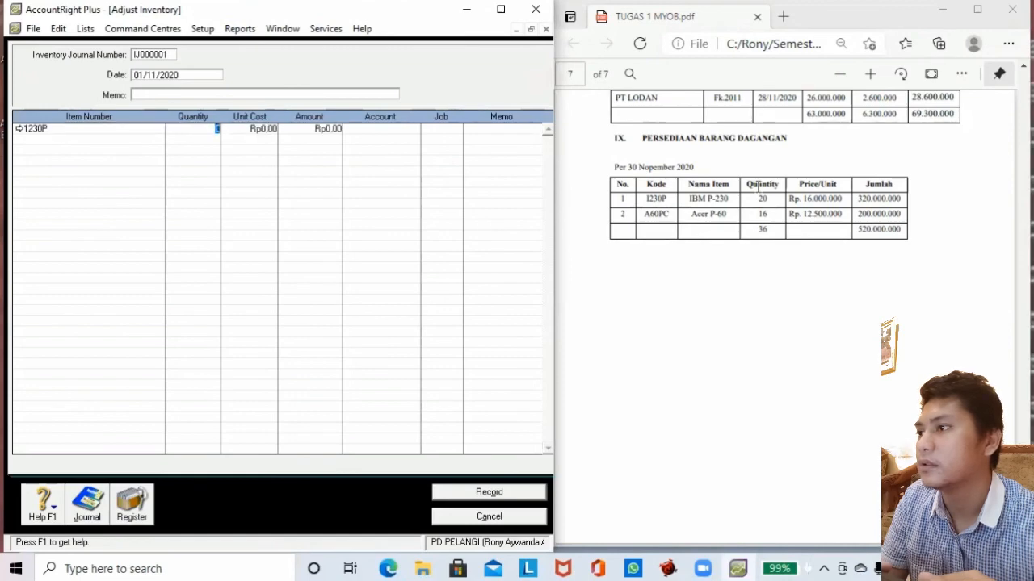
text(20)
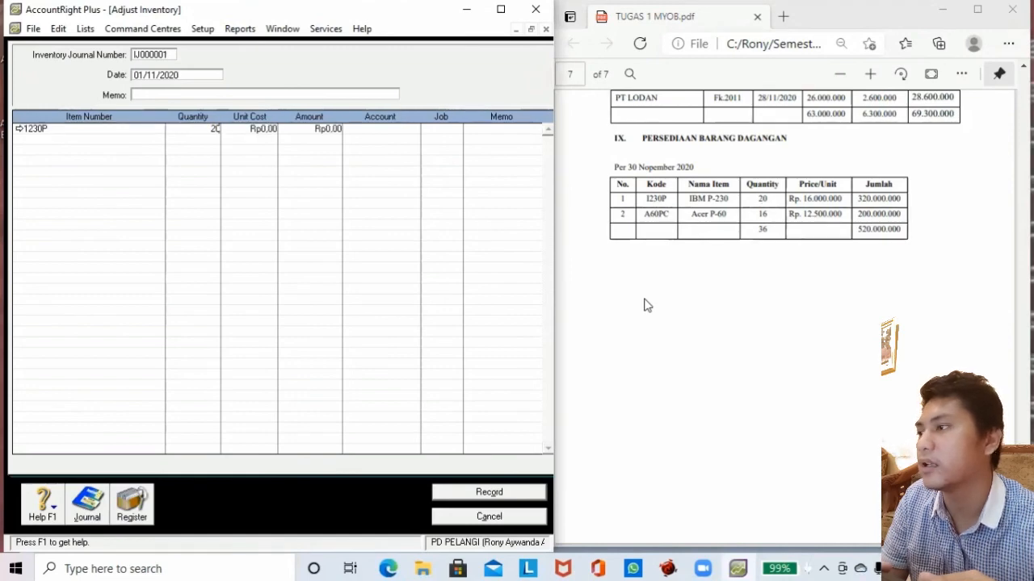
click(272, 131)
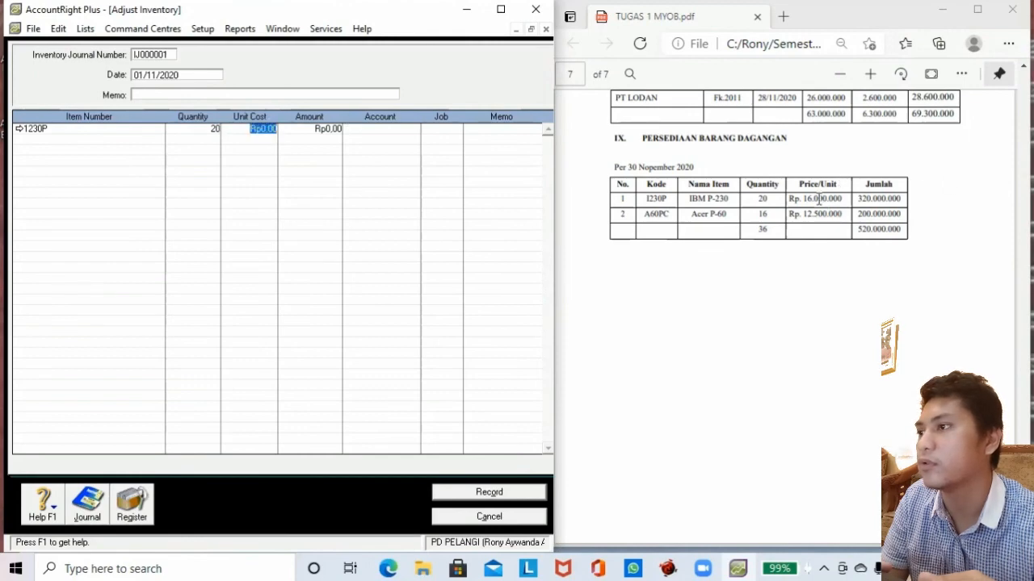
text(160)
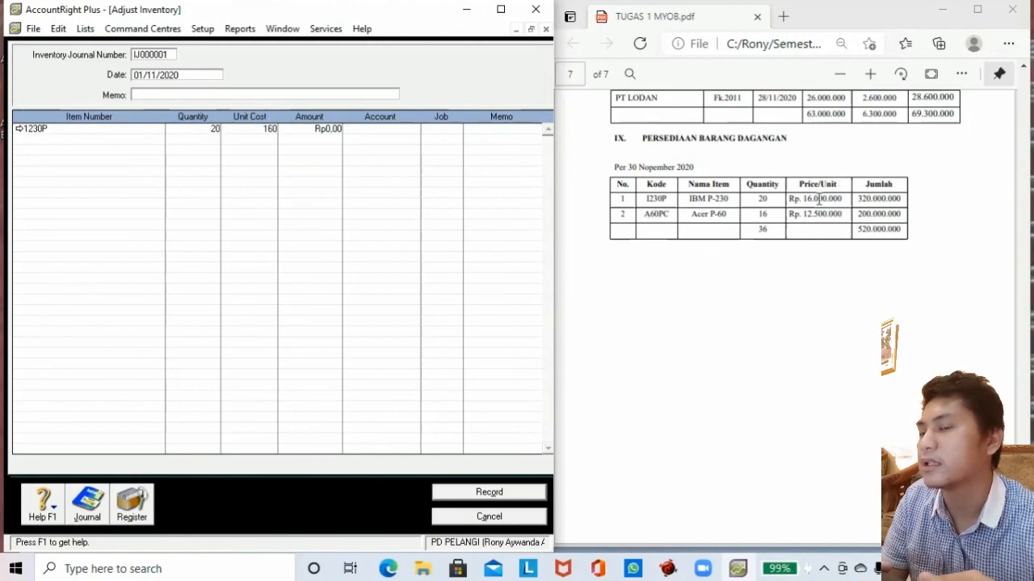
text(0000)
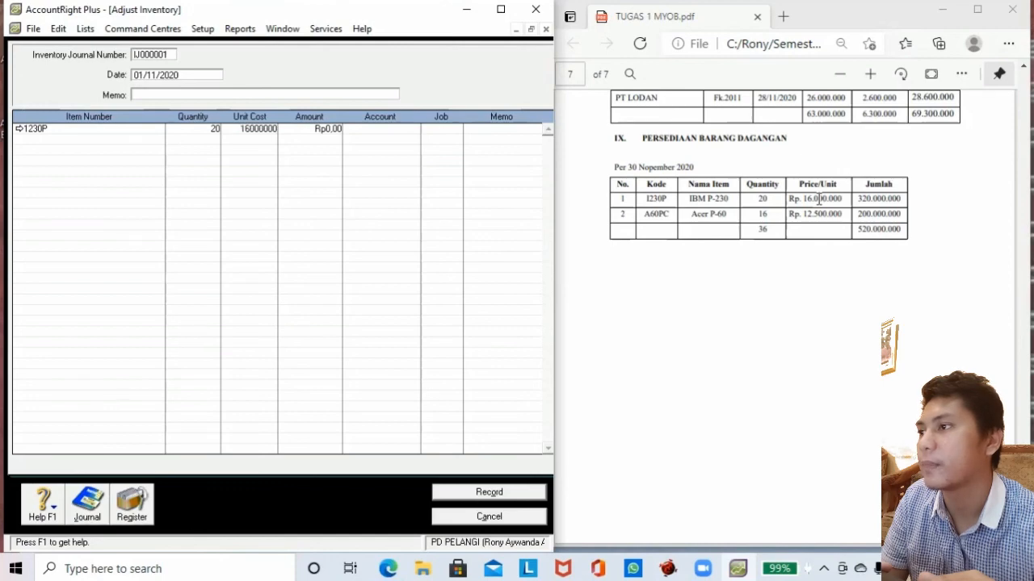
key(Tab)
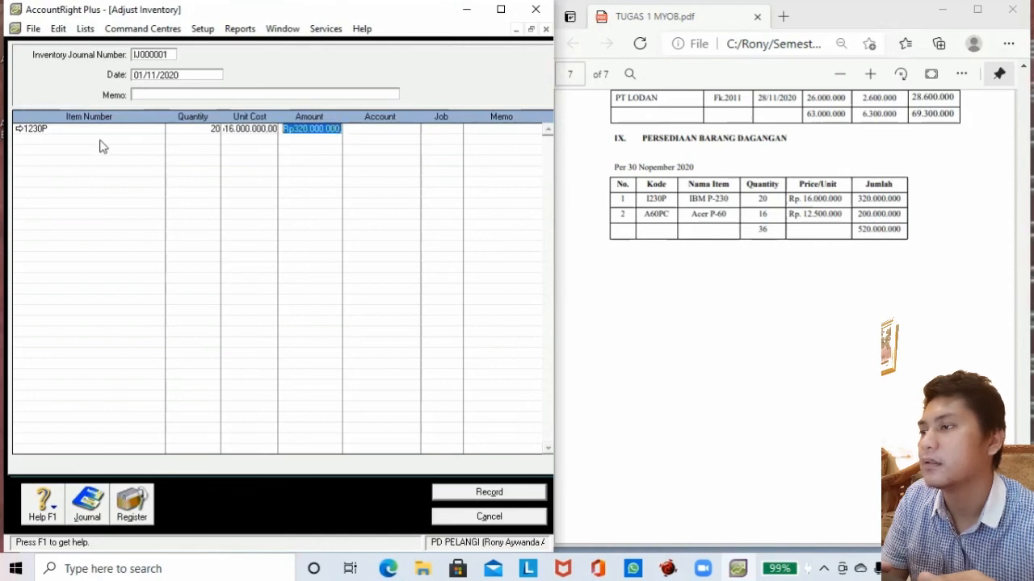
Add a line for item A60PC with 16 units at 12.500.000 each.
click(77, 137)
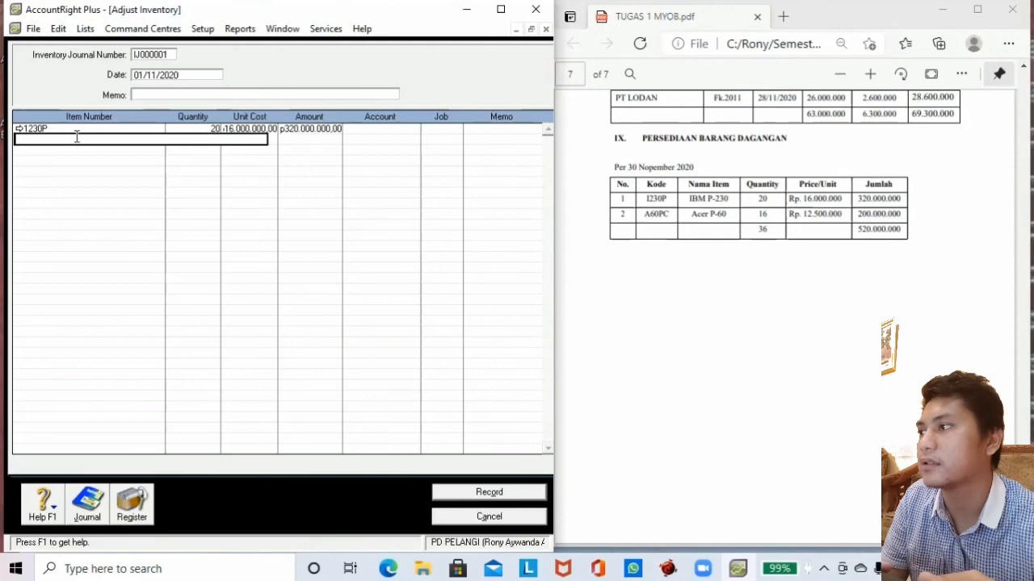
text(A60PC)
key(Tab)
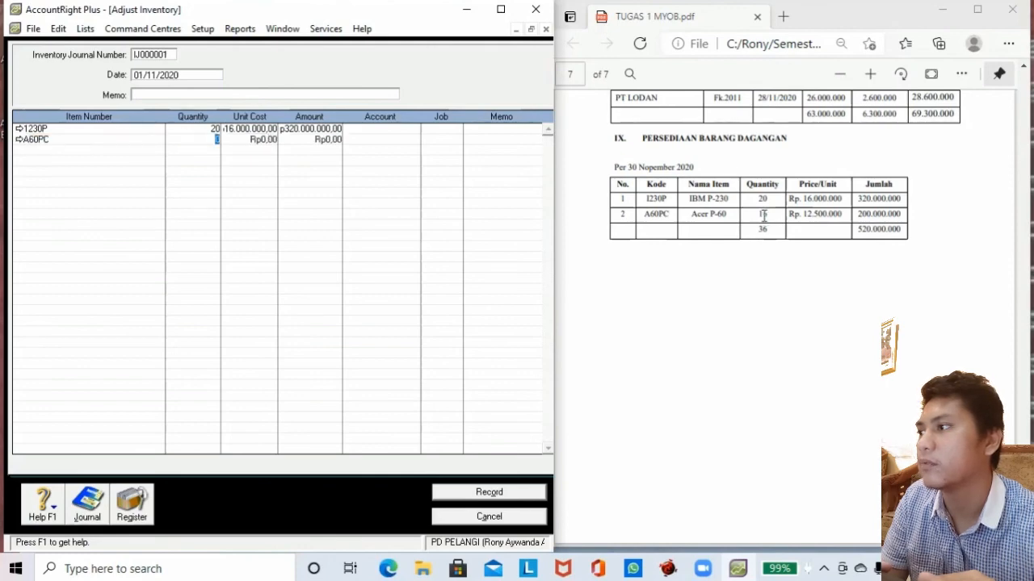
key(Tab)
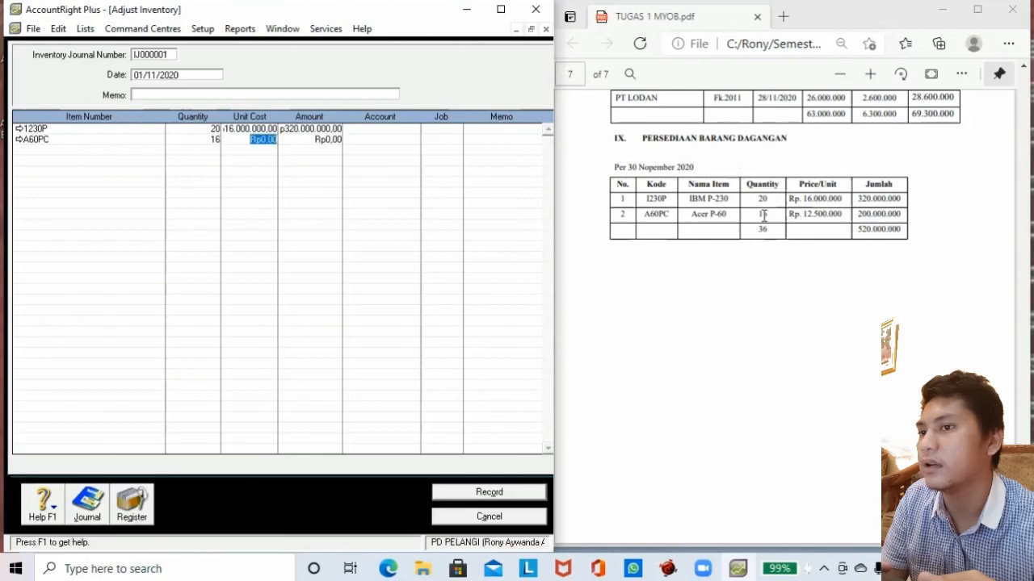
text(1250)
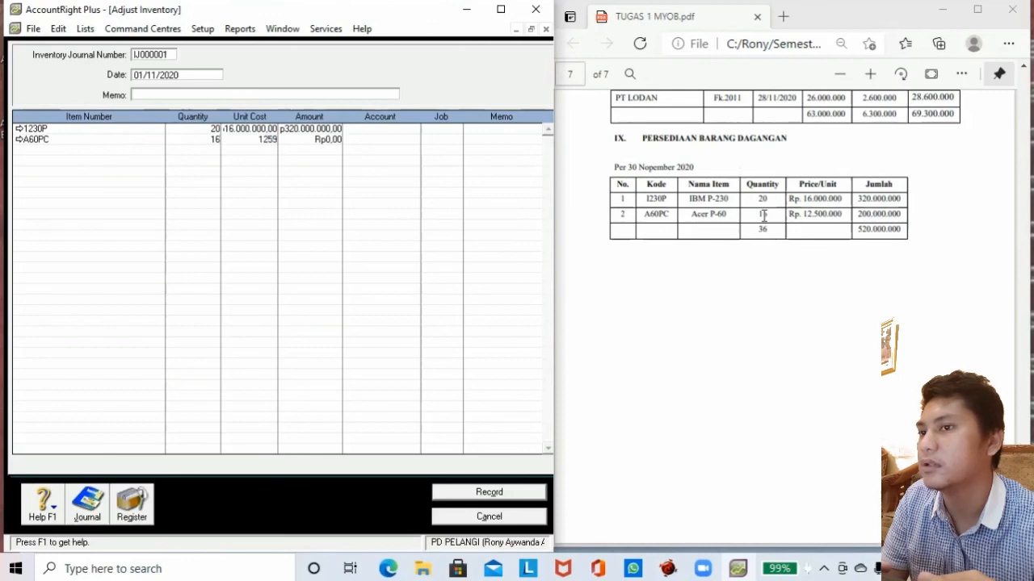
key(BackSpace)
text(00000)
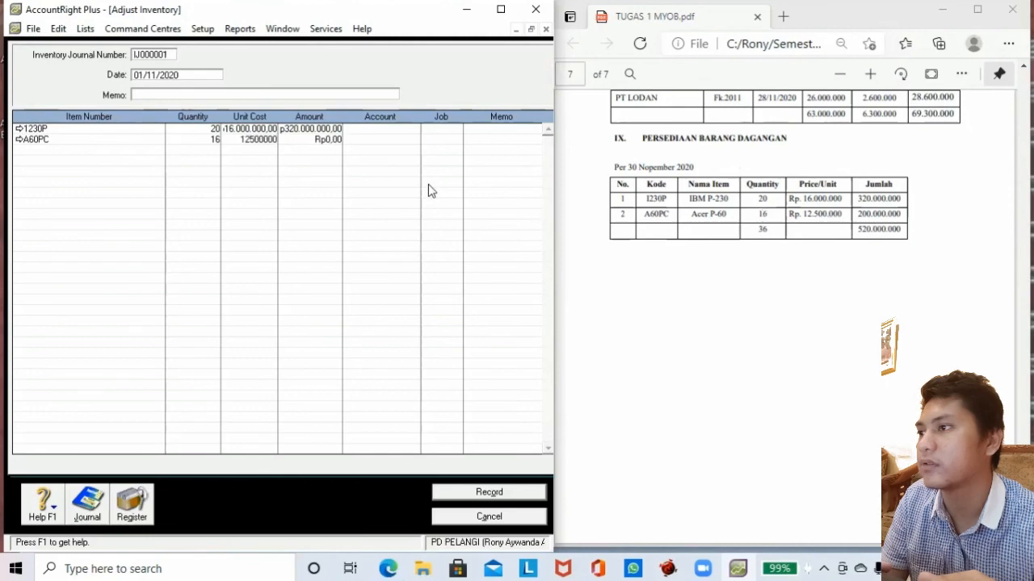
key(Tab)
click(381, 130)
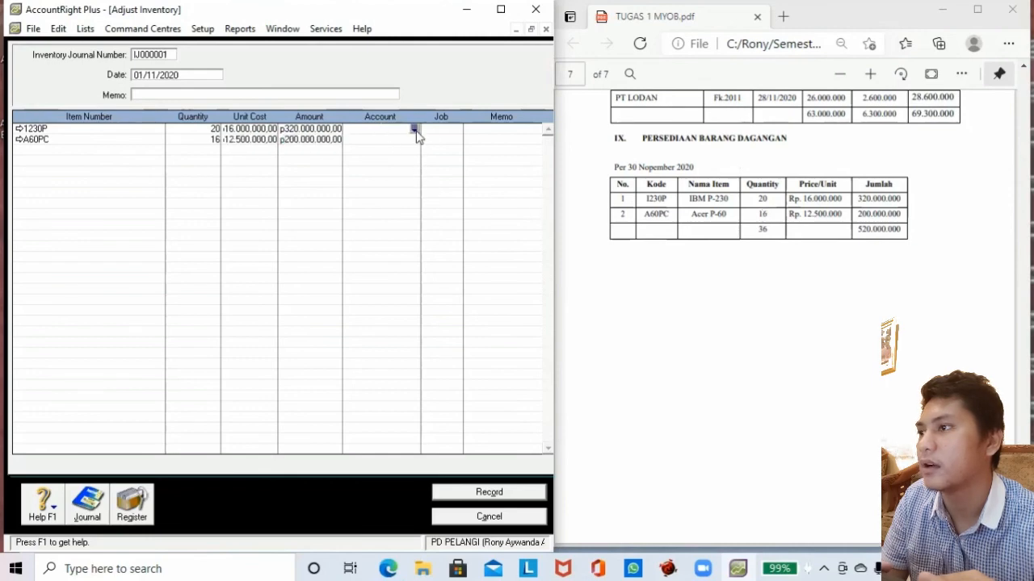
Post the 1230P and A60PC lines to 1-1500 Merchandise Inventory and record adjustment IJ000001.
click(413, 129)
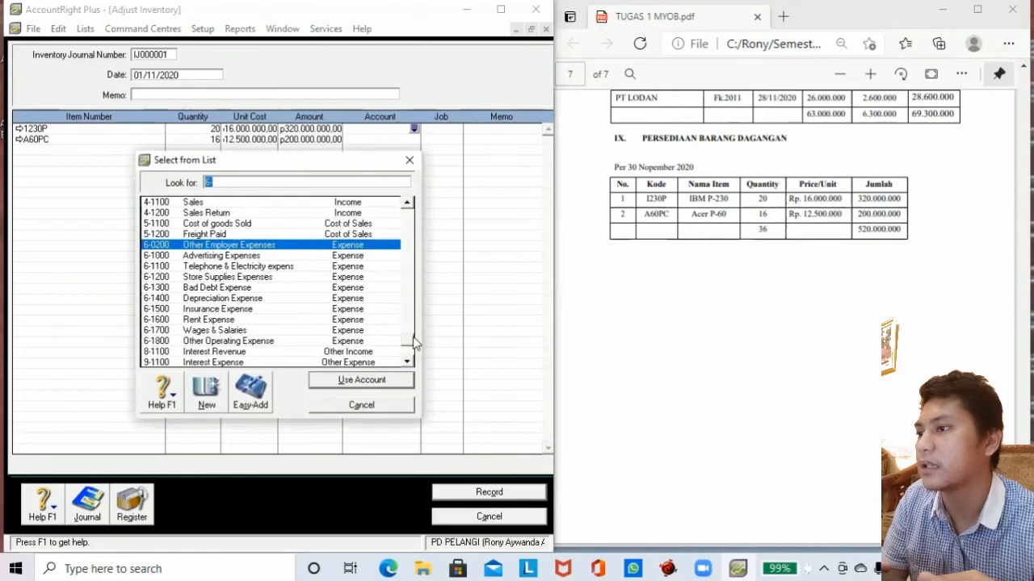
drag(409, 333, 402, 206)
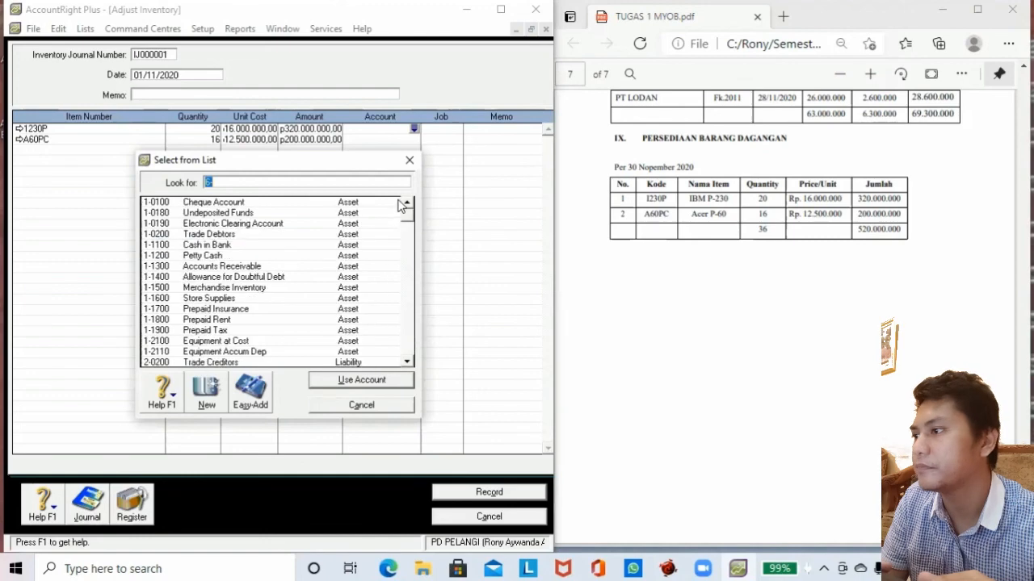
click(232, 289)
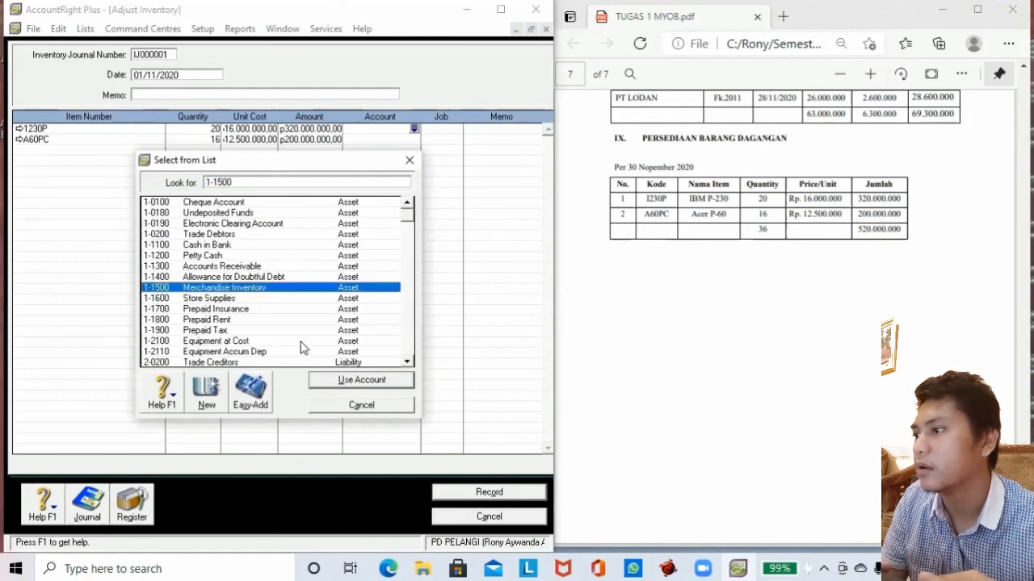
click(337, 381)
click(408, 140)
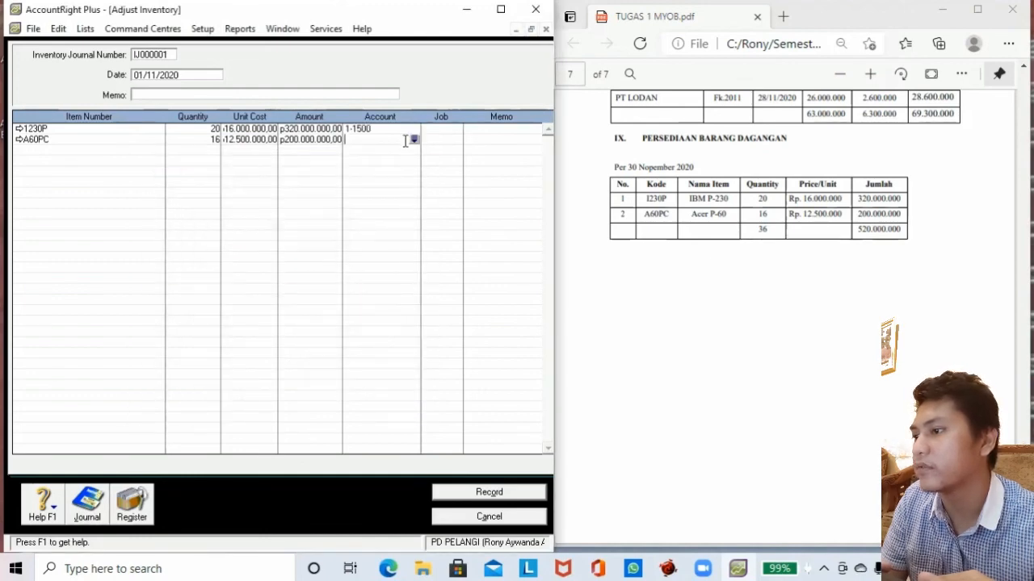
click(414, 140)
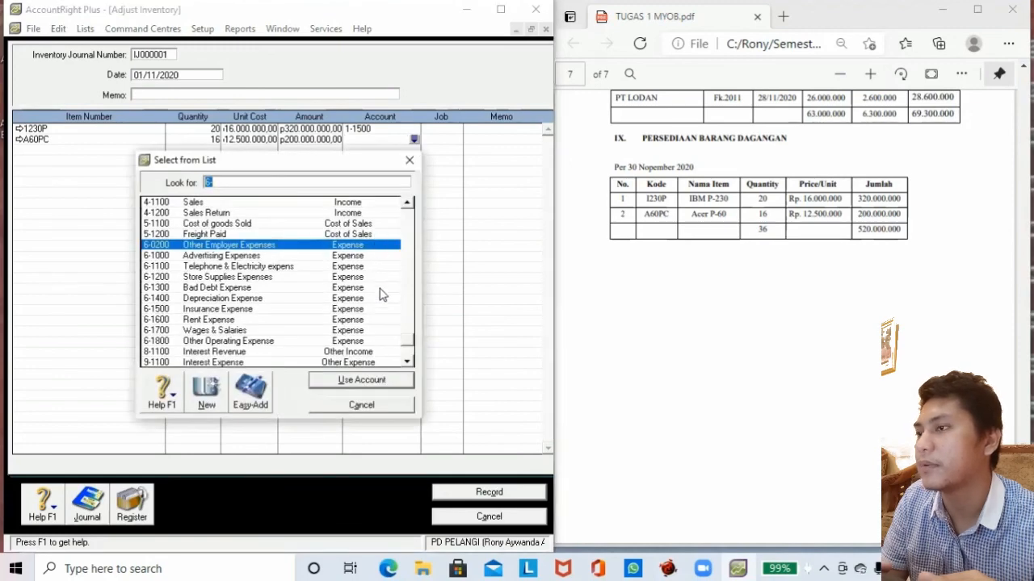
drag(412, 343, 403, 209)
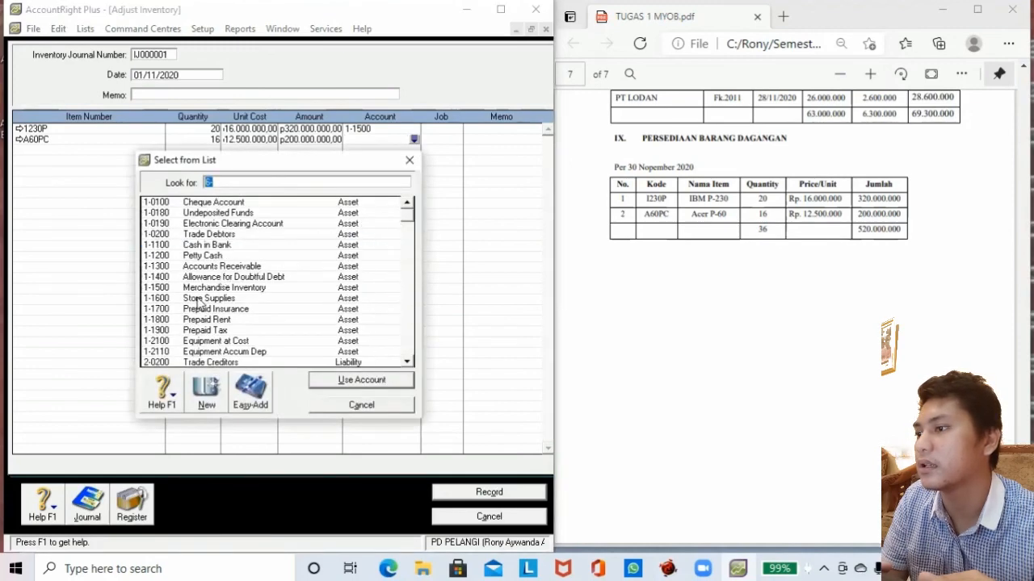
click(204, 290)
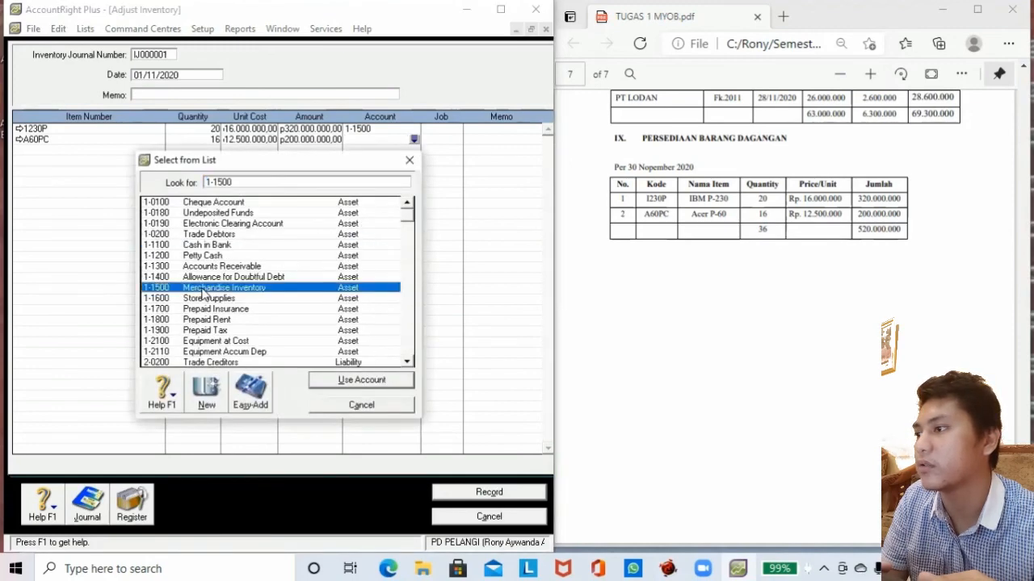
click(335, 383)
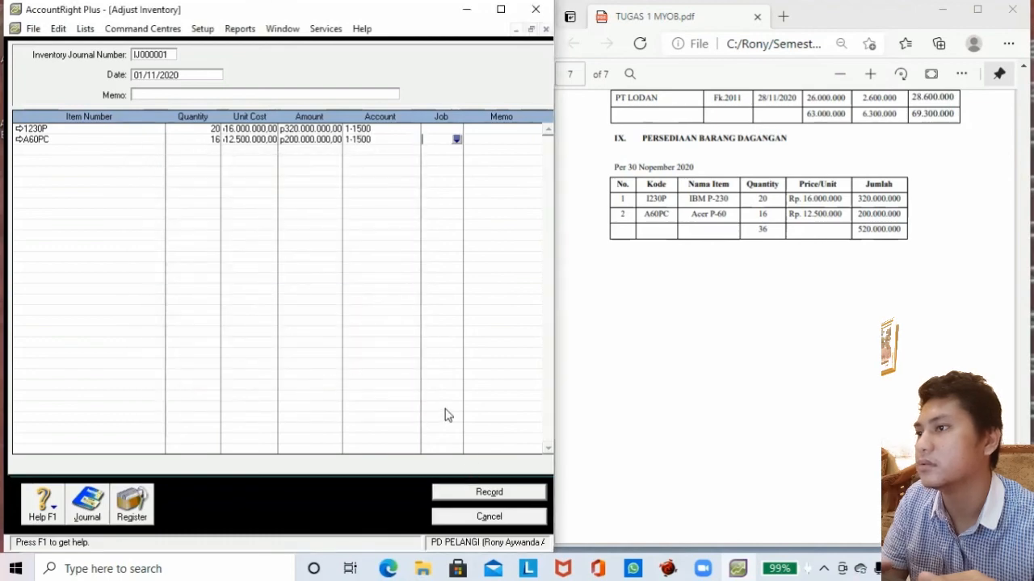
click(454, 493)
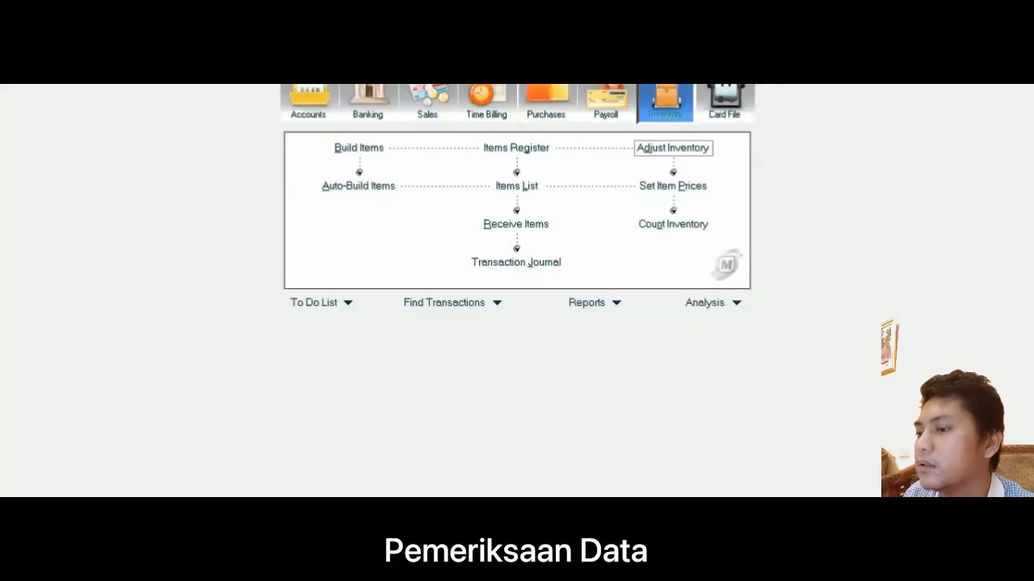
Launch the Company Data Auditor and advance past account reconciliation to the transaction review.
click(161, 23)
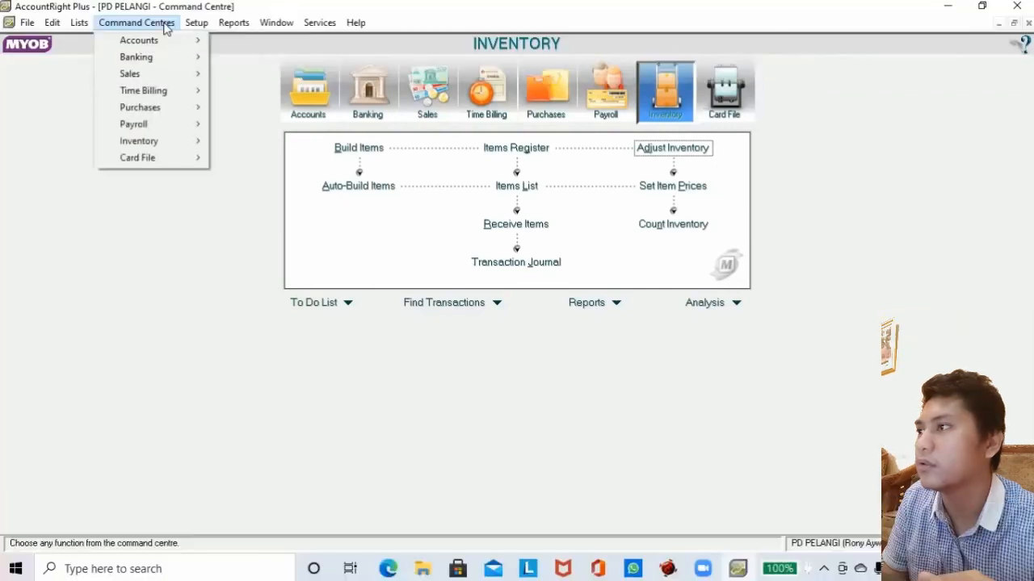
mouse_move(166, 41)
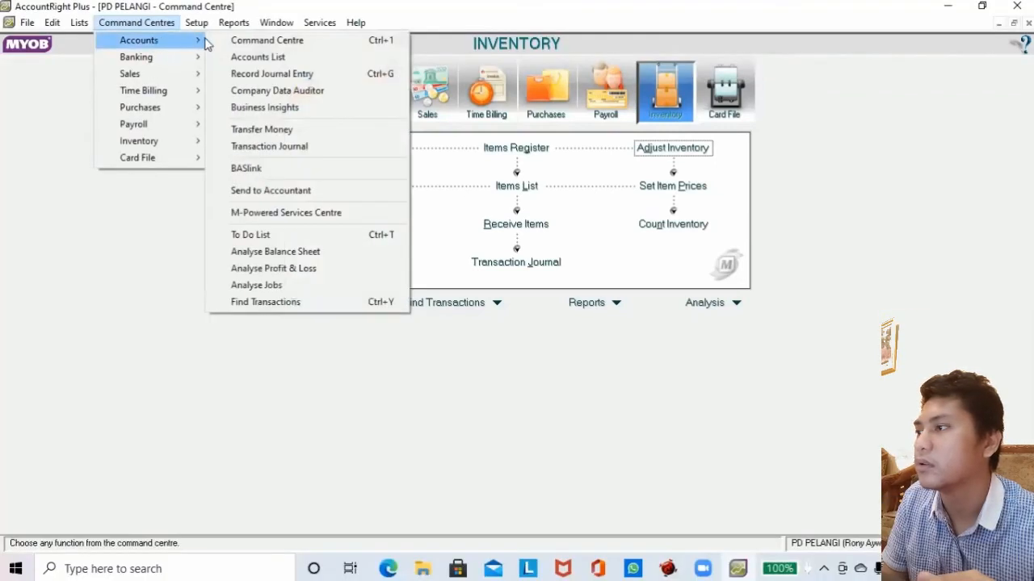
click(256, 93)
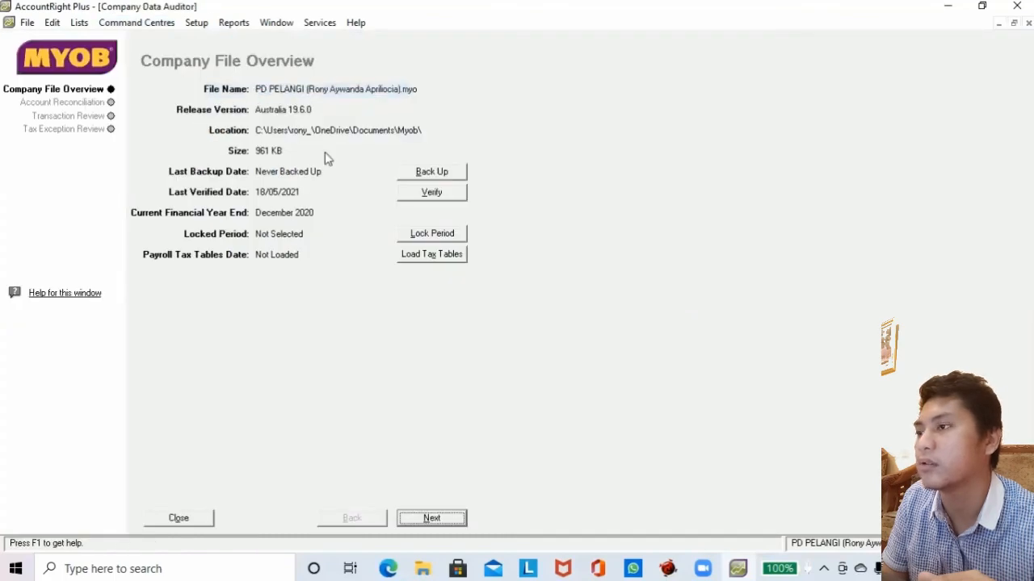
click(418, 519)
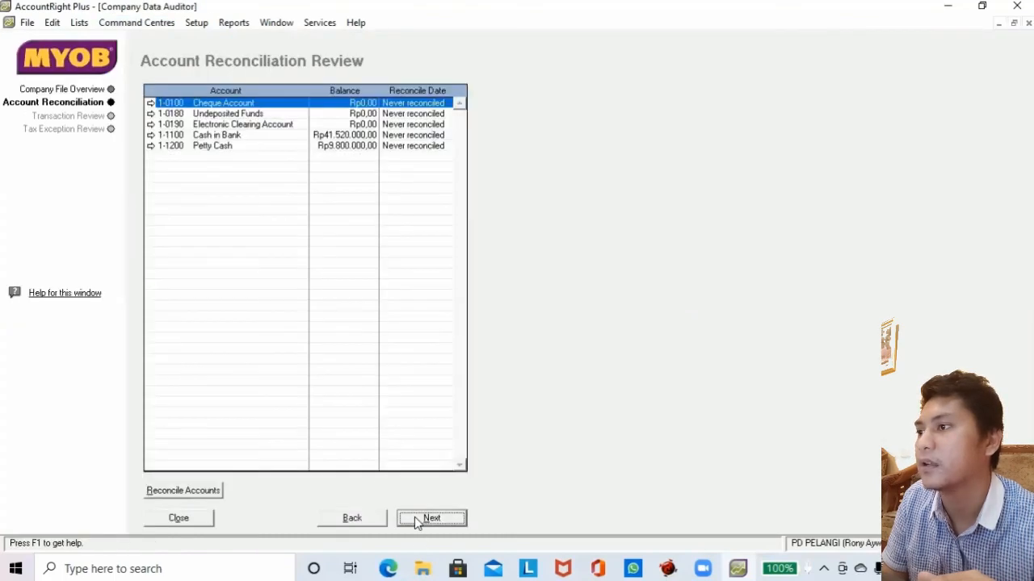
click(428, 519)
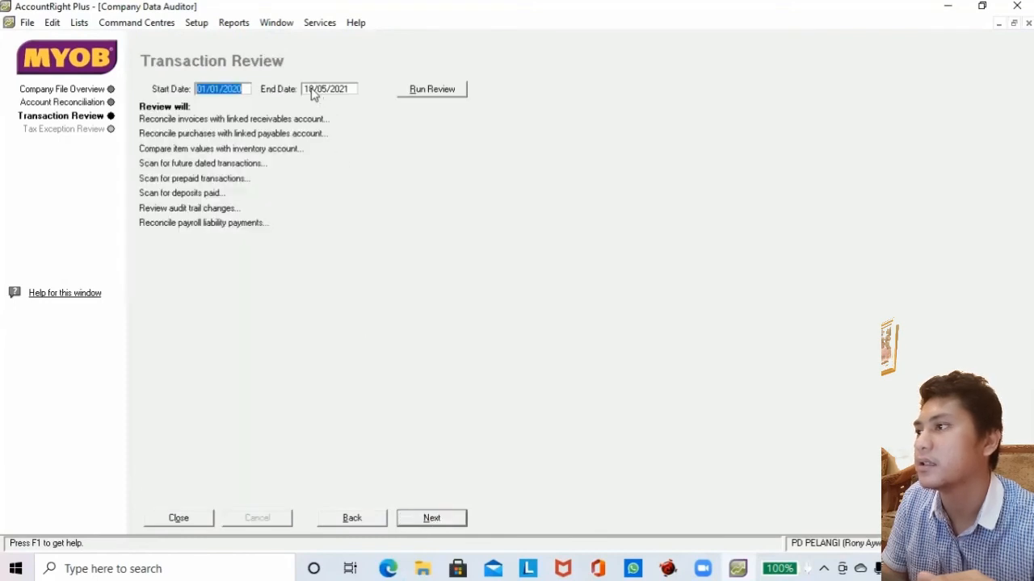
Set the review end date to 31/12/2020, run the transaction review, and continue to tax exceptions.
click(308, 91)
click(313, 89)
key(BackSpace)
key(BackSpace)
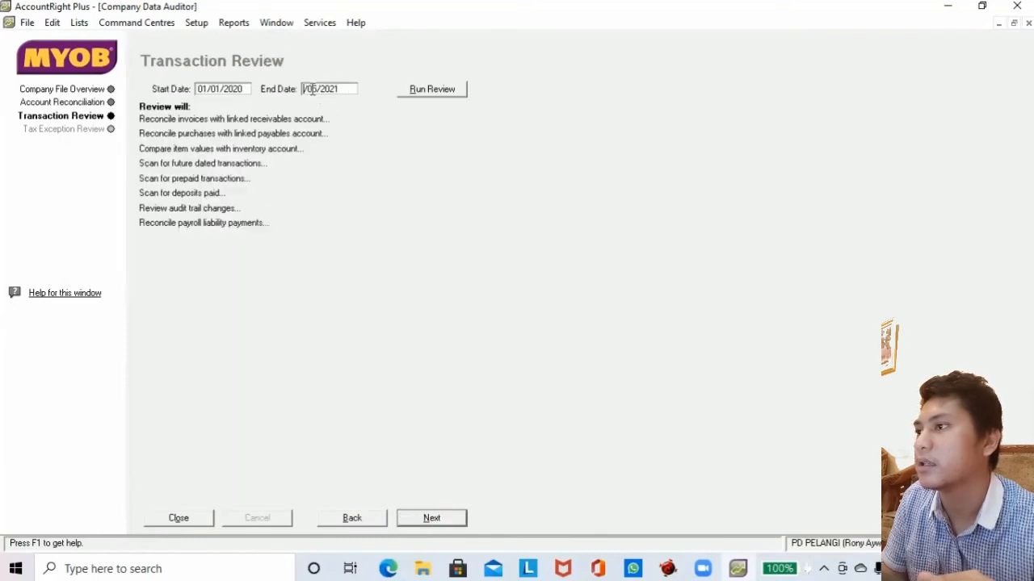
text(31)
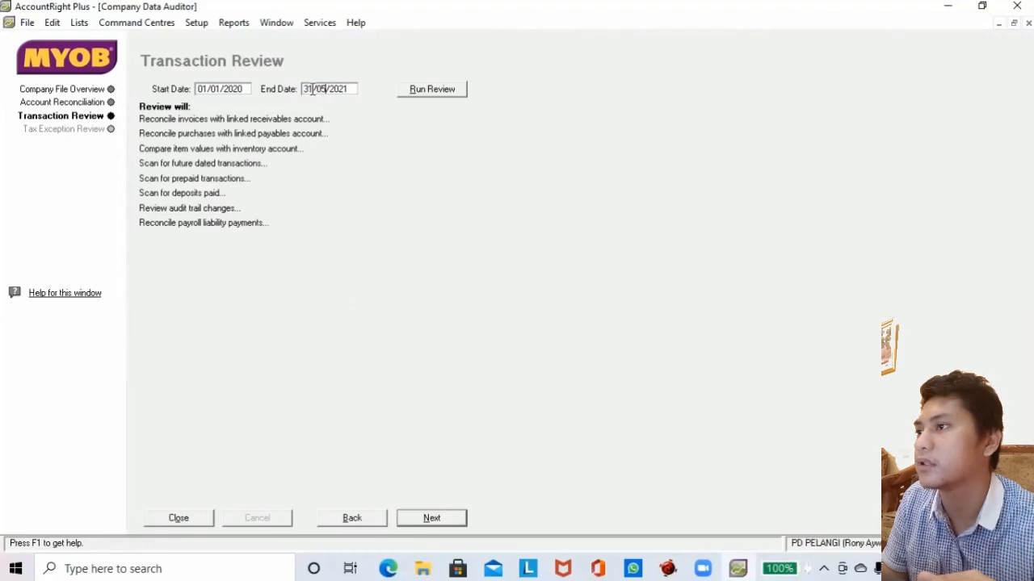
key(BackSpace)
key(BackSpace)
text(12)
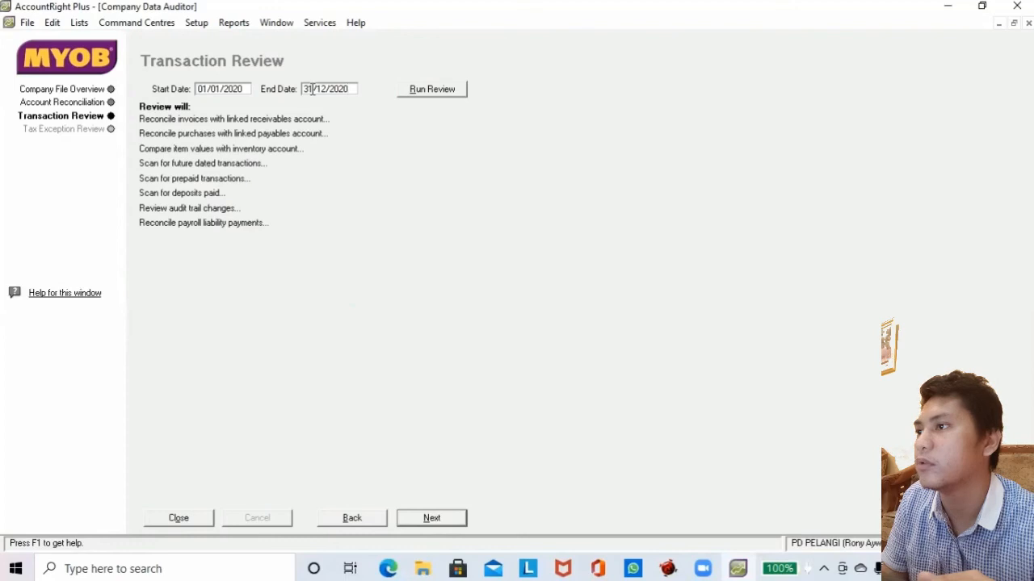
click(436, 92)
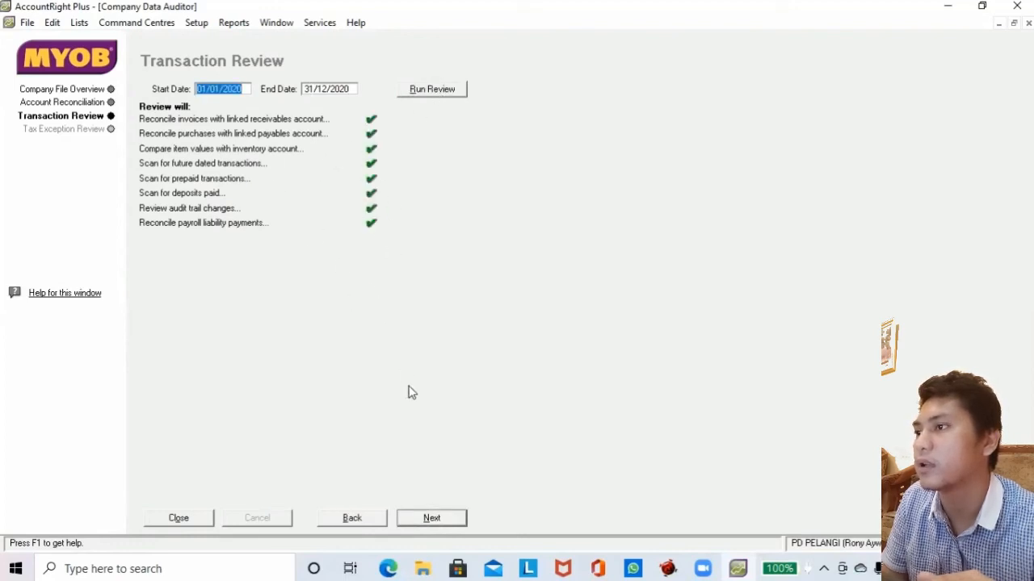
click(429, 519)
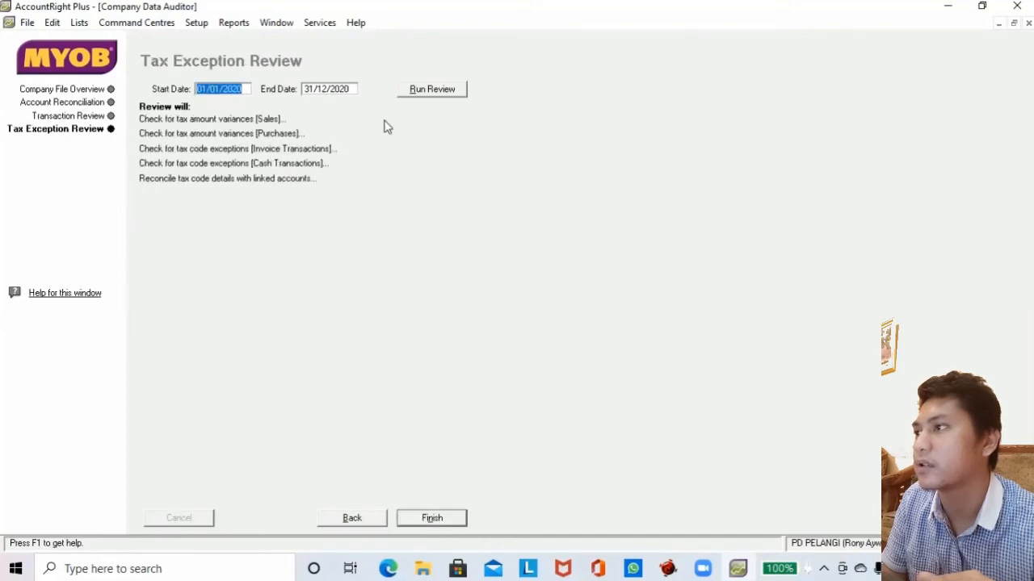
Run the tax exception checks, finish the audit, and decline printing the summary report.
click(416, 90)
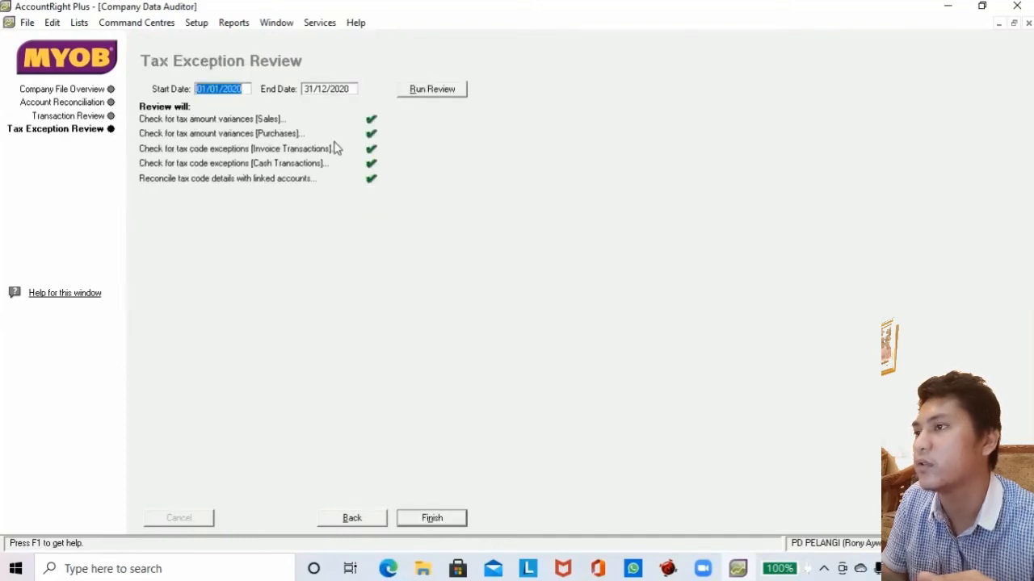
click(424, 520)
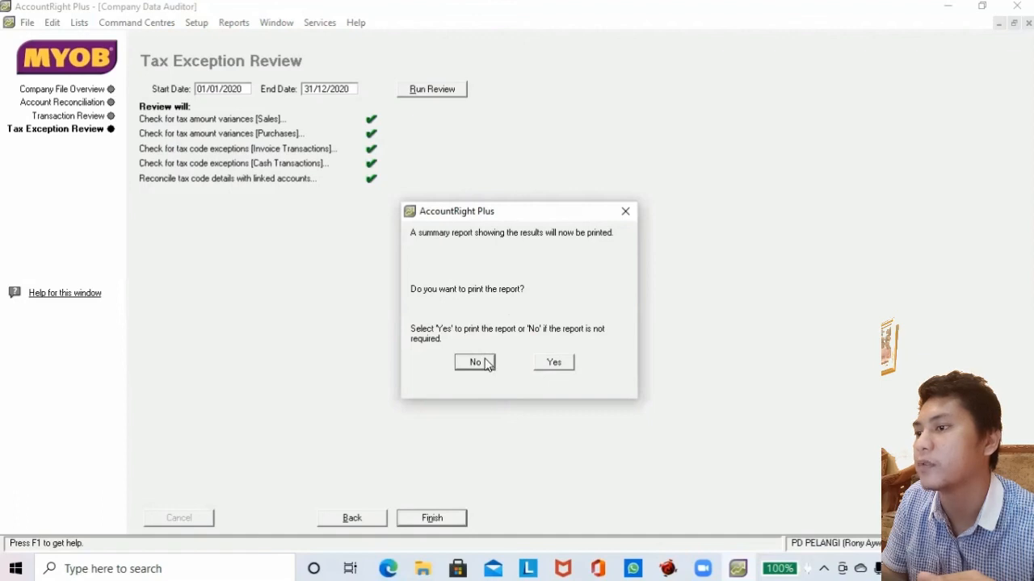
click(484, 362)
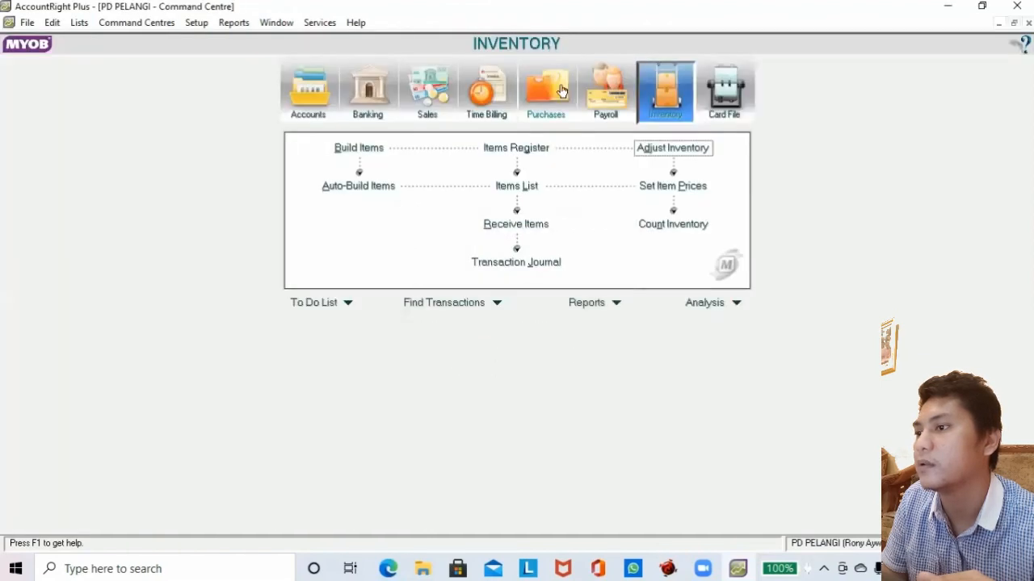